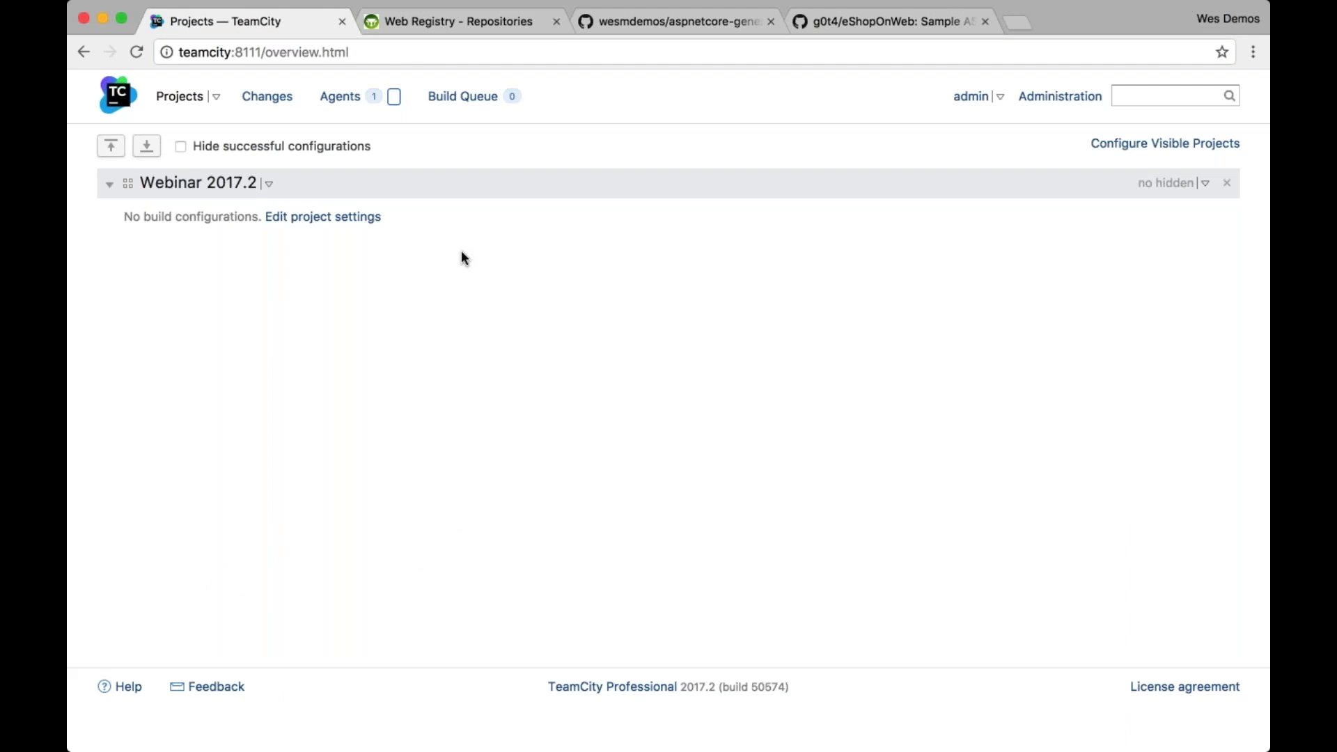
Open the Webinar 2017.2 project's settings and review its General Settings page, which has no build configurations yet
{"action": "left_click", "coordinate": [355, 218]}
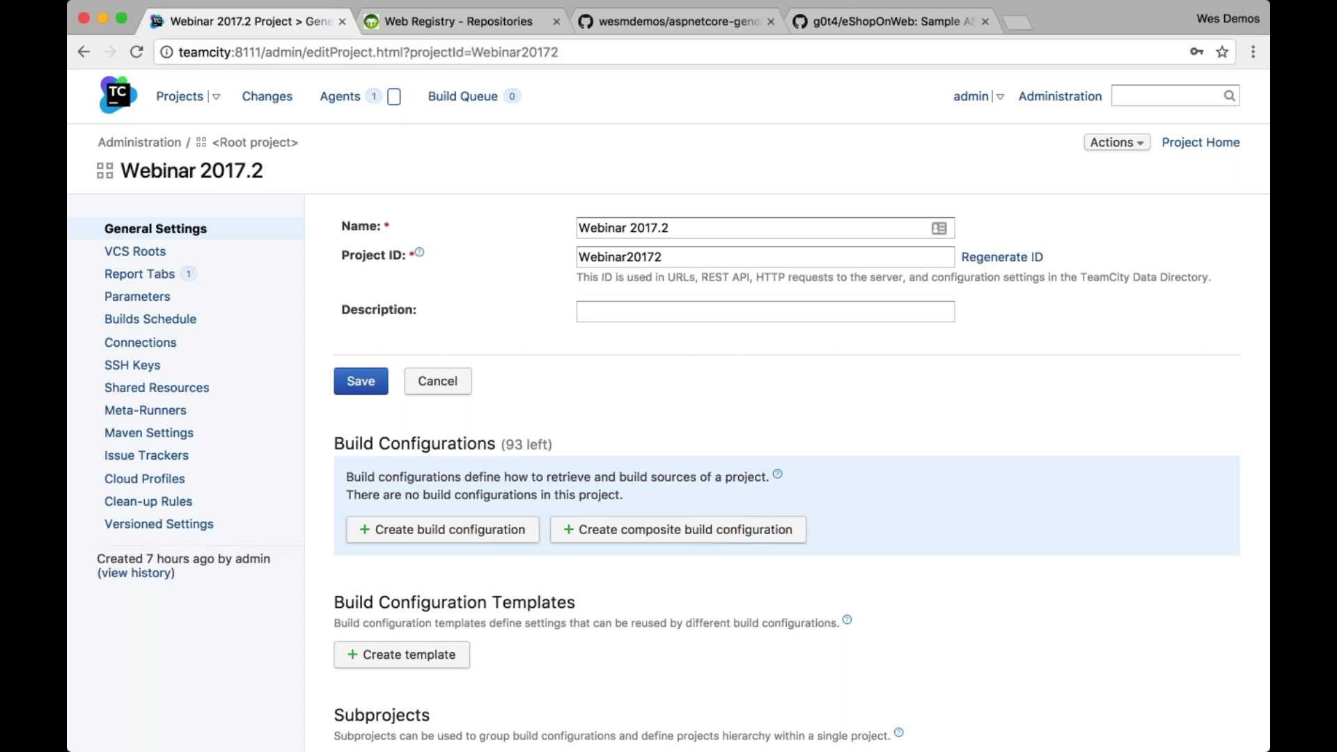
{"action": "left_click_drag", "start_coordinate": [270, 170], "coordinate": [117, 171]}
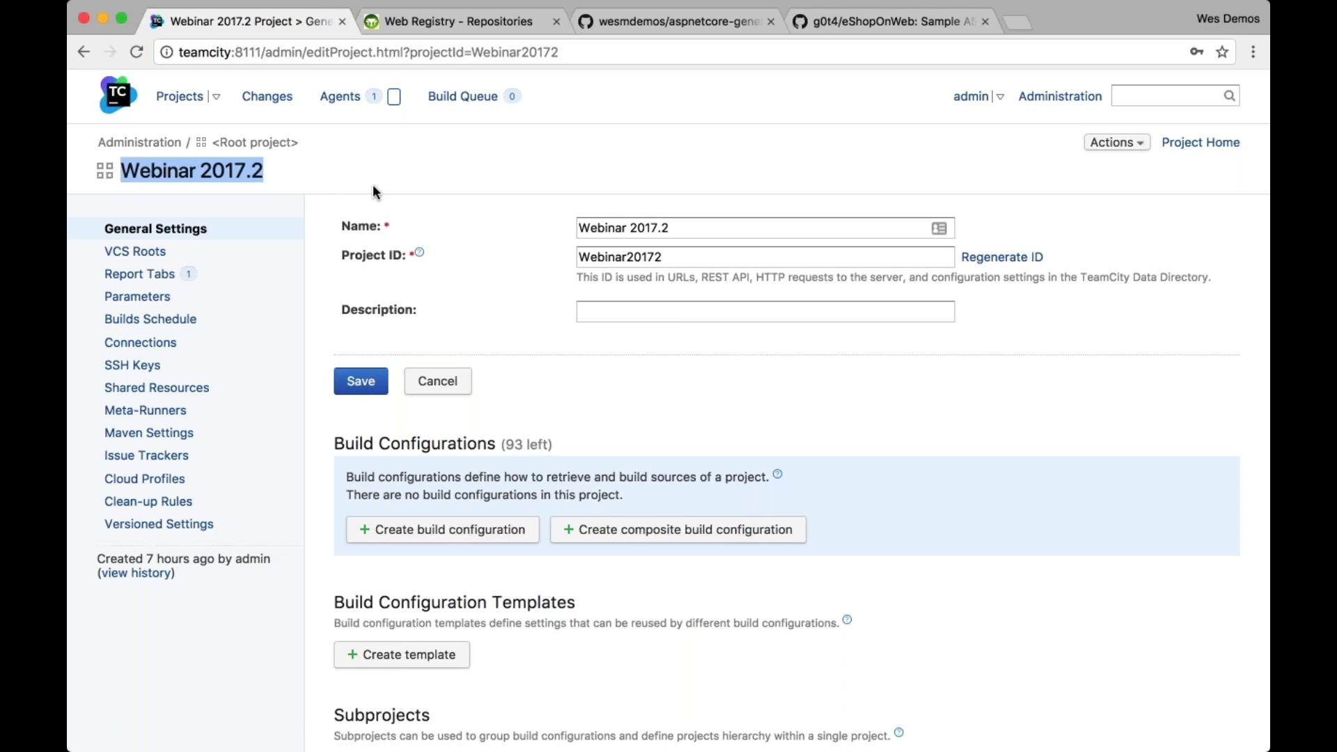
{"action": "scroll", "coordinate": [388, 186], "scroll_direction": "down", "scroll_amount": 5}
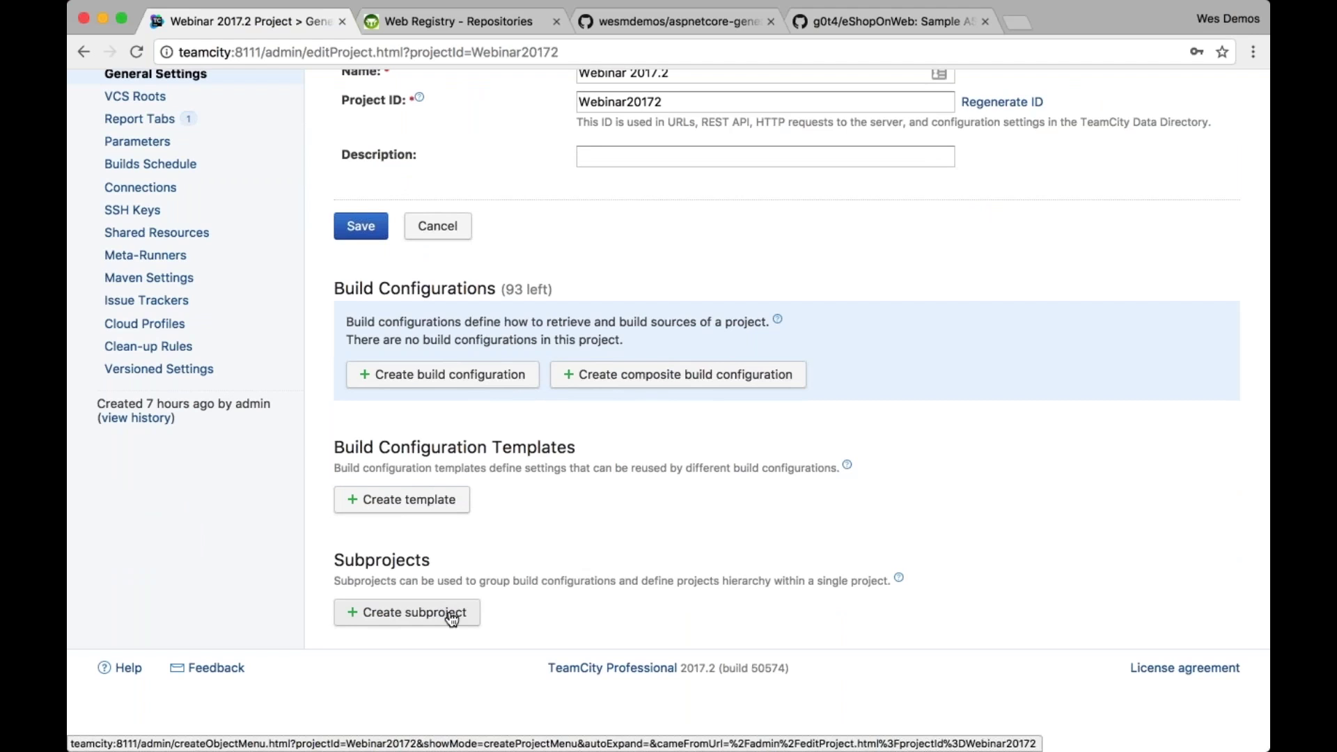
Start a subproject from the pasted aspnetcore-generator-api GitHub repository URL and verify the connection
{"action": "left_click", "coordinate": [451, 614]}
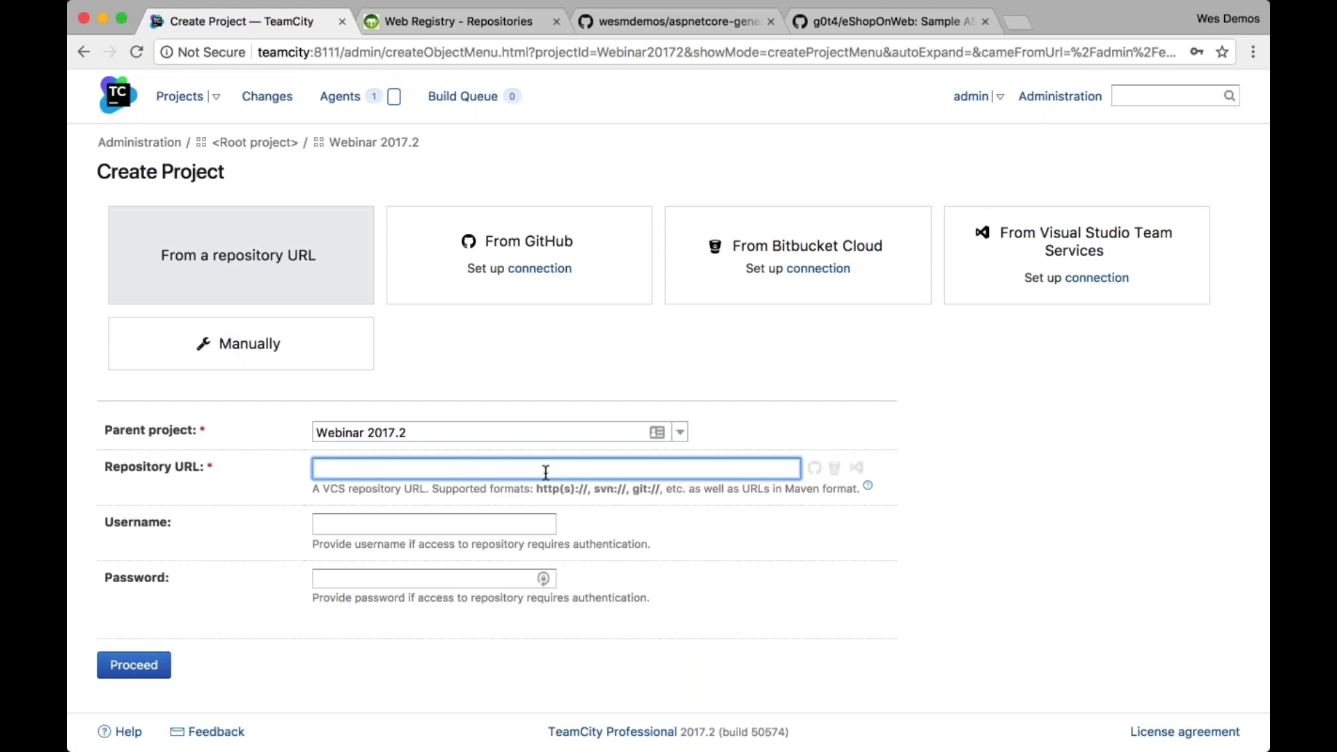
{"action": "type", "text": "https://github.com/wesmdemos/aspnetcore-generator-api"}
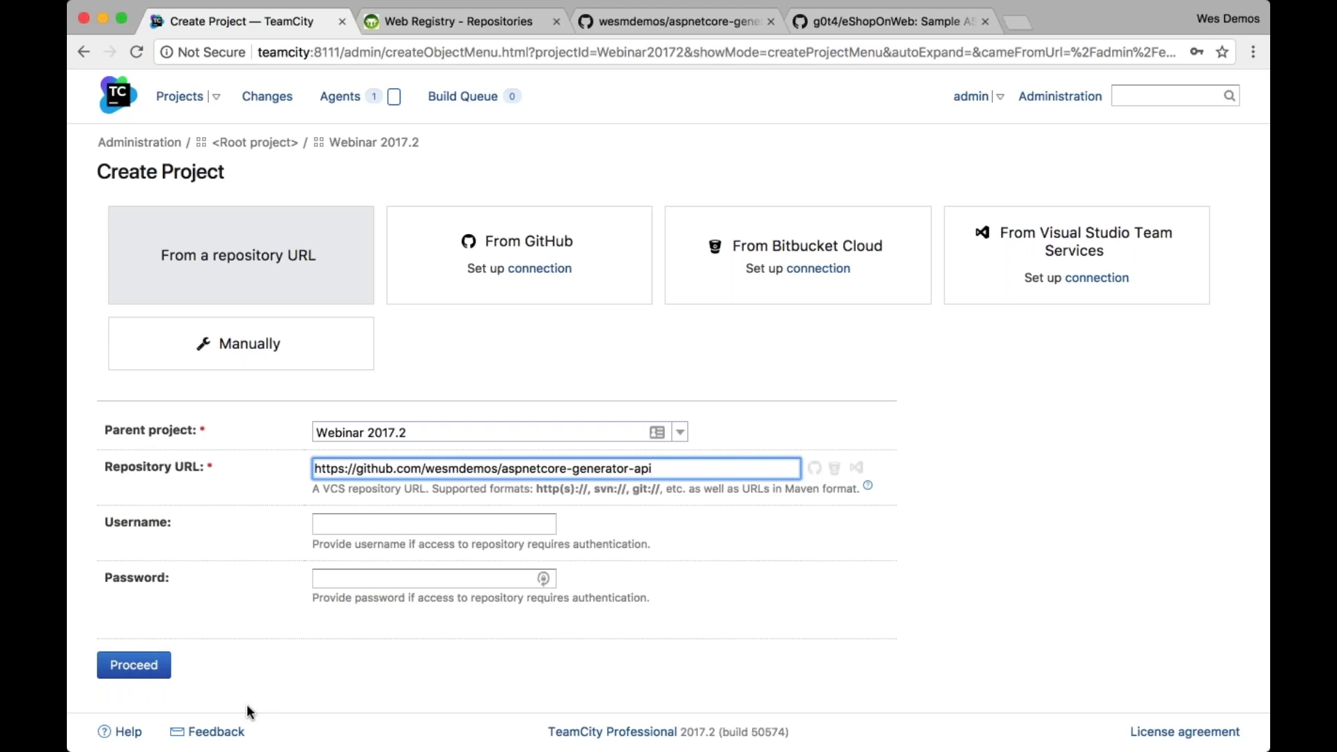
{"action": "left_click", "coordinate": [140, 667]}
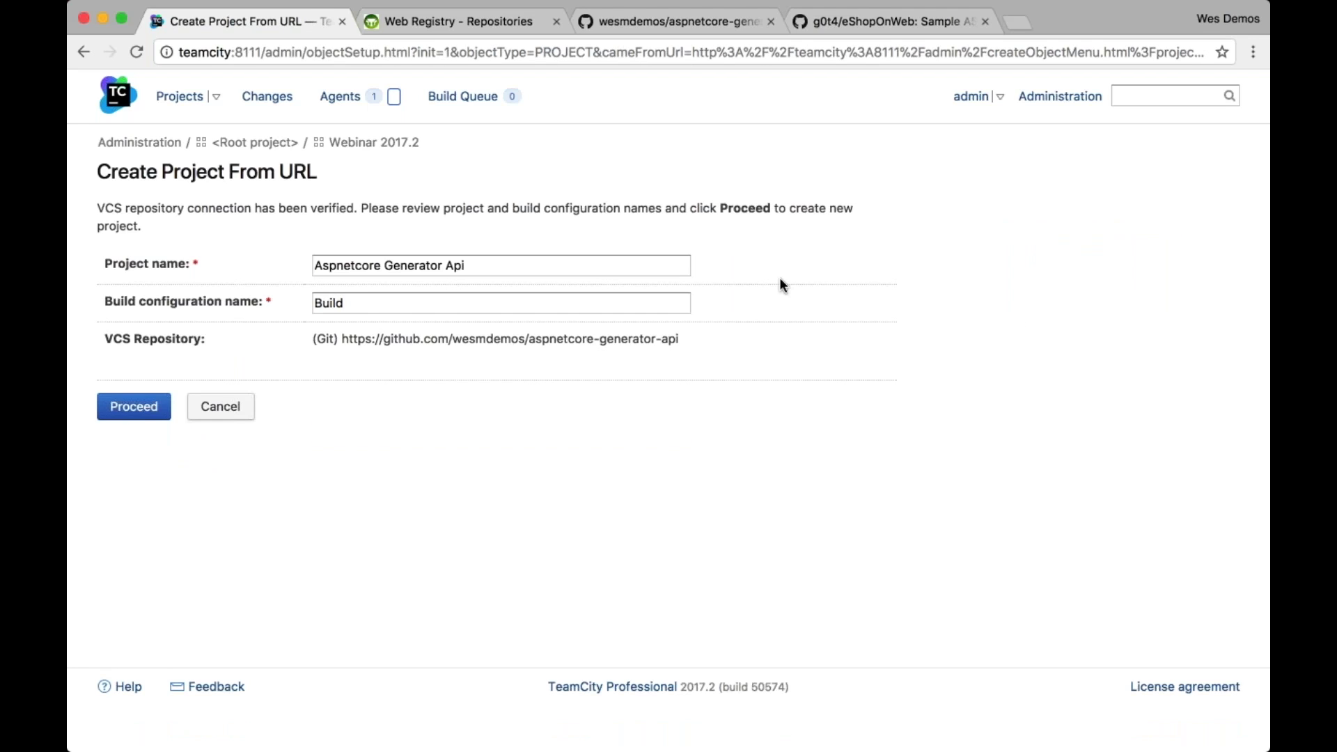
{"action": "left_click", "coordinate": [668, 25]}
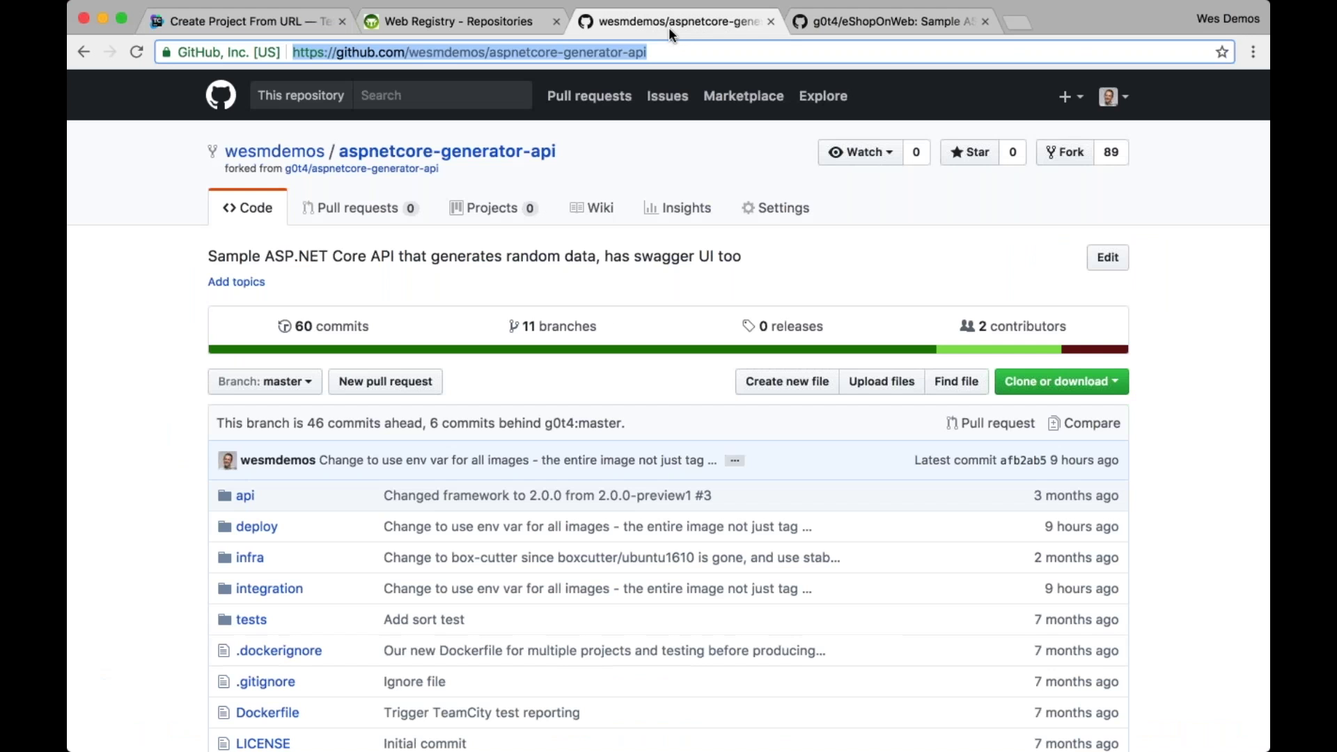
{"action": "scroll", "coordinate": [320, 596], "scroll_direction": "down", "scroll_amount": 3}
{"action": "scroll", "coordinate": [320, 596], "scroll_direction": "down", "scroll_amount": 2}
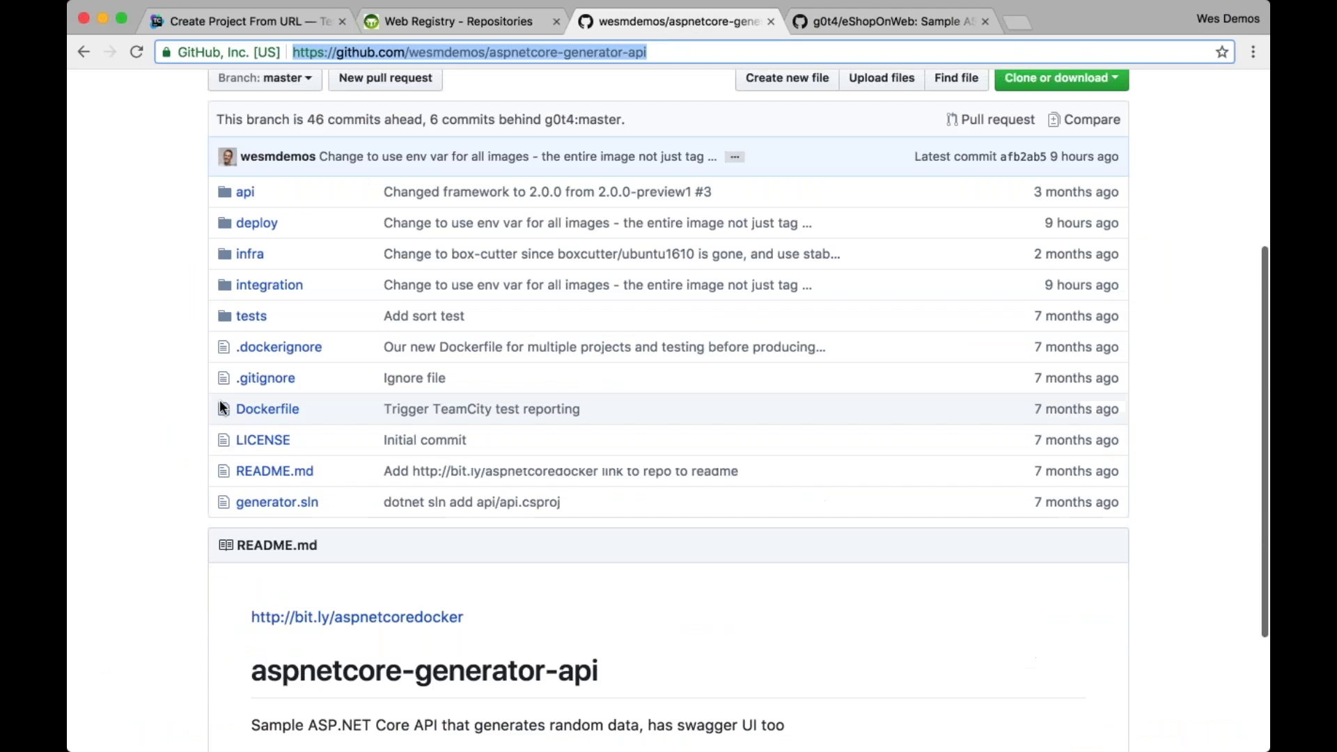
{"action": "left_click", "coordinate": [296, 23]}
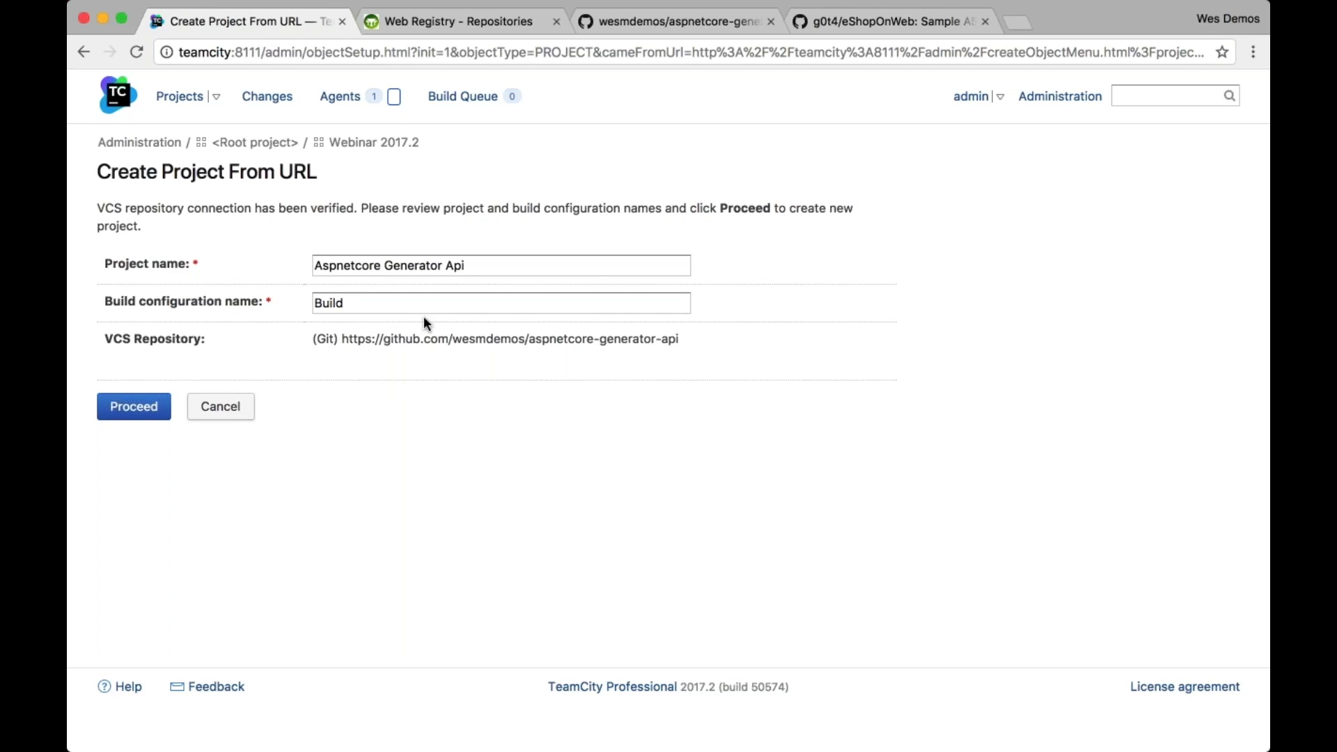
{"action": "left_click", "coordinate": [493, 261]}
Create the project as 'Generator' with a build configuration named 'Image Build'
{"action": "key", "text": "BackSpace"}
{"action": "key", "text": "BackSpace"}
{"action": "key", "text": "BackSpace"}
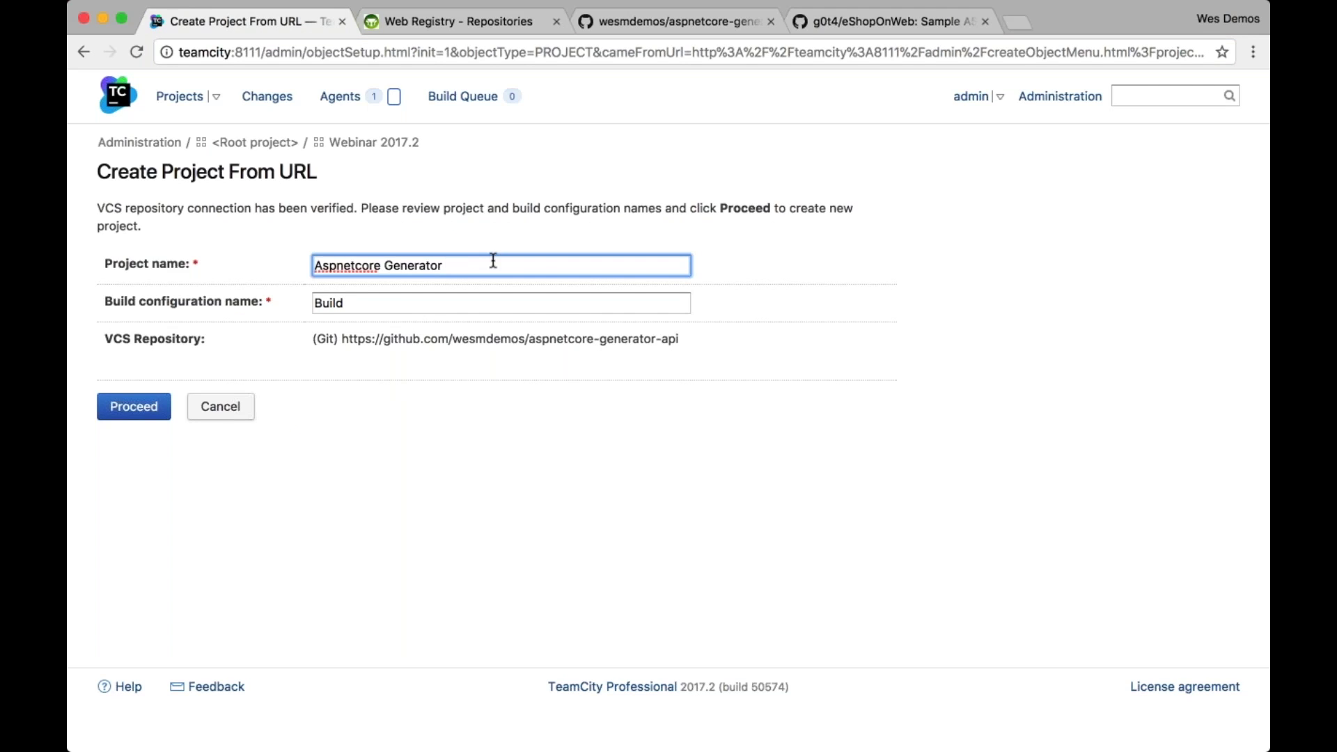
{"action": "key", "text": "alt+Left"}
{"action": "key", "text": "super+BackSpace"}
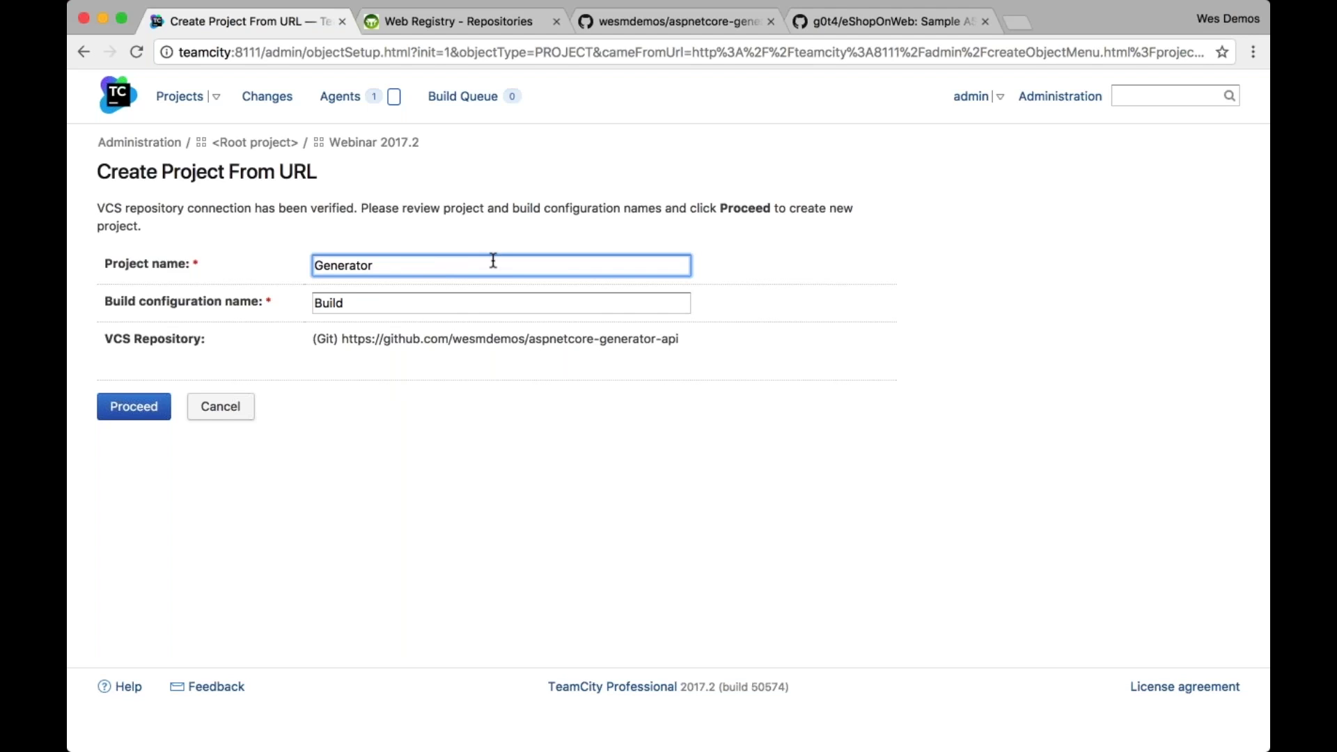
{"action": "double_click", "coordinate": [353, 301]}
{"action": "type", "text": "Image Build"}
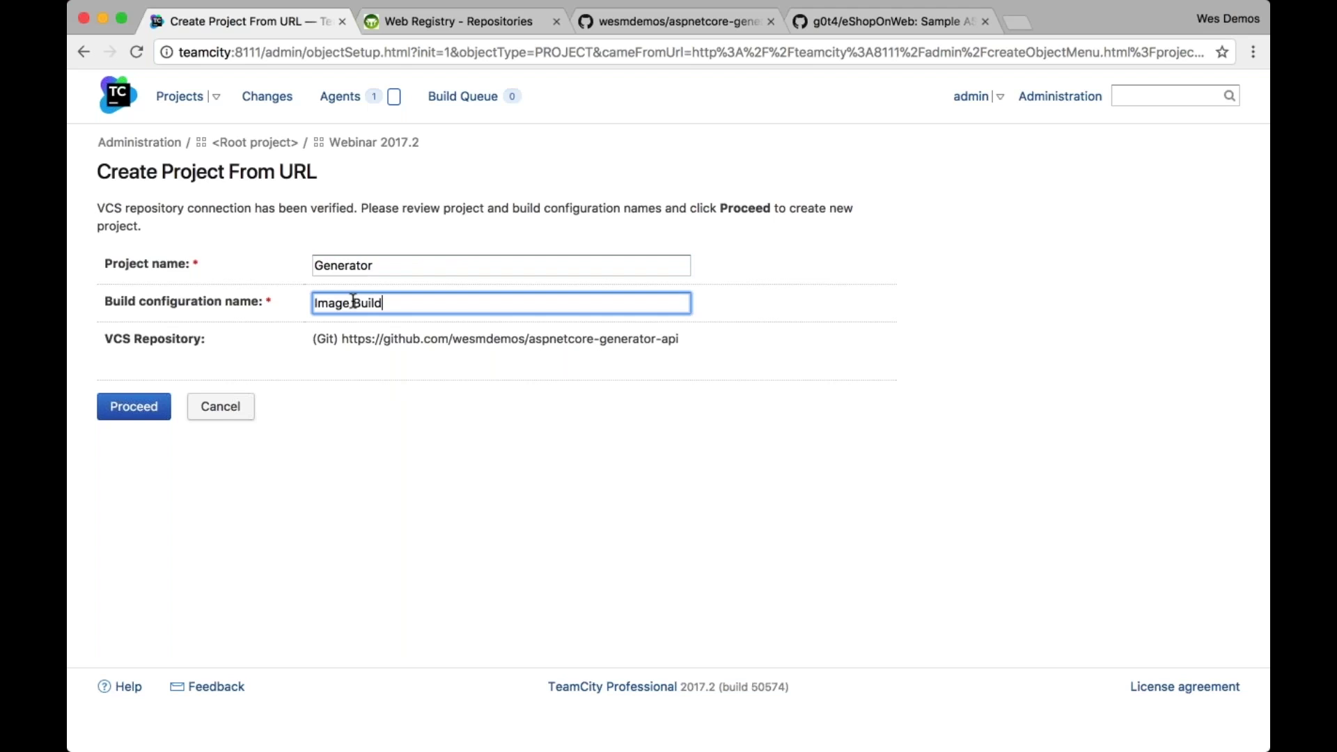
{"action": "left_click", "coordinate": [134, 407]}
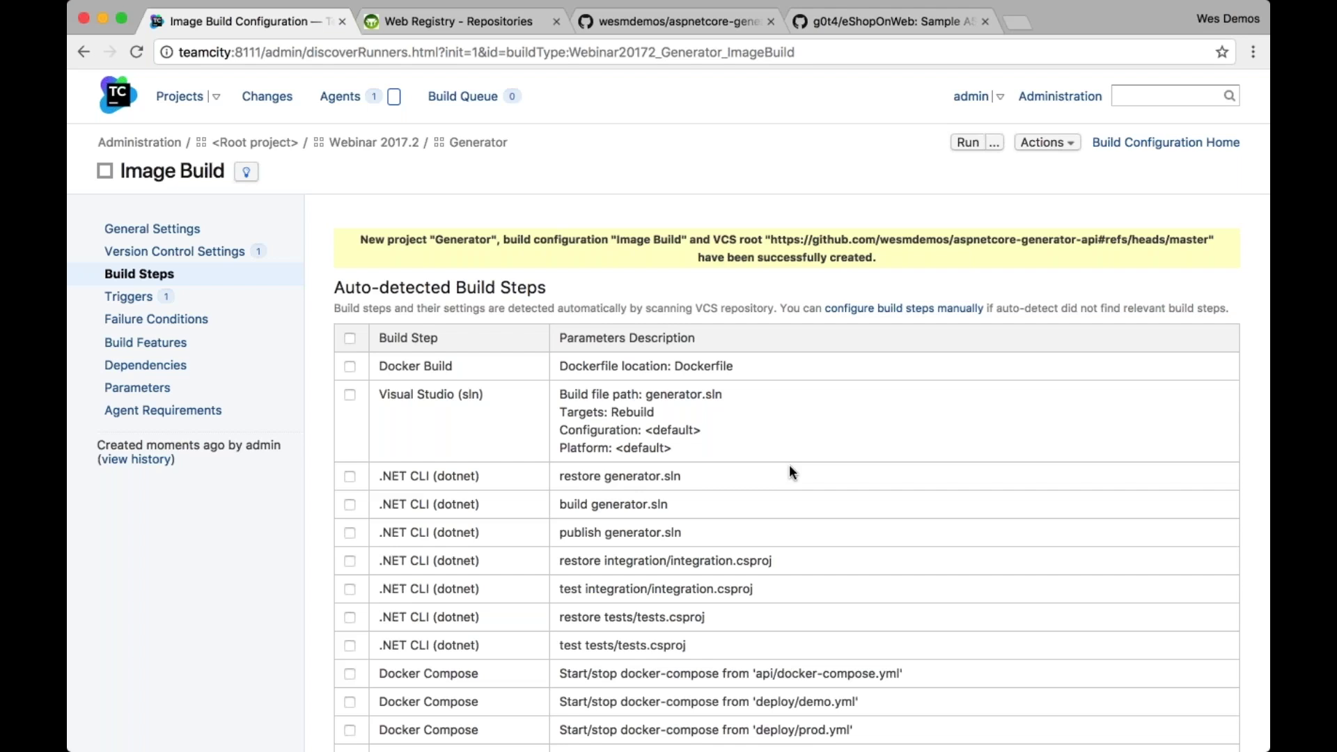
Add only the auto-detected Docker Build step, with Dockerfile location Dockerfile, to Image Build
{"action": "scroll", "coordinate": [791, 471], "scroll_direction": "down", "scroll_amount": 3}
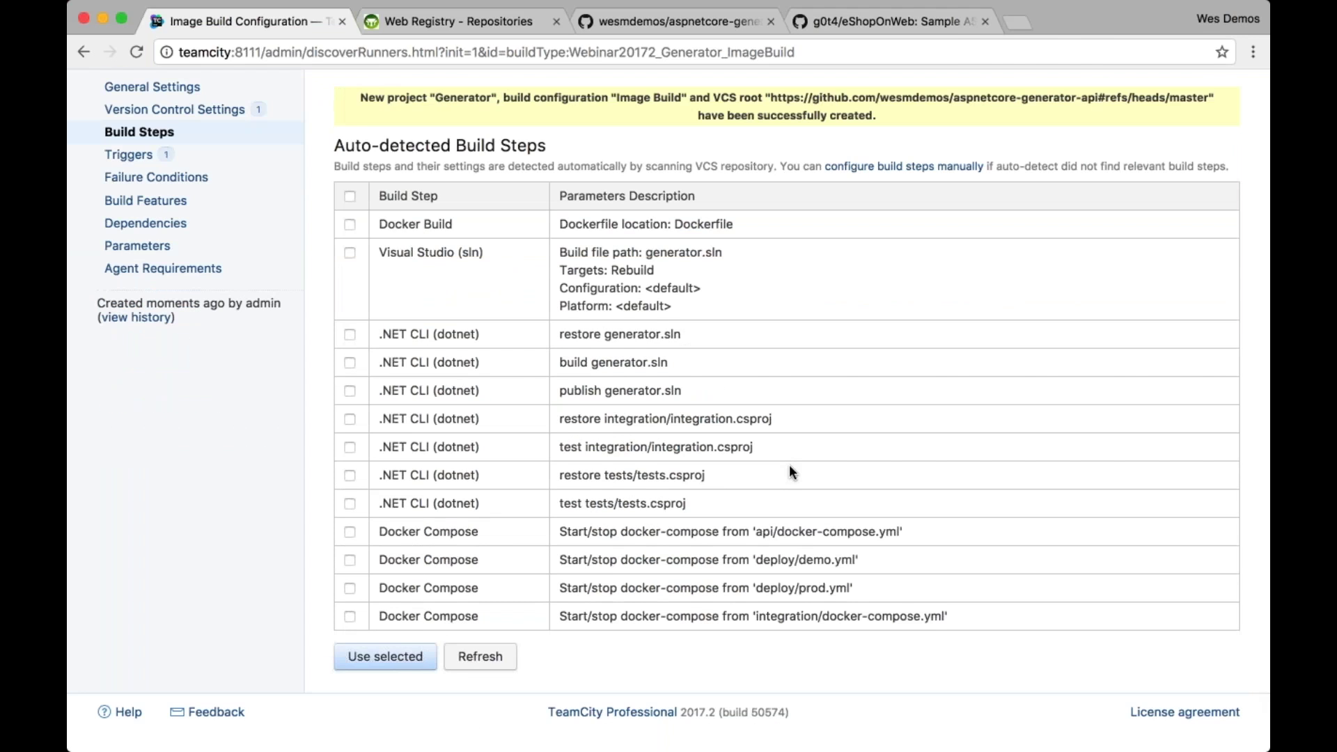
{"action": "scroll", "coordinate": [789, 470], "scroll_direction": "up", "scroll_amount": 3}
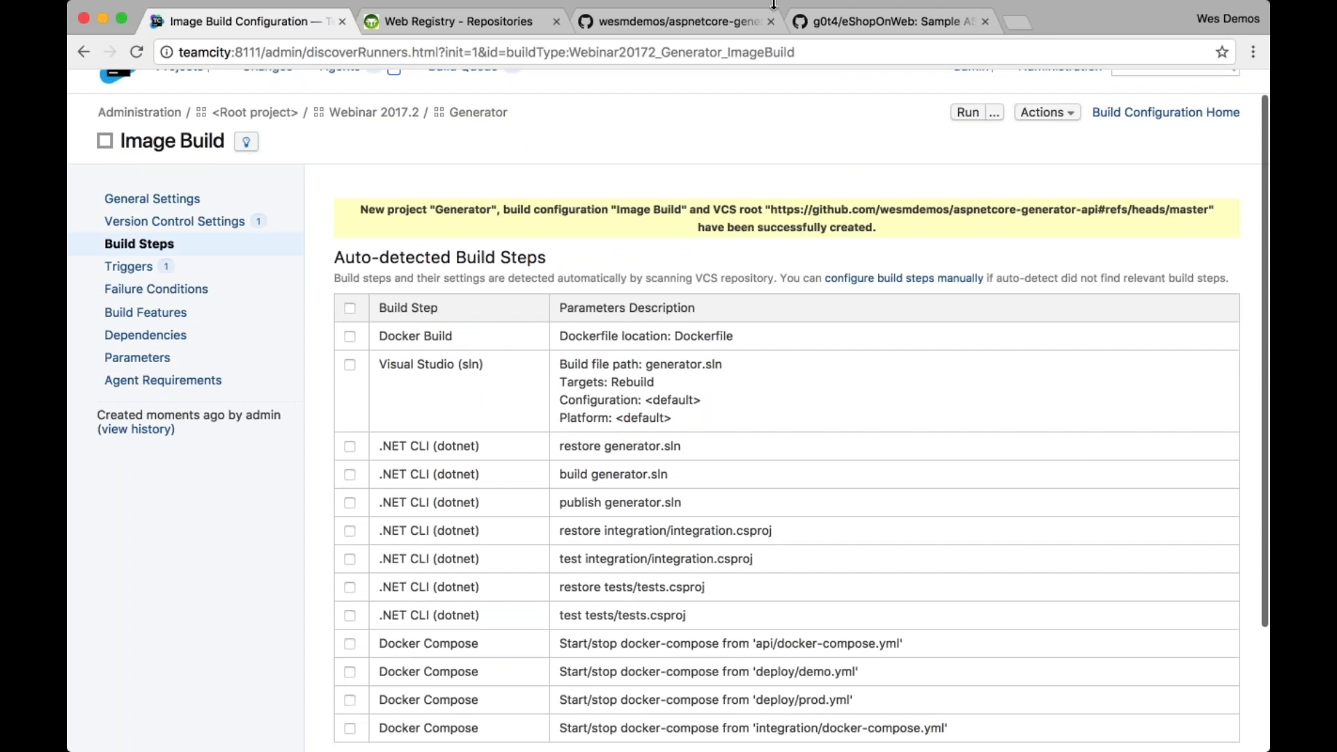
{"action": "left_click", "coordinate": [668, 21]}
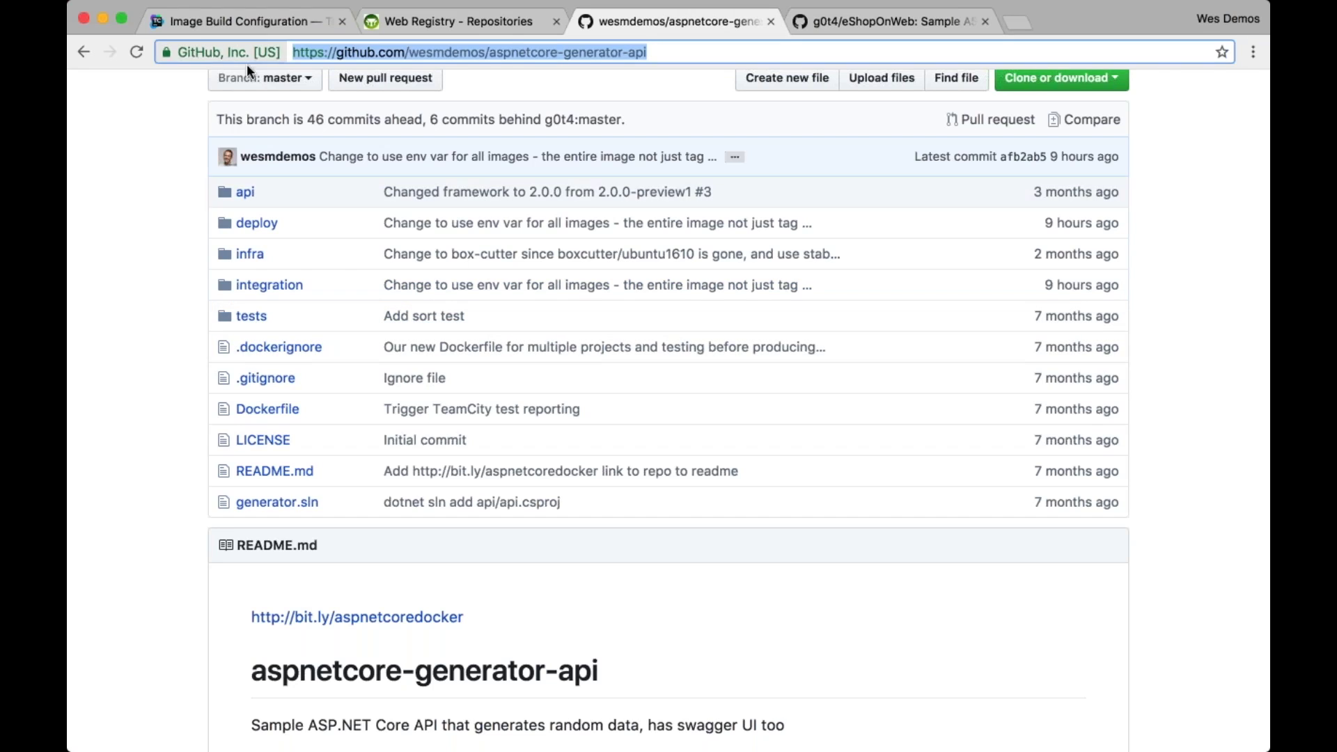
{"action": "left_click", "coordinate": [270, 23]}
{"action": "scroll", "coordinate": [668, 417], "scroll_direction": "down", "scroll_amount": 1}
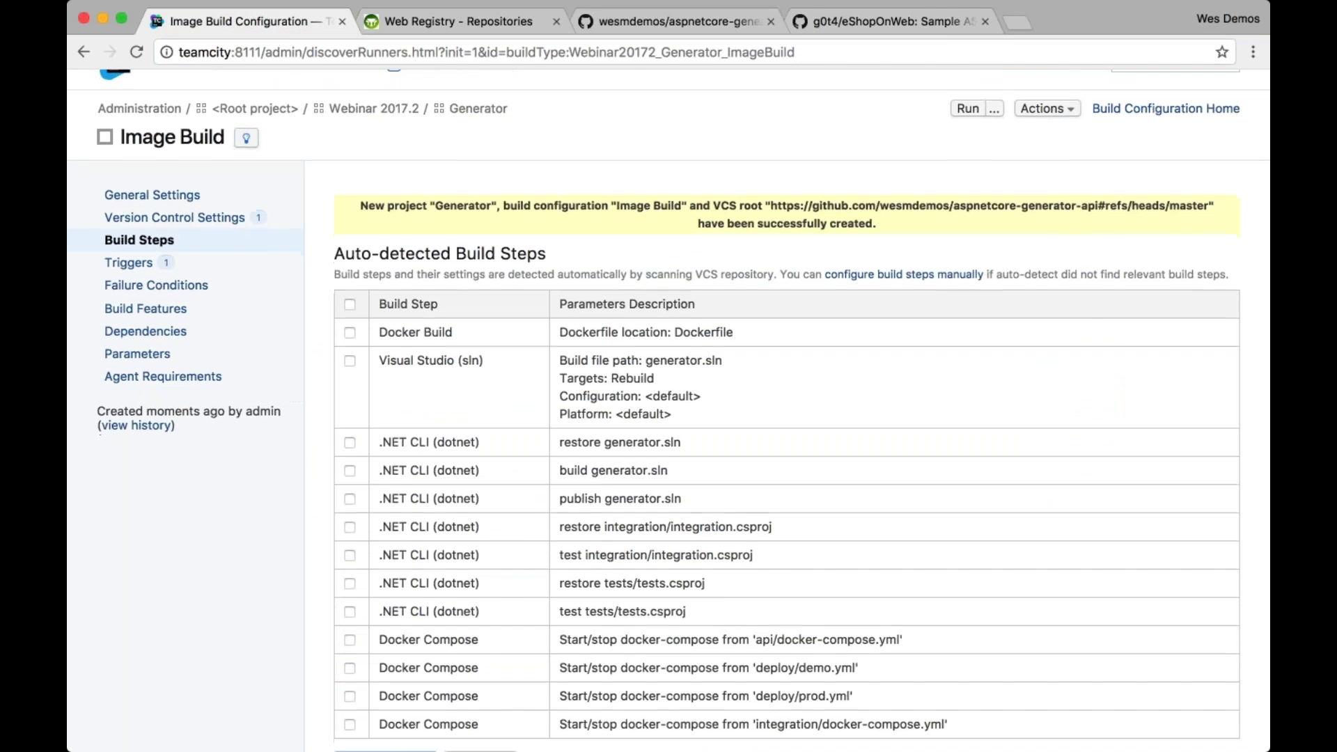
{"action": "scroll", "coordinate": [668, 417], "scroll_direction": "down", "scroll_amount": 3}
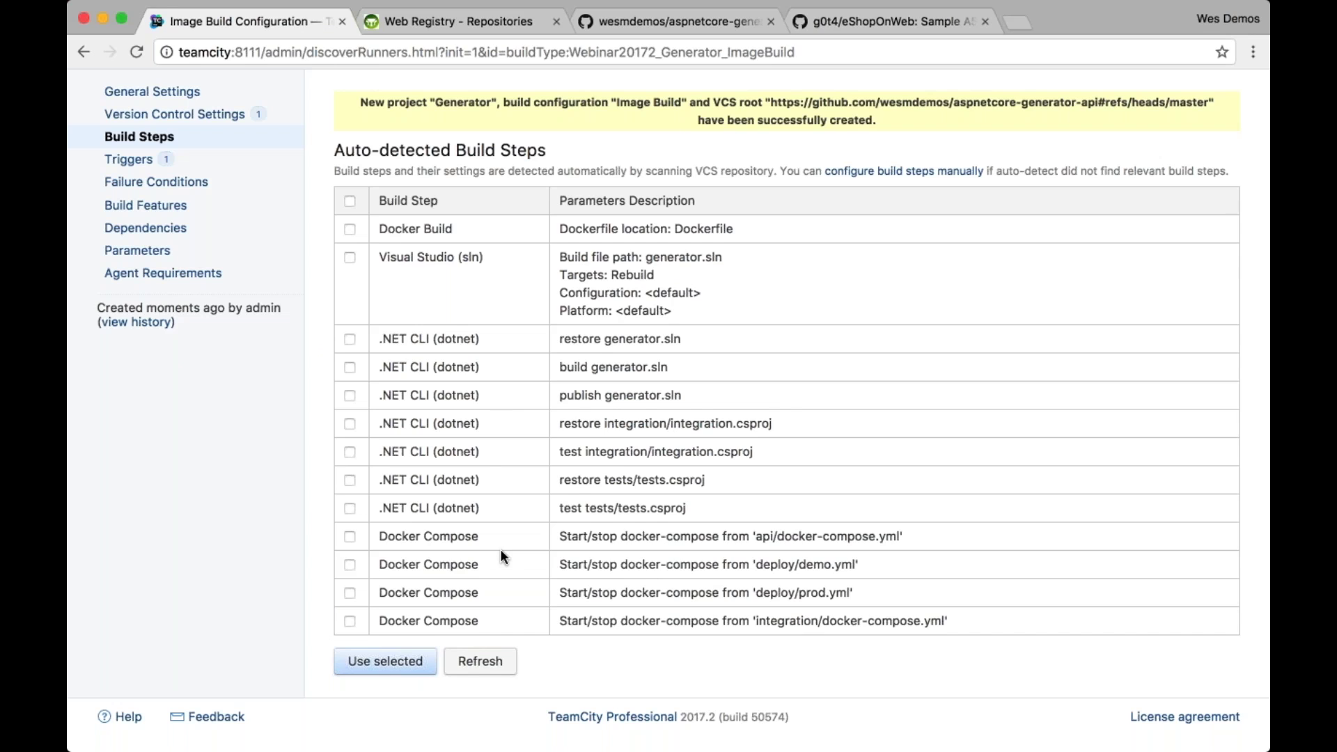
{"action": "scroll", "coordinate": [501, 550], "scroll_direction": "up", "scroll_amount": 2}
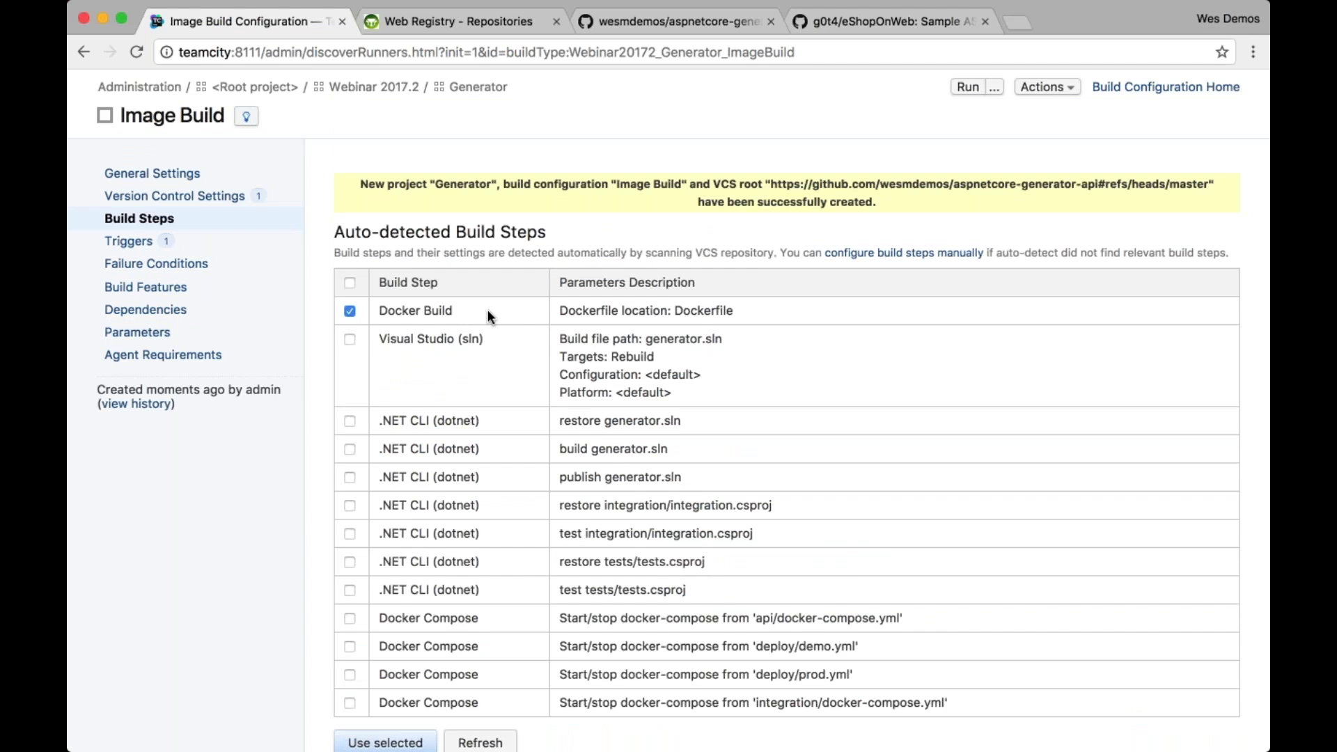
{"action": "double_click", "coordinate": [704, 311]}
{"action": "scroll", "coordinate": [399, 679], "scroll_direction": "down", "scroll_amount": 2}
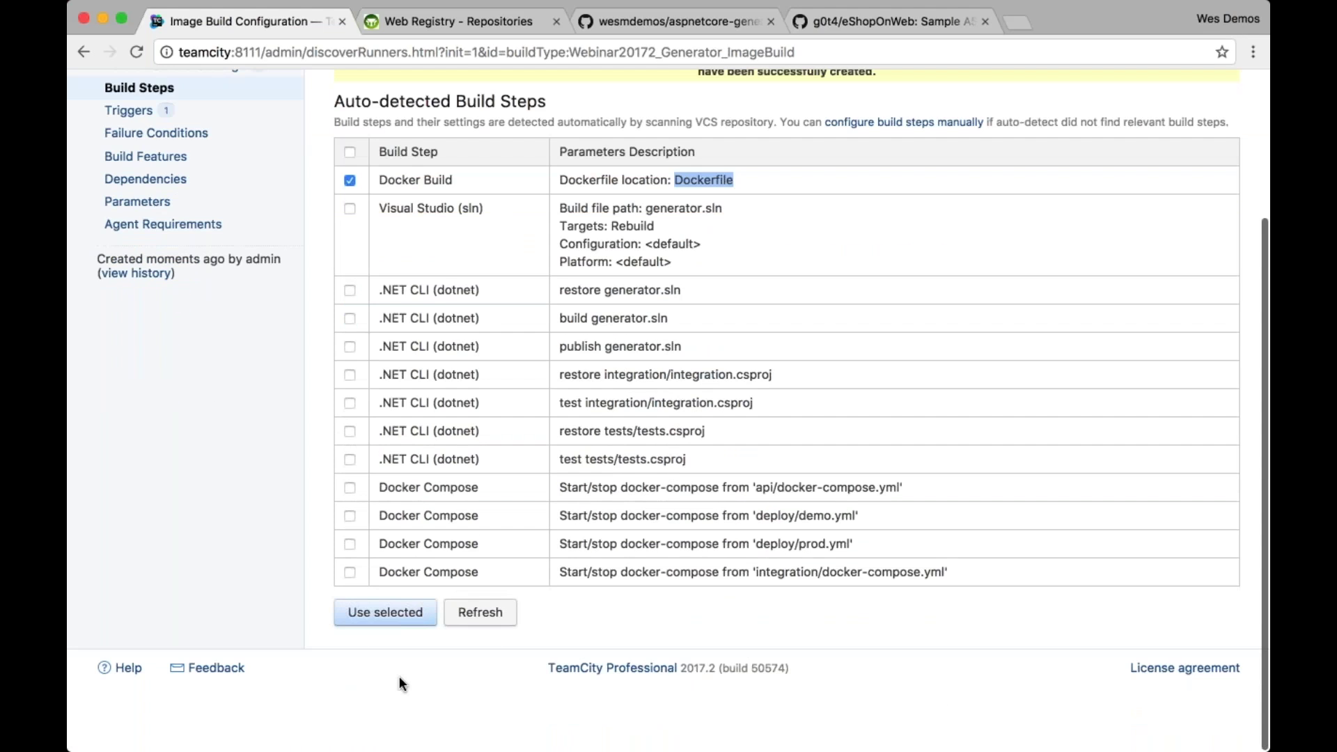
{"action": "left_click", "coordinate": [416, 622]}
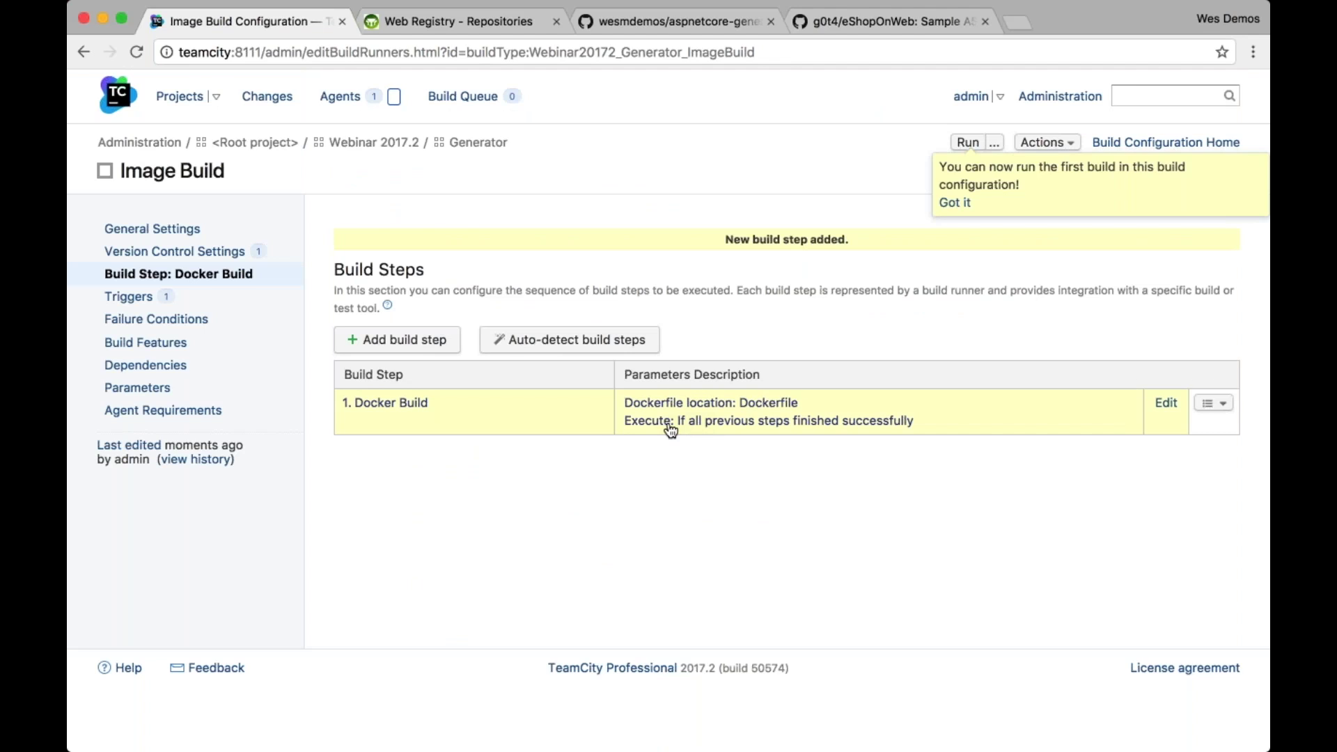
Review the Docker Build step's Dockerfile path and --pull argument, then run build #1
{"action": "left_click", "coordinate": [622, 429]}
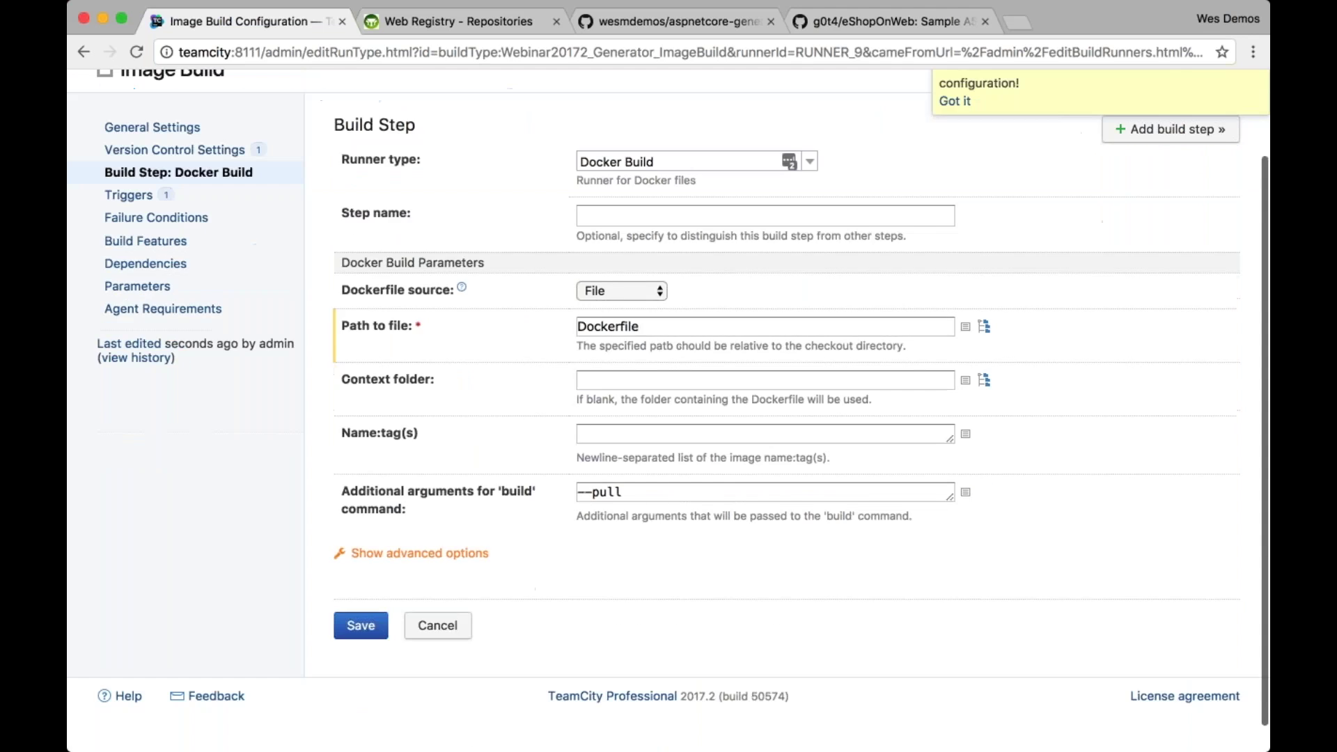
{"action": "double_click", "coordinate": [622, 429]}
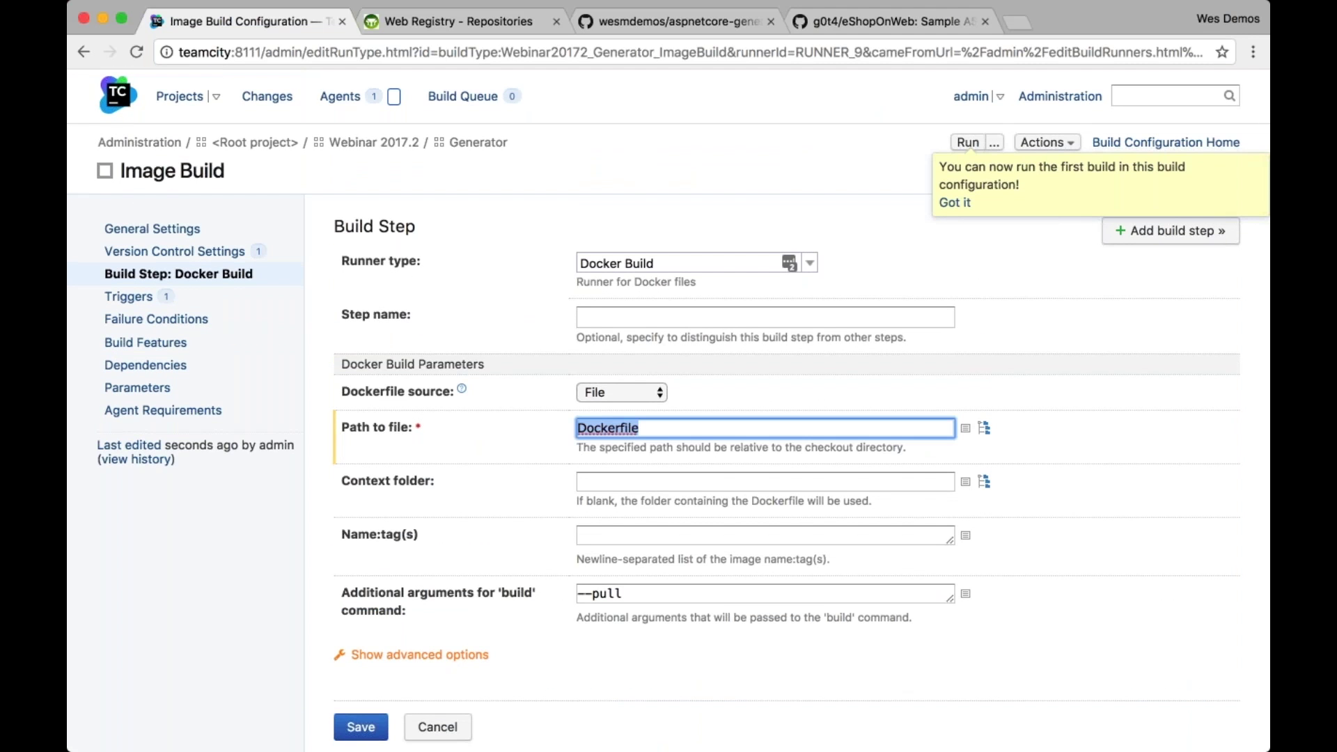
{"action": "double_click", "coordinate": [706, 597]}
{"action": "key", "text": "Tab"}
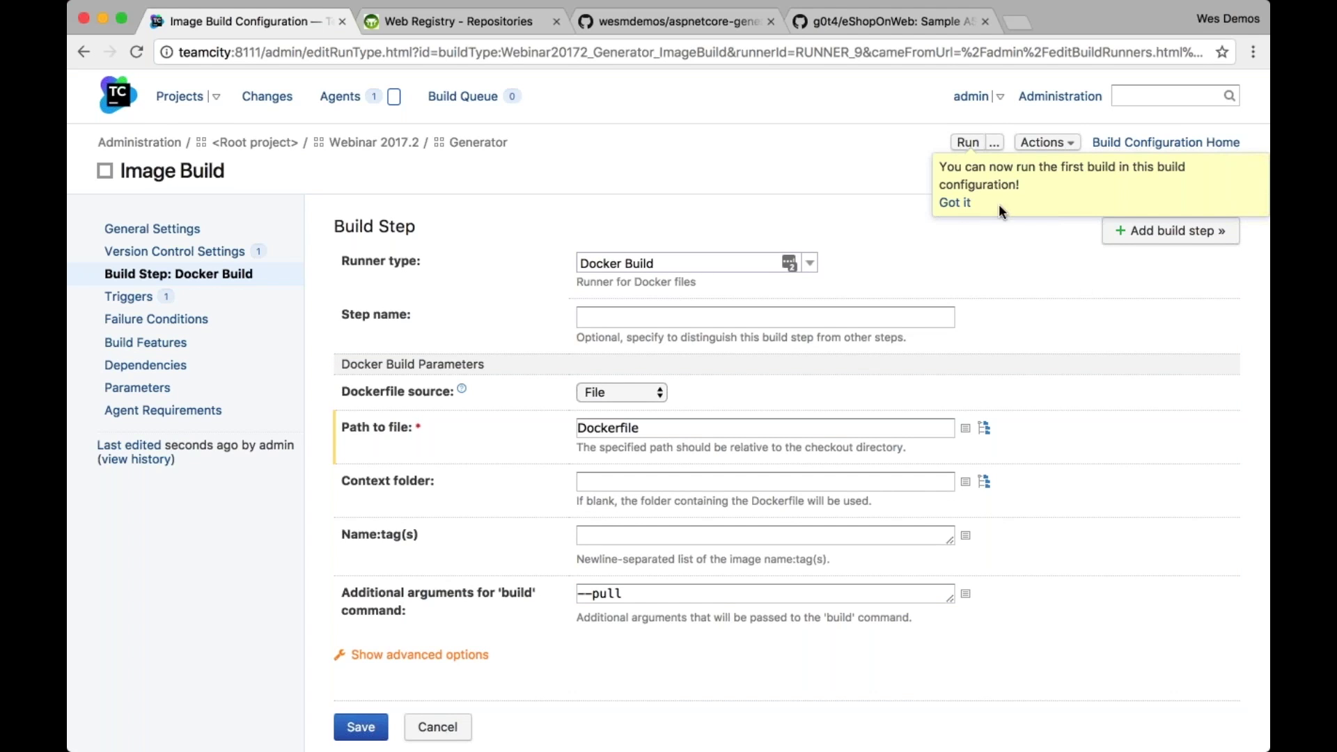
{"action": "left_click", "coordinate": [975, 145]}
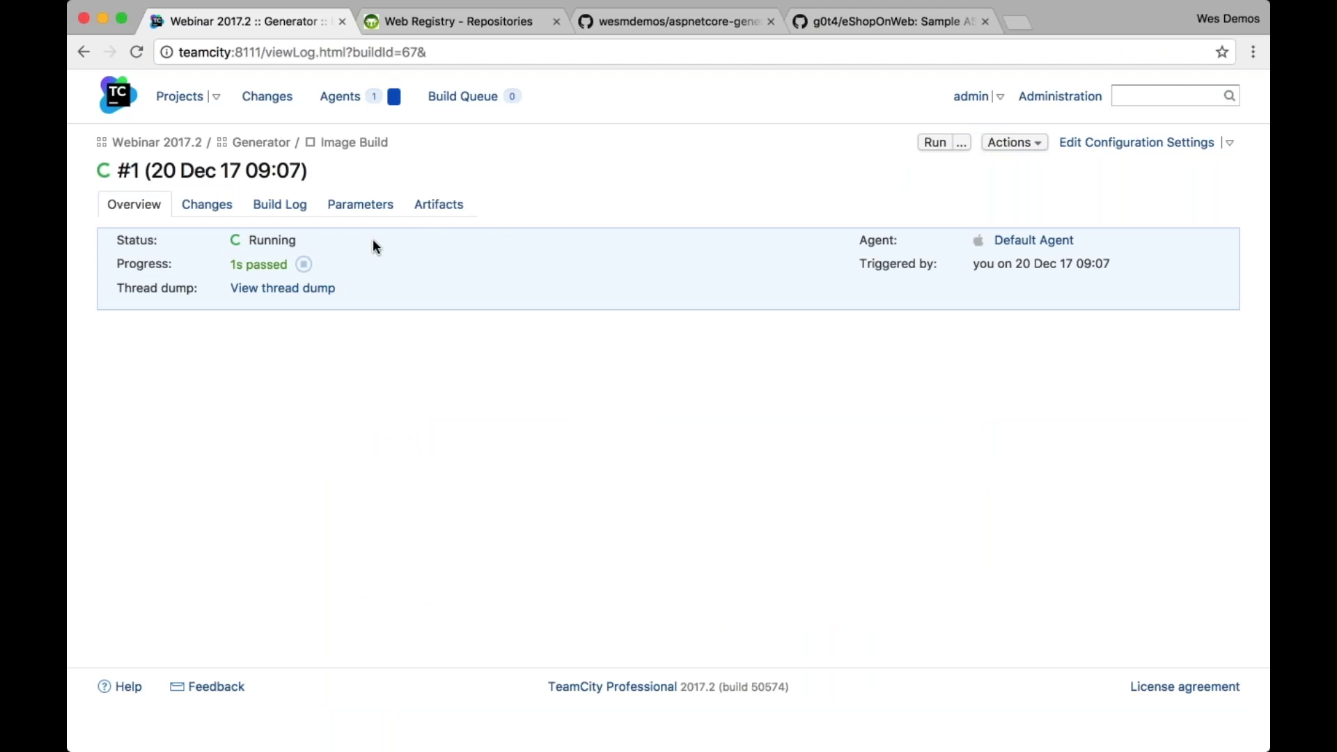
Read build #1's log, including the expanded Docker Build output, then open Image Build's configuration settings
{"action": "left_click", "coordinate": [296, 209]}
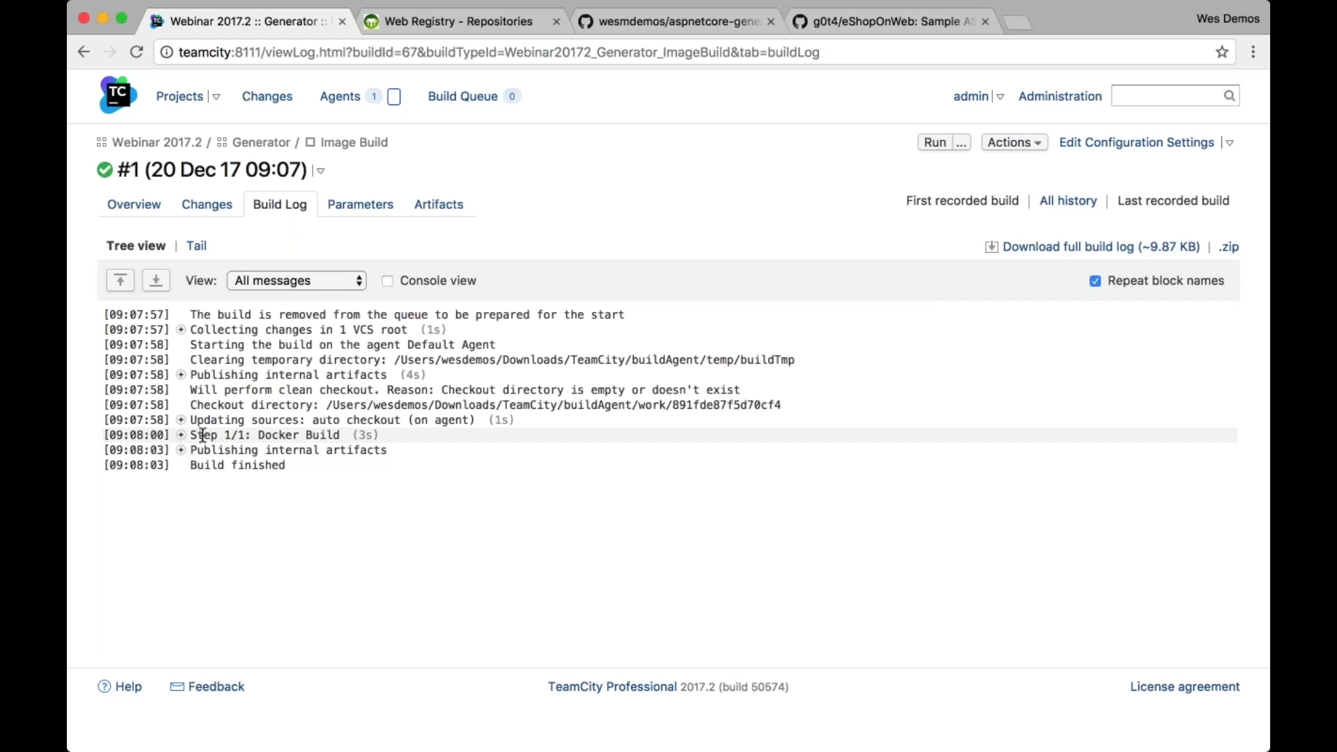
{"action": "left_click", "coordinate": [181, 435]}
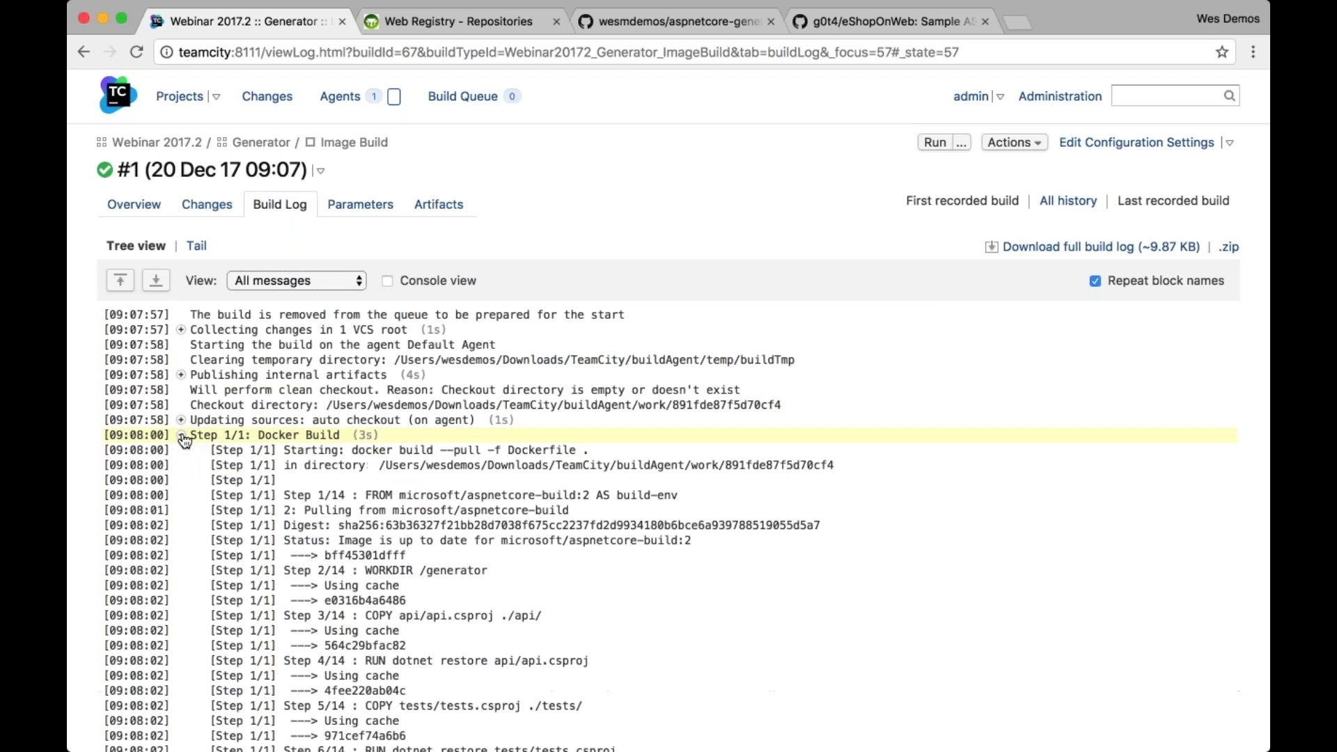
{"action": "scroll", "coordinate": [668, 522], "scroll_direction": "down", "scroll_amount": 2}
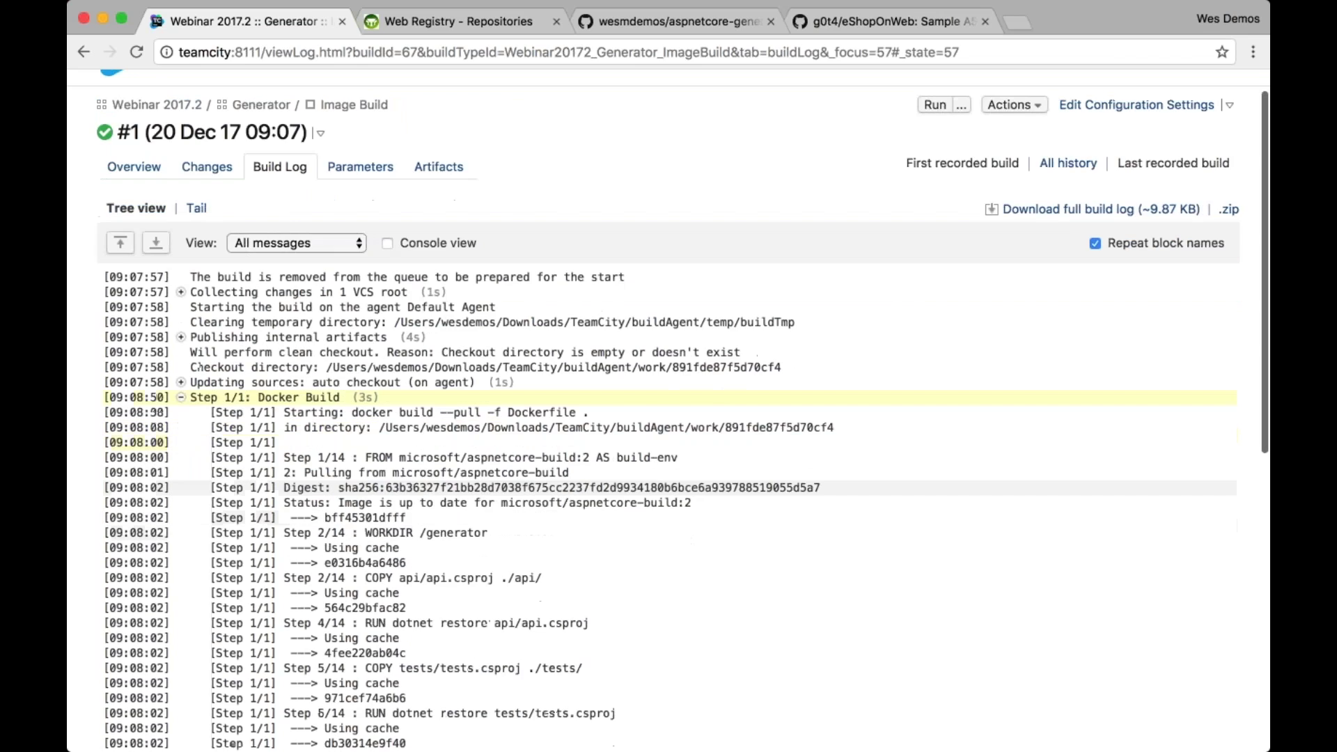
{"action": "scroll", "coordinate": [668, 522], "scroll_direction": "down", "scroll_amount": 5}
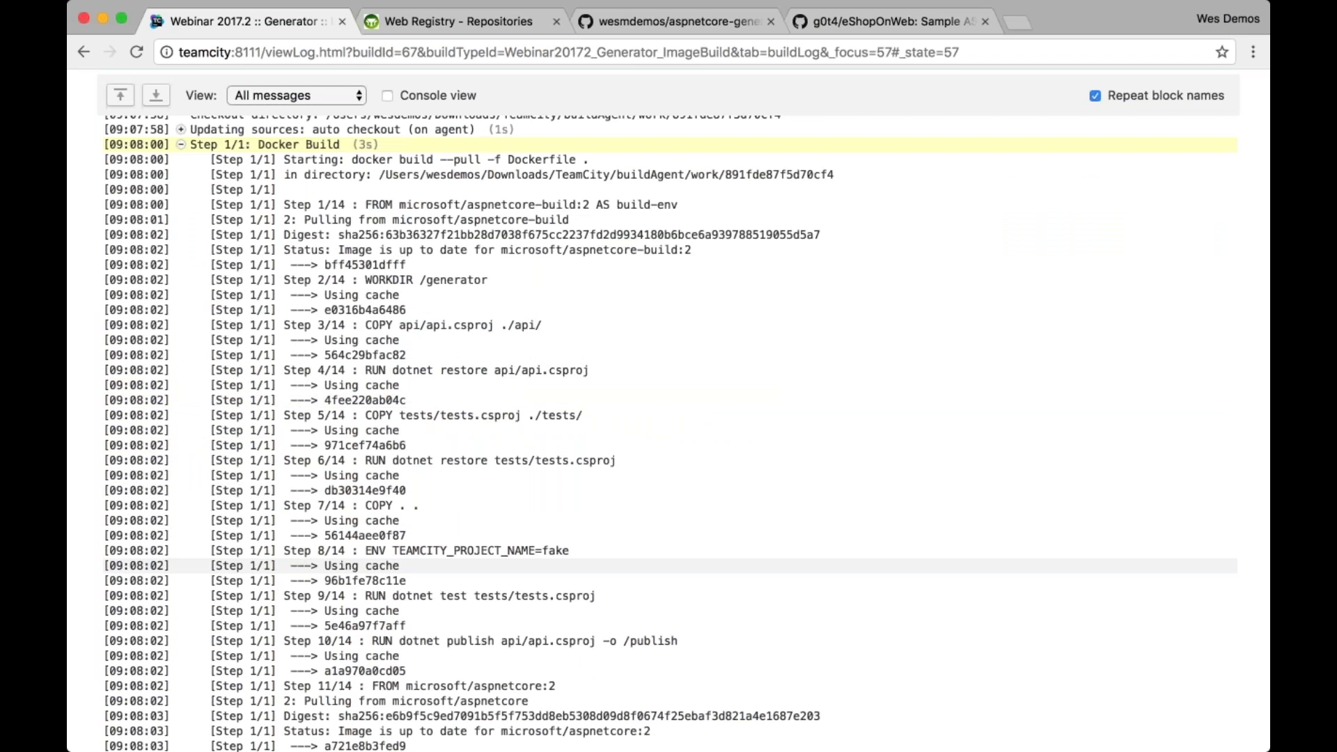
{"action": "scroll", "coordinate": [668, 566], "scroll_direction": "down", "scroll_amount": 3}
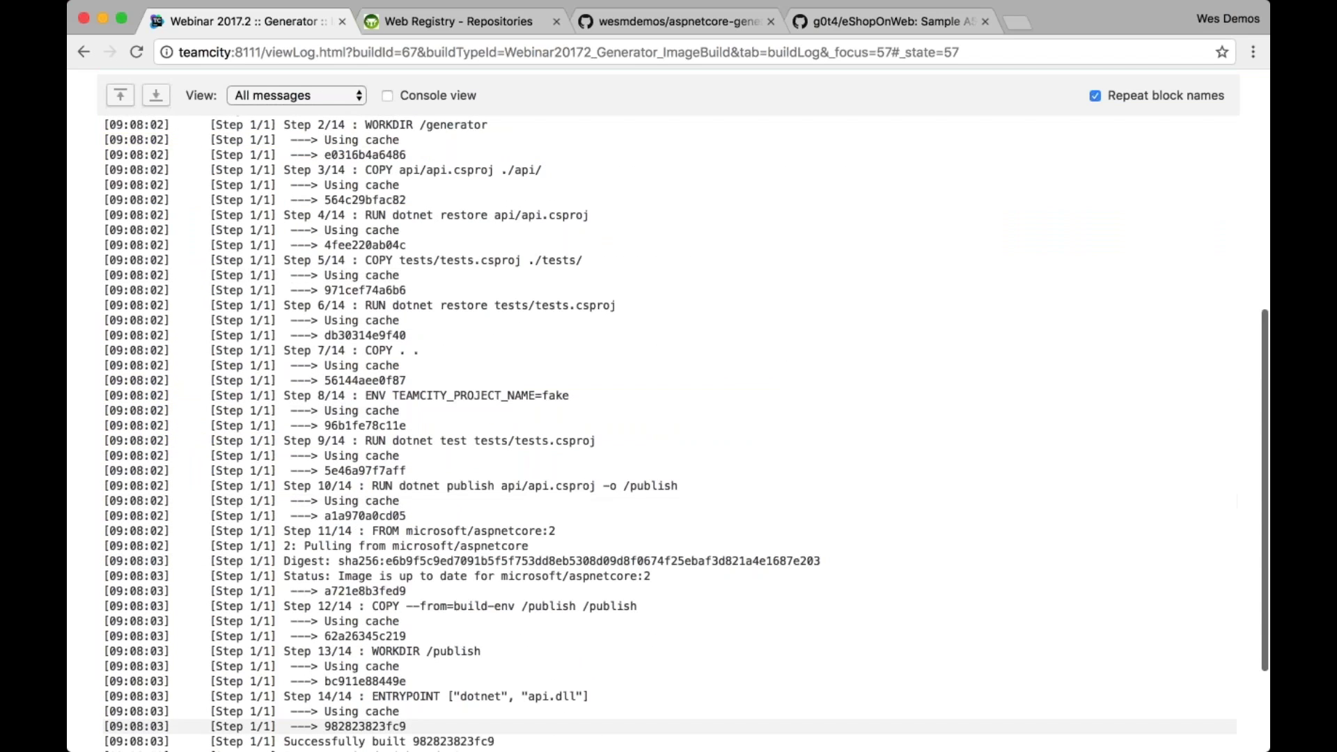
{"action": "scroll", "coordinate": [402, 747], "scroll_direction": "down", "scroll_amount": 3}
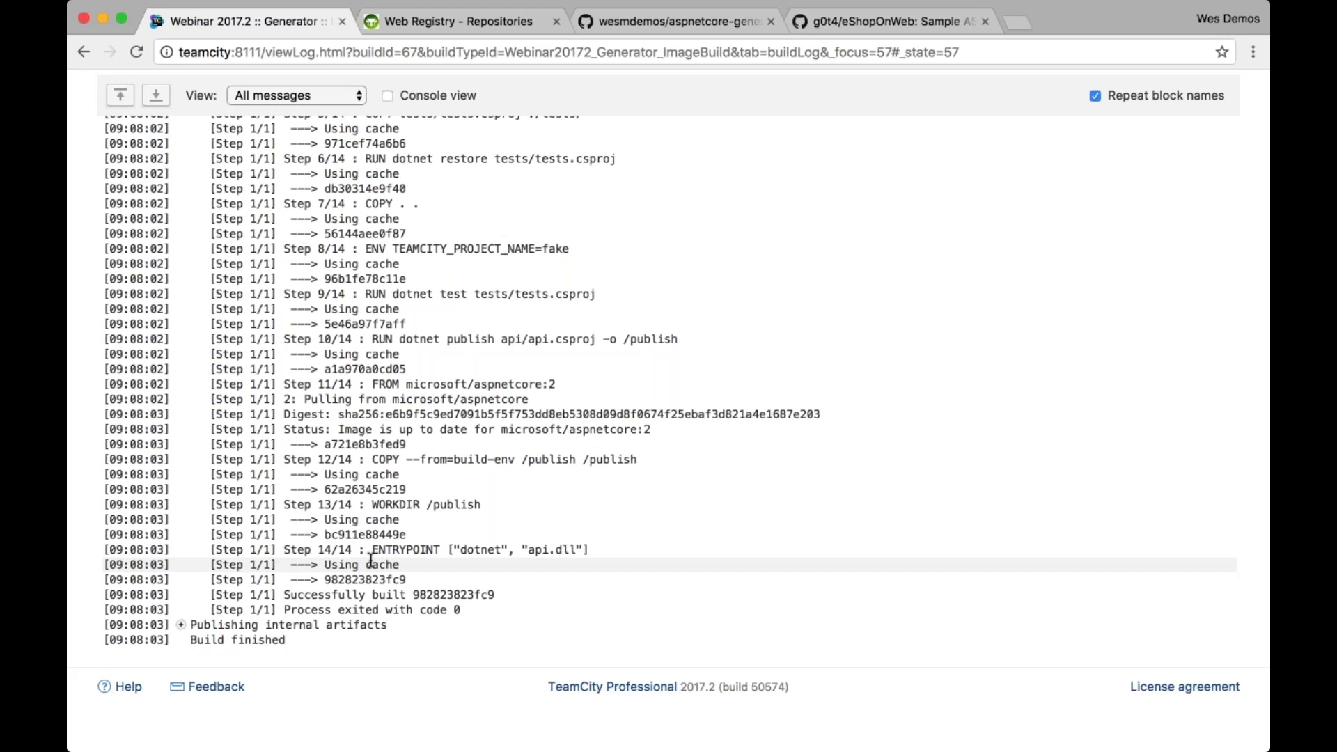
{"action": "scroll", "coordinate": [370, 559], "scroll_direction": "up", "scroll_amount": 1}
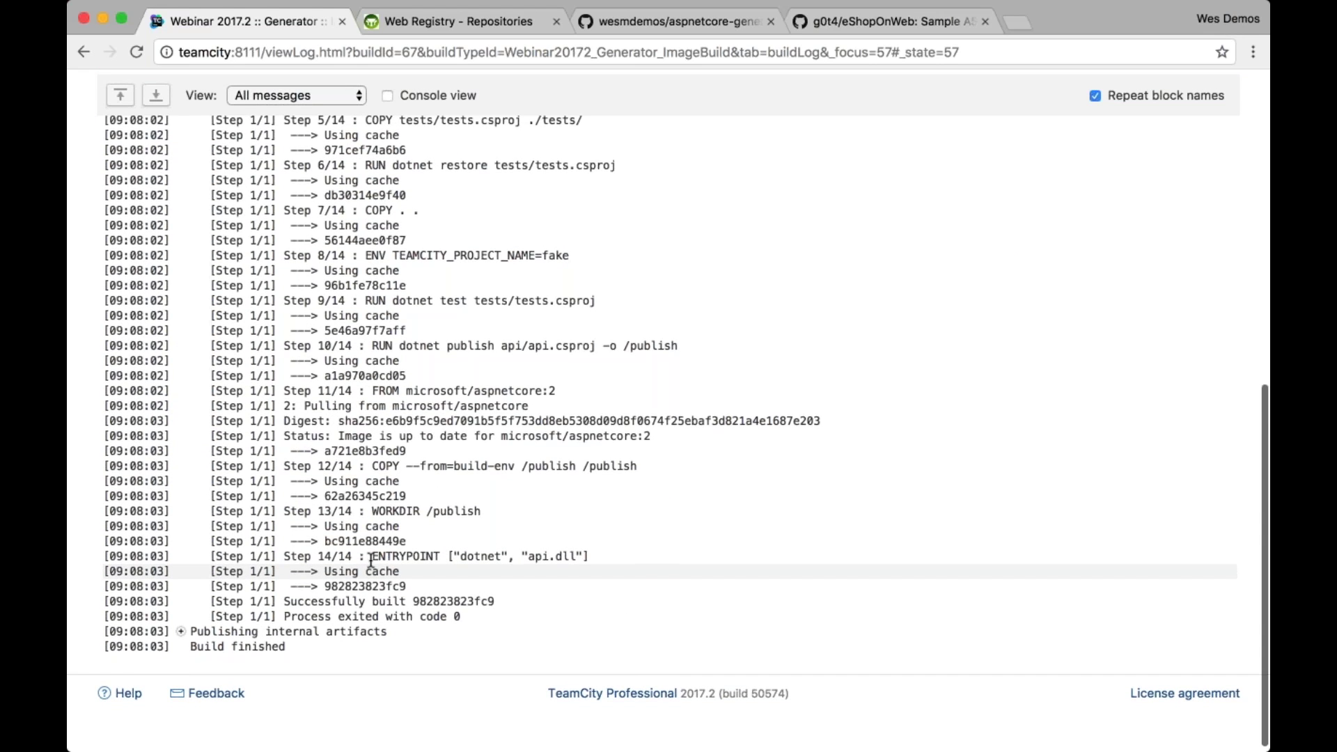
{"action": "scroll", "coordinate": [371, 559], "scroll_direction": "up", "scroll_amount": 15}
{"action": "left_click", "coordinate": [1183, 140]}
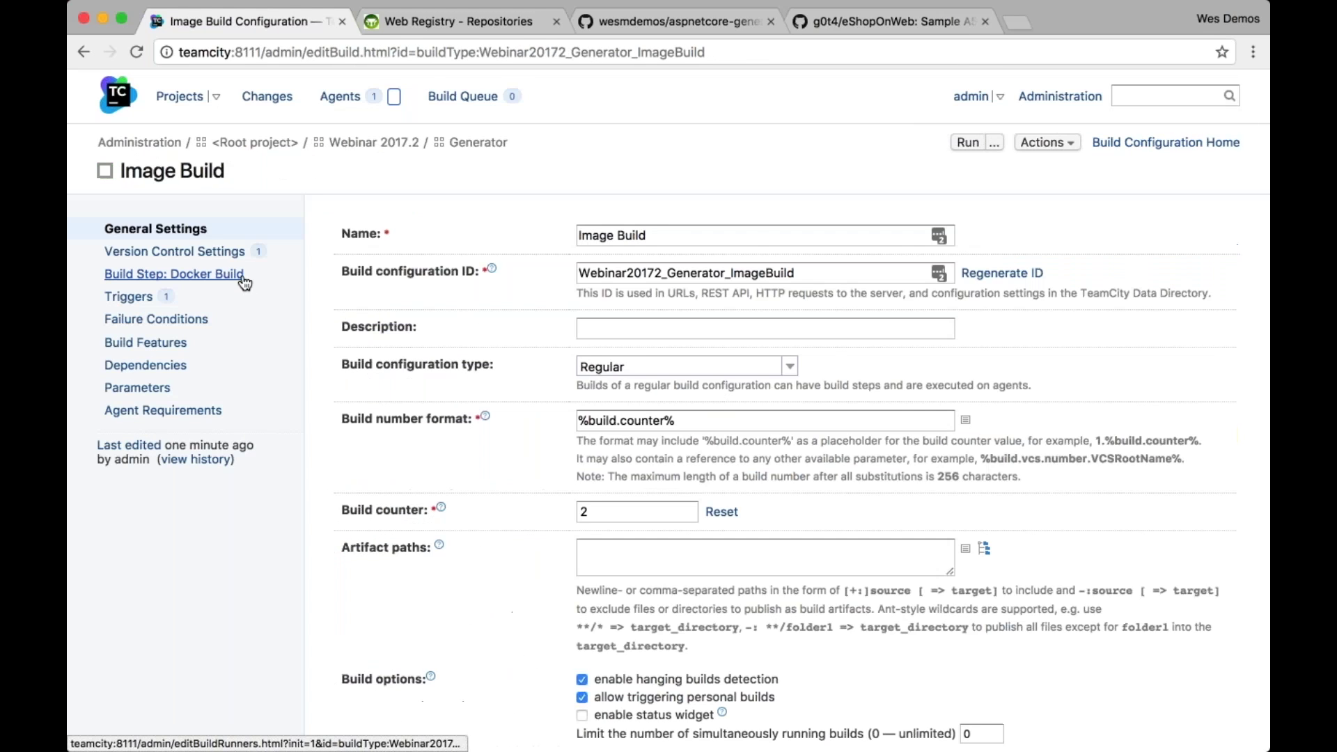
Set the Docker Build step's Name:tag(s) to internal-registry:5000/generator:%build.number%
{"action": "left_click", "coordinate": [243, 279]}
{"action": "left_click", "coordinate": [545, 361]}
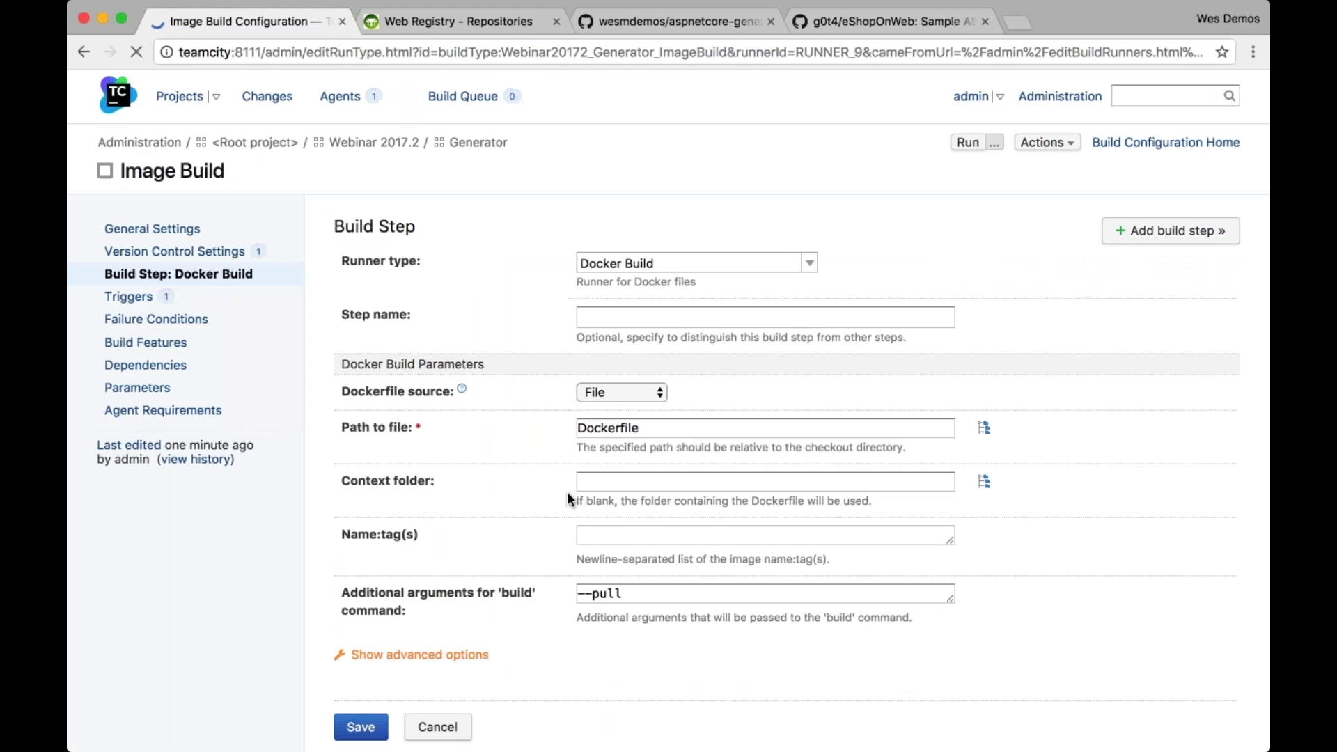
{"action": "scroll", "coordinate": [584, 489], "scroll_direction": "down", "scroll_amount": 2}
{"action": "left_click", "coordinate": [585, 459]}
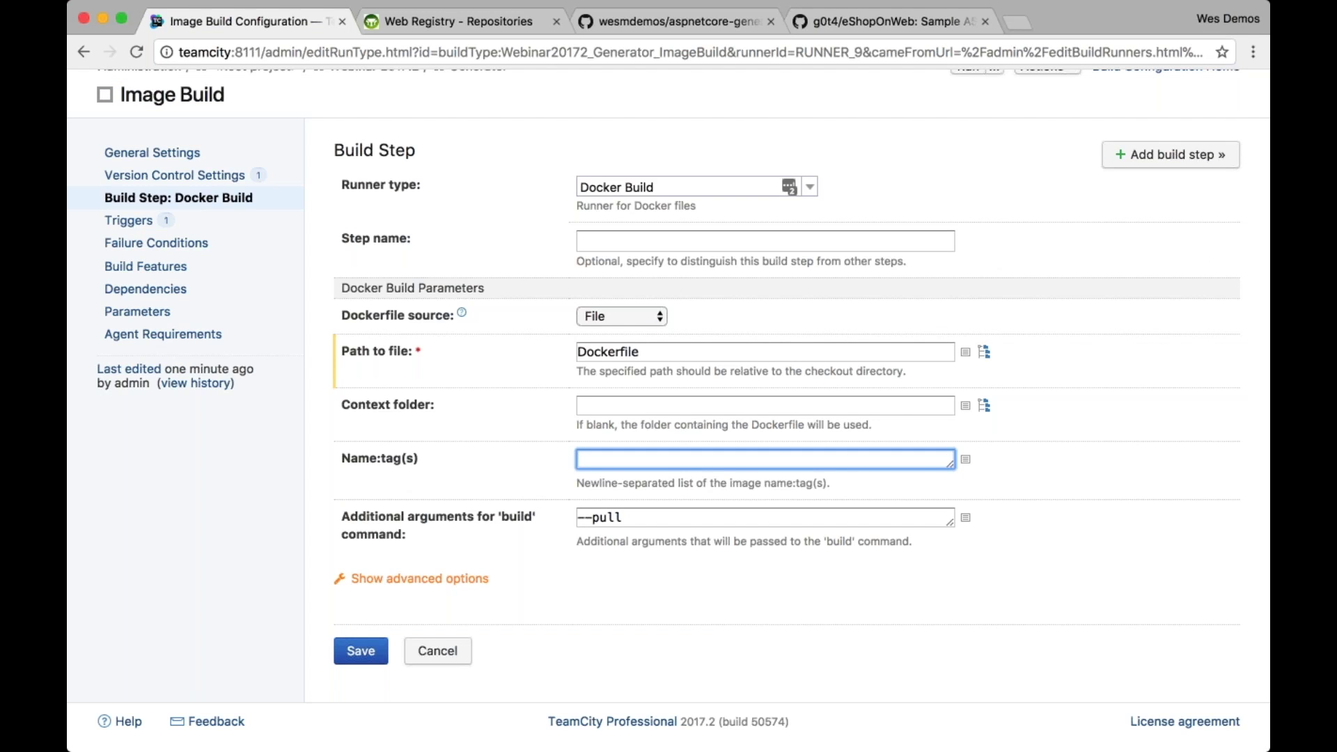
{"action": "type", "text": "intern"}
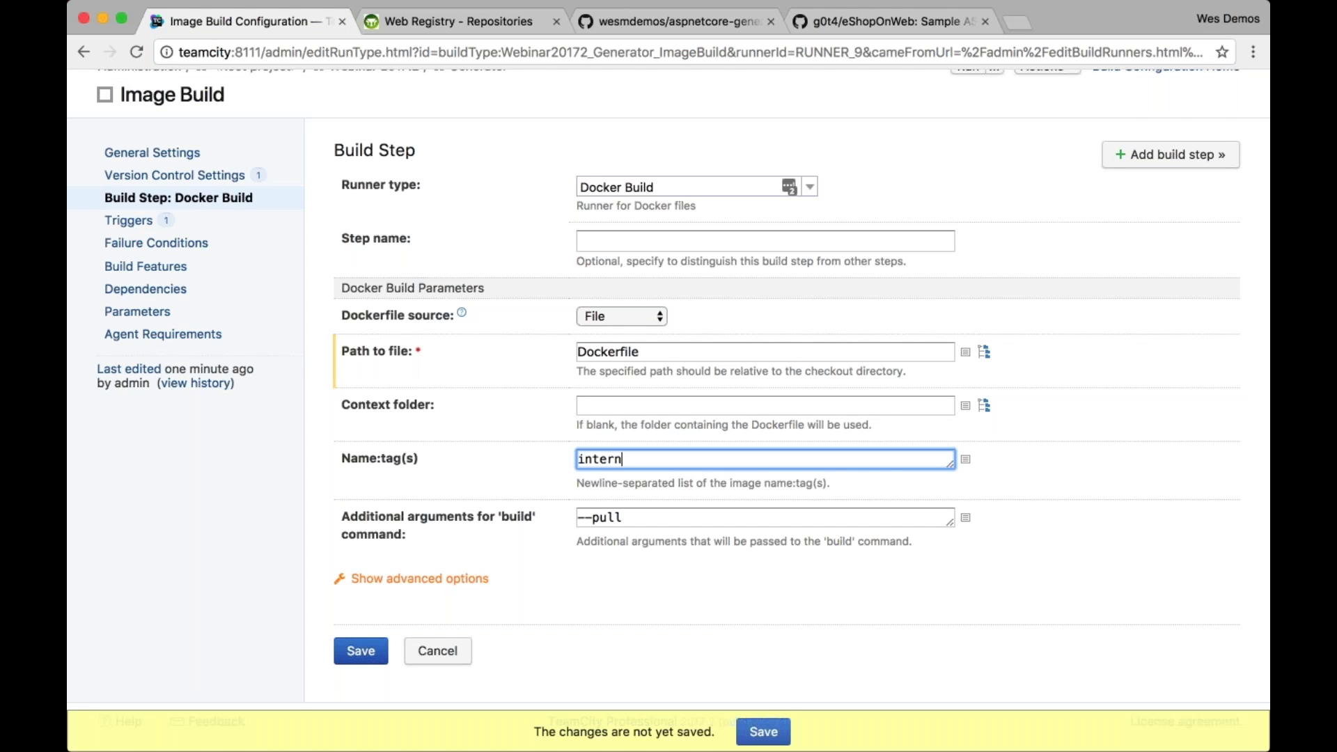
{"action": "type", "text": "al-registry:5000/"}
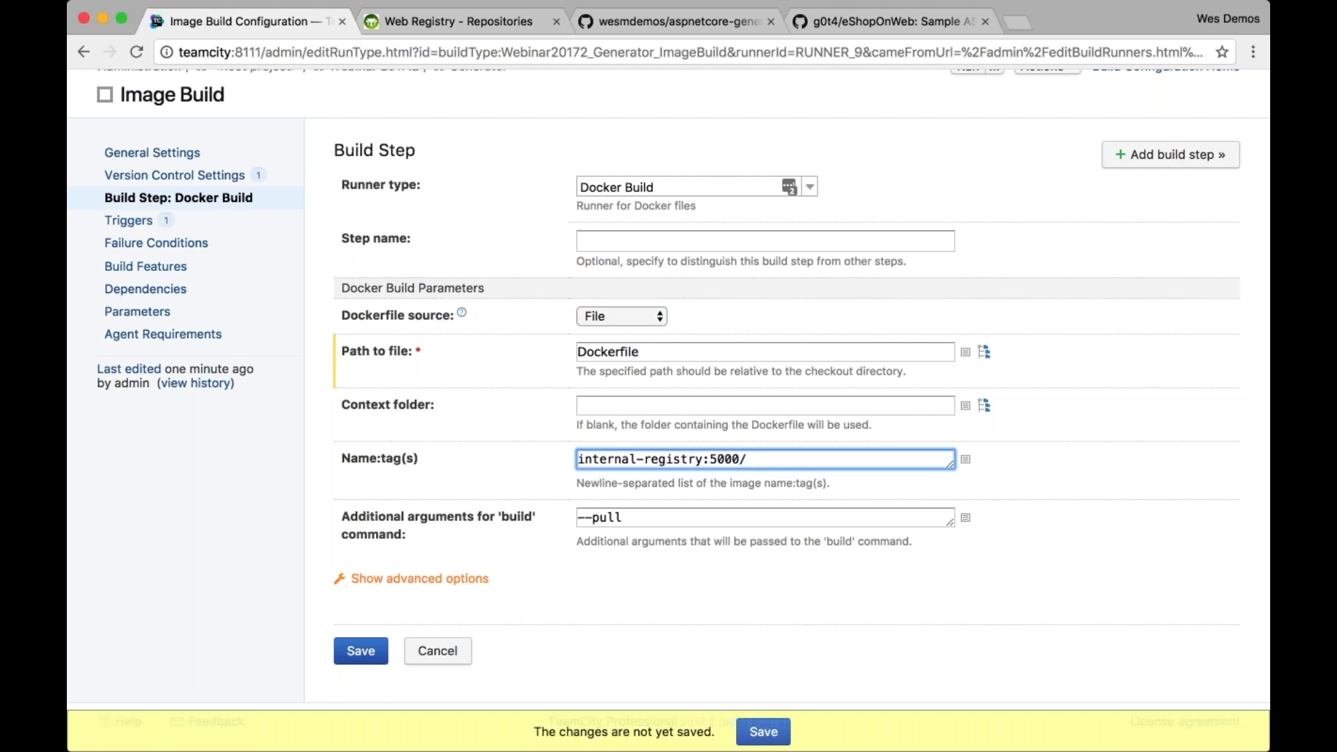
{"action": "type", "text": "generator :%build"}
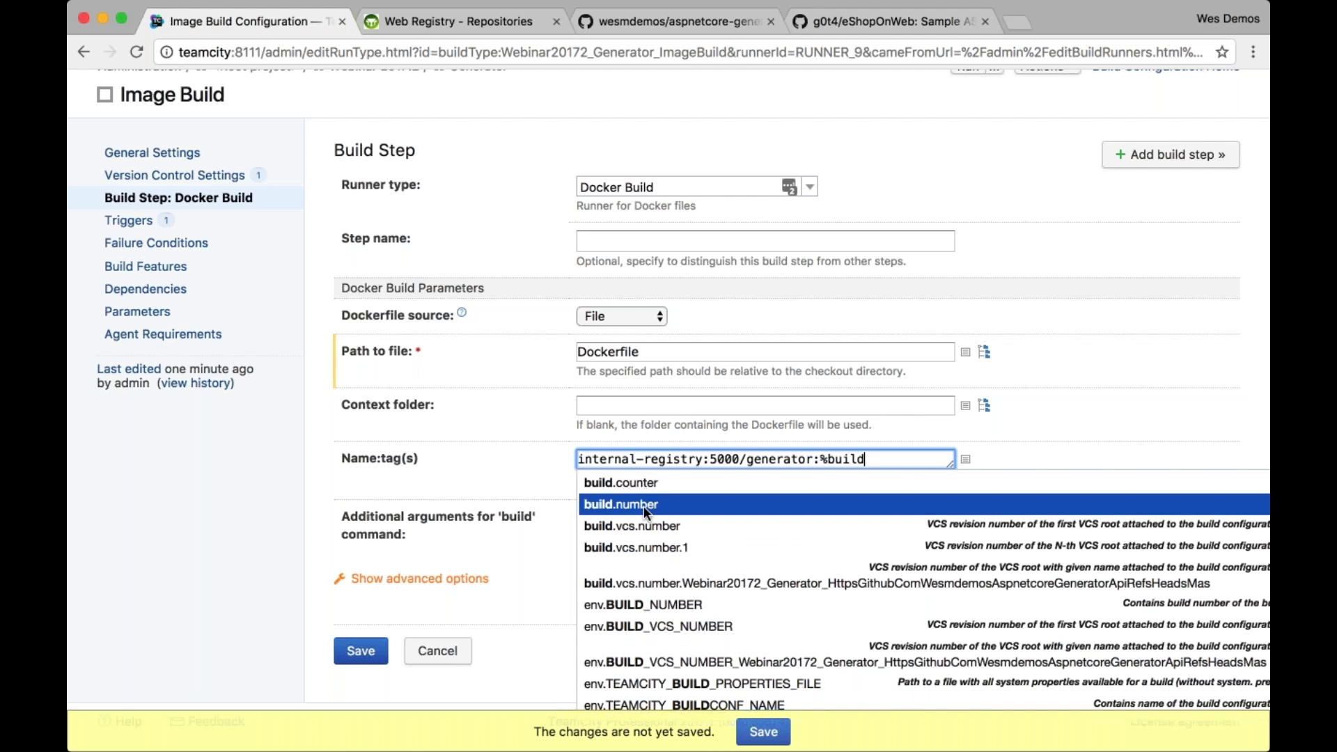
{"action": "left_click", "coordinate": [643, 504]}
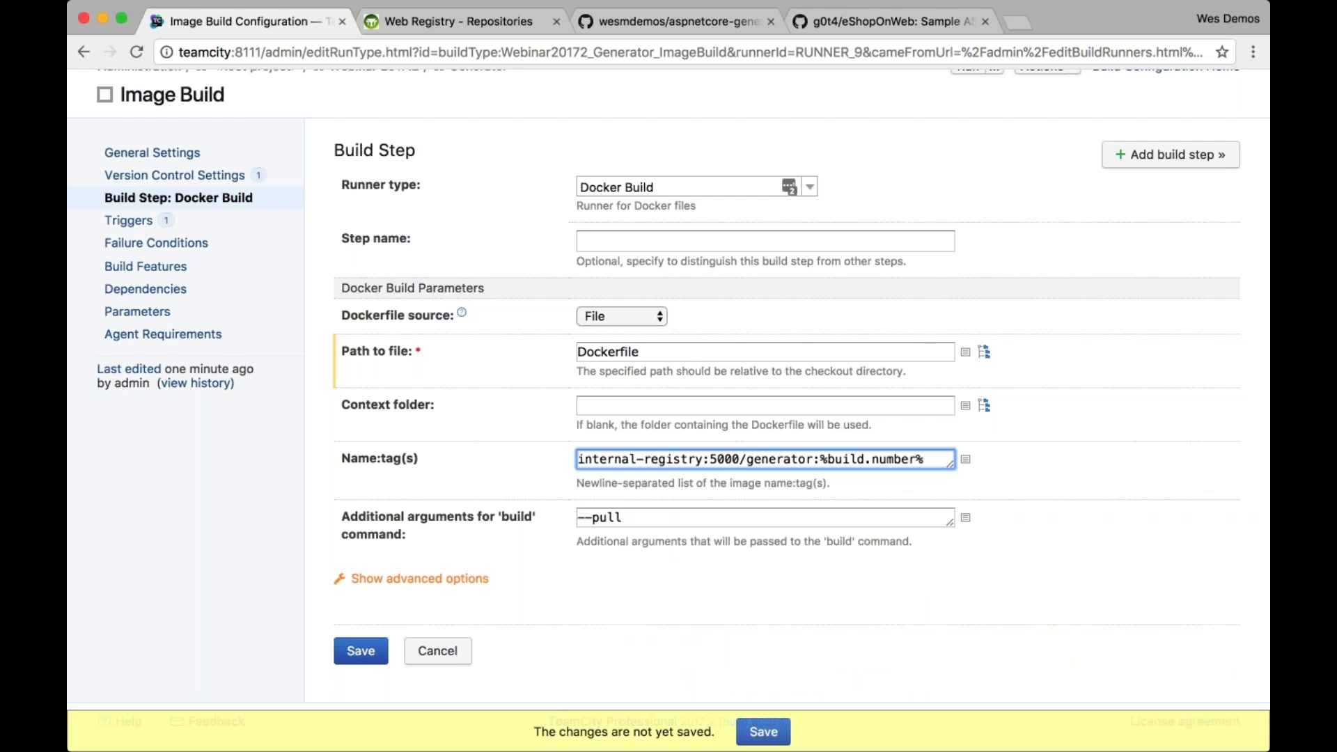
Review the registry name and %build.number% parts of the tag, then save the step
{"action": "left_click_drag", "start_coordinate": [820, 459], "coordinate": [925, 460]}
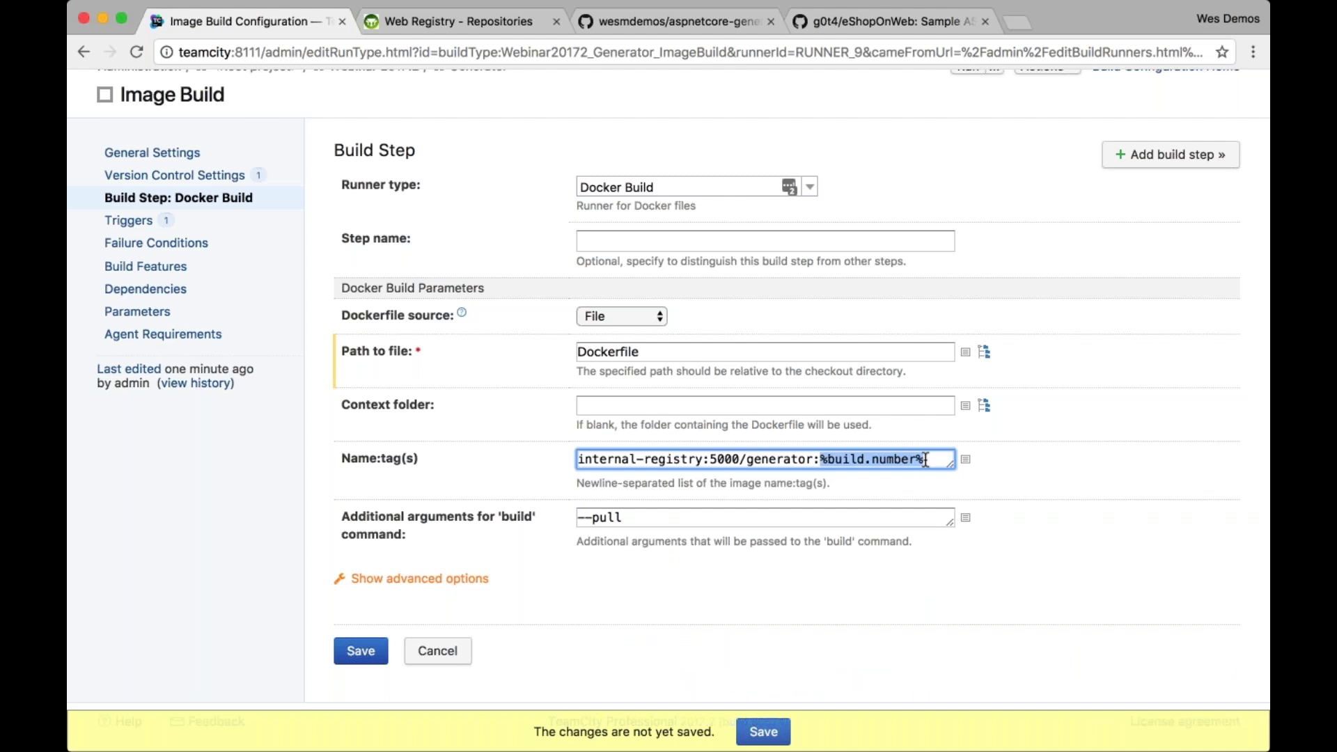
{"action": "left_click_drag", "start_coordinate": [813, 459], "coordinate": [567, 465]}
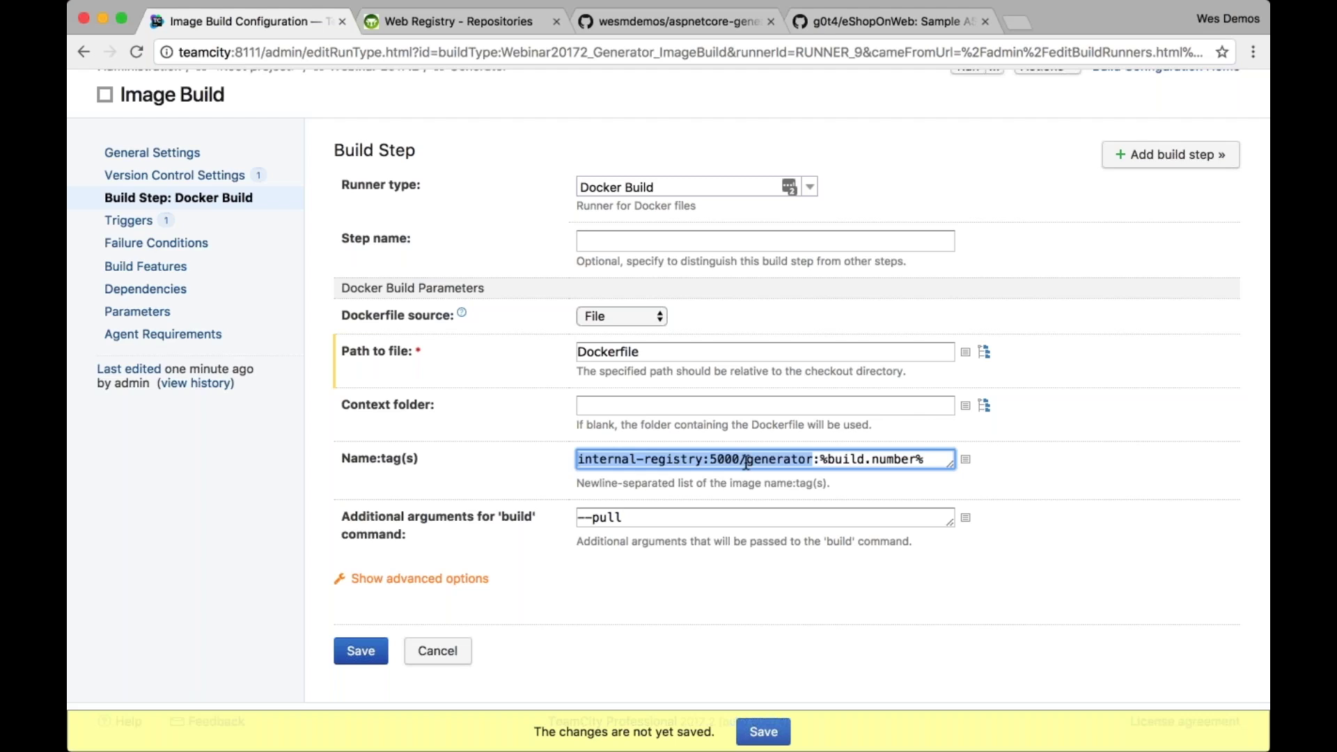
{"action": "left_click", "coordinate": [767, 549]}
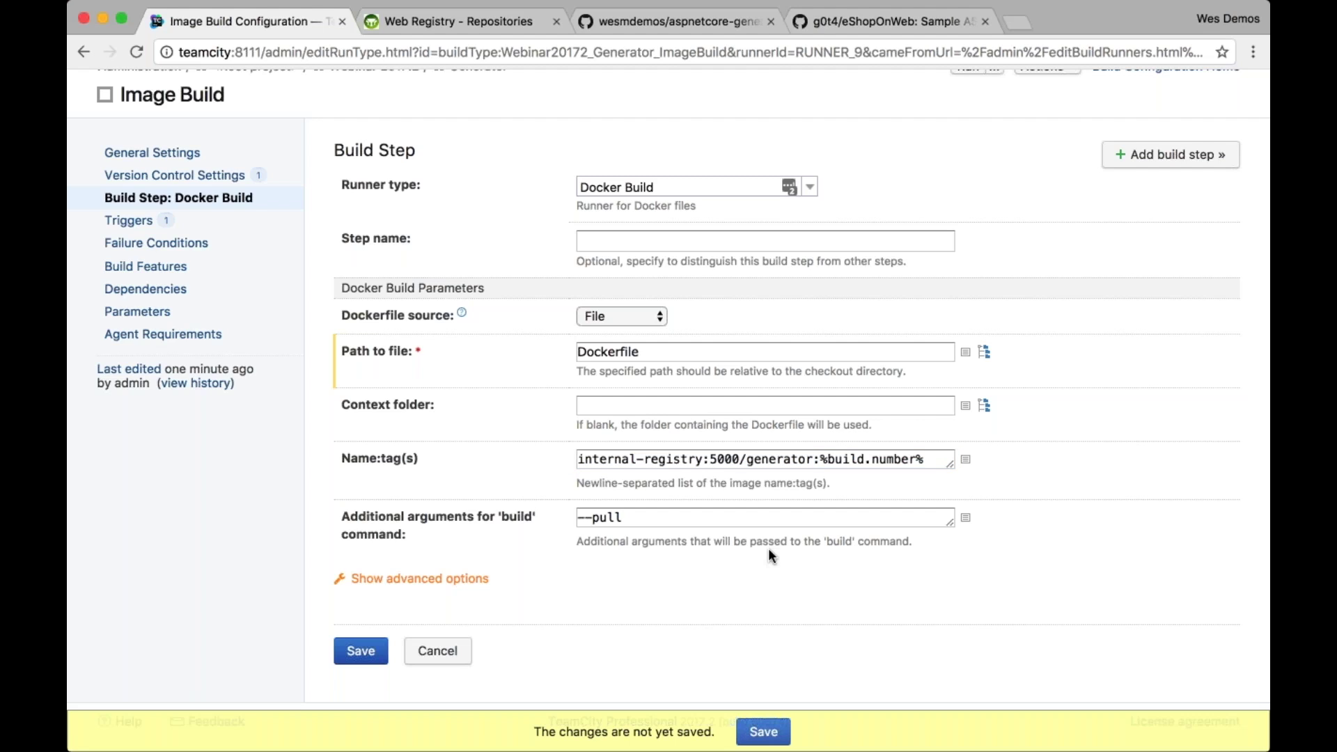
{"action": "left_click_drag", "start_coordinate": [920, 458], "coordinate": [822, 454]}
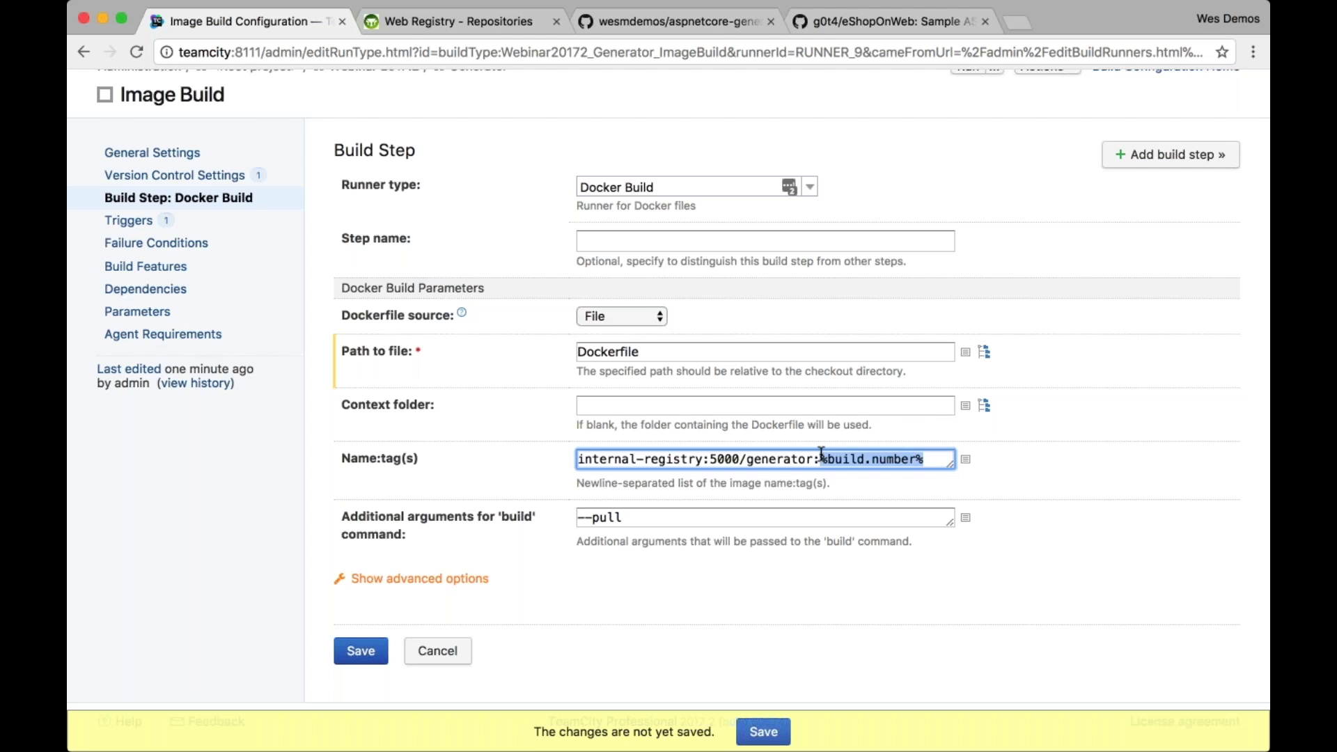
{"action": "left_click", "coordinate": [348, 658]}
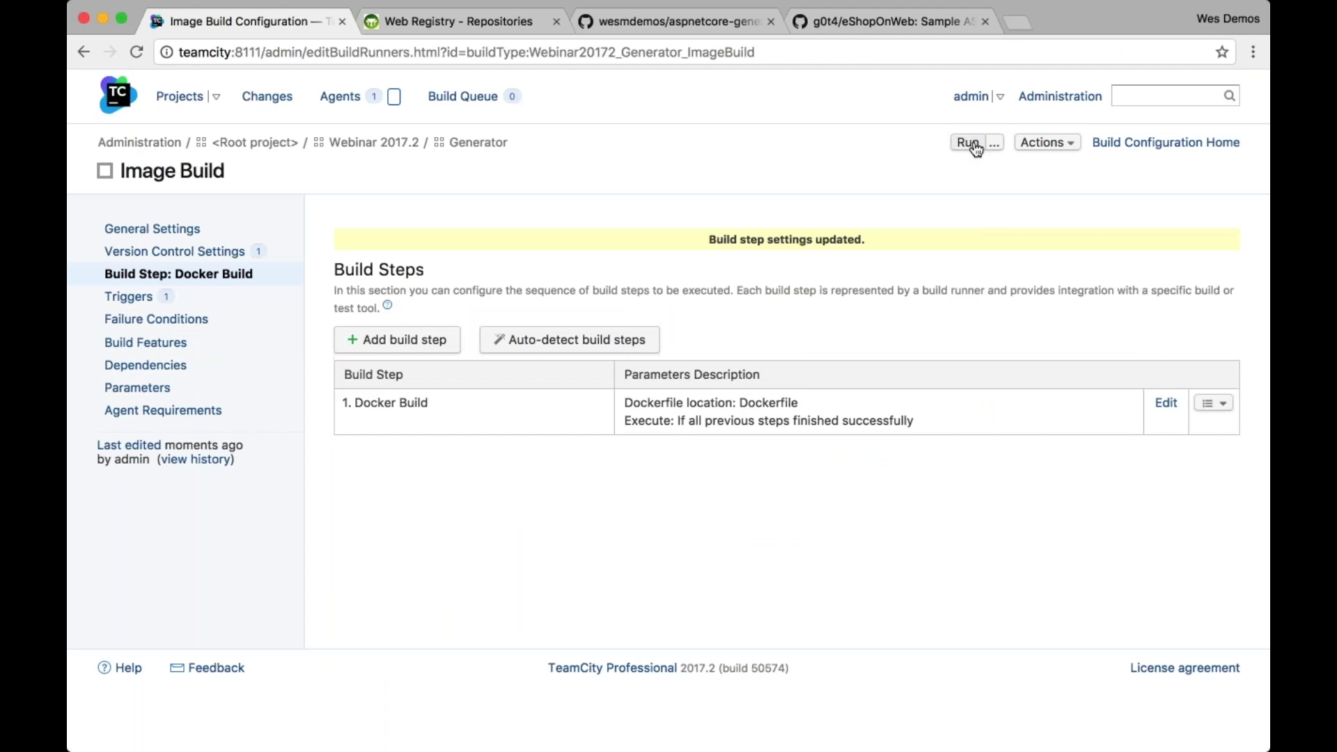
Run Image Build and open the log of successful build #2 from the Generator project
{"action": "left_click", "coordinate": [973, 145]}
{"action": "left_click", "coordinate": [186, 103]}
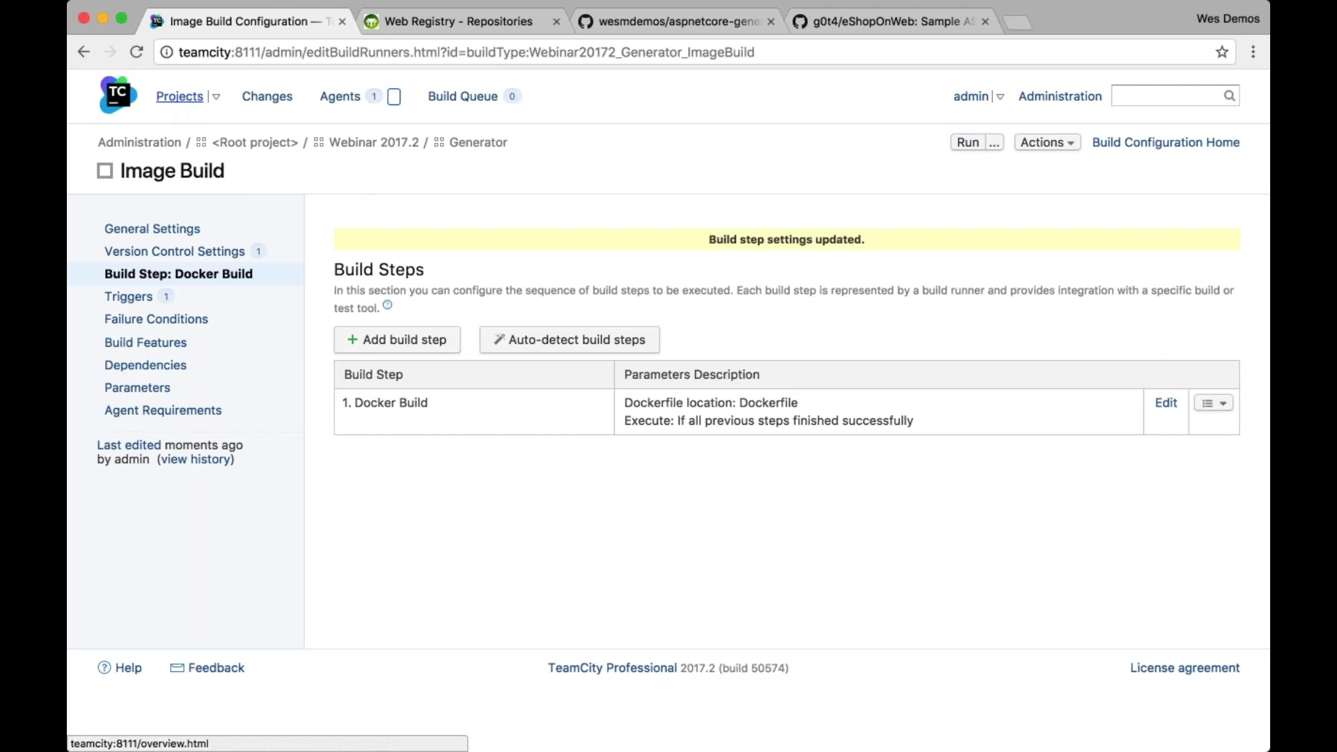
{"action": "left_click", "coordinate": [226, 220]}
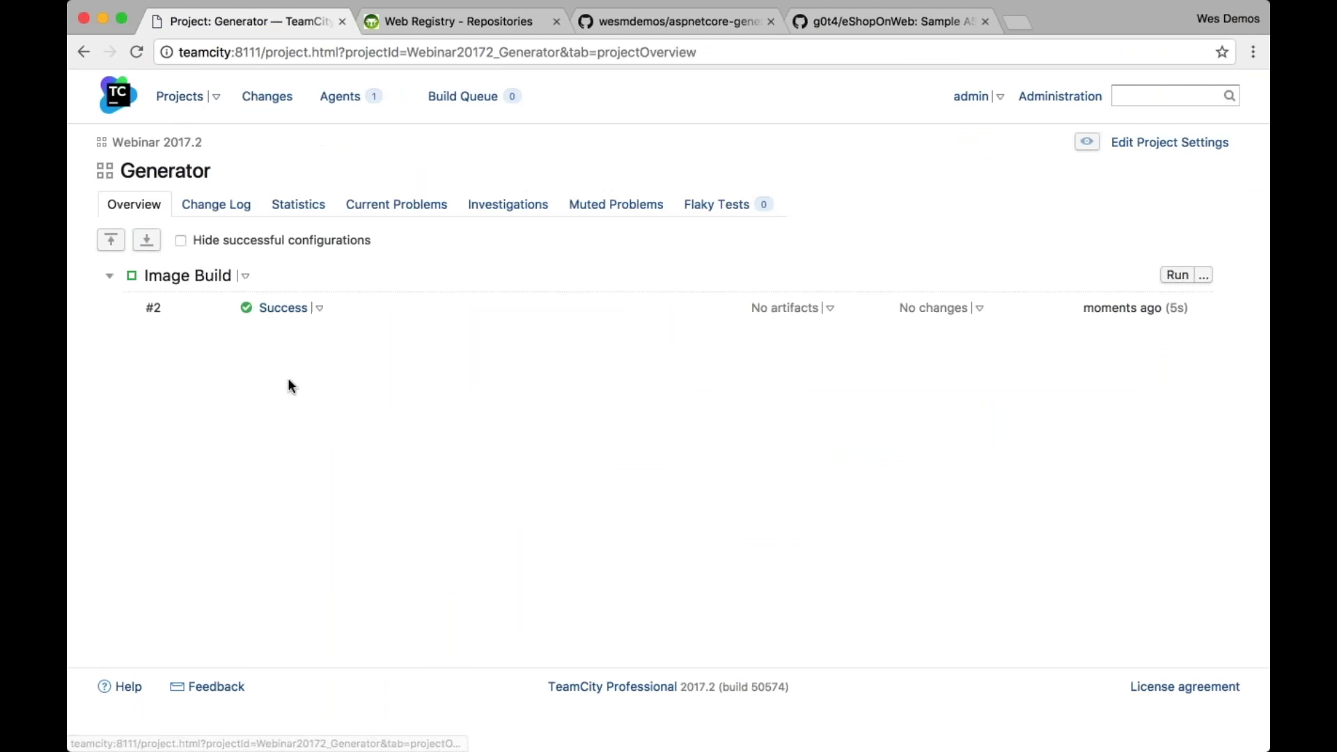
{"action": "left_click", "coordinate": [298, 309]}
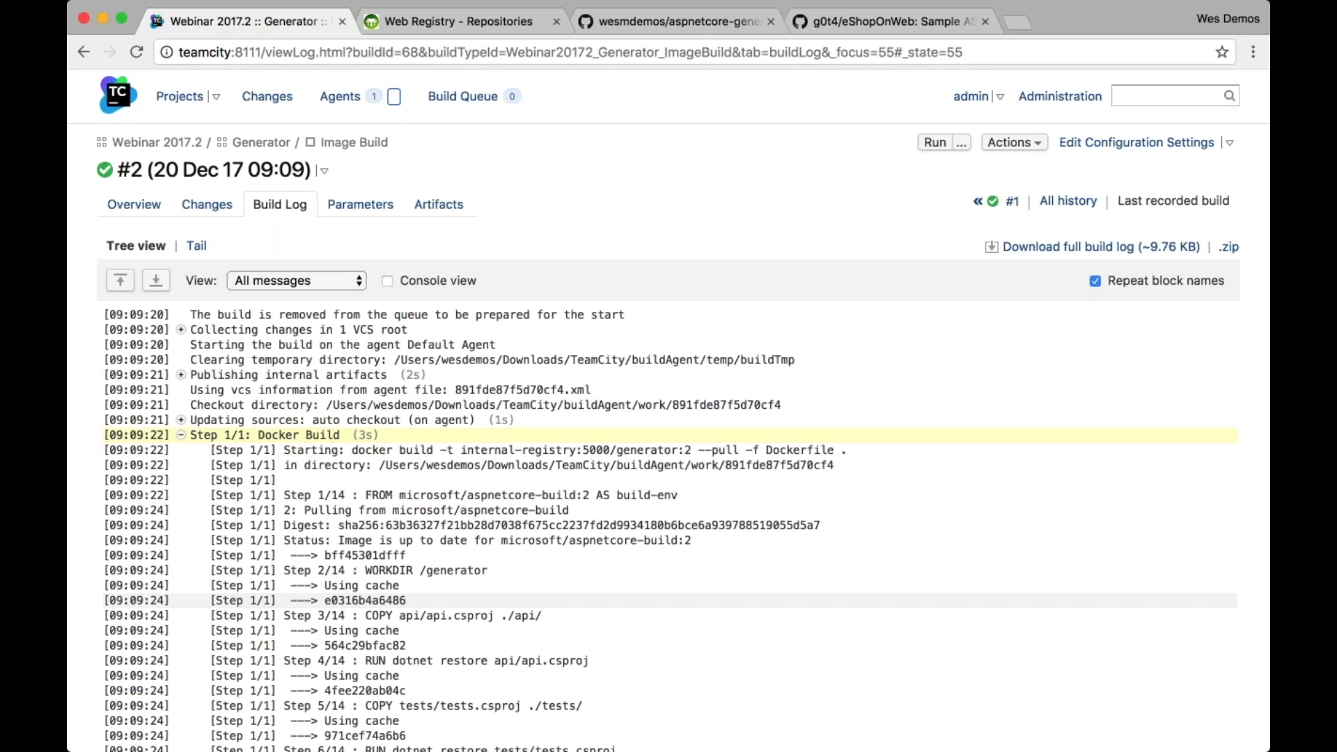
Confirm the log shows the image tagged internal-registry:5000/generator:2
{"action": "scroll", "coordinate": [668, 487], "scroll_direction": "down", "scroll_amount": 7}
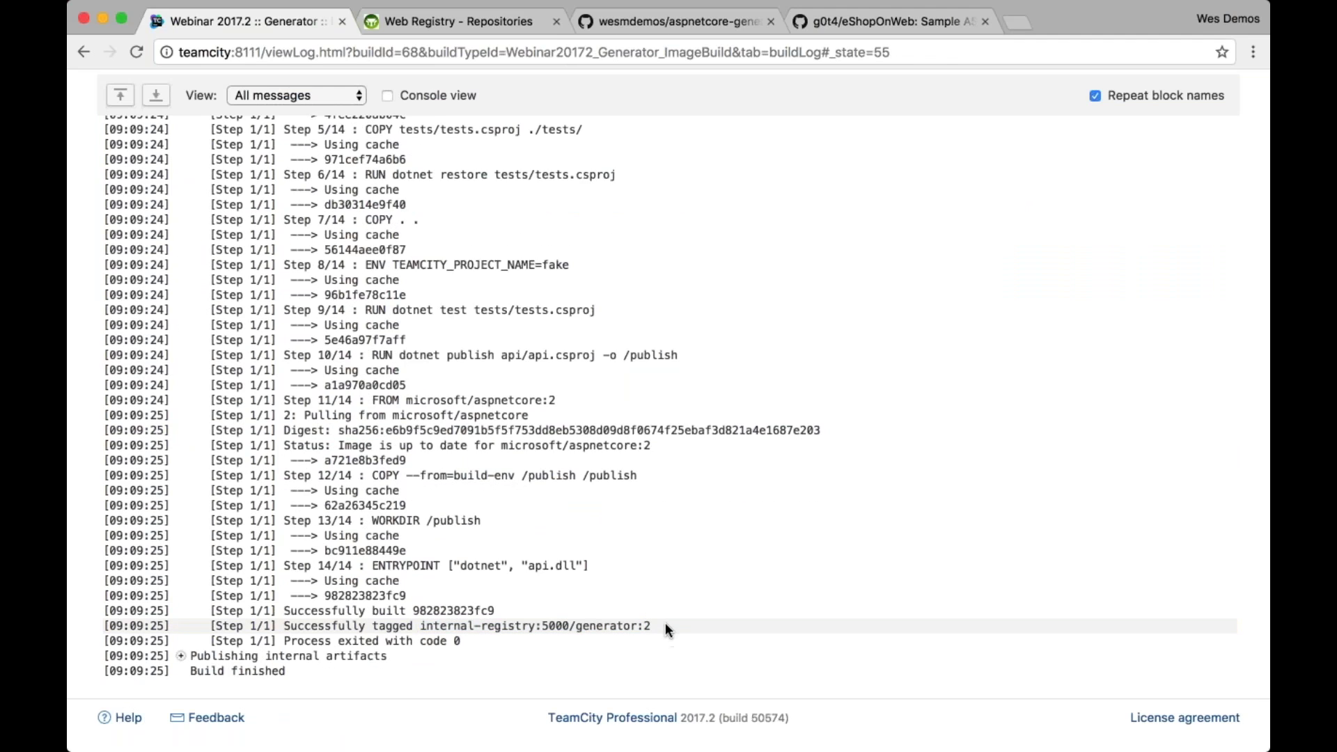
{"action": "key", "text": "super+equal"}
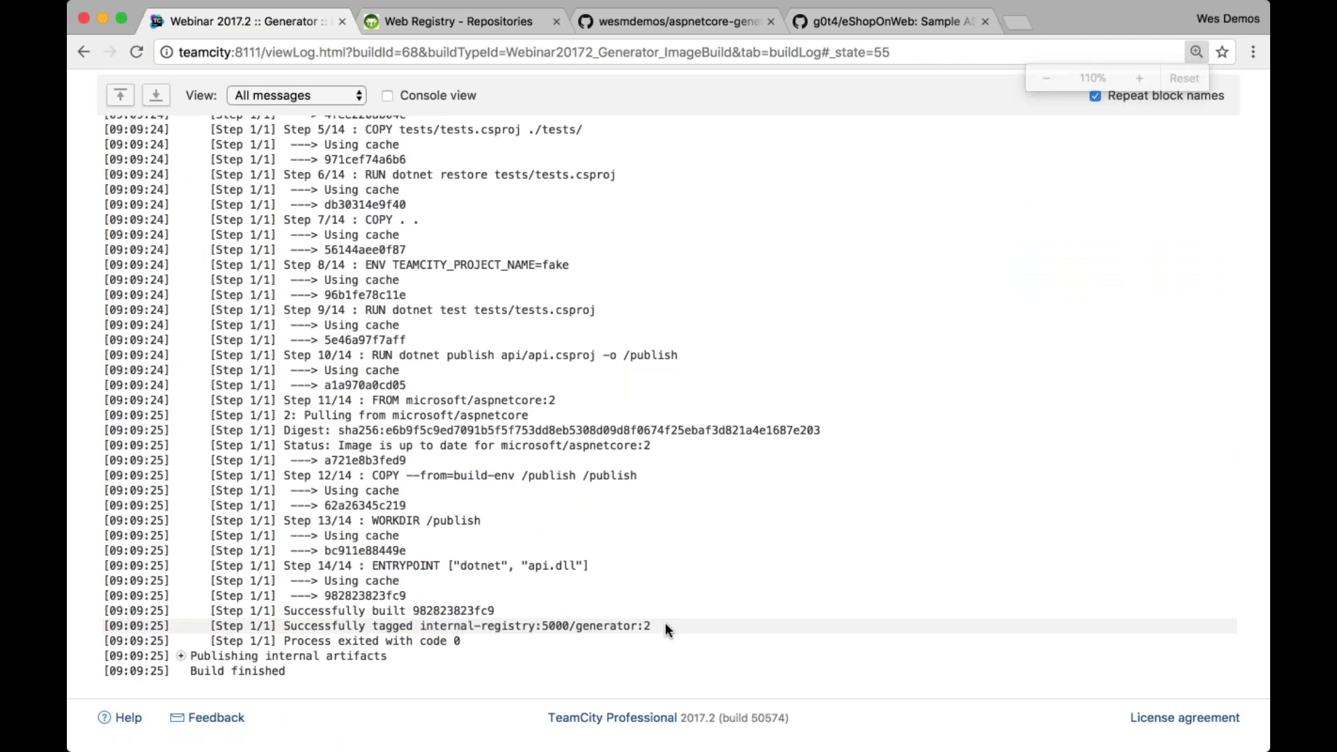
{"action": "key", "text": "super+equal"}
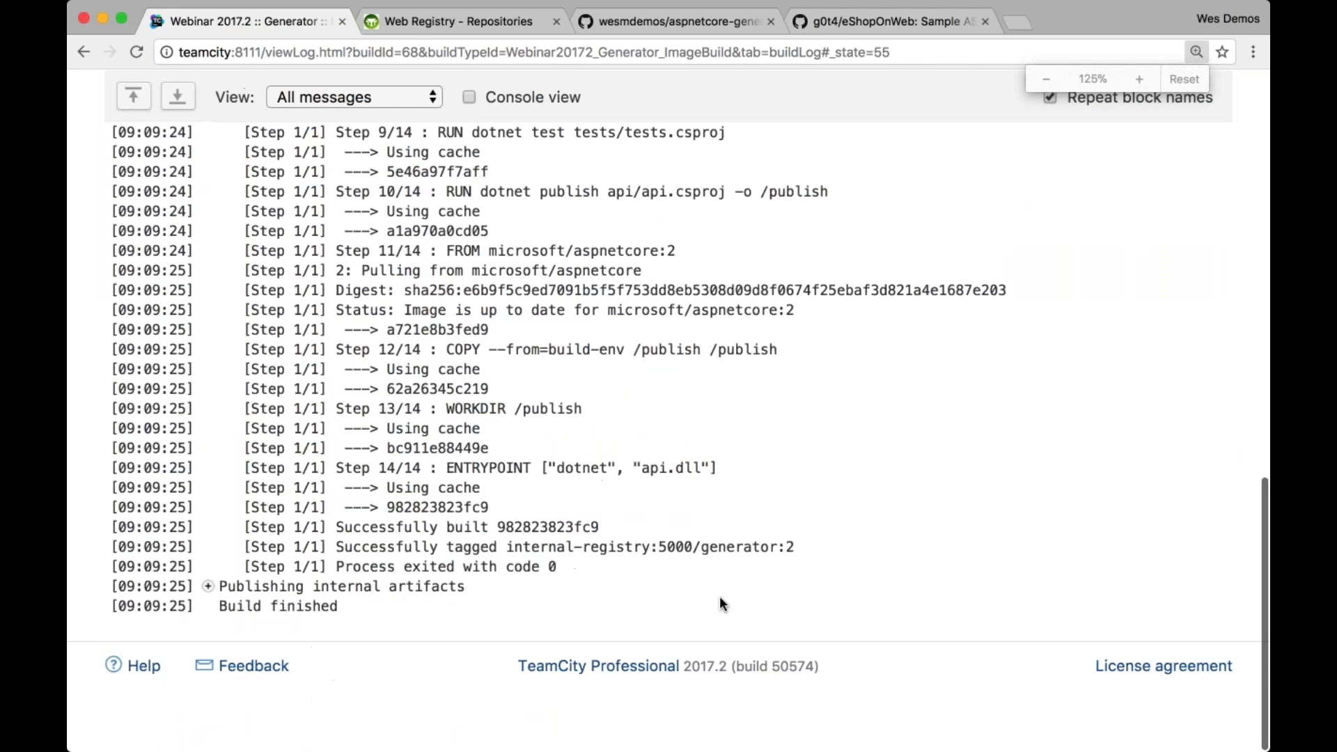
{"action": "left_click", "coordinate": [784, 552]}
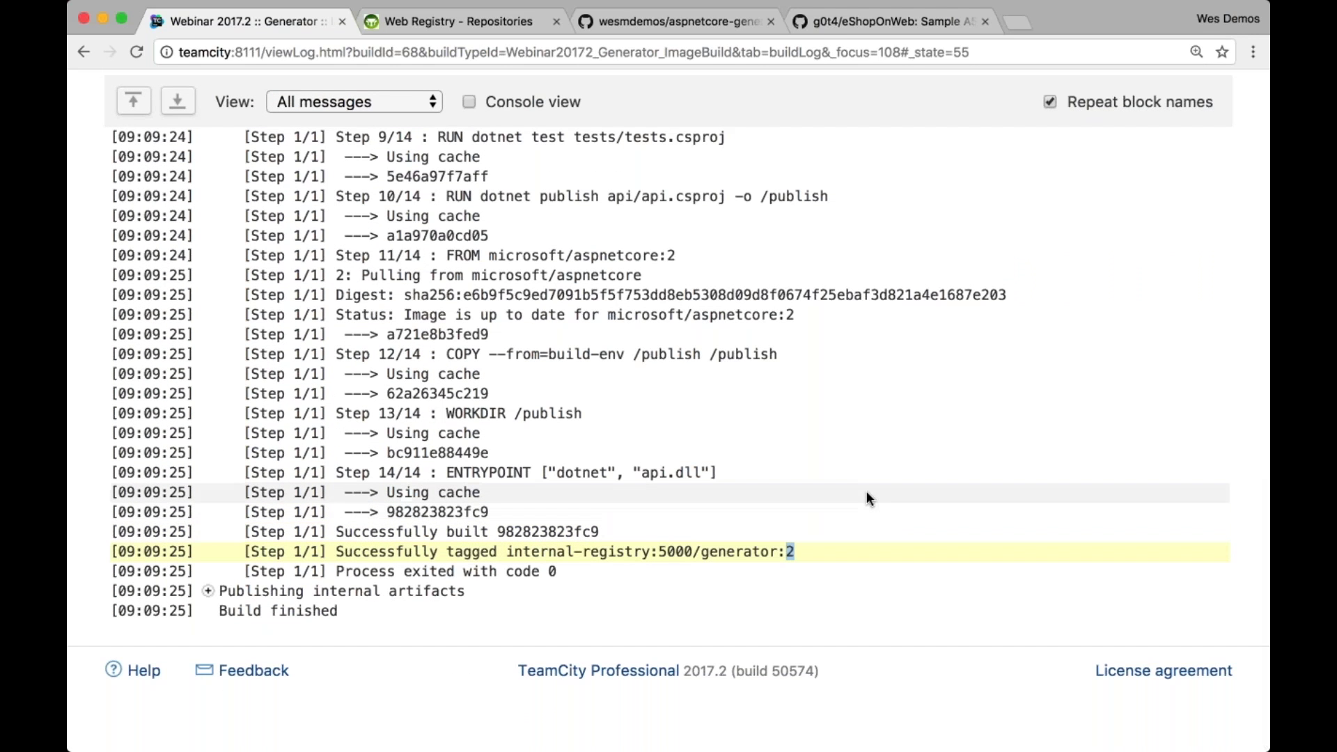
{"action": "key", "text": "super+0"}
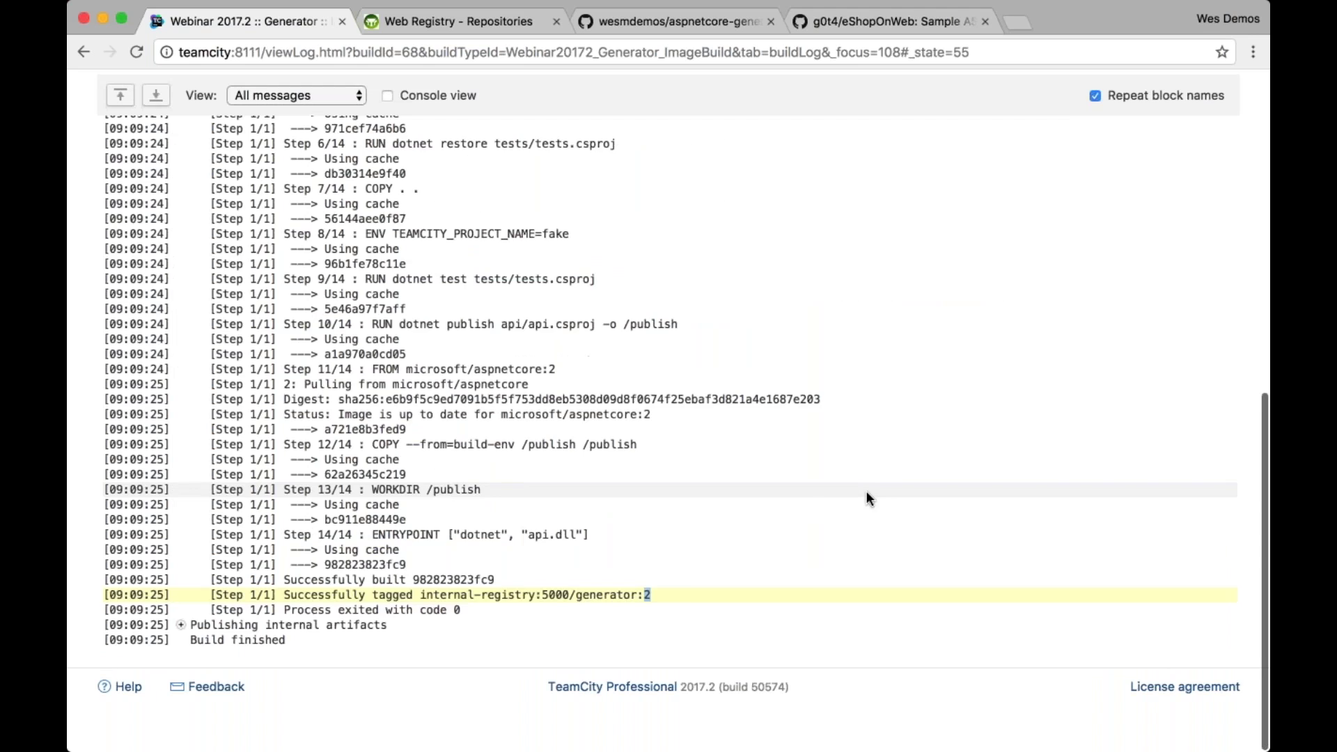
{"action": "scroll", "coordinate": [865, 491], "scroll_direction": "up", "scroll_amount": 10}
Add a new Command Line build step to the Image Build configuration
{"action": "left_click", "coordinate": [1136, 197]}
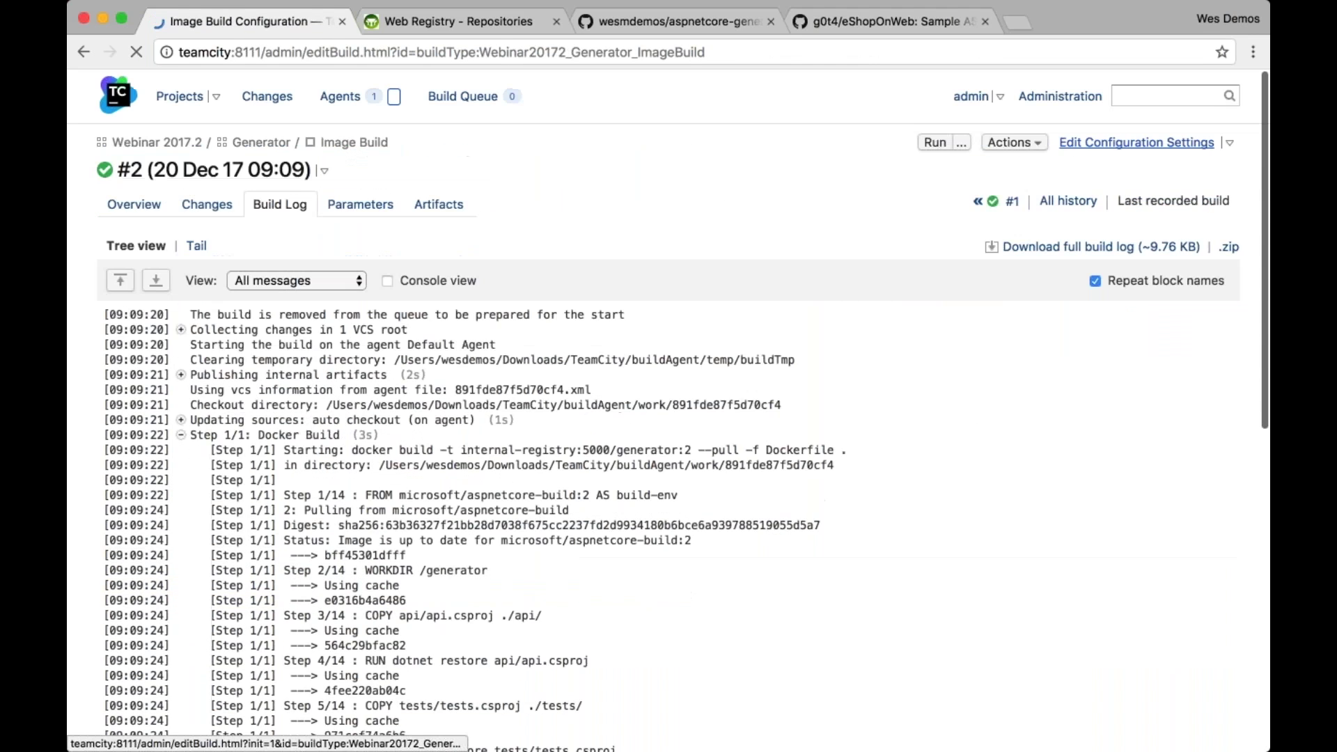
{"action": "left_click", "coordinate": [223, 276]}
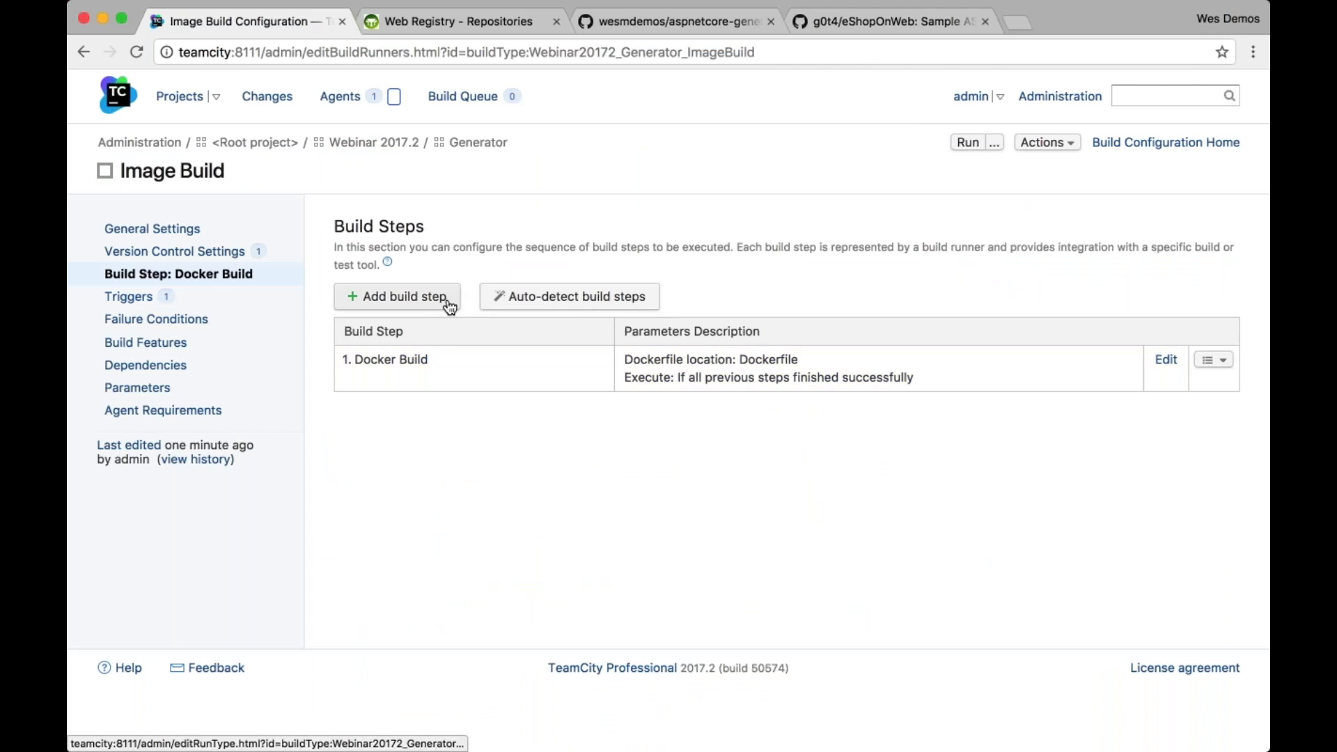
{"action": "left_click", "coordinate": [449, 306]}
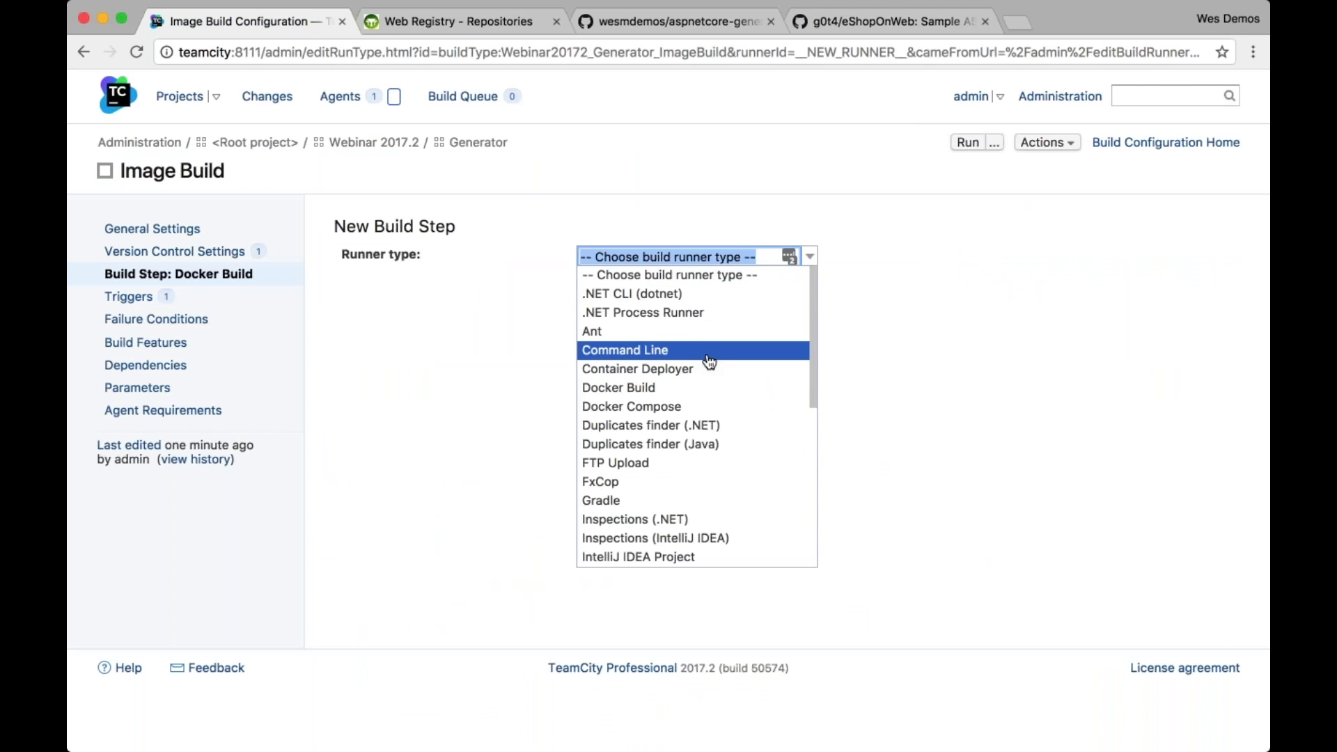
{"action": "left_click", "coordinate": [708, 350]}
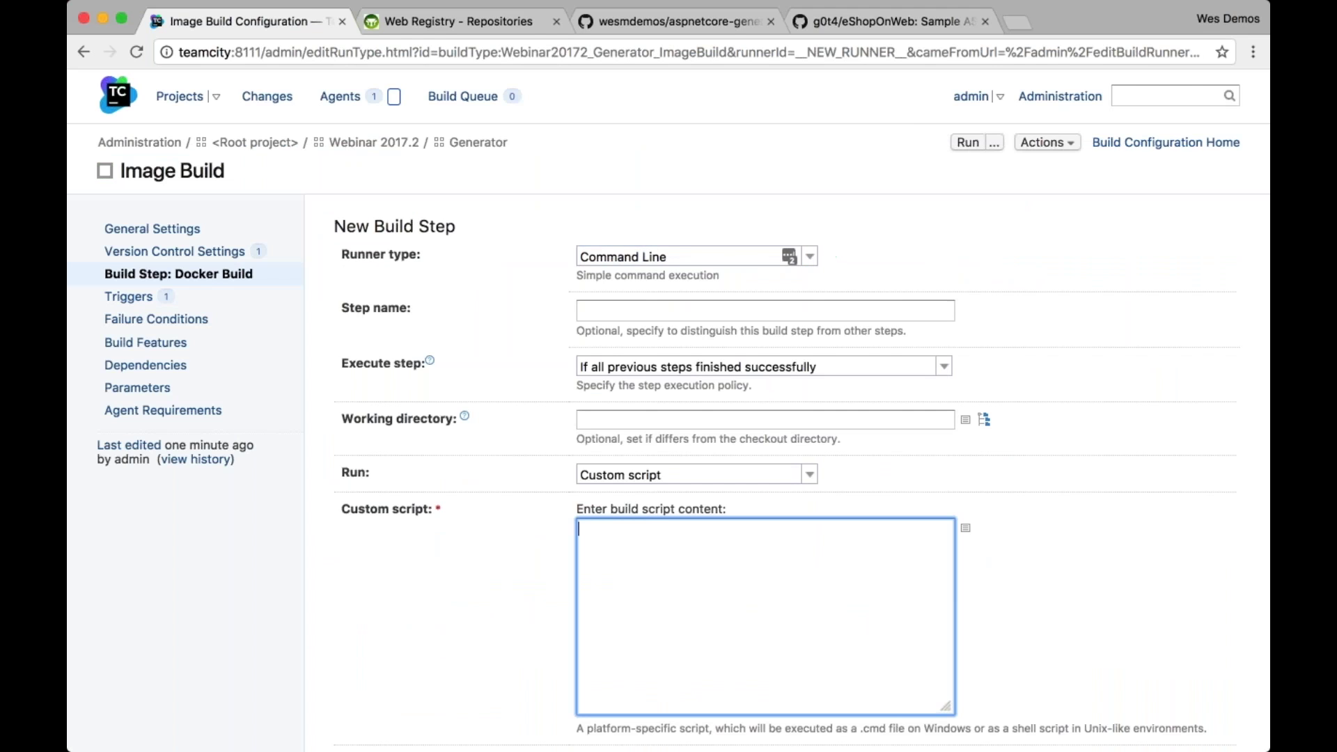
Enter the custom script 'docker push %env.TC_BUILD_IMAGE_TAG%' and save the step
{"action": "type", "text": "docker push"}
{"action": "type", "text": "%env."}
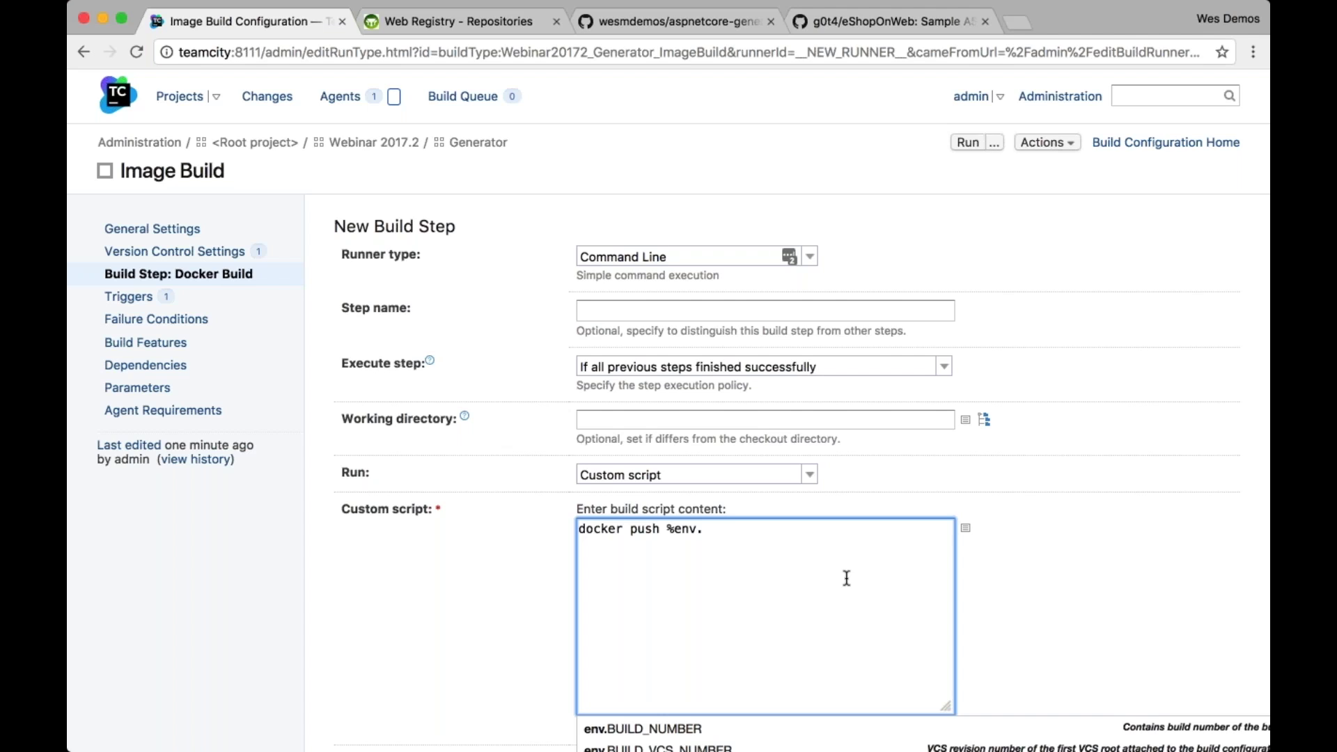
{"action": "type", "text": "TC_BUILD_IMAG"}
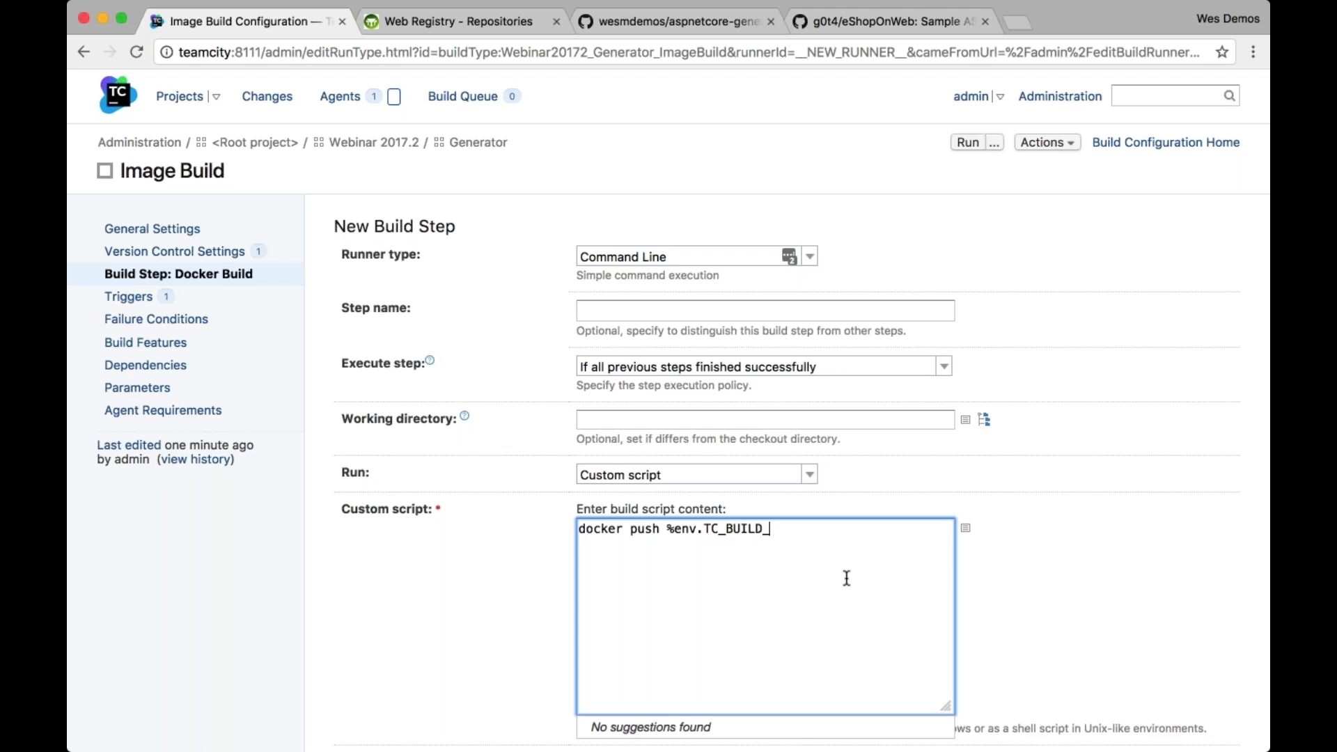
{"action": "key", "text": "BackSpace"}
{"action": "key", "text": "BackSpace"}
{"action": "type", "text": "AGE_TAG%"}
{"action": "double_click", "coordinate": [803, 531]}
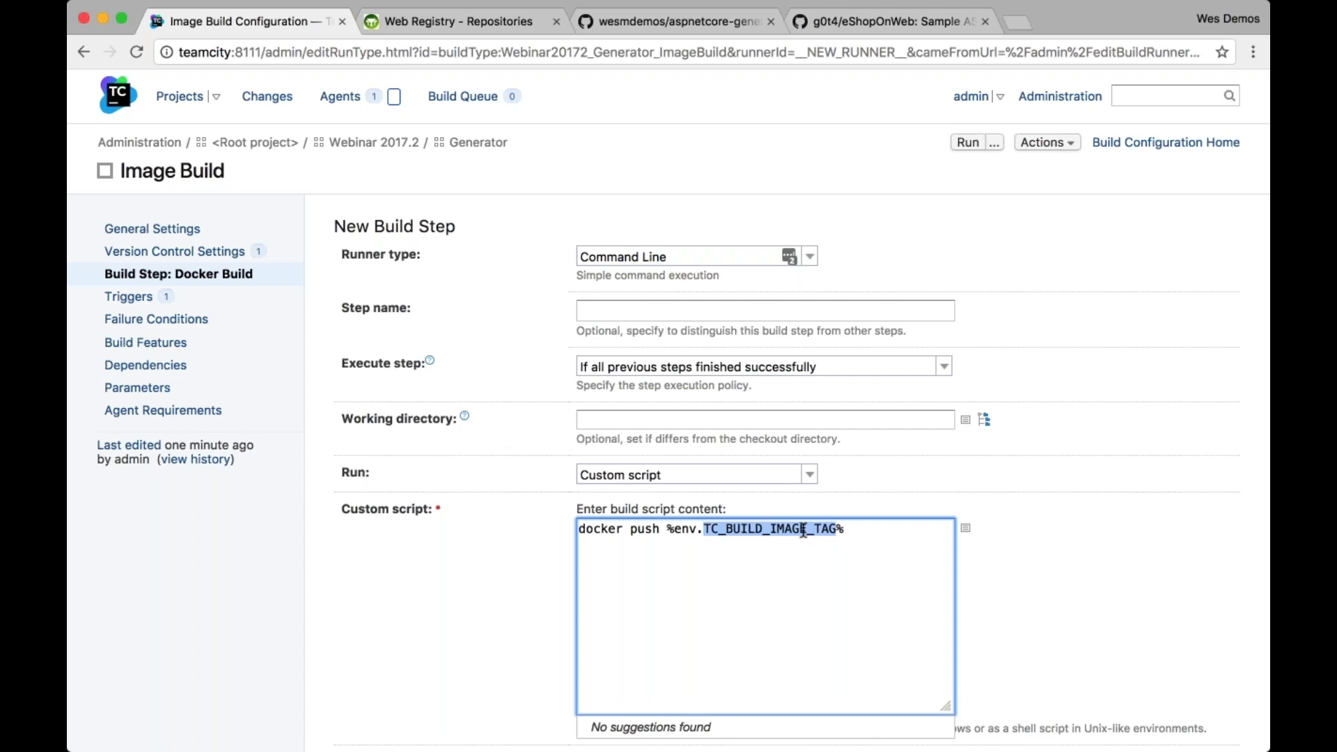
{"action": "left_click", "coordinate": [847, 532]}
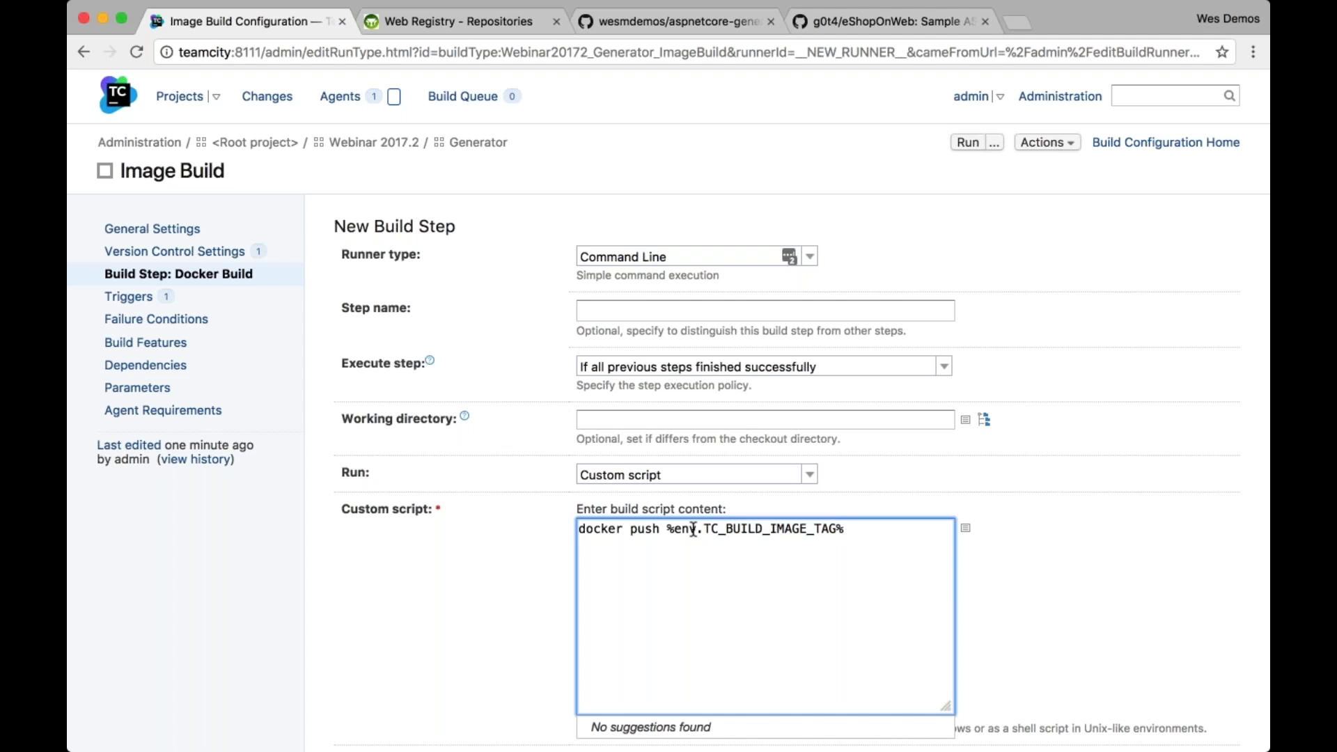
{"action": "left_click", "coordinate": [662, 529], "text": "shift"}
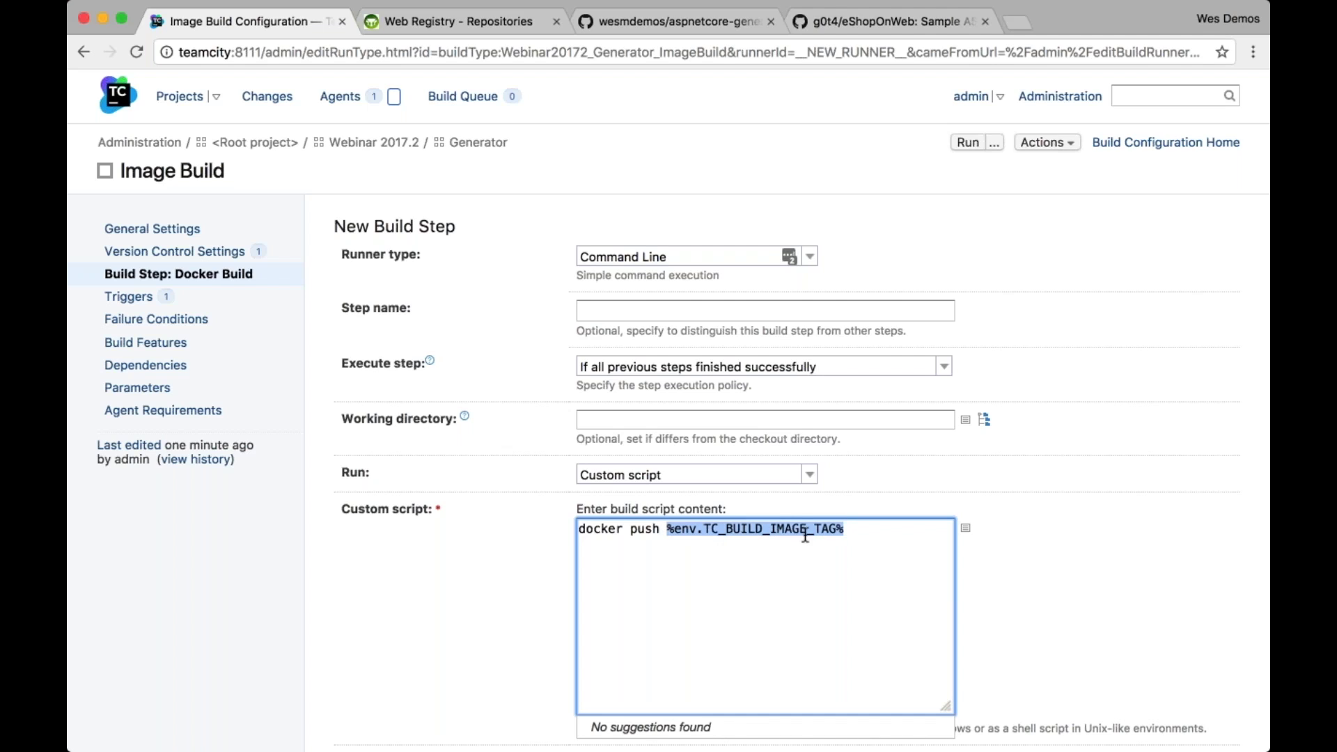
{"action": "scroll", "coordinate": [770, 559], "scroll_direction": "down", "scroll_amount": 1}
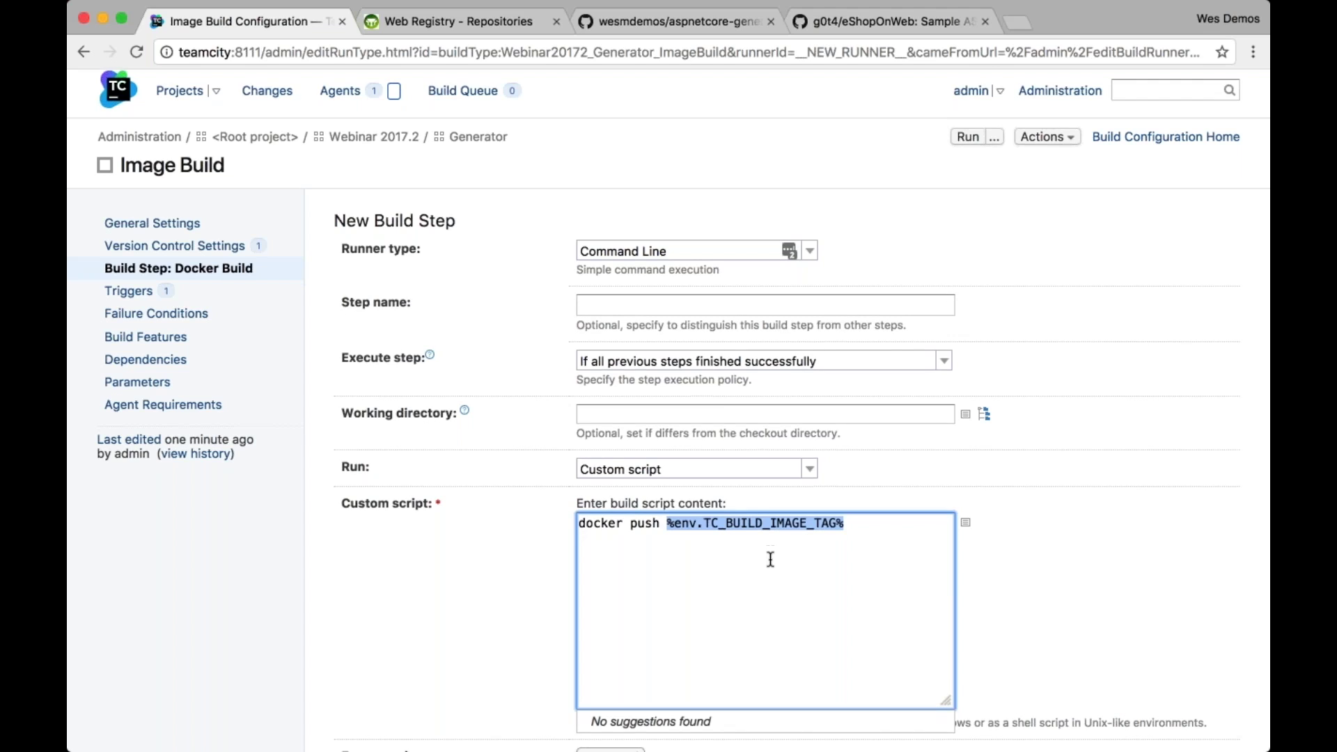
{"action": "scroll", "coordinate": [770, 559], "scroll_direction": "down", "scroll_amount": 5}
{"action": "scroll", "coordinate": [766, 481], "scroll_direction": "down", "scroll_amount": 4}
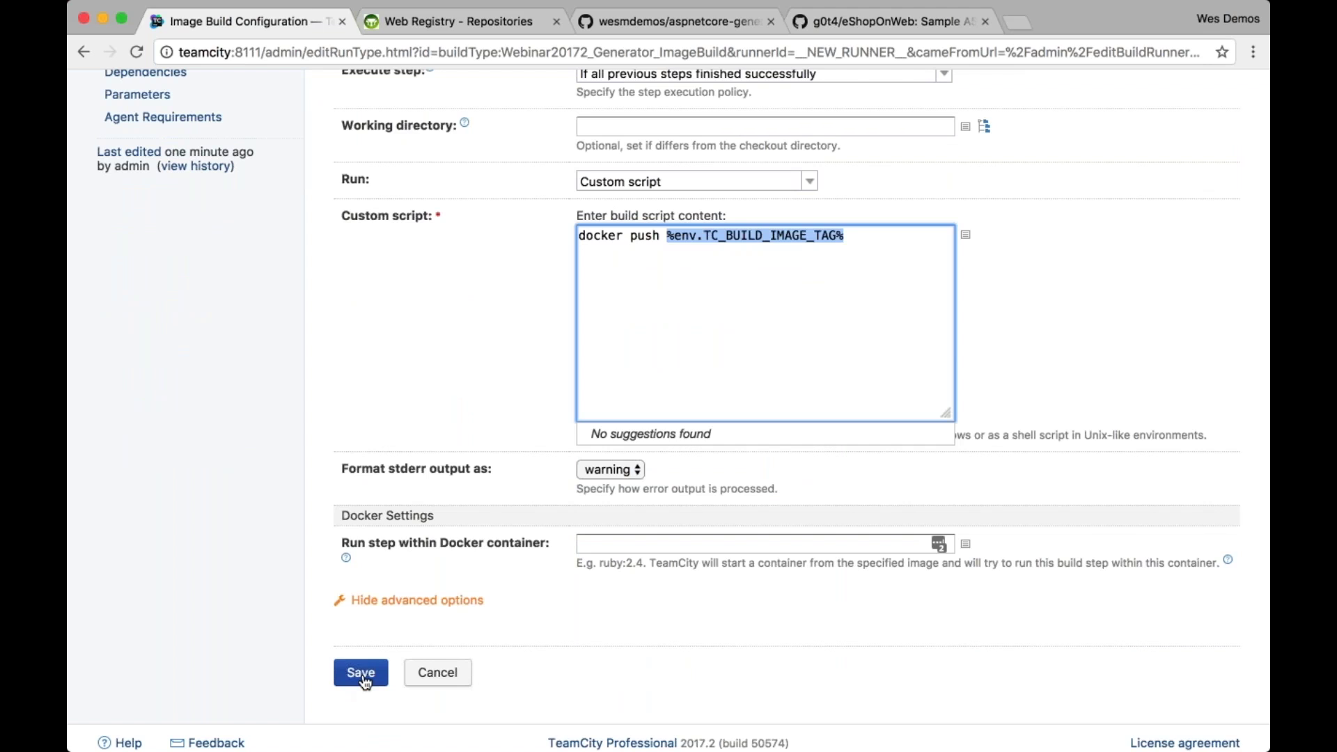
{"action": "left_click", "coordinate": [362, 673]}
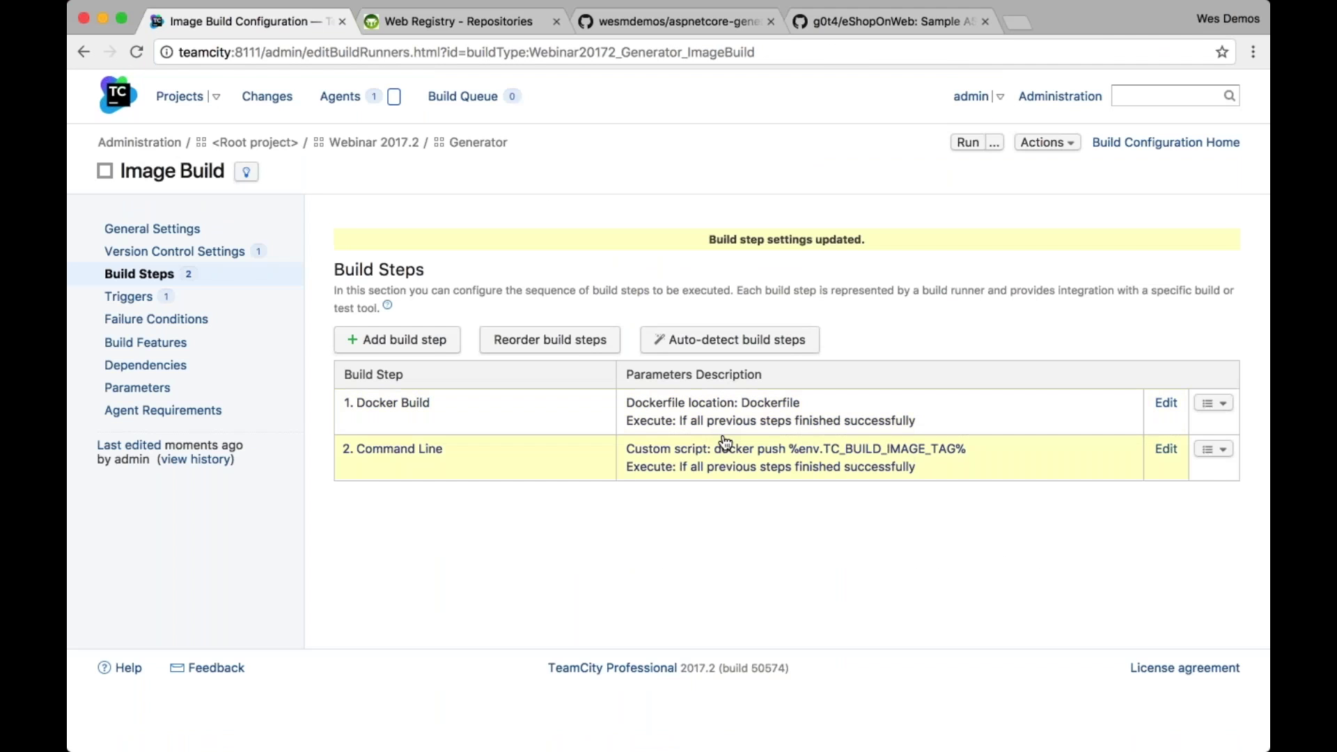
Review the %env.TC_BUILD_IMAGE_TAG% reference in the Command Line step's script
{"action": "left_click", "coordinate": [879, 459]}
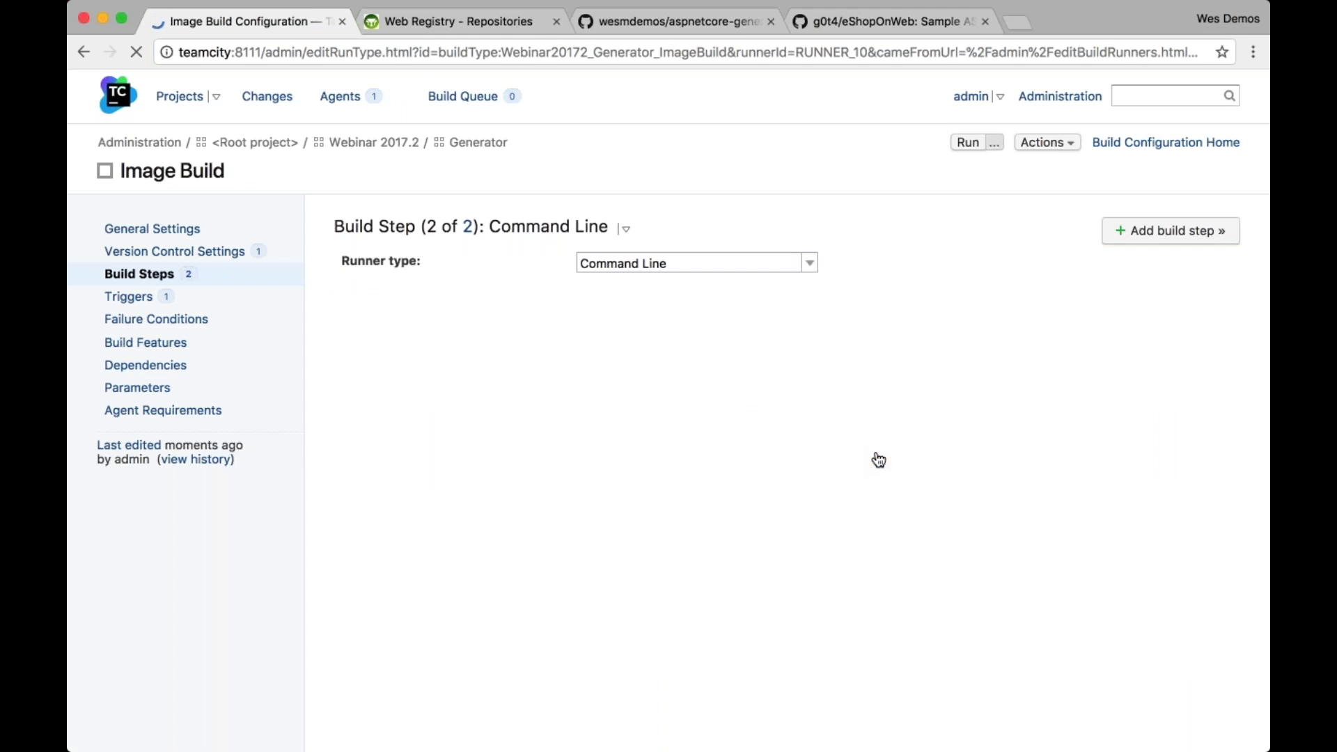
{"action": "left_click_drag", "start_coordinate": [666, 535], "coordinate": [942, 536]}
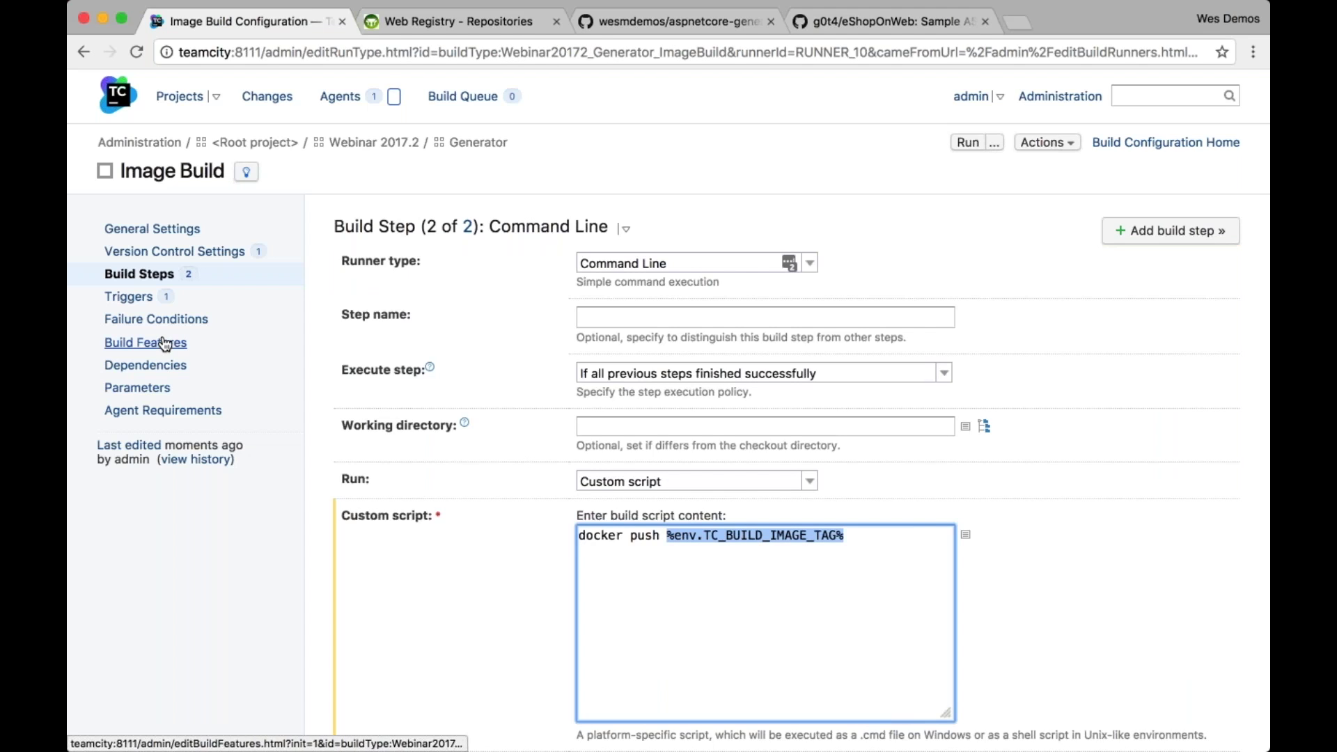
{"action": "left_click", "coordinate": [182, 275]}
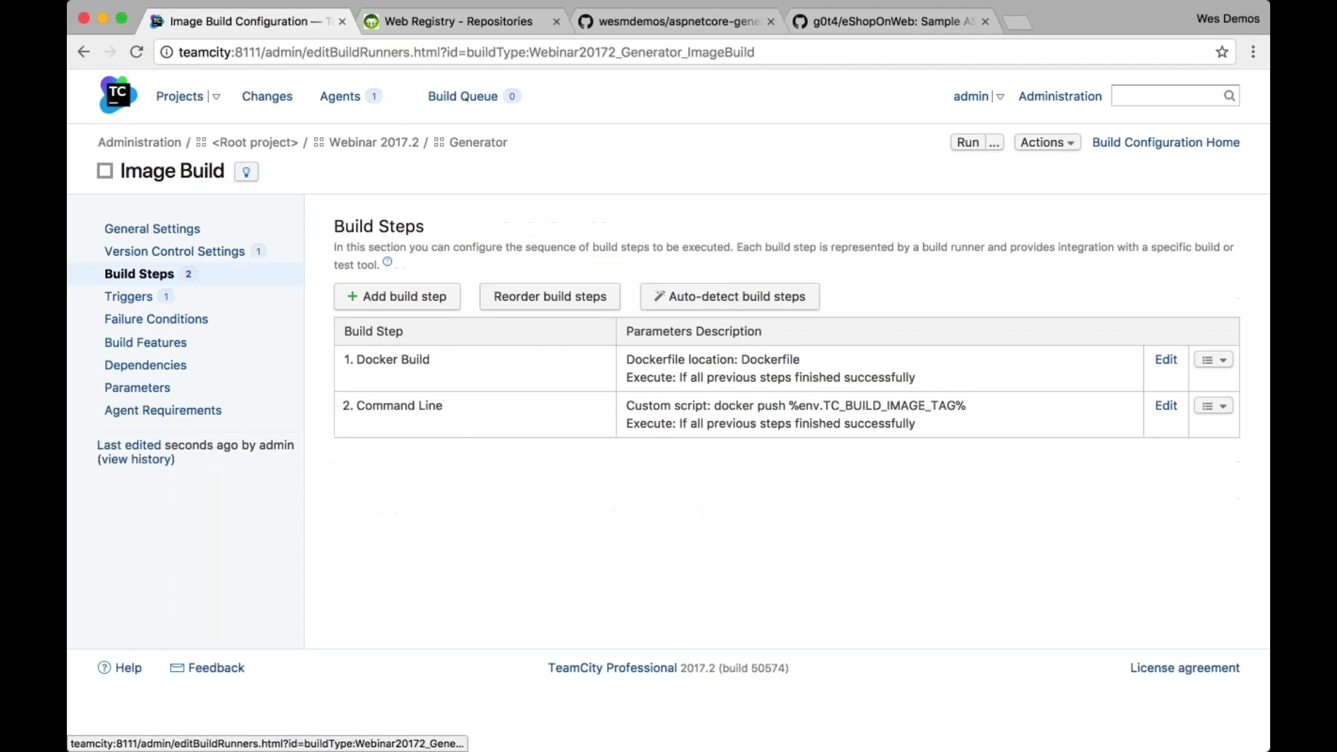
Replace the Docker Build step's Name:tag(s) value with %env.TC_BUILD_IMAGE_TAG% and save
{"action": "left_click", "coordinate": [640, 389]}
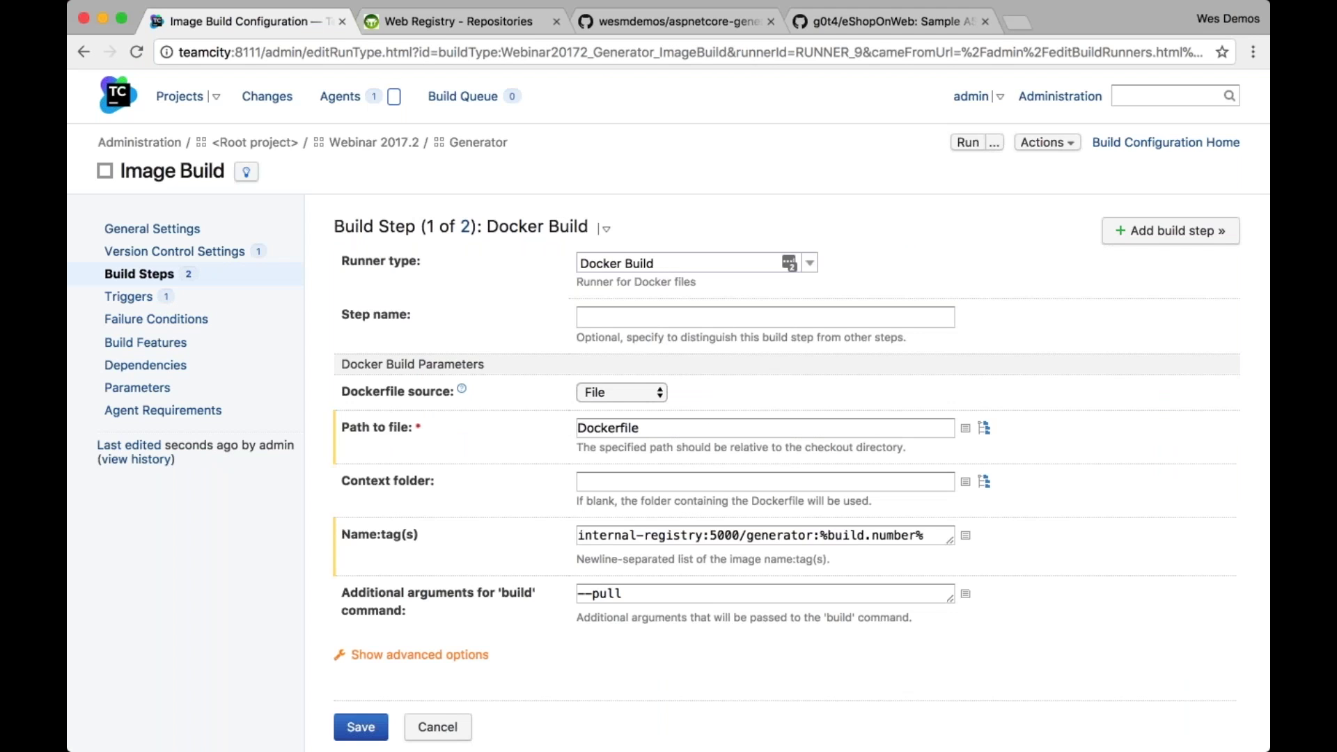
{"action": "triple_click", "coordinate": [724, 534]}
{"action": "key", "text": "super+c"}
{"action": "key", "text": "BackSpace"}
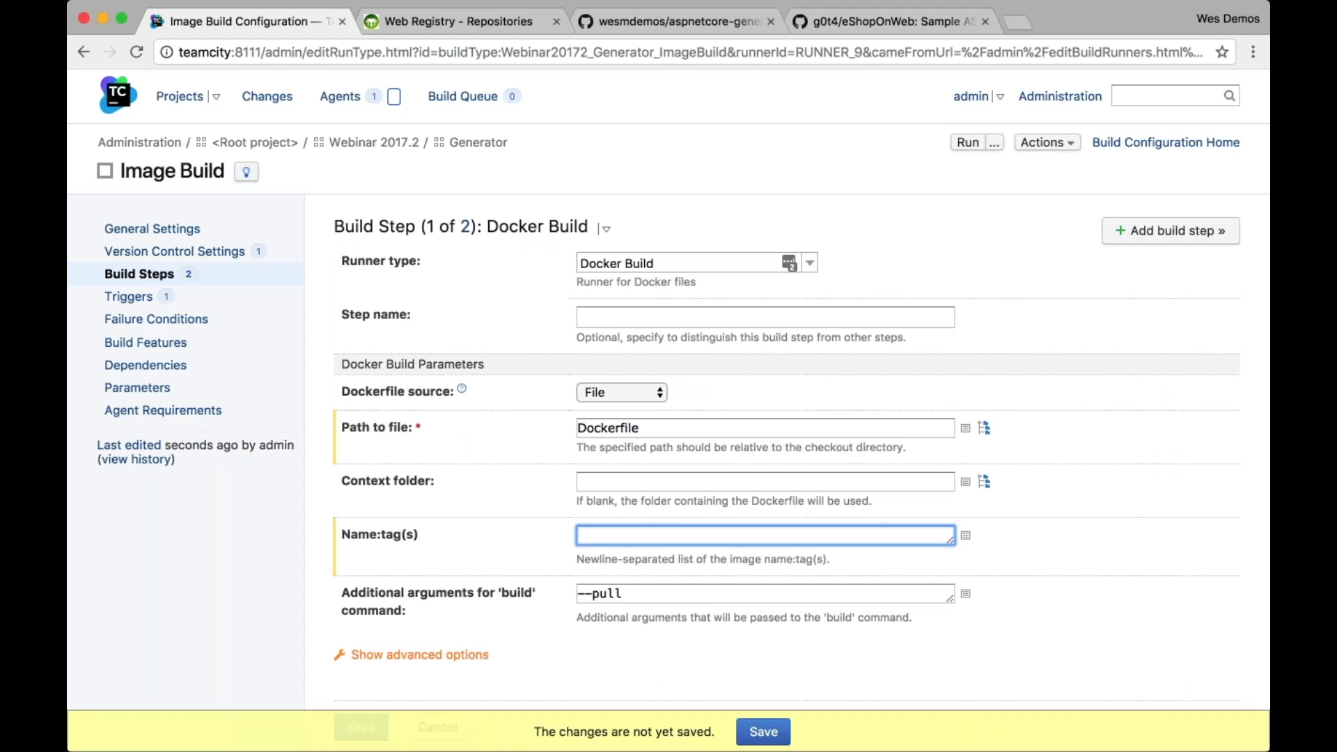
{"action": "type", "text": "%"}
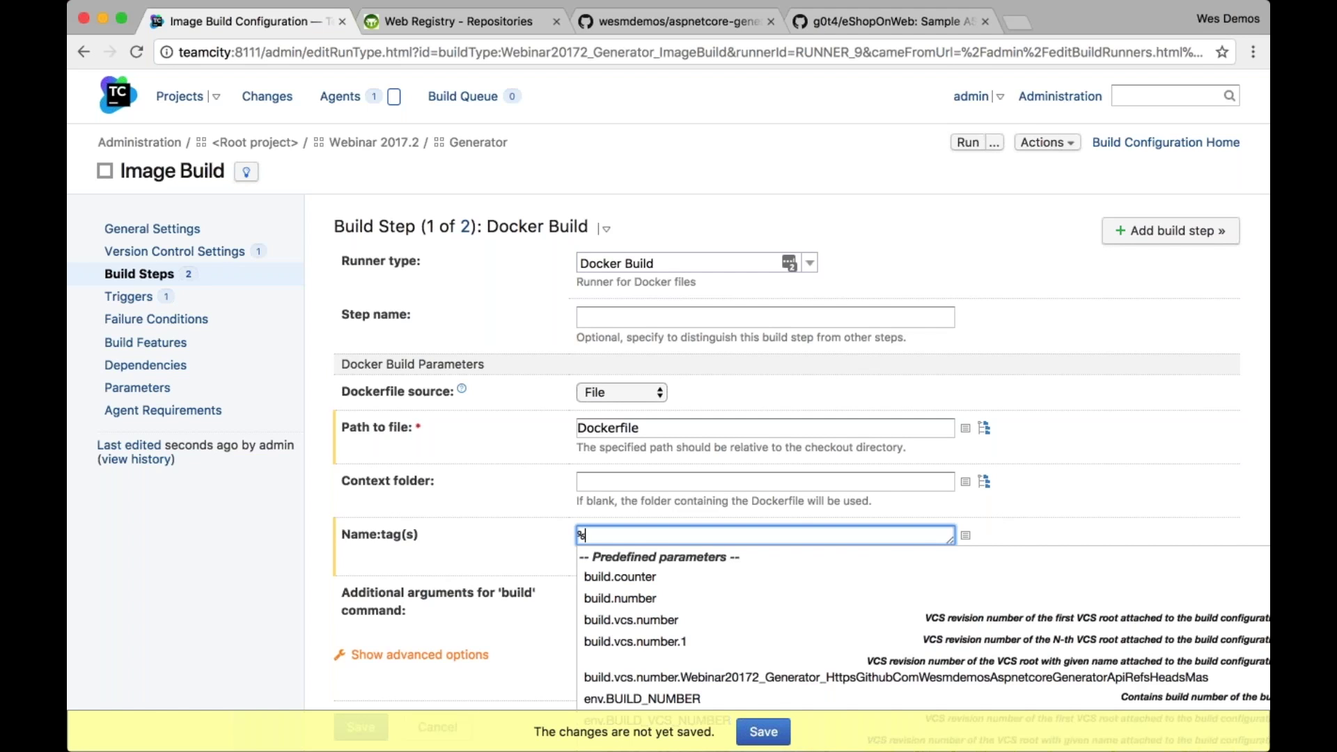
{"action": "type", "text": "env.TC_BUI"}
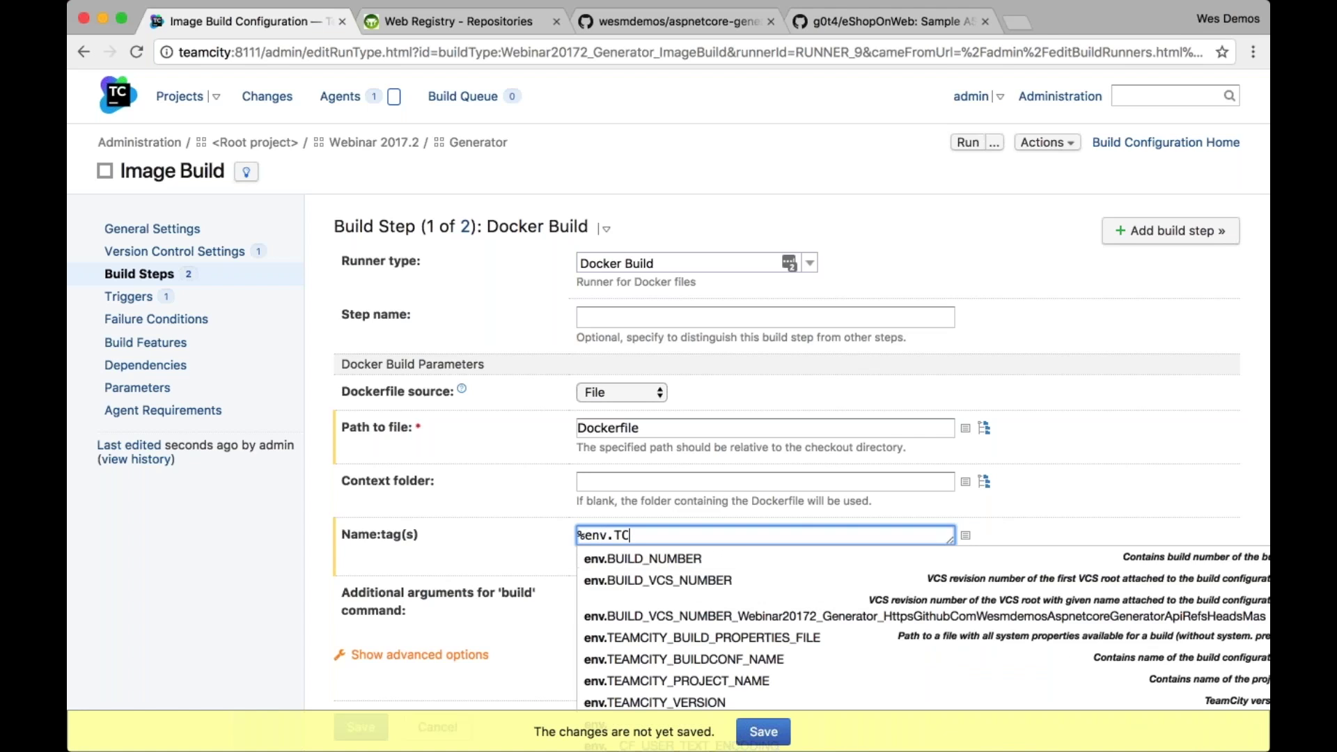
{"action": "key", "text": "BackSpace"}
{"action": "key", "text": "BackSpace"}
{"action": "key", "text": "BackSpace"}
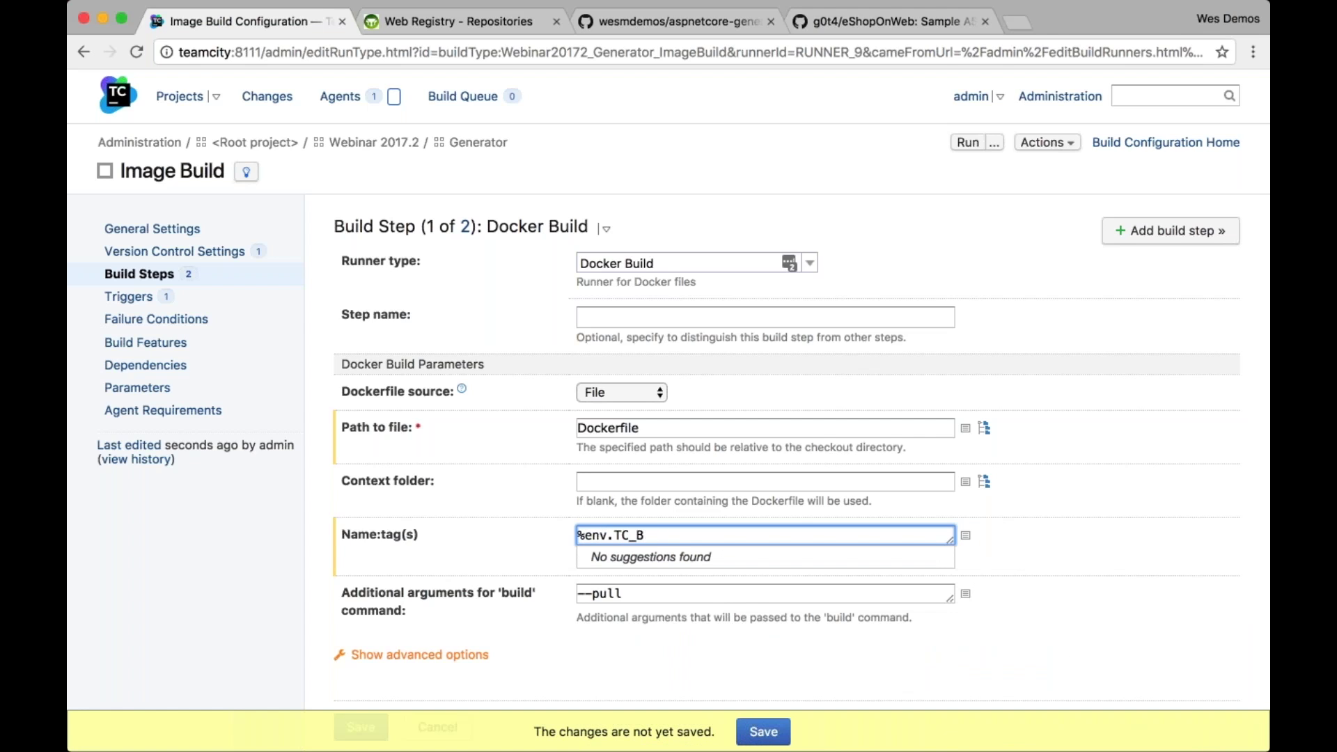
{"action": "type", "text": "BUILD_IMAGE_TAG%"}
{"action": "left_click", "coordinate": [768, 729]}
Set env.TC_BUILD_IMAGE_TAG to the pasted internal-registry:5000 generator image value
{"action": "left_click", "coordinate": [161, 387]}
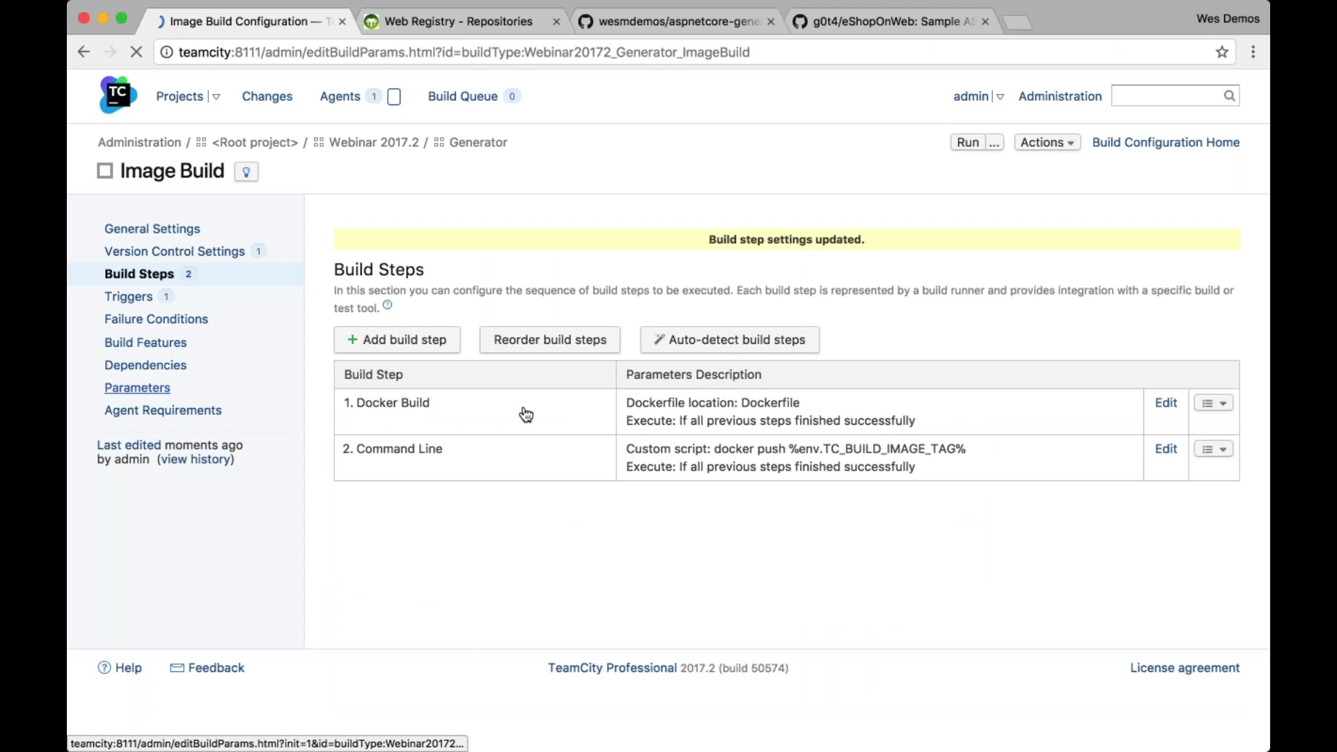
{"action": "left_click", "coordinate": [692, 559]}
{"action": "key", "text": "super+v"}
{"action": "left_click", "coordinate": [449, 563]}
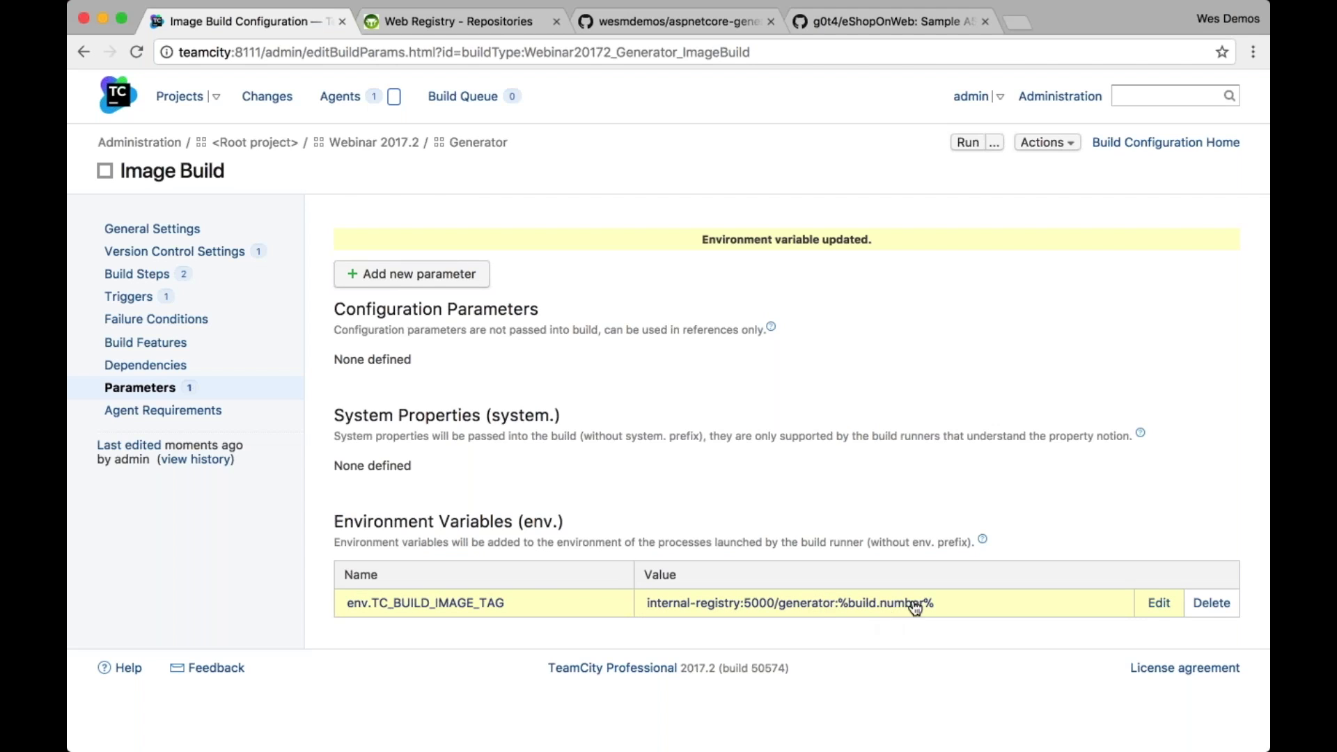
Insert 'ci-' after 'generator:' in the tag value, save it, and start a new Image Build run
{"action": "left_click", "coordinate": [1152, 603]}
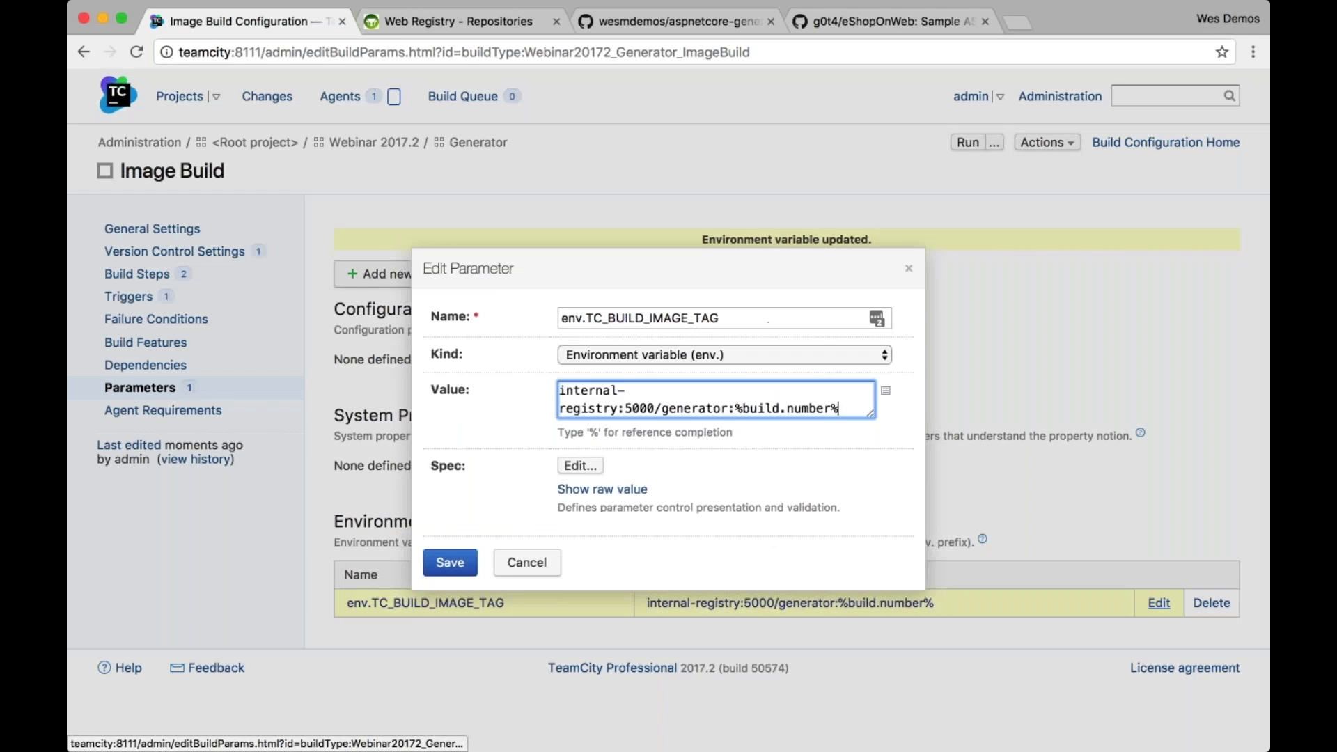
{"action": "left_click", "coordinate": [733, 408]}
{"action": "type", "text": "c-"}
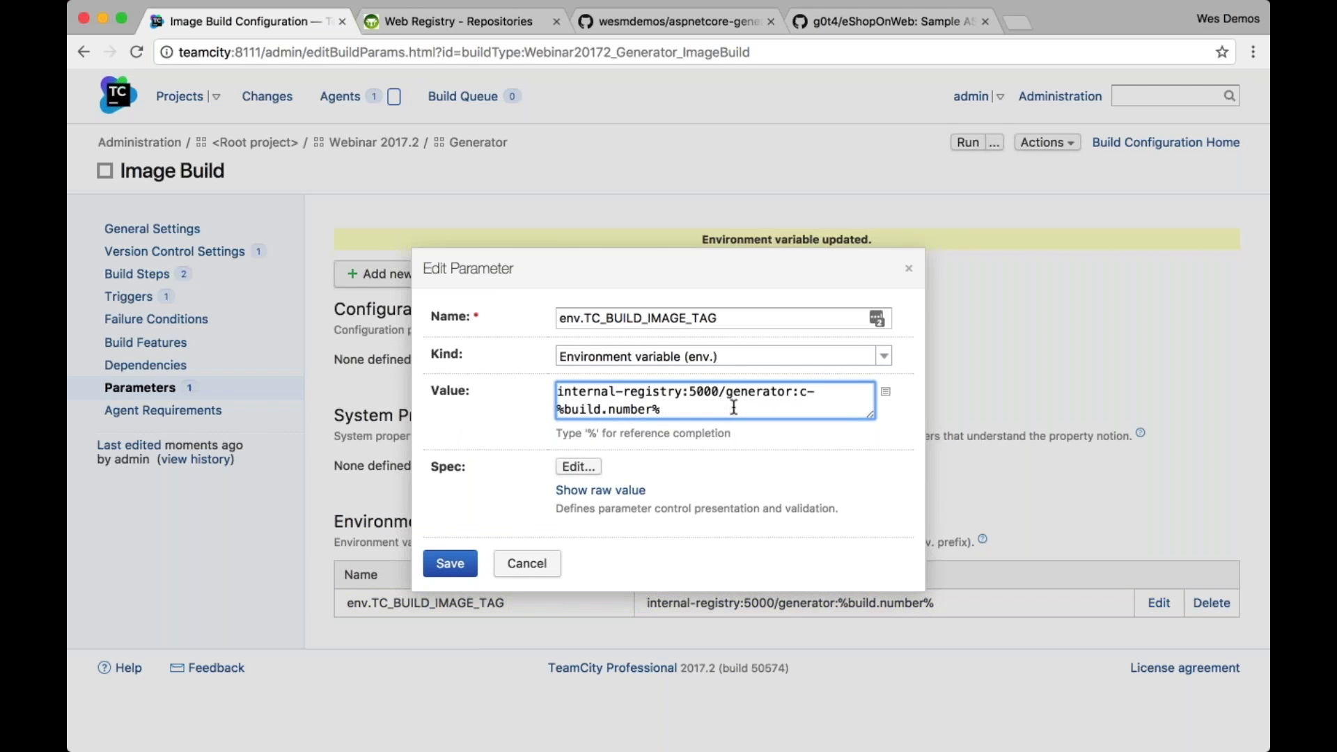
{"action": "key", "text": "BackSpace"}
{"action": "type", "text": "i"}
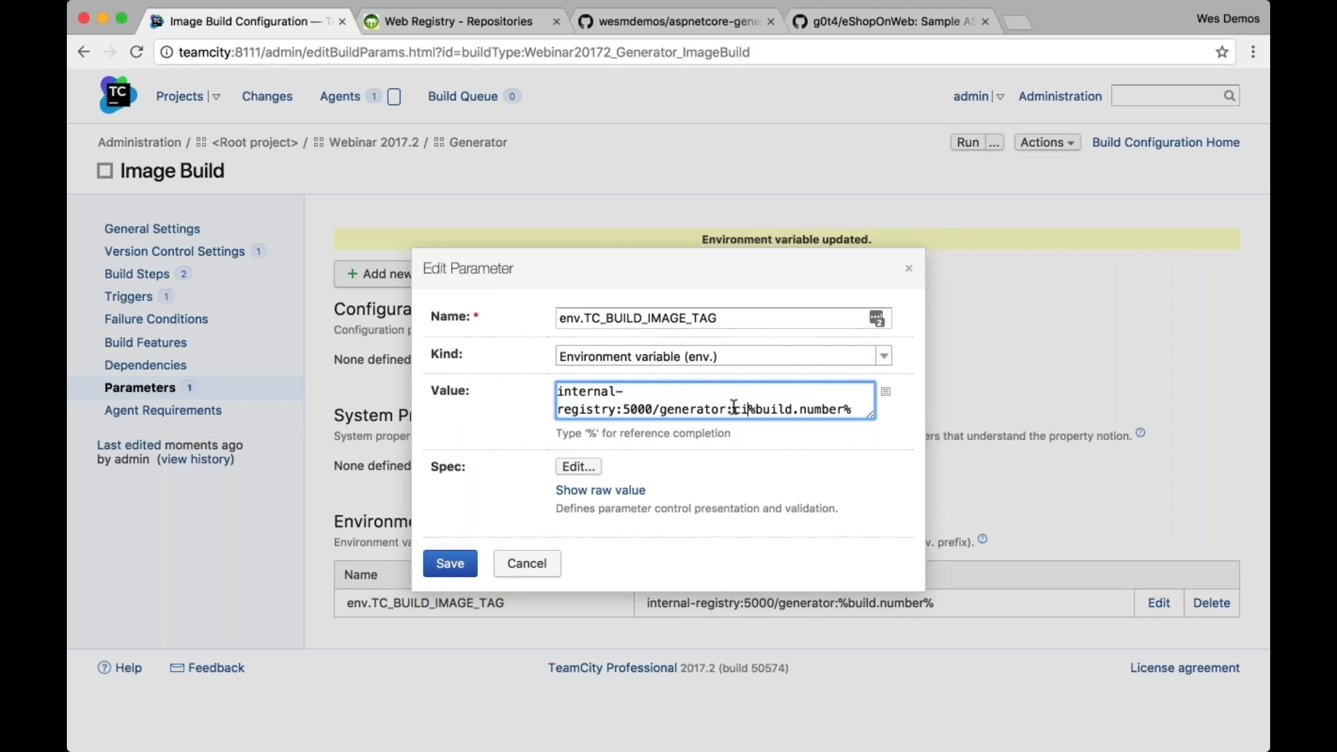
{"action": "type", "text": "-"}
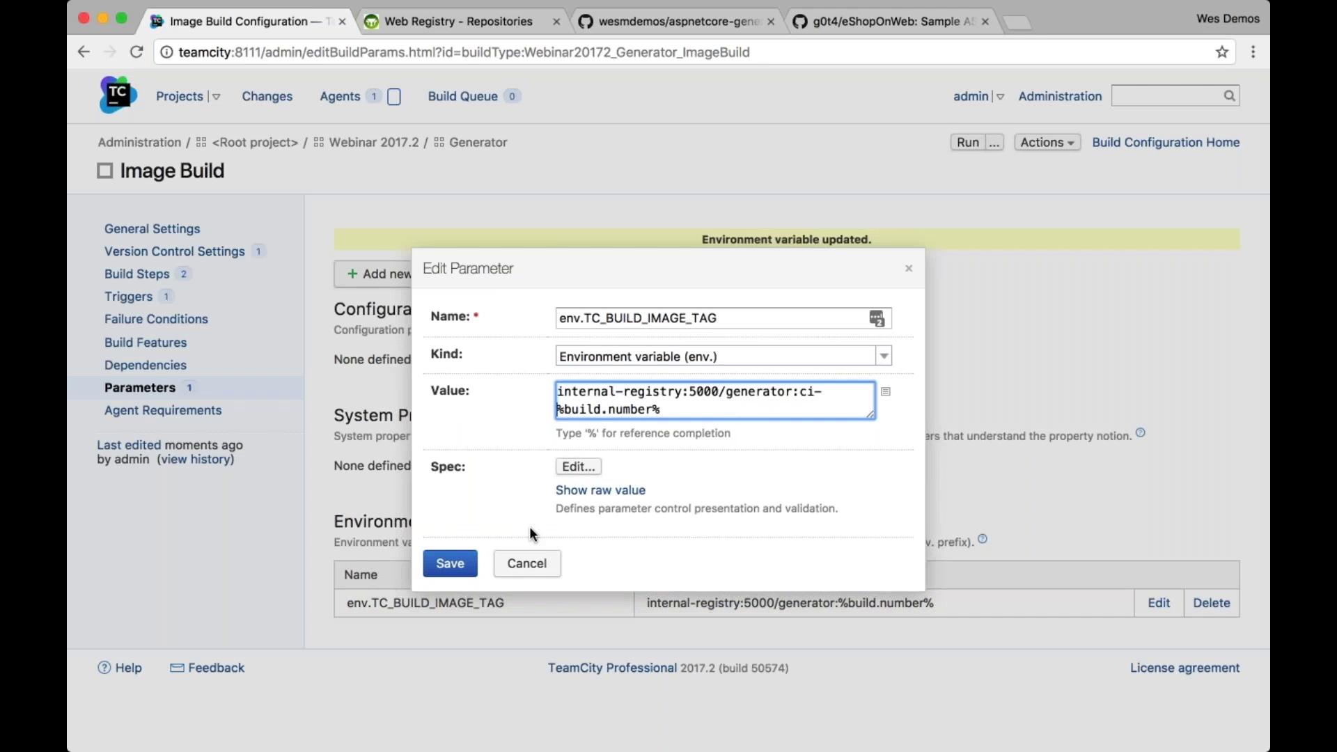
{"action": "left_click", "coordinate": [454, 564]}
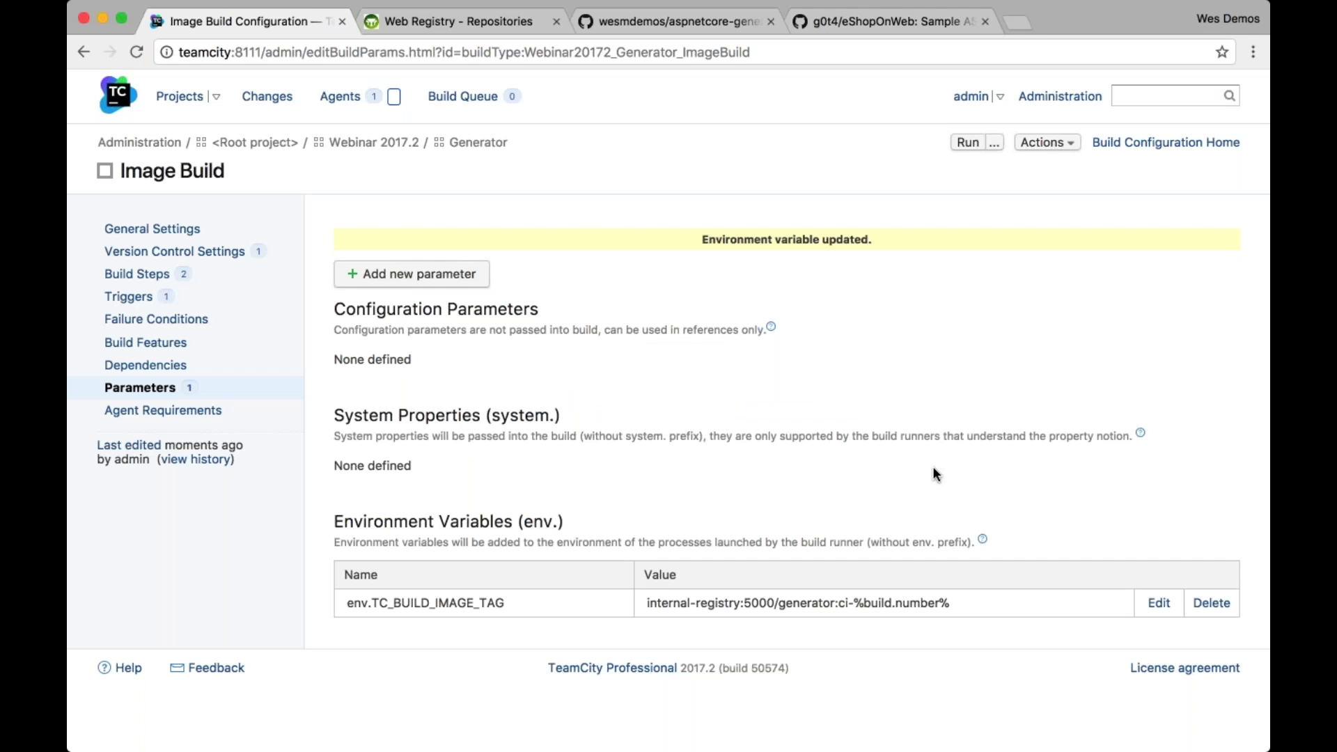
{"action": "left_click", "coordinate": [967, 142]}
Open Generator build #3 and expand its Docker Build and Command Line logs to check the pushed generator:ci-3 image
{"action": "left_click", "coordinate": [181, 97]}
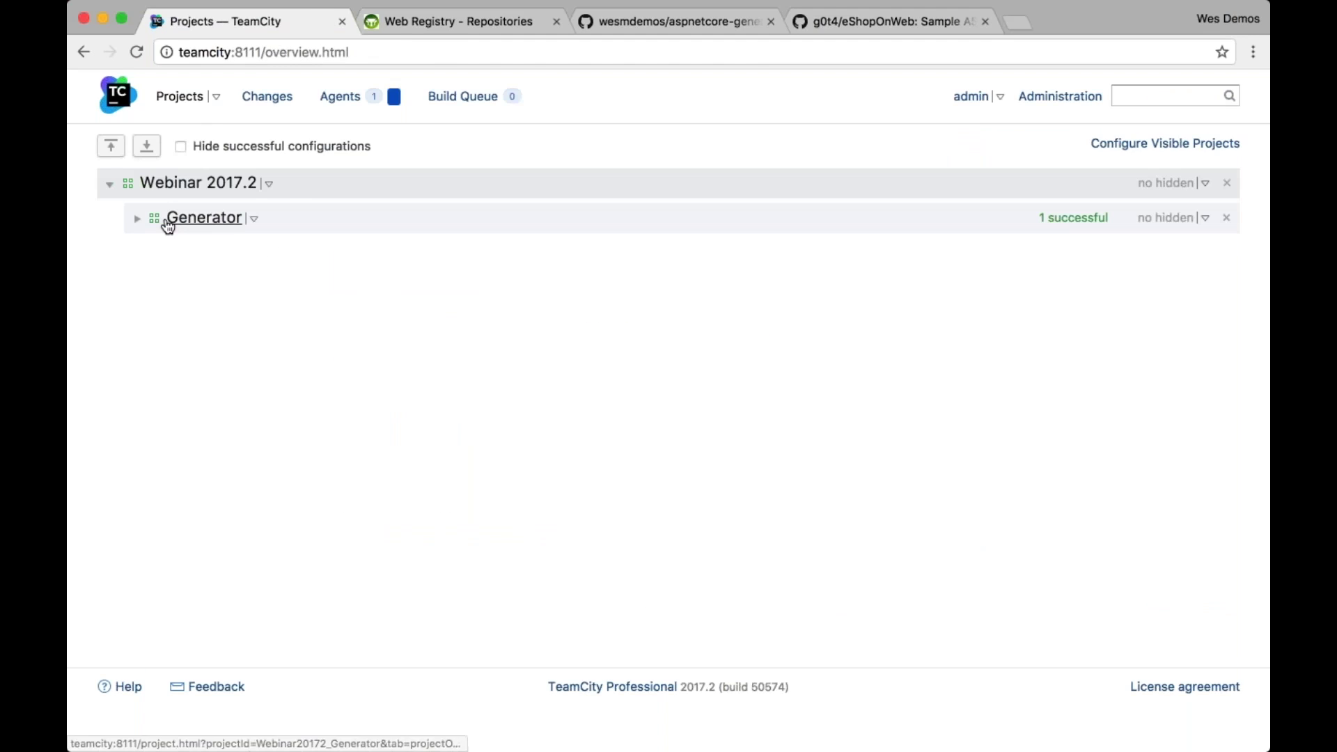
{"action": "left_click", "coordinate": [137, 220]}
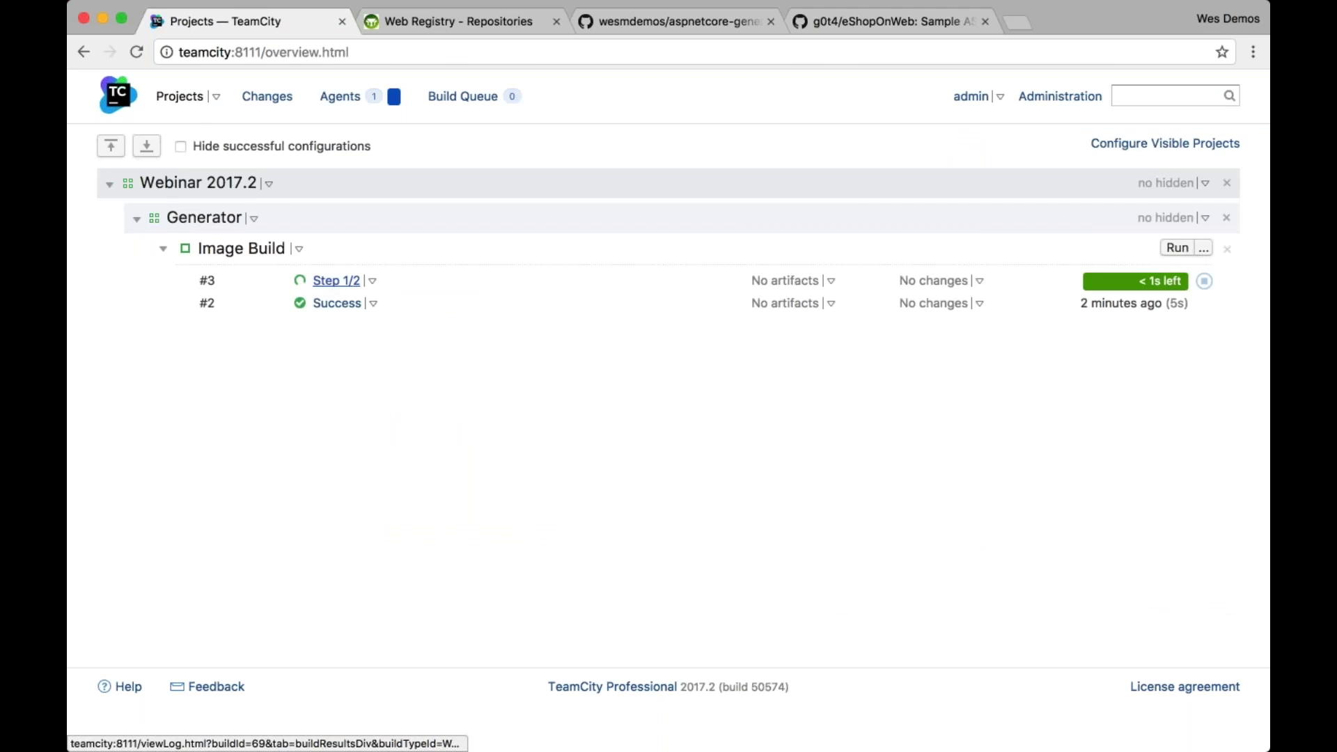
{"action": "left_click", "coordinate": [336, 280]}
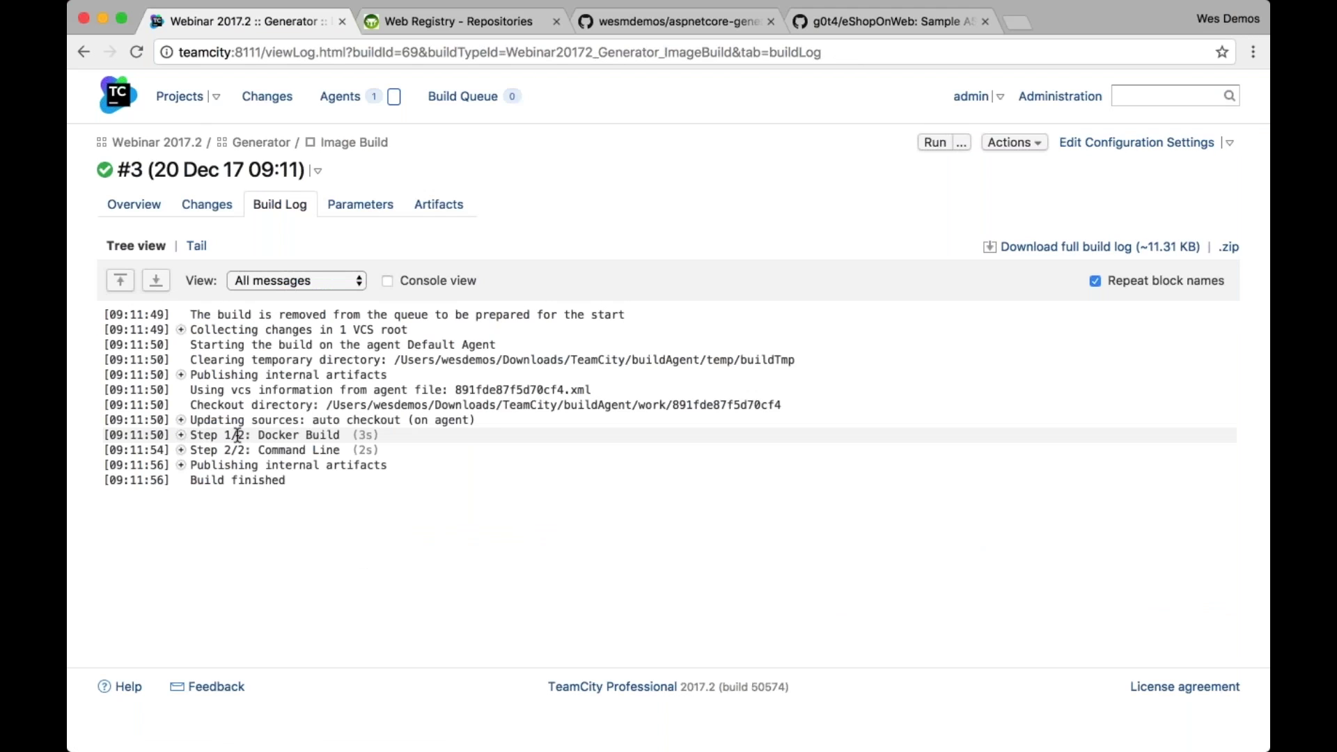
{"action": "left_click", "coordinate": [237, 435]}
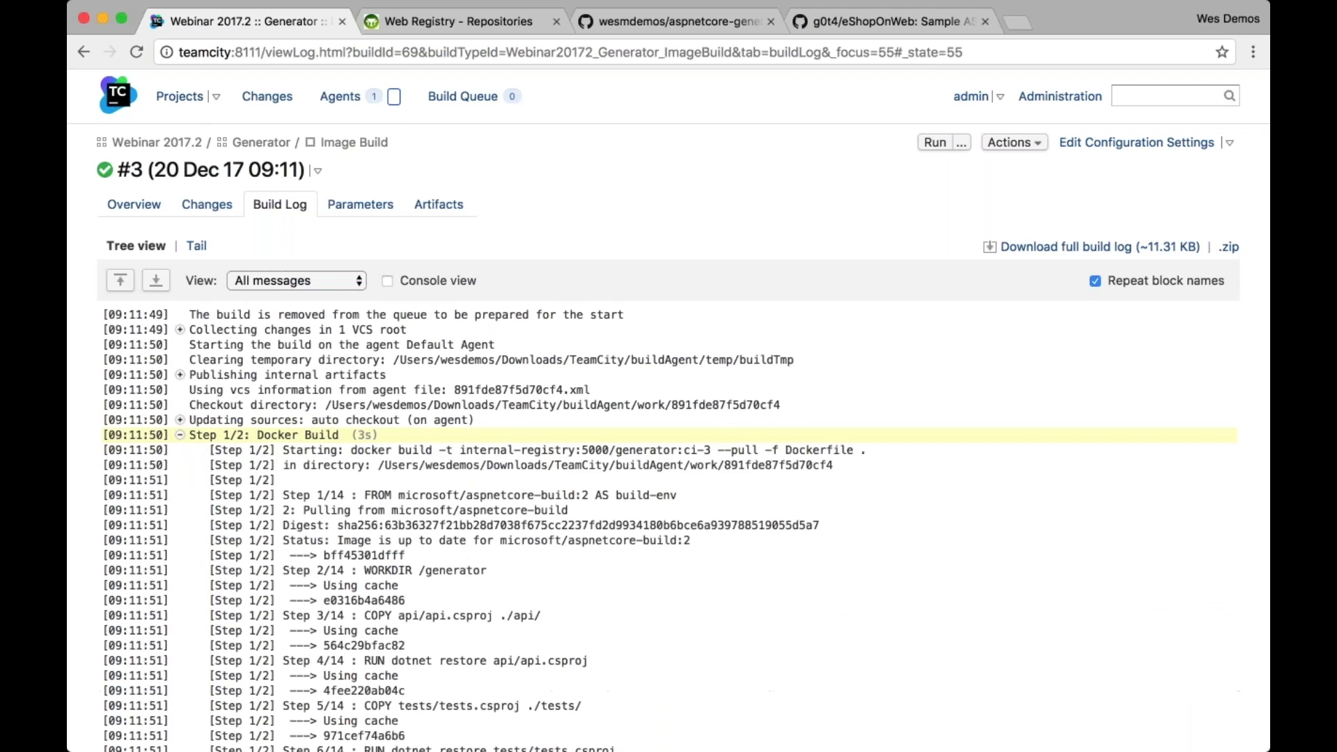
{"action": "left_click_drag", "start_coordinate": [460, 450], "coordinate": [710, 444]}
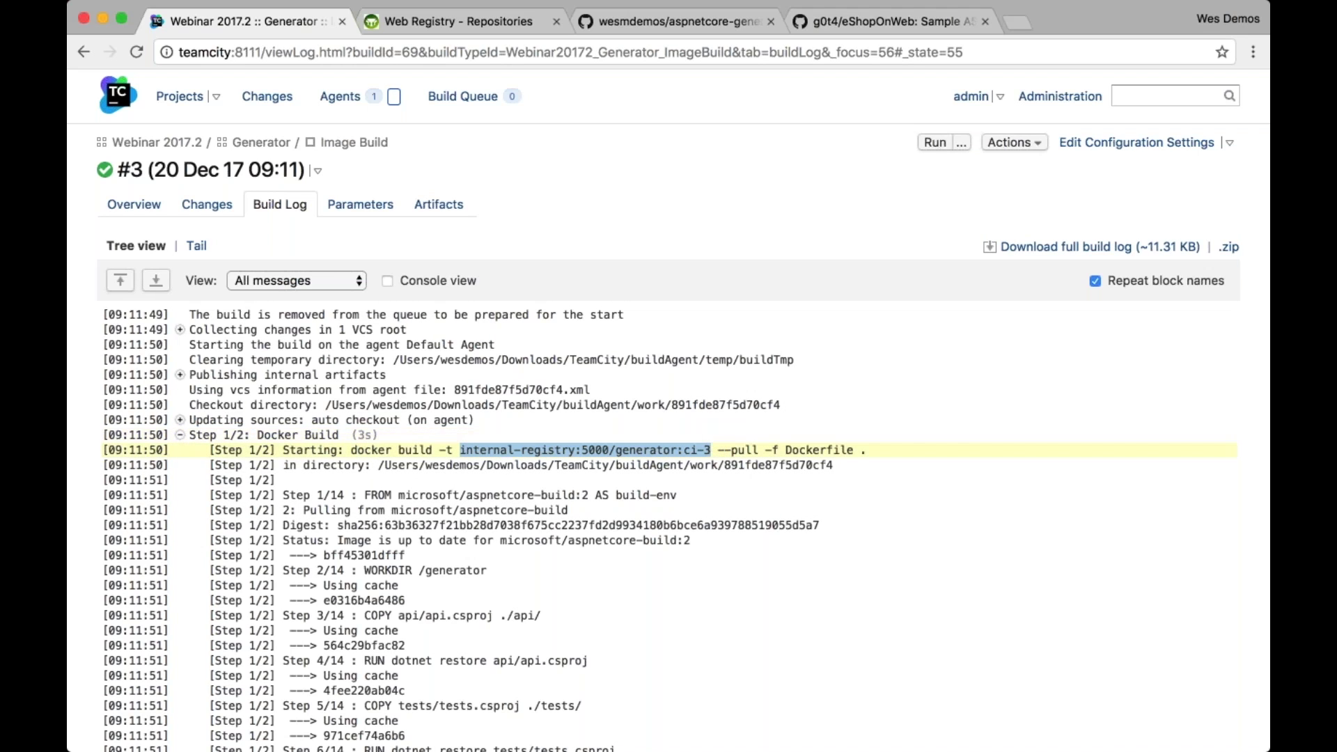
{"action": "left_click", "coordinate": [180, 435]}
{"action": "left_click", "coordinate": [182, 451]}
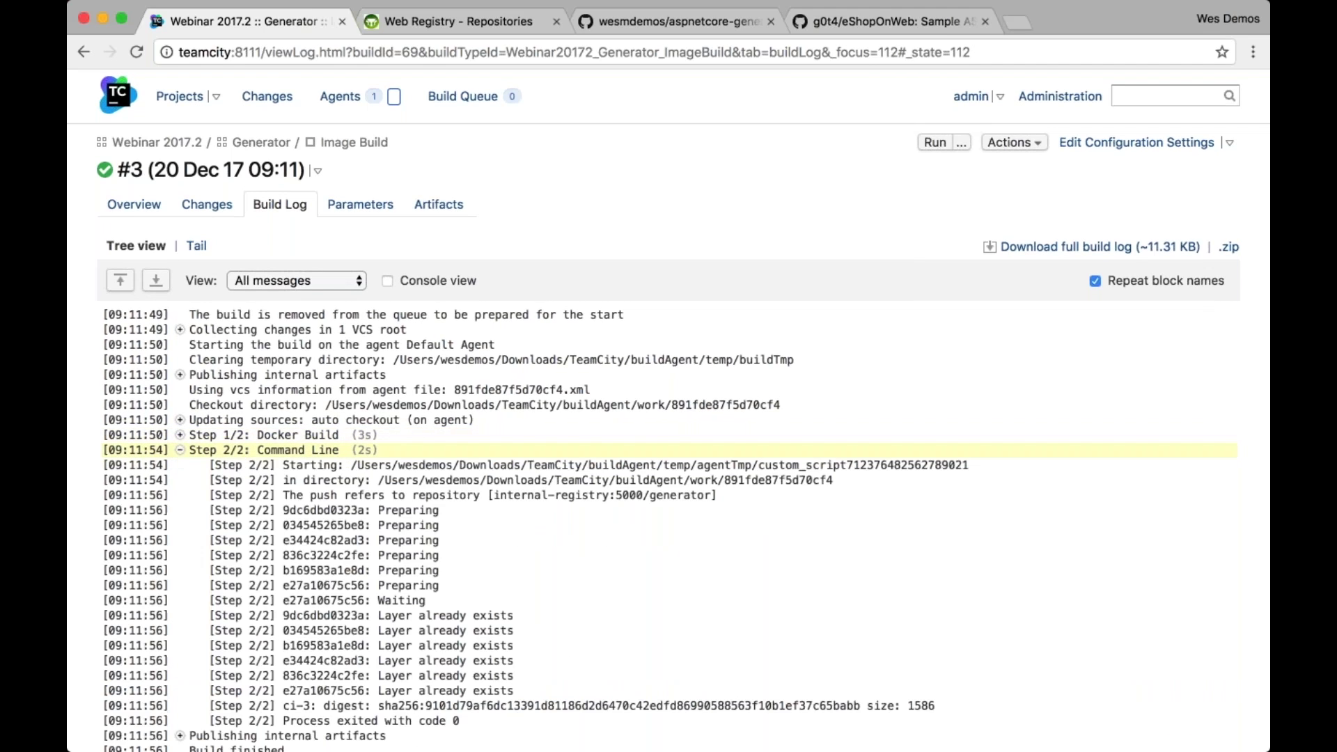
Switch to the Web Registry page and reload its repository list
{"action": "scroll", "coordinate": [279, 464], "scroll_direction": "down", "scroll_amount": 1}
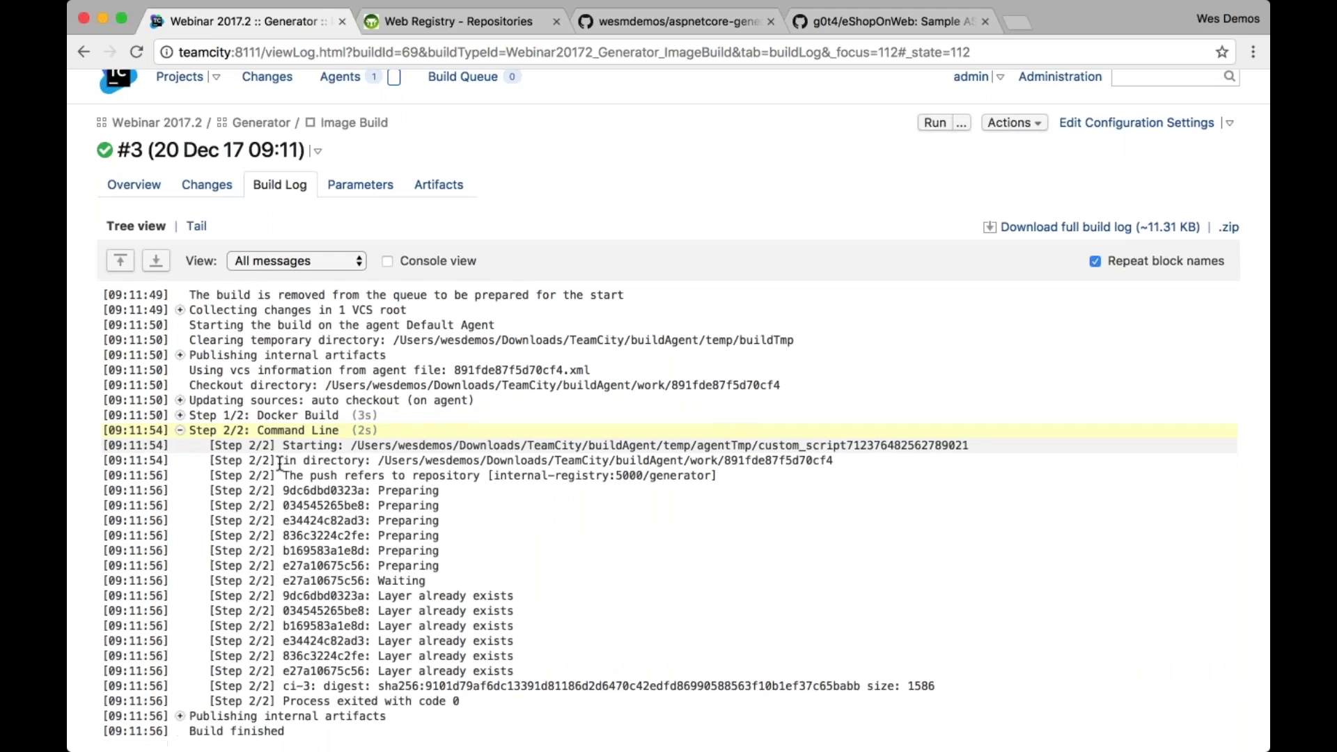
{"action": "scroll", "coordinate": [279, 465], "scroll_direction": "down", "scroll_amount": 3}
{"action": "key", "text": "ctrl+Tab"}
{"action": "key", "text": "super+r"}
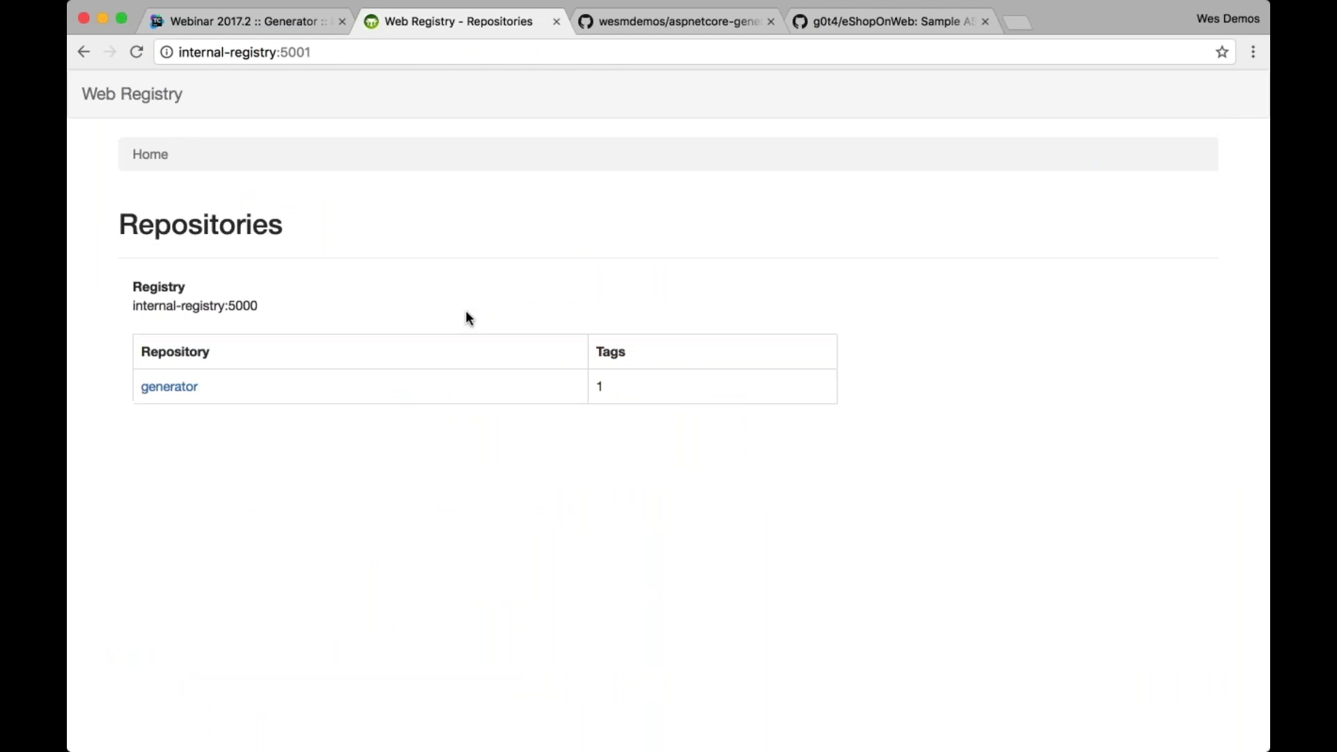
View the generator repository's ci-3 tag, then start build #4 of Image Build in TeamCity
{"action": "left_click", "coordinate": [172, 388]}
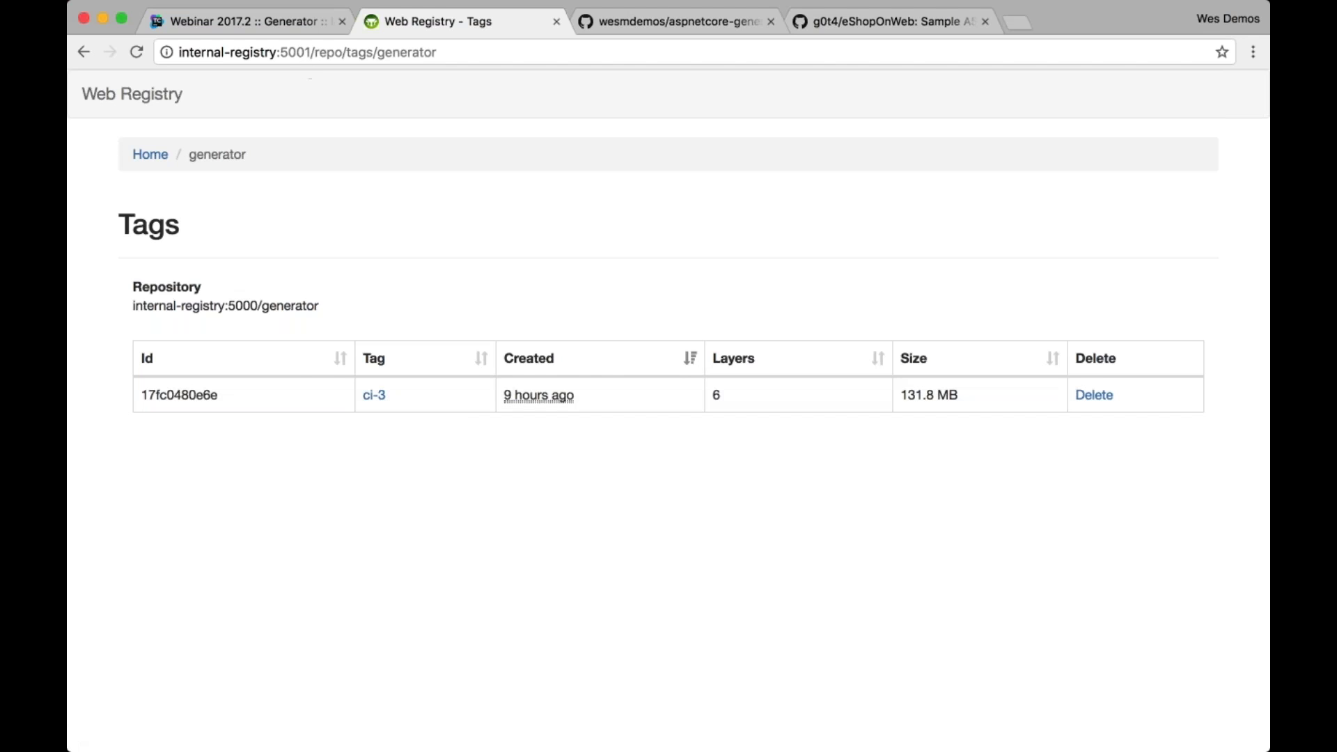
{"action": "left_click", "coordinate": [294, 23]}
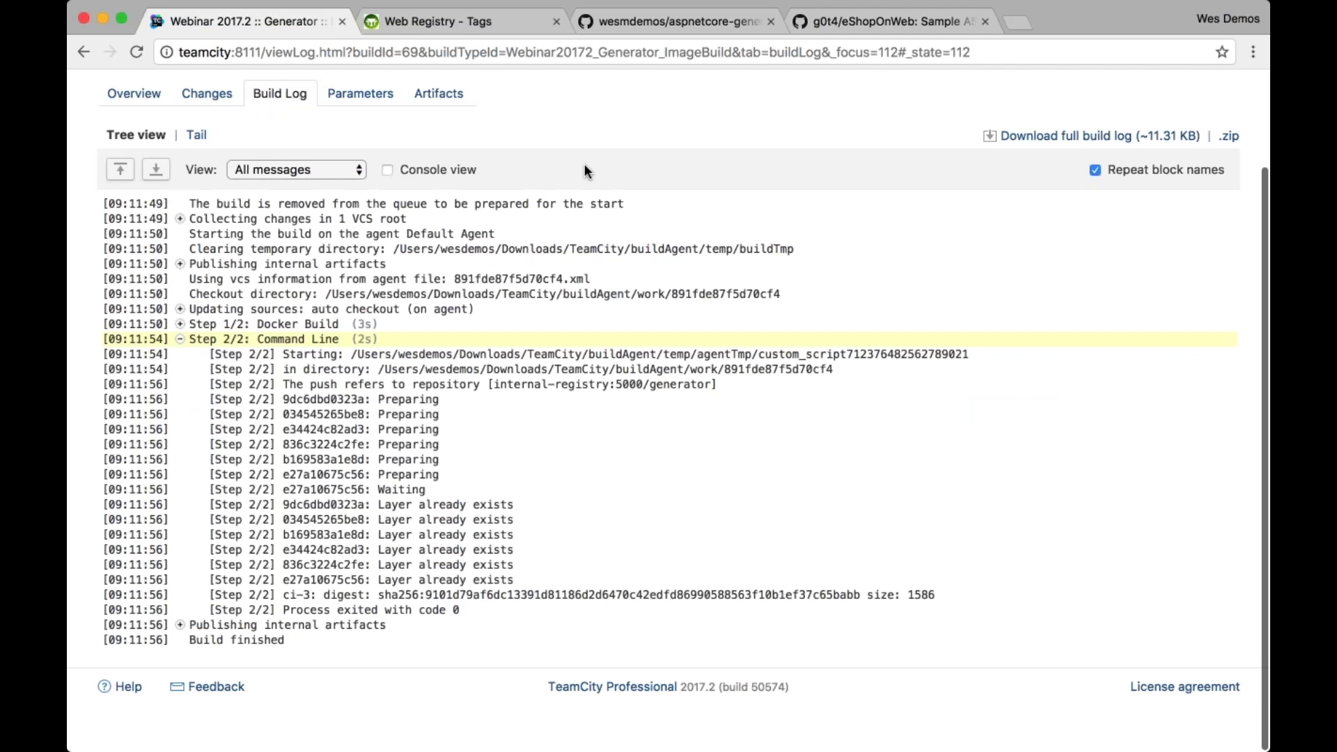
{"action": "scroll", "coordinate": [583, 165], "scroll_direction": "up", "scroll_amount": 2}
{"action": "left_click", "coordinate": [934, 142]}
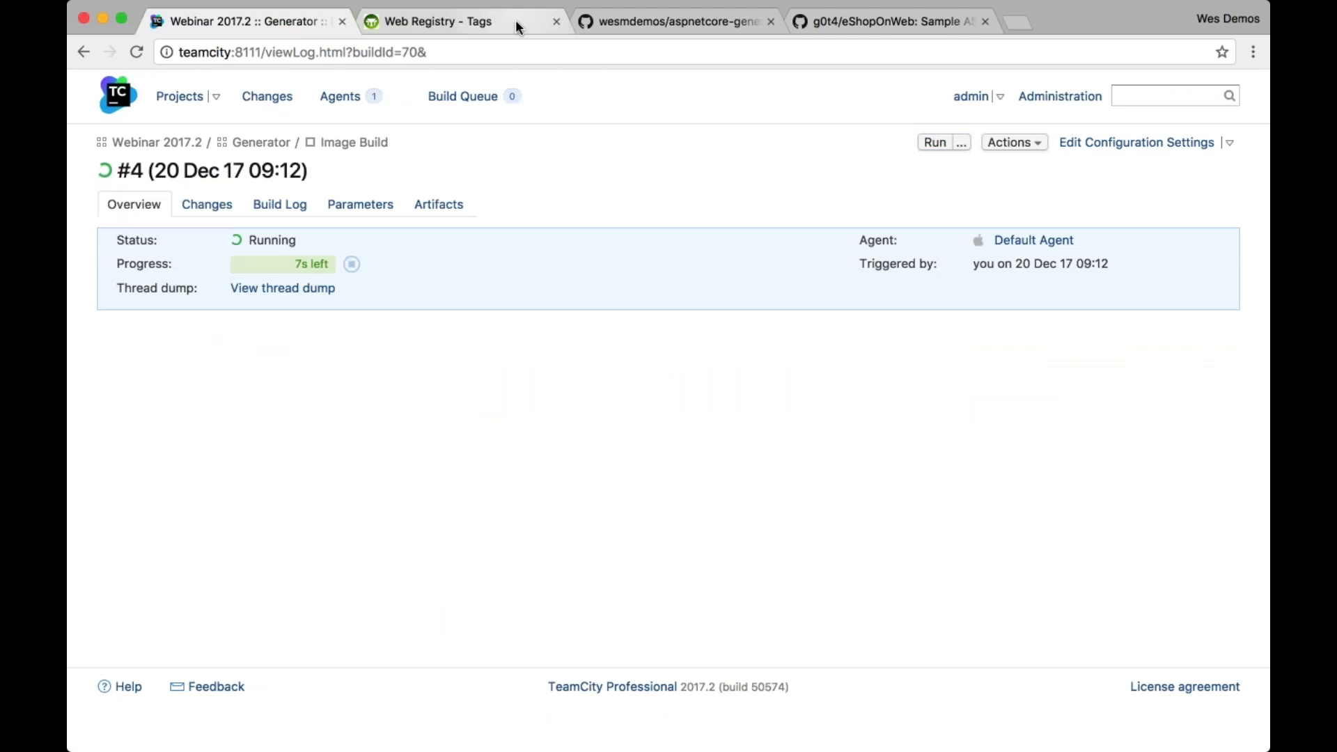
{"action": "left_click", "coordinate": [515, 23]}
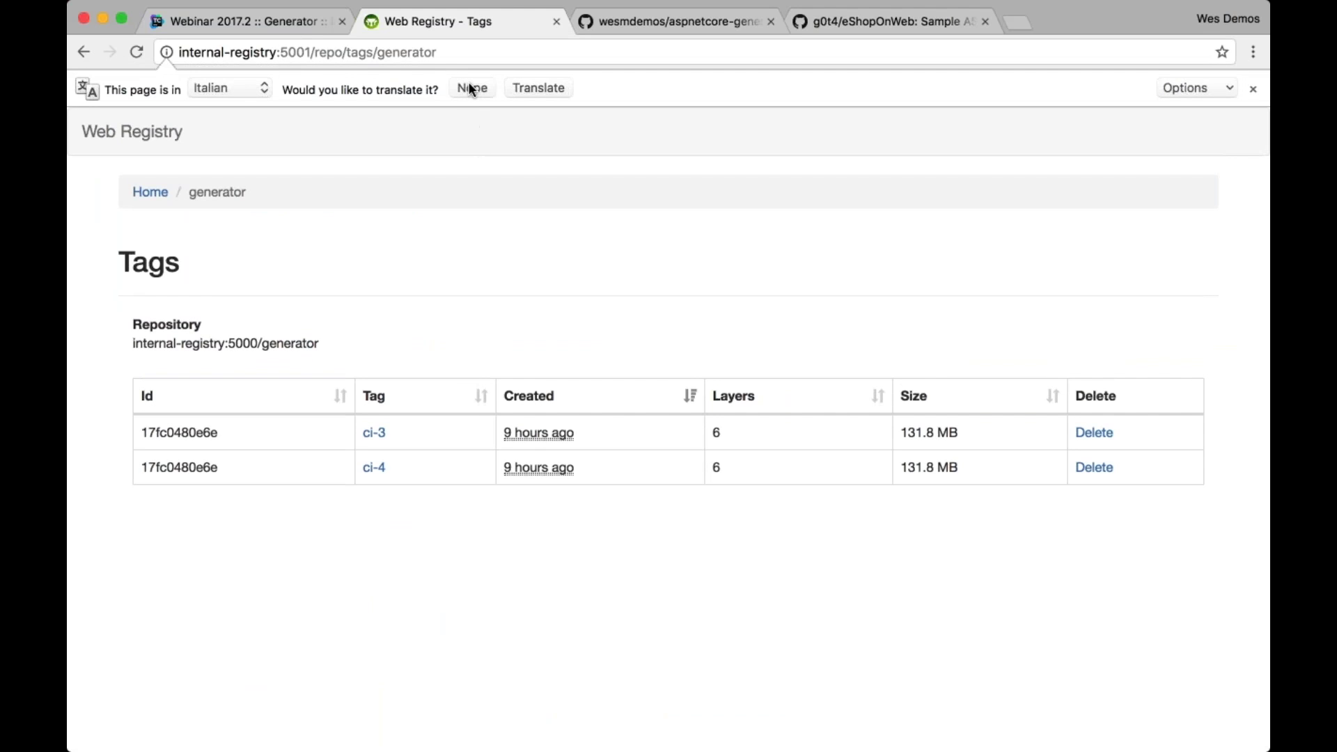
Dismiss the translation offer on the generator tags page, then return to TeamCity's build #4
{"action": "left_click", "coordinate": [470, 84]}
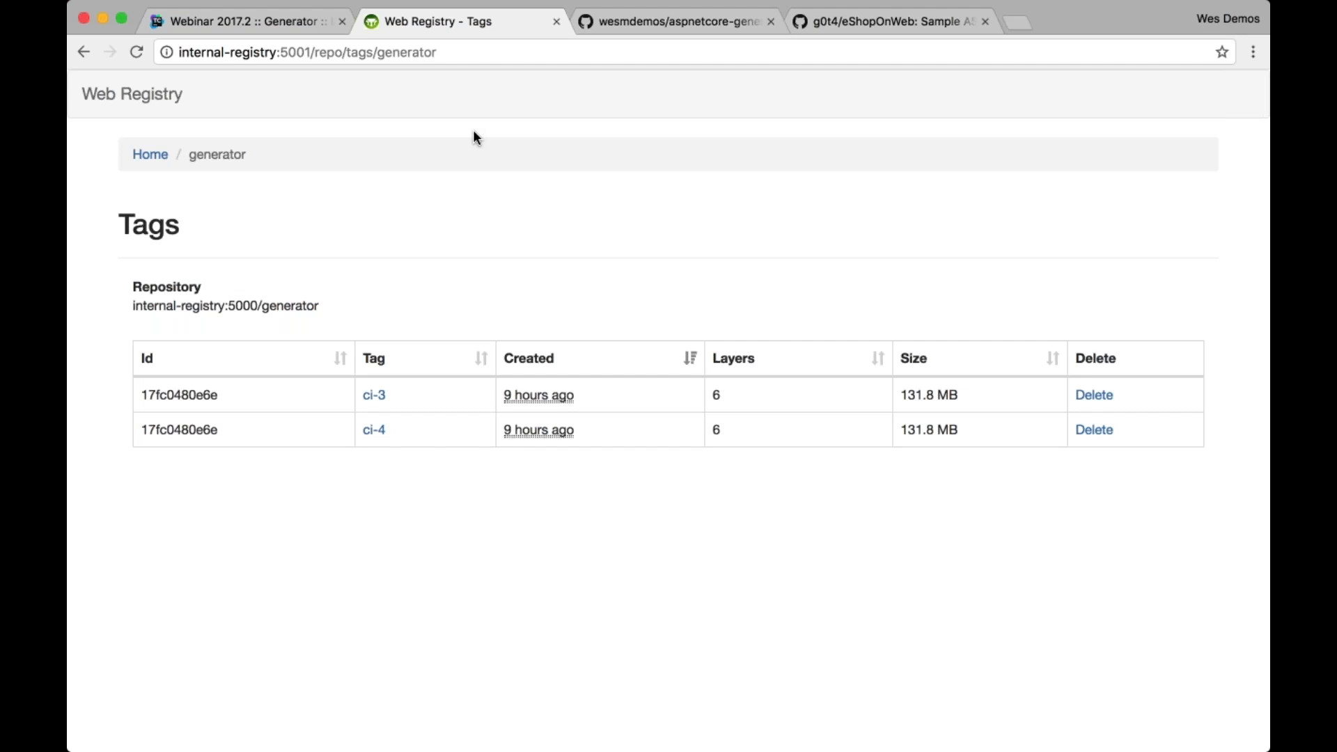
{"action": "key", "text": "ctrl+shift+Tab"}
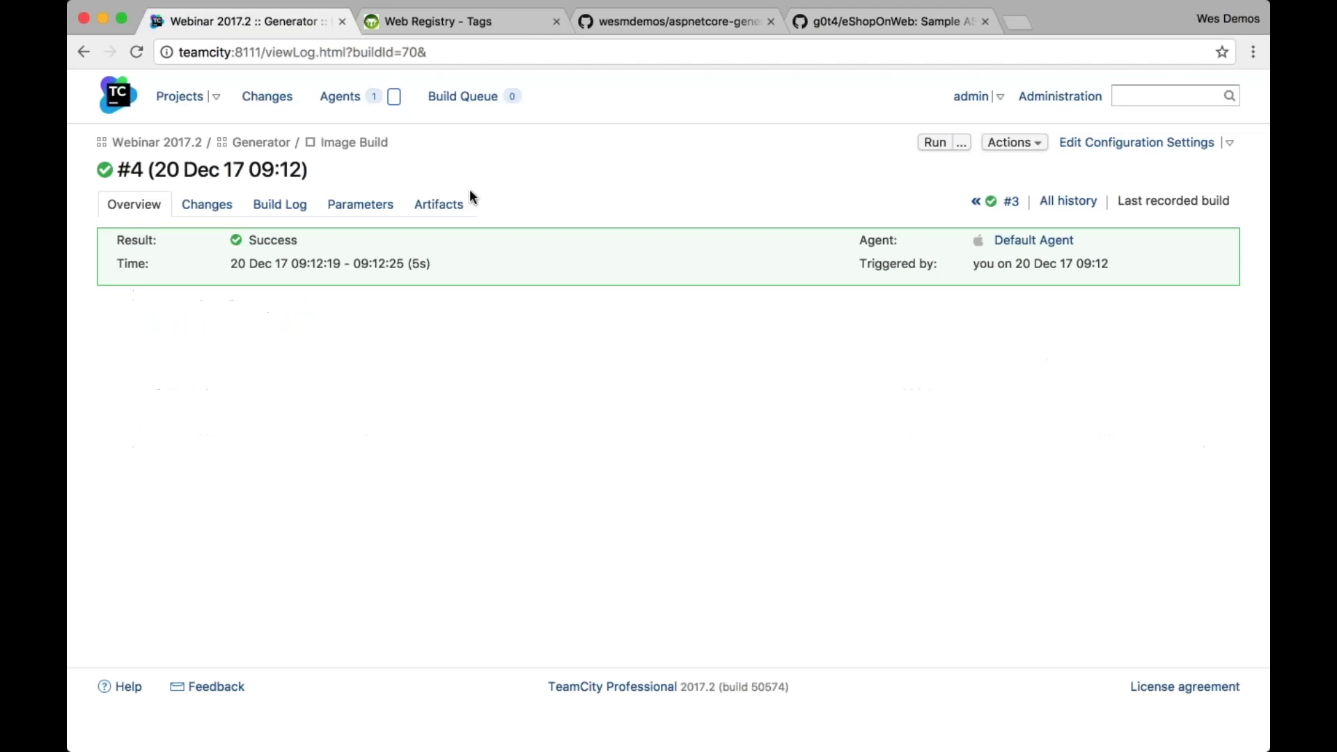
Open Image Build's configuration settings and move from Build Steps to Build Features
{"action": "left_click", "coordinate": [1144, 143]}
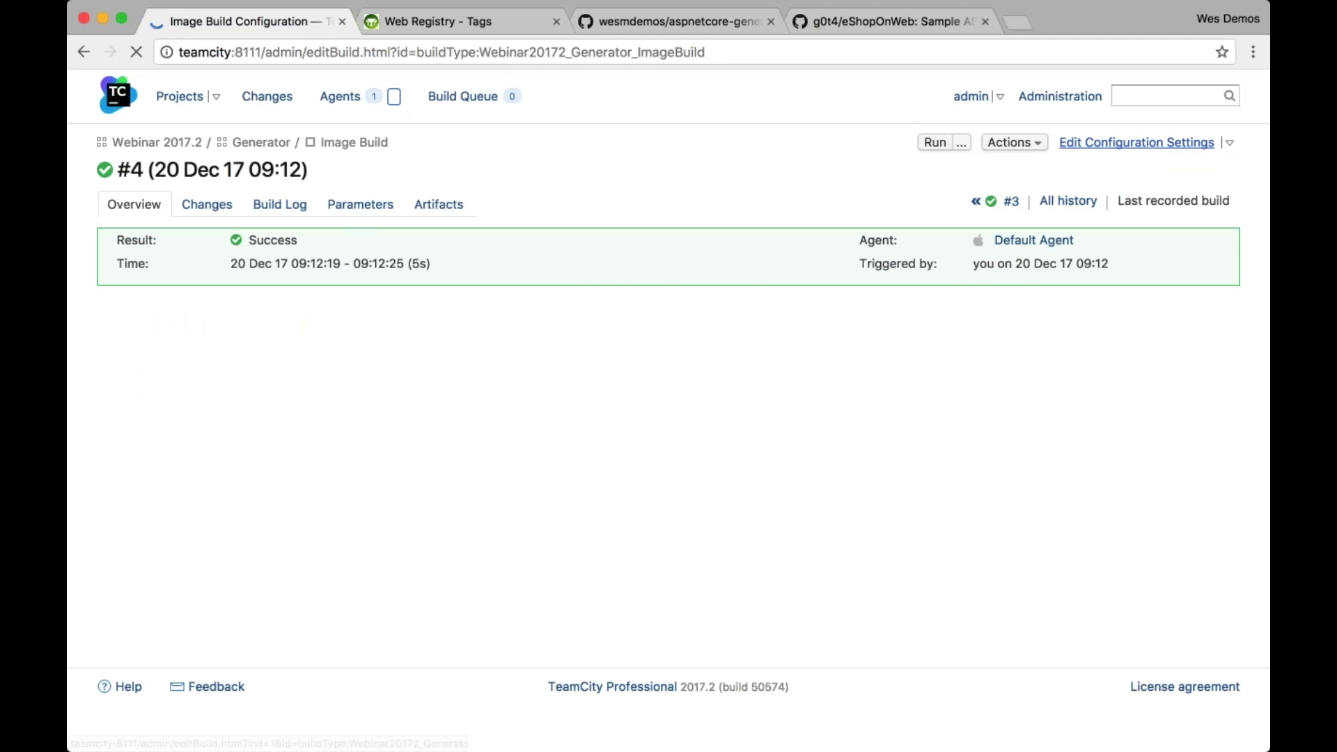
{"action": "left_click", "coordinate": [126, 273]}
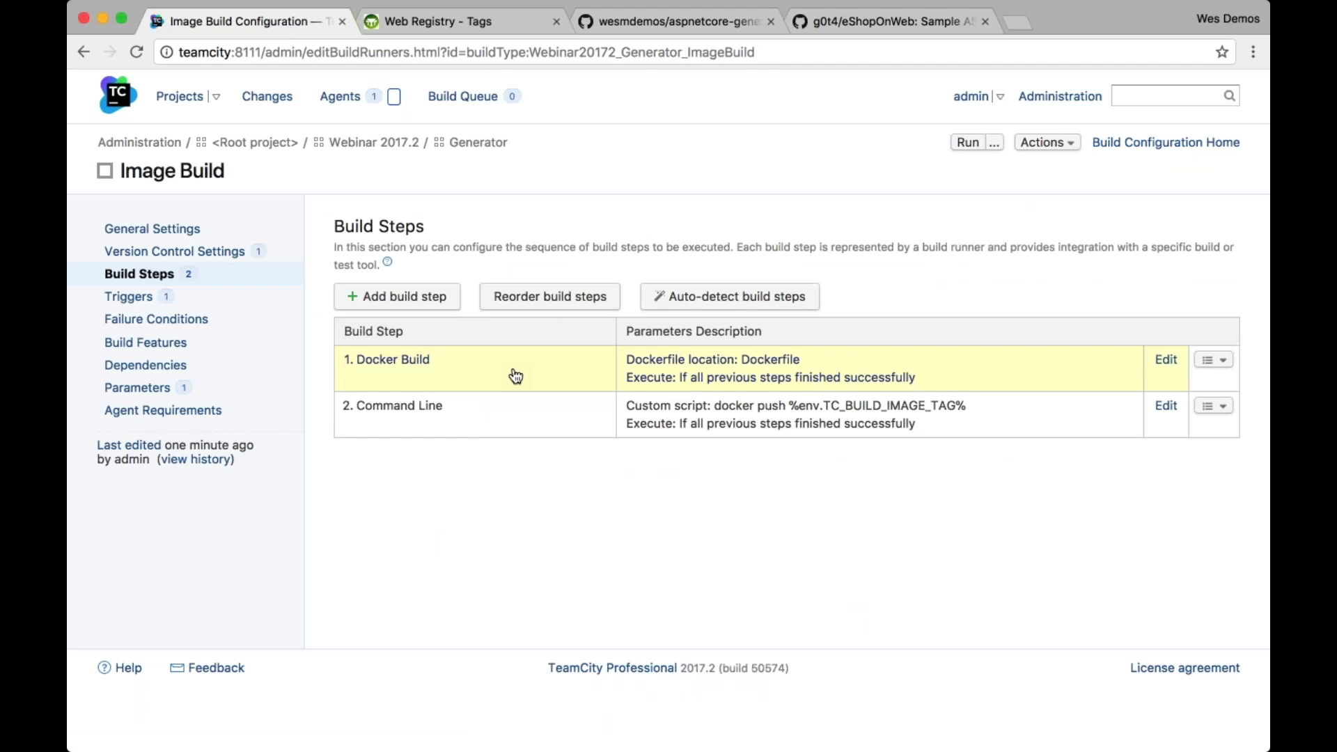
{"action": "left_click", "coordinate": [152, 348]}
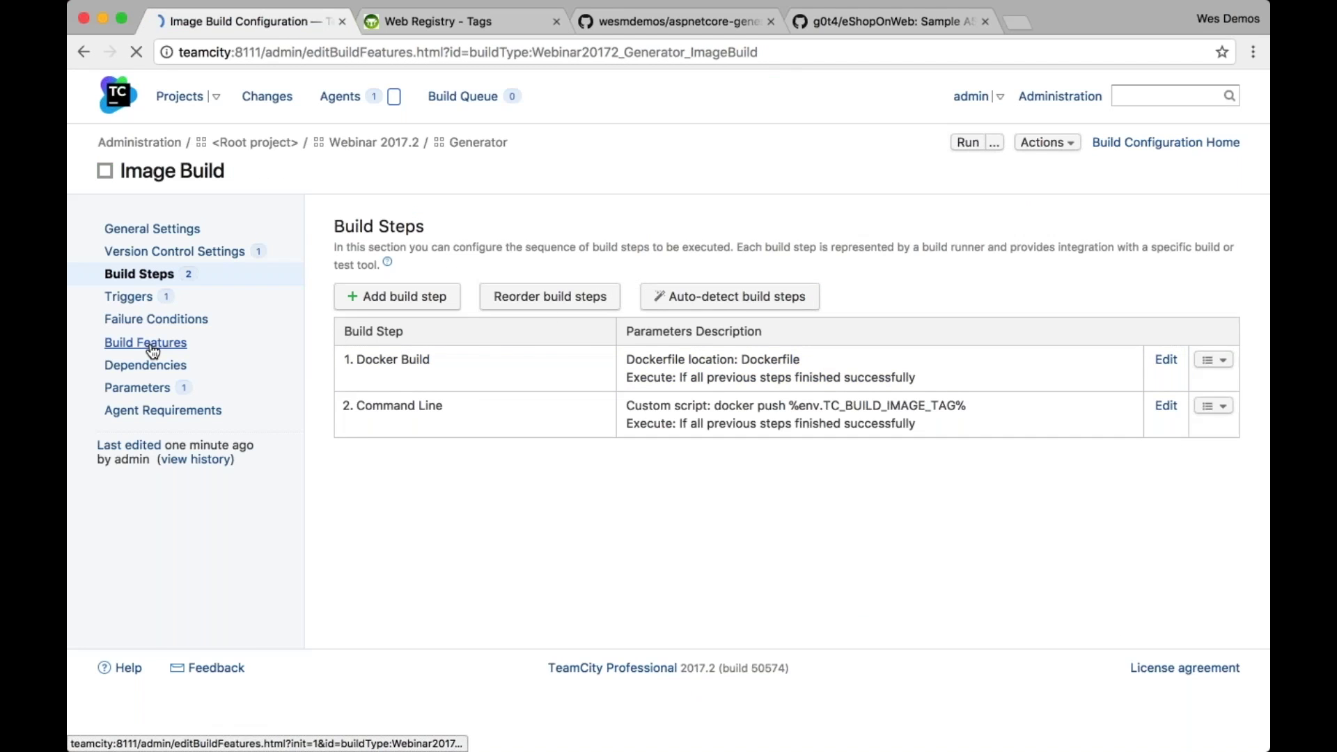
Add a Docker Support feature with pushed-image clean-up and registry login enabled
{"action": "left_click", "coordinate": [451, 293]}
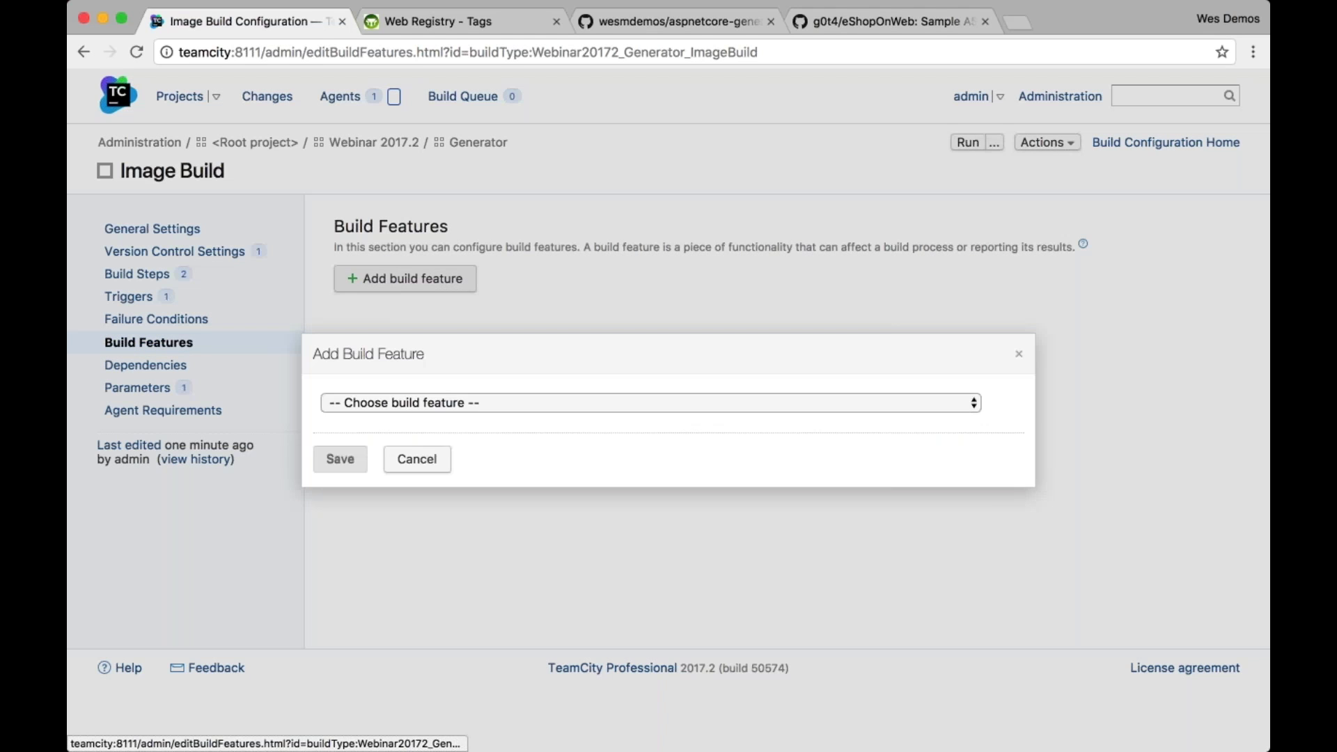
{"action": "left_click", "coordinate": [491, 519]}
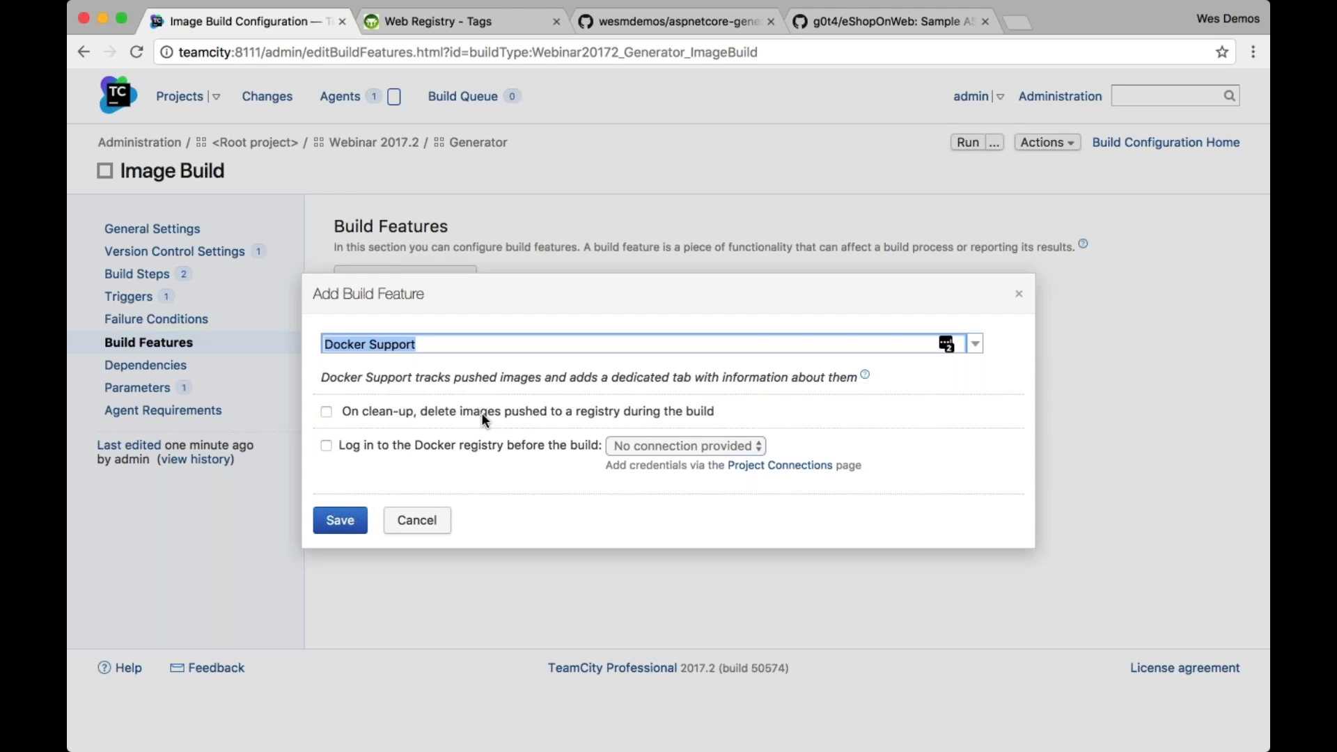
{"action": "left_click", "coordinate": [482, 412]}
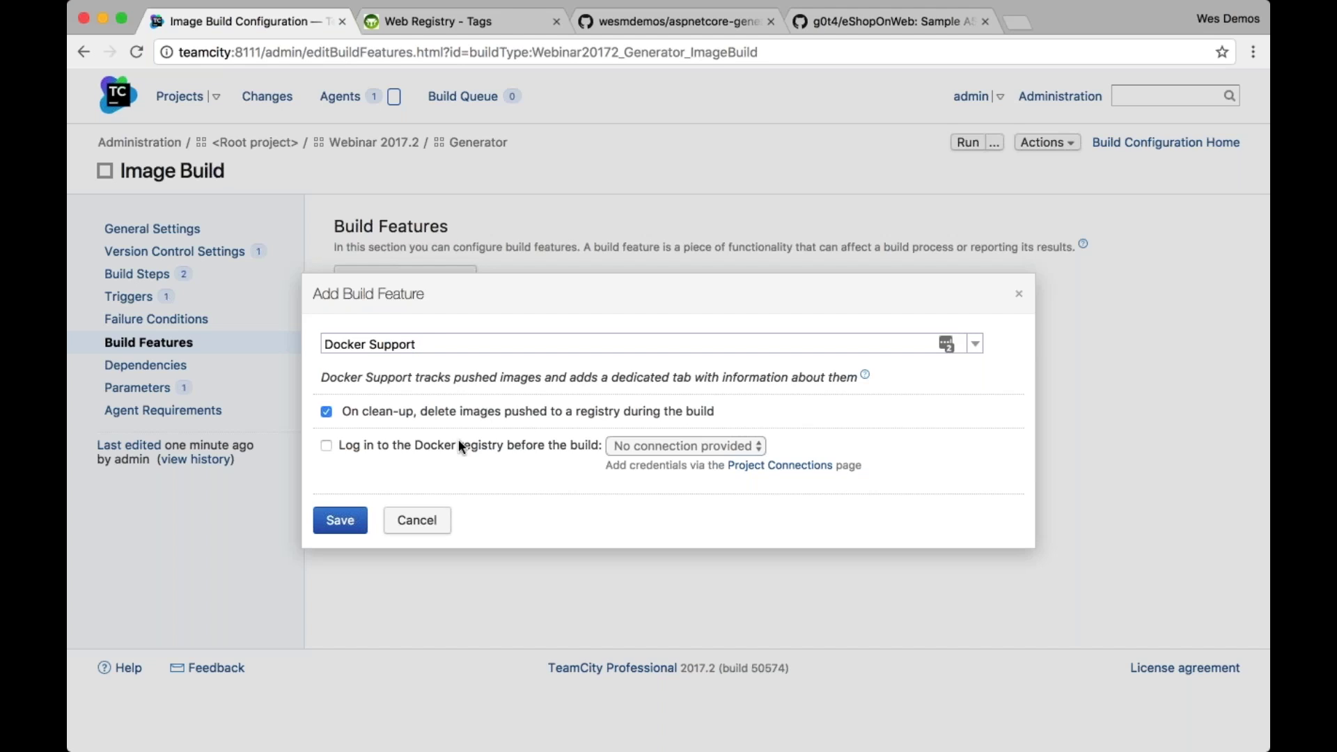
{"action": "left_click", "coordinate": [570, 445]}
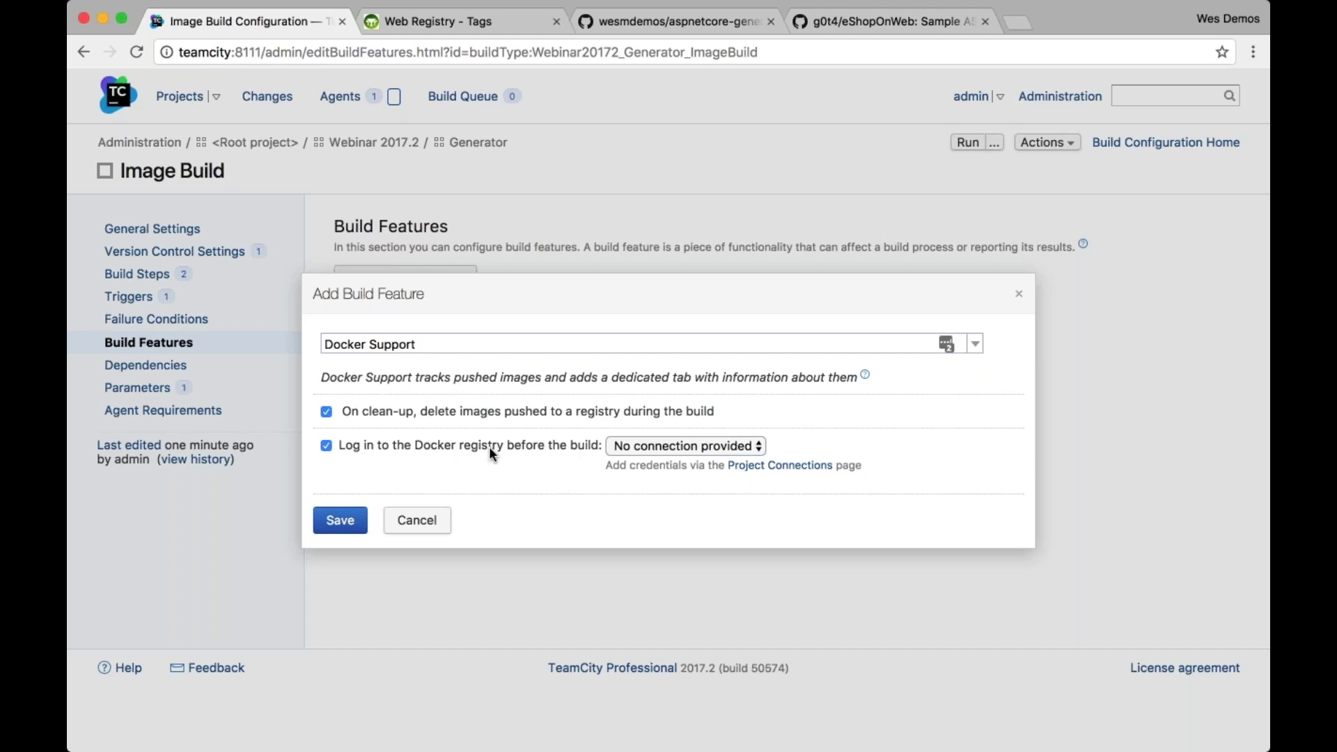
Keep no registry connection selected and bring up the Project Connections link options
{"action": "left_click", "coordinate": [672, 446]}
{"action": "left_click", "coordinate": [737, 444]}
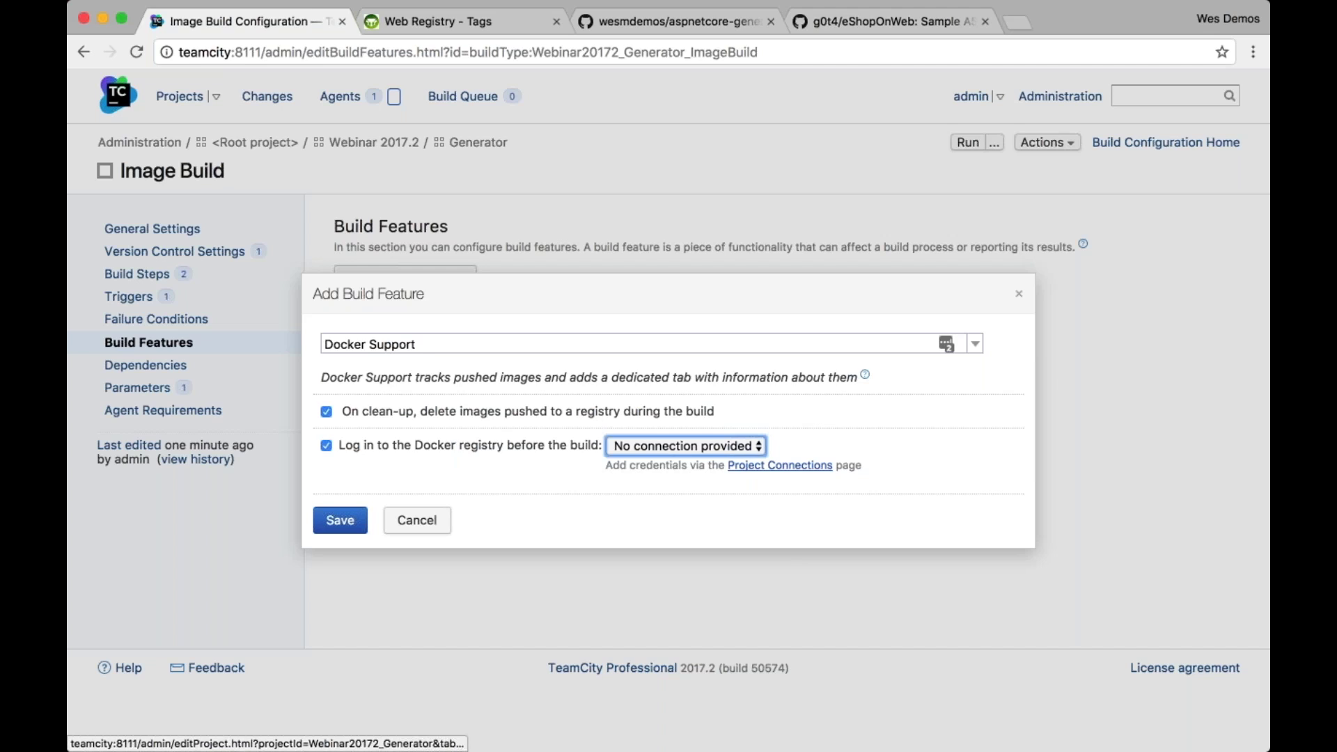
{"action": "right_click", "coordinate": [821, 465]}
{"action": "left_click", "coordinate": [898, 469]}
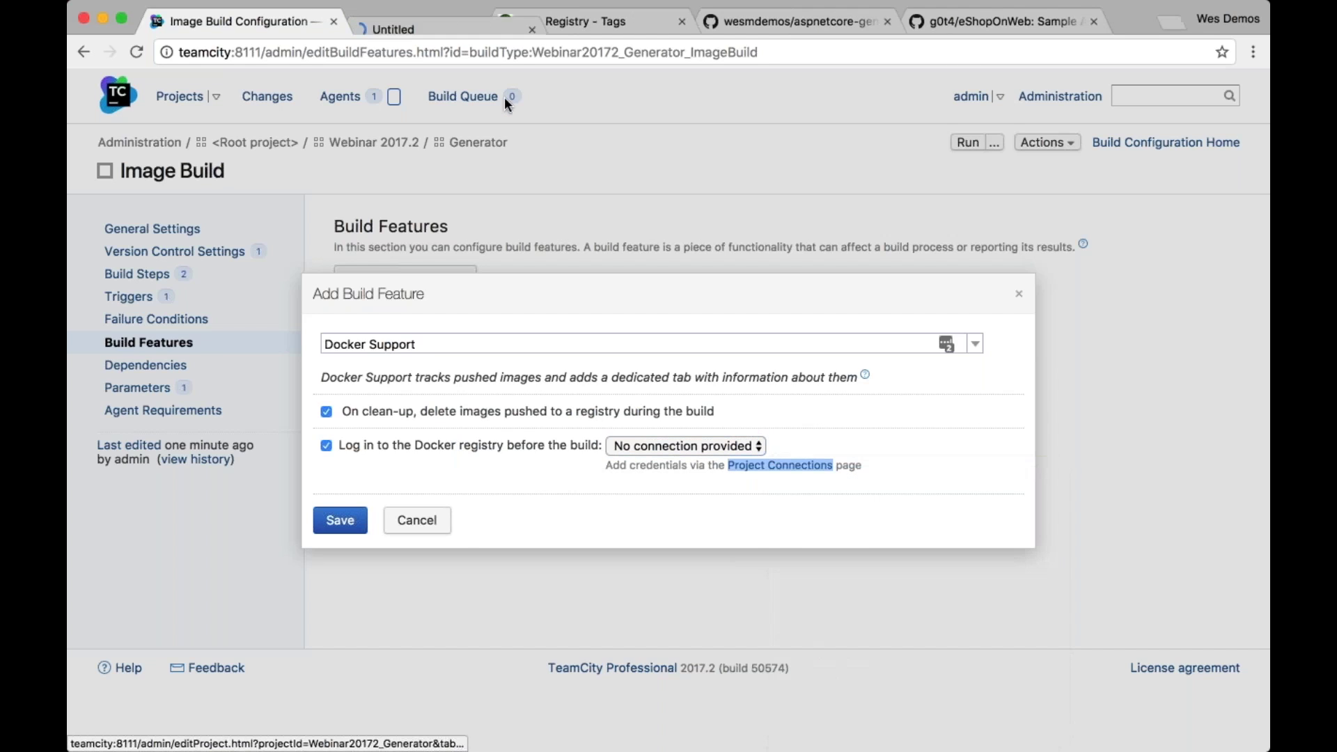
{"action": "left_click", "coordinate": [479, 26]}
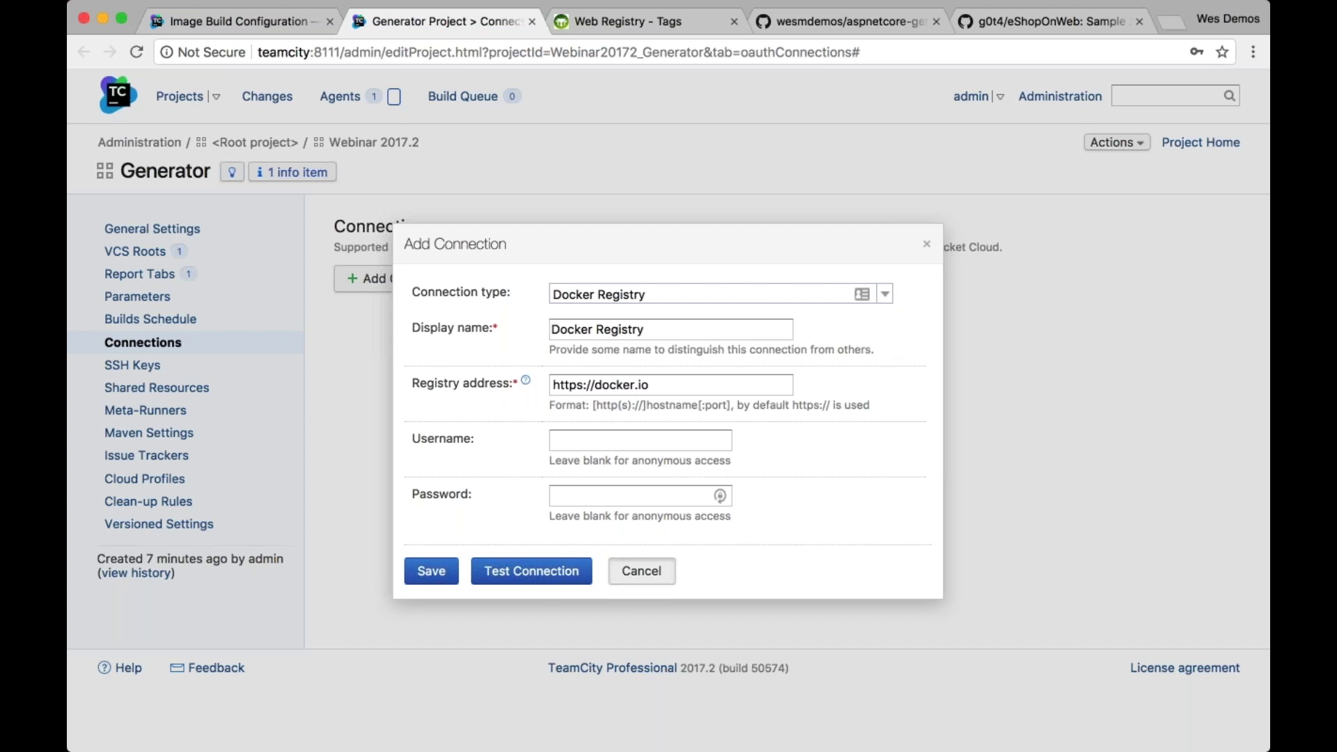
{"action": "key", "text": "ctrl+shift+Tab"}
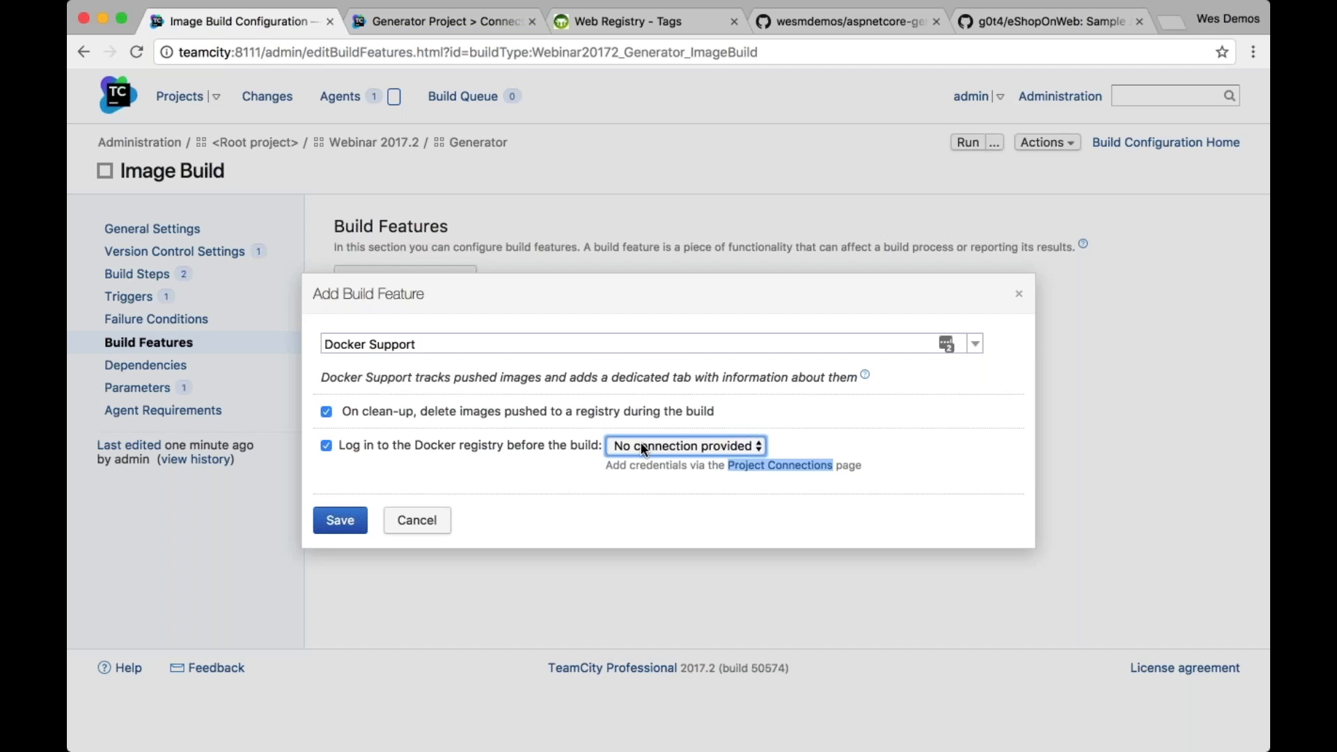
Turn off registry login, save the Docker Support feature, and start build #5 of Image Build
{"action": "left_click", "coordinate": [408, 444]}
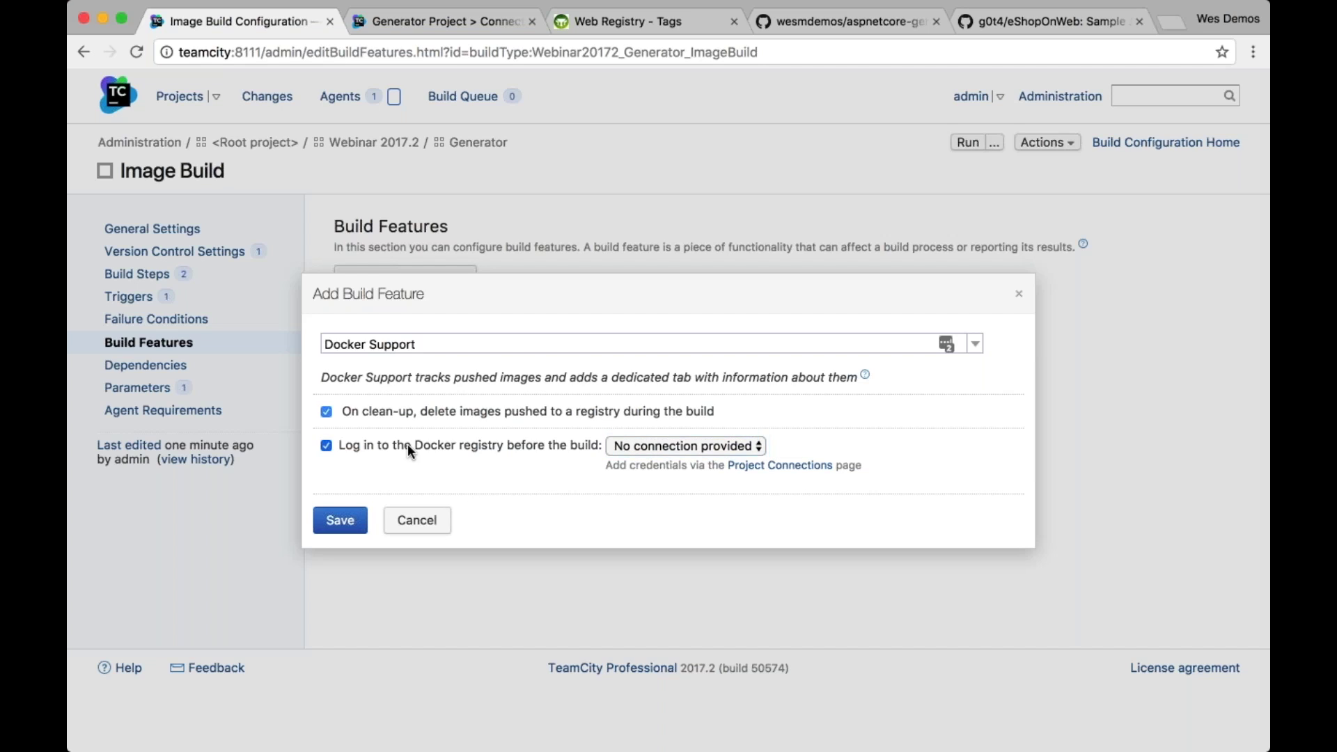
{"action": "left_click", "coordinate": [337, 522]}
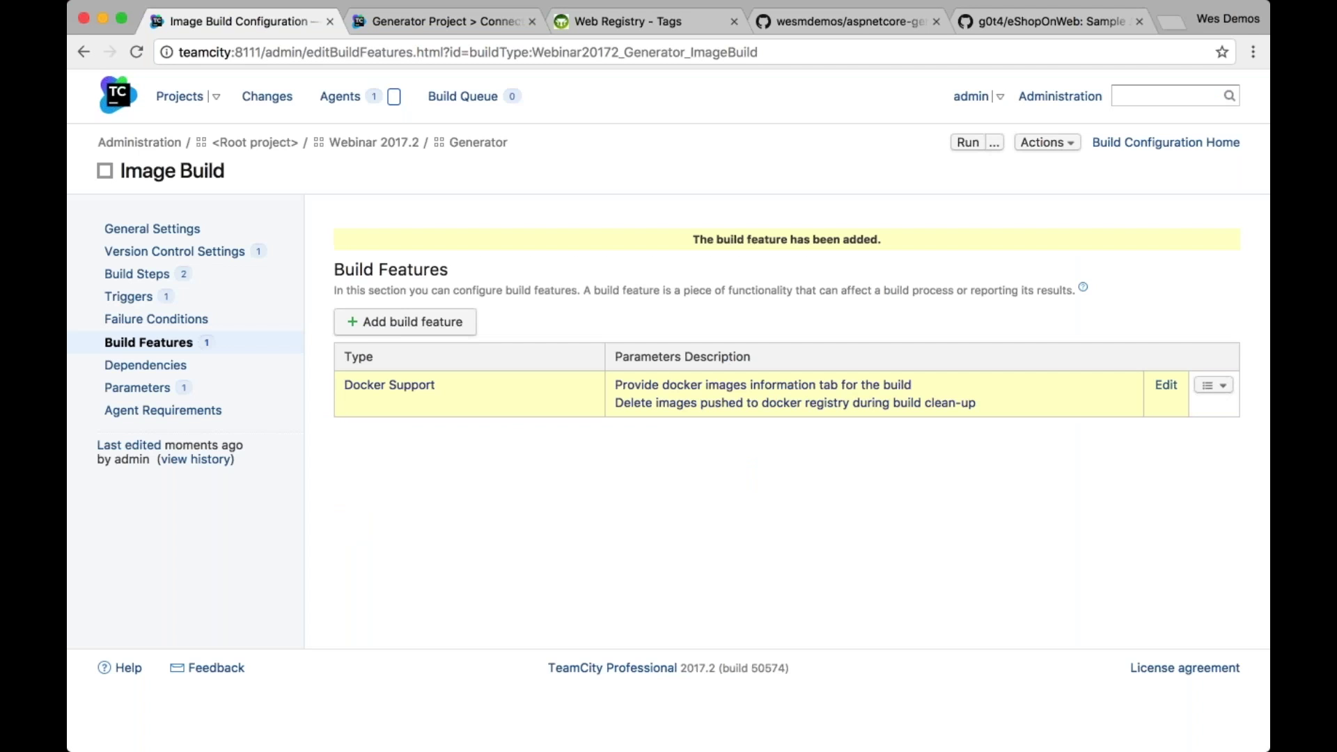
{"action": "left_click", "coordinate": [967, 146]}
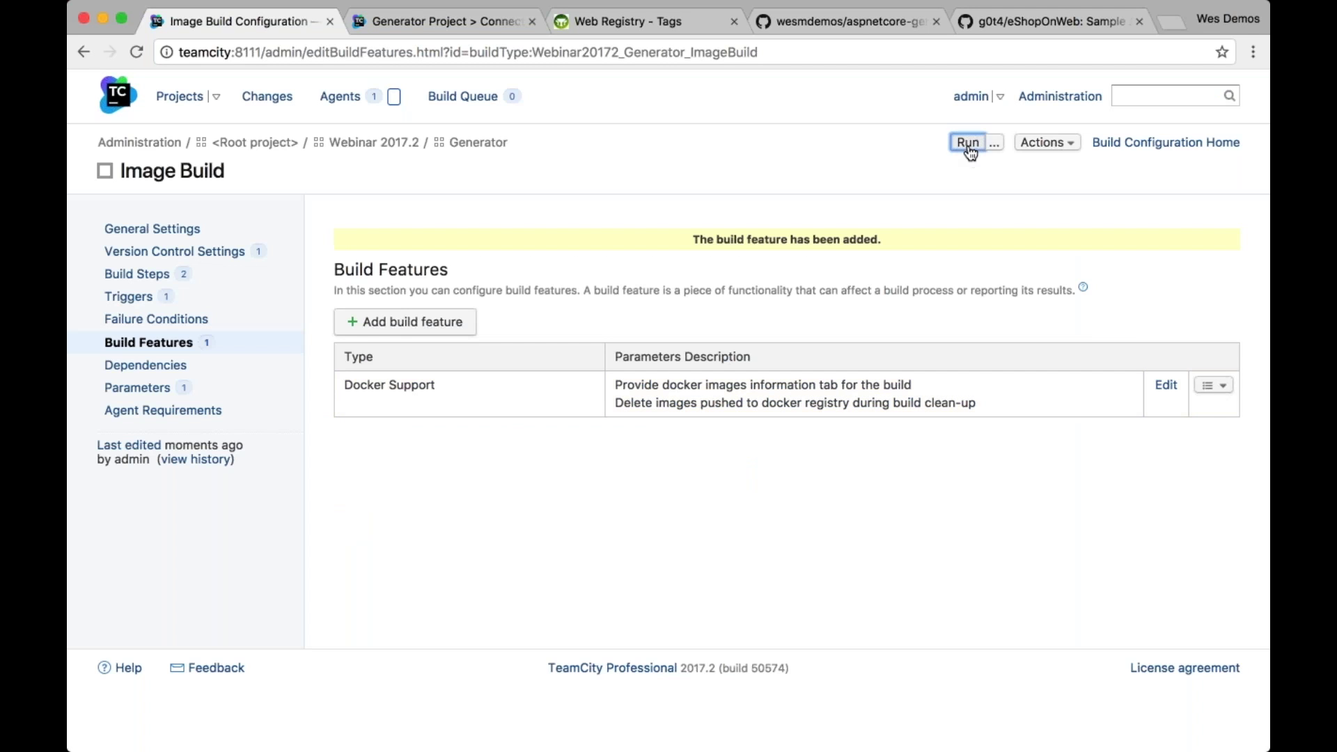
{"action": "left_click", "coordinate": [1120, 146]}
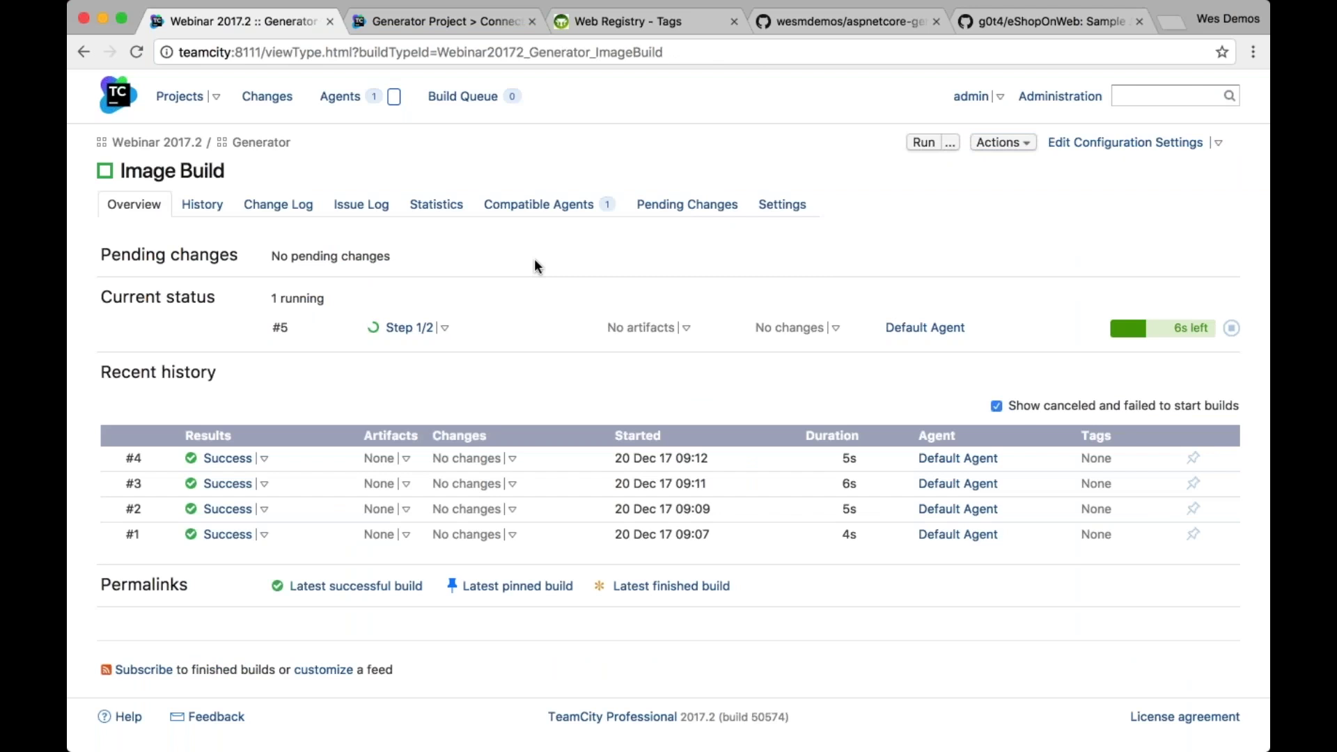
{"action": "left_click", "coordinate": [409, 328]}
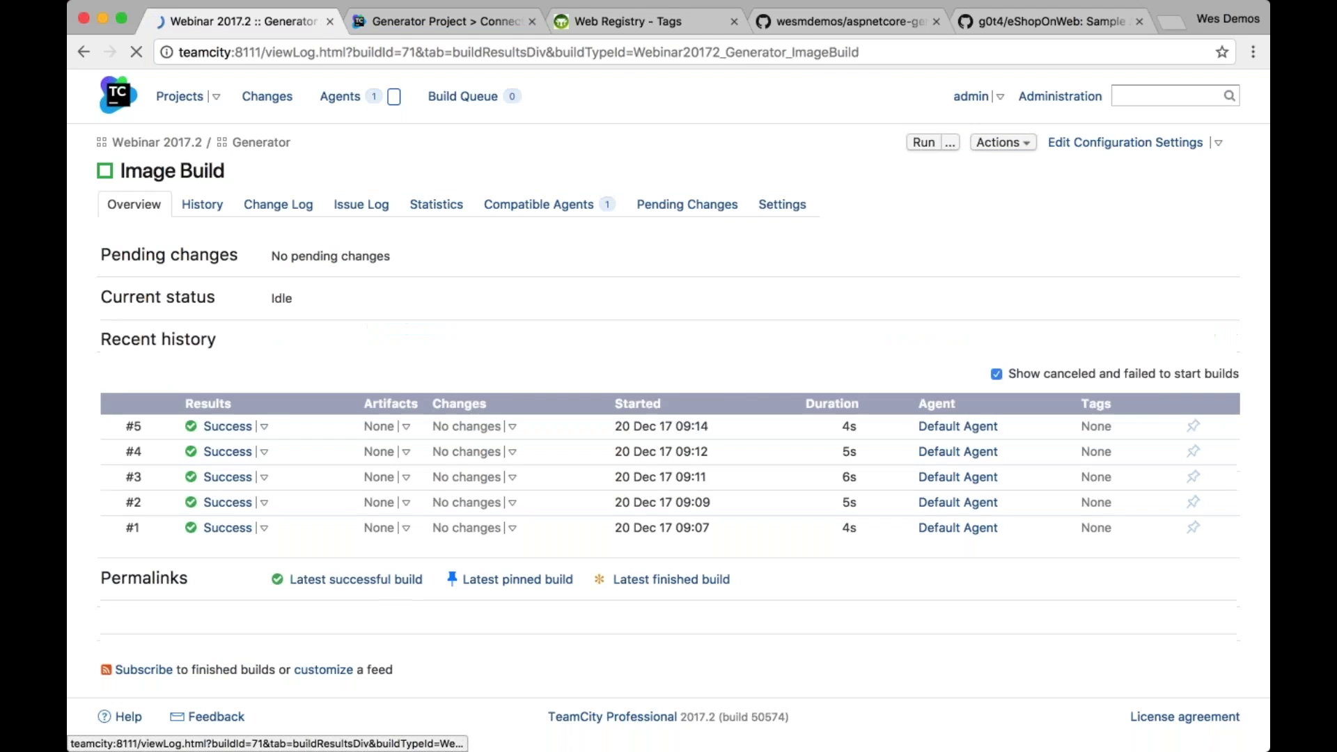
{"action": "left_click", "coordinate": [281, 208]}
{"action": "left_click", "coordinate": [268, 282]}
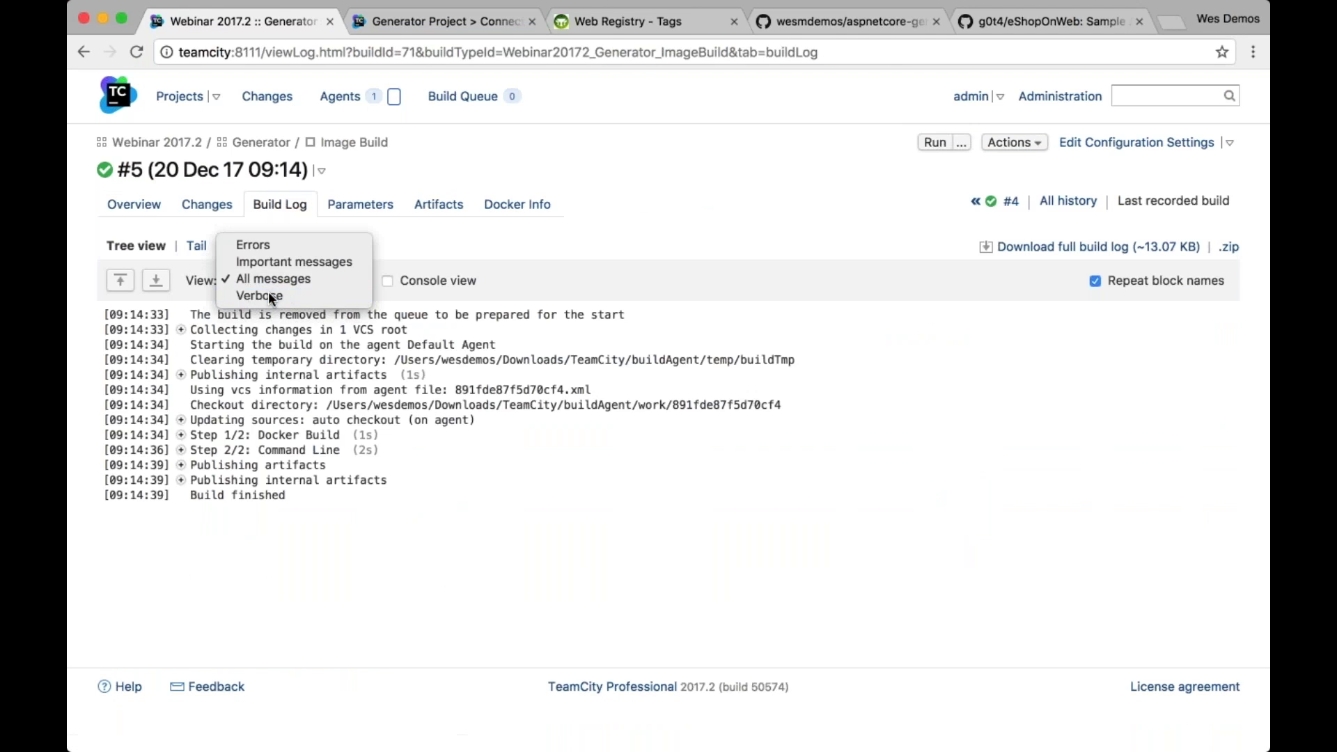
{"action": "left_click", "coordinate": [268, 291]}
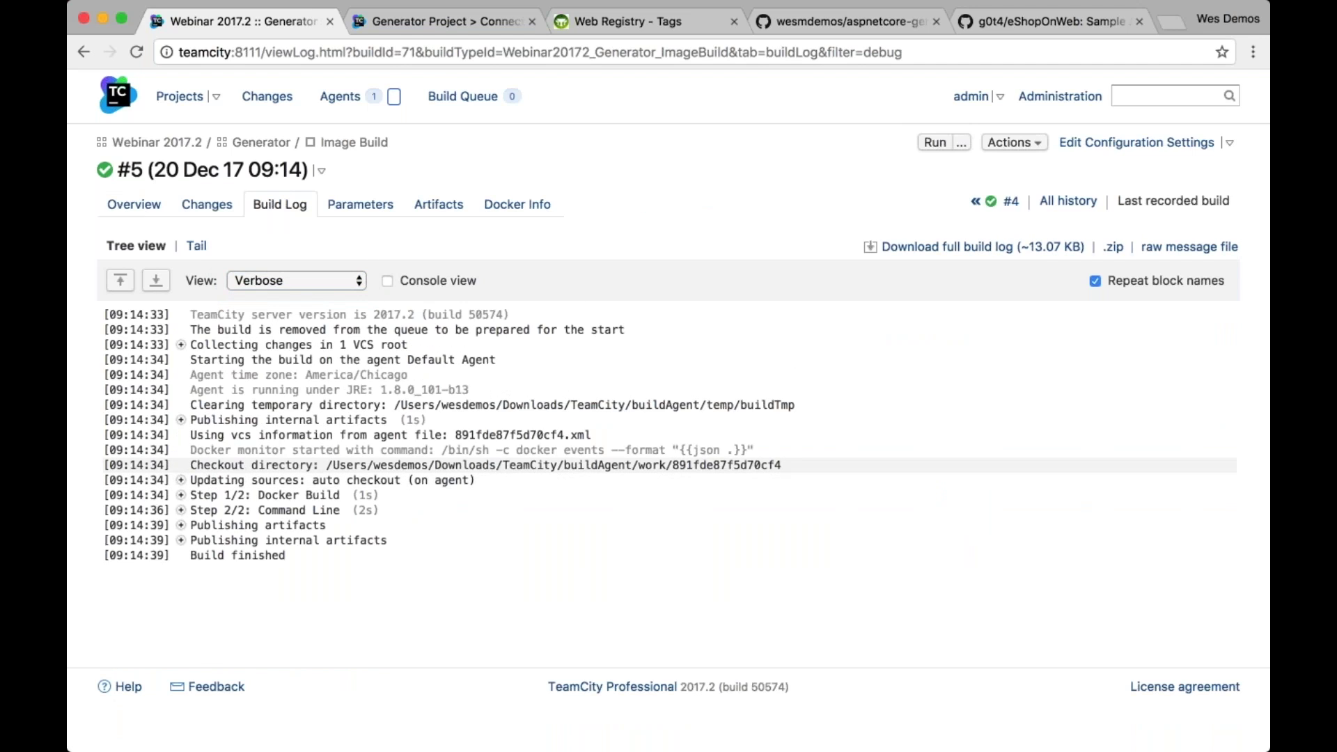
{"action": "left_click_drag", "start_coordinate": [193, 448], "coordinate": [760, 451]}
{"action": "left_click", "coordinate": [762, 465]}
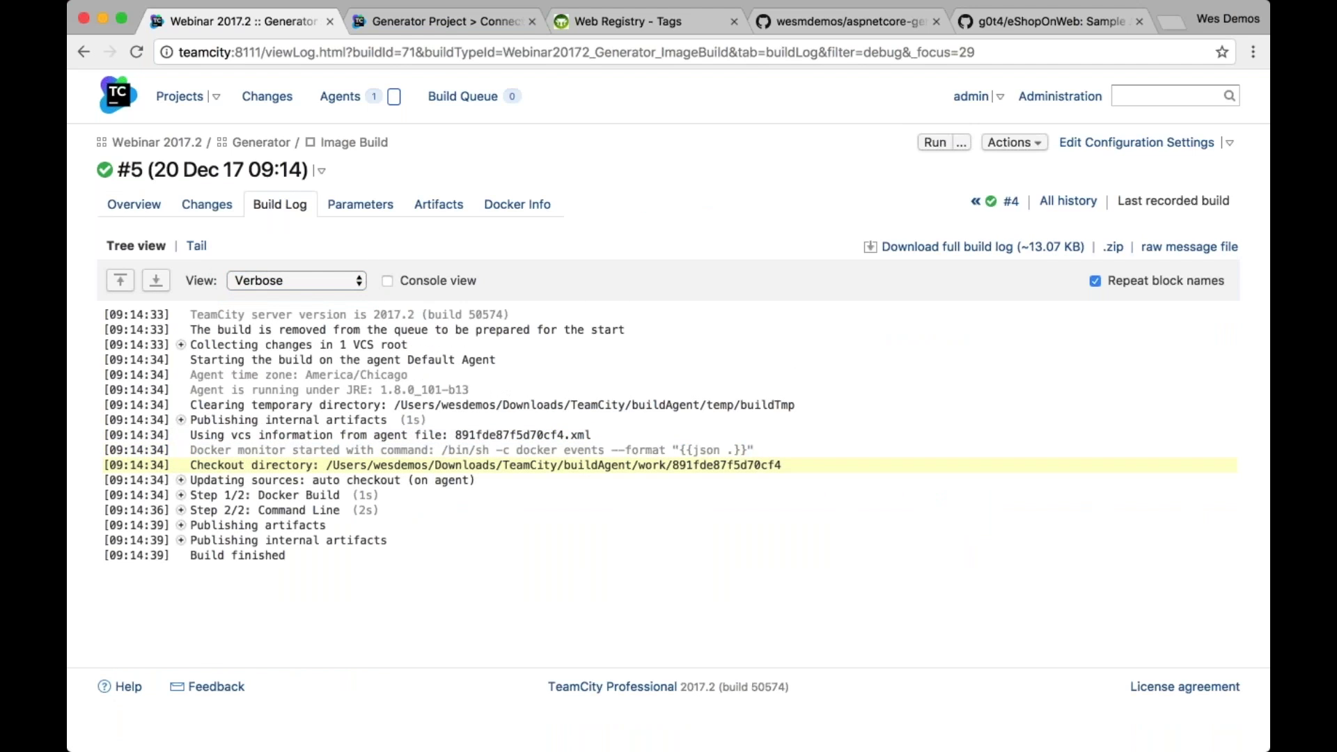
{"action": "key", "text": "super+minus"}
{"action": "key", "text": "super+equal"}
{"action": "key", "text": "super+equal"}
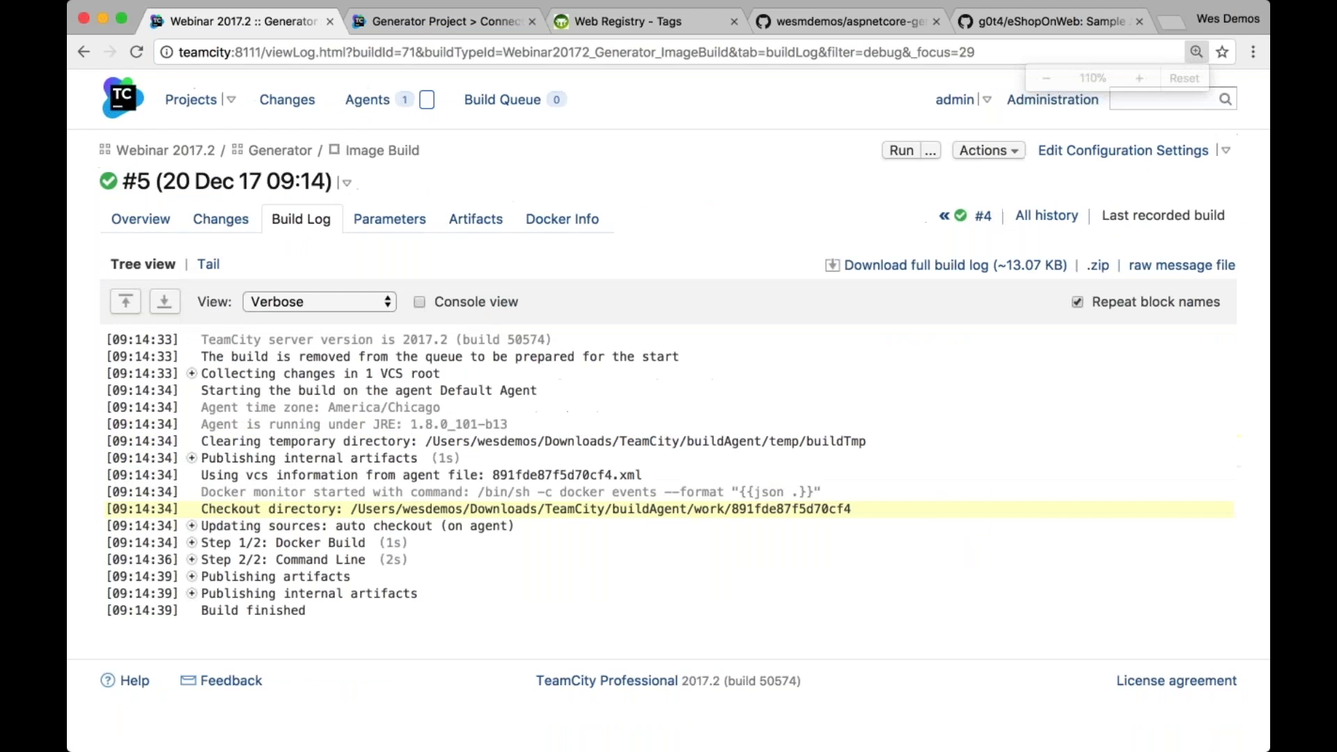
{"action": "key", "text": "super+equal"}
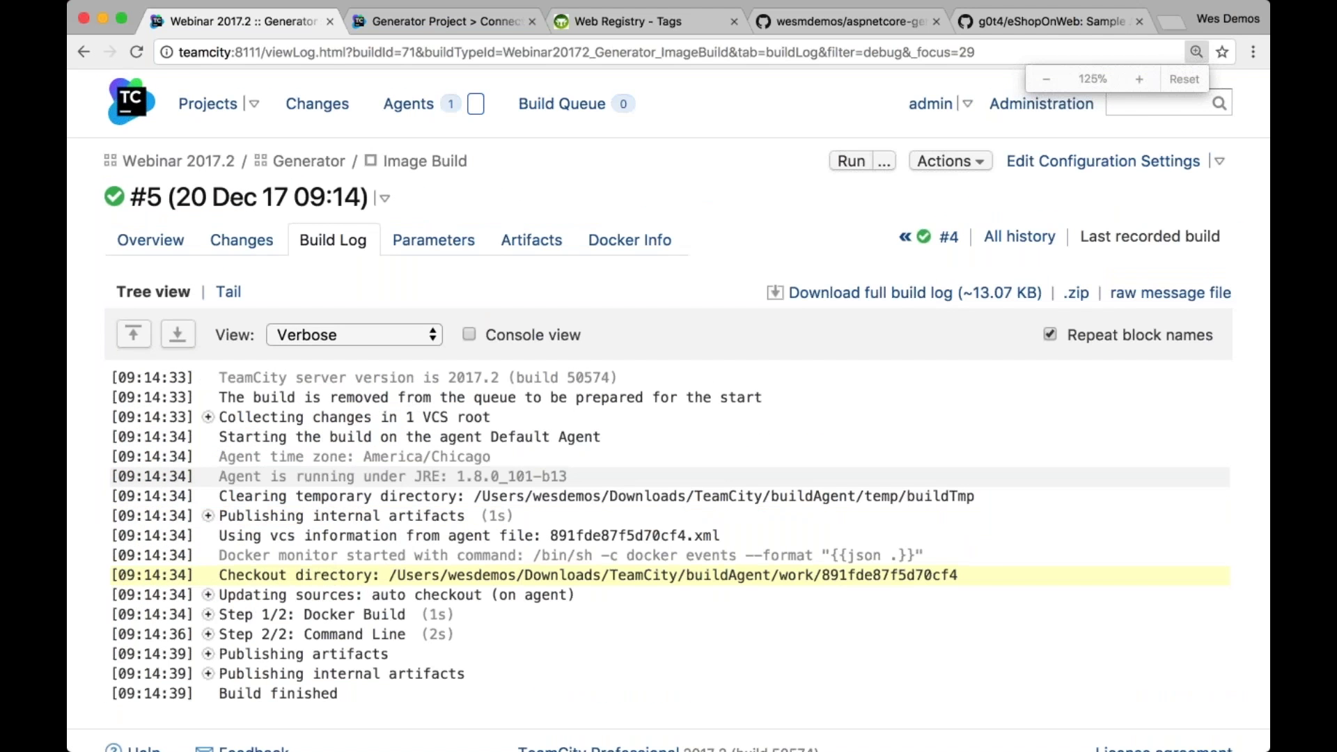
{"action": "key", "text": "super+equal"}
{"action": "scroll", "coordinate": [606, 424], "scroll_direction": "down", "scroll_amount": 3}
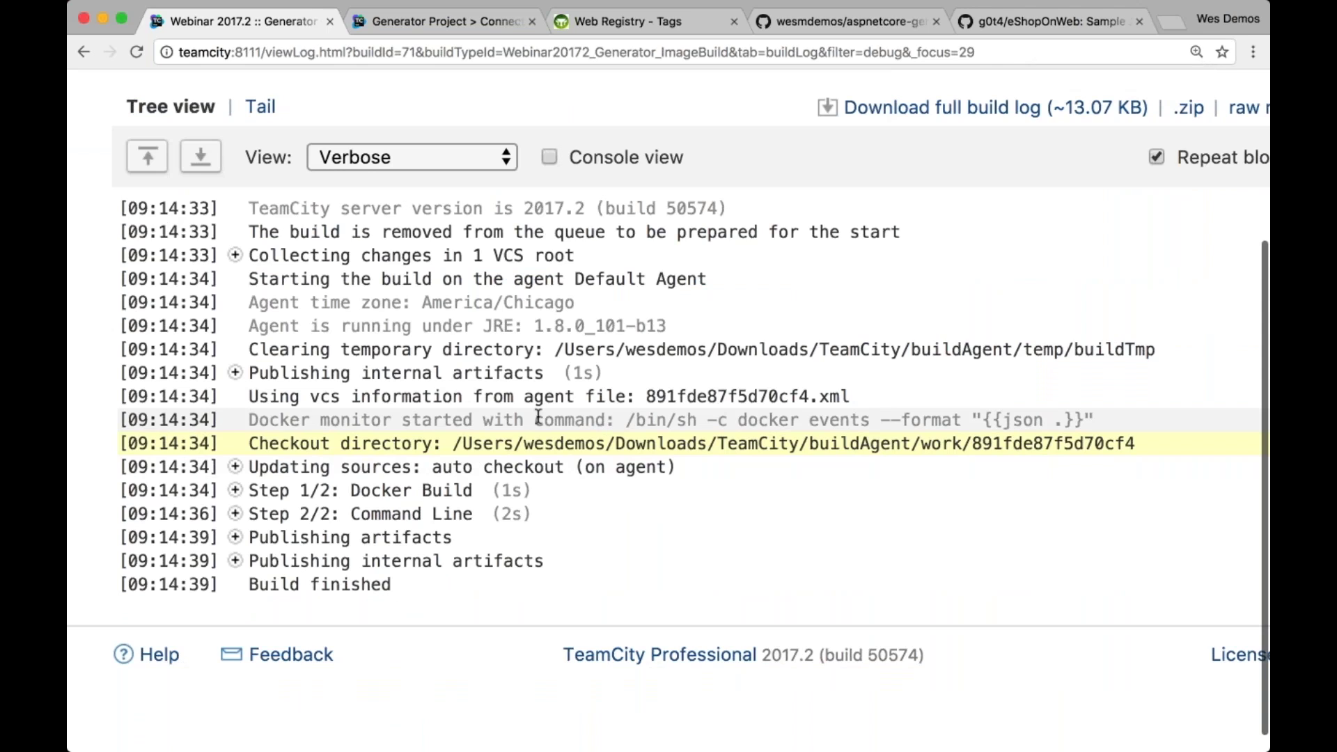
{"action": "left_click_drag", "start_coordinate": [321, 420], "coordinate": [1100, 417]}
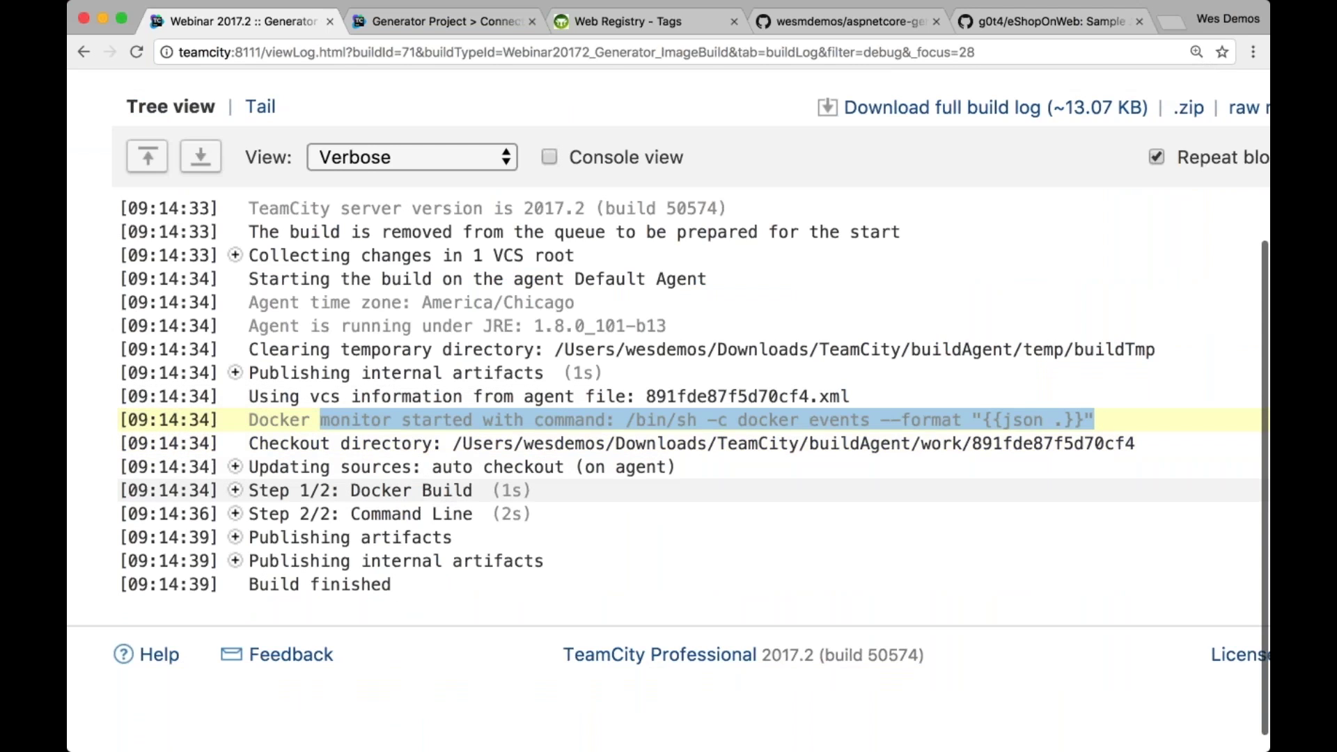
{"action": "left_click", "coordinate": [361, 490]}
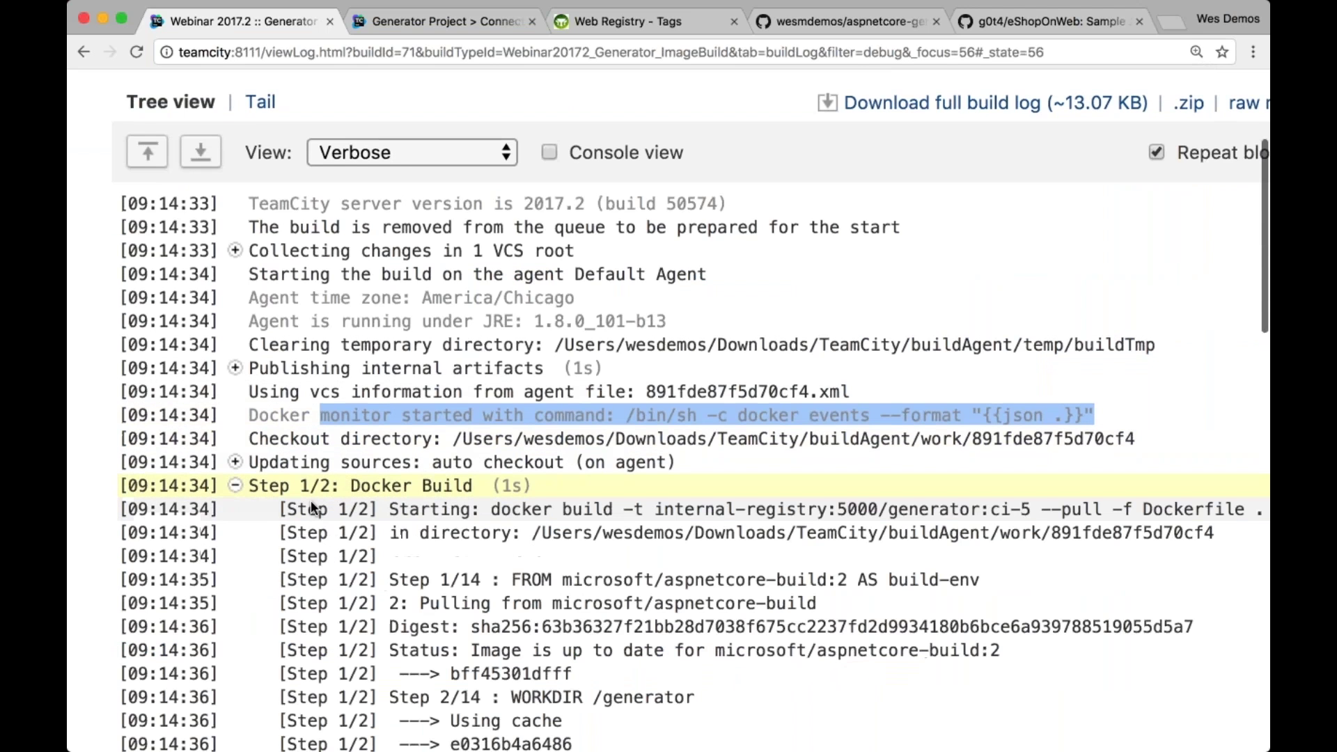
{"action": "scroll", "coordinate": [310, 500], "scroll_direction": "down", "scroll_amount": 13}
{"action": "left_click_drag", "start_coordinate": [387, 475], "coordinate": [788, 472]}
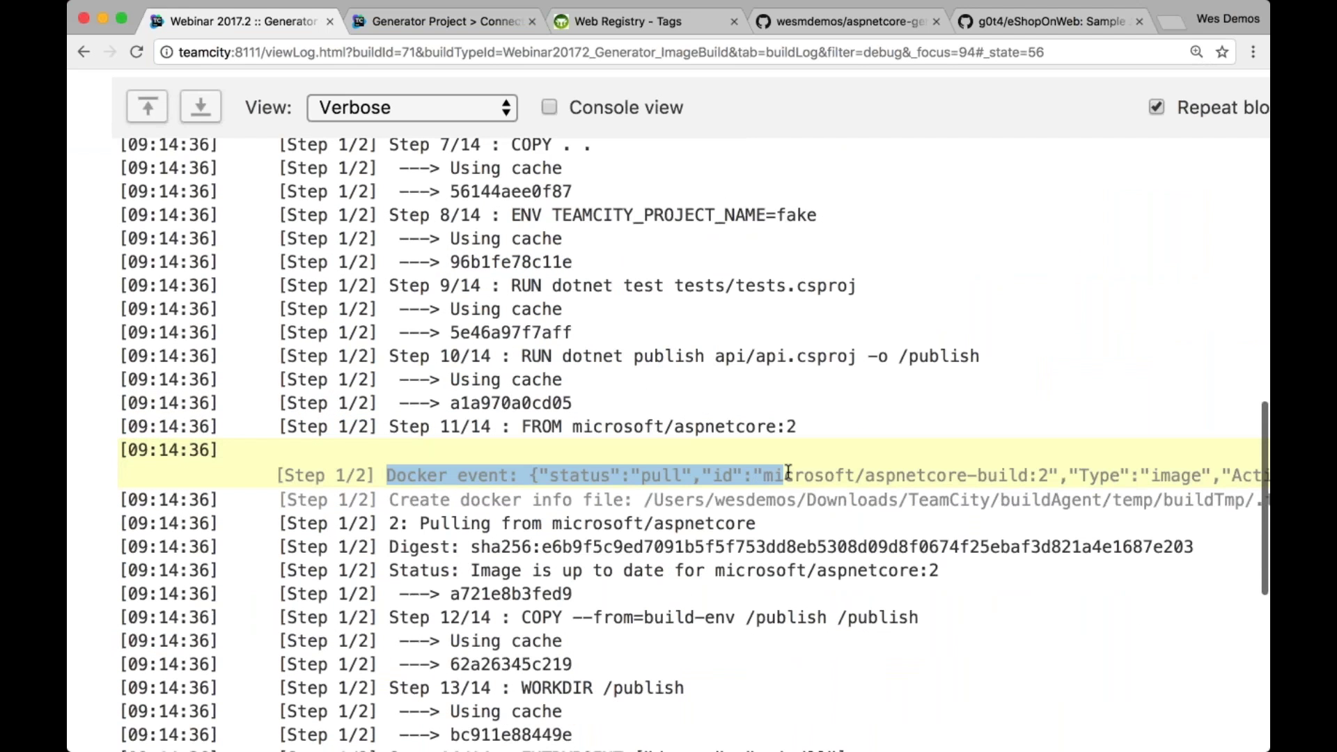
{"action": "scroll", "coordinate": [788, 472], "scroll_direction": "down", "scroll_amount": 5}
{"action": "scroll", "coordinate": [783, 472], "scroll_direction": "down", "scroll_amount": 2}
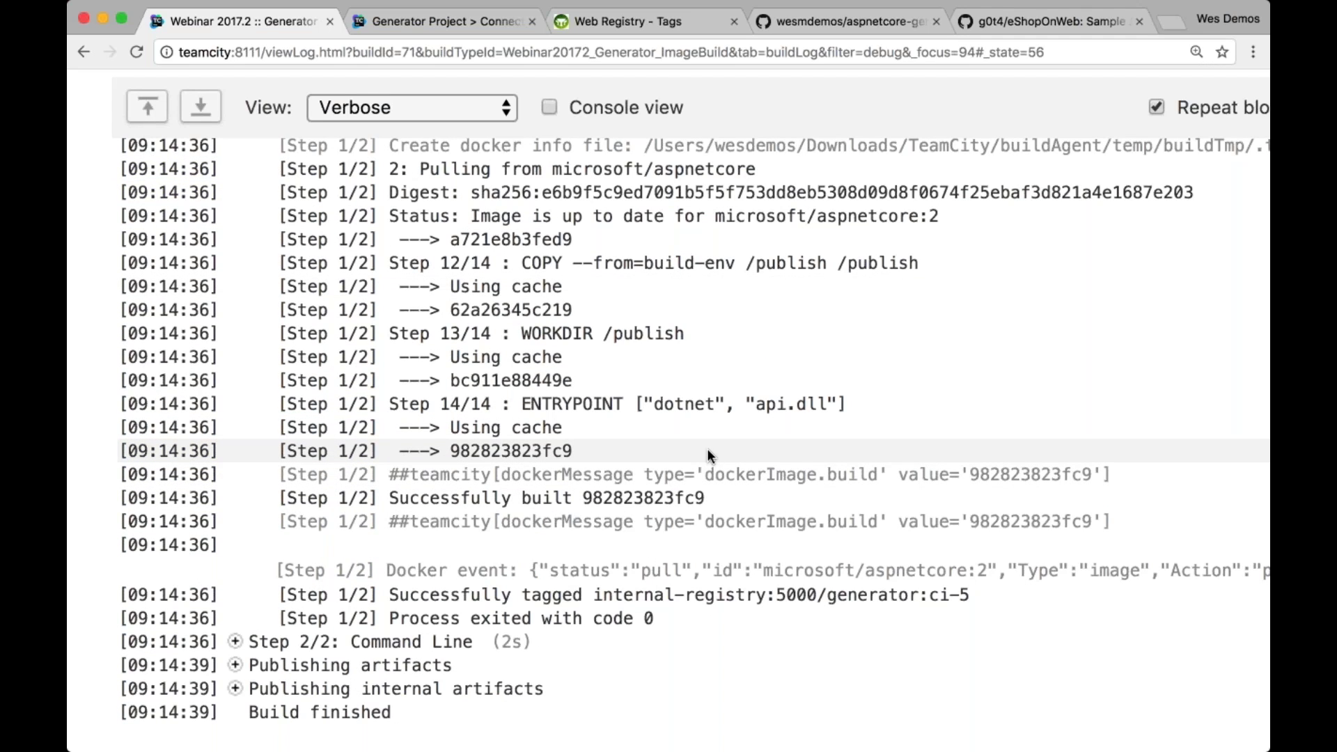
{"action": "scroll", "coordinate": [707, 451], "scroll_direction": "up", "scroll_amount": 1}
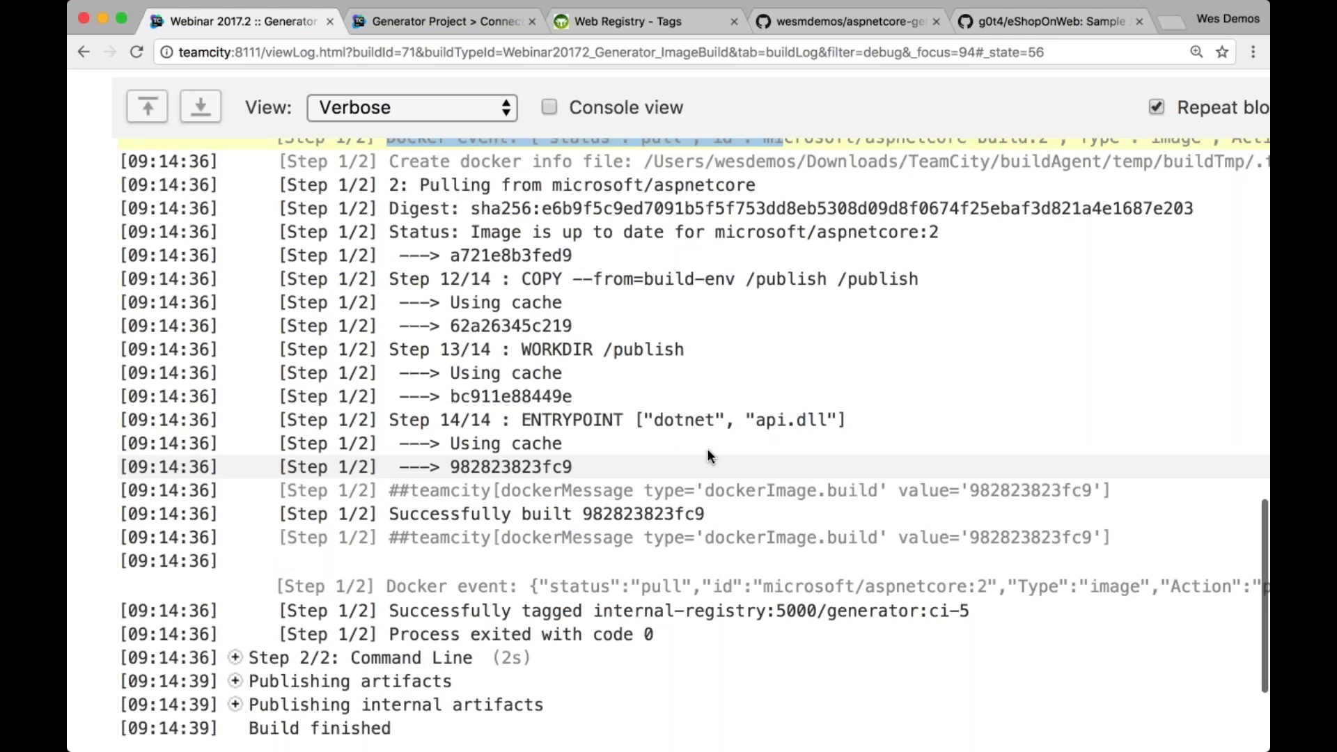
{"action": "scroll", "coordinate": [707, 451], "scroll_direction": "up", "scroll_amount": 2}
{"action": "scroll", "coordinate": [673, 469], "scroll_direction": "down", "scroll_amount": 1}
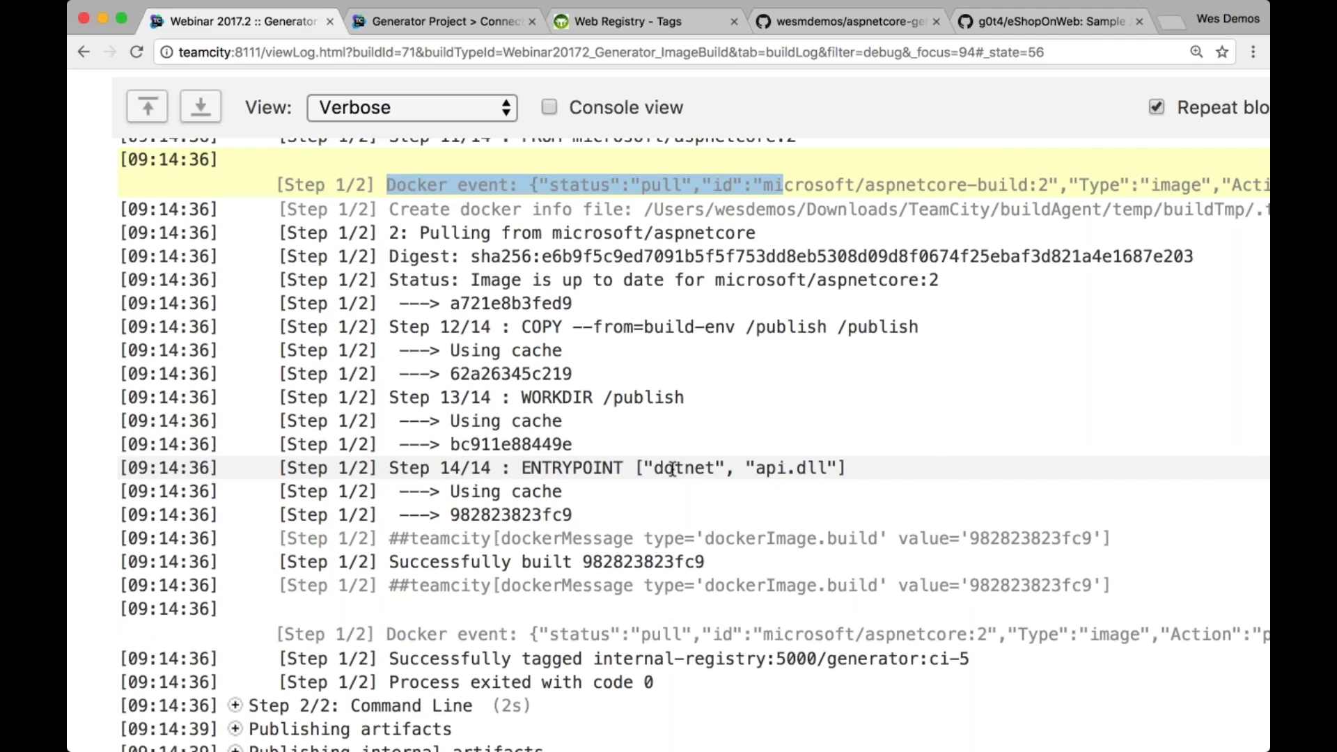
{"action": "scroll", "coordinate": [673, 469], "scroll_direction": "down", "scroll_amount": 5}
{"action": "left_click_drag", "start_coordinate": [379, 456], "coordinate": [863, 449]}
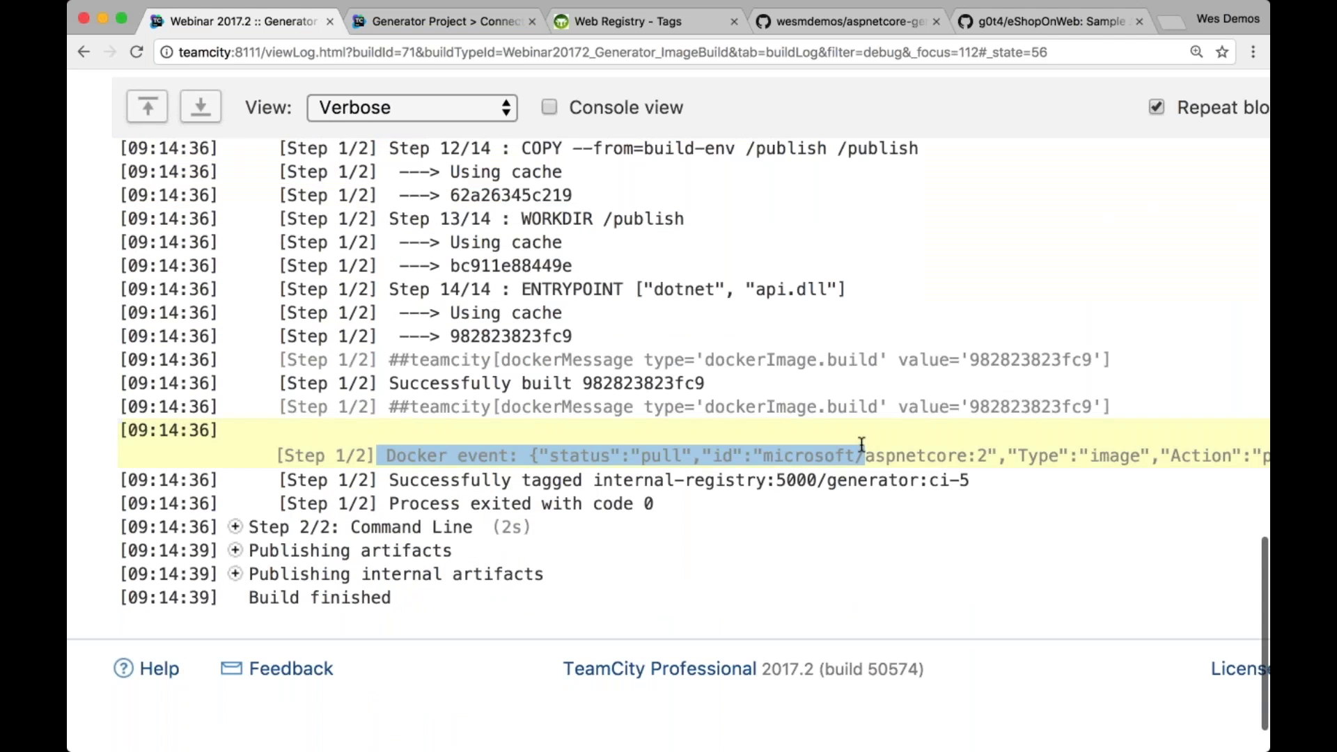
{"action": "scroll", "coordinate": [861, 445], "scroll_direction": "up", "scroll_amount": 3}
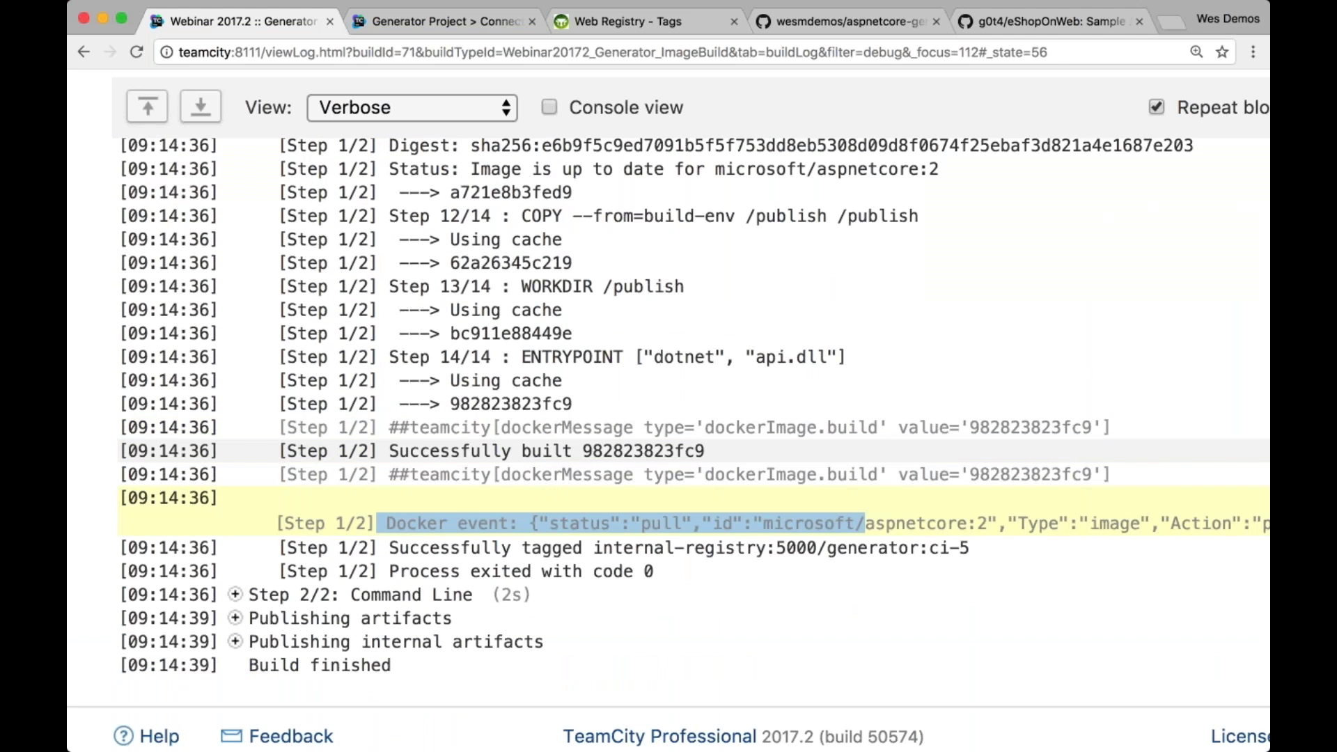
{"action": "scroll", "coordinate": [696, 445], "scroll_direction": "up", "scroll_amount": 10}
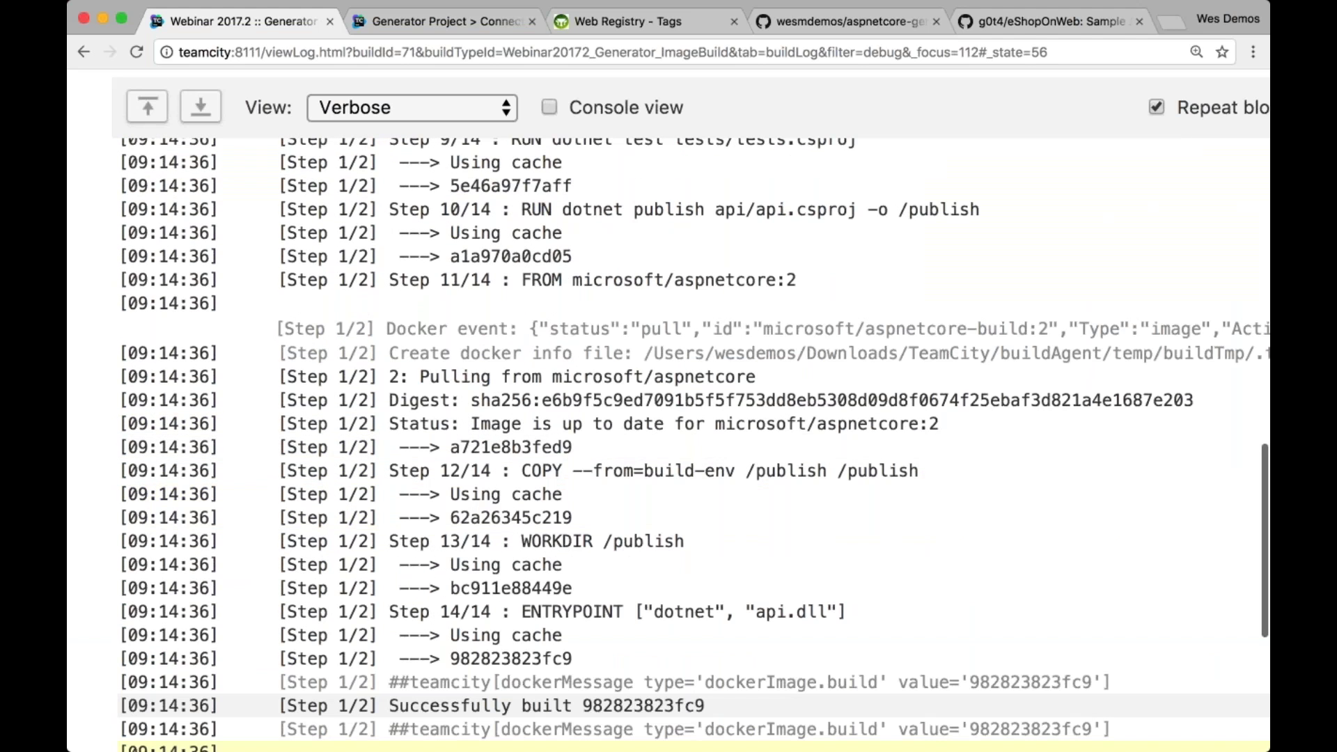
{"action": "scroll", "coordinate": [1093, 358], "scroll_direction": "up", "scroll_amount": 15}
{"action": "key", "text": "super+0"}
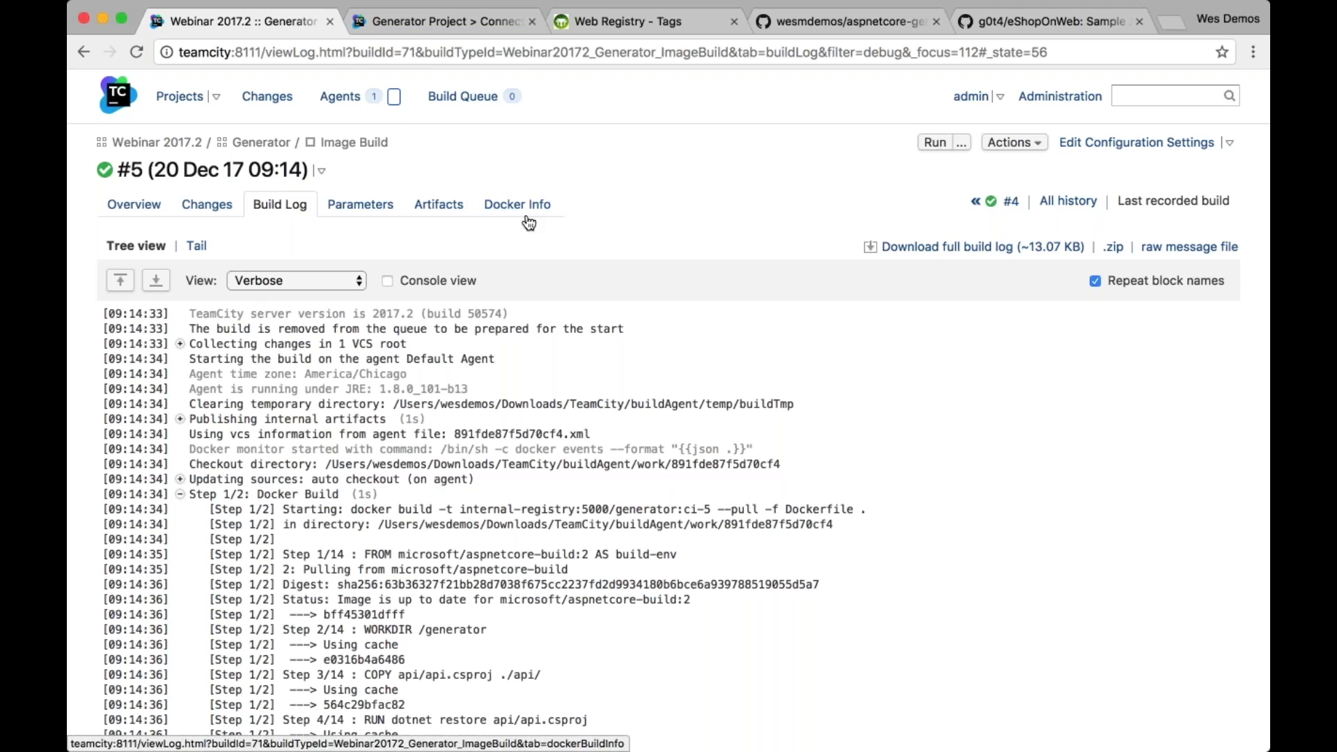
Show build #5's Docker Info events, highlight both image pulls, then switch to the Dockerfile in VS Code
{"action": "left_click", "coordinate": [1015, 201]}
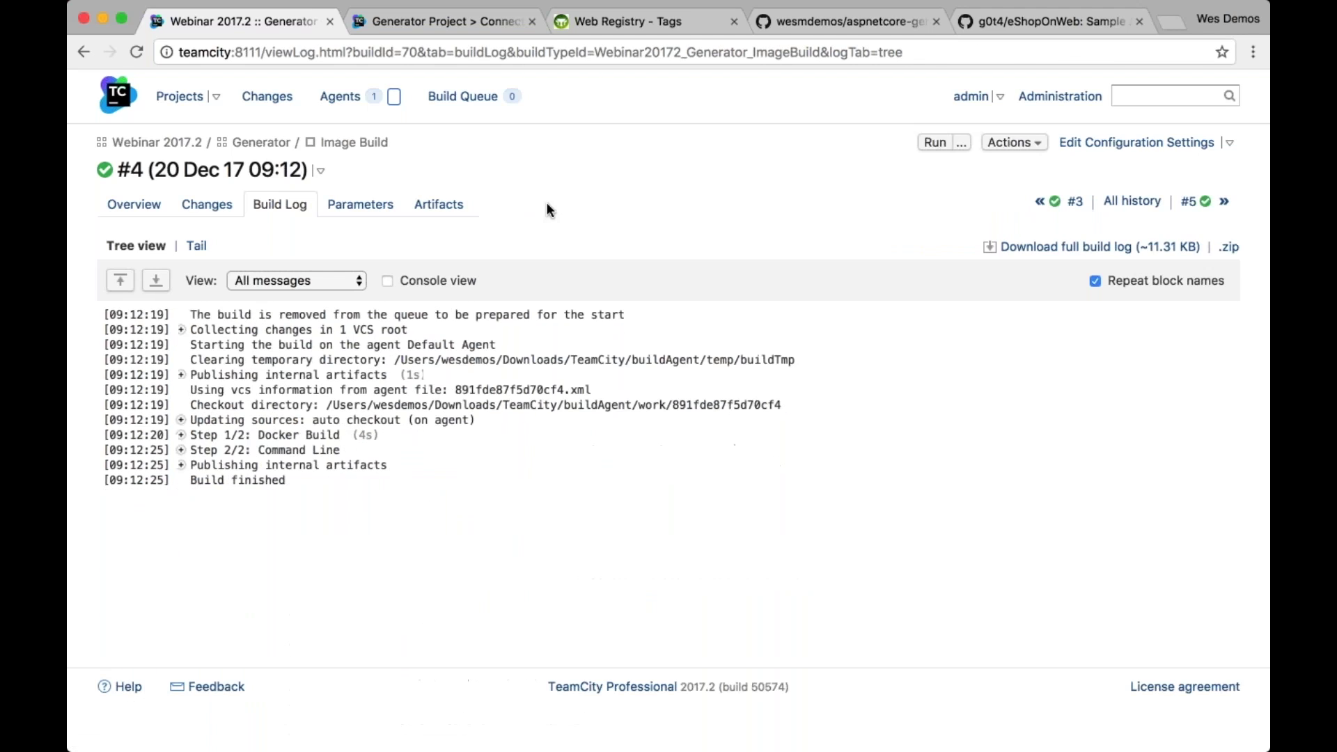
{"action": "left_click", "coordinate": [1197, 208]}
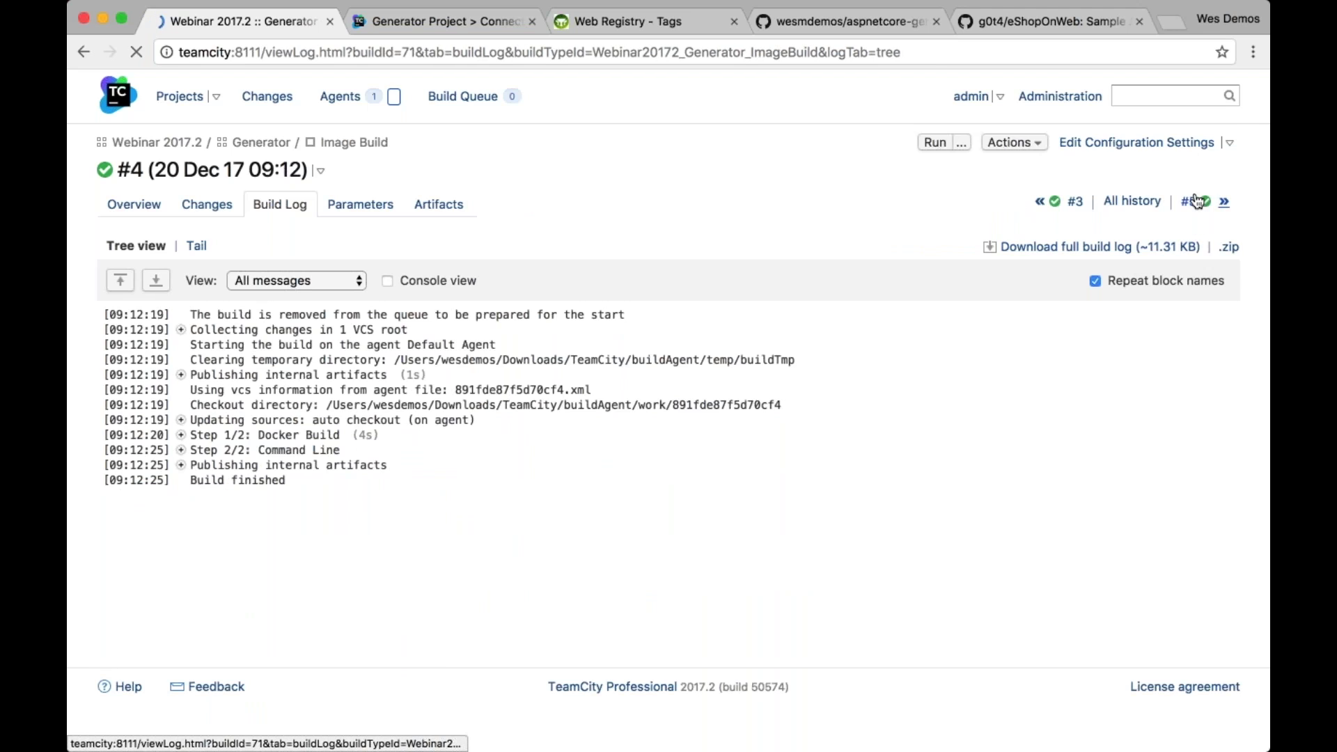
{"action": "left_click", "coordinate": [514, 206]}
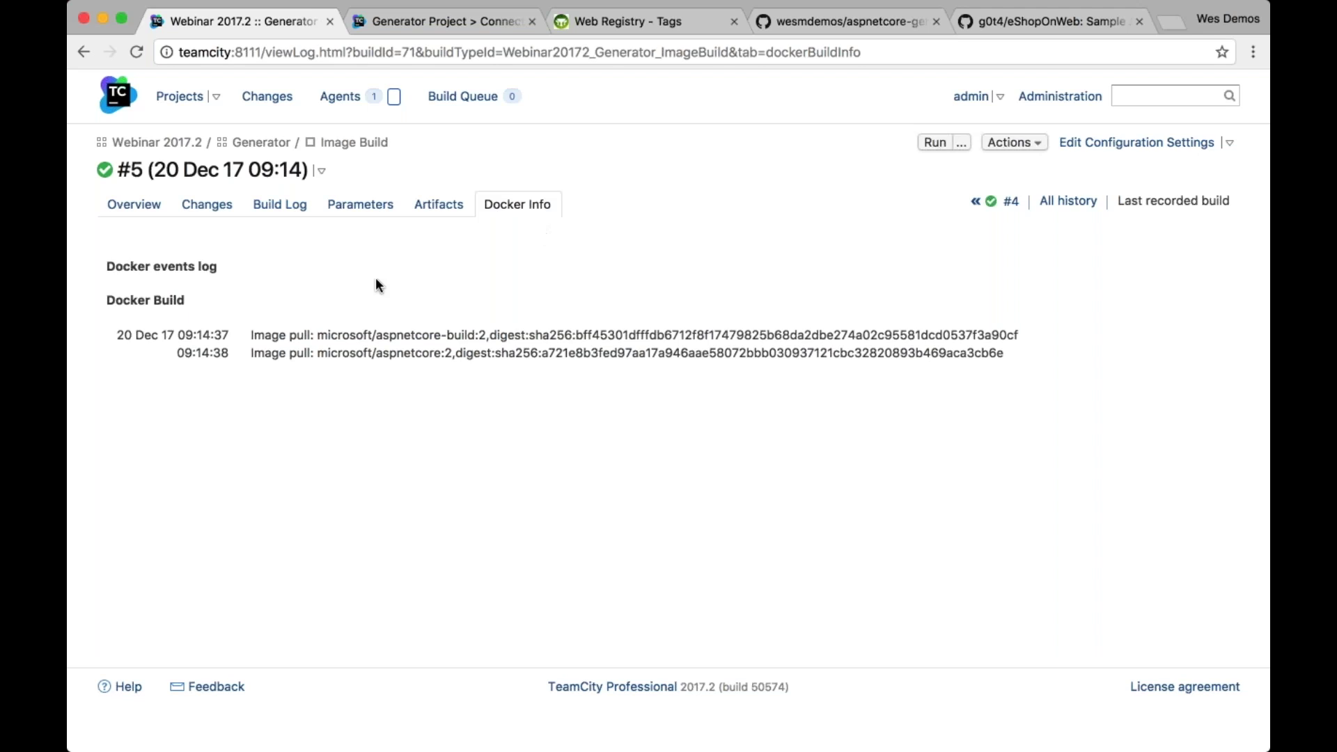
{"action": "left_click_drag", "start_coordinate": [117, 335], "coordinate": [1053, 398]}
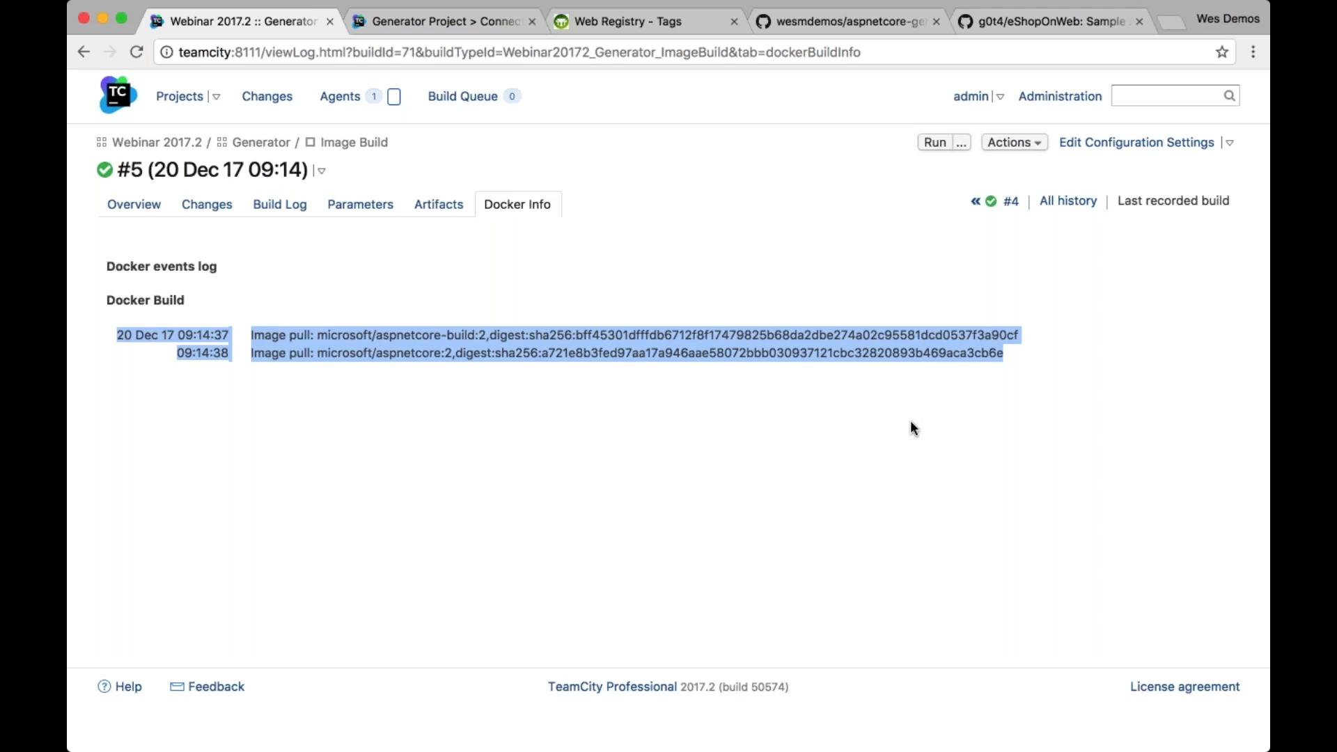
{"action": "key", "text": "super+Tab"}
{"action": "key", "text": "super+Tab"}
{"action": "key", "text": "super+Tab"}
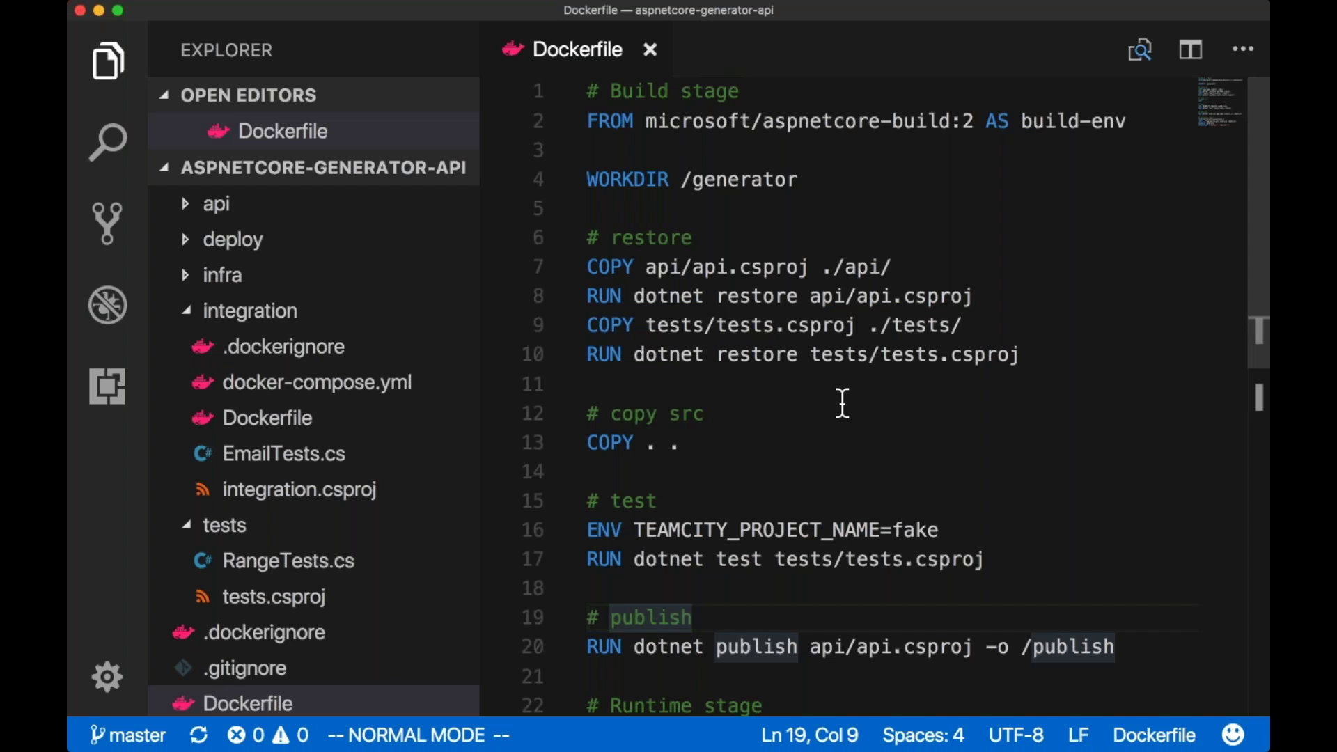
Switch from VS Code back to build #5's Docker events in TeamCity
{"action": "key", "text": "super+Tab"}
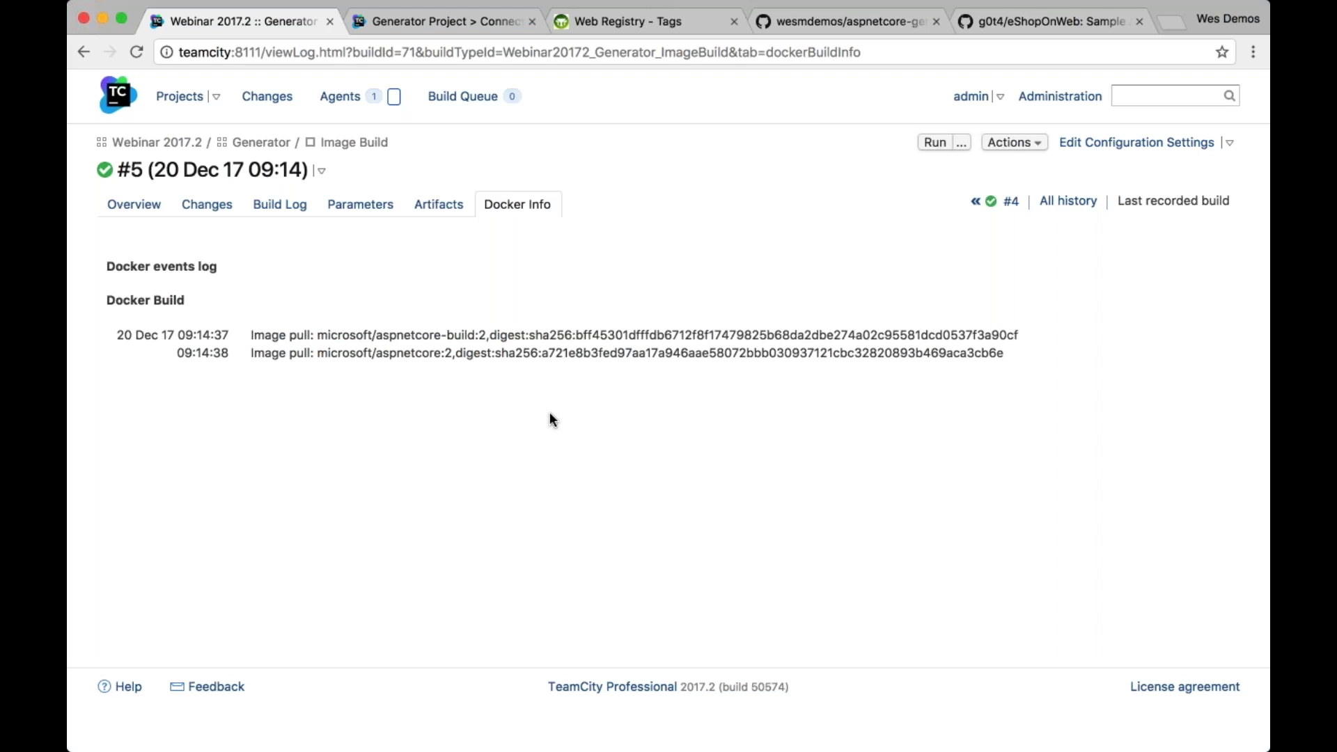
Open Image Build's Docker Build step with its advanced options shown, then go to General Settings
{"action": "left_click", "coordinate": [1136, 142]}
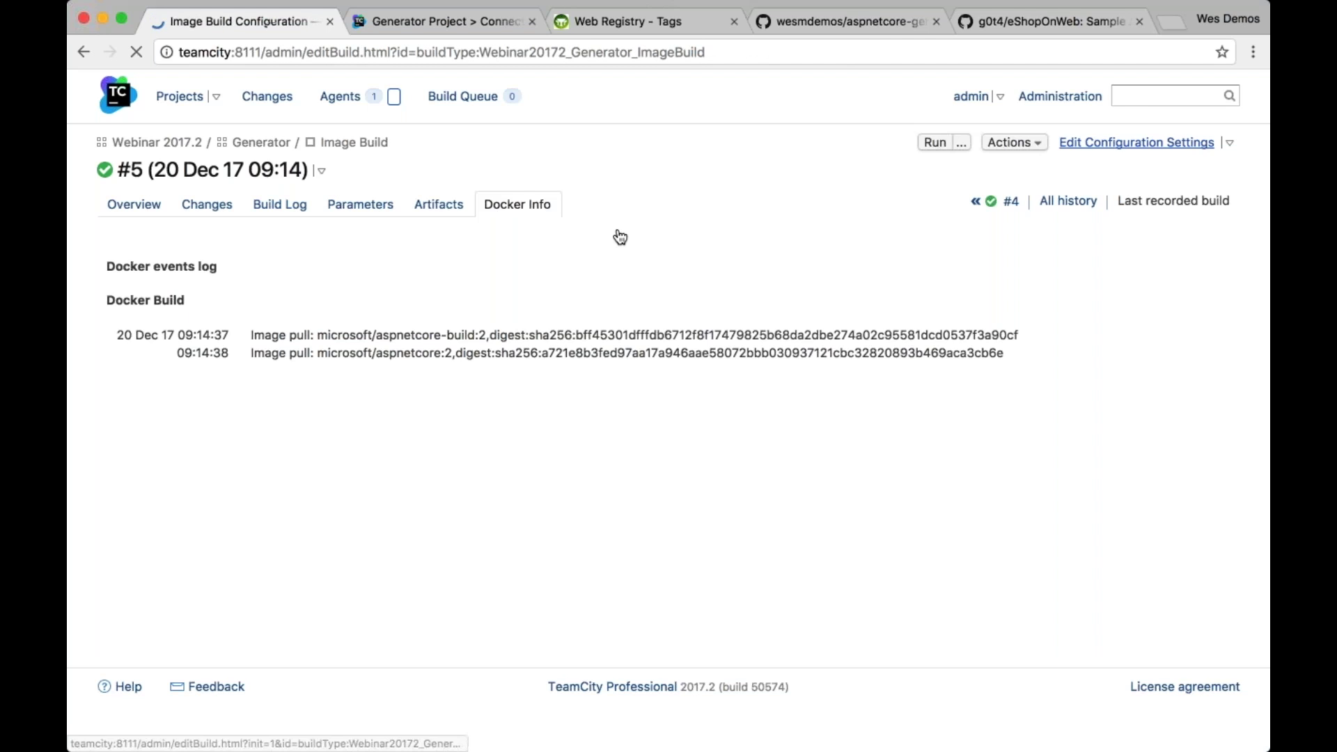
{"action": "left_click", "coordinate": [140, 274]}
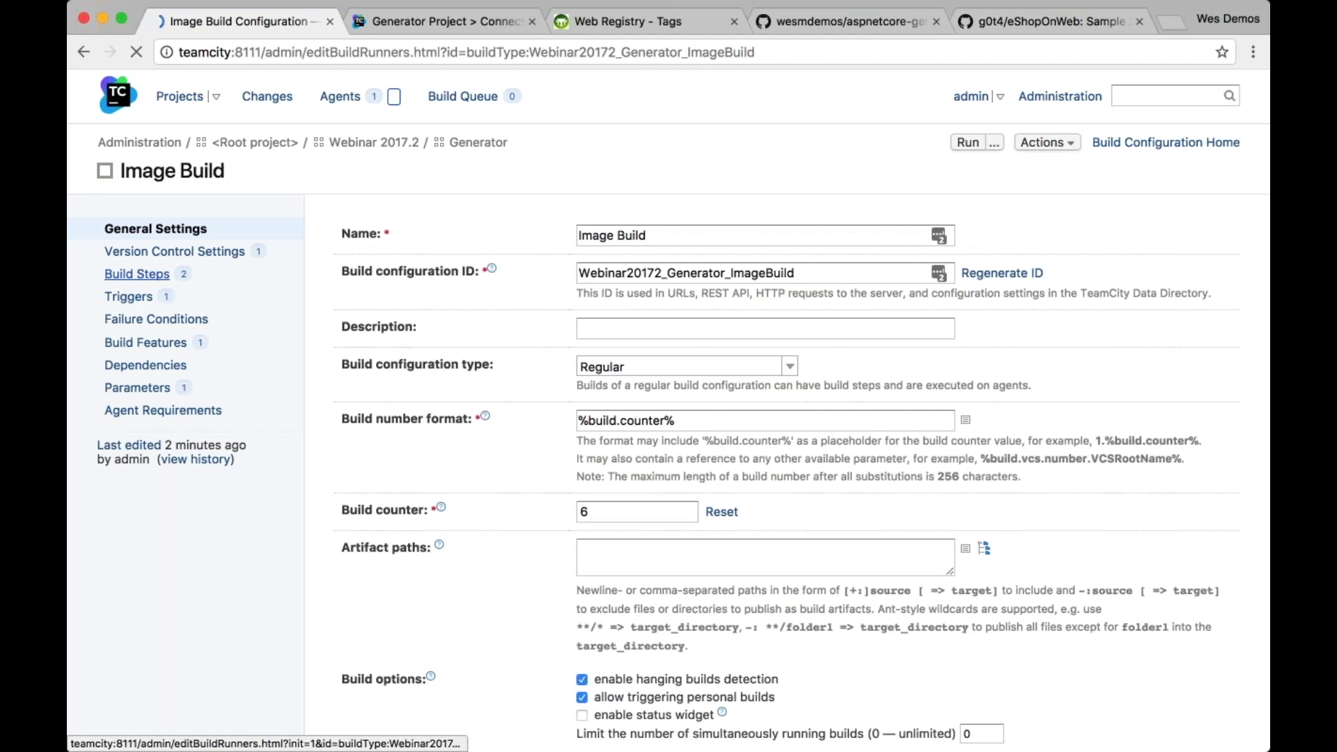
{"action": "left_click", "coordinate": [572, 380]}
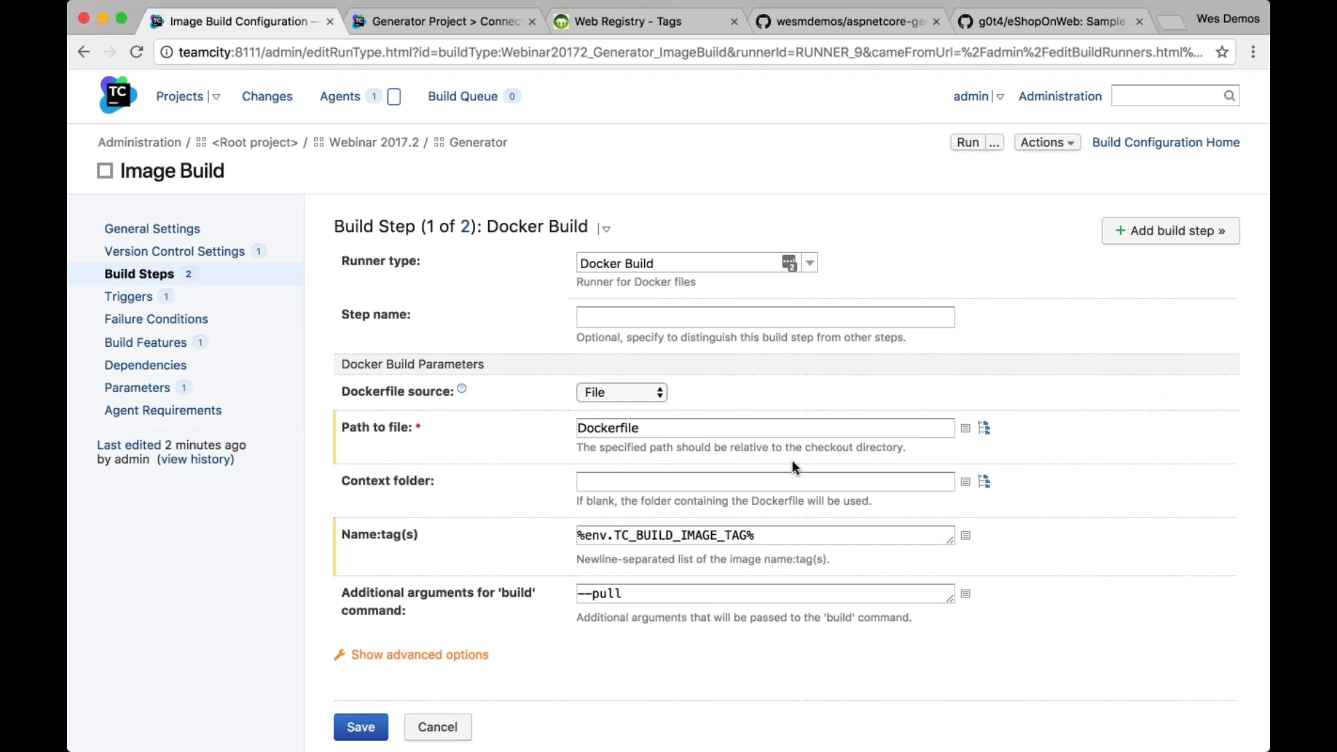
{"action": "scroll", "coordinate": [791, 459], "scroll_direction": "down", "scroll_amount": 3}
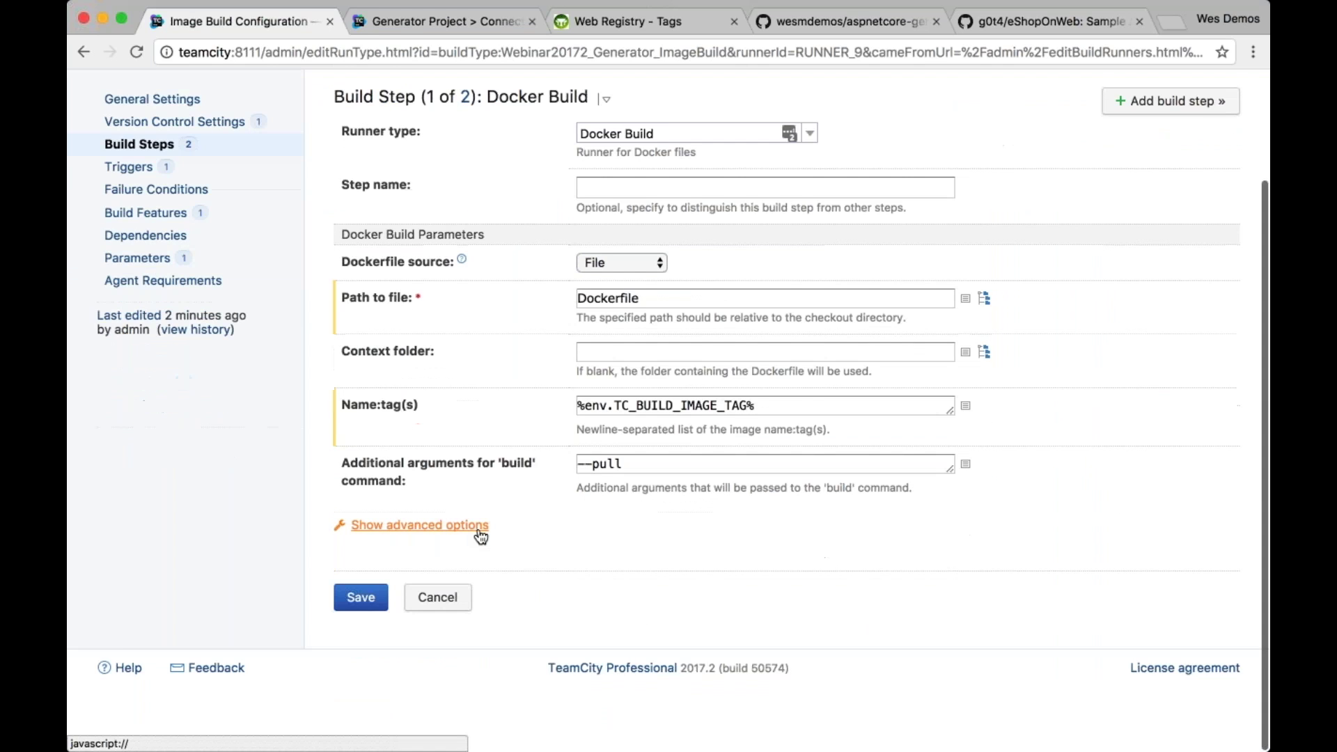
{"action": "left_click", "coordinate": [473, 527]}
{"action": "scroll", "coordinate": [877, 448], "scroll_direction": "up", "scroll_amount": 3}
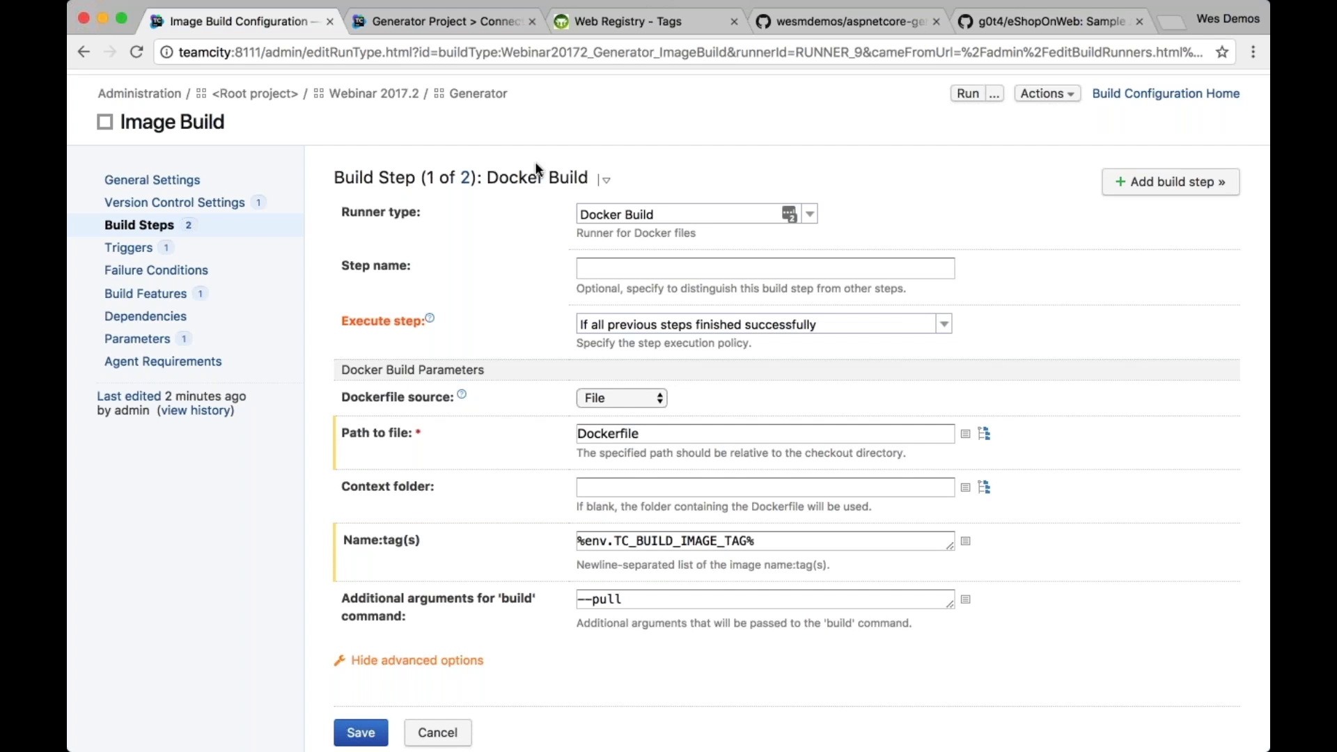
{"action": "left_click", "coordinate": [175, 181]}
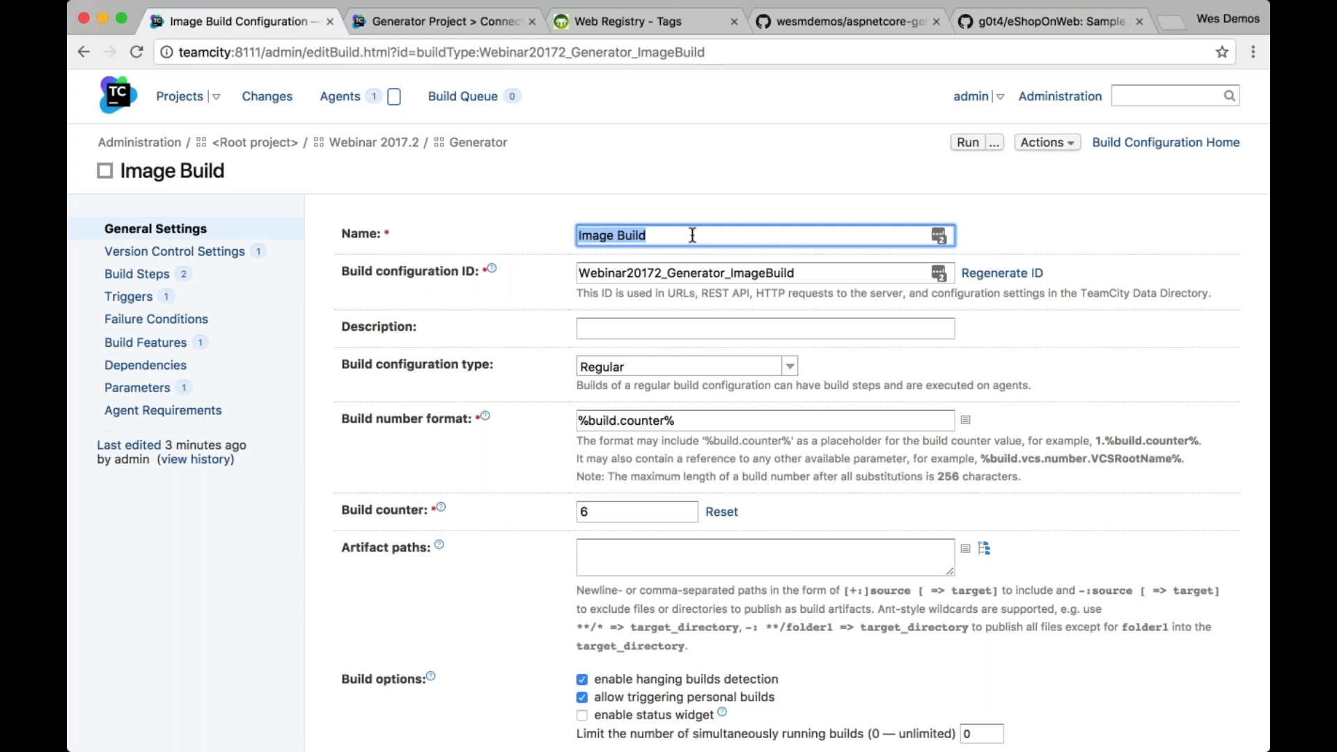
{"action": "left_click", "coordinate": [603, 235]}
{"action": "double_click", "coordinate": [603, 235]}
{"action": "type", "text": "Z"}
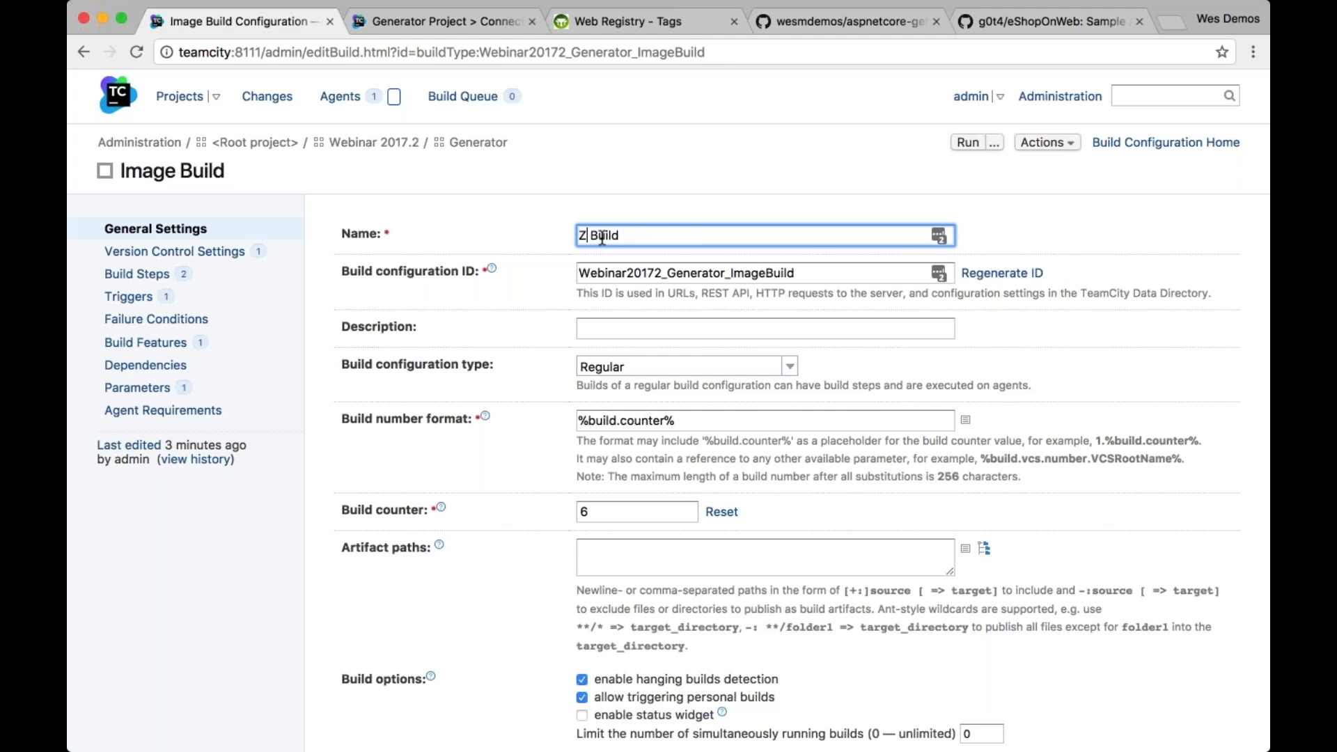
{"action": "type", "text": "ip"}
{"action": "key", "text": "BackSpace"}
{"action": "key", "text": "BackSpace"}
{"action": "key", "text": "super+z"}
{"action": "key", "text": "super+z"}
{"action": "left_click", "coordinate": [719, 142]}
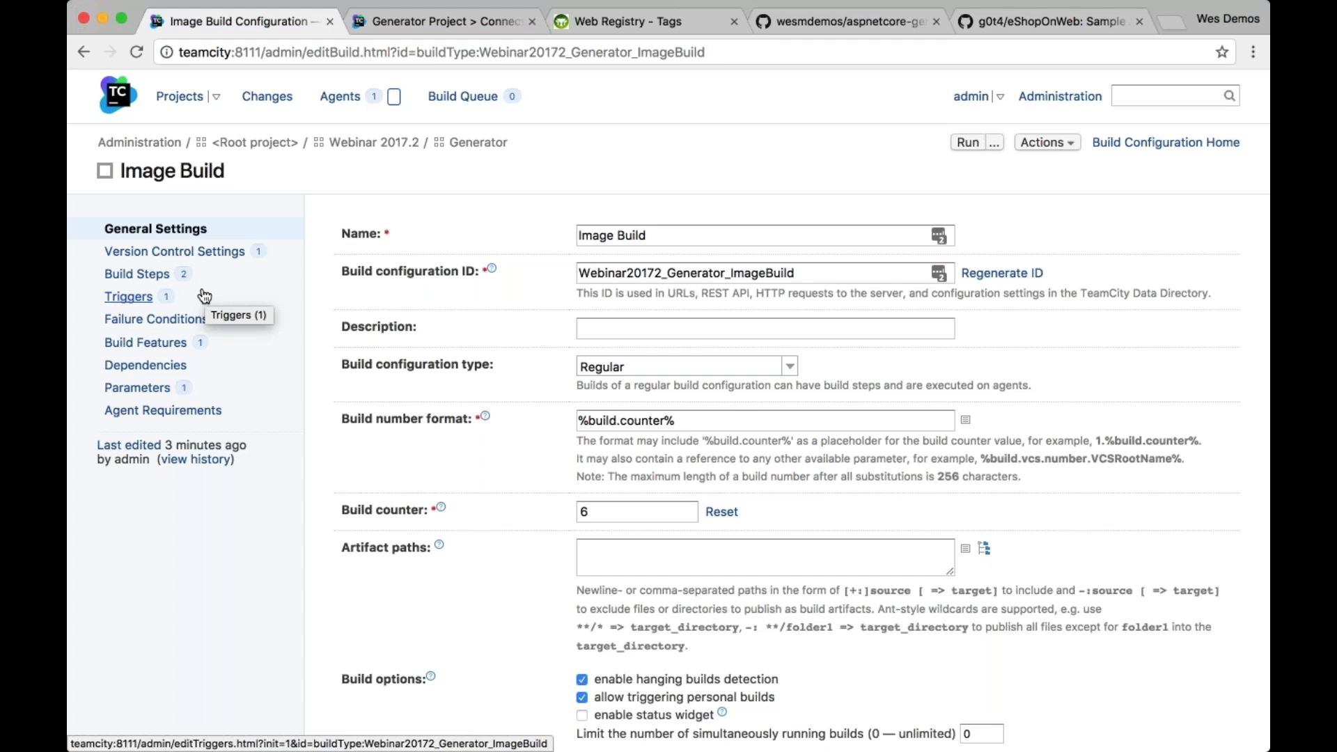
Reopen Image Build's Docker Build step and highlight the note on newline-separated image name:tags
{"action": "left_click", "coordinate": [157, 277]}
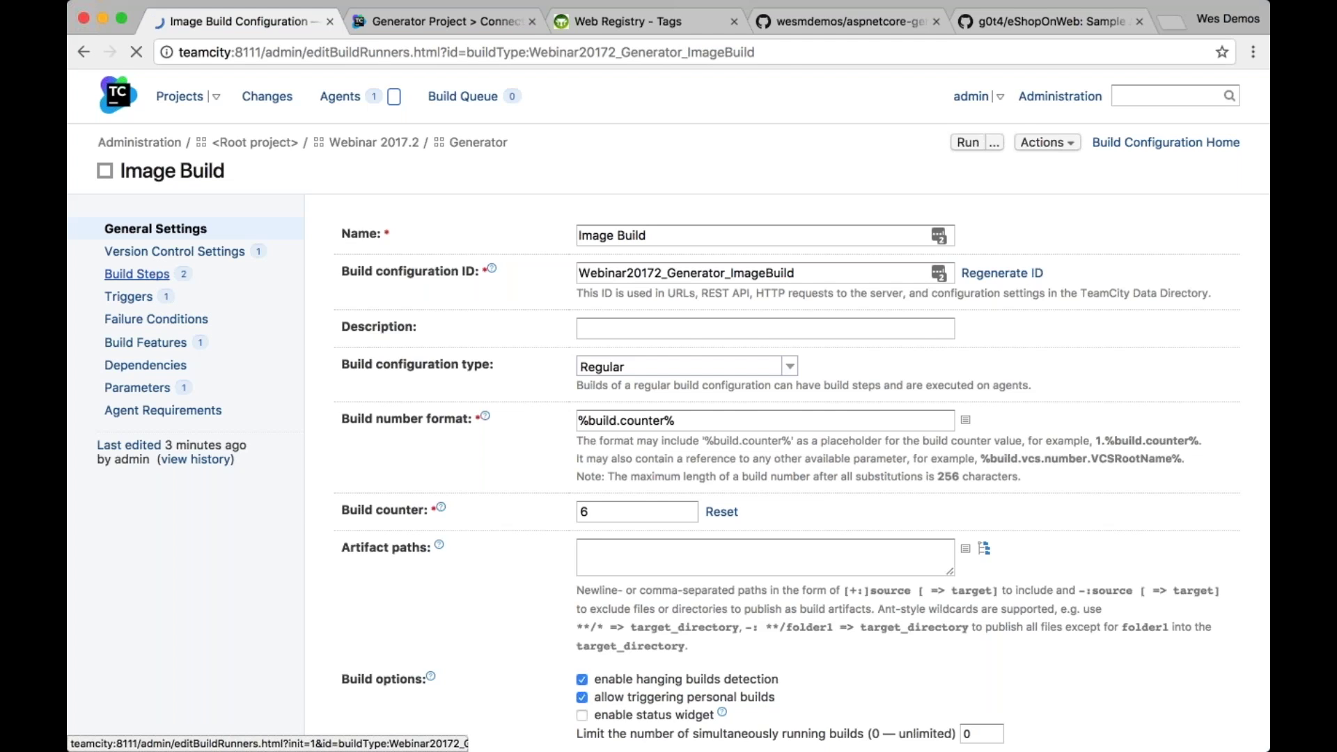
{"action": "left_click", "coordinate": [603, 383]}
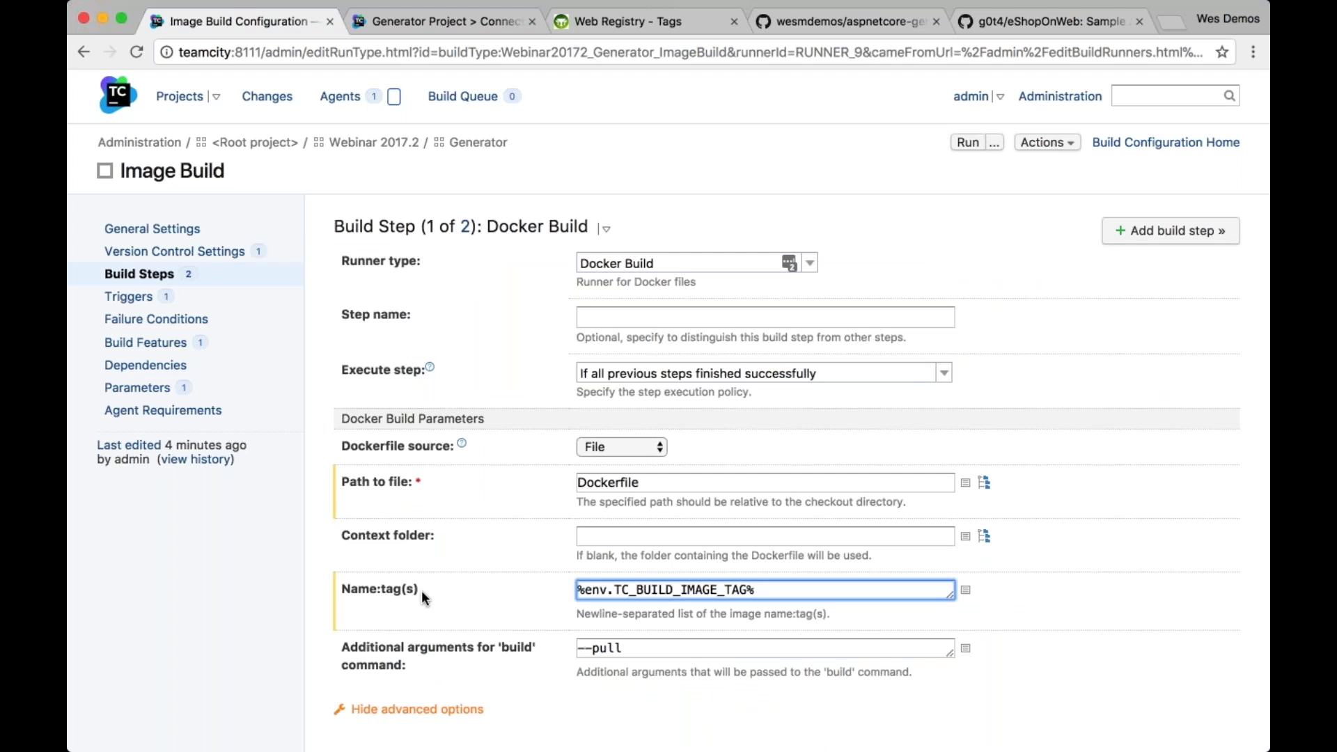
{"action": "left_click_drag", "start_coordinate": [573, 612], "coordinate": [832, 612]}
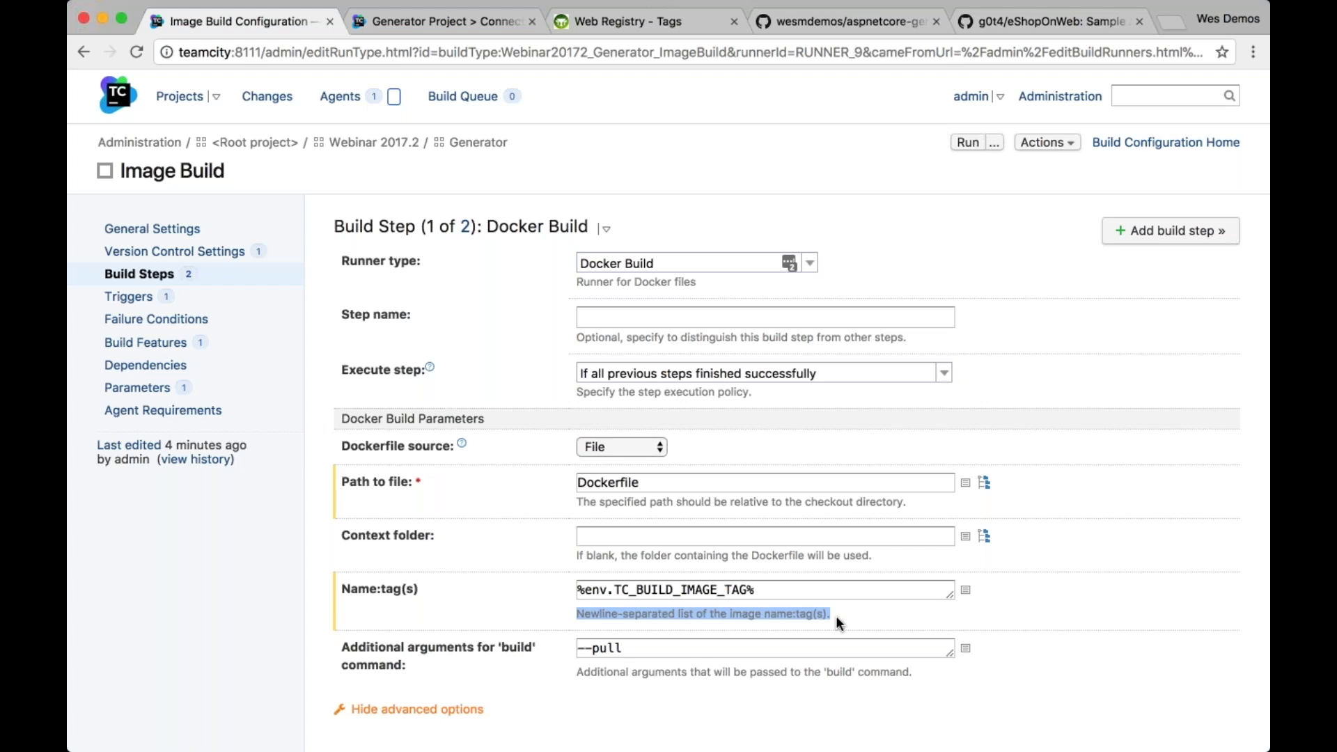
{"action": "key", "text": "super+Tab"}
{"action": "key", "text": "super+Tab"}
{"action": "key", "text": "super+Tab"}
{"action": "key", "text": "super+Tab"}
{"action": "key", "text": "super+Tab"}
{"action": "key", "text": "super+Tab"}
{"action": "key", "text": "super+Tab"}
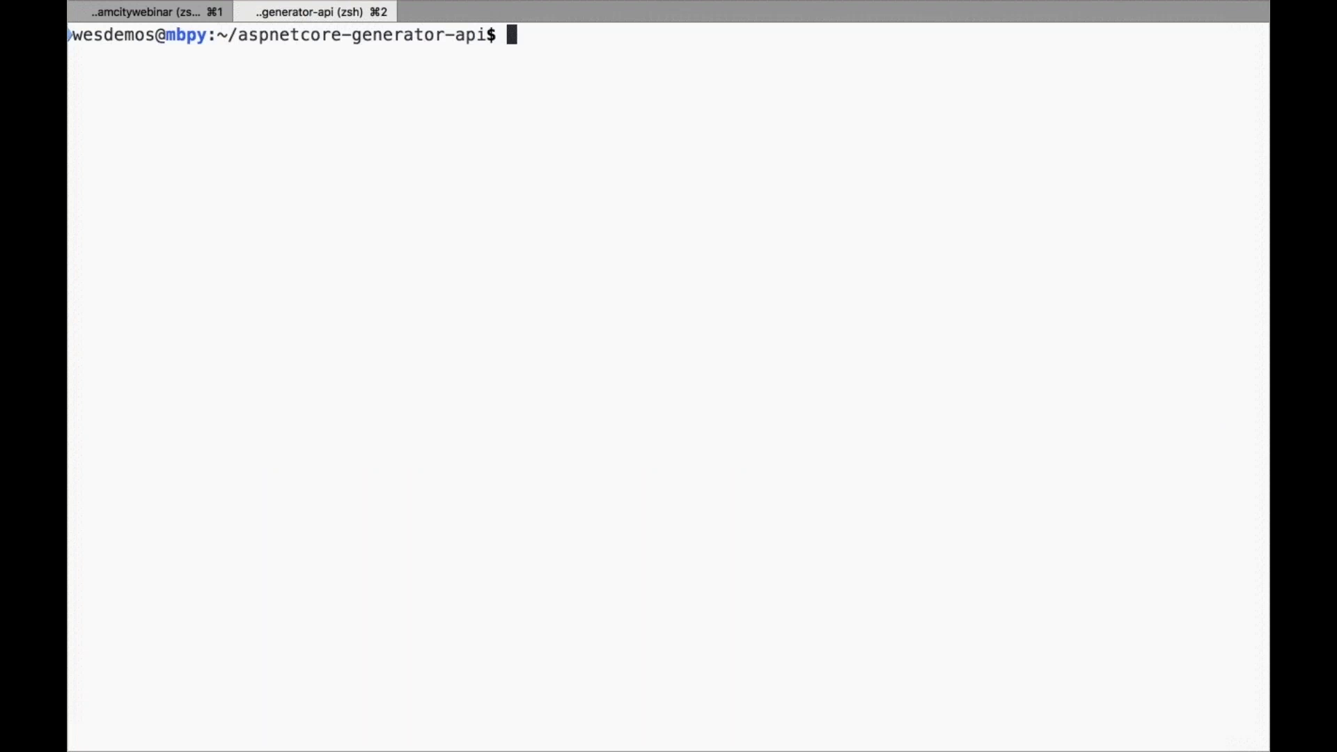
Run docker image ls internal-registry:5000/generator to list the generator images
{"action": "type", "text": "docker image ls "}
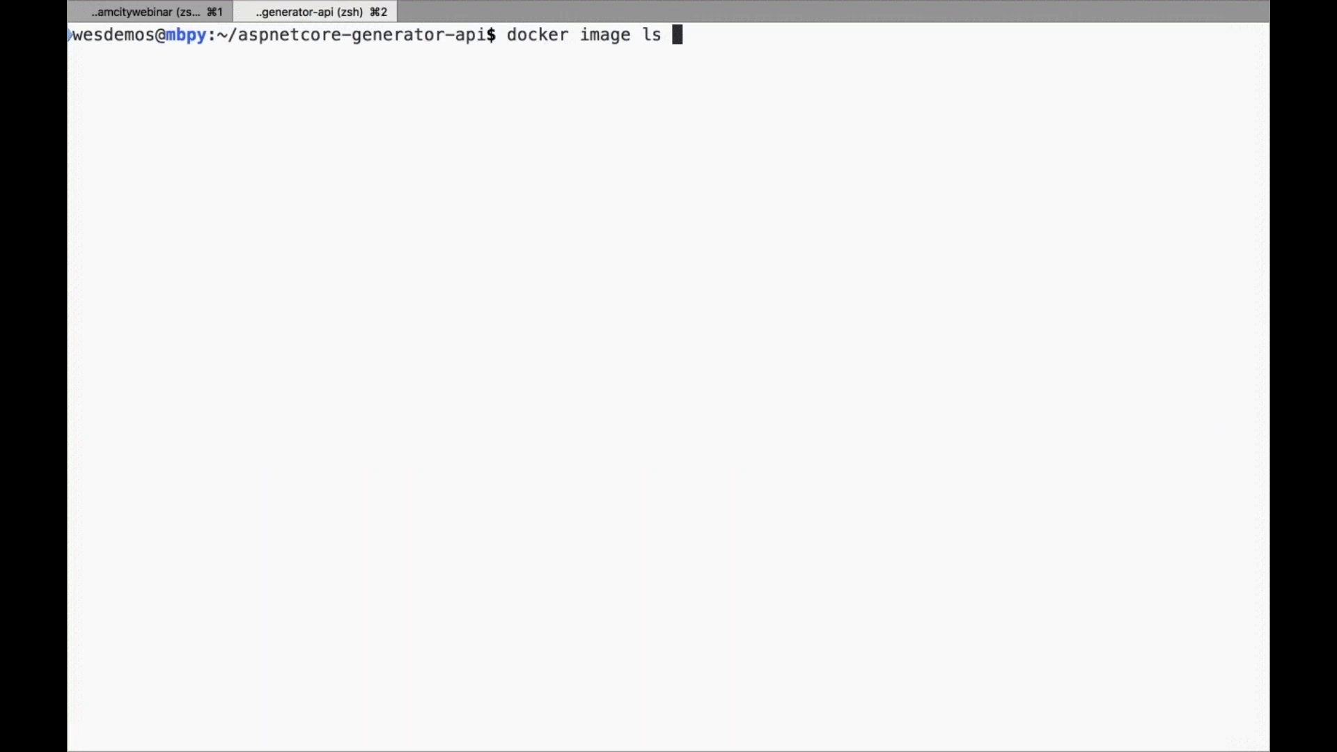
{"action": "type", "text": "gene"}
{"action": "key", "text": "BackSpace"}
{"action": "key", "text": "BackSpace"}
{"action": "key", "text": "BackSpace"}
{"action": "key", "text": "BackSpace"}
{"action": "type", "text": "internal0-r"}
{"action": "key", "text": "BackSpace"}
{"action": "key", "text": "BackSpace"}
{"action": "key", "text": "BackSpace"}
{"action": "type", "text": "-registry:5000"}
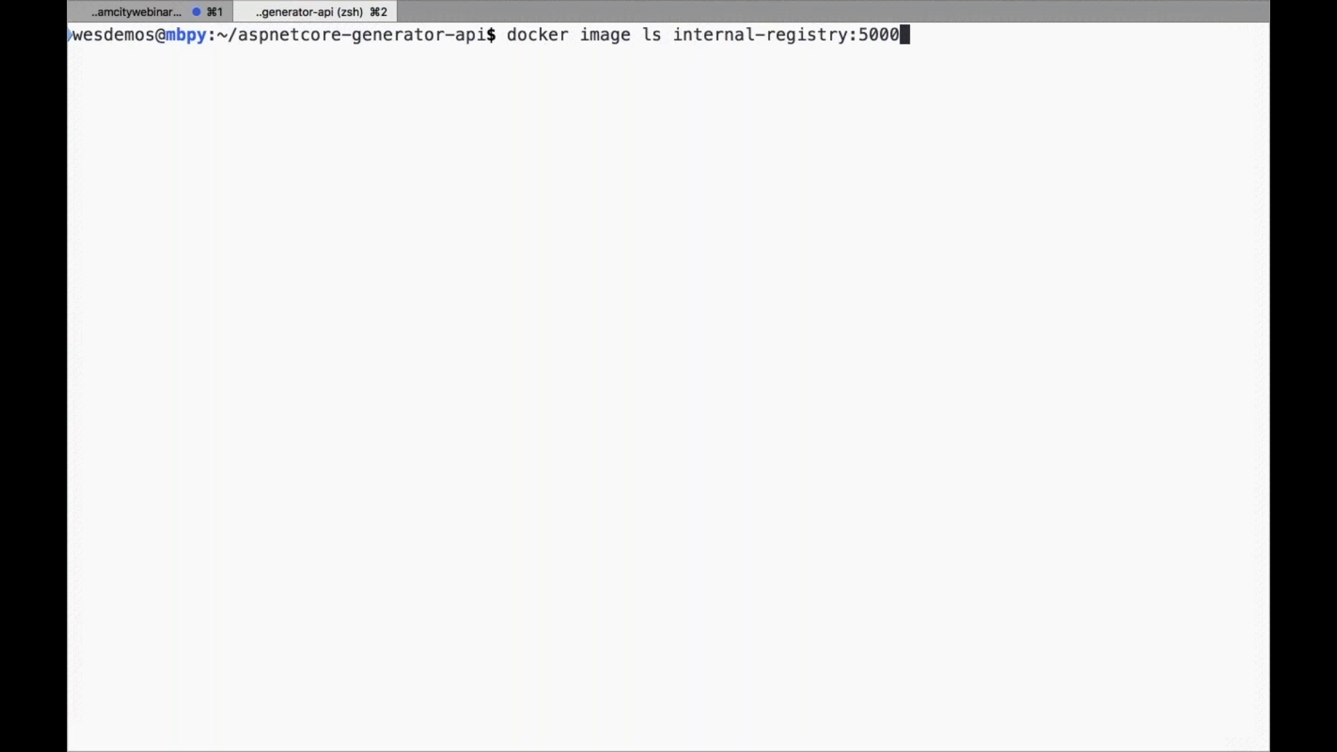
{"action": "type", "text": "/generator"}
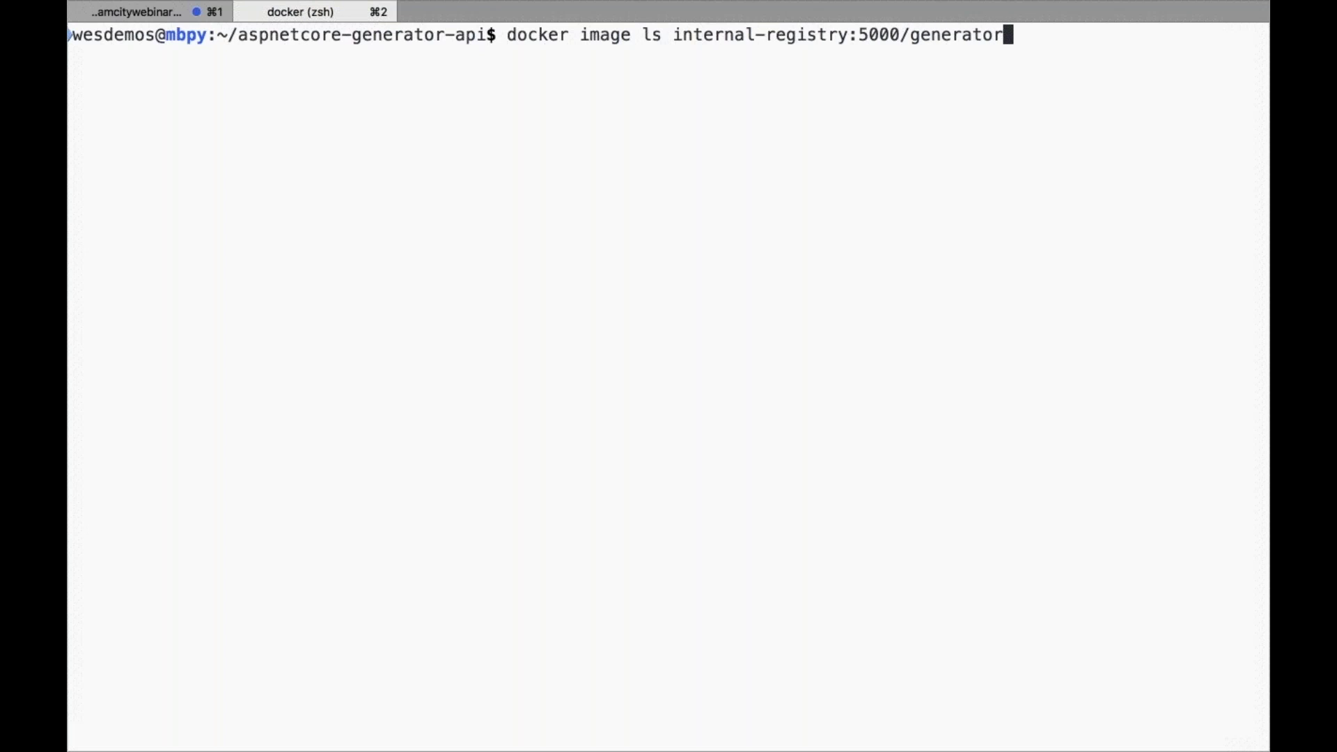
{"action": "key", "text": "Return"}
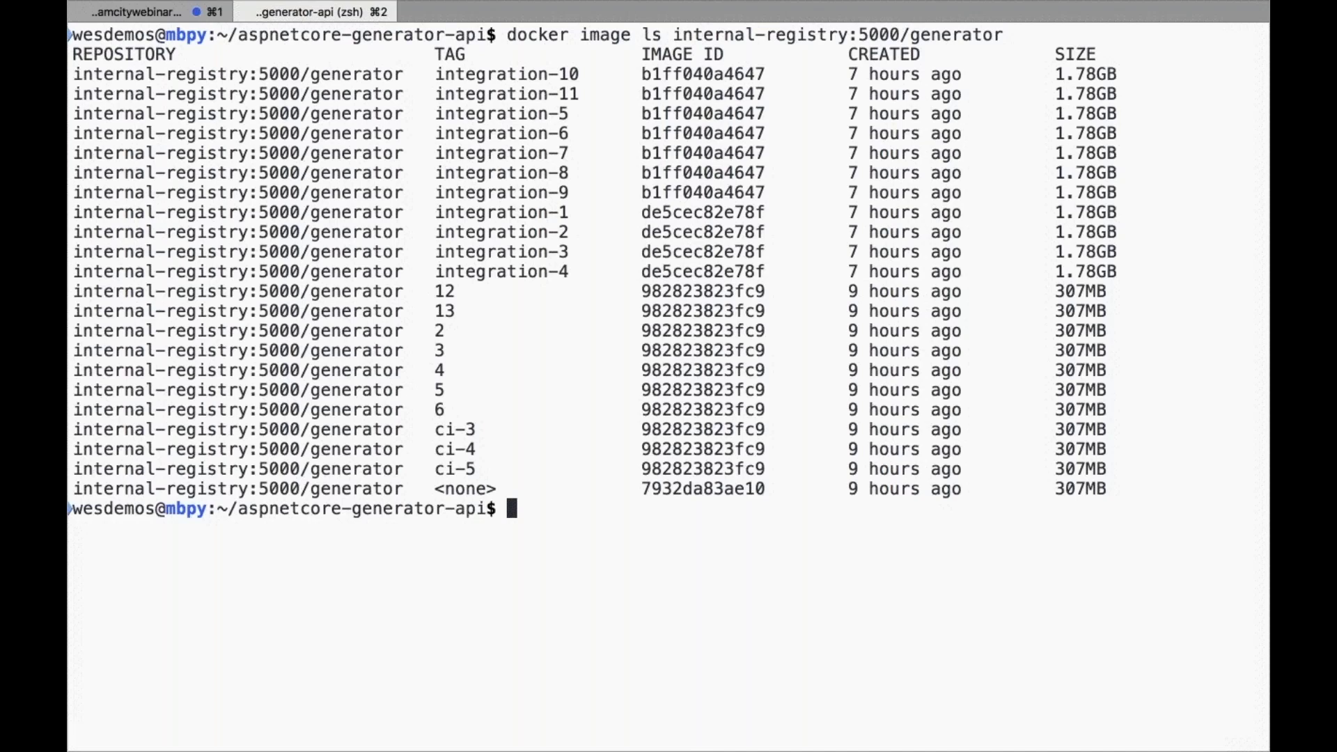
Highlight the ci-3 tag and its creation time of 9 hours ago
{"action": "left_click_drag", "start_coordinate": [435, 429], "coordinate": [481, 428]}
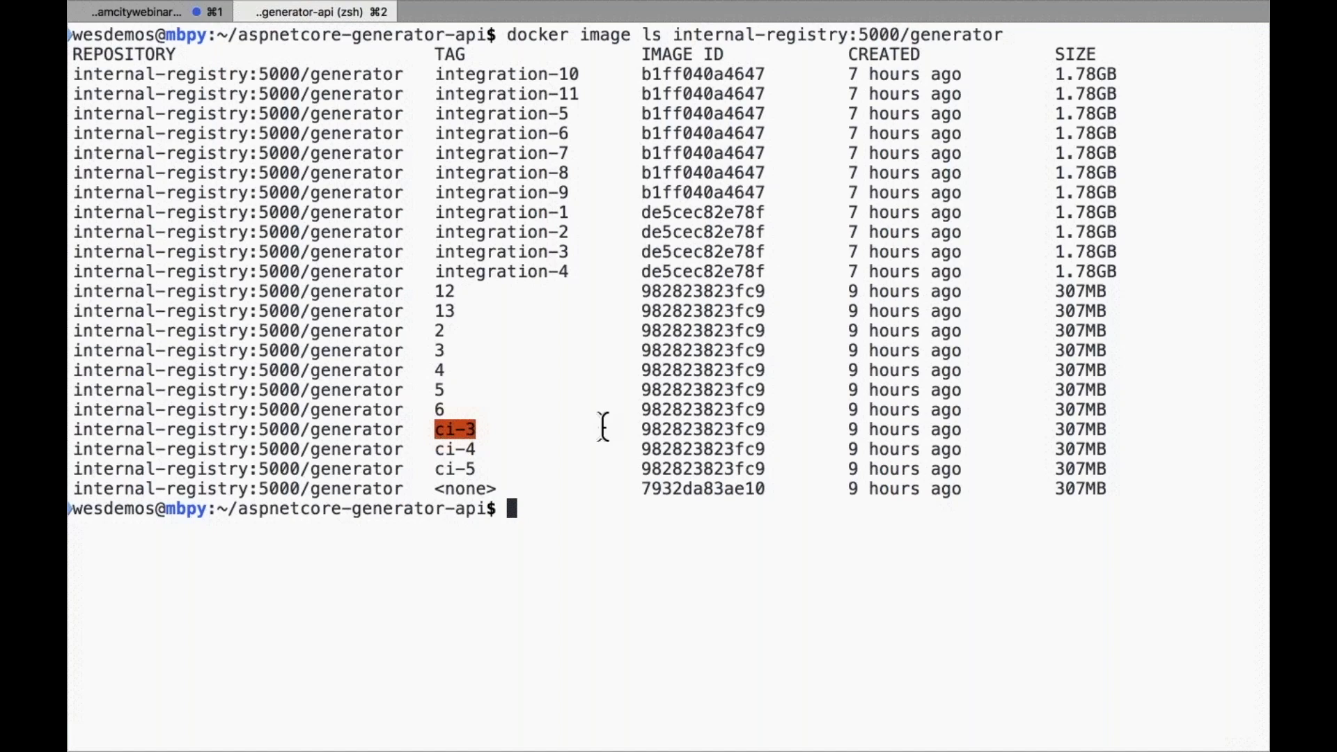
{"action": "left_click", "coordinate": [869, 431]}
{"action": "left_click_drag", "start_coordinate": [849, 430], "coordinate": [951, 430]}
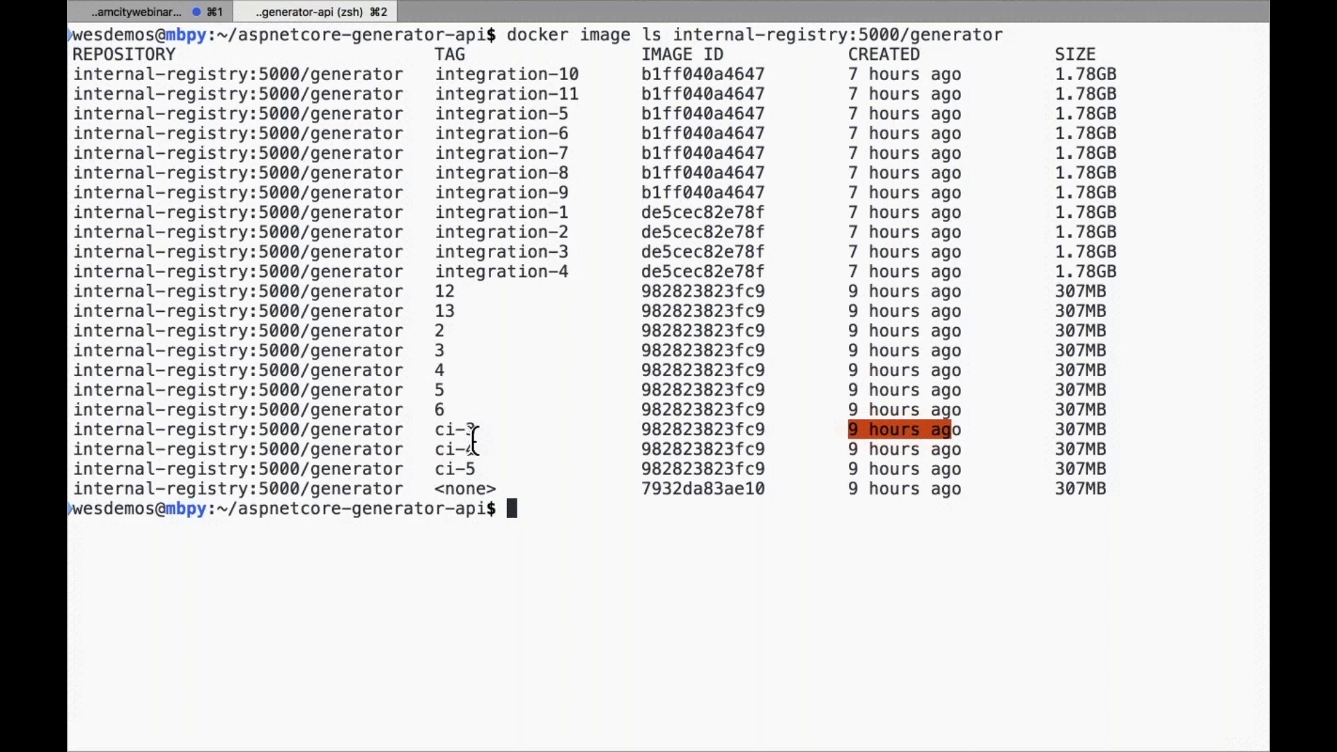
Reload the registry tags page, dismiss its translate offer, and return to the Image Build configuration
{"action": "key", "text": "super+Tab"}
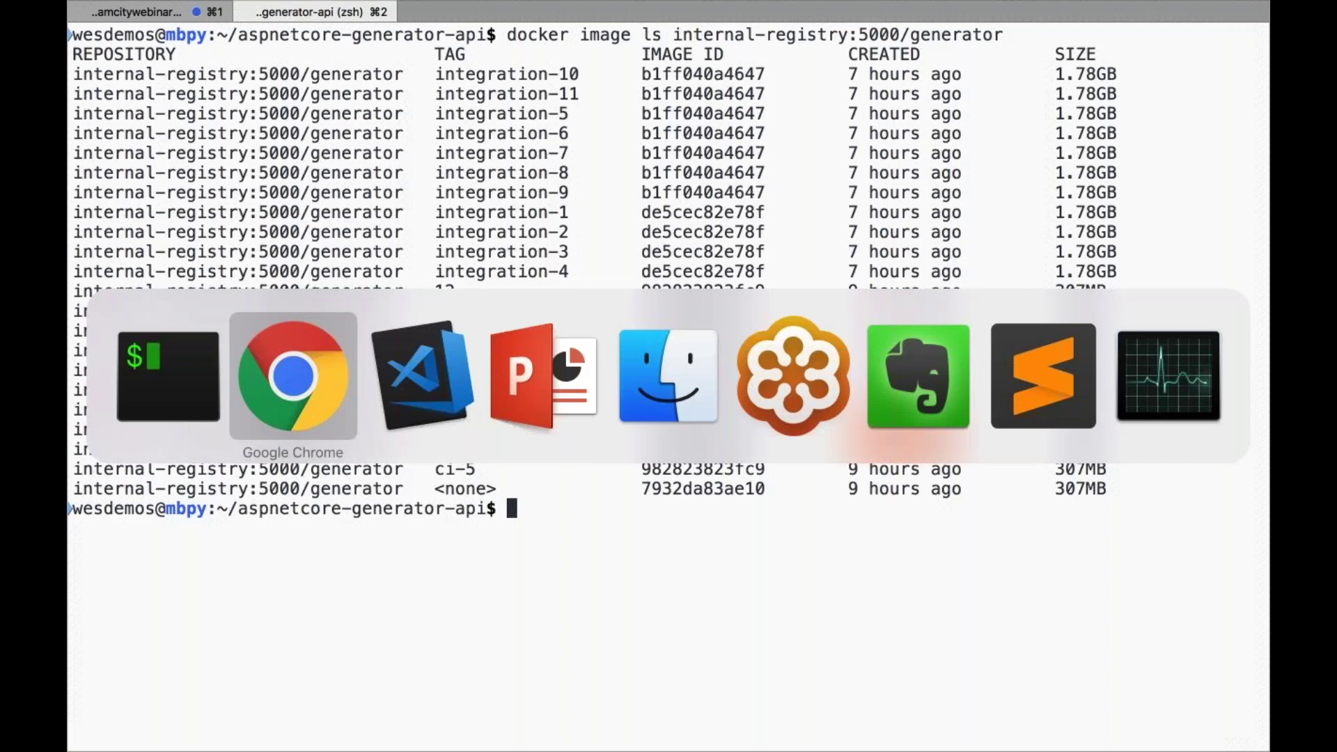
{"action": "key", "text": "super+r"}
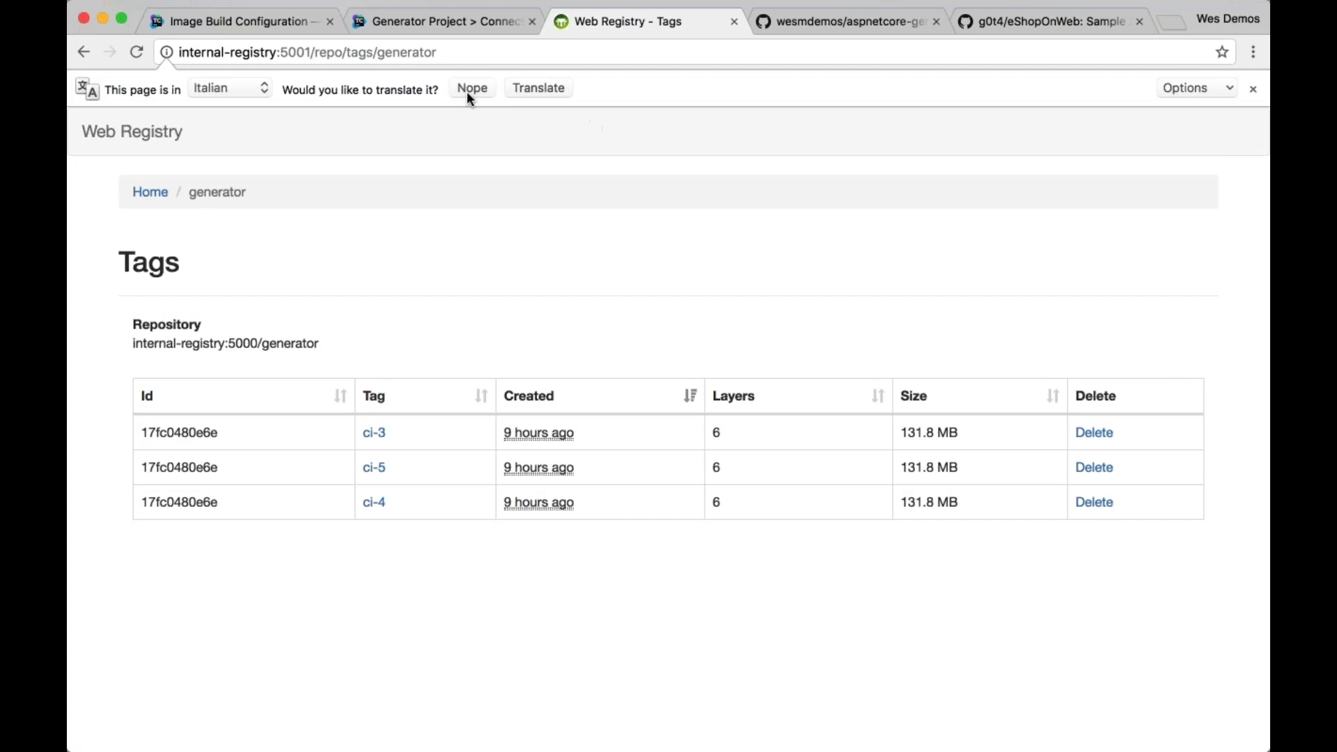
{"action": "left_click", "coordinate": [1155, 83]}
{"action": "left_click", "coordinate": [520, 169]}
{"action": "key", "text": "super+1"}
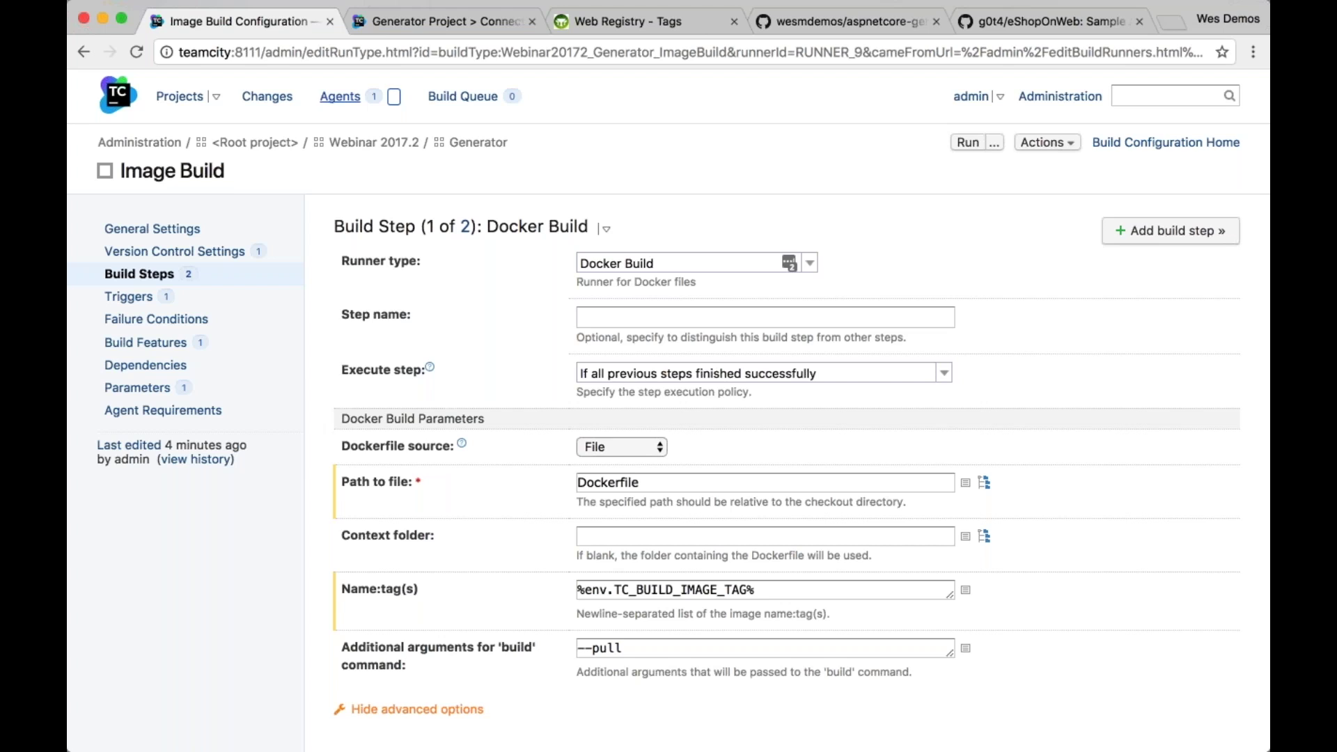
{"action": "left_click", "coordinate": [340, 96]}
Close the Generator connections tab and view Default Agent's compatible configurations, expanding Webinar 2017.2 :: Generator
{"action": "left_click", "coordinate": [534, 21]}
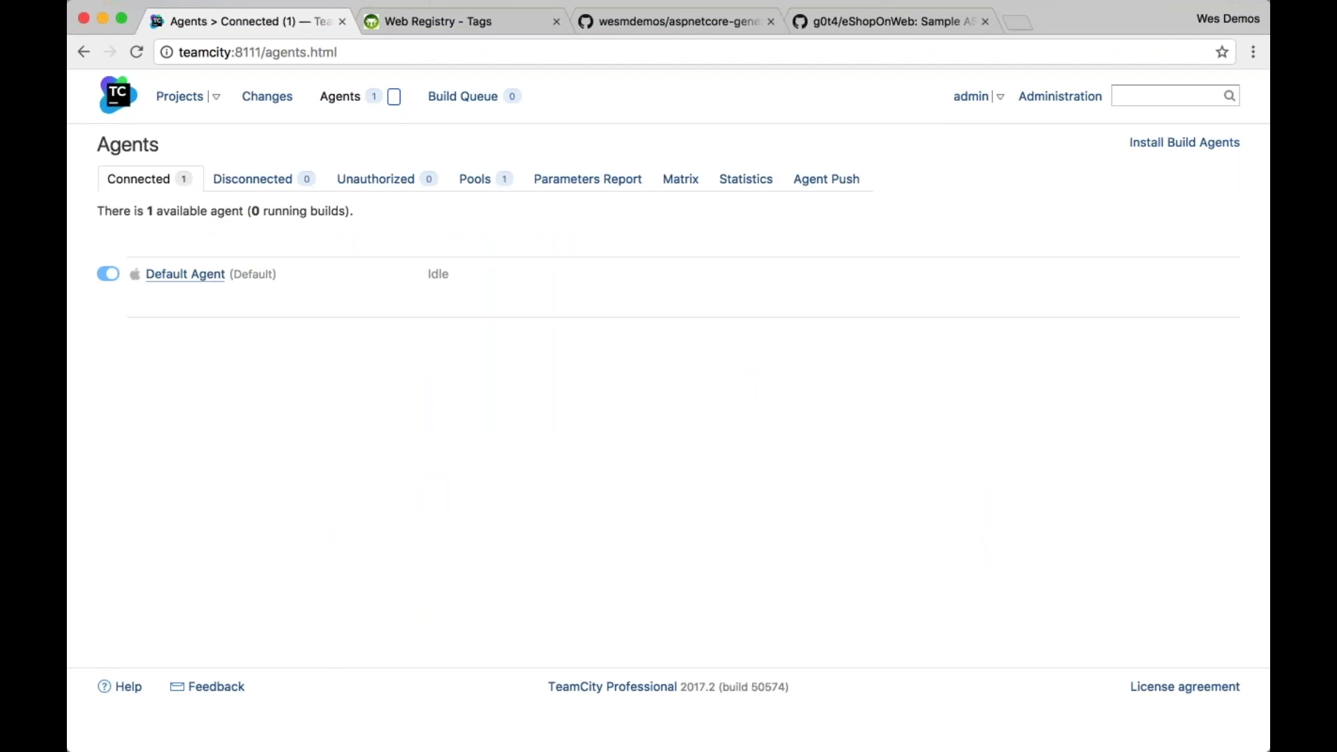
{"action": "left_click", "coordinate": [198, 278]}
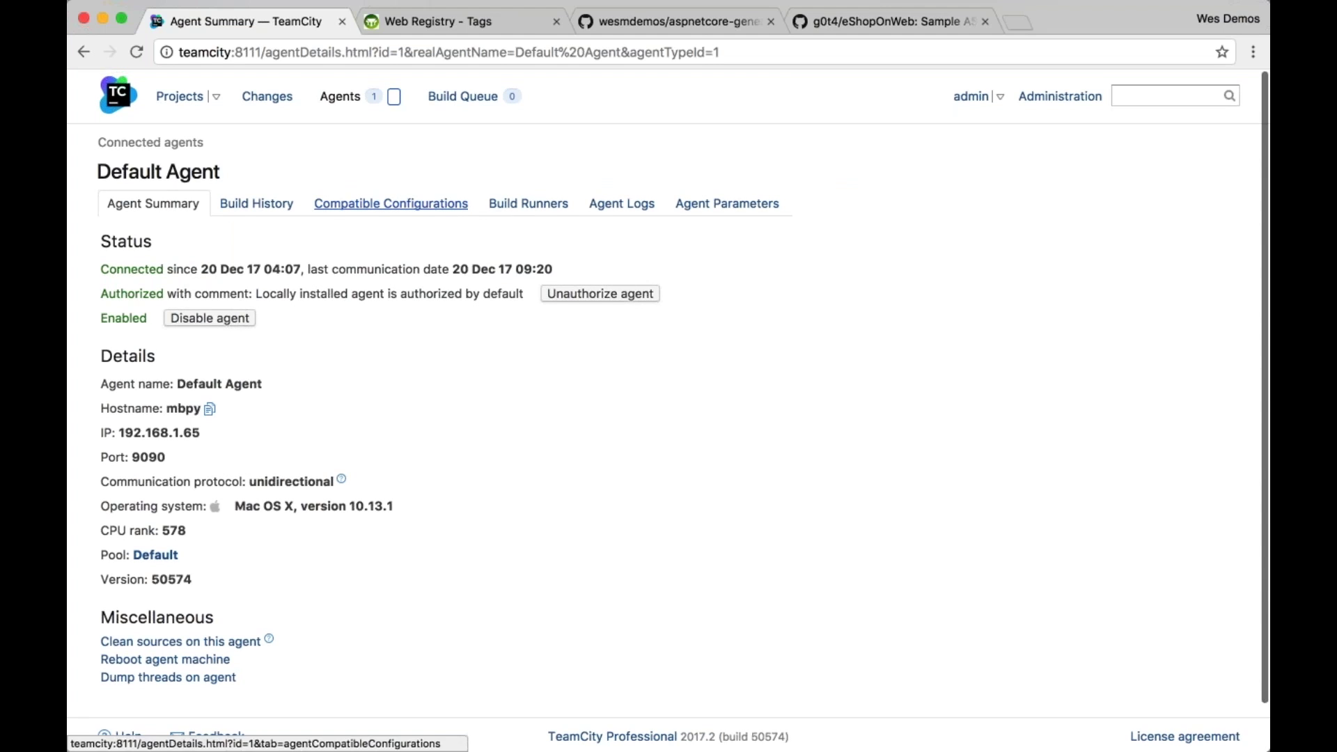
{"action": "left_click", "coordinate": [391, 203]}
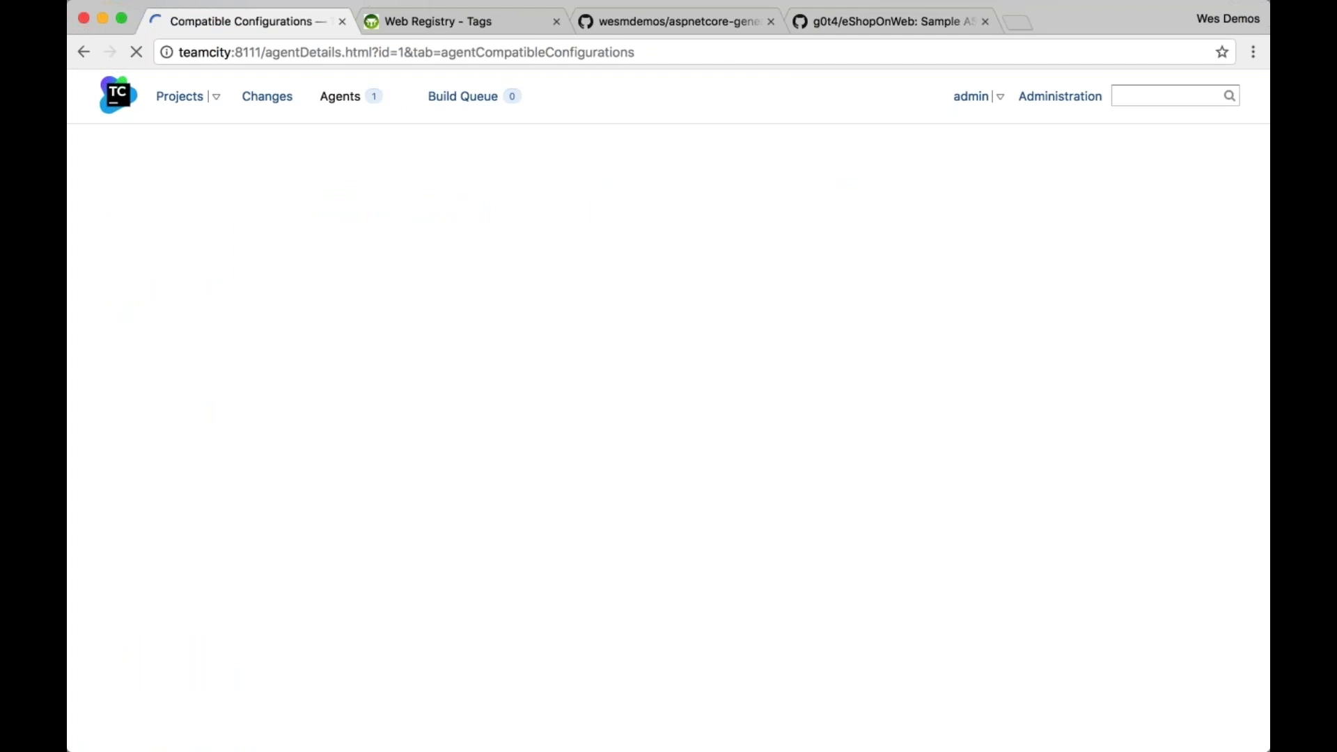
{"action": "left_click", "coordinate": [123, 371]}
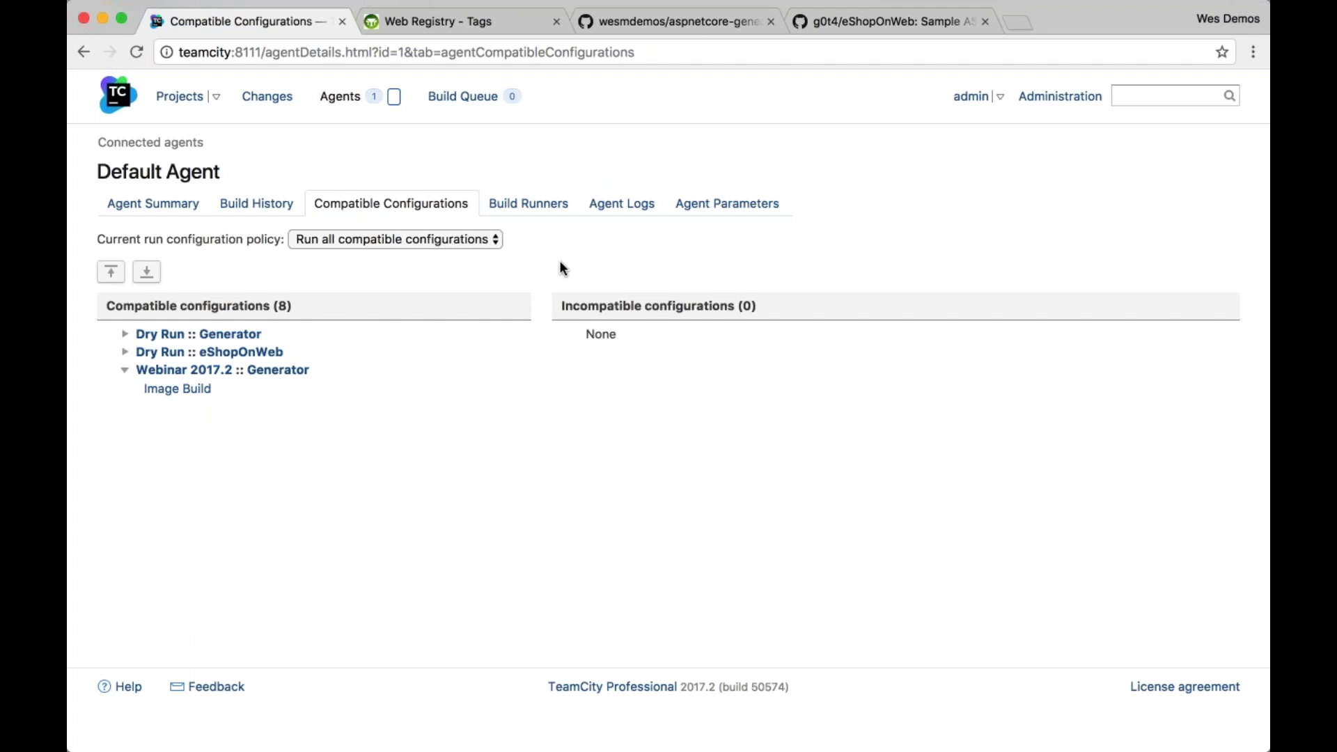
Inspect the agent's four docker version configuration parameters, then return to the projects overview
{"action": "left_click", "coordinate": [729, 207]}
{"action": "left_click", "coordinate": [463, 236]}
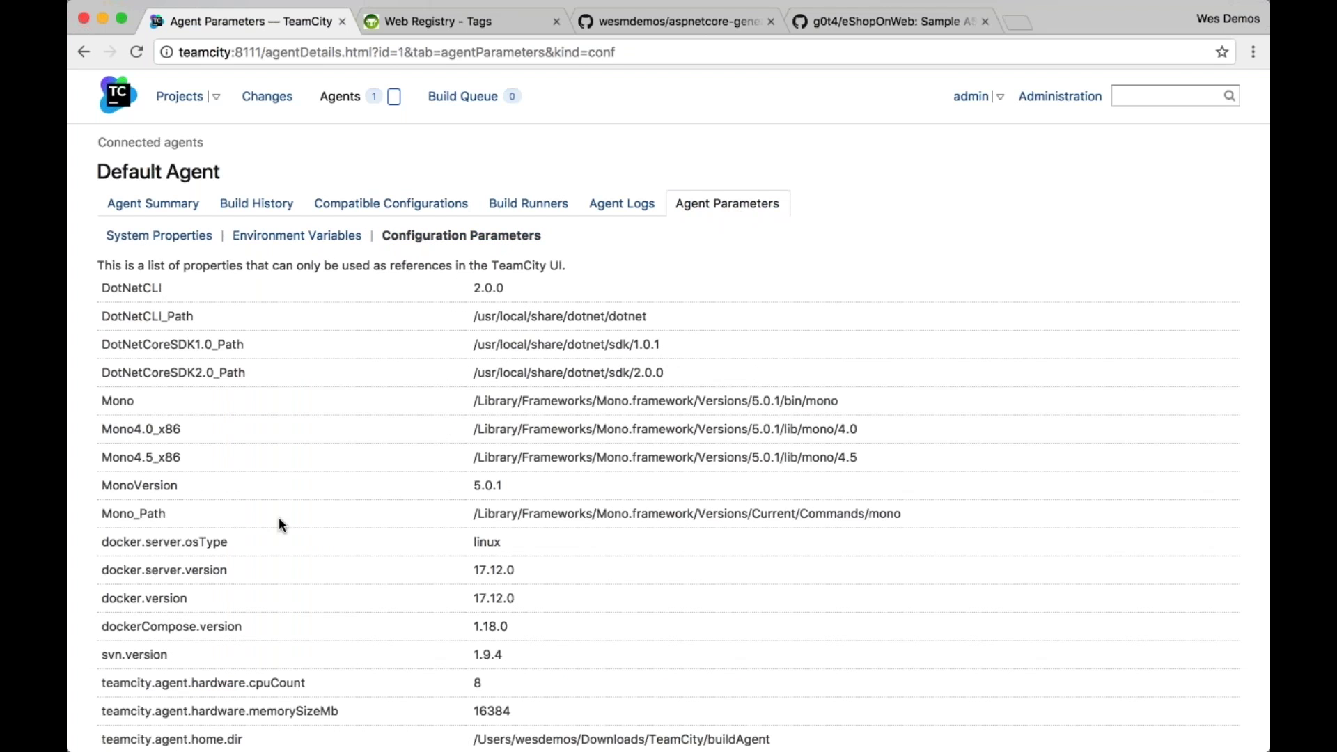
{"action": "scroll", "coordinate": [299, 512], "scroll_direction": "down", "scroll_amount": 3}
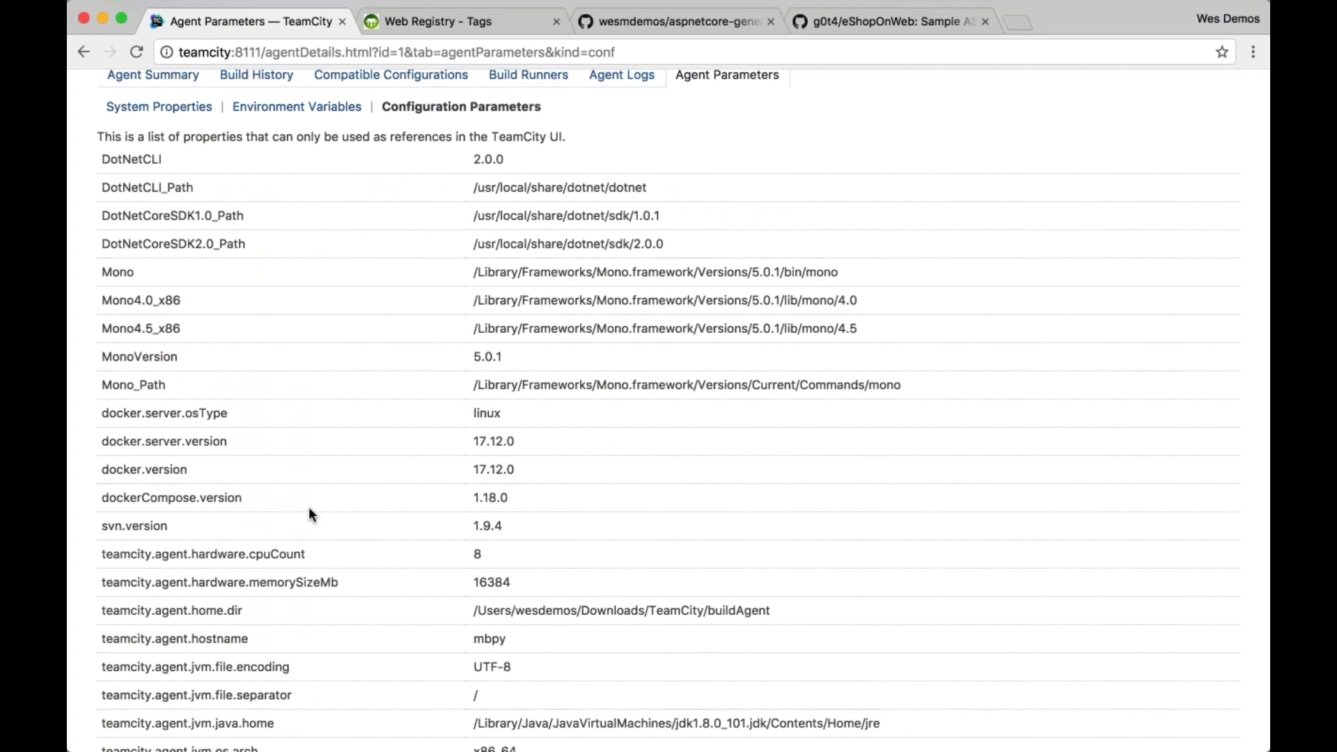
{"action": "left_click_drag", "start_coordinate": [102, 413], "coordinate": [662, 500]}
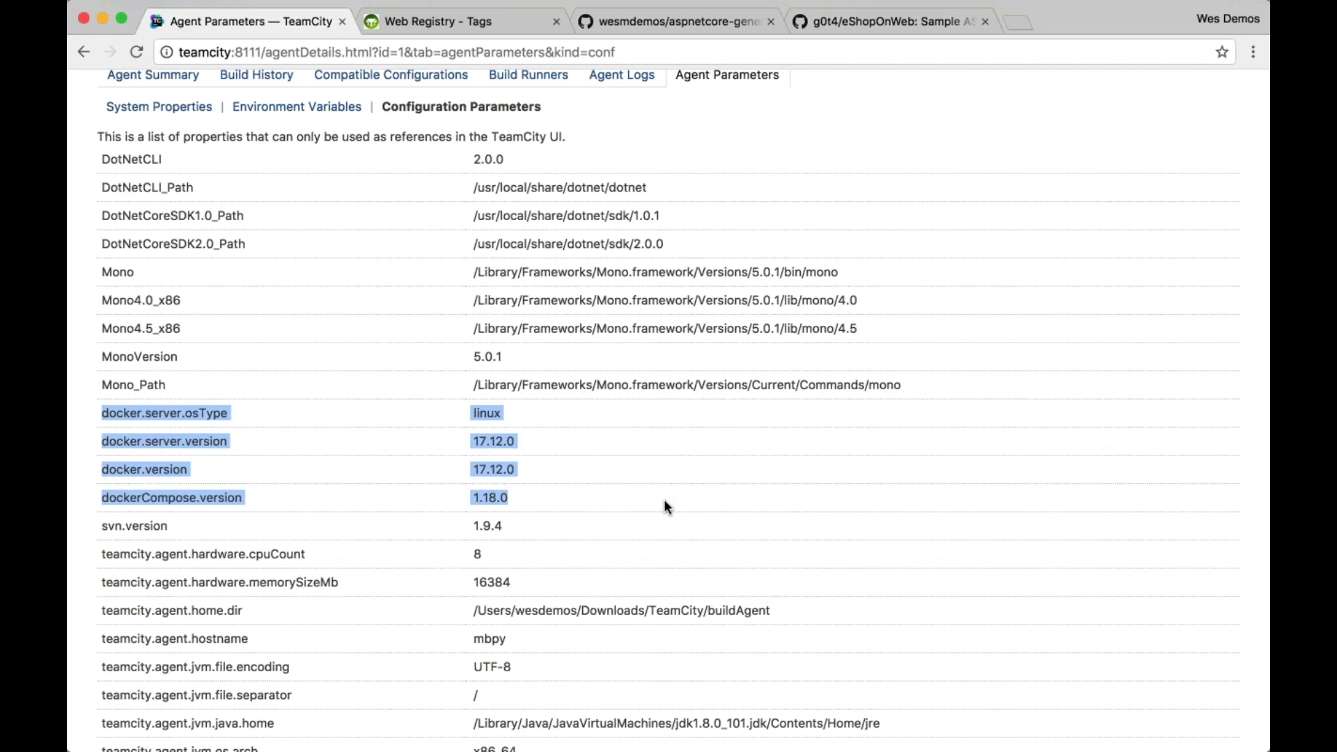
{"action": "scroll", "coordinate": [665, 506], "scroll_direction": "up", "scroll_amount": 4}
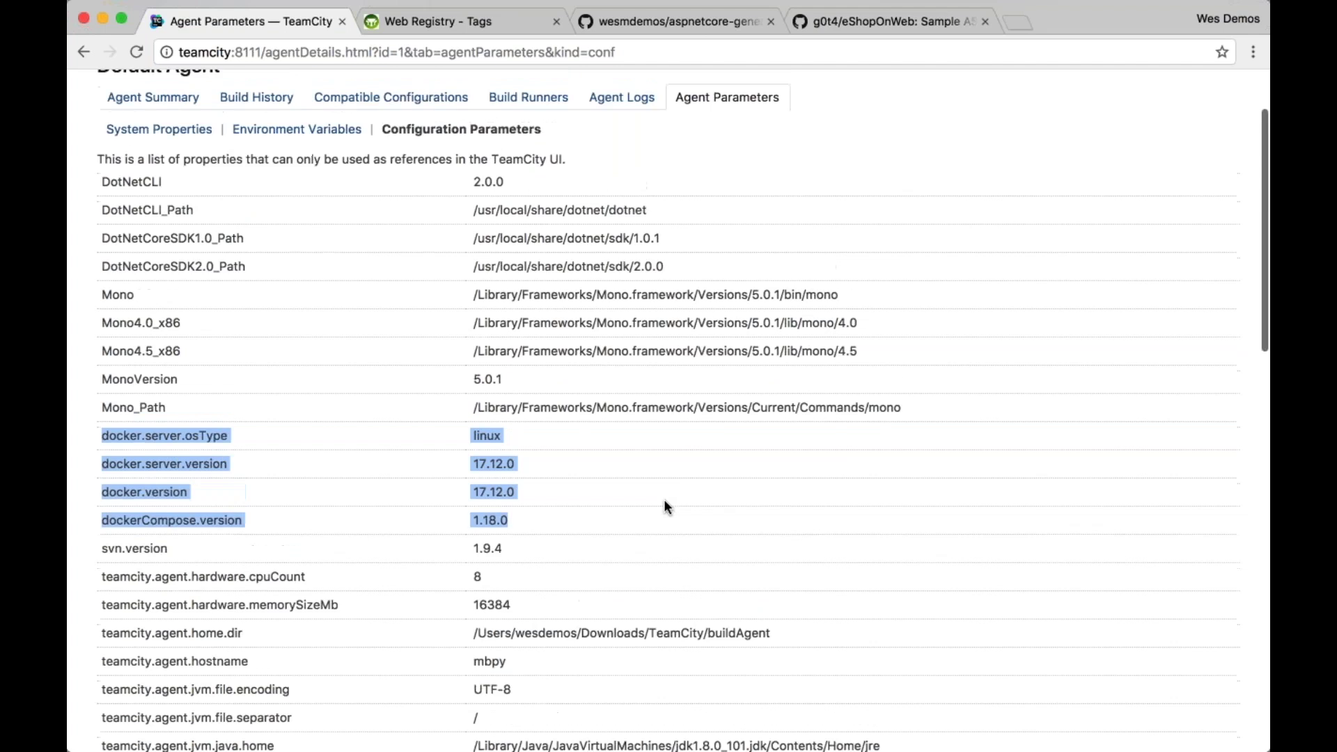
{"action": "left_click", "coordinate": [194, 101]}
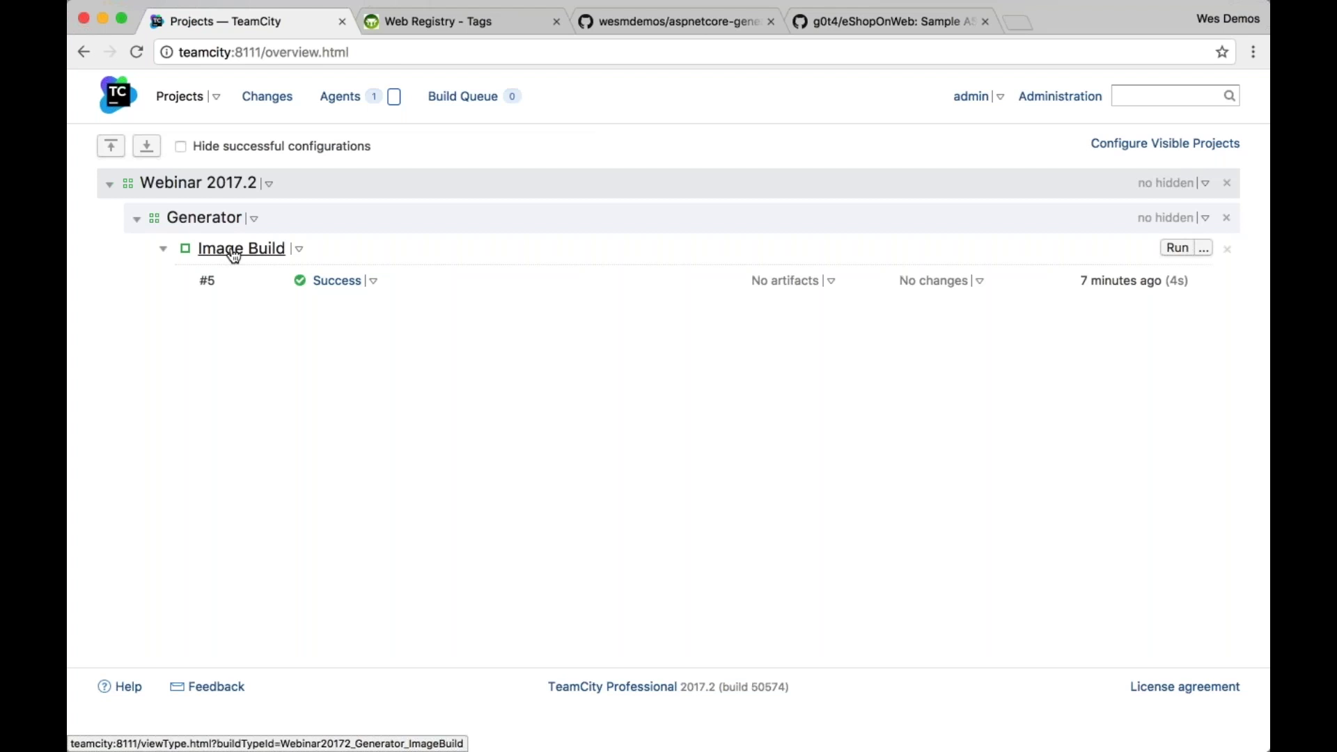
From the Generator project overview, enter its settings and open the Create Build Configuration form
{"action": "left_click", "coordinate": [204, 218]}
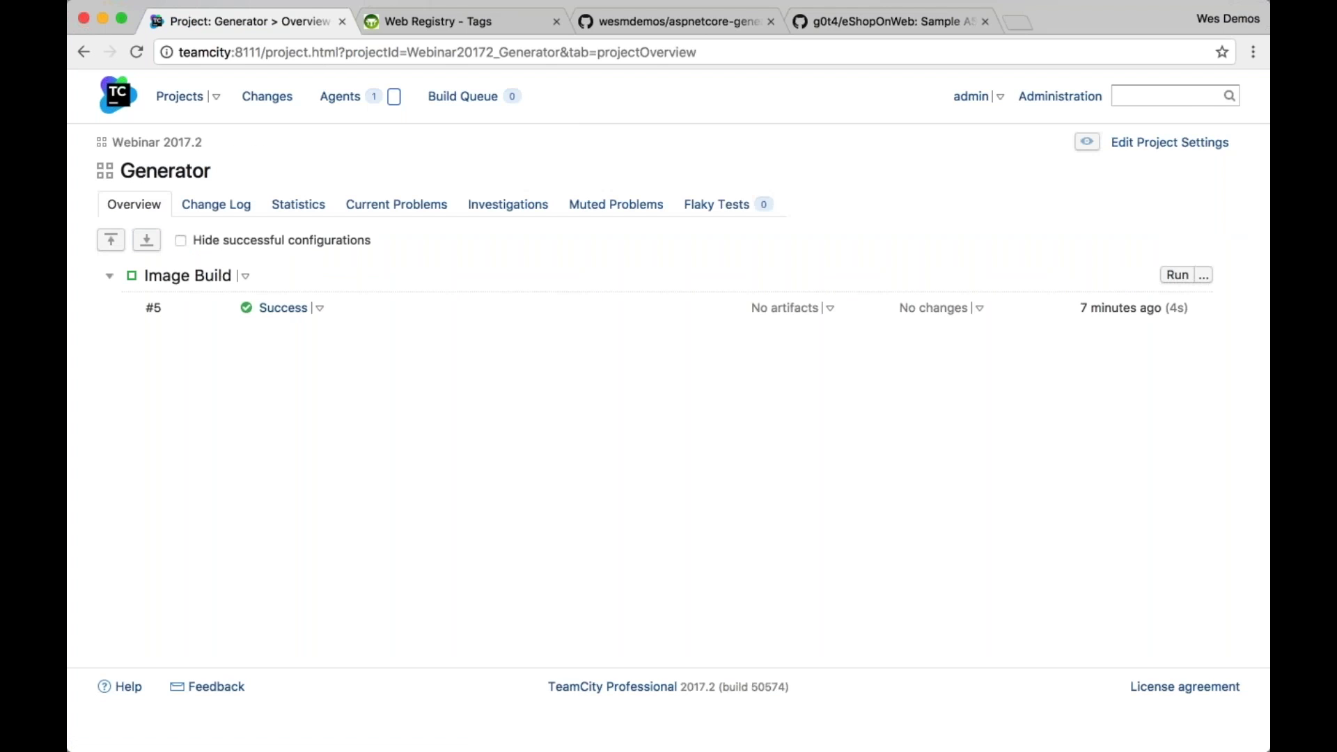
{"action": "left_click", "coordinate": [1183, 147]}
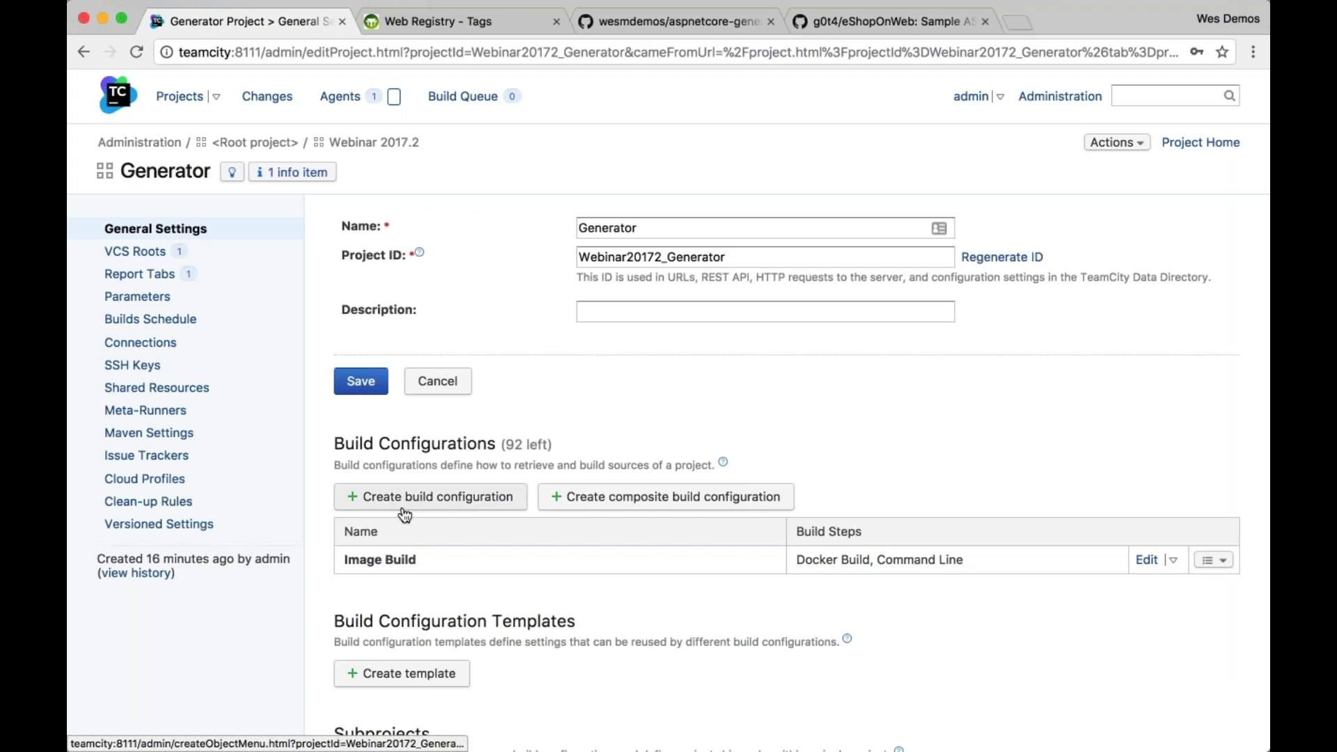
{"action": "left_click", "coordinate": [455, 504]}
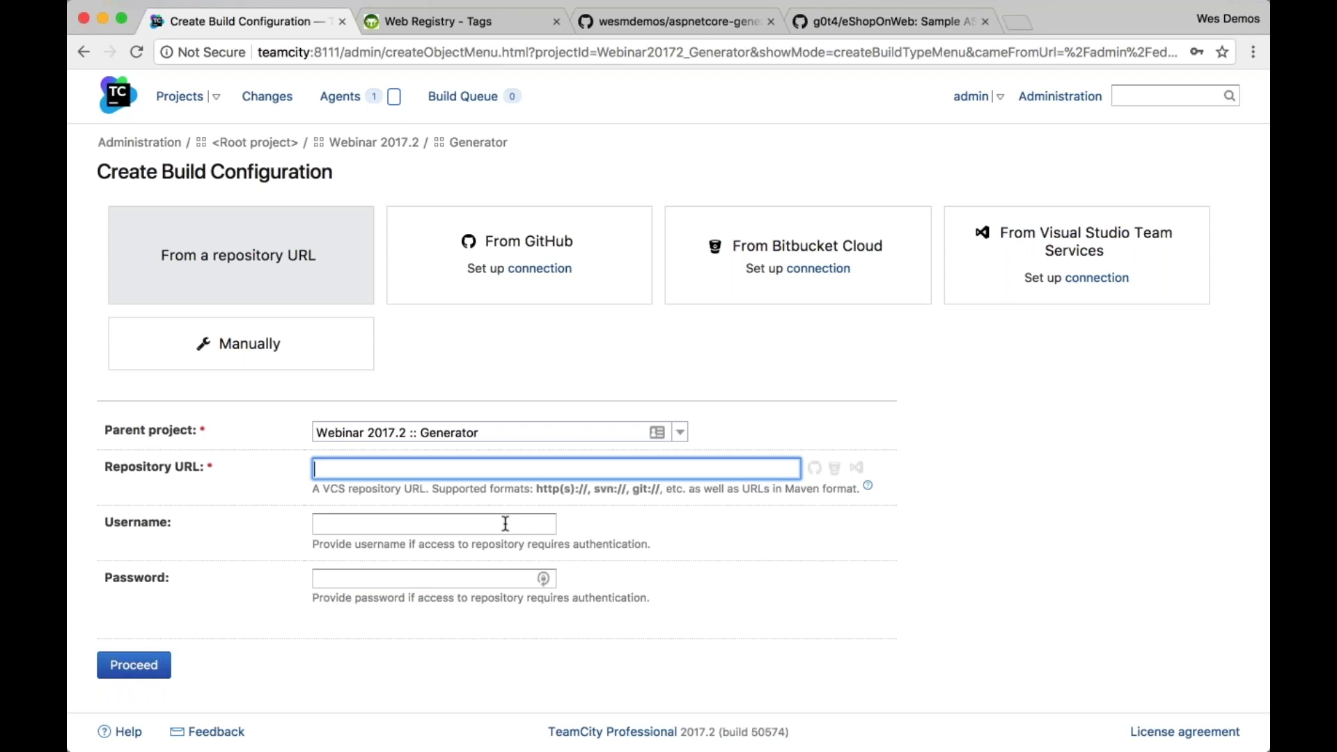
Copy the aspnetcore-generator-api GitHub URL into Repository URL and proceed
{"action": "left_click", "coordinate": [717, 27]}
{"action": "key", "text": "super+l"}
{"action": "key", "text": "super+c"}
{"action": "left_click", "coordinate": [271, 28]}
{"action": "key", "text": "super+v"}
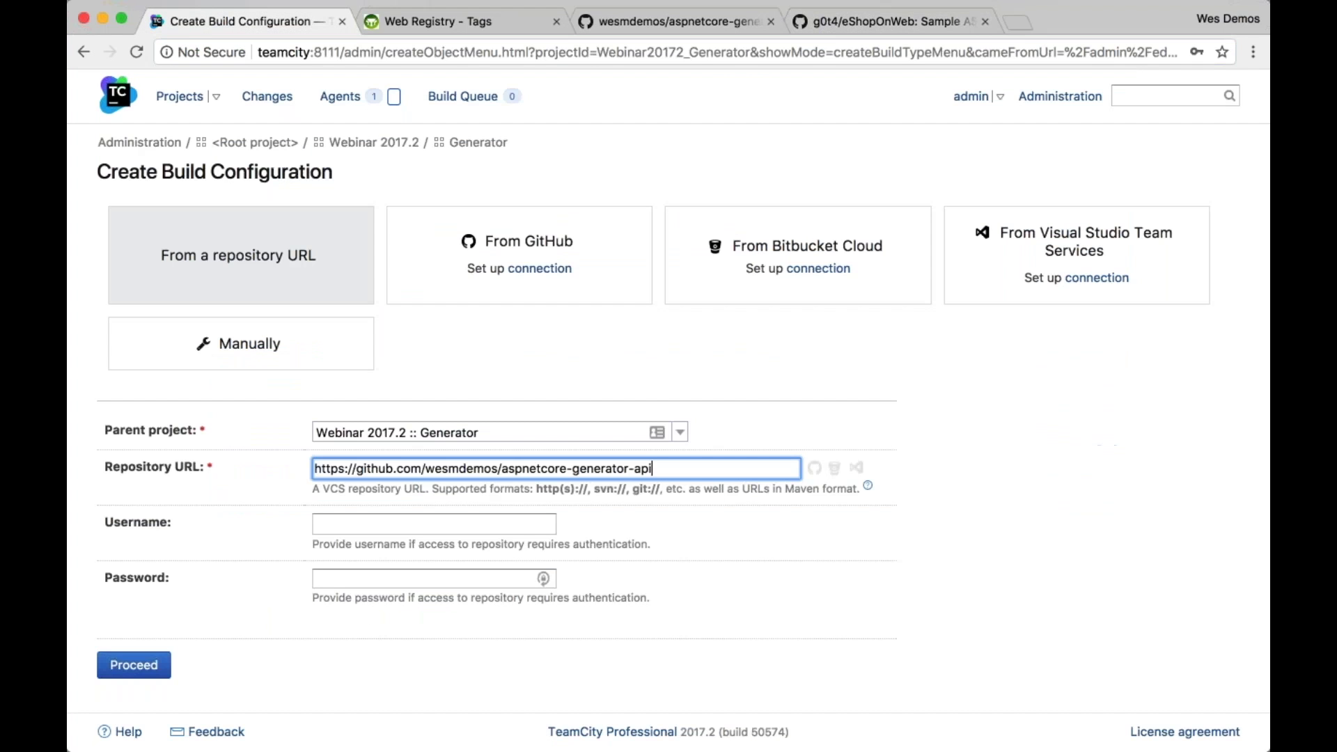
{"action": "left_click", "coordinate": [119, 663]}
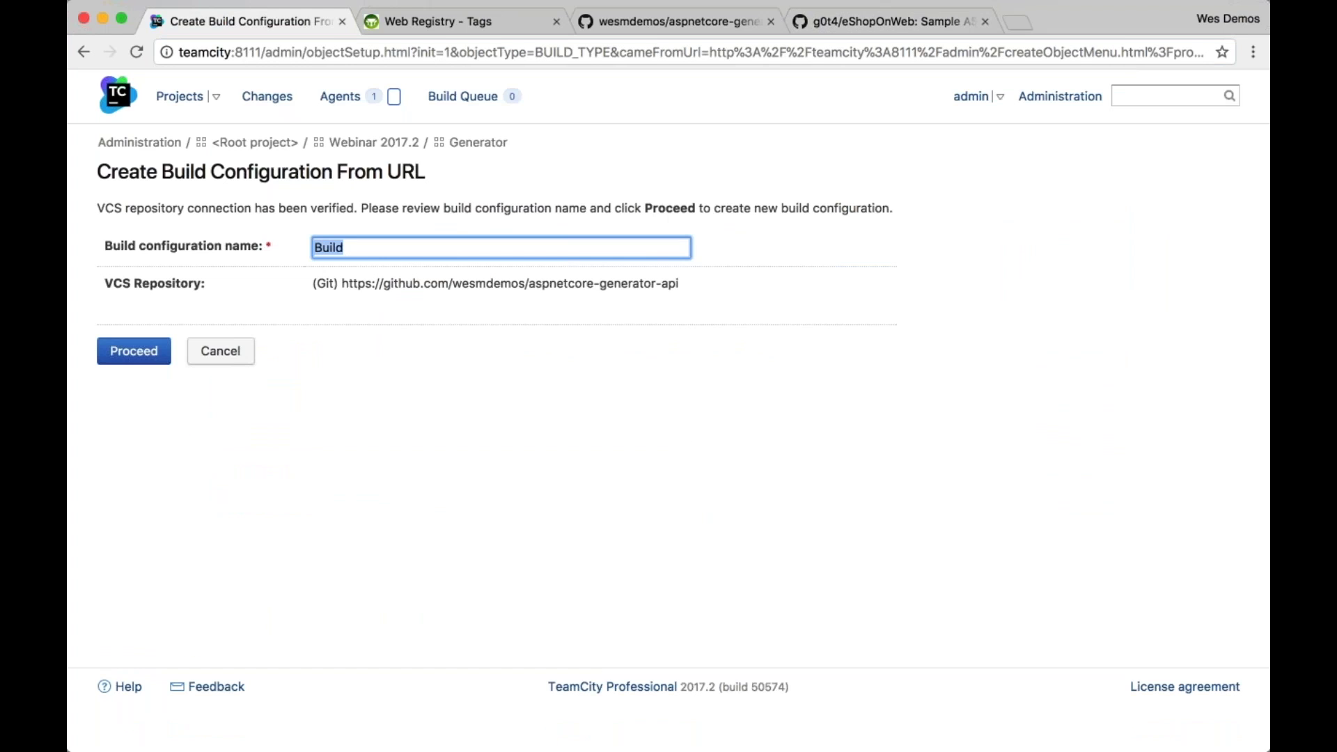
Name the configuration 'Traditional Build', create it, and choose Create Duplicate VCS Root
{"action": "type", "text": "Traditional Build"}
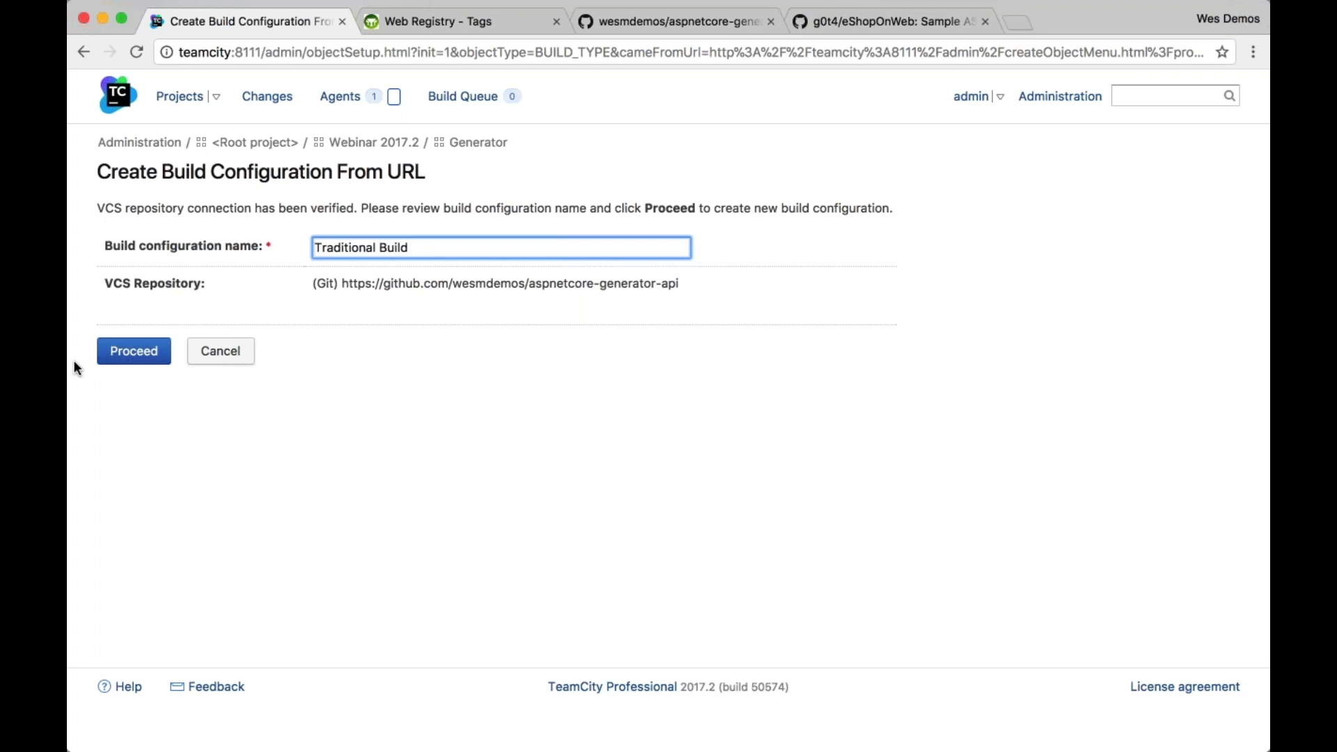
{"action": "left_click", "coordinate": [106, 359]}
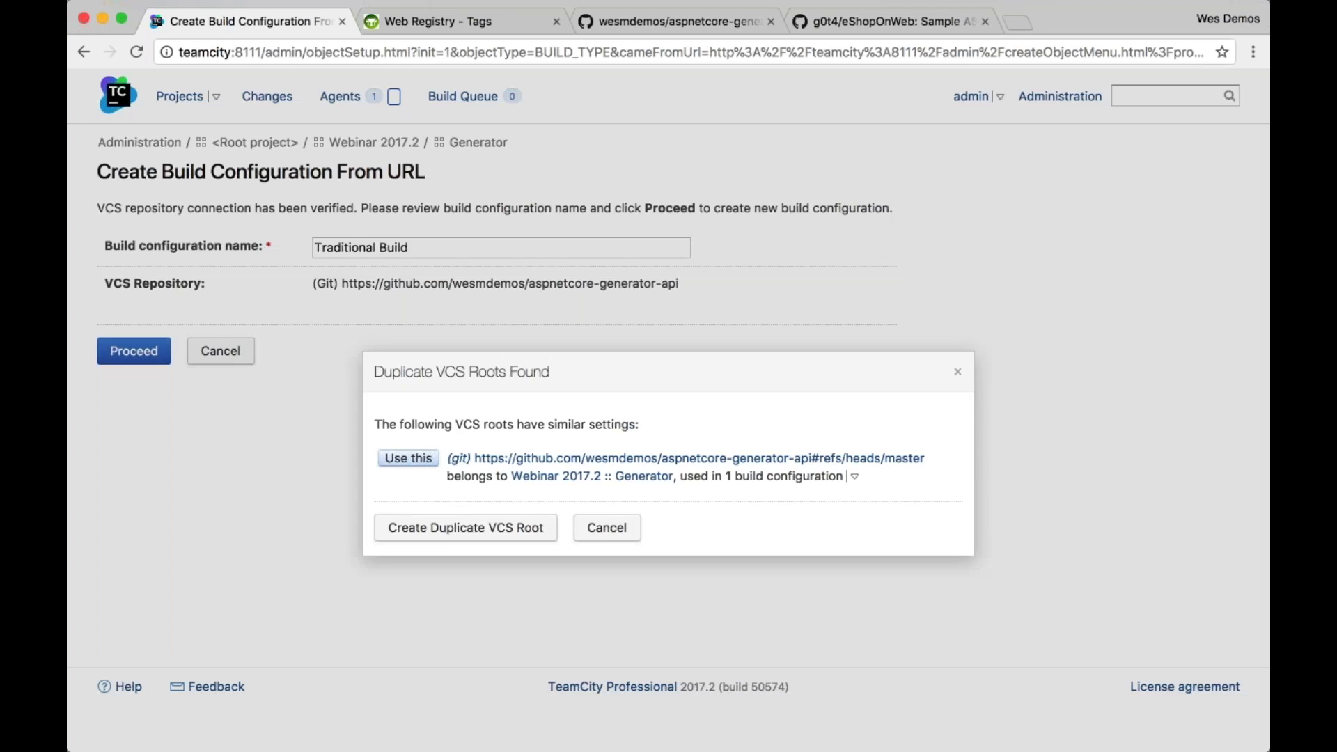
{"action": "left_click", "coordinate": [445, 528]}
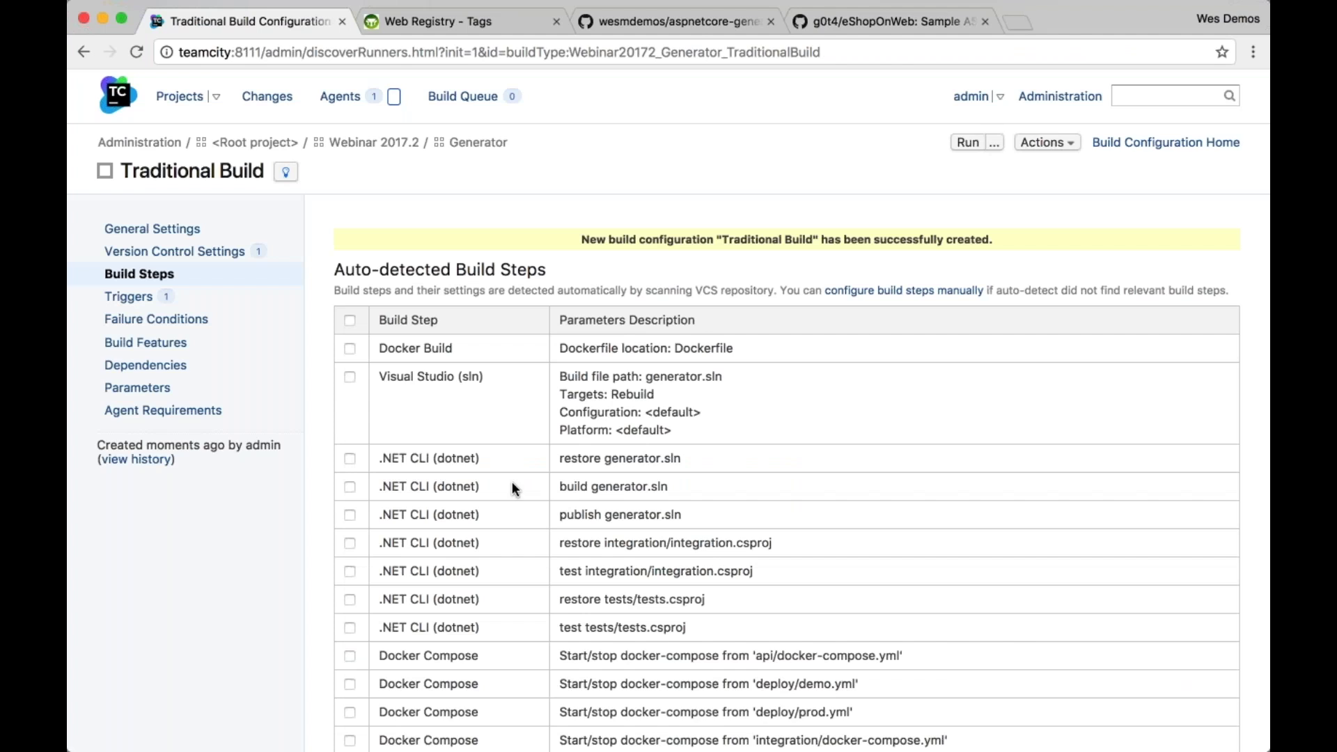
Add a Command Line step manually, trying Executable with parameters before settling on Custom script
{"action": "left_click", "coordinate": [895, 291]}
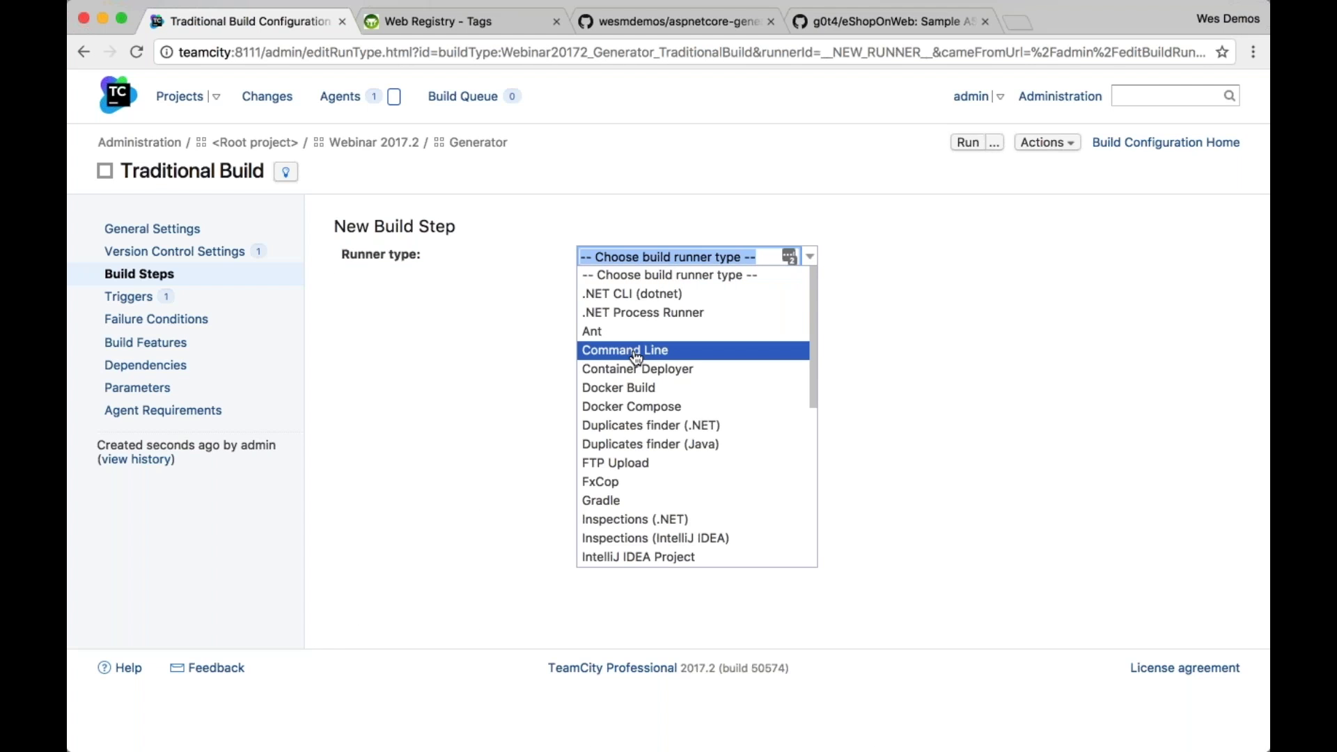
{"action": "left_click", "coordinate": [635, 357]}
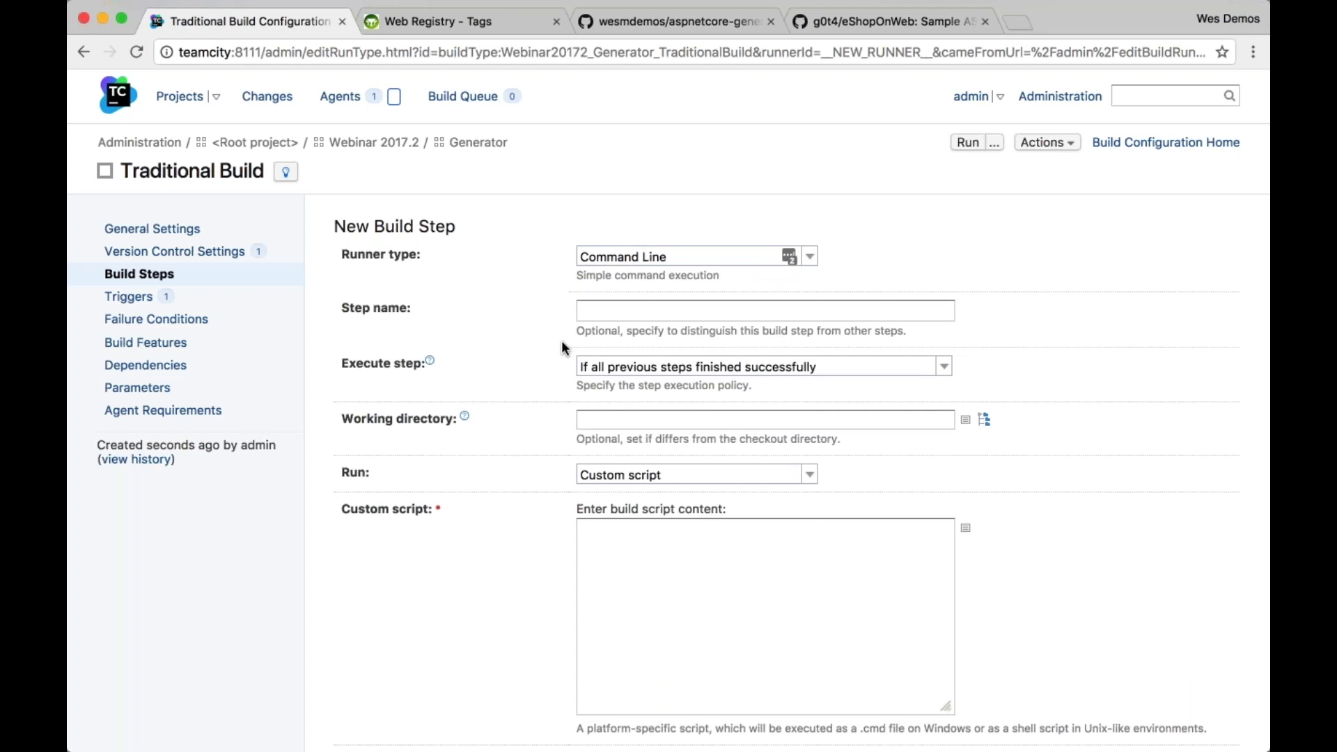
{"action": "left_click", "coordinate": [757, 572]}
{"action": "left_click", "coordinate": [810, 471]}
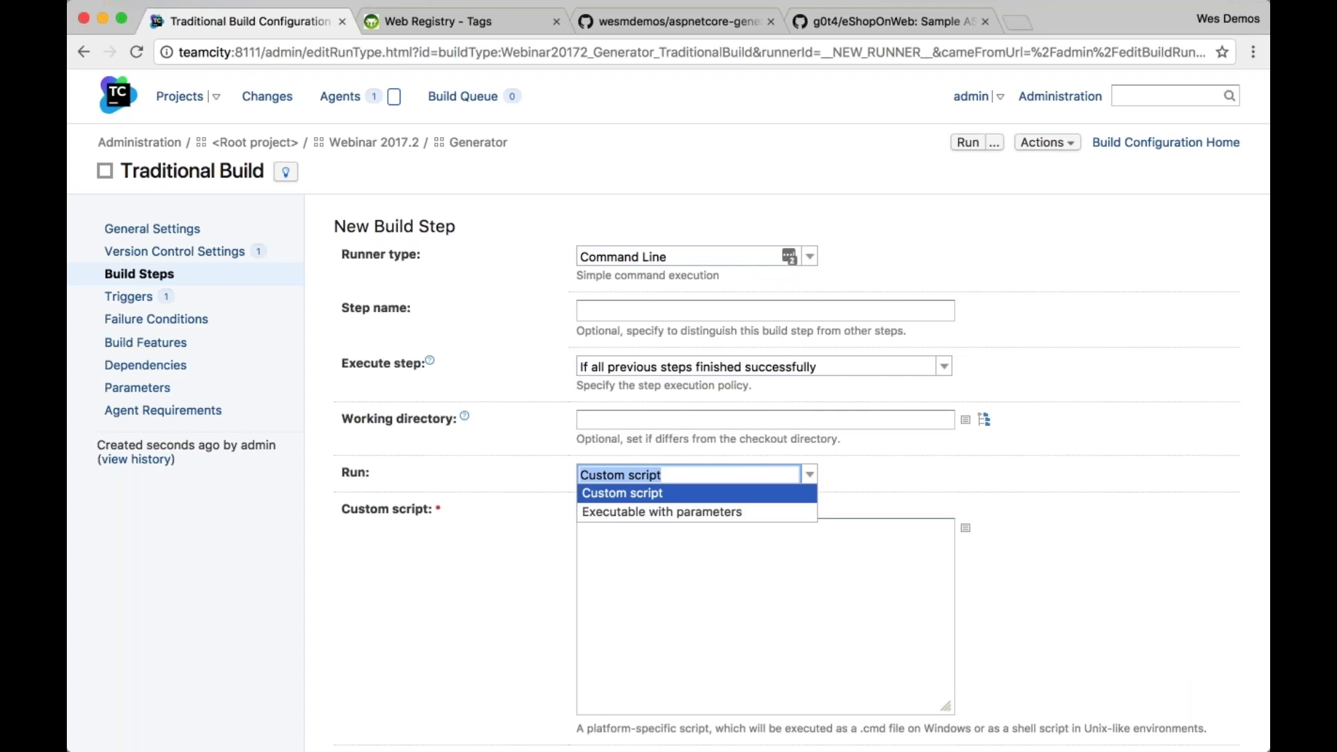
{"action": "left_click", "coordinate": [769, 512]}
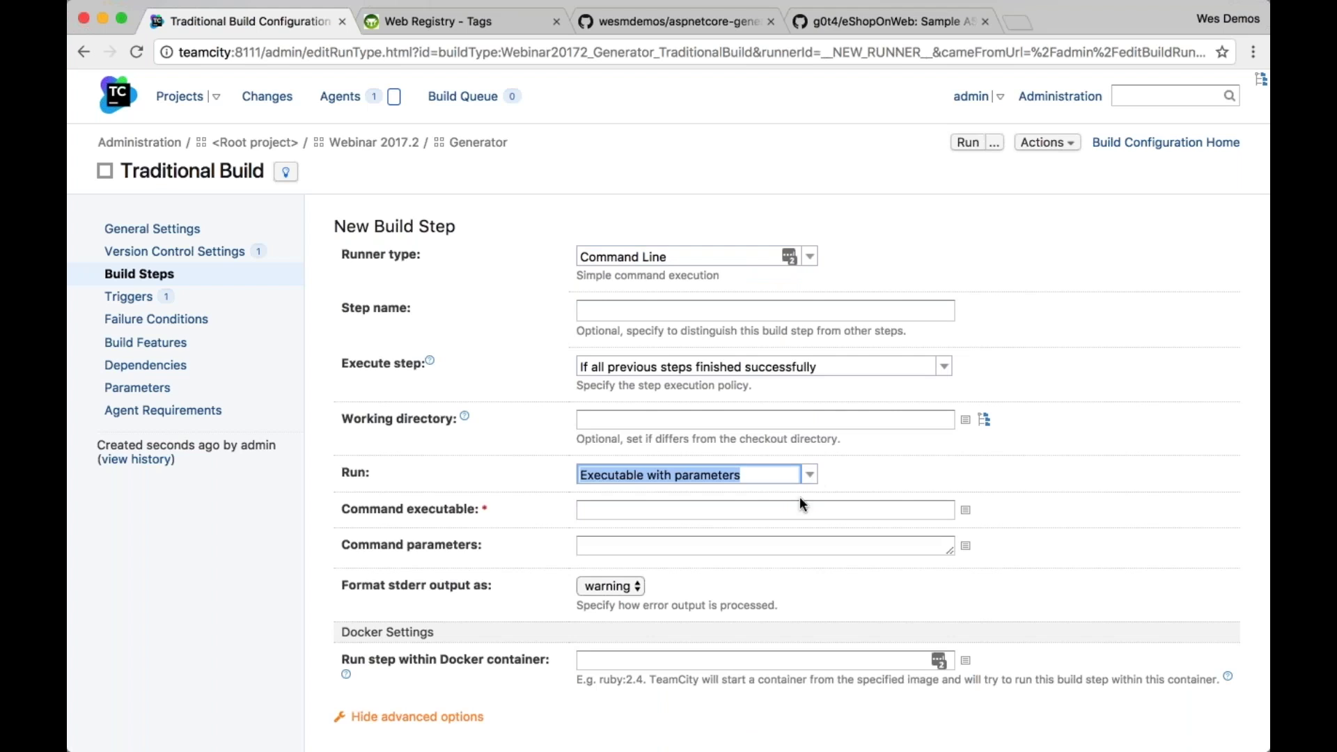
{"action": "left_click", "coordinate": [800, 498]}
{"action": "left_click", "coordinate": [809, 475]}
{"action": "left_click", "coordinate": [766, 491]}
Scroll to the empty custom script field and place the cursor in it
{"action": "key", "text": "Tab"}
{"action": "key", "text": "super+Tab"}
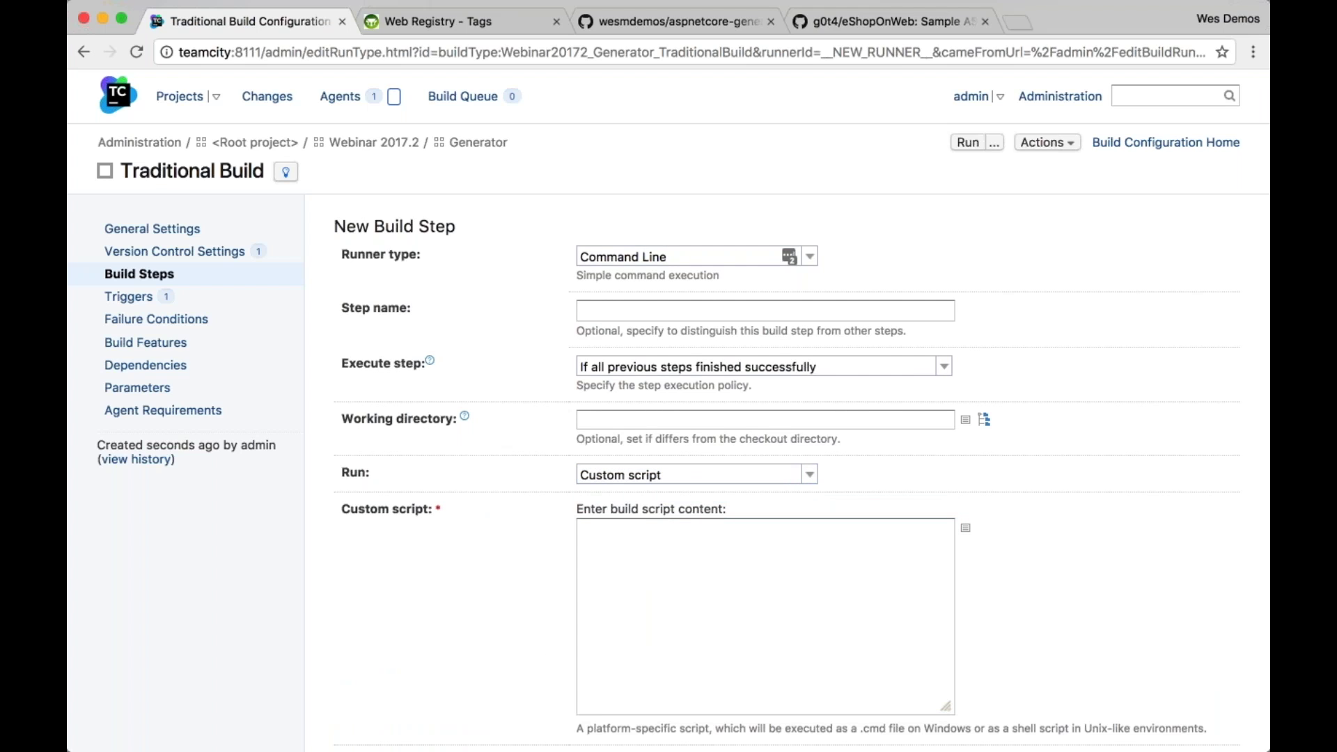
{"action": "scroll", "coordinate": [668, 410], "scroll_direction": "down", "scroll_amount": 1}
{"action": "scroll", "coordinate": [668, 411], "scroll_direction": "down", "scroll_amount": 5}
{"action": "left_click", "coordinate": [581, 453]}
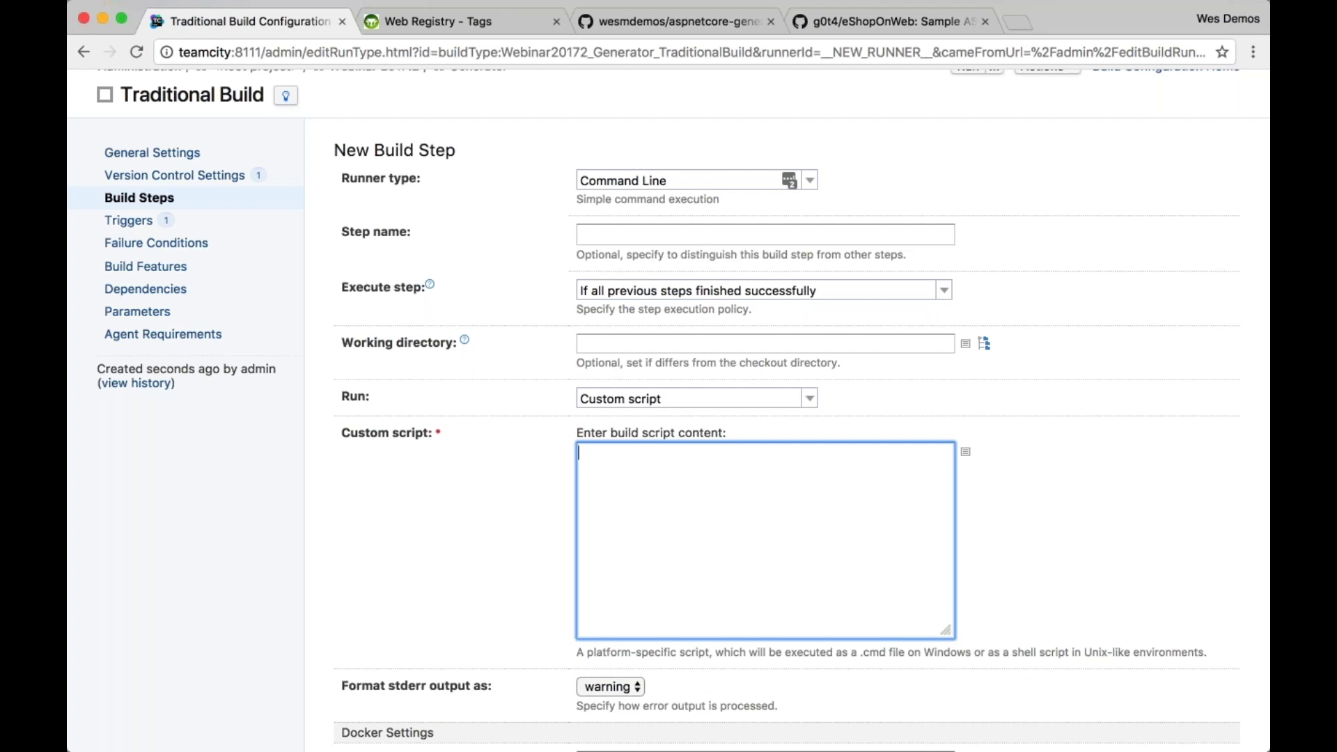
{"action": "scroll", "coordinate": [669, 410], "scroll_direction": "down", "scroll_amount": 1}
{"action": "scroll", "coordinate": [1026, 500], "scroll_direction": "down", "scroll_amount": 3}
Set the step's Docker container image to microsoft/aspnetcore-build:2
{"action": "left_click", "coordinate": [798, 575]}
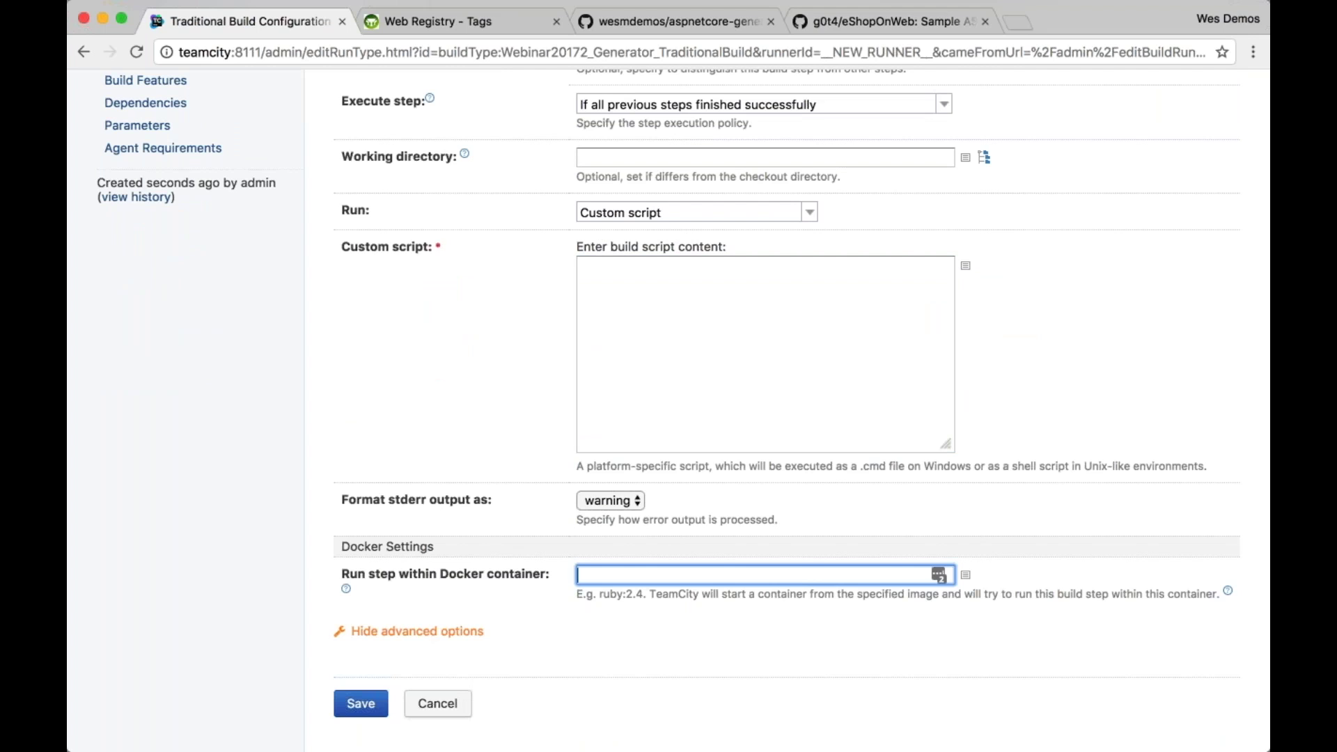
{"action": "type", "text": "microsoft/asp"}
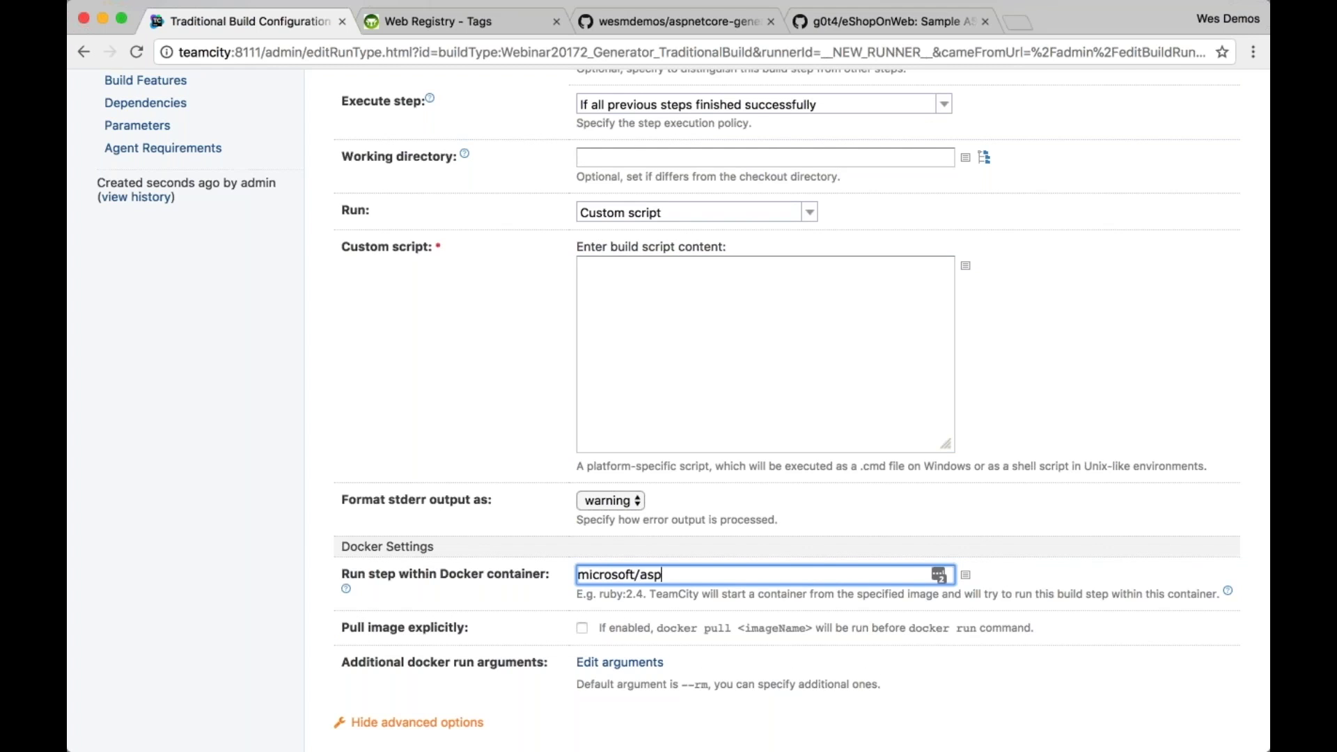
{"action": "type", "text": "netcore-build:2"}
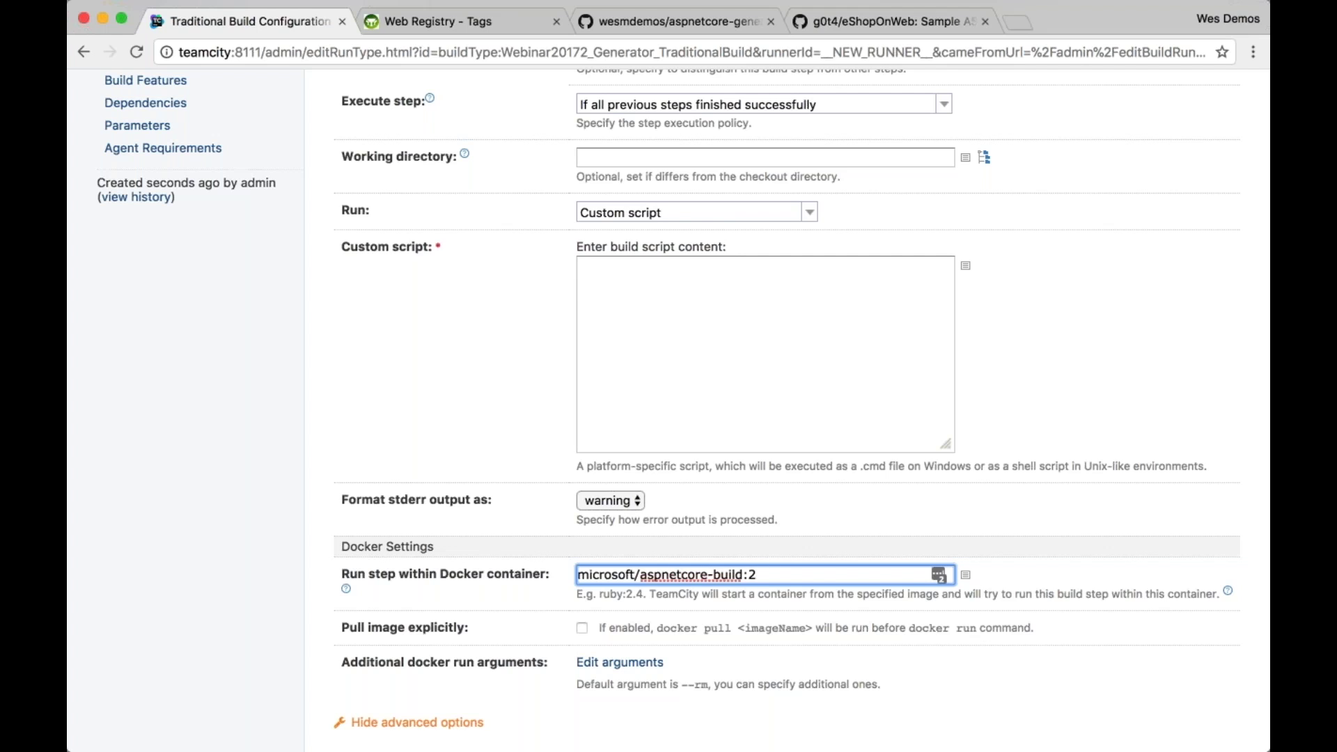
{"action": "left_click", "coordinate": [825, 367]}
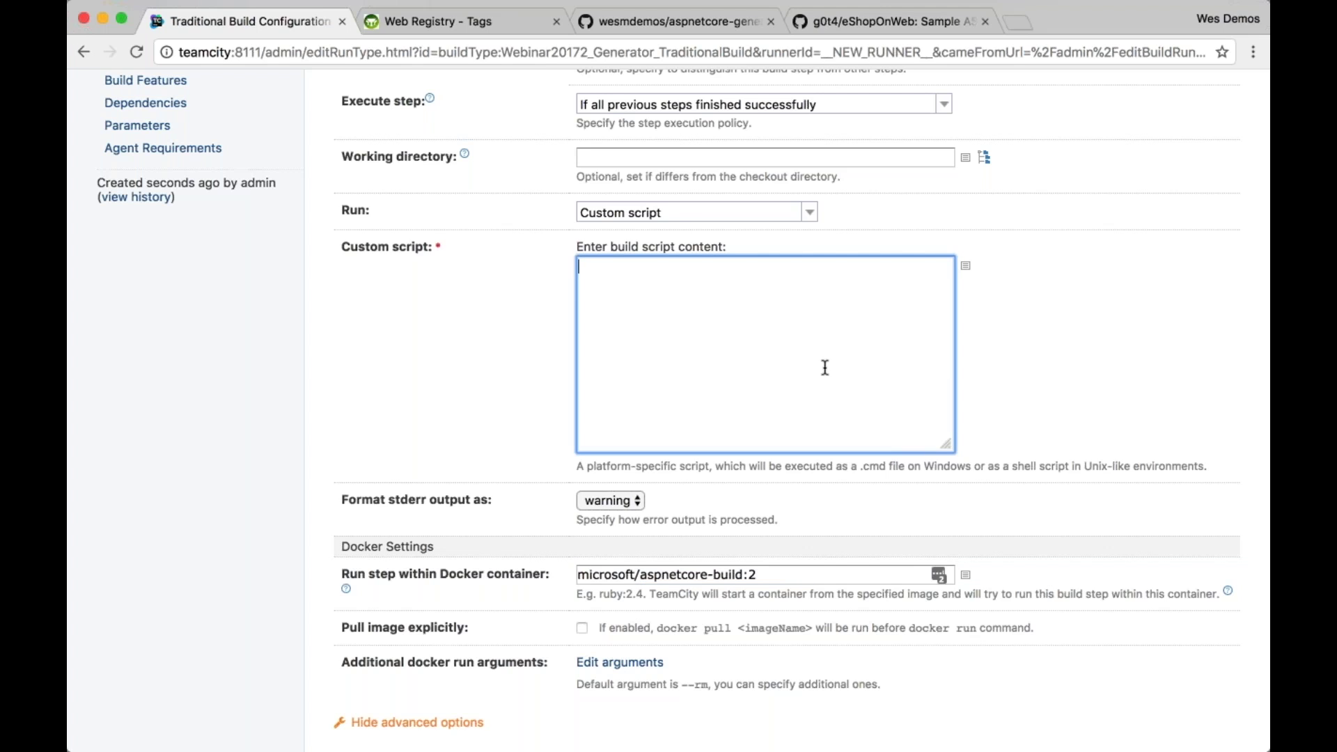
{"action": "left_click_drag", "start_coordinate": [765, 575], "coordinate": [529, 573]}
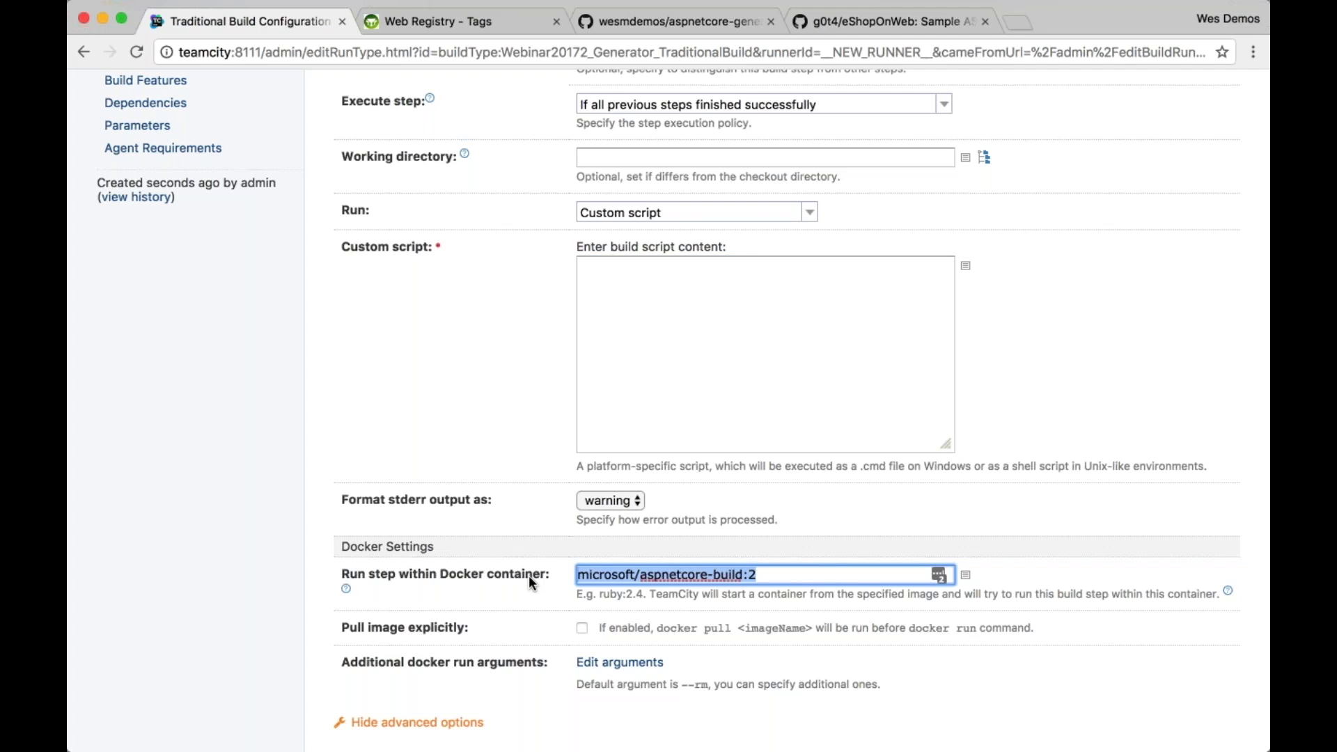
Enter 'dotnet help' as the custom script
{"action": "left_click", "coordinate": [659, 380]}
{"action": "type", "text": "dotnet help"}
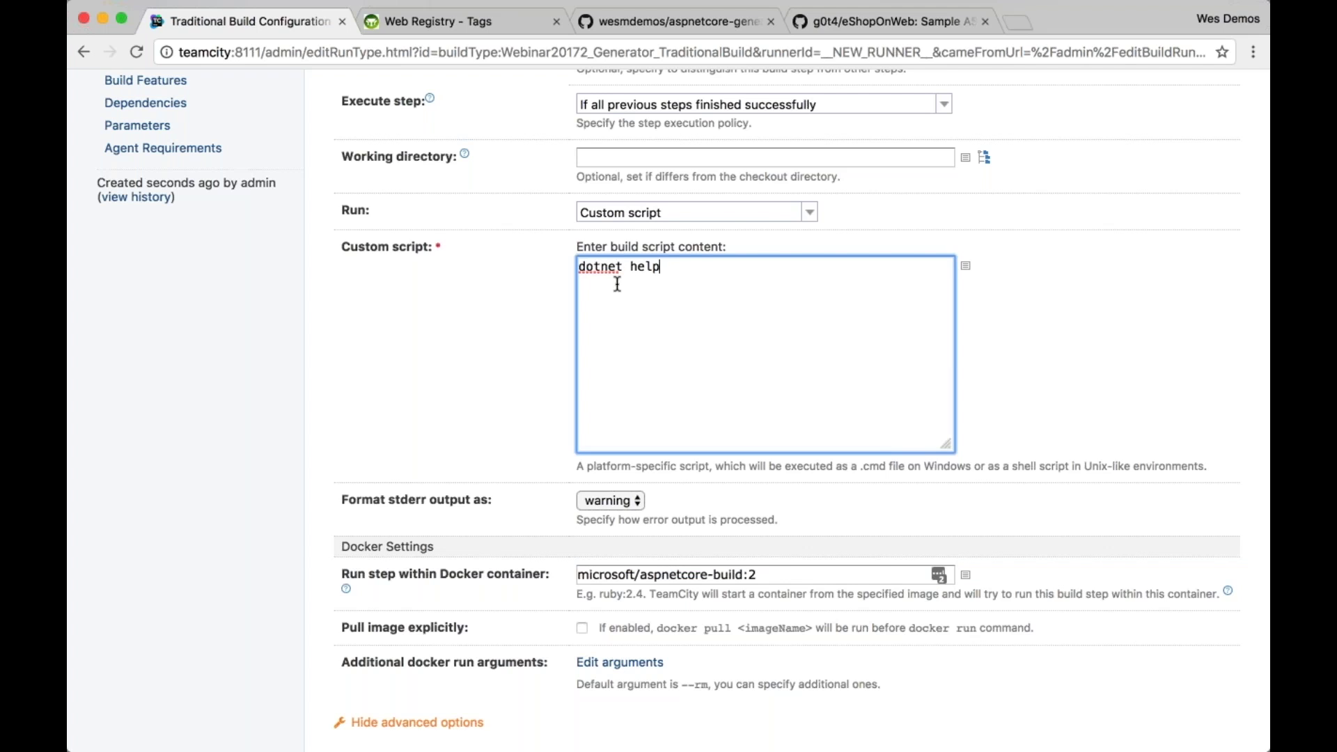
{"action": "left_click_drag", "start_coordinate": [672, 270], "coordinate": [600, 266]}
{"action": "left_click", "coordinate": [694, 271]}
{"action": "key", "text": "super+Tab"}
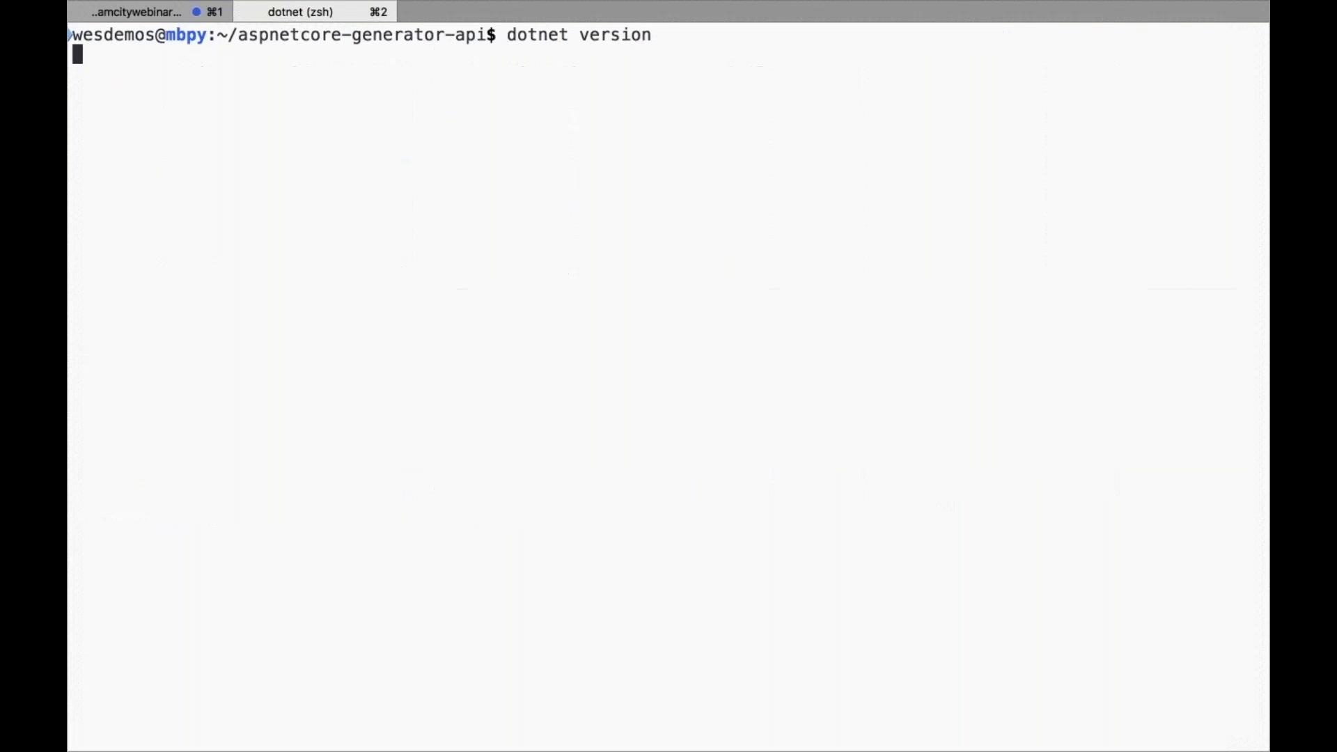
Run dotnet help in iTerm and highlight the local CLI version 2.0.0
{"action": "type", "text": "dotnet help"}
{"action": "key", "text": "Return"}
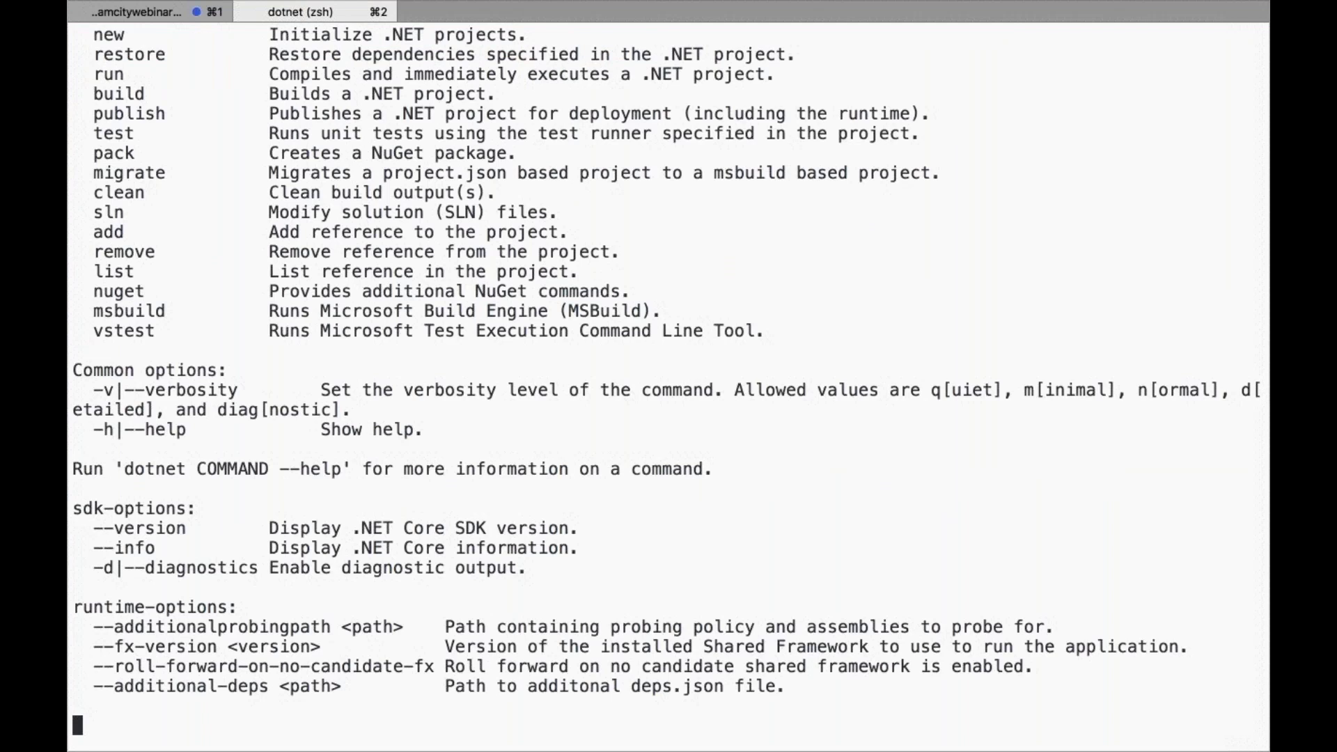
{"action": "scroll", "coordinate": [668, 376], "scroll_direction": "up", "scroll_amount": 5}
{"action": "left_click_drag", "start_coordinate": [321, 93], "coordinate": [1261, 94]}
{"action": "key", "text": "super+Tab"}
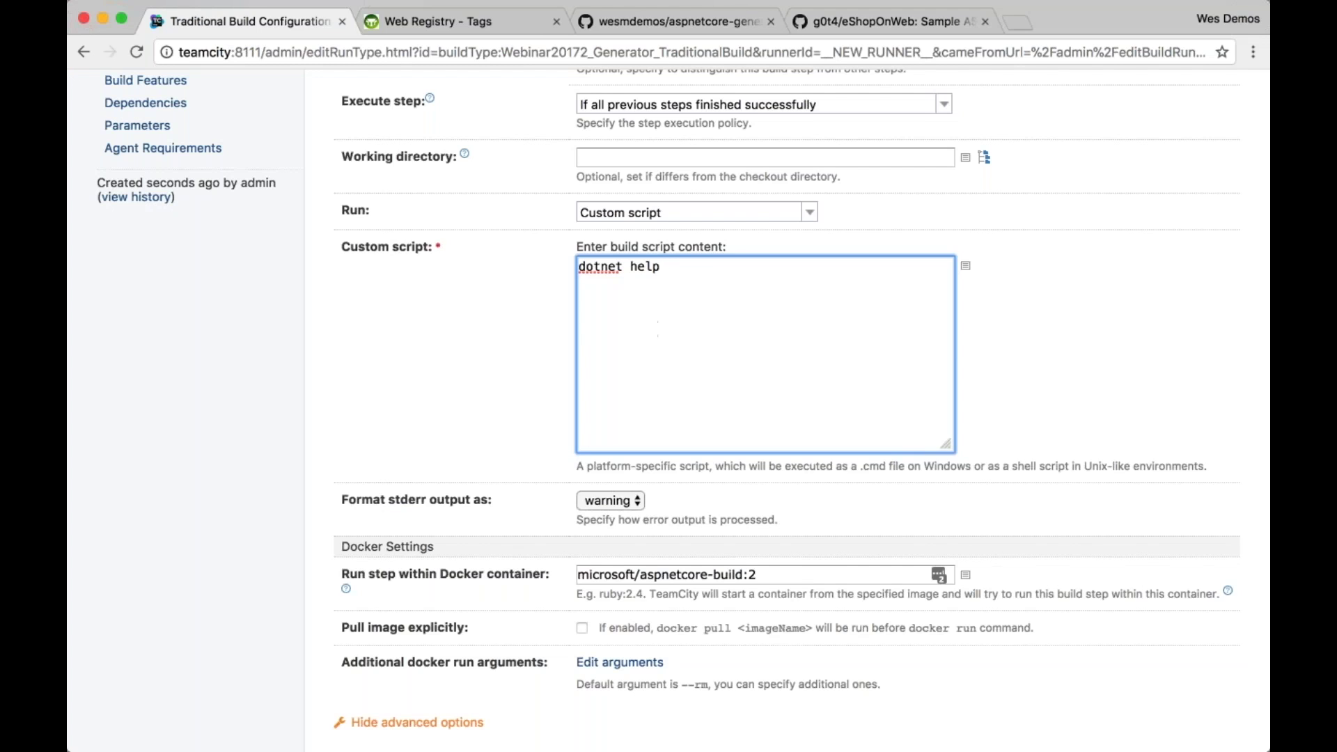
Save the dotnet help Command Line step and launch Traditional Build's first build, #1
{"action": "triple_click", "coordinate": [721, 575]}
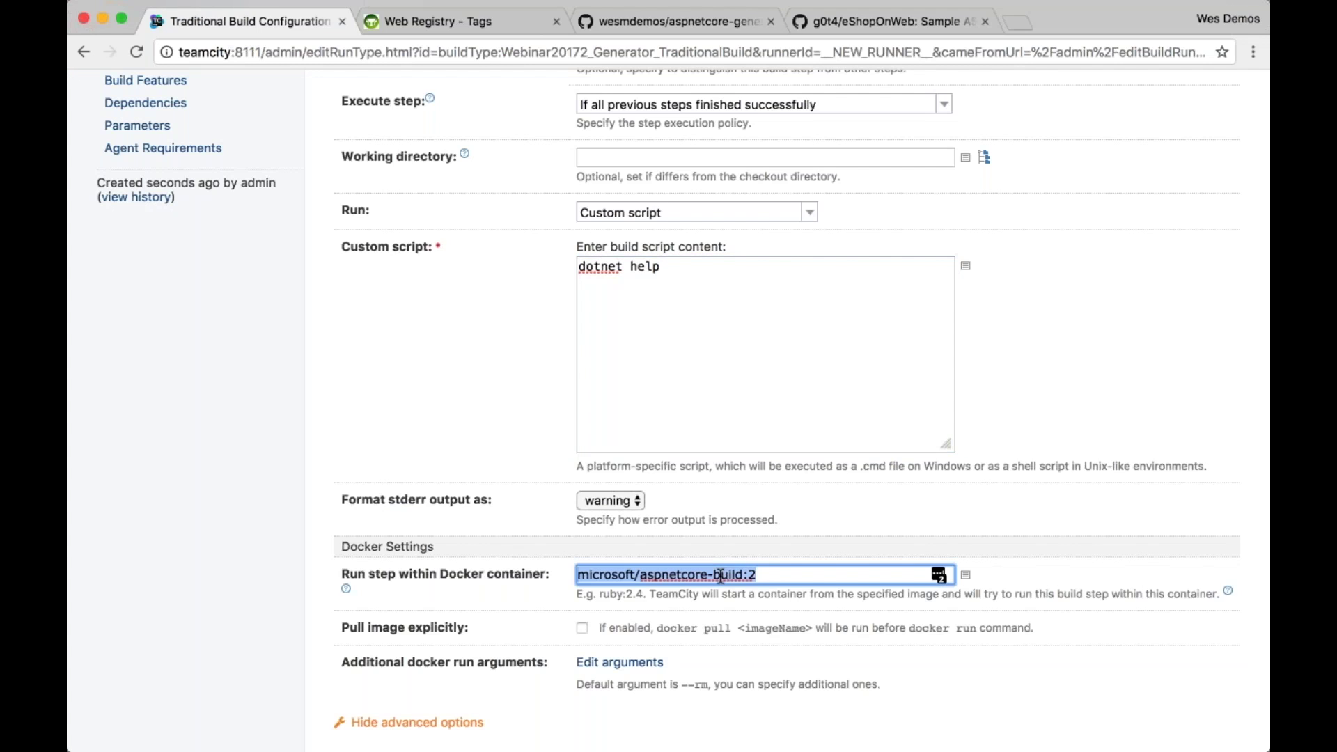
{"action": "left_click", "coordinate": [767, 572]}
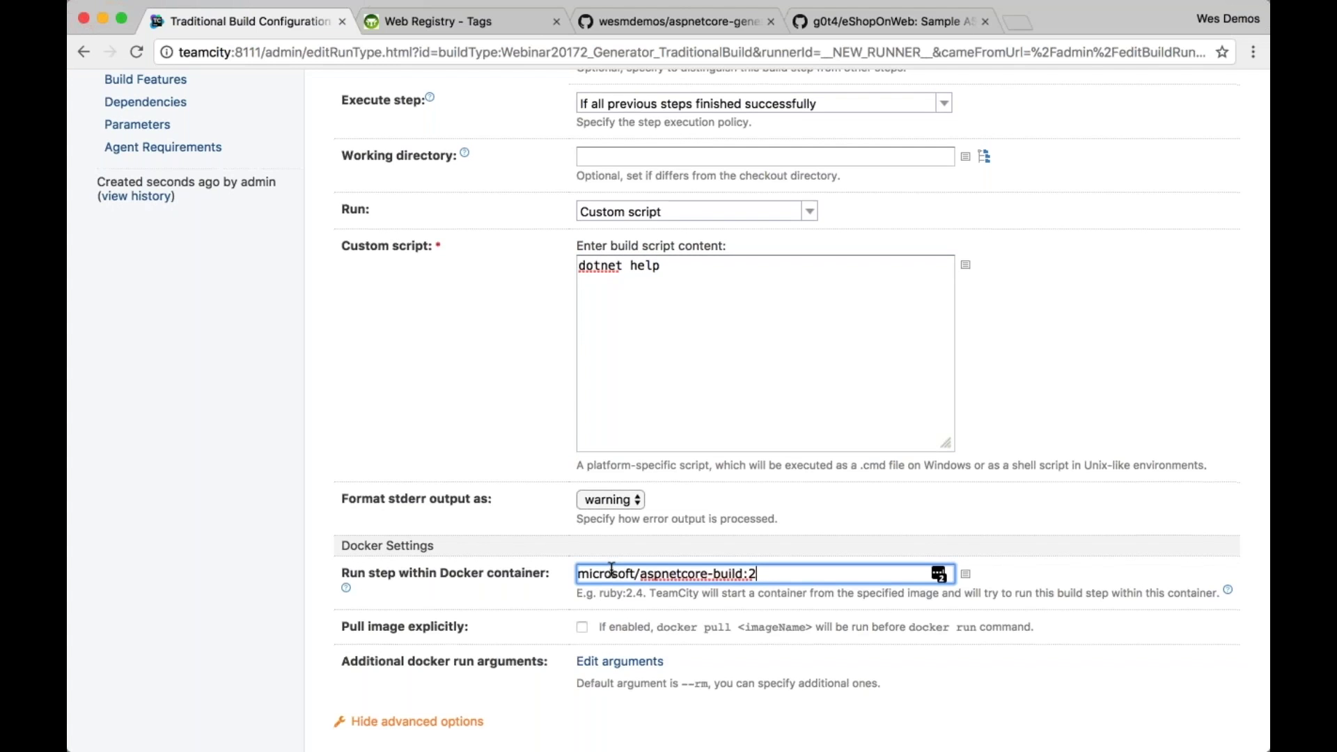
{"action": "scroll", "coordinate": [611, 569], "scroll_direction": "down", "scroll_amount": 3}
{"action": "left_click", "coordinate": [358, 606]}
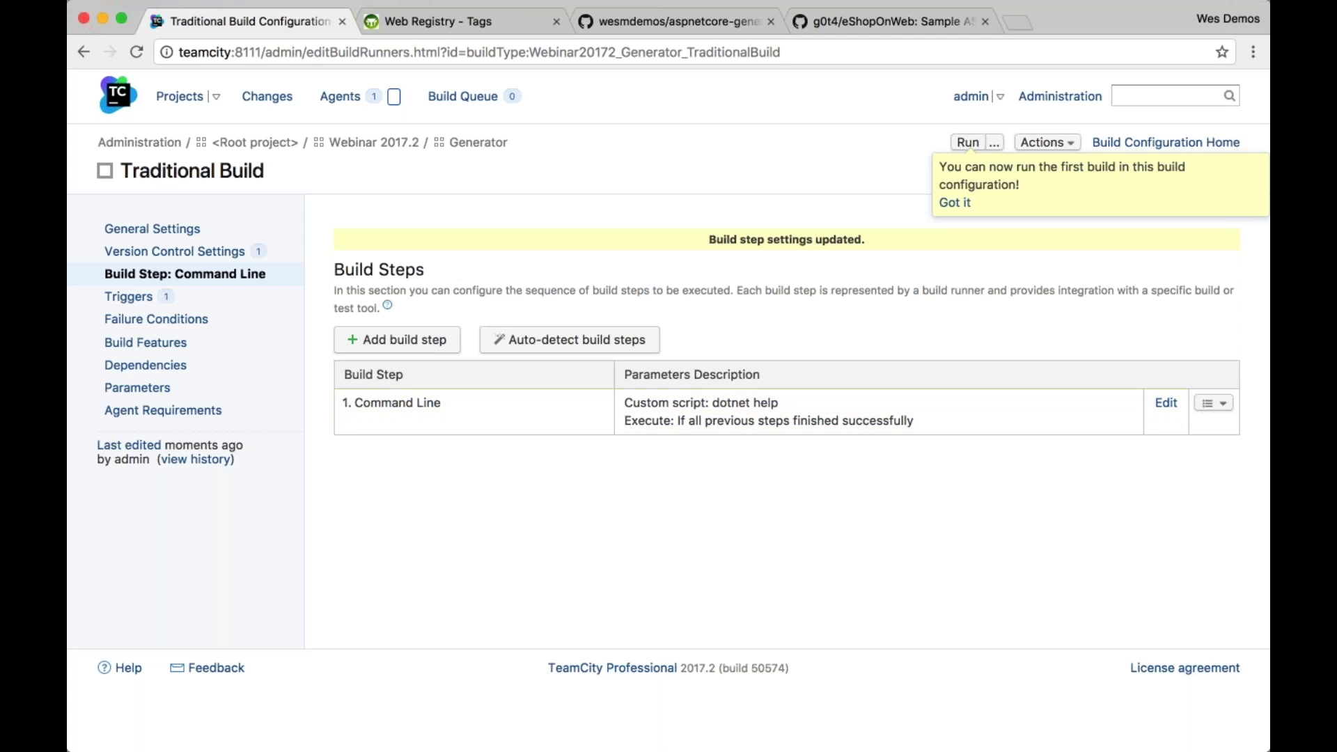
{"action": "left_click", "coordinate": [968, 142]}
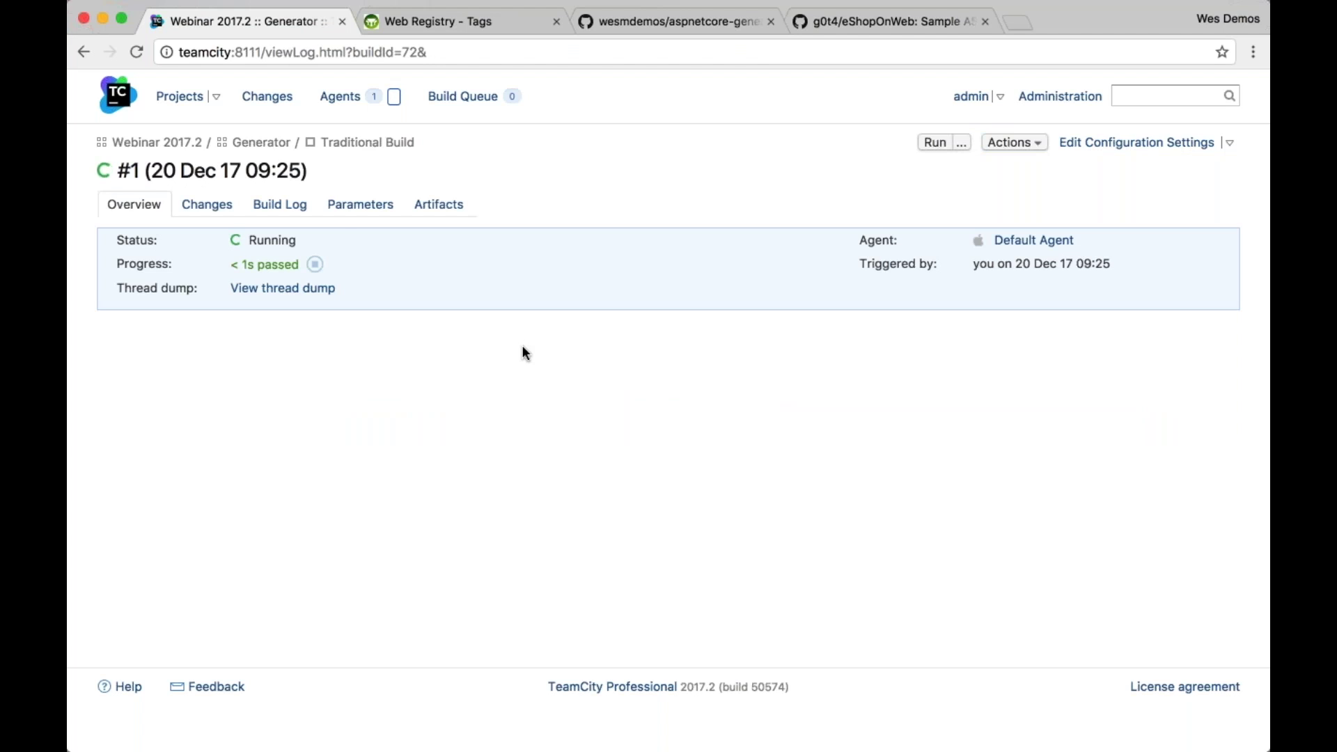
Open build #1's log, expand 'Step 1/1: Command Line', and enlarge the page text
{"action": "left_click", "coordinate": [279, 204]}
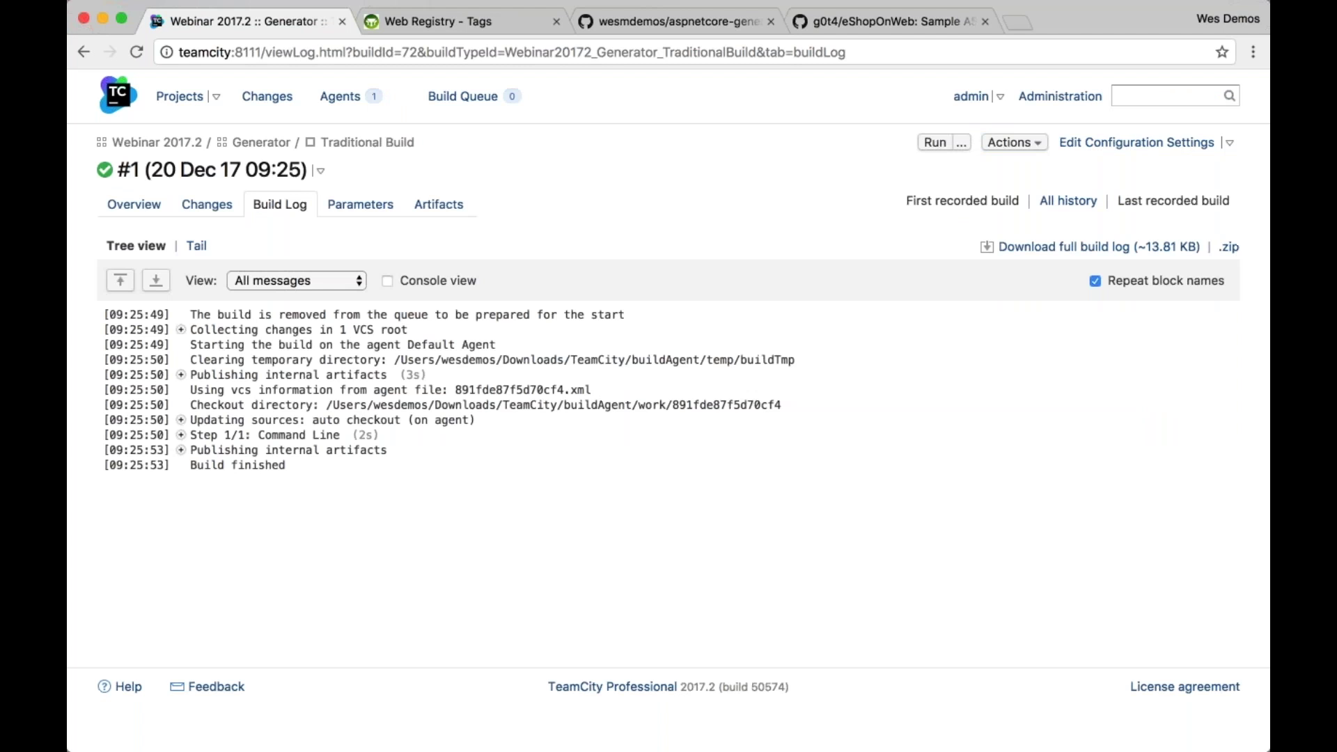
{"action": "left_click", "coordinate": [181, 434]}
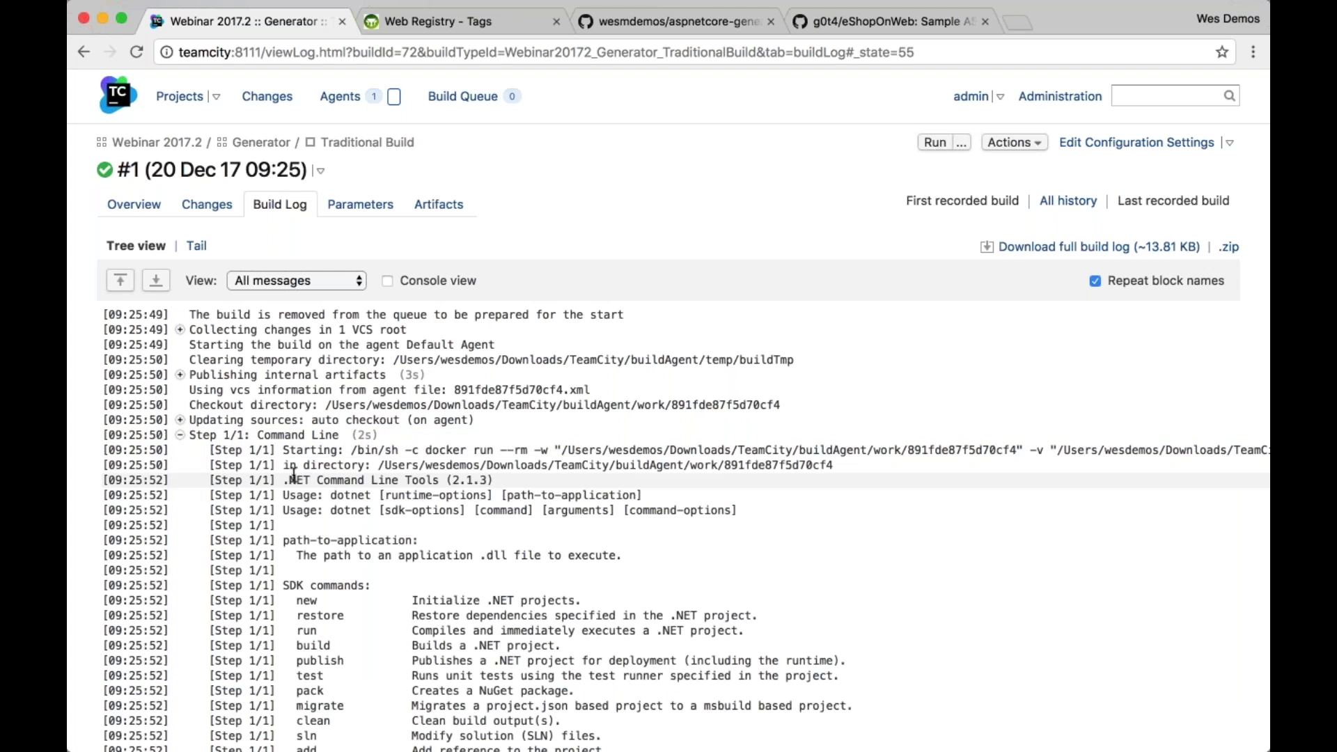
{"action": "key", "text": "super+plus"}
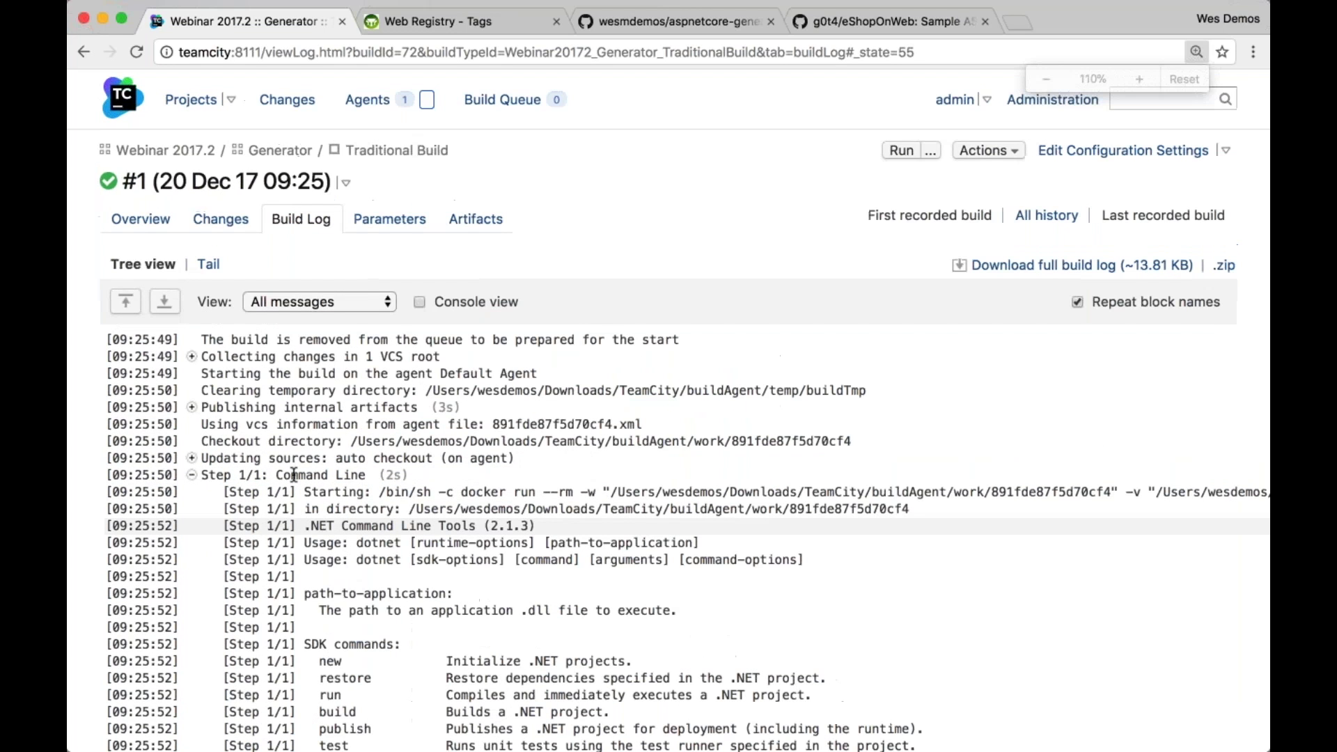
{"action": "key", "text": "super+plus"}
{"action": "scroll", "coordinate": [294, 475], "scroll_direction": "down", "scroll_amount": 4}
{"action": "left_click_drag", "start_coordinate": [337, 286], "coordinate": [633, 286]}
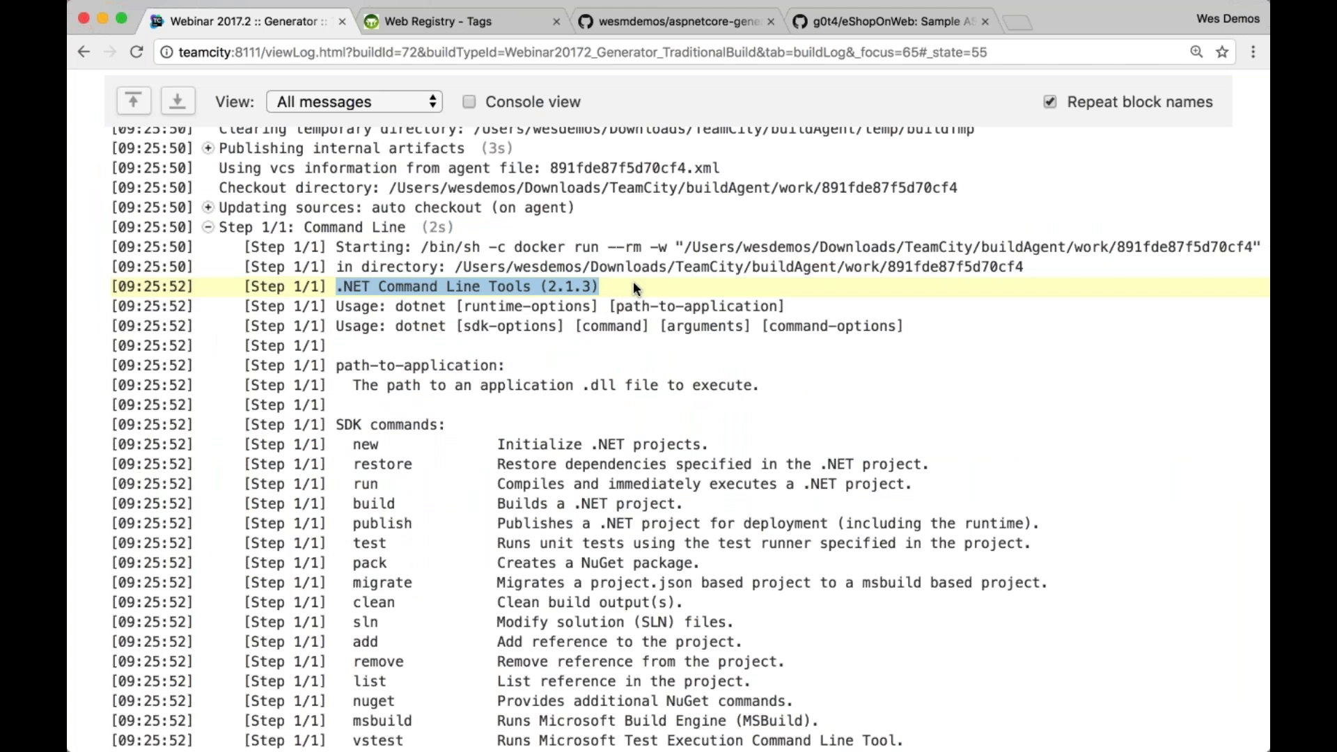
Compare the log's .NET Command Line Tools 2.1.3 output against the terminal
{"action": "key", "text": "super+Tab"}
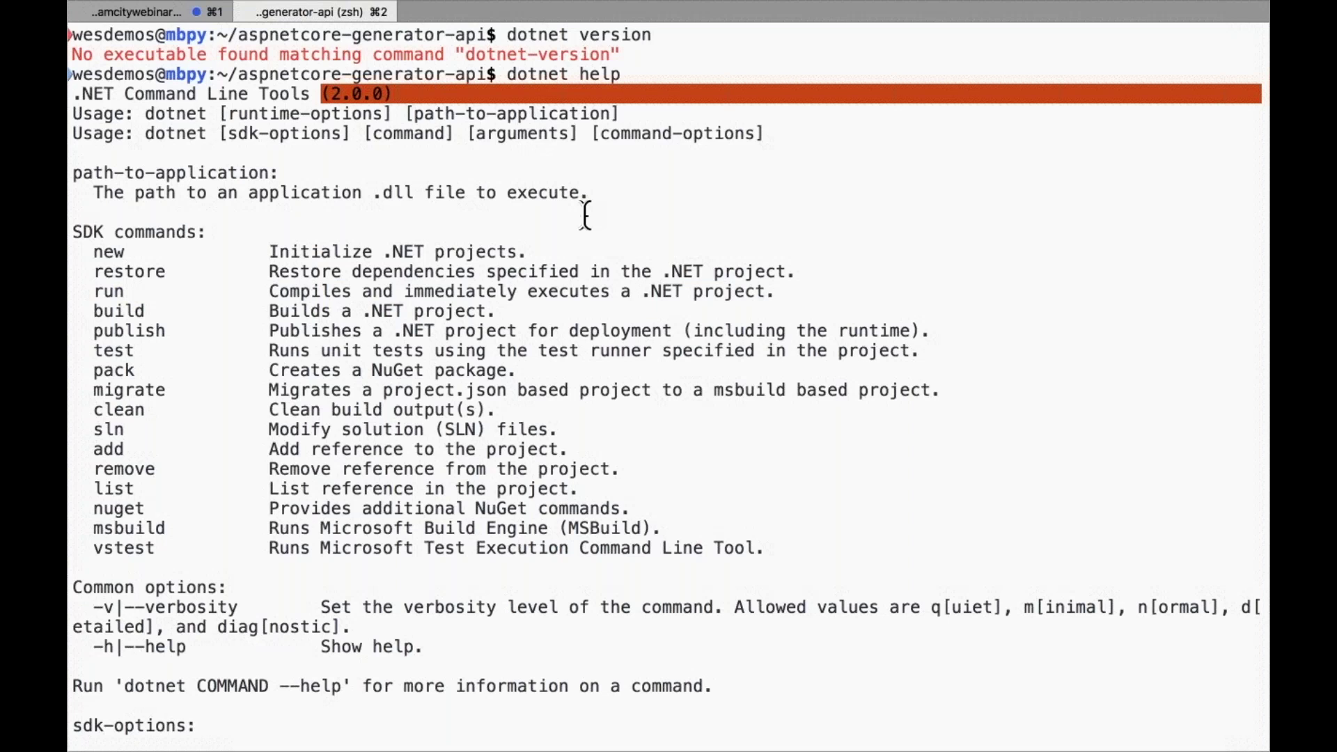
{"action": "key", "text": "super+Tab"}
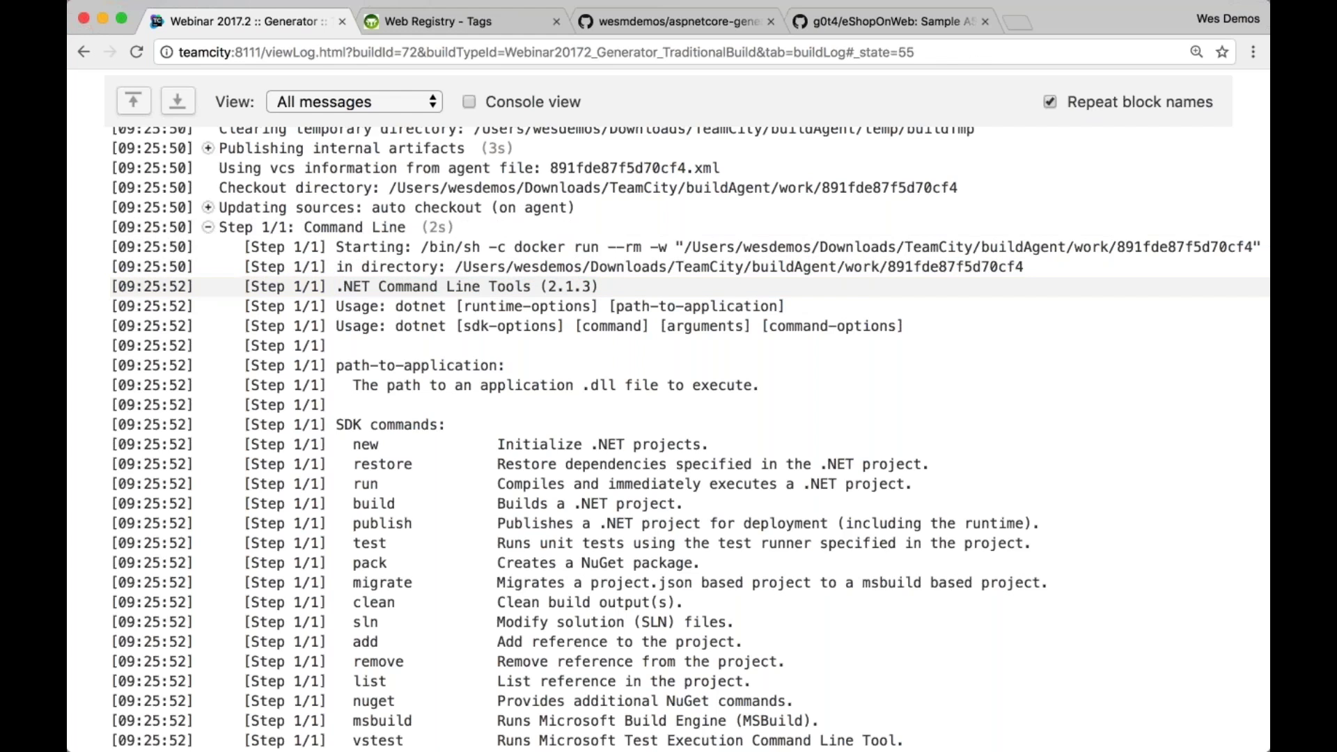
{"action": "scroll", "coordinate": [668, 286], "scroll_direction": "up", "scroll_amount": 1}
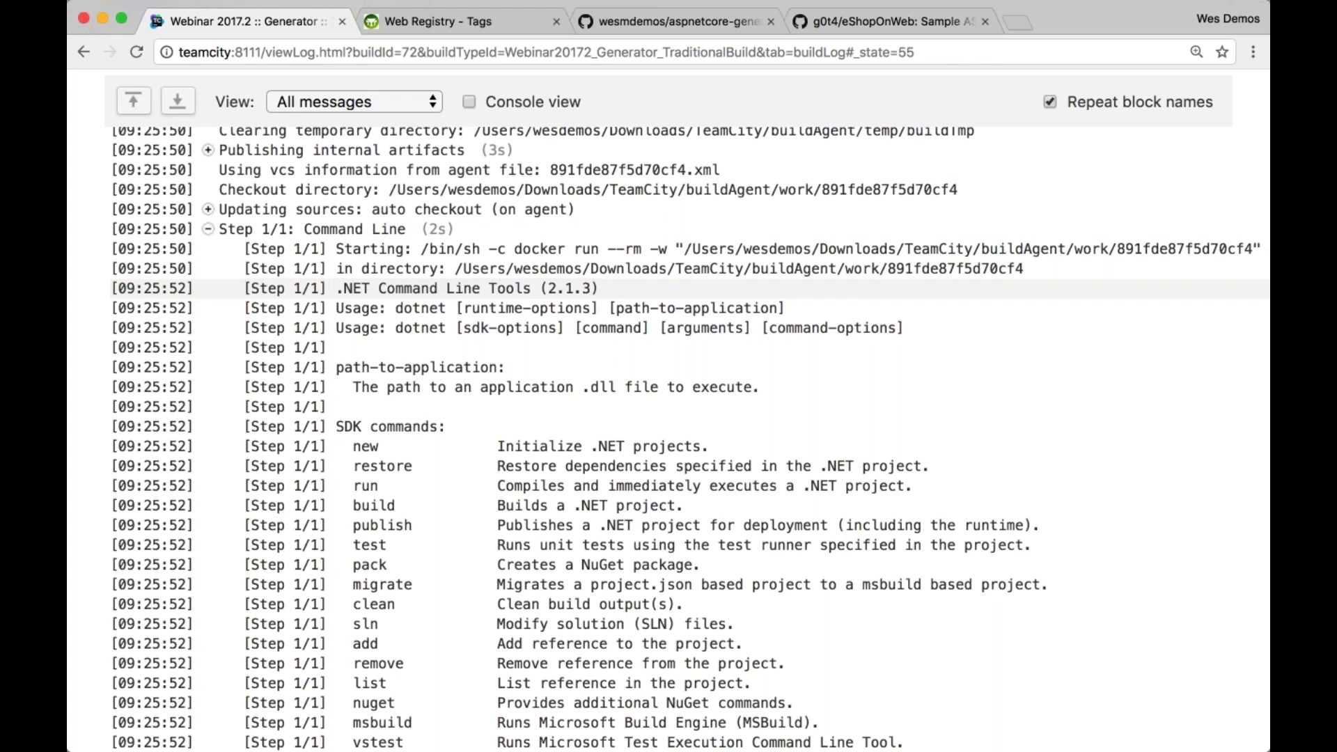
{"action": "scroll", "coordinate": [948, 202], "scroll_direction": "up", "scroll_amount": 5}
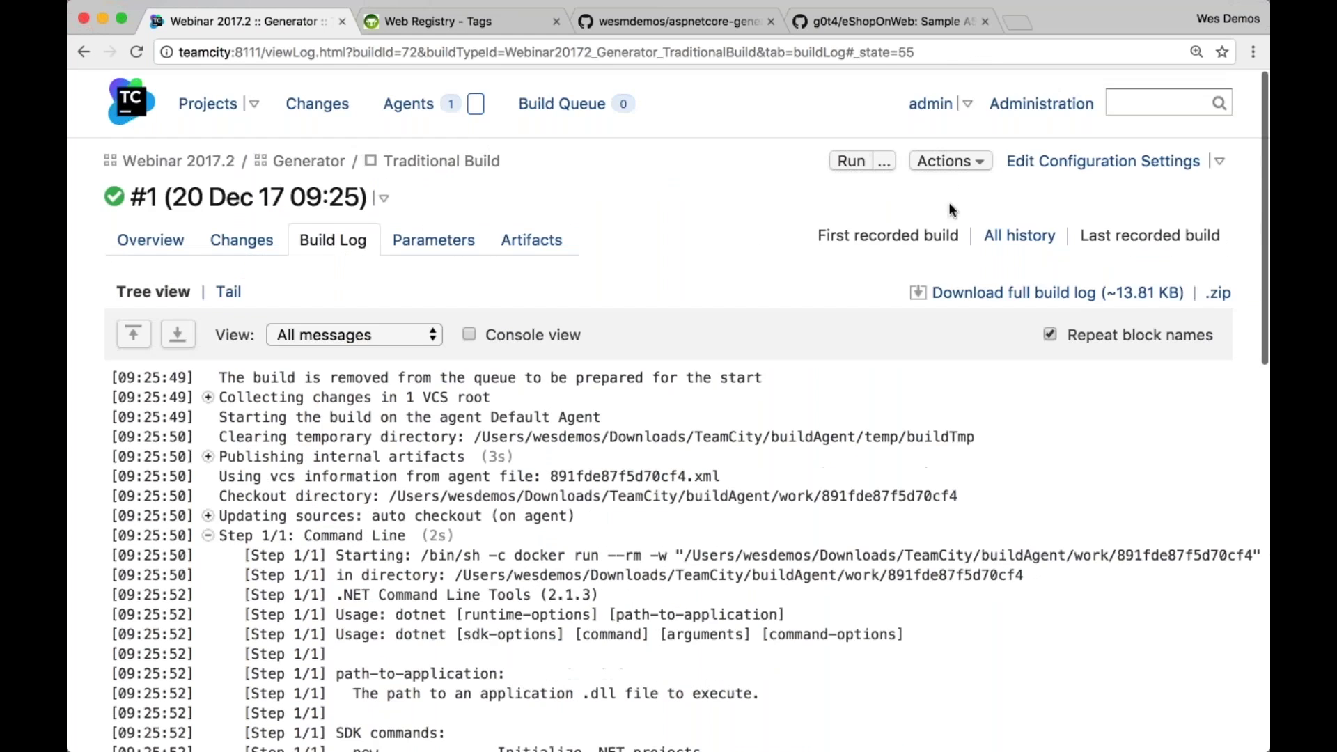
Open the Command Line step and review its dotnet help script and microsoft/aspnetcore-build:2 image
{"action": "left_click", "coordinate": [1061, 167]}
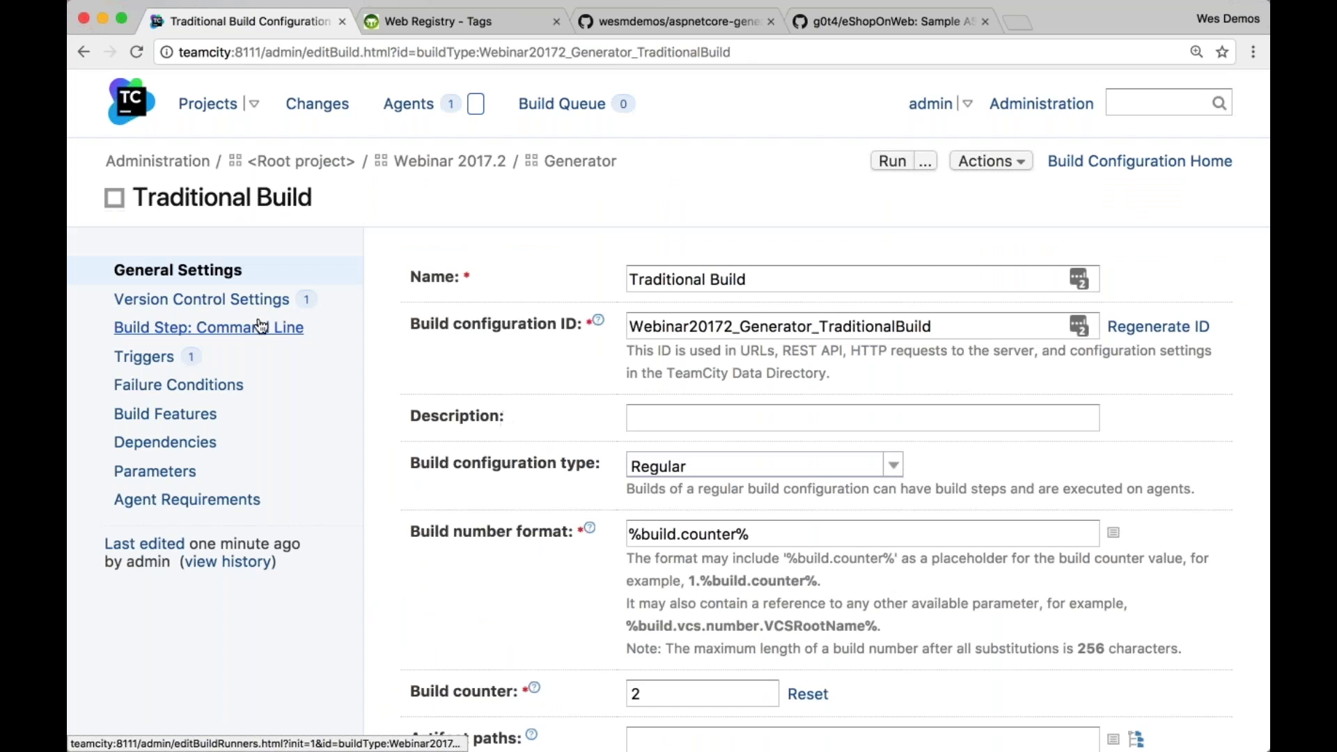
{"action": "left_click", "coordinate": [209, 327]}
{"action": "left_click", "coordinate": [732, 465]}
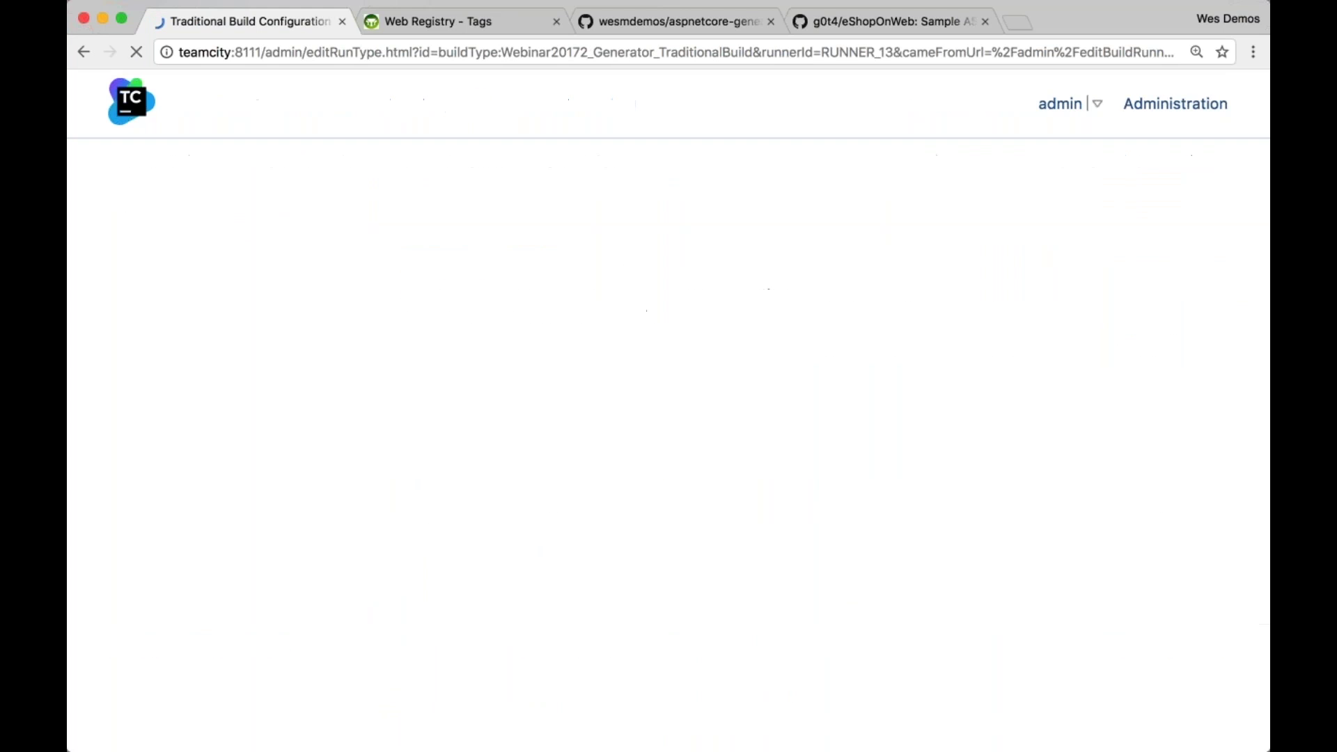
{"action": "scroll", "coordinate": [917, 613], "scroll_direction": "down", "scroll_amount": 6}
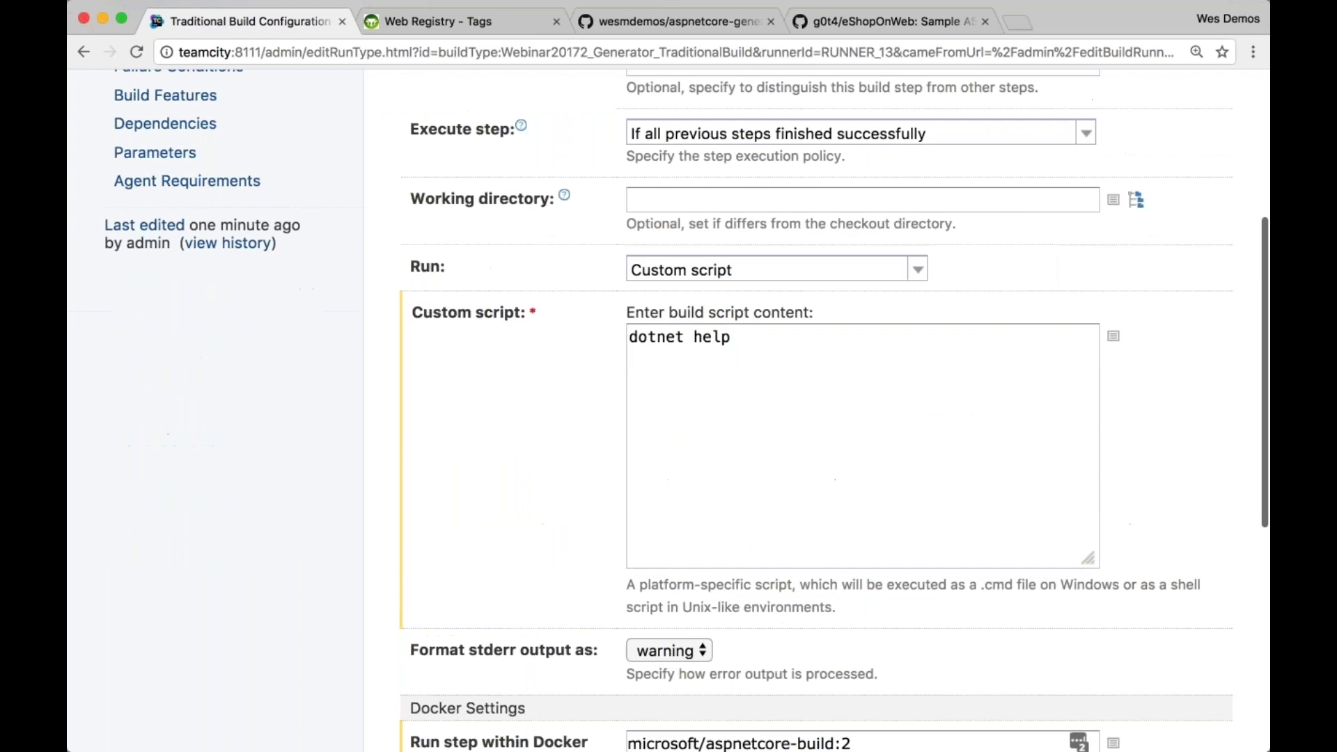
{"action": "triple_click", "coordinate": [918, 613]}
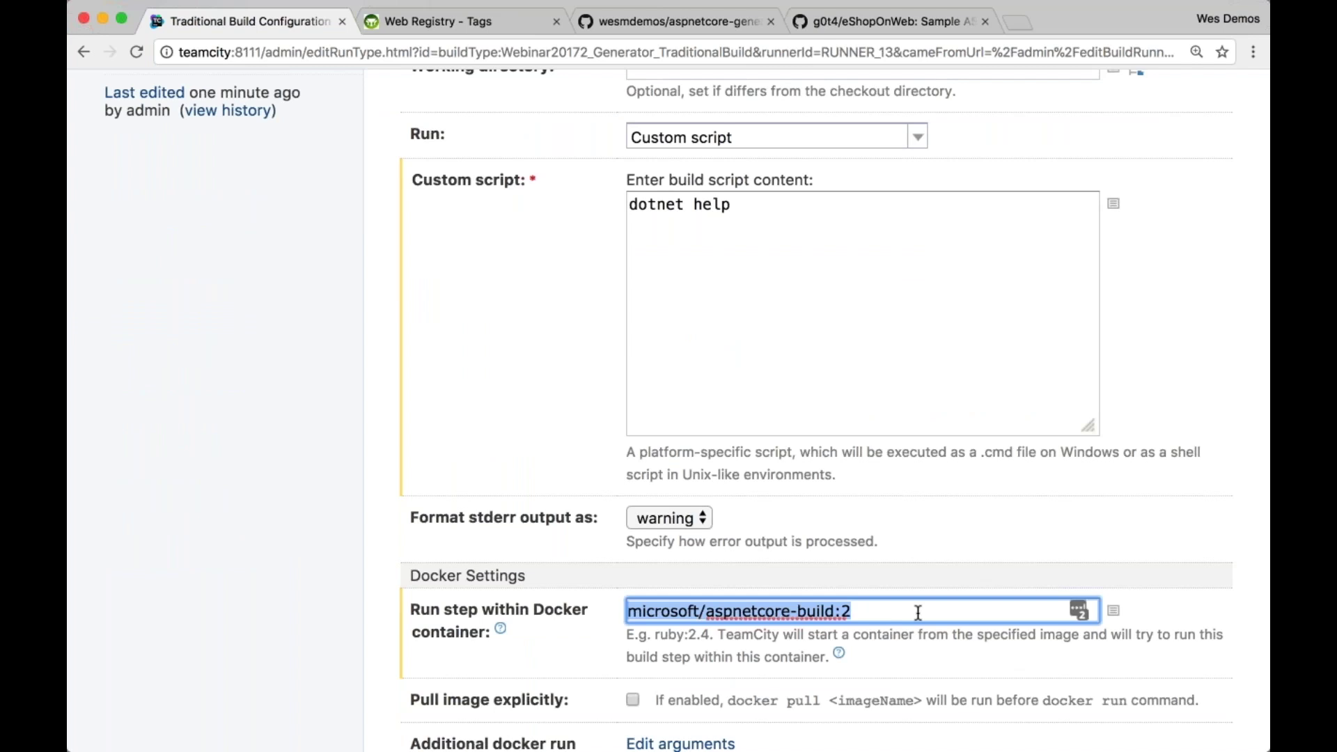
{"action": "double_click", "coordinate": [727, 205]}
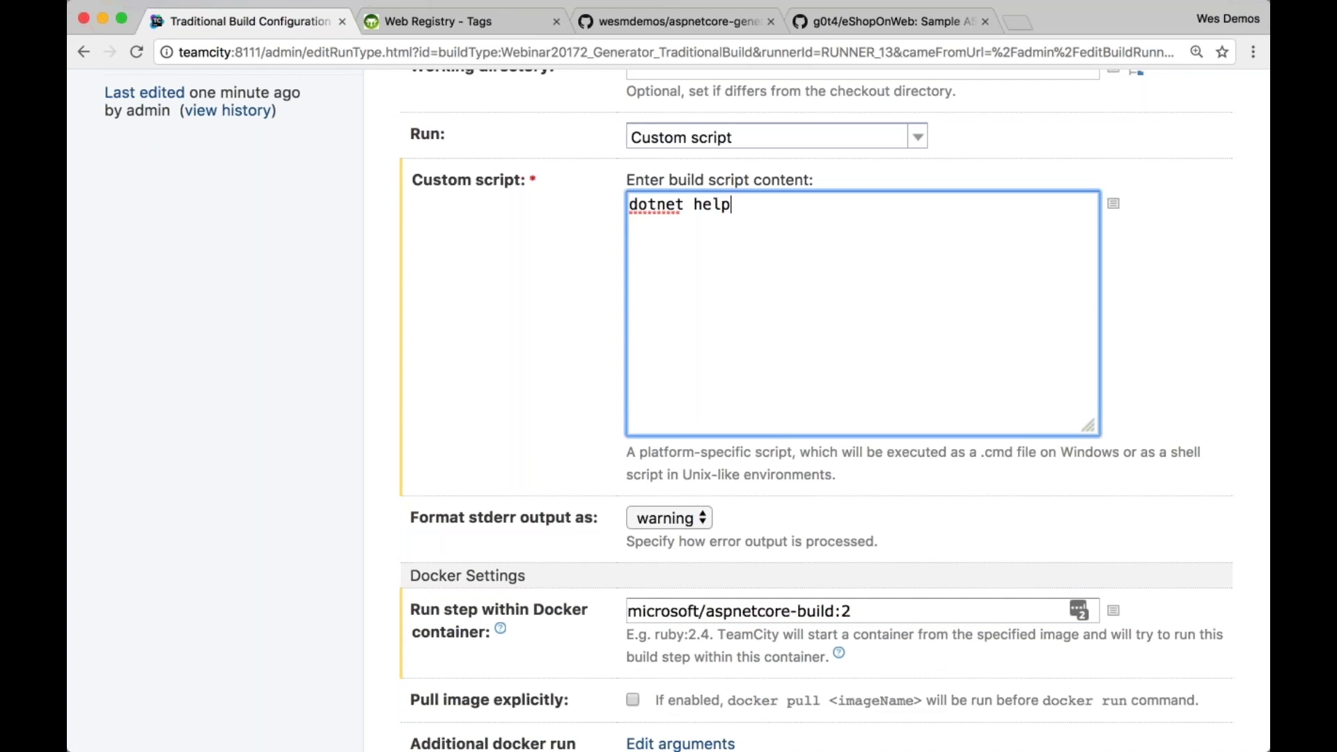
{"action": "triple_click", "coordinate": [727, 205]}
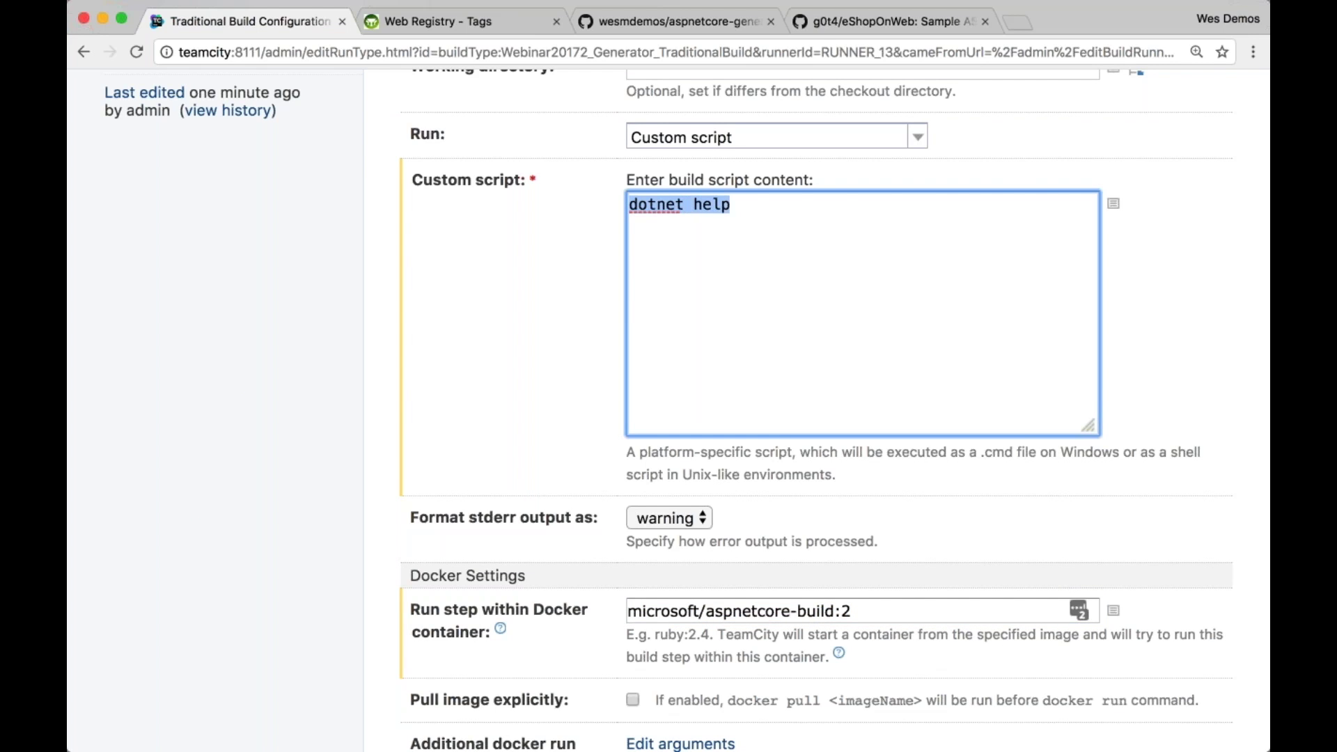
{"action": "left_click", "coordinate": [730, 204]}
Start a new browser tab with hub.docker.com/r/microsoft
{"action": "left_click", "coordinate": [862, 607]}
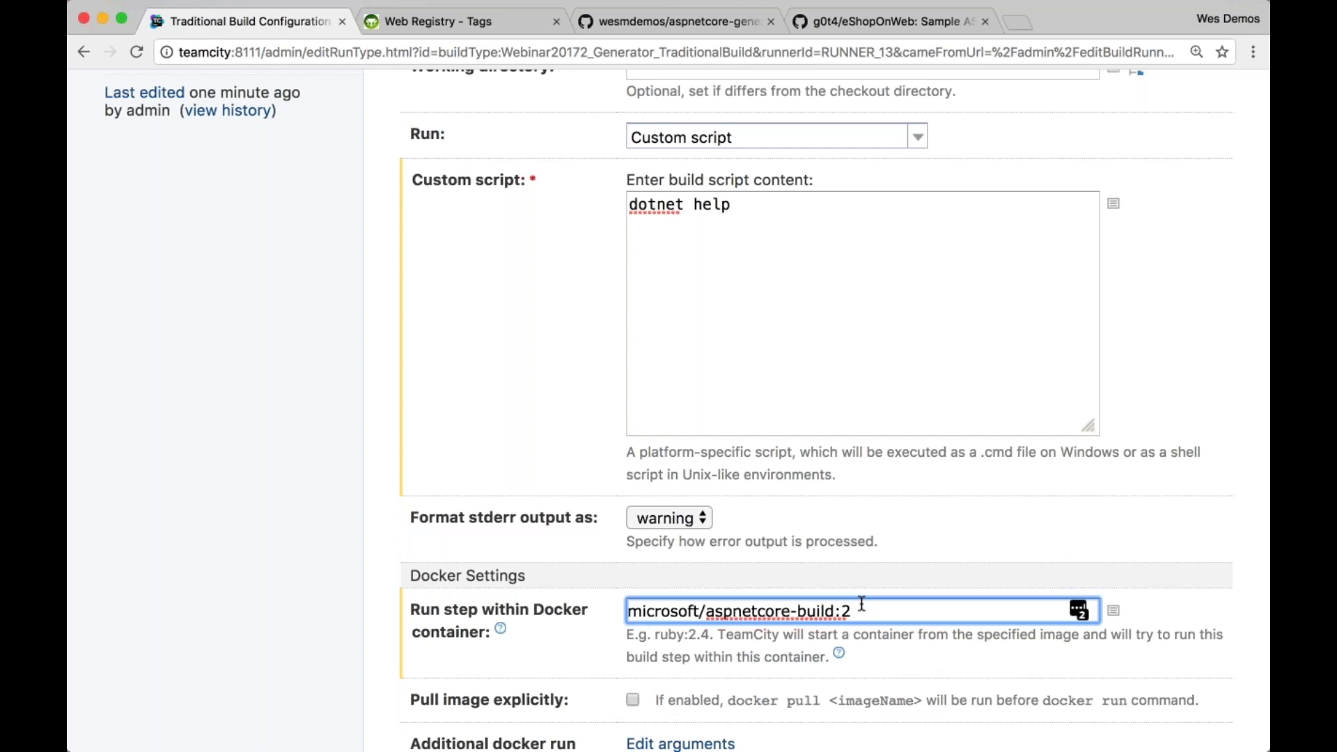
{"action": "key", "text": "super+t"}
{"action": "type", "text": "hub.docker.com"}
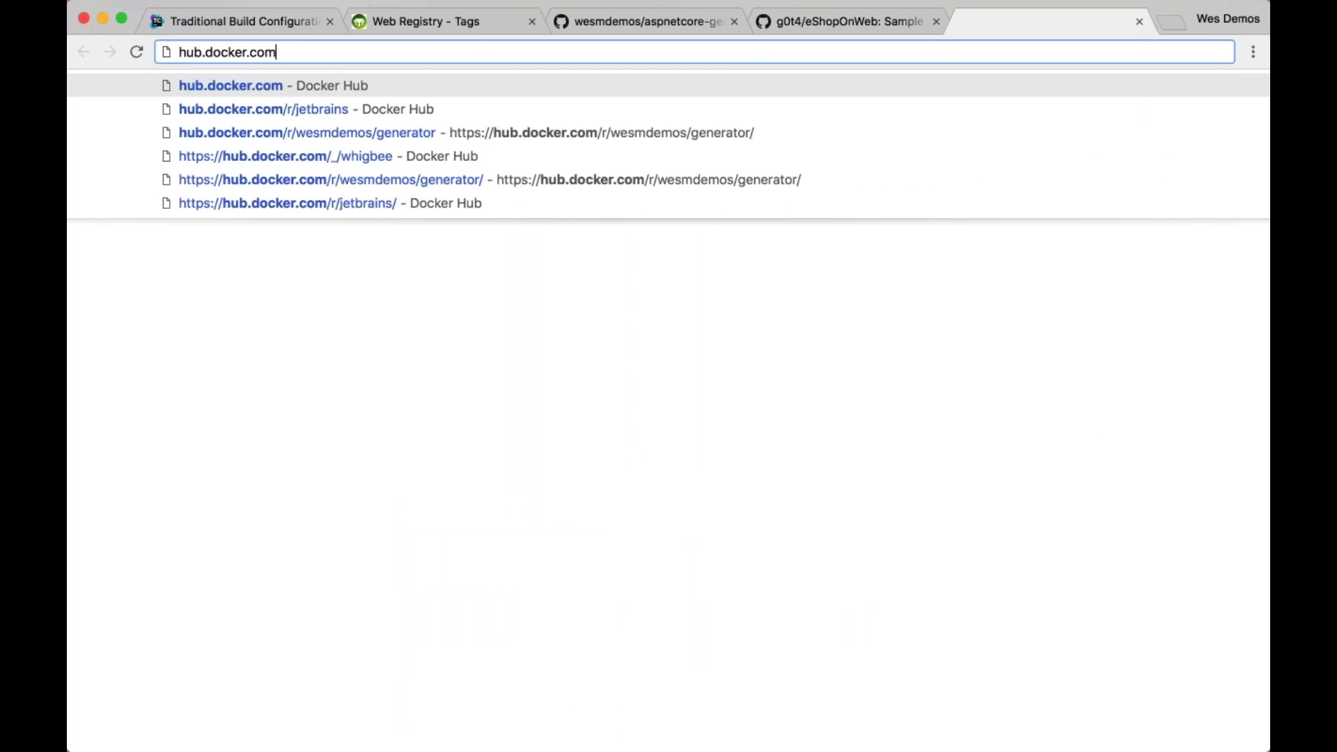
{"action": "type", "text": "/r/"}
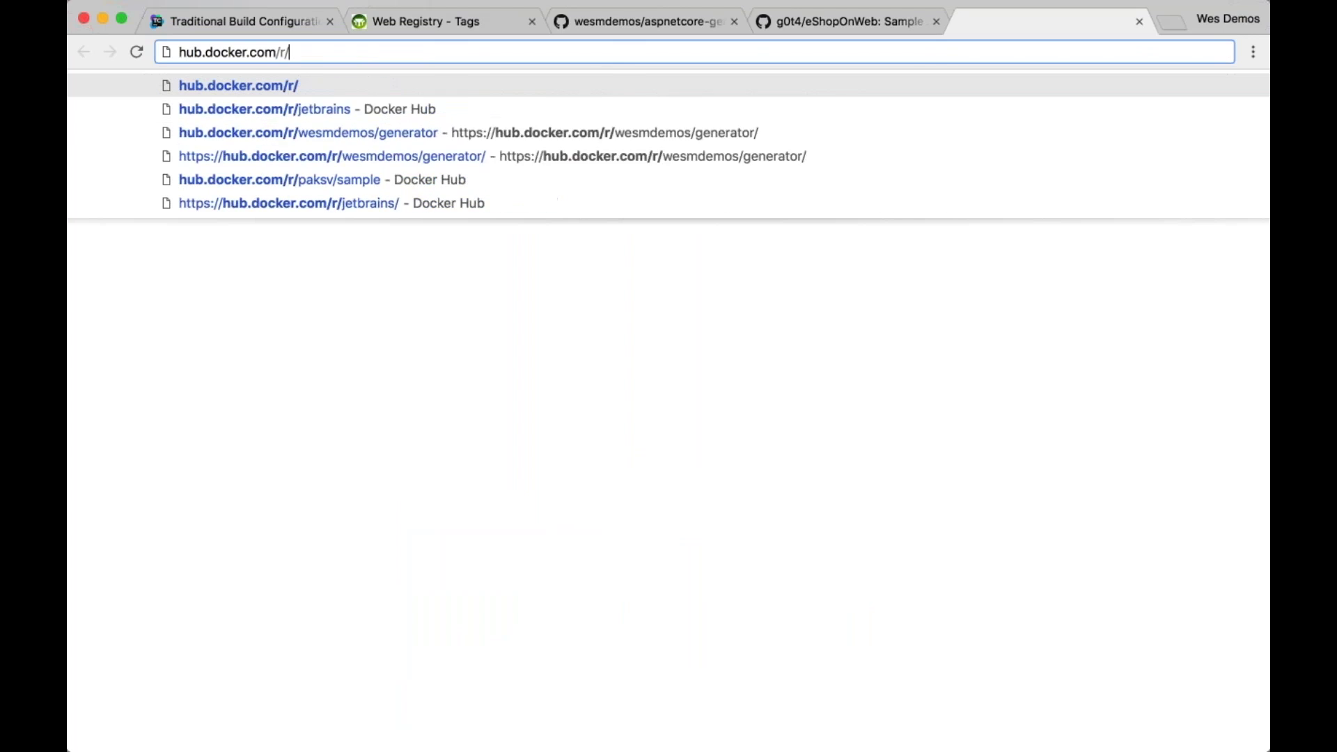
{"action": "type", "text": "microsoft"}
Load Microsoft's Docker Hub page and open the aspnetcore-build repository's Tags list
{"action": "key", "text": "Return"}
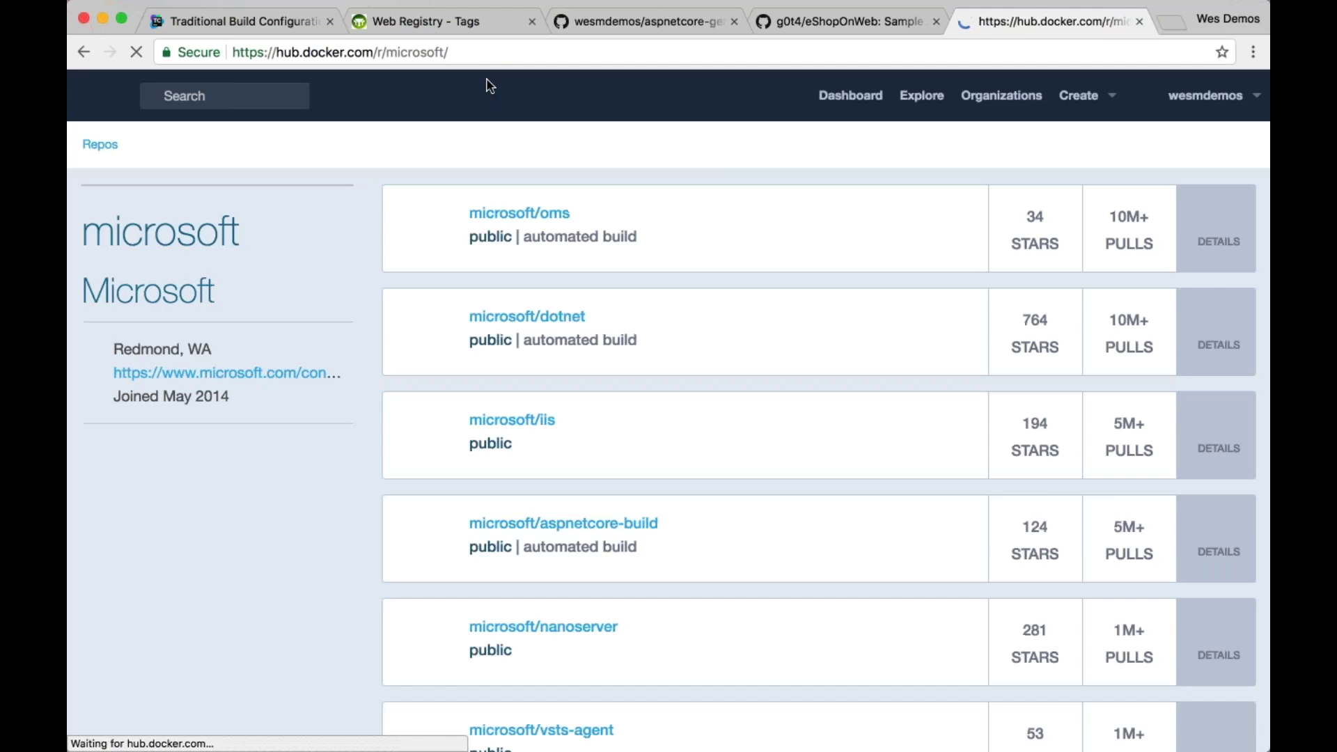
{"action": "left_click", "coordinate": [571, 536]}
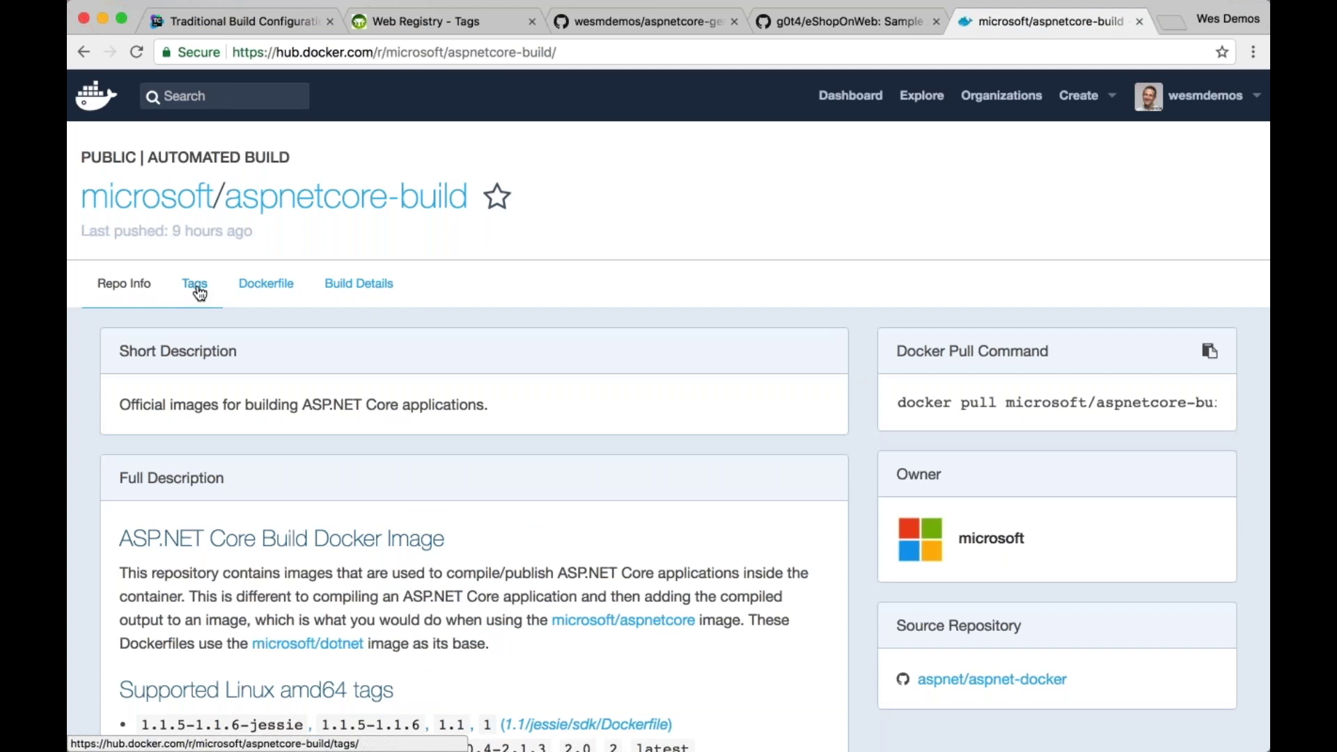
{"action": "left_click", "coordinate": [194, 284]}
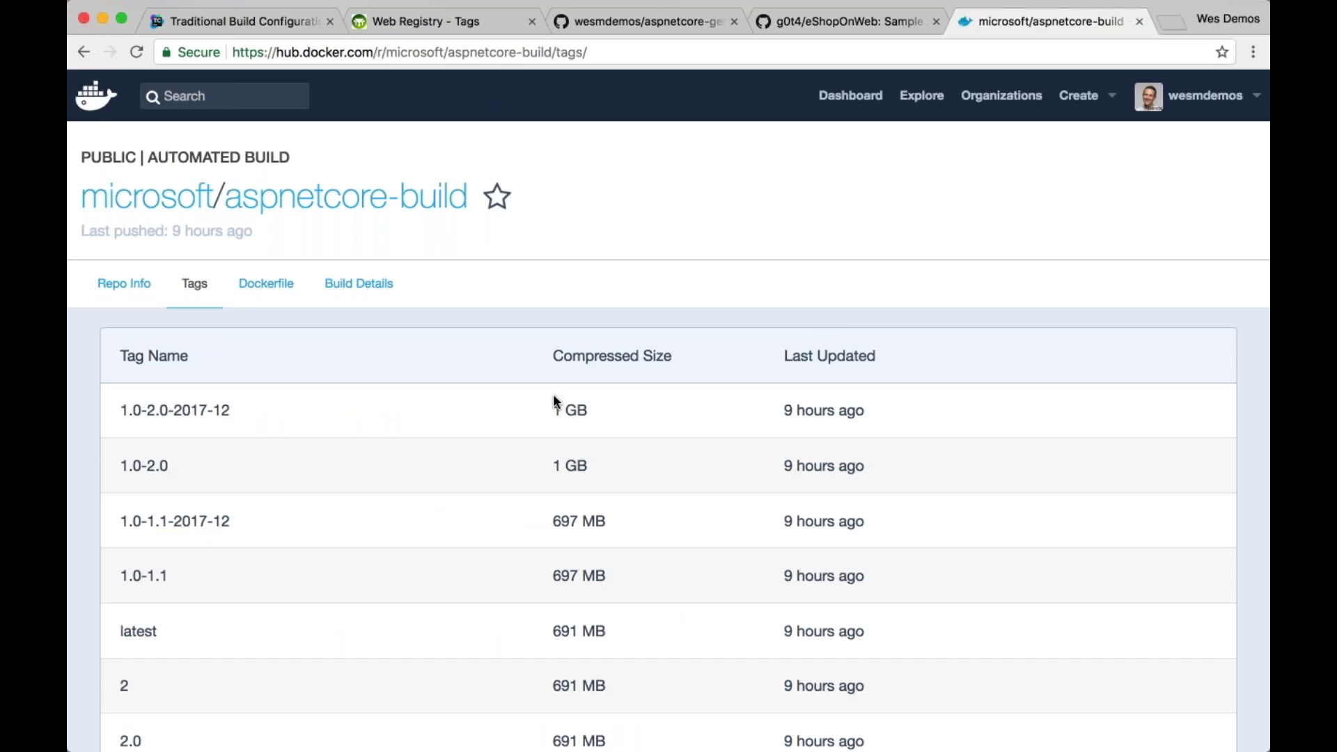
Scroll the tags past 2.0.3 and select the 1.1.4 tag
{"action": "scroll", "coordinate": [552, 402], "scroll_direction": "down", "scroll_amount": 1}
{"action": "scroll", "coordinate": [552, 394], "scroll_direction": "down", "scroll_amount": 13}
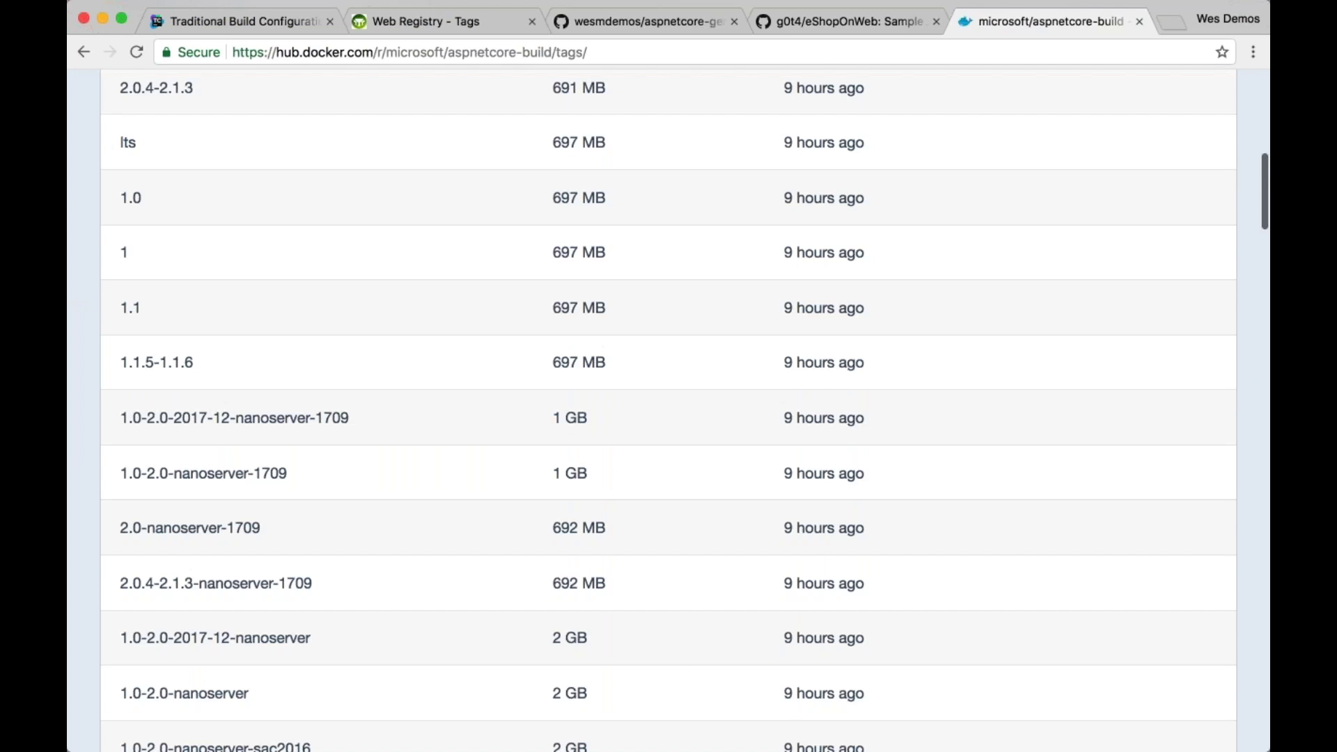
{"action": "scroll", "coordinate": [553, 394], "scroll_direction": "down", "scroll_amount": 10}
{"action": "scroll", "coordinate": [553, 394], "scroll_direction": "down", "scroll_amount": 20}
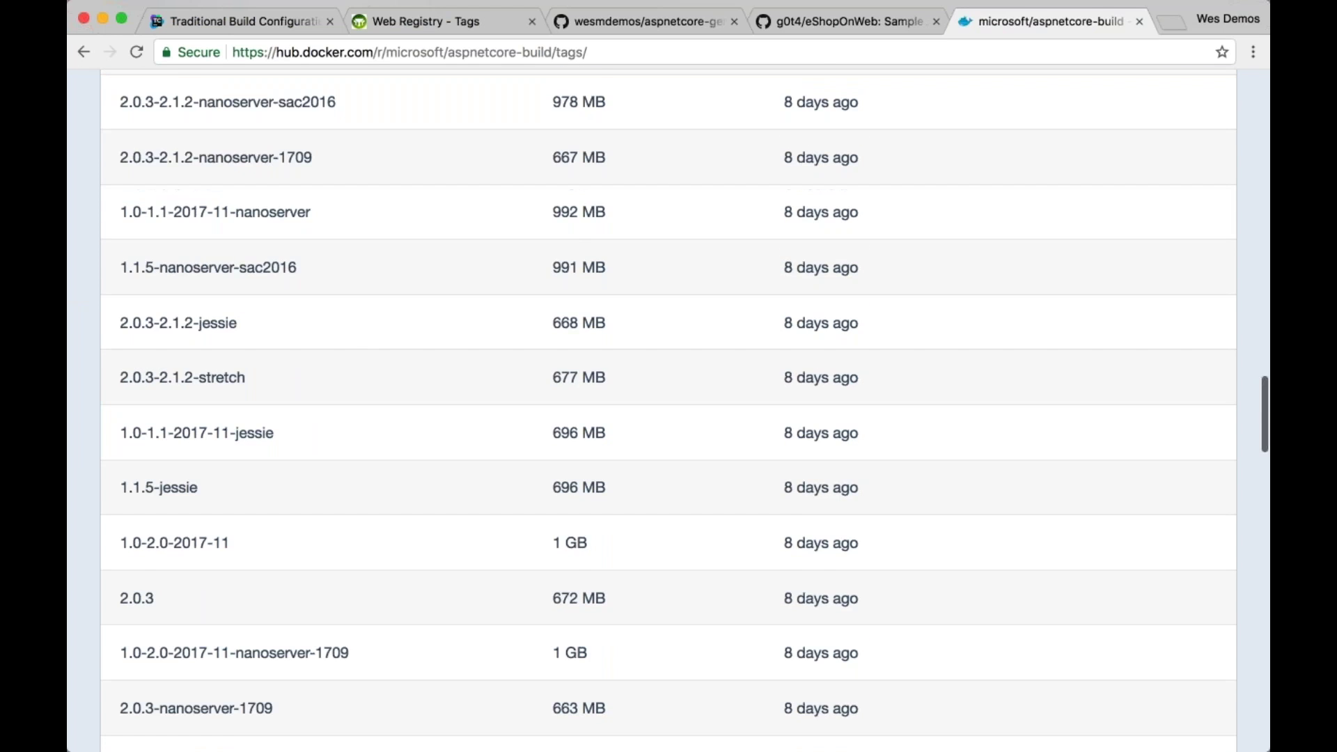
{"action": "scroll", "coordinate": [149, 290], "scroll_direction": "up", "scroll_amount": 7}
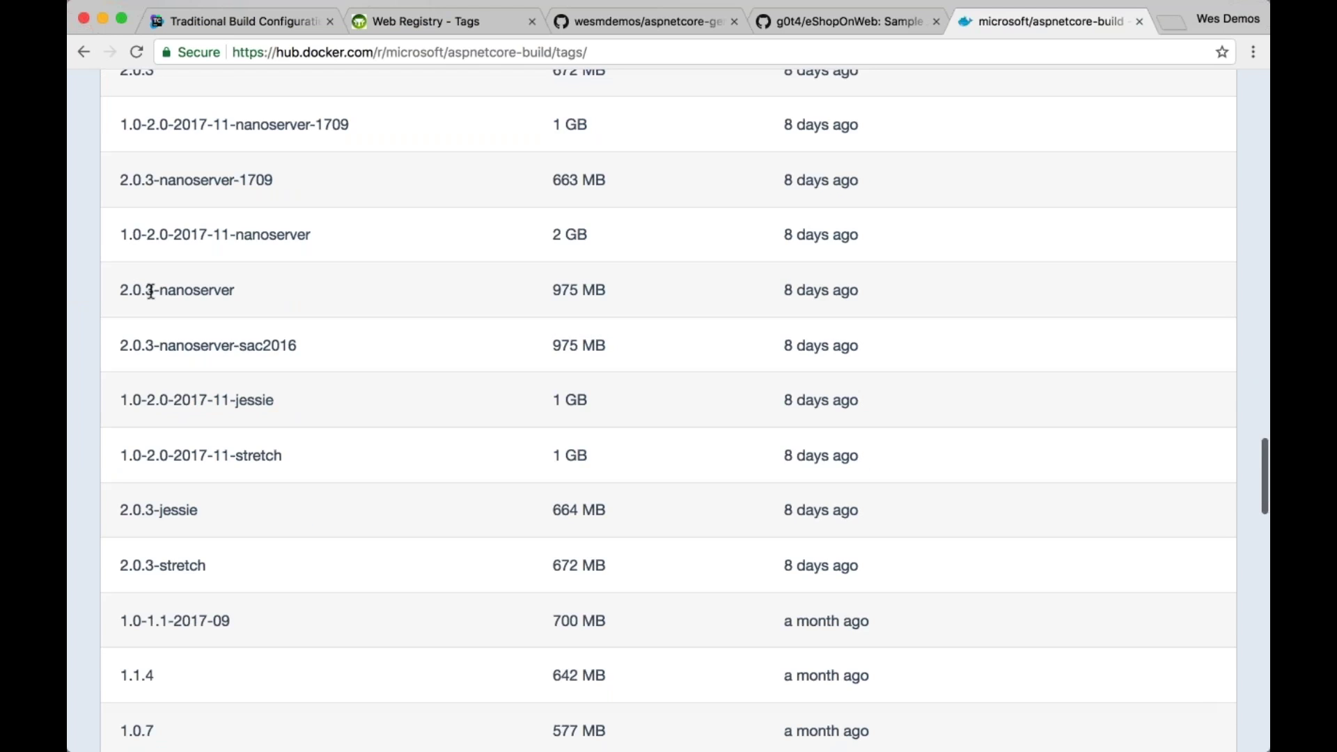
{"action": "left_click_drag", "start_coordinate": [152, 290], "coordinate": [120, 290]}
{"action": "scroll", "coordinate": [121, 289], "scroll_direction": "down", "scroll_amount": 6}
{"action": "double_click", "coordinate": [124, 285]}
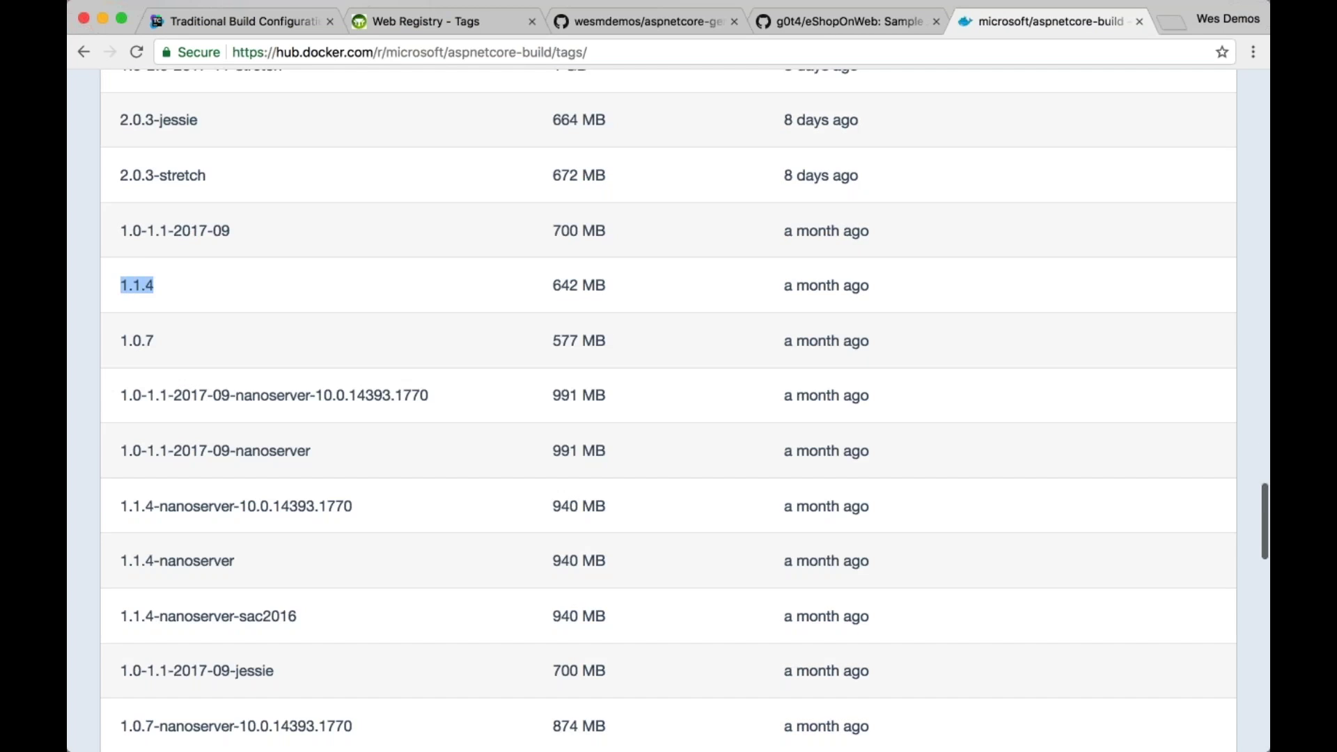
Set the step's Docker image to microsoft/aspnetcore-build:1.1.4
{"action": "left_click", "coordinate": [298, 25]}
{"action": "key", "text": "BackSpace"}
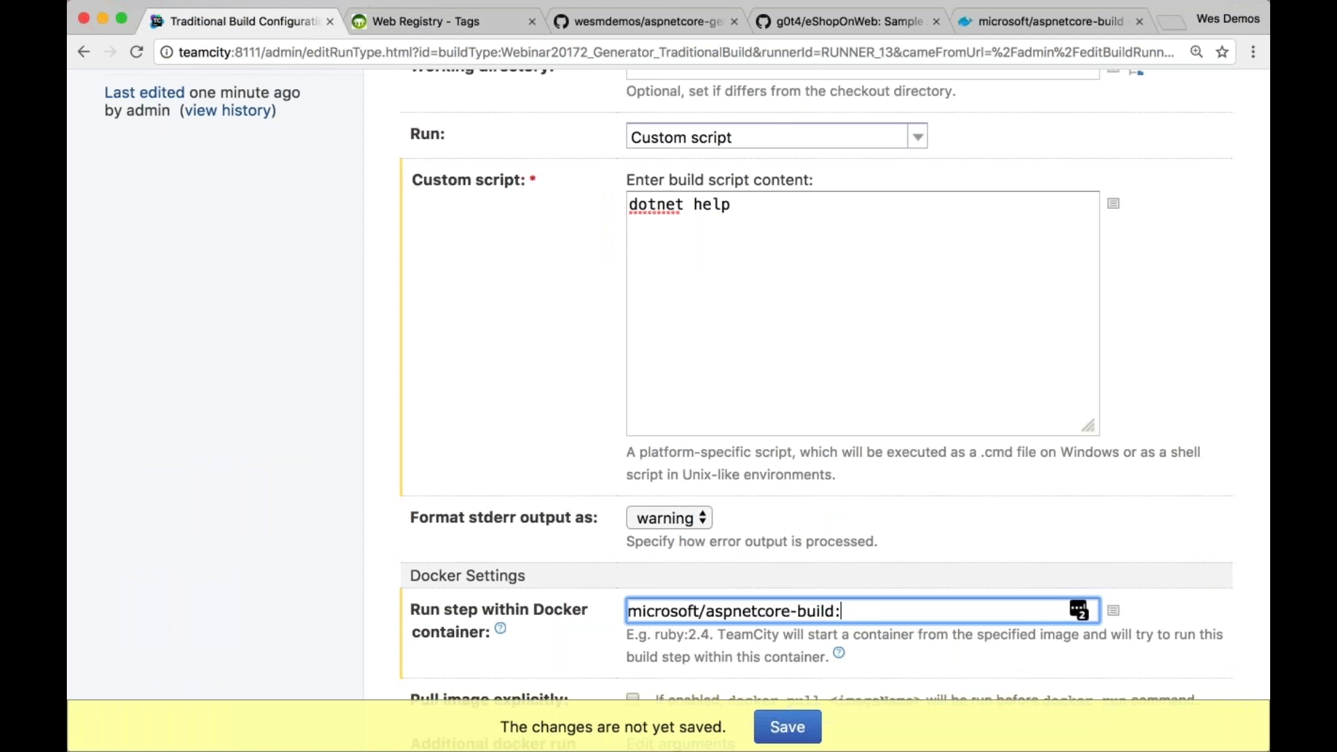
{"action": "type", "text": "2"}
{"action": "key", "text": "BackSpace"}
{"action": "type", "text": "1.1.4"}
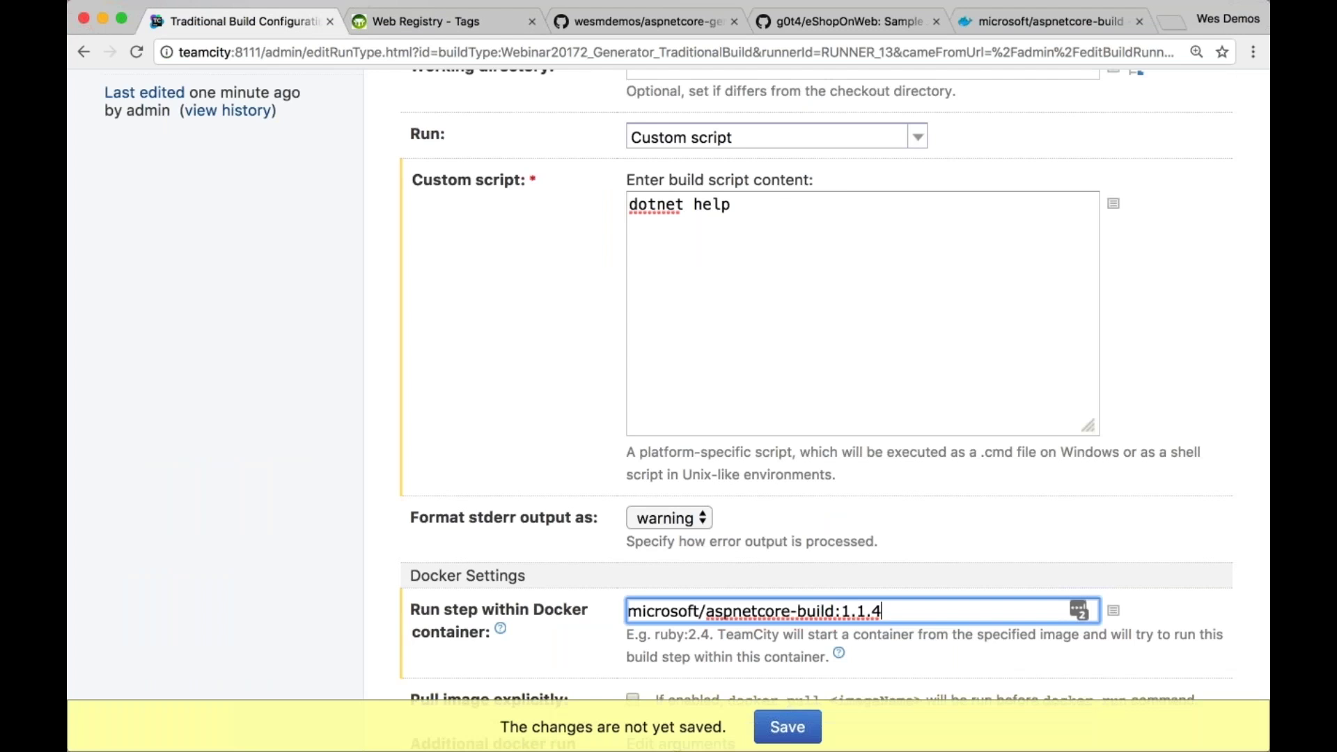
{"action": "scroll", "coordinate": [816, 383], "scroll_direction": "down", "scroll_amount": 1}
{"action": "scroll", "coordinate": [816, 376], "scroll_direction": "down", "scroll_amount": 5}
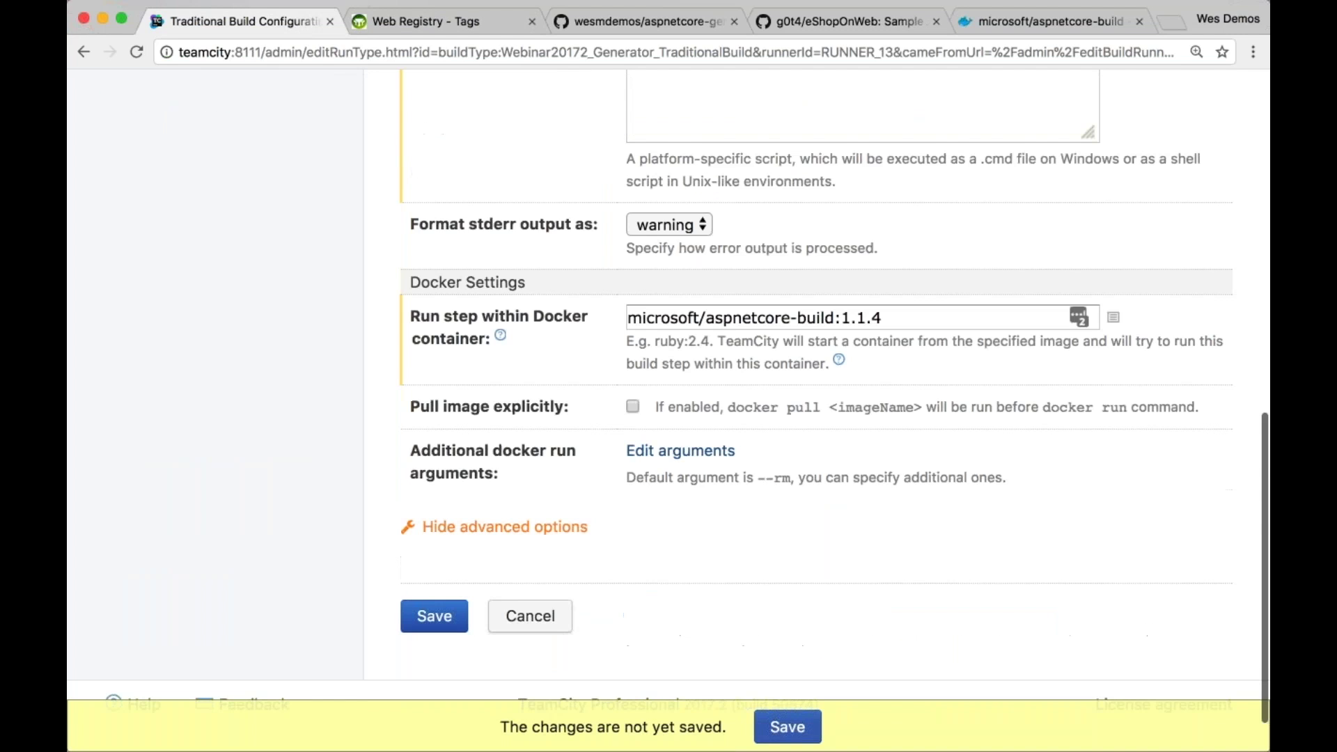
Save the build step and open the running build #2
{"action": "key", "text": "Return"}
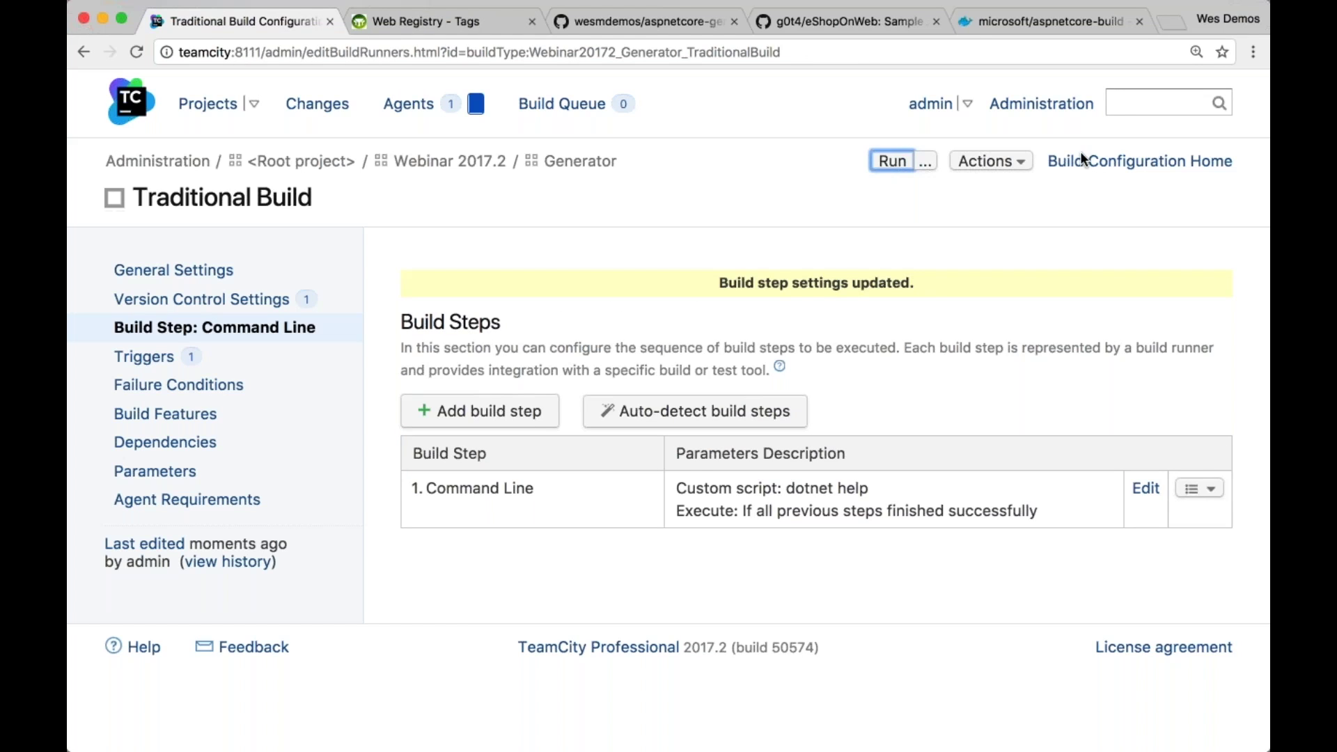
{"action": "left_click", "coordinate": [1139, 161]}
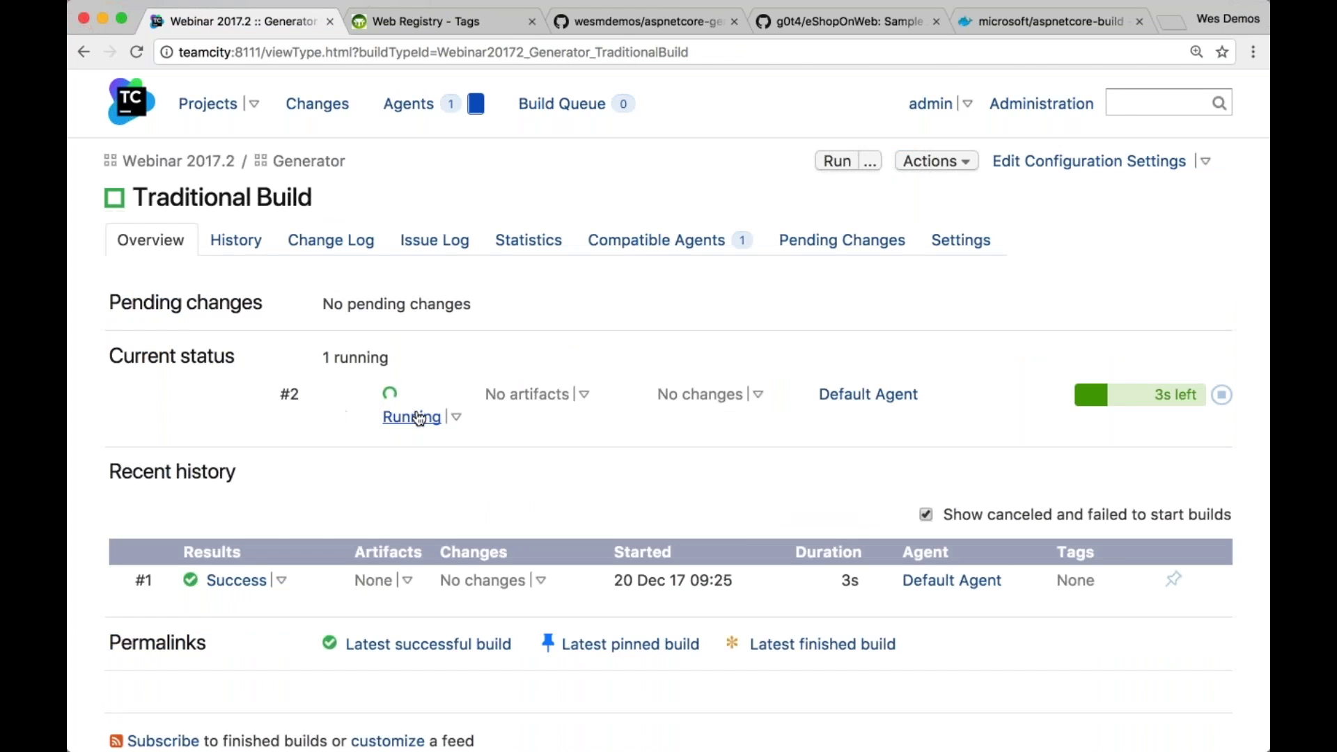
{"action": "left_click", "coordinate": [414, 418]}
Open build #2's log and mark the microsoft/aspnetcore-build:1.1.4 image name being pulled
{"action": "left_click", "coordinate": [333, 239]}
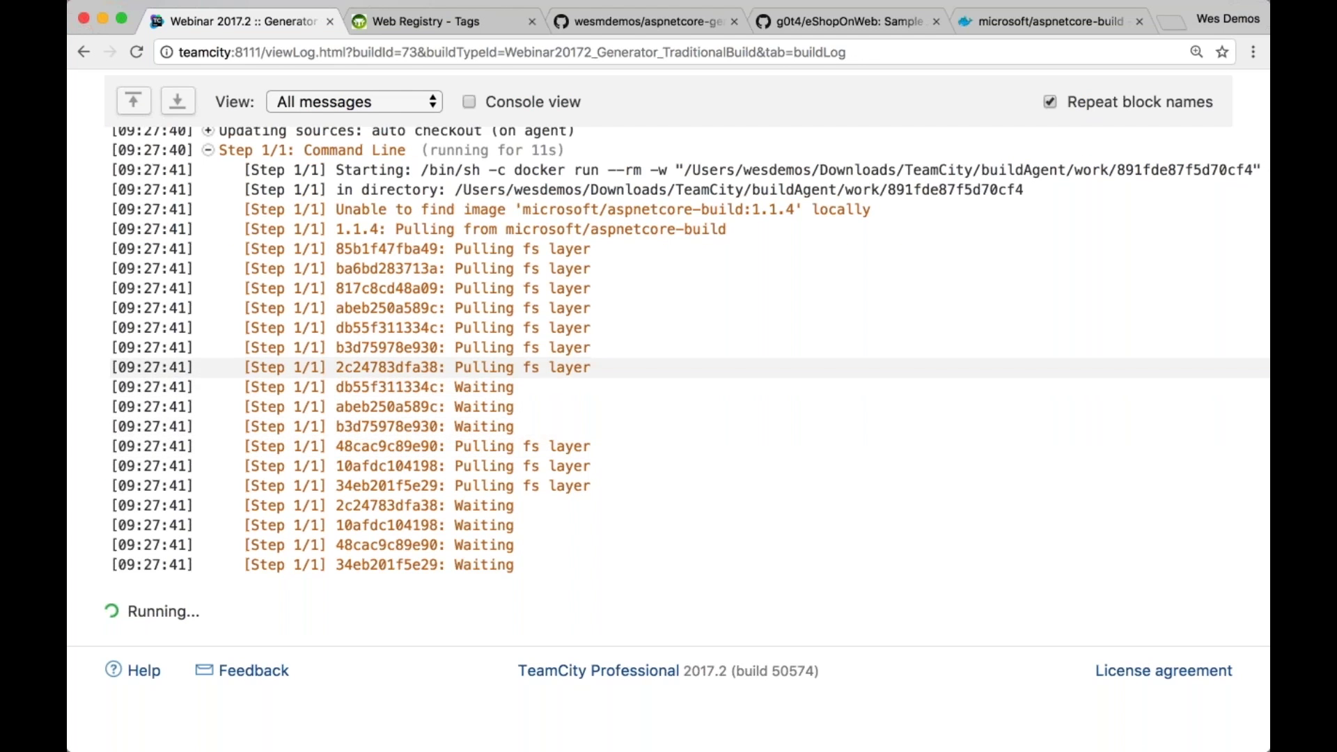
{"action": "left_click_drag", "start_coordinate": [522, 210], "coordinate": [799, 213]}
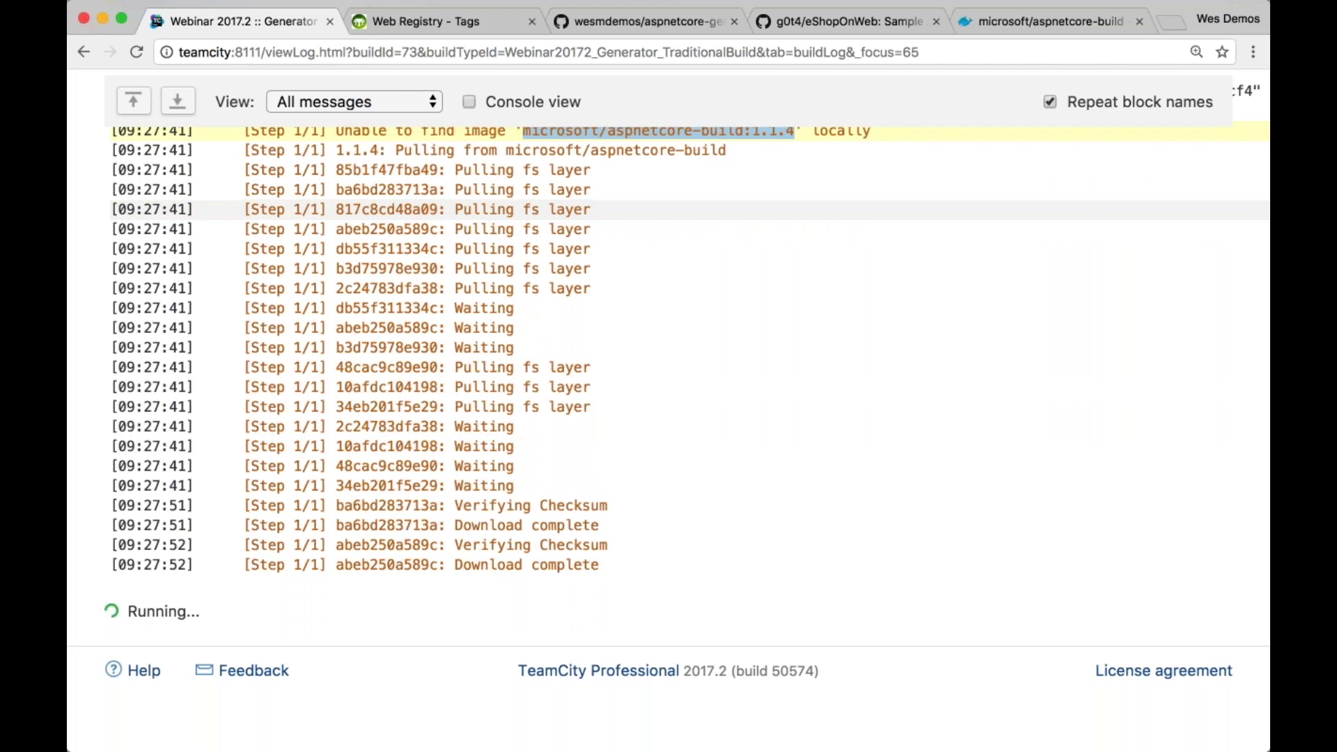
{"action": "scroll", "coordinate": [668, 209], "scroll_direction": "up", "scroll_amount": 1}
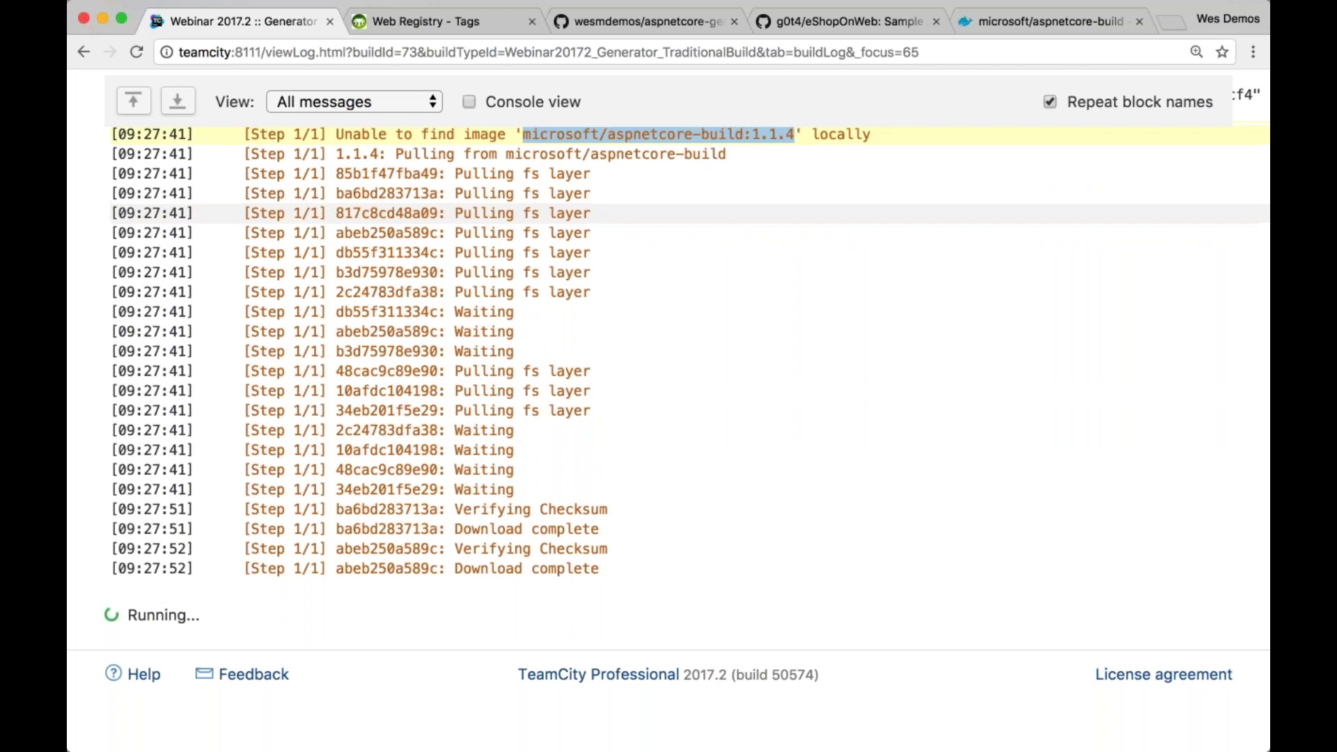
{"action": "scroll", "coordinate": [668, 209], "scroll_direction": "down", "scroll_amount": 1}
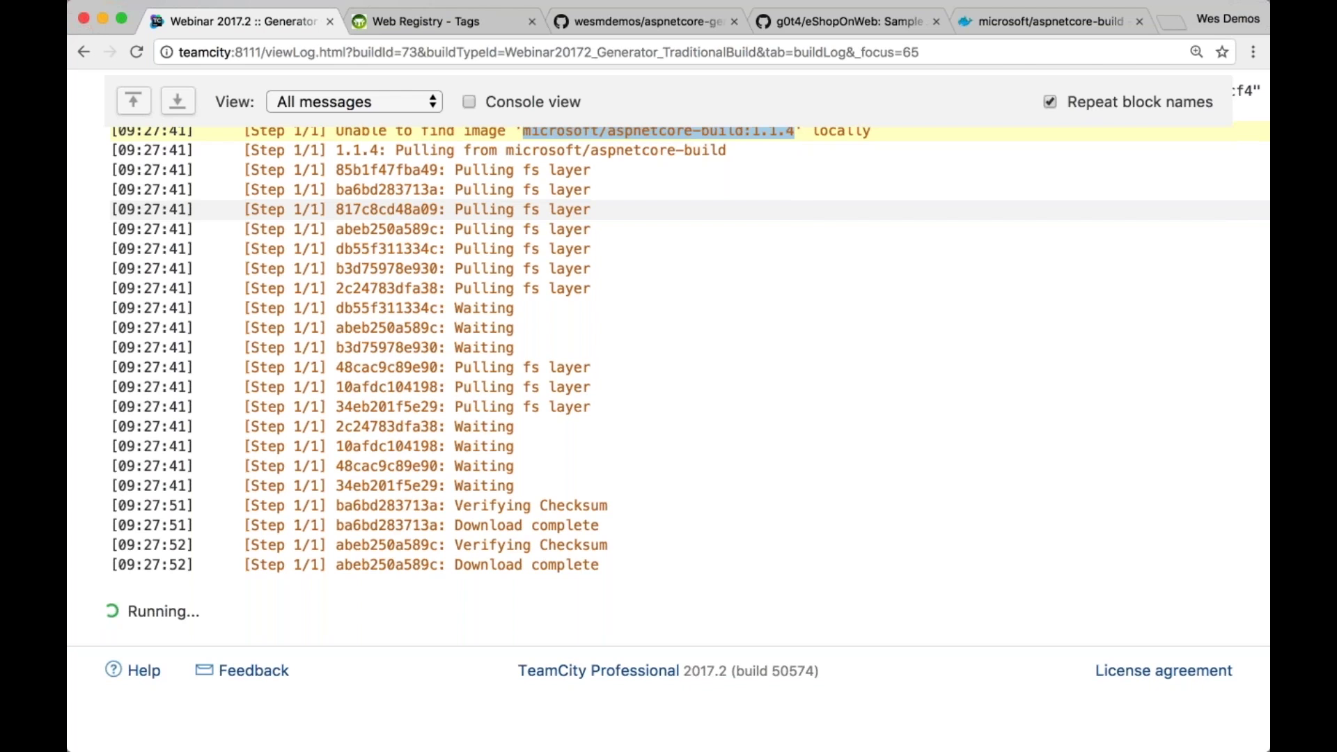
{"action": "scroll", "coordinate": [668, 210], "scroll_direction": "up", "scroll_amount": 2}
{"action": "scroll", "coordinate": [668, 411], "scroll_direction": "up", "scroll_amount": 5}
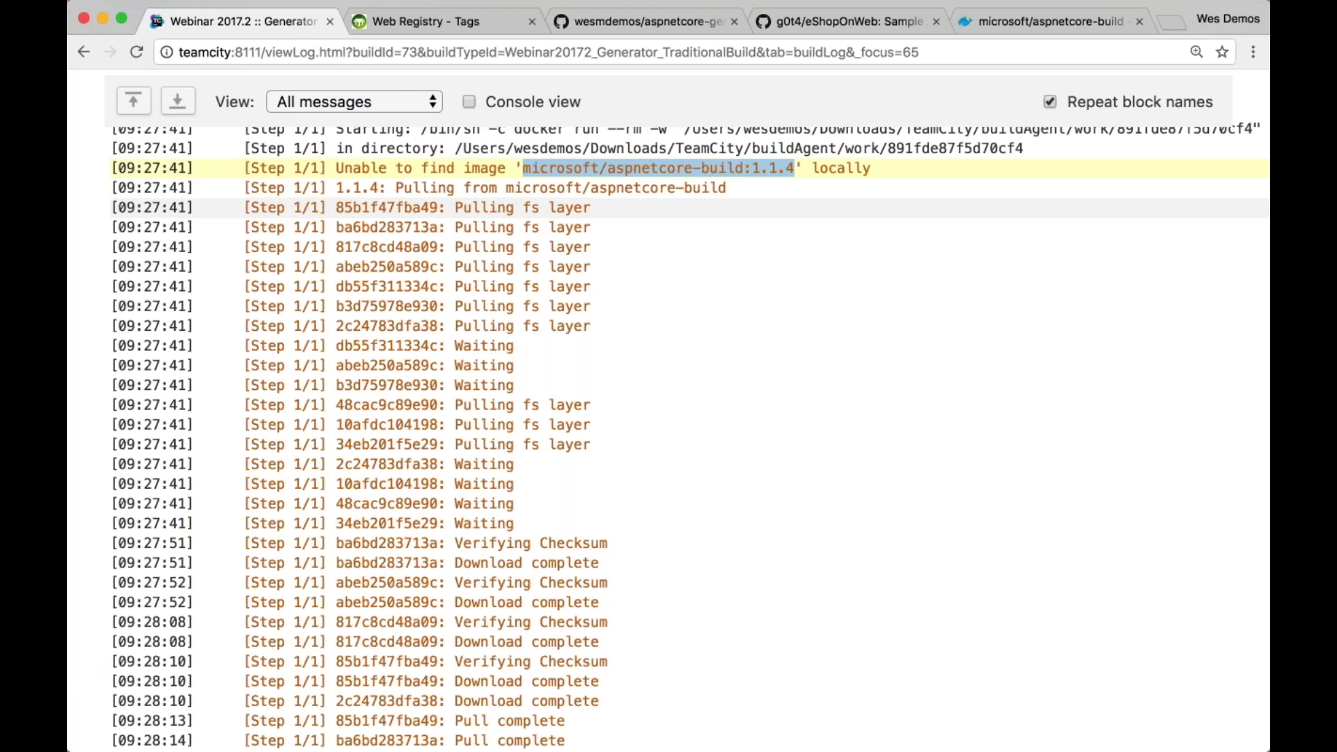
Scroll through the image pull output, then open the projects overview in a new tab
{"action": "scroll", "coordinate": [690, 347], "scroll_direction": "down", "scroll_amount": 1}
{"action": "scroll", "coordinate": [690, 346], "scroll_direction": "up", "scroll_amount": 6}
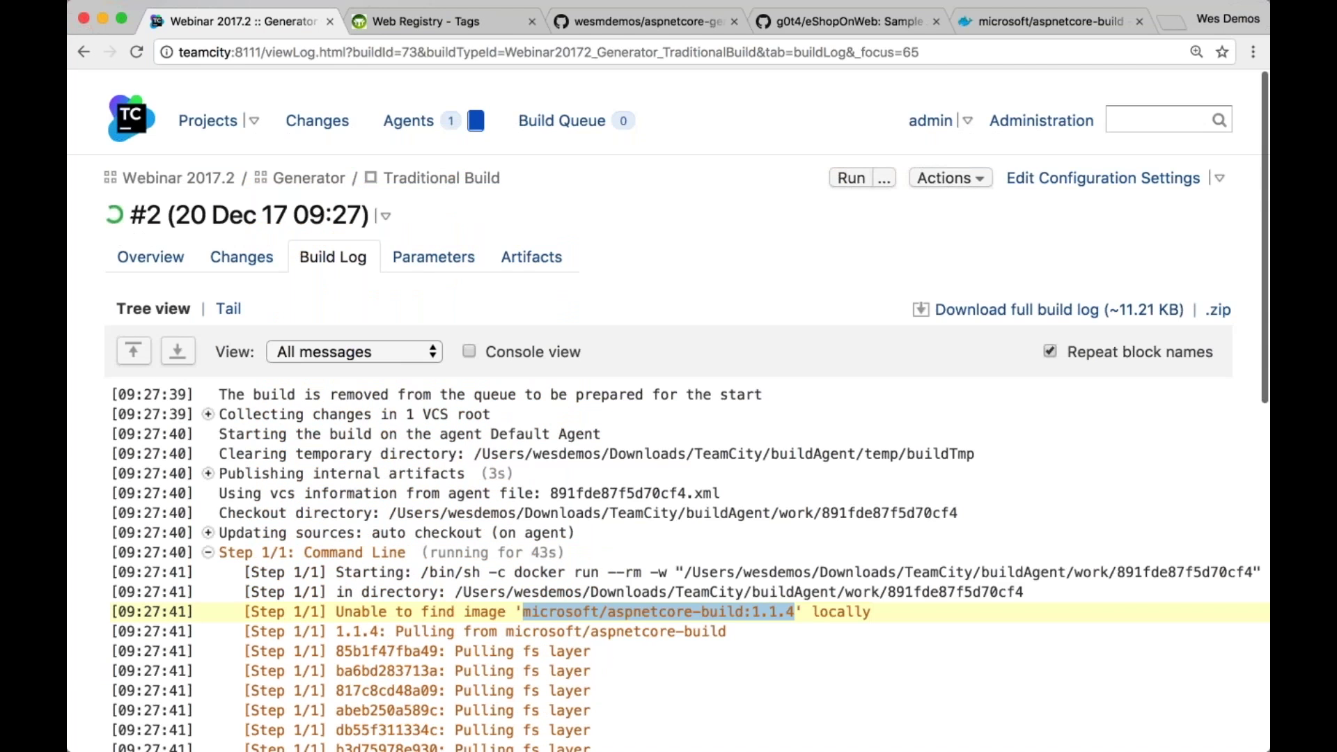
{"action": "scroll", "coordinate": [690, 346], "scroll_direction": "down", "scroll_amount": 5}
{"action": "scroll", "coordinate": [690, 347], "scroll_direction": "down", "scroll_amount": 3}
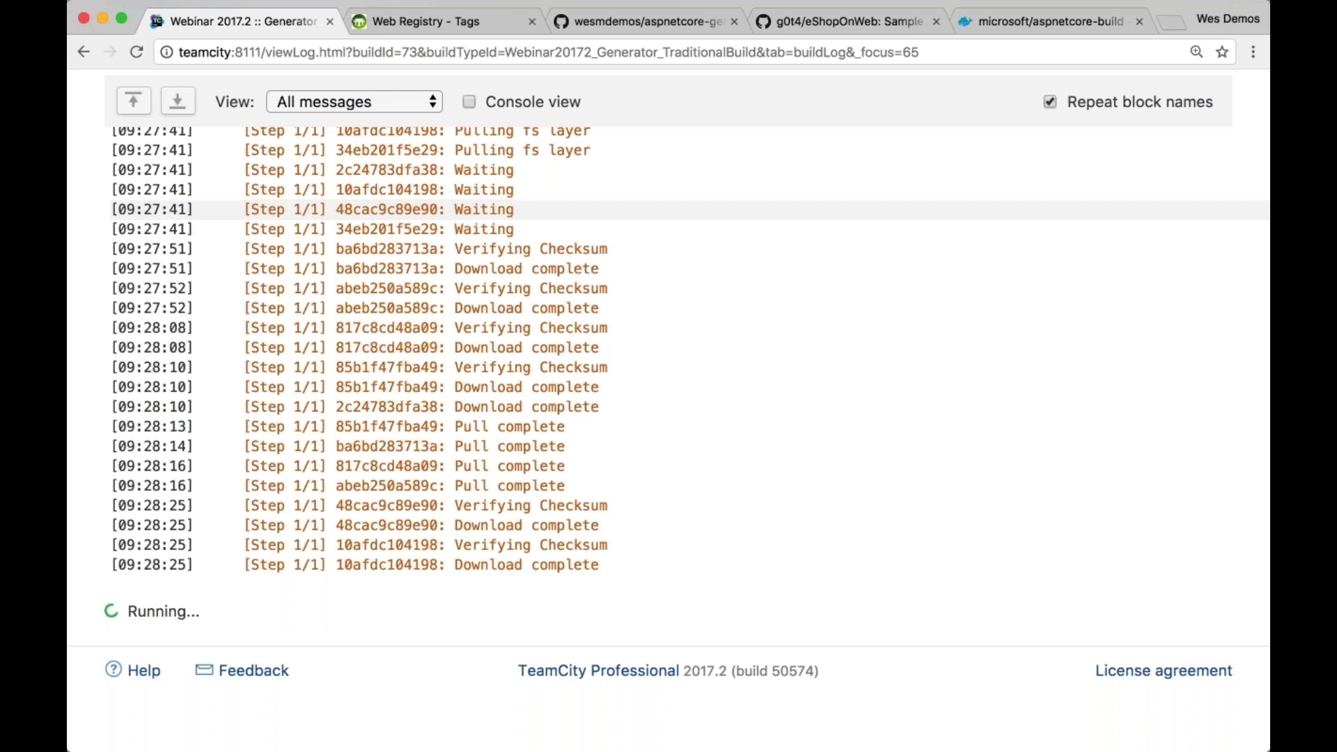
{"action": "scroll", "coordinate": [668, 418], "scroll_direction": "up", "scroll_amount": 1}
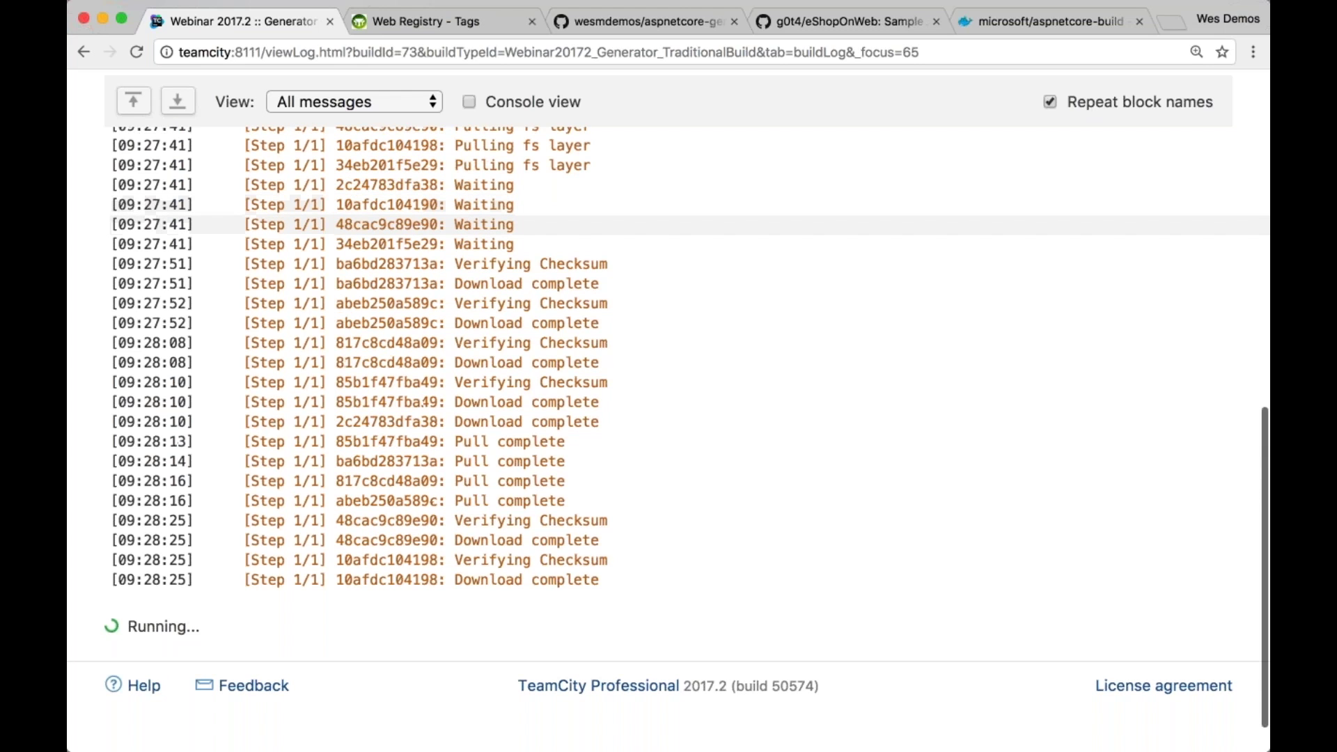
{"action": "scroll", "coordinate": [668, 417], "scroll_direction": "up", "scroll_amount": 6}
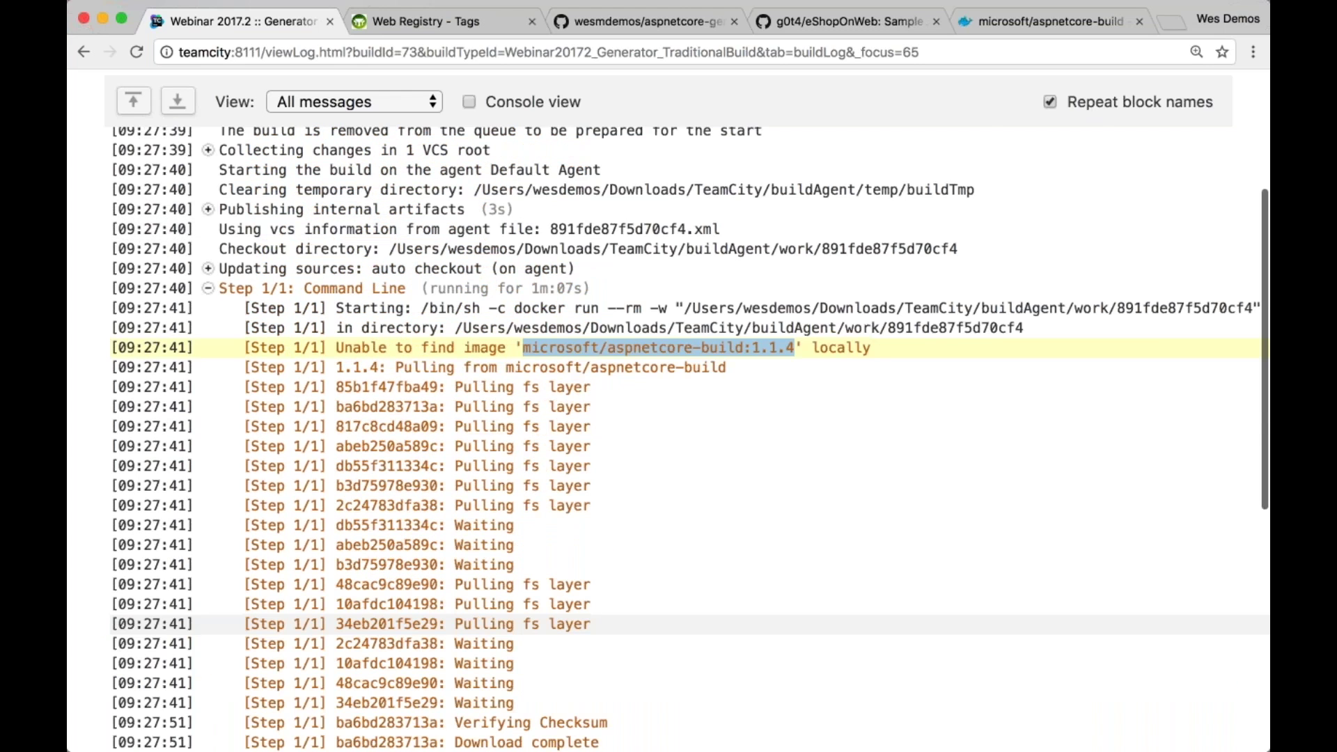
{"action": "scroll", "coordinate": [668, 431], "scroll_direction": "up", "scroll_amount": 4}
{"action": "left_click", "coordinate": [207, 104], "text": "super"}
{"action": "left_click", "coordinate": [373, 24]}
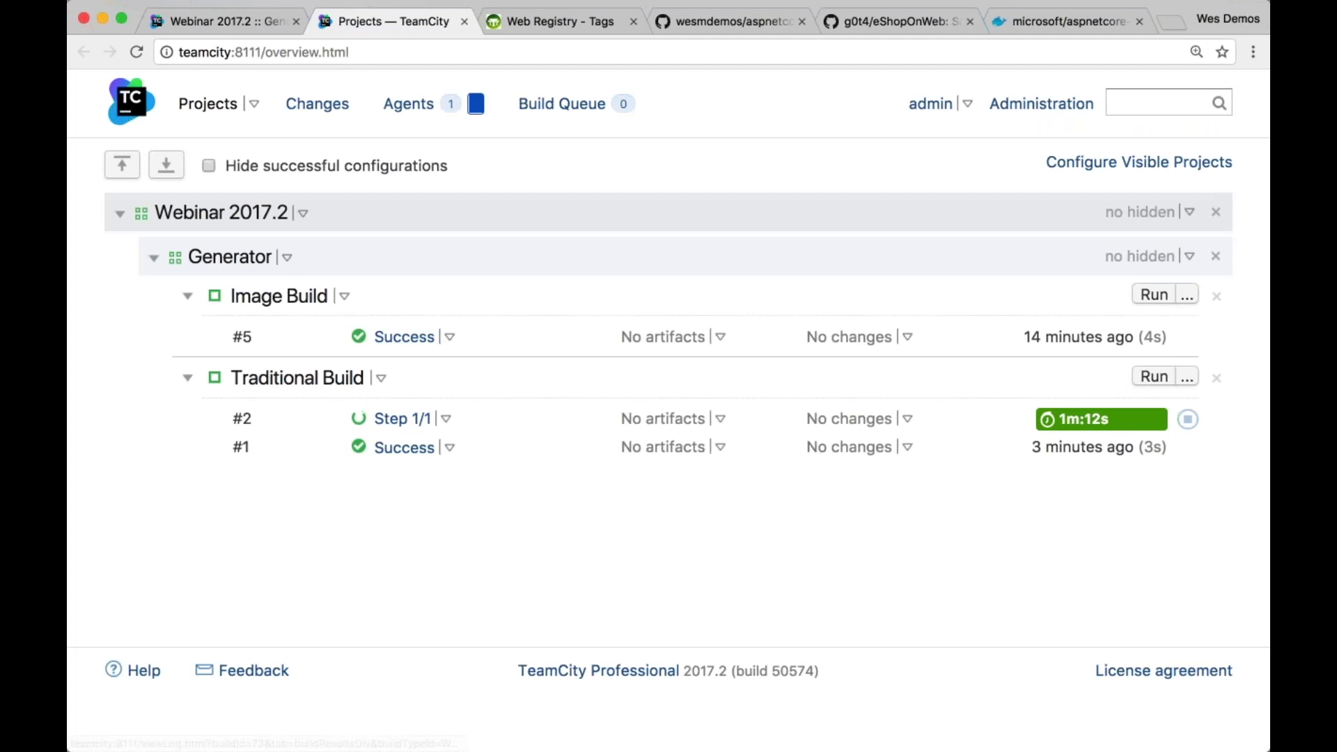
Edit Traditional Build's Command Line step, replacing 'help' with 'test' in the script
{"action": "left_click", "coordinate": [381, 377]}
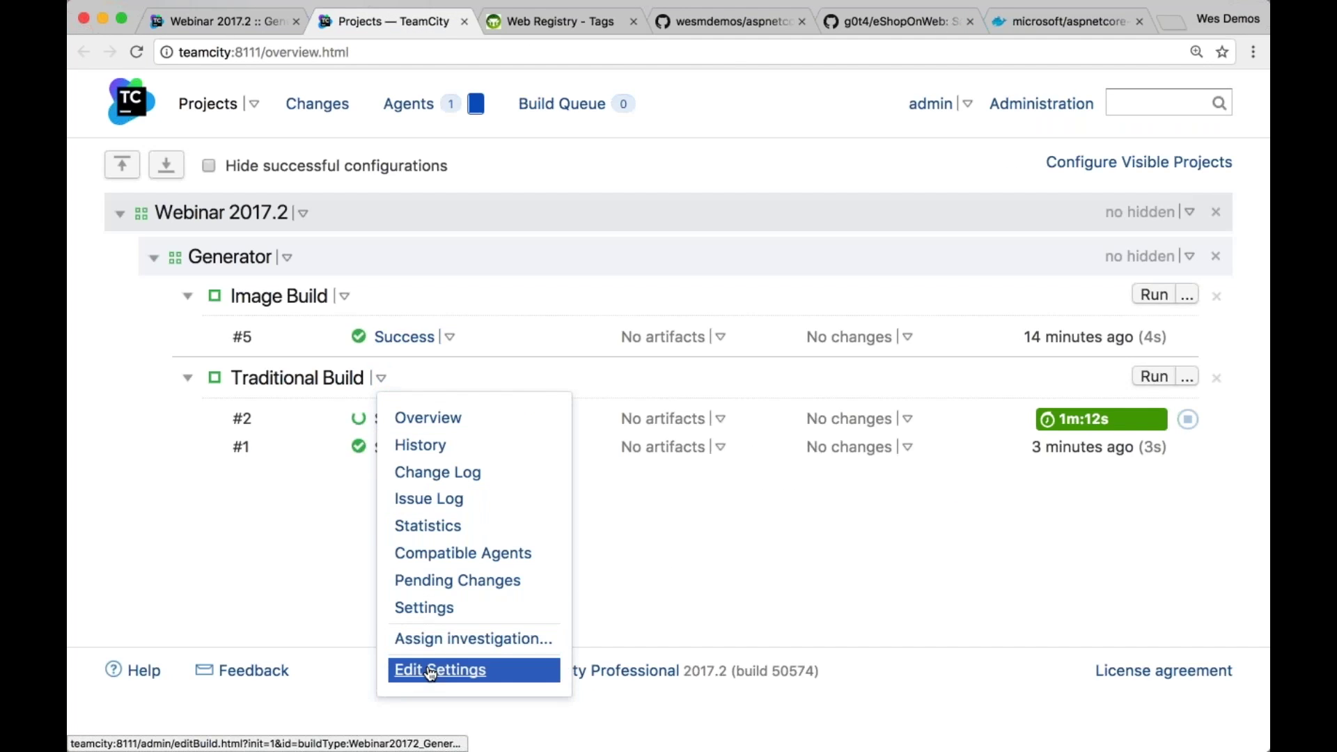
{"action": "left_click", "coordinate": [430, 669]}
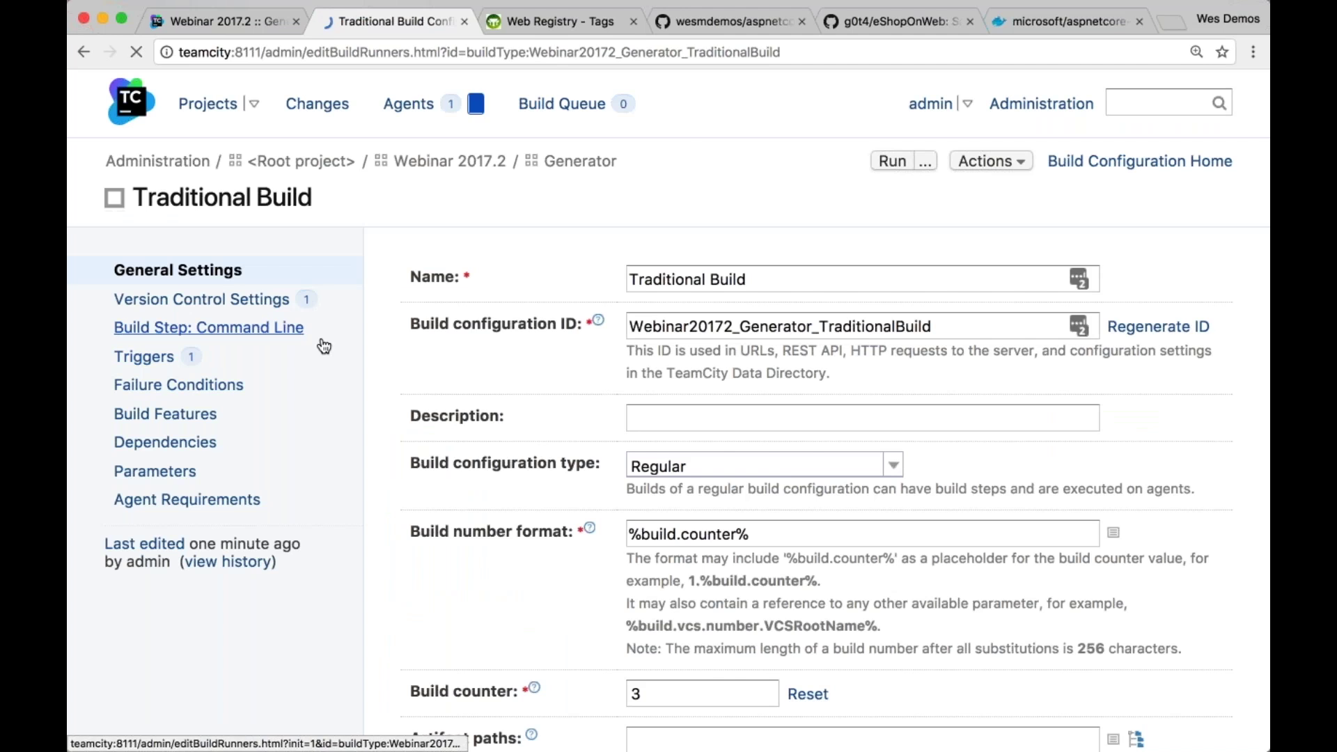
{"action": "left_click", "coordinate": [708, 439]}
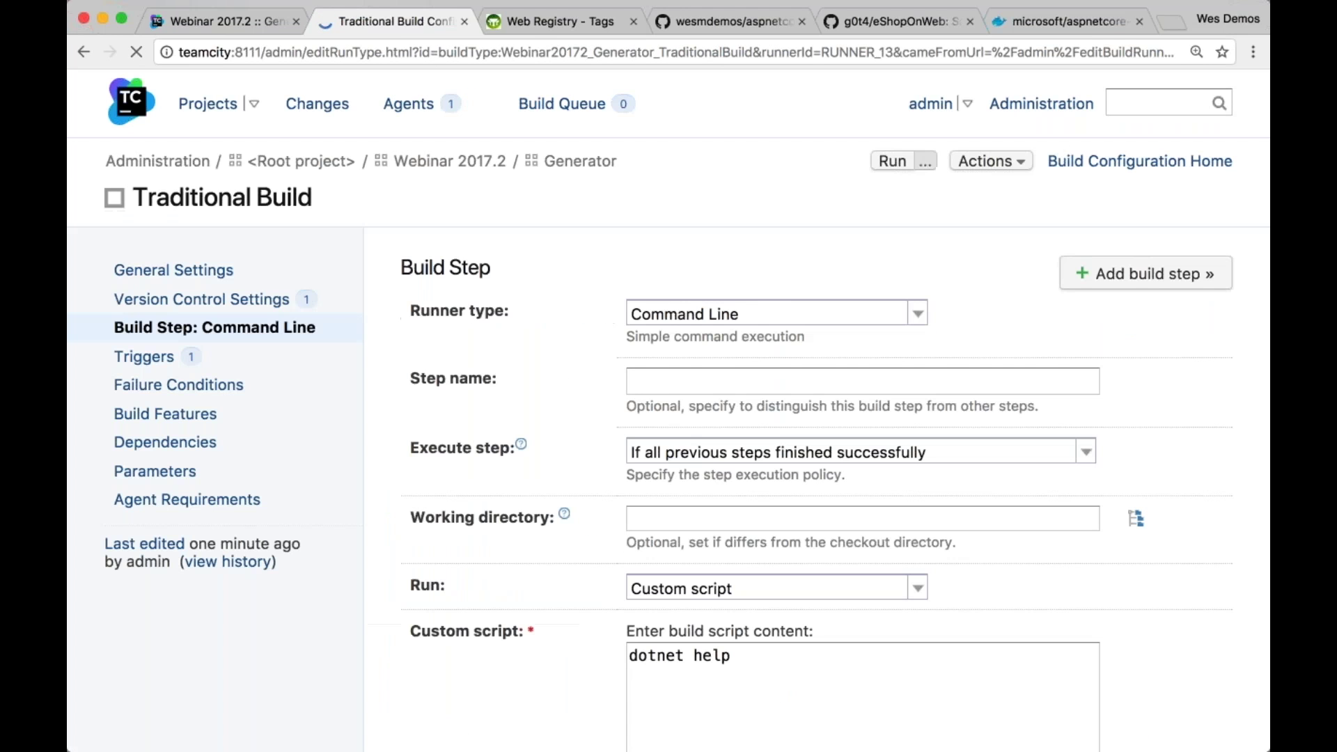
{"action": "double_click", "coordinate": [711, 650]}
{"action": "scroll", "coordinate": [769, 501], "scroll_direction": "down", "scroll_amount": 10}
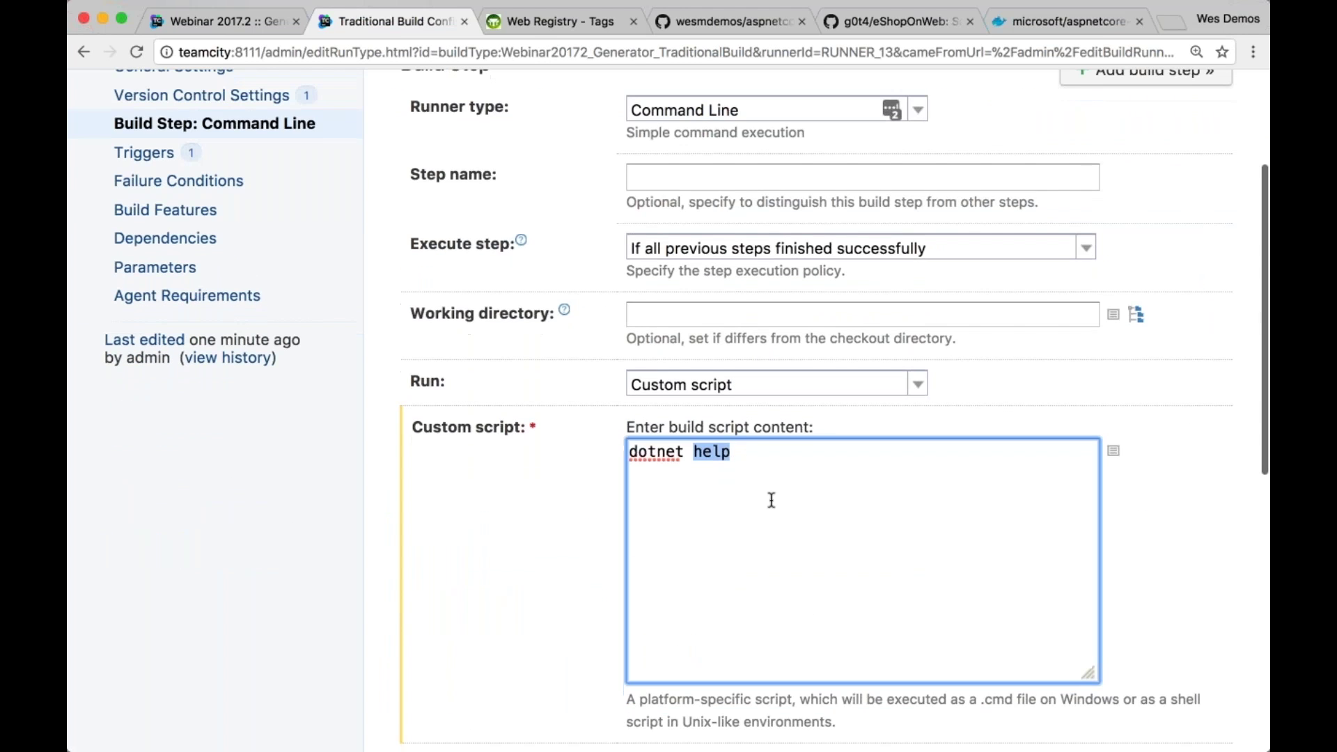
{"action": "key", "text": "BackSpace"}
{"action": "type", "text": "test"}
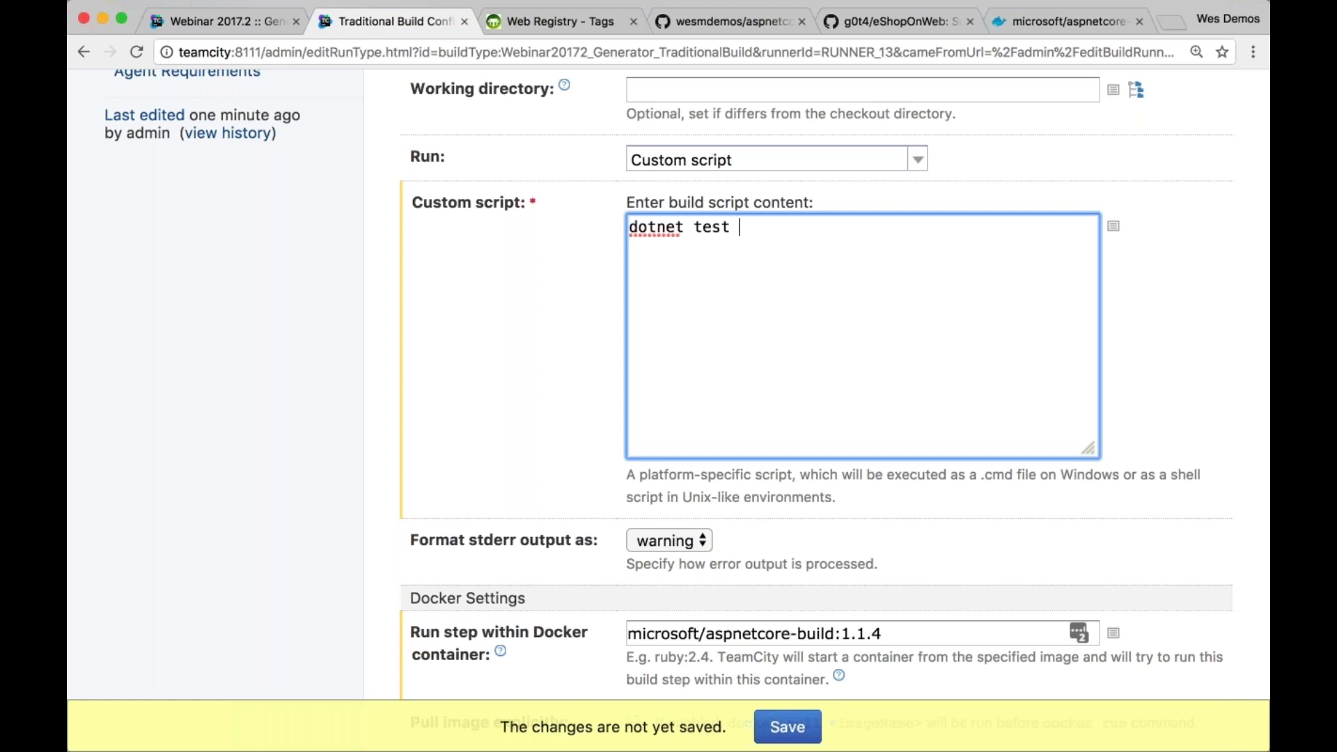
Check the repo's tests folder on GitHub and append tests/tests.csproj to the script
{"action": "left_click", "coordinate": [773, 26]}
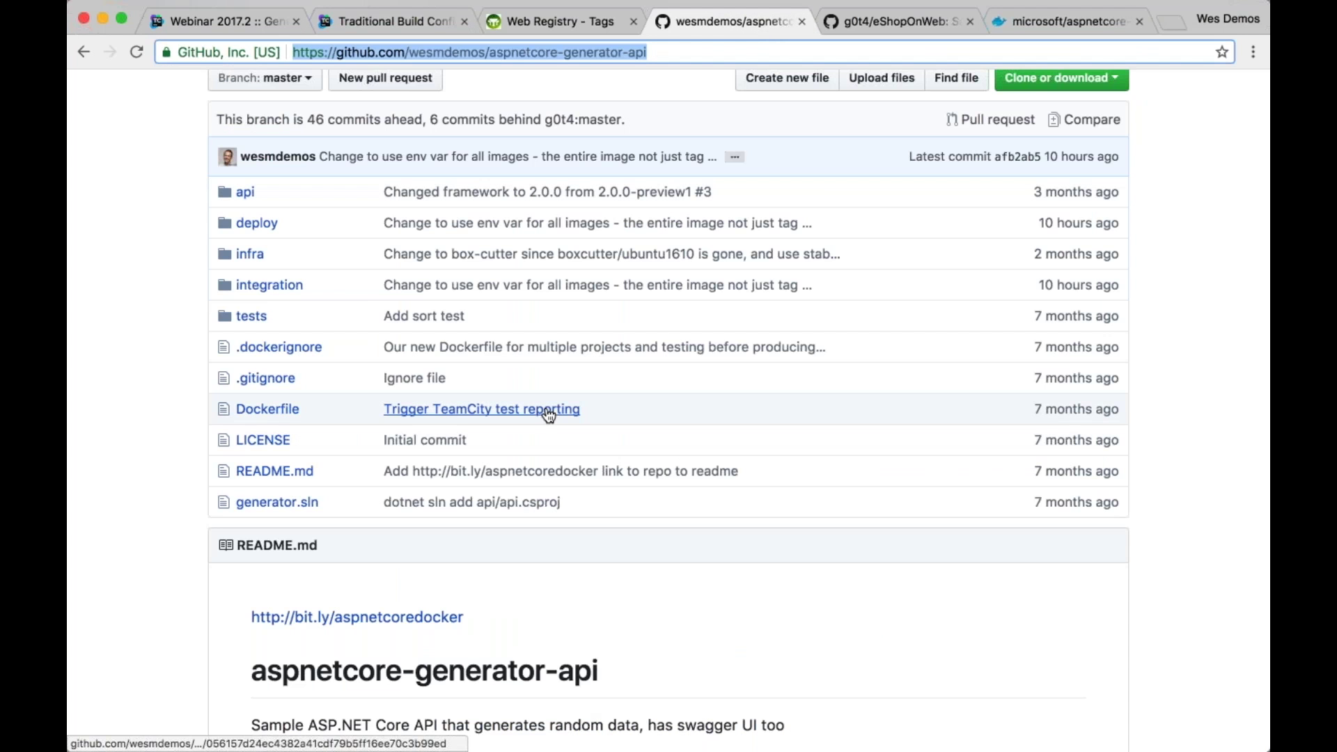
{"action": "left_click", "coordinate": [256, 315]}
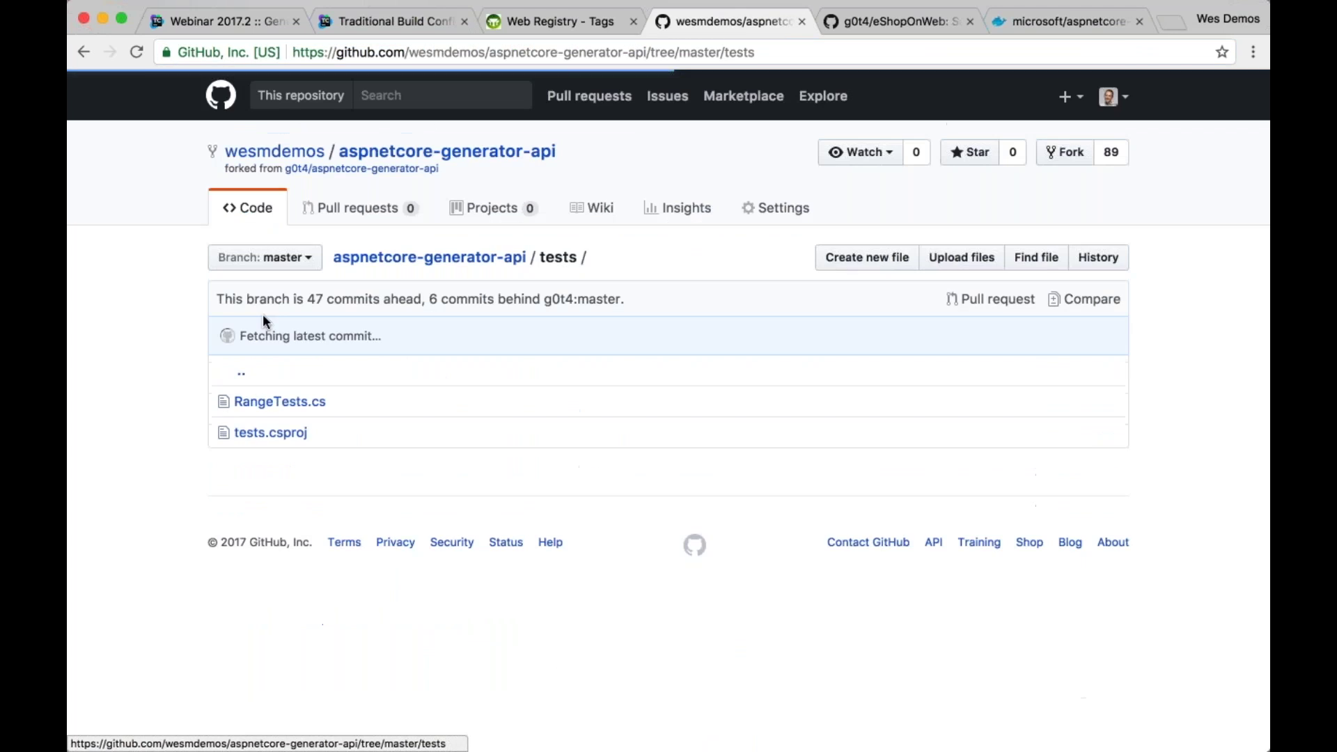
{"action": "left_click", "coordinate": [413, 19]}
{"action": "type", "text": "tests/tests.csproj"}
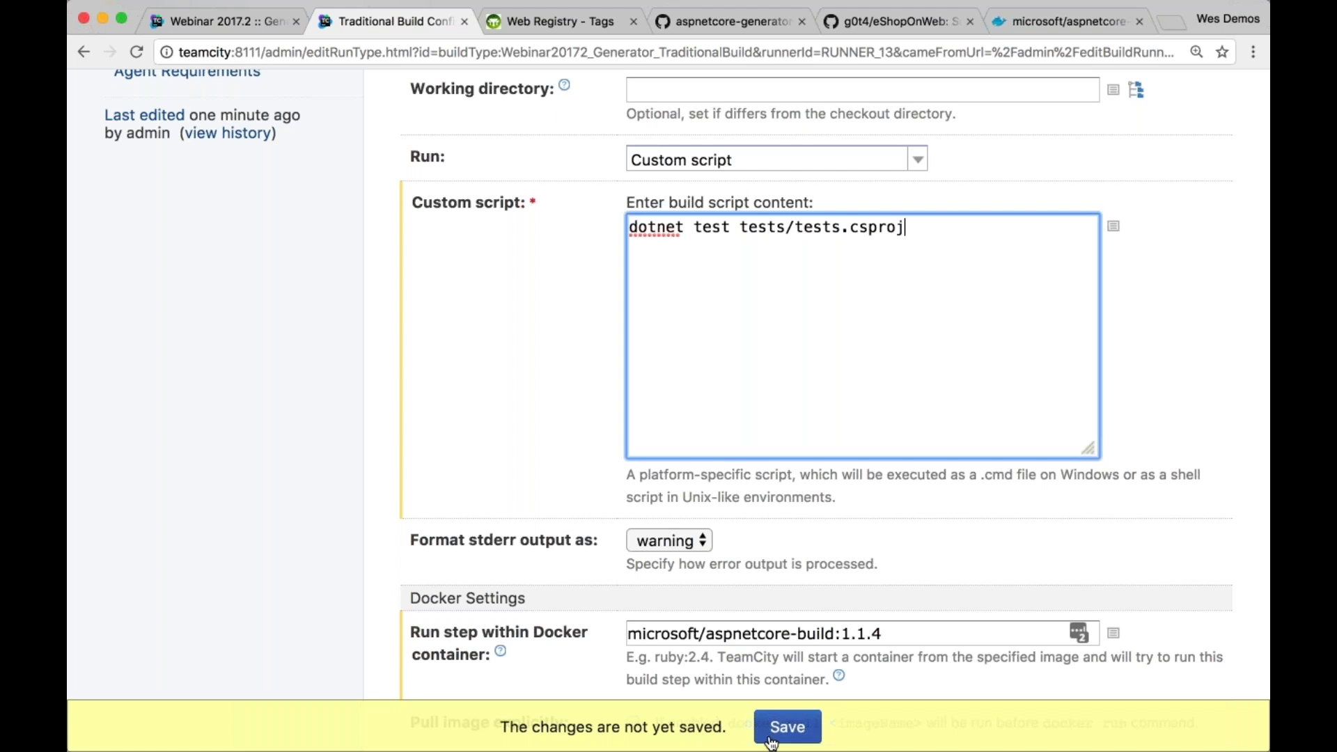
Save the 'dotnet test tests/tests.csproj' step, glance at the running build log, then return to Build Steps
{"action": "left_click", "coordinate": [786, 727]}
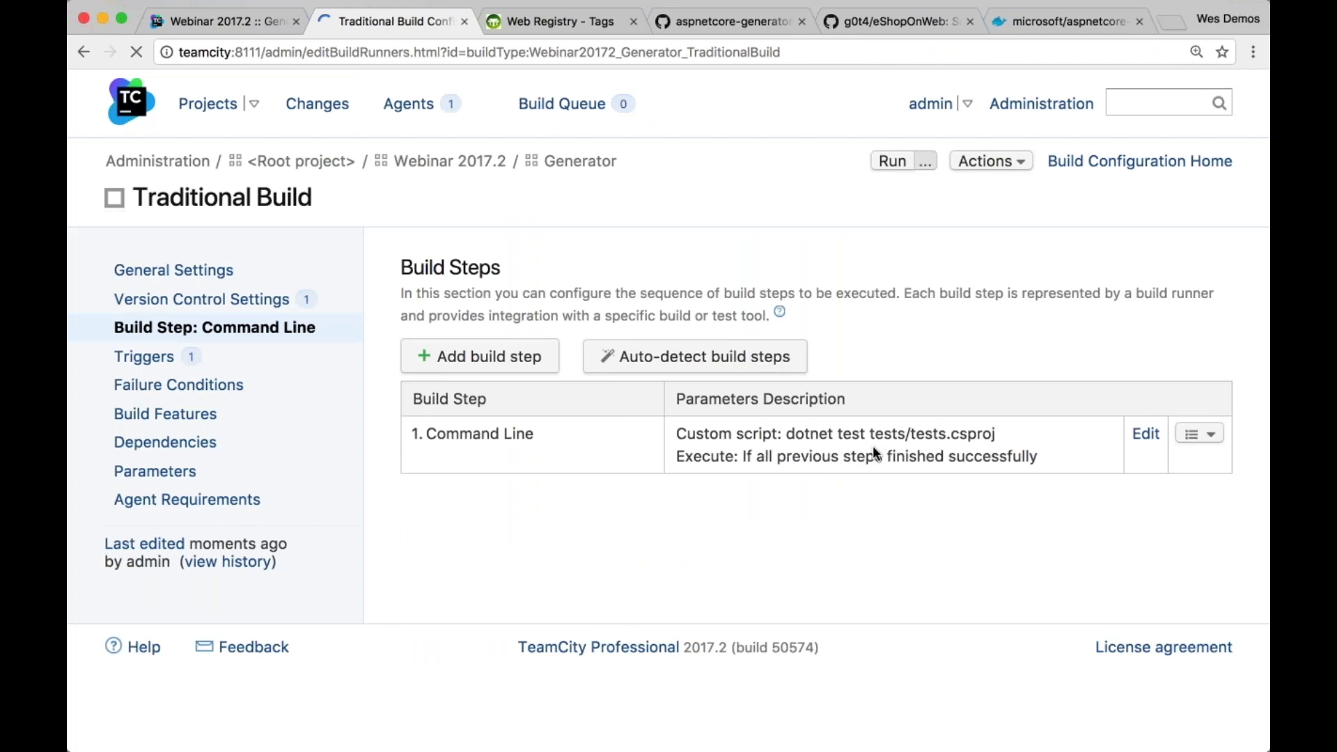
{"action": "left_click", "coordinate": [270, 26]}
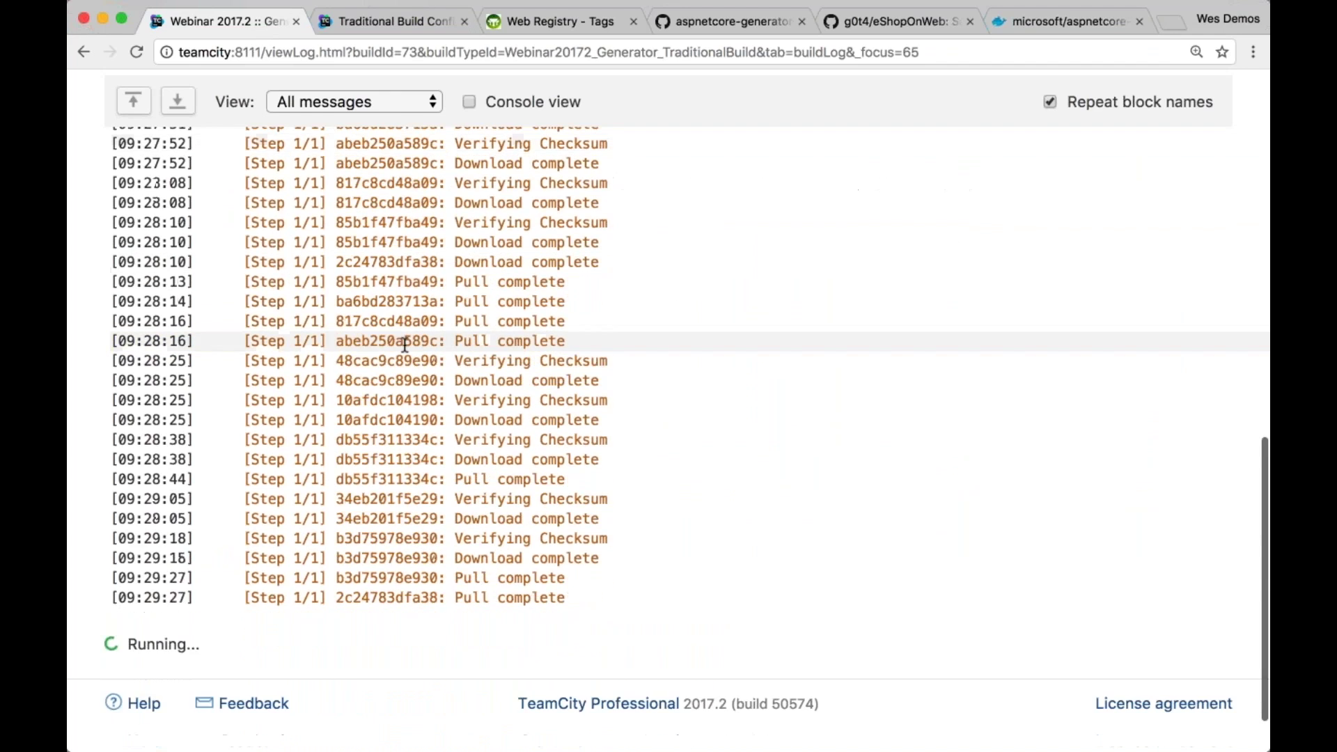
{"action": "left_click", "coordinate": [394, 21]}
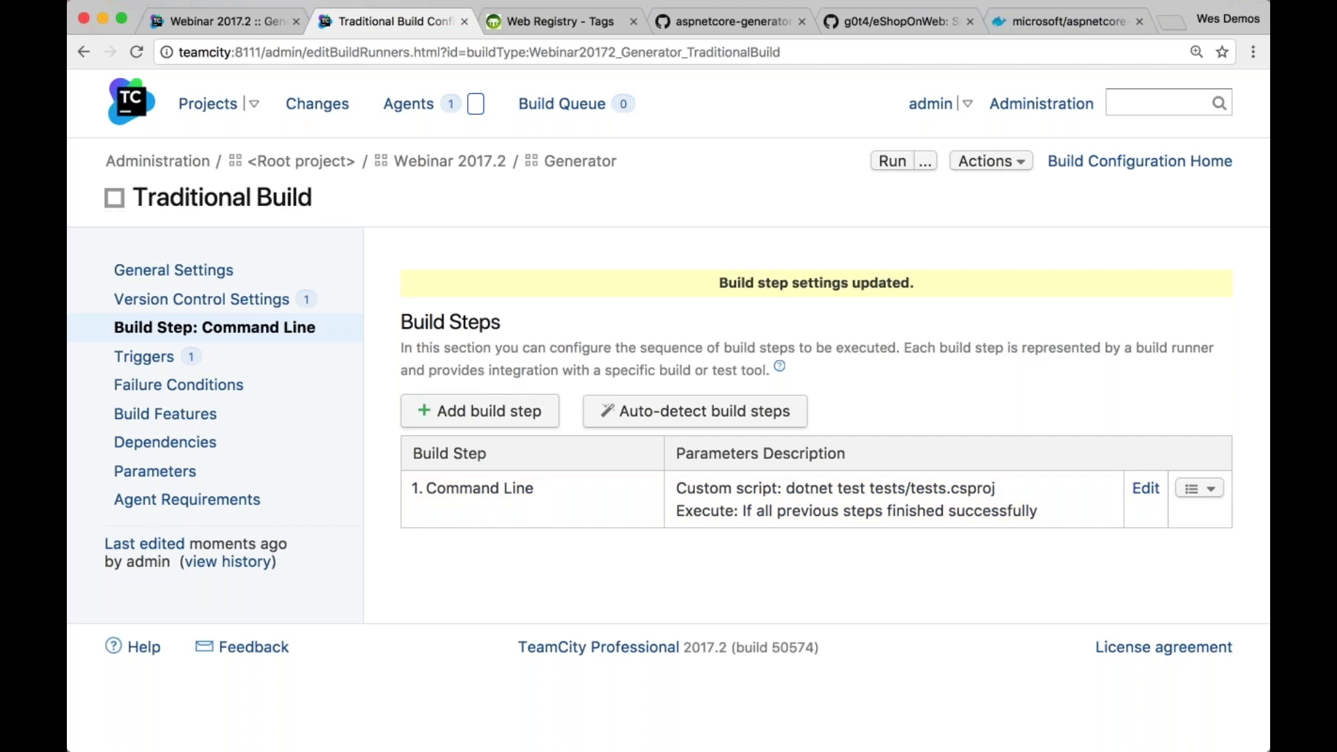
Open Traditional Build #2's build log and highlight the .NET Command Line Tools version 1.1.4
{"action": "left_click", "coordinate": [220, 103]}
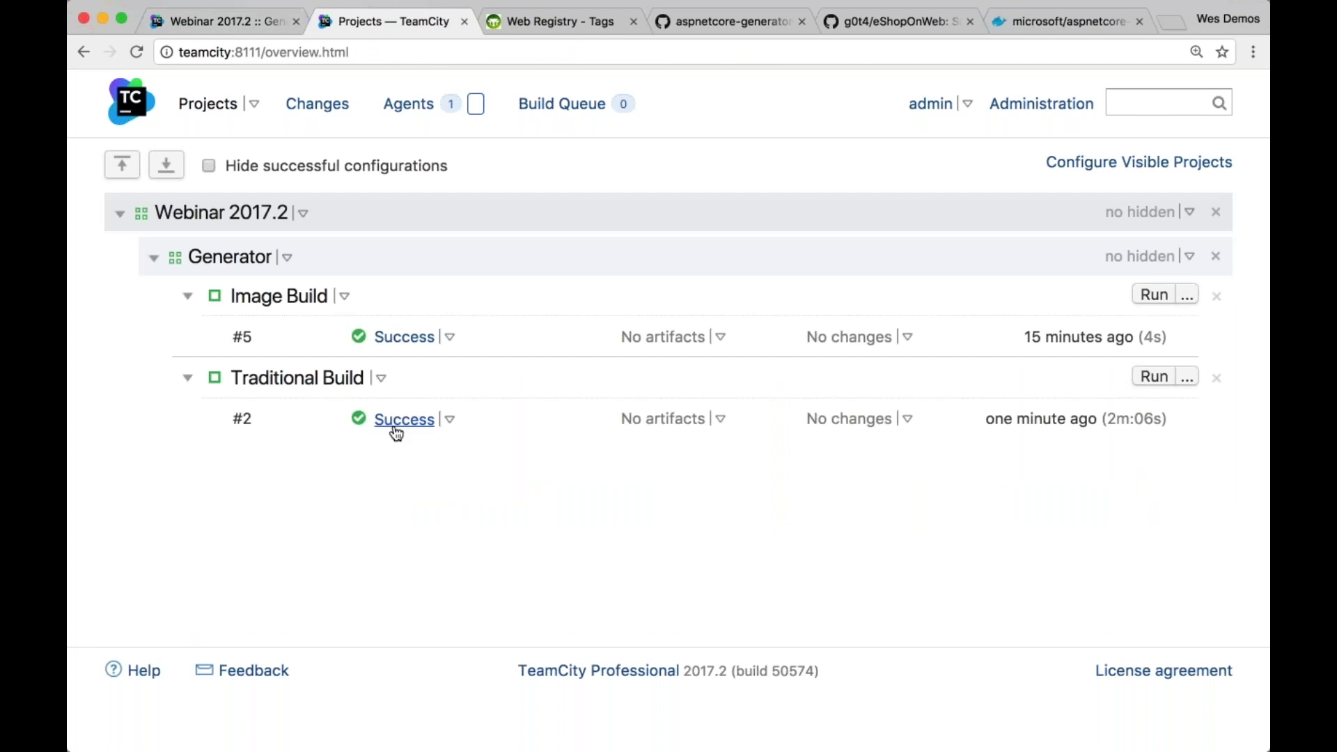
{"action": "left_click", "coordinate": [394, 420]}
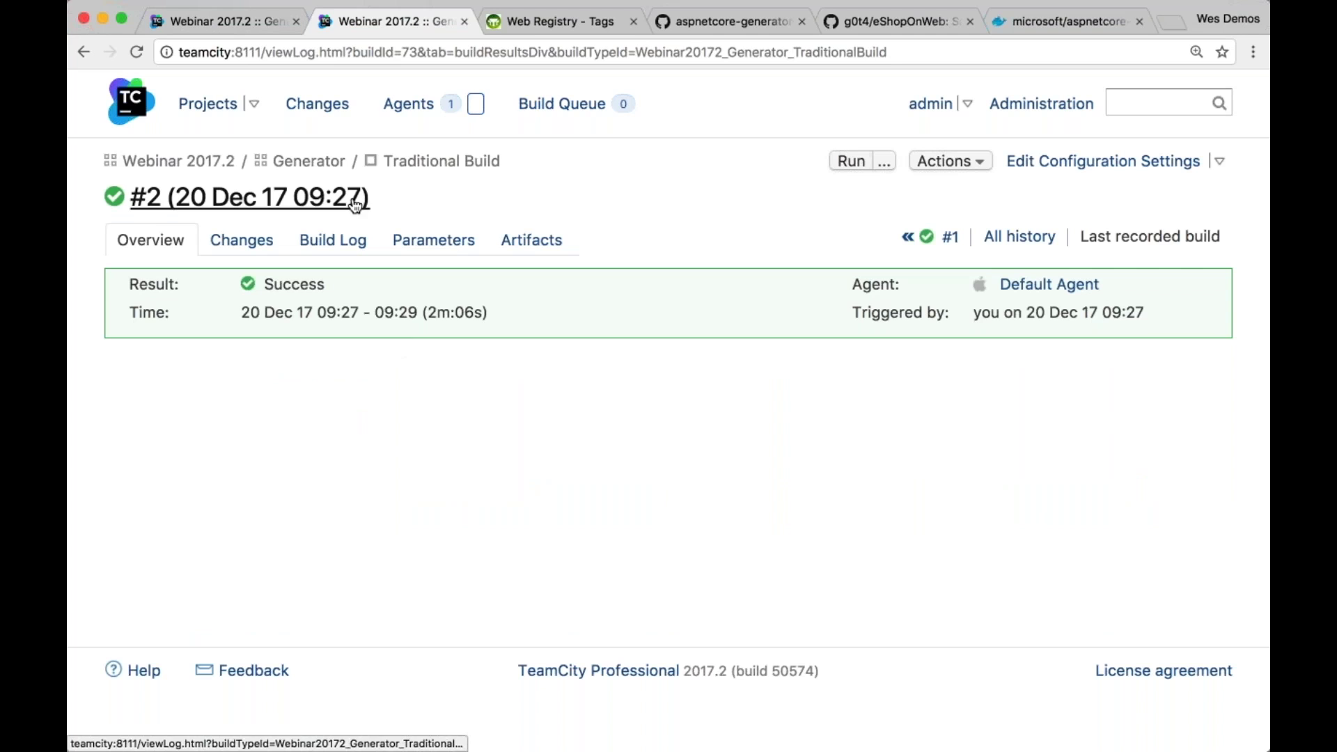
{"action": "left_click", "coordinate": [348, 249]}
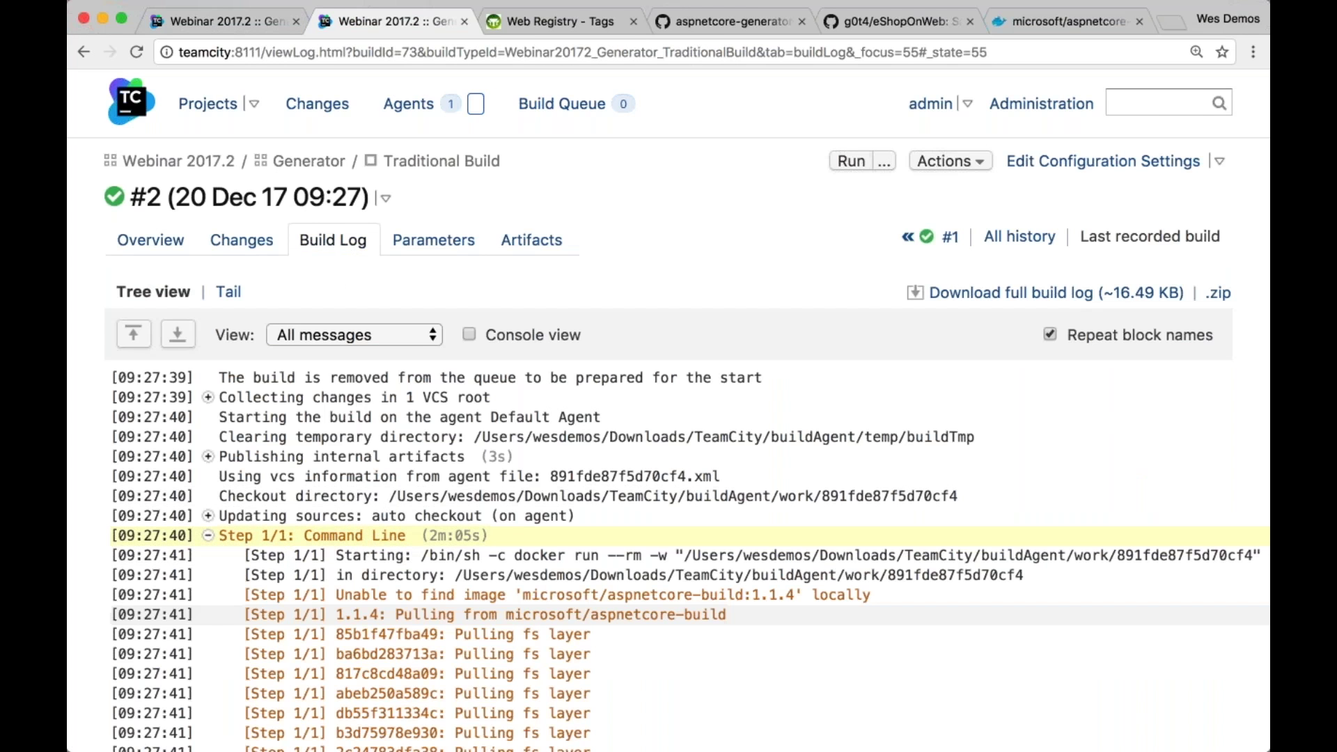
{"action": "scroll", "coordinate": [668, 431], "scroll_direction": "down", "scroll_amount": 20}
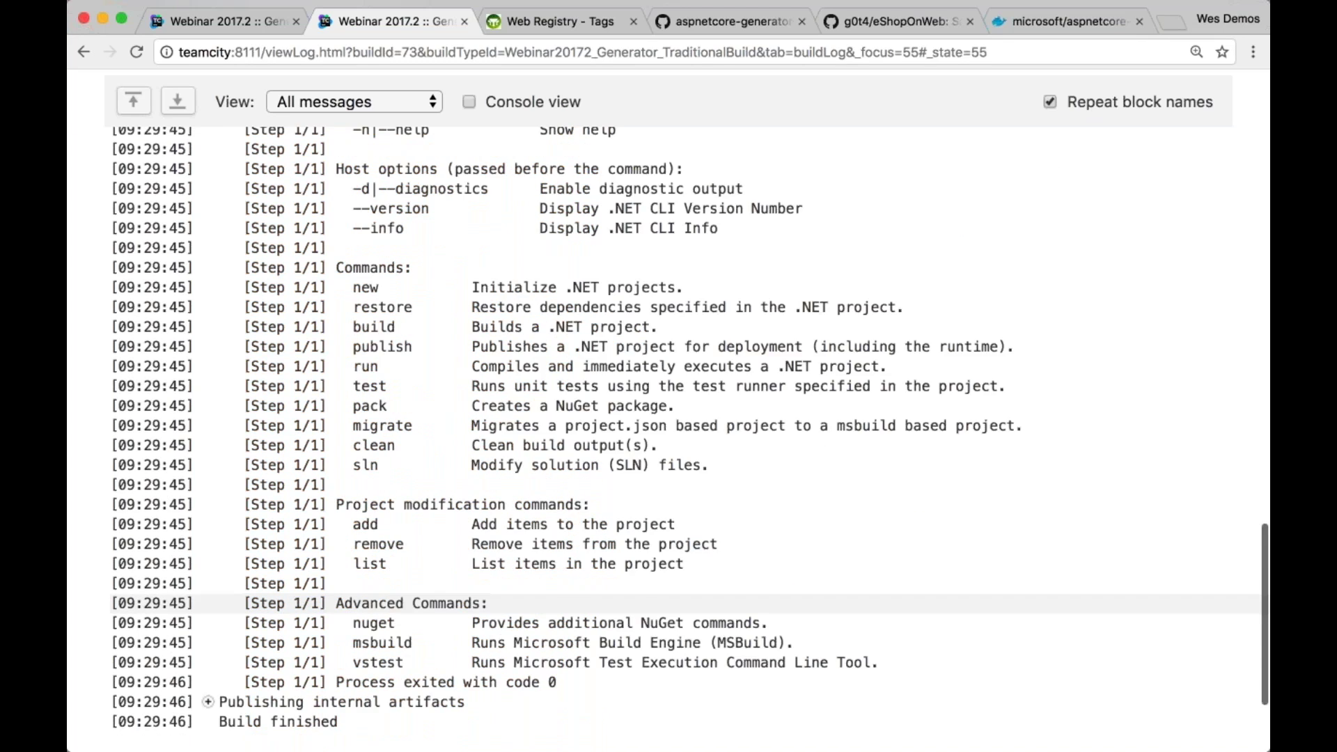
{"action": "scroll", "coordinate": [668, 432], "scroll_direction": "up", "scroll_amount": 10}
{"action": "left_click_drag", "start_coordinate": [597, 440], "coordinate": [540, 440]}
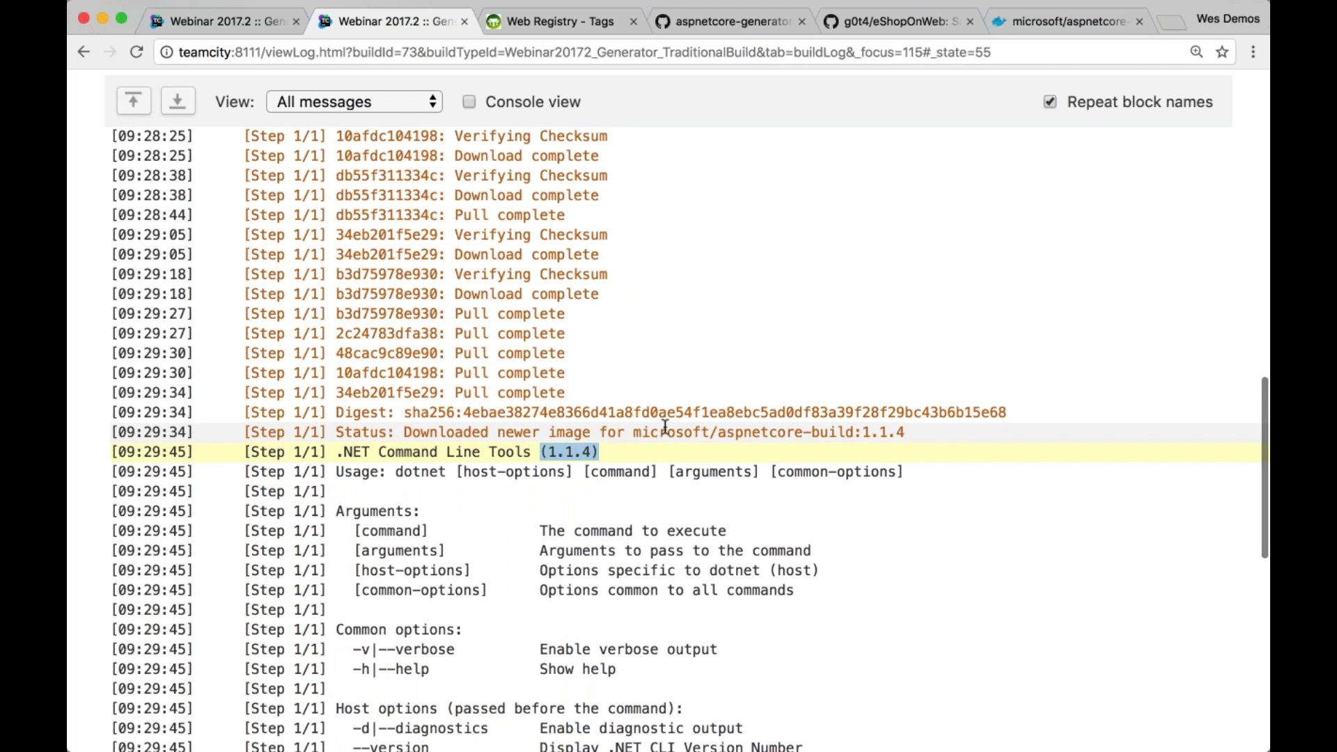
{"action": "scroll", "coordinate": [665, 427], "scroll_direction": "up", "scroll_amount": 2}
{"action": "scroll", "coordinate": [664, 423], "scroll_direction": "down", "scroll_amount": 1}
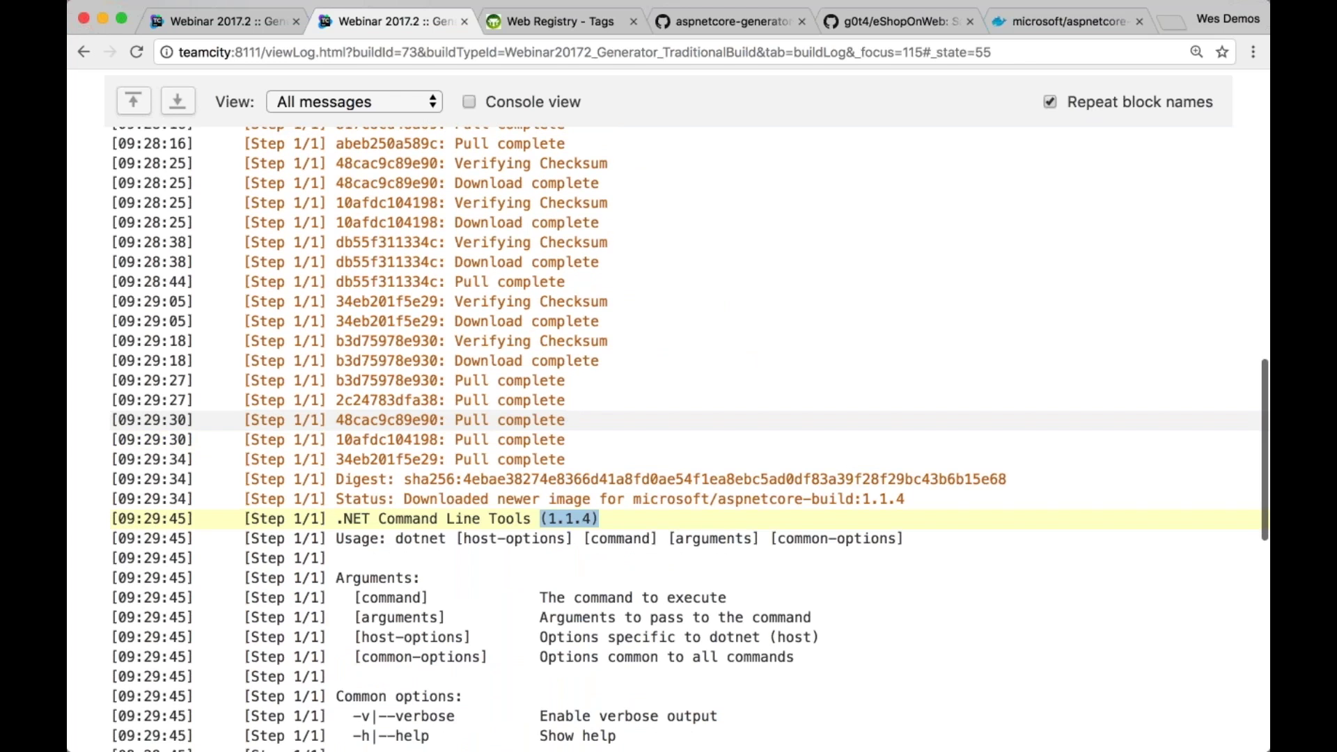
{"action": "scroll", "coordinate": [665, 427], "scroll_direction": "up", "scroll_amount": 2}
{"action": "scroll", "coordinate": [665, 432], "scroll_direction": "up", "scroll_amount": 15}
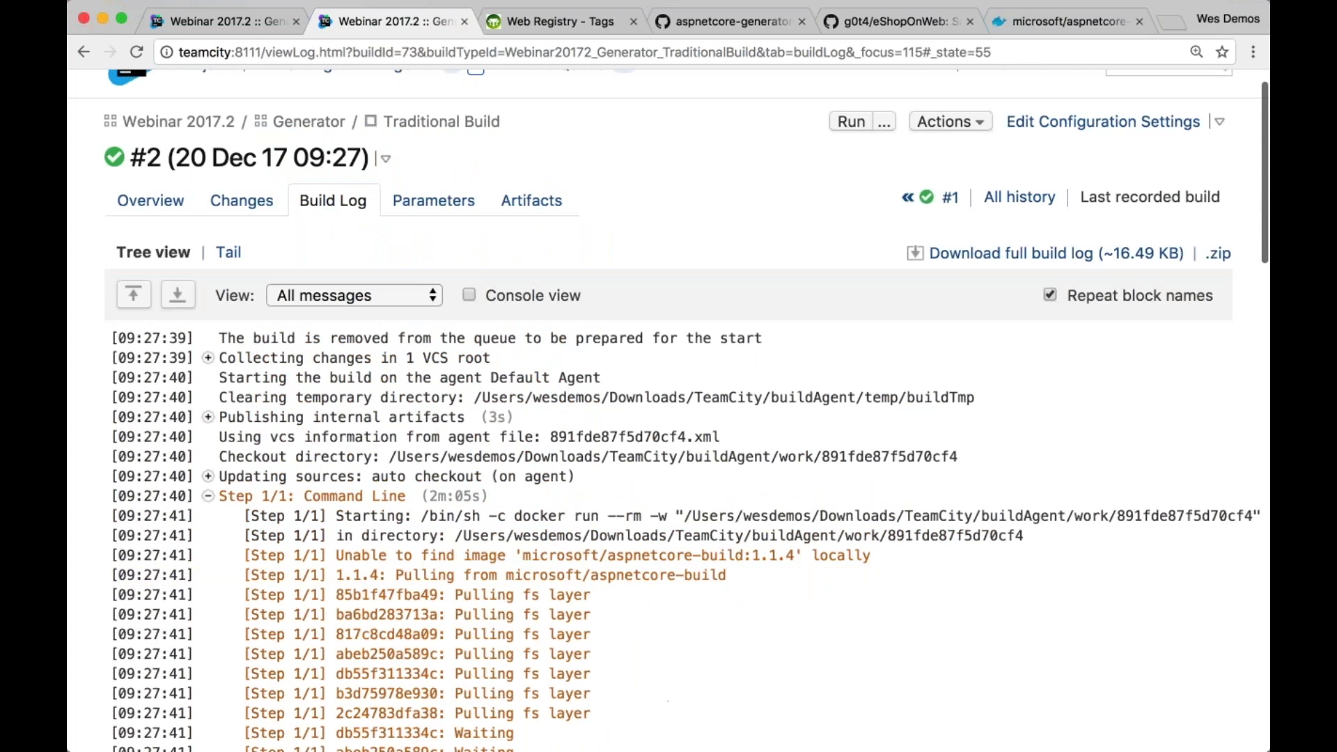
Close build #2's tab and open build #3's log showing the Command Line step's exit code 1
{"action": "left_click", "coordinate": [465, 21]}
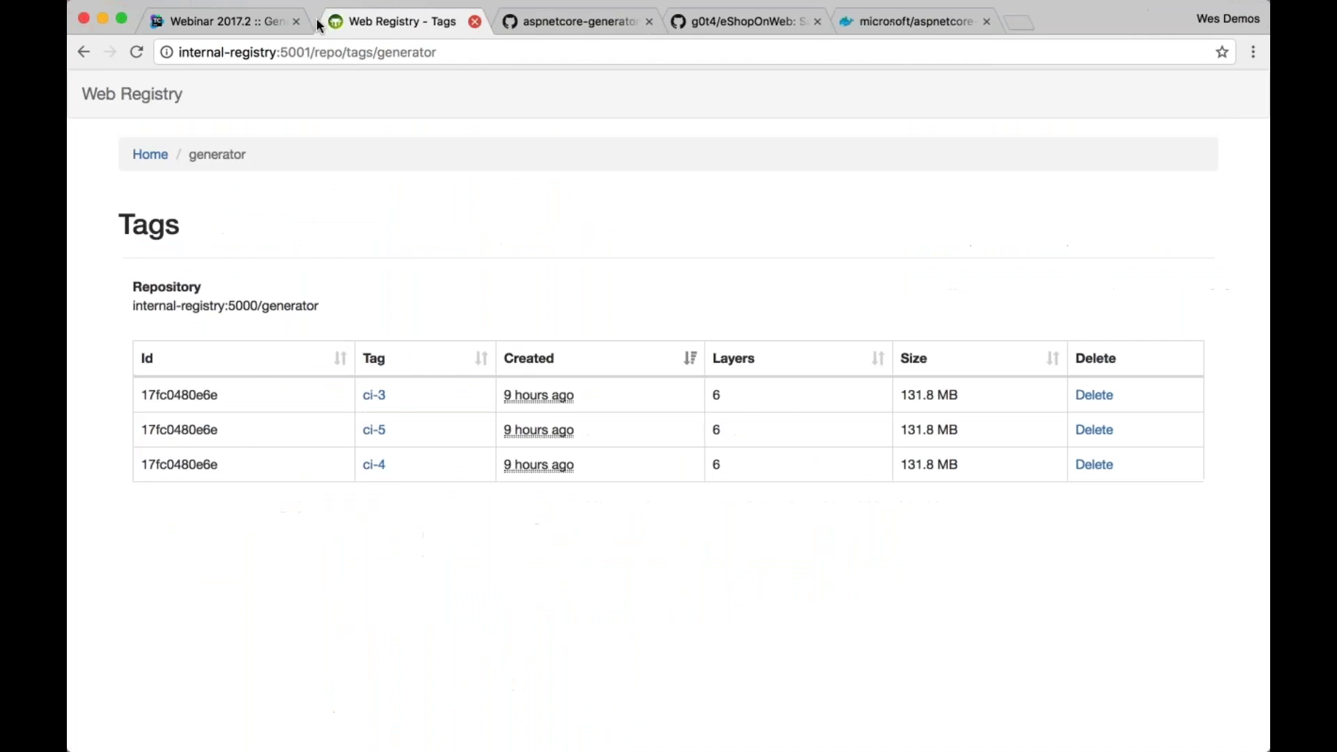
{"action": "left_click", "coordinate": [252, 24]}
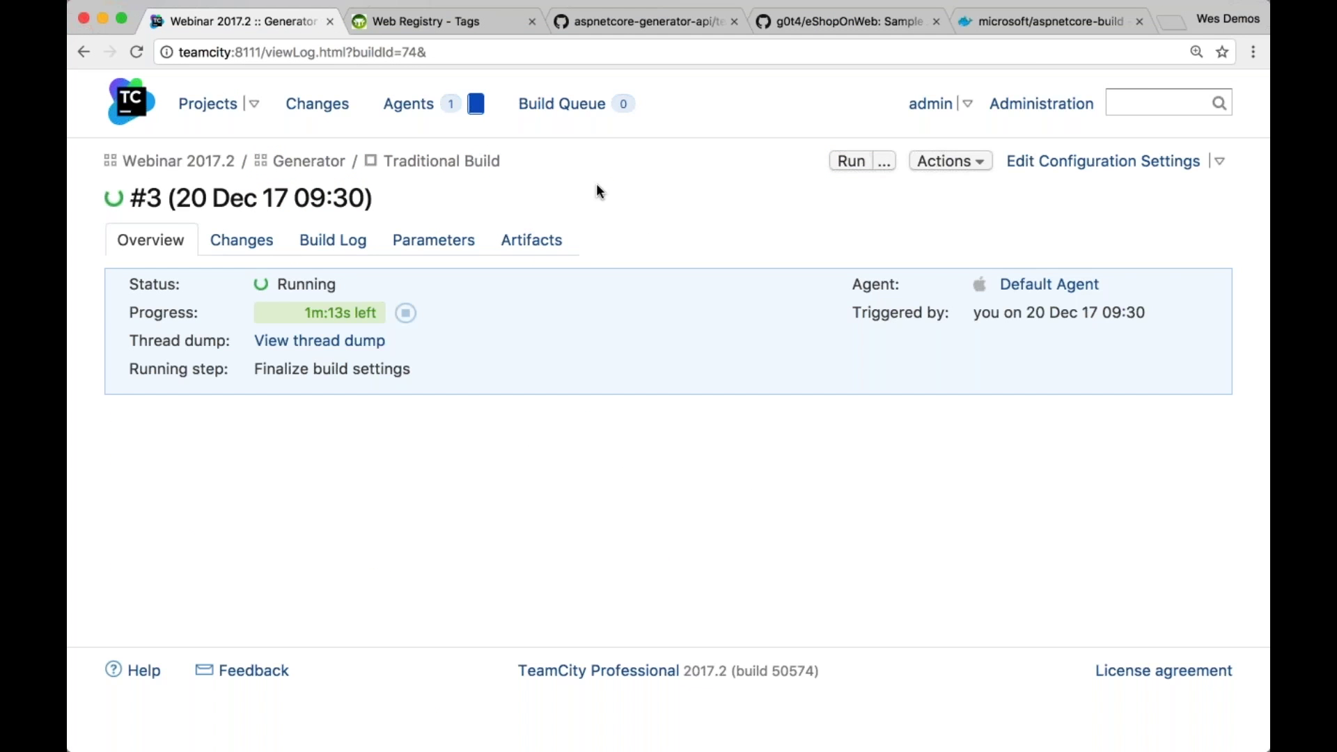
{"action": "left_click", "coordinate": [355, 243]}
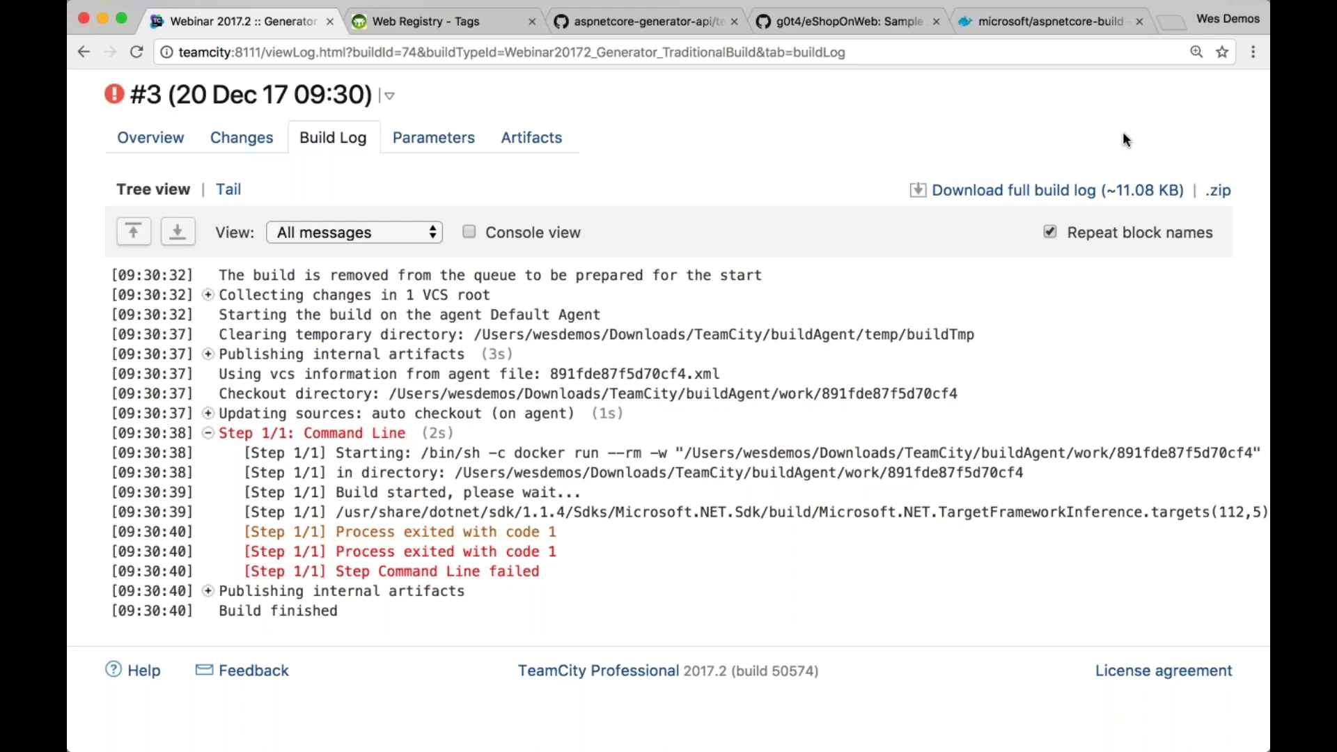
{"action": "scroll", "coordinate": [1184, 134], "scroll_direction": "up", "scroll_amount": 2}
Change the Command Line step's Docker image to microsoft/aspnetcore-build:2 and save it
{"action": "left_click", "coordinate": [1230, 134]}
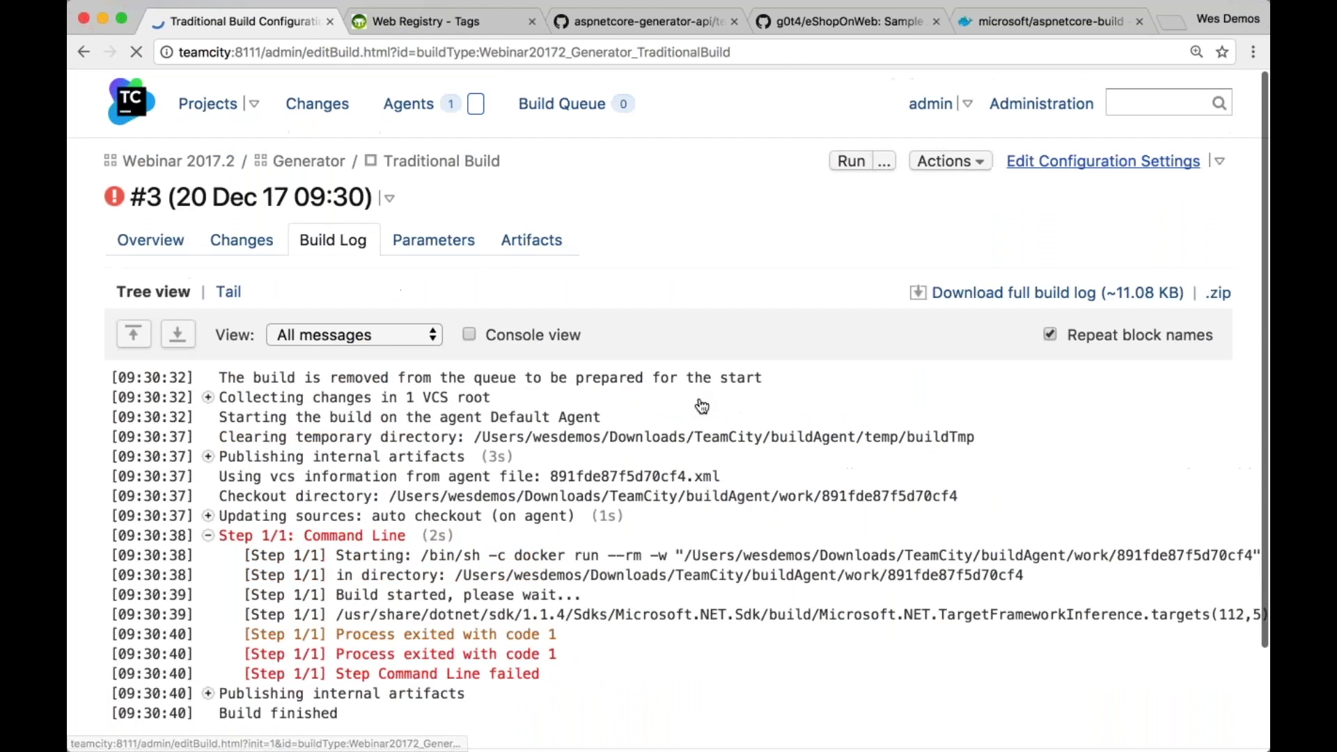
{"action": "left_click", "coordinate": [193, 331]}
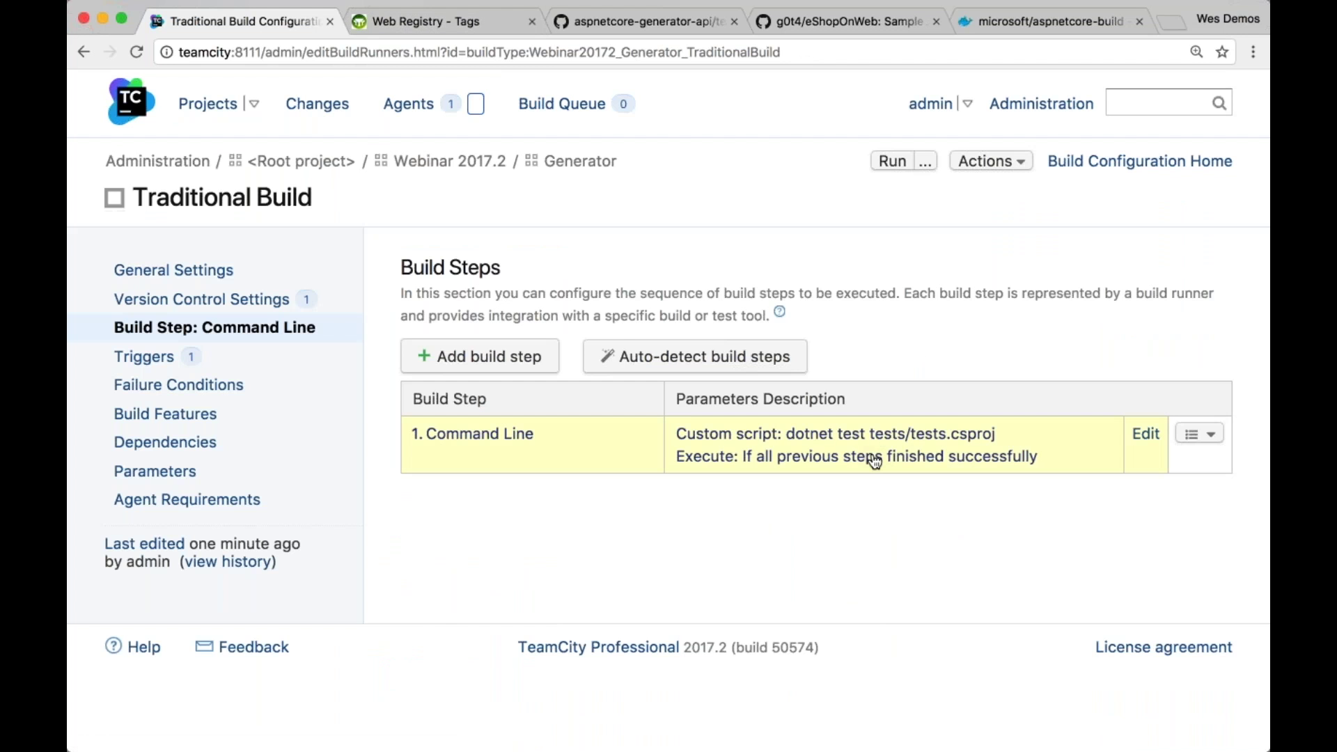
{"action": "left_click", "coordinate": [874, 461]}
{"action": "scroll", "coordinate": [668, 418], "scroll_direction": "down", "scroll_amount": 10}
{"action": "left_click", "coordinate": [864, 444]}
{"action": "key", "text": "BackSpace"}
{"action": "key", "text": "BackSpace"}
{"action": "key", "text": "BackSpace"}
{"action": "key", "text": "BackSpace"}
{"action": "key", "text": "BackSpace"}
{"action": "type", "text": "2"}
{"action": "left_click", "coordinate": [787, 727]}
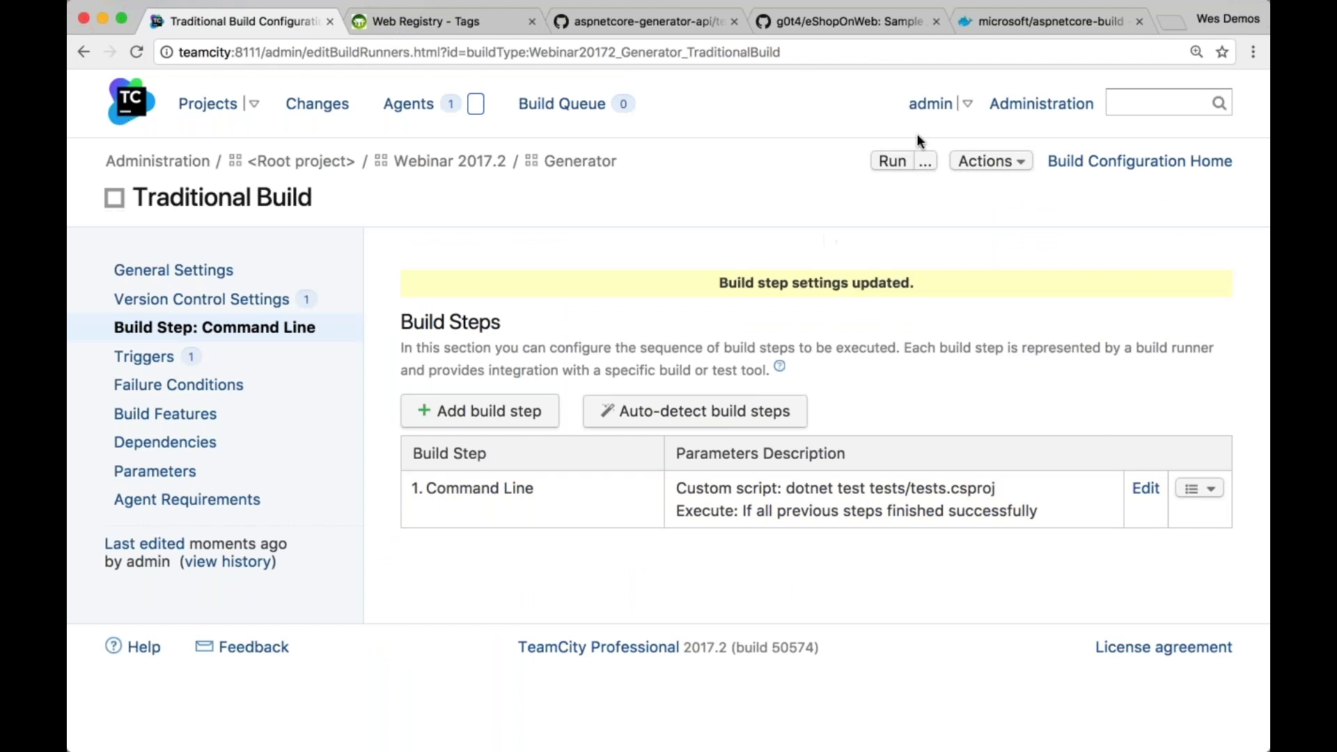
Run Traditional Build again and open the running build #4
{"action": "left_click", "coordinate": [892, 161]}
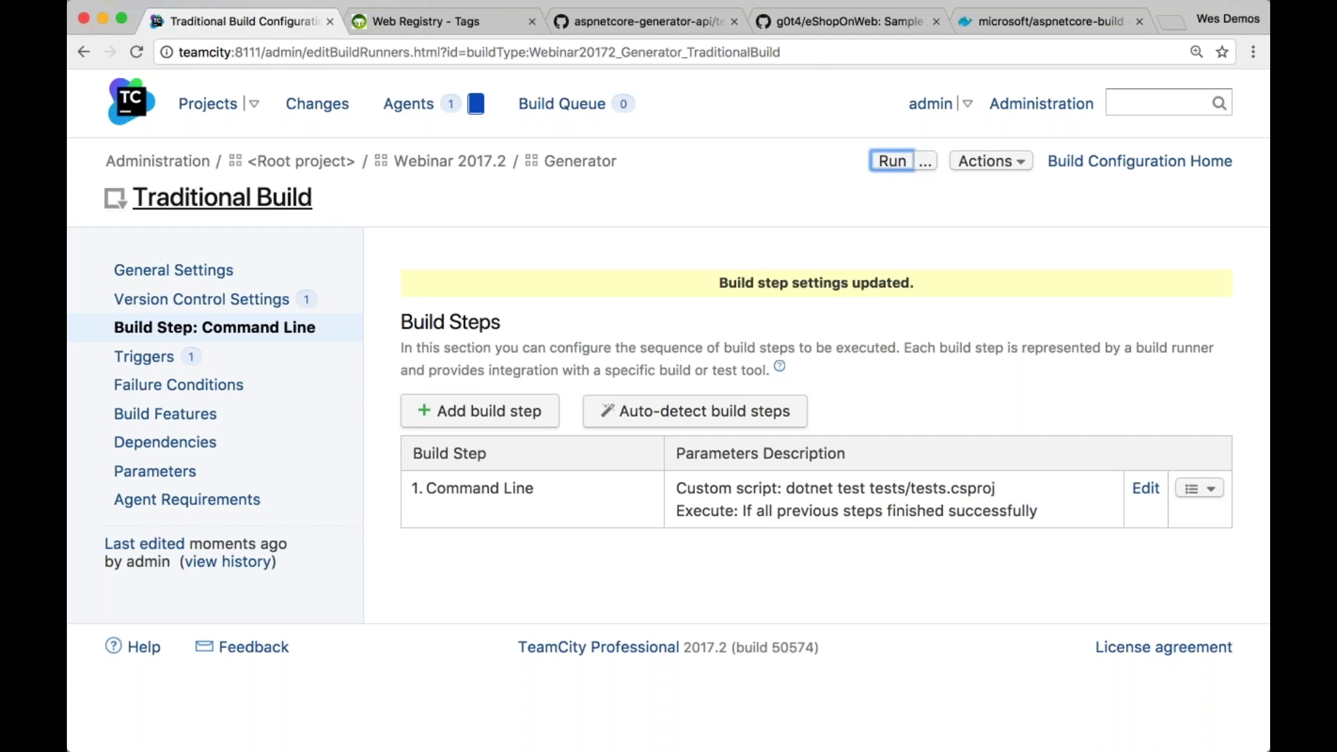
{"action": "left_click", "coordinate": [207, 104]}
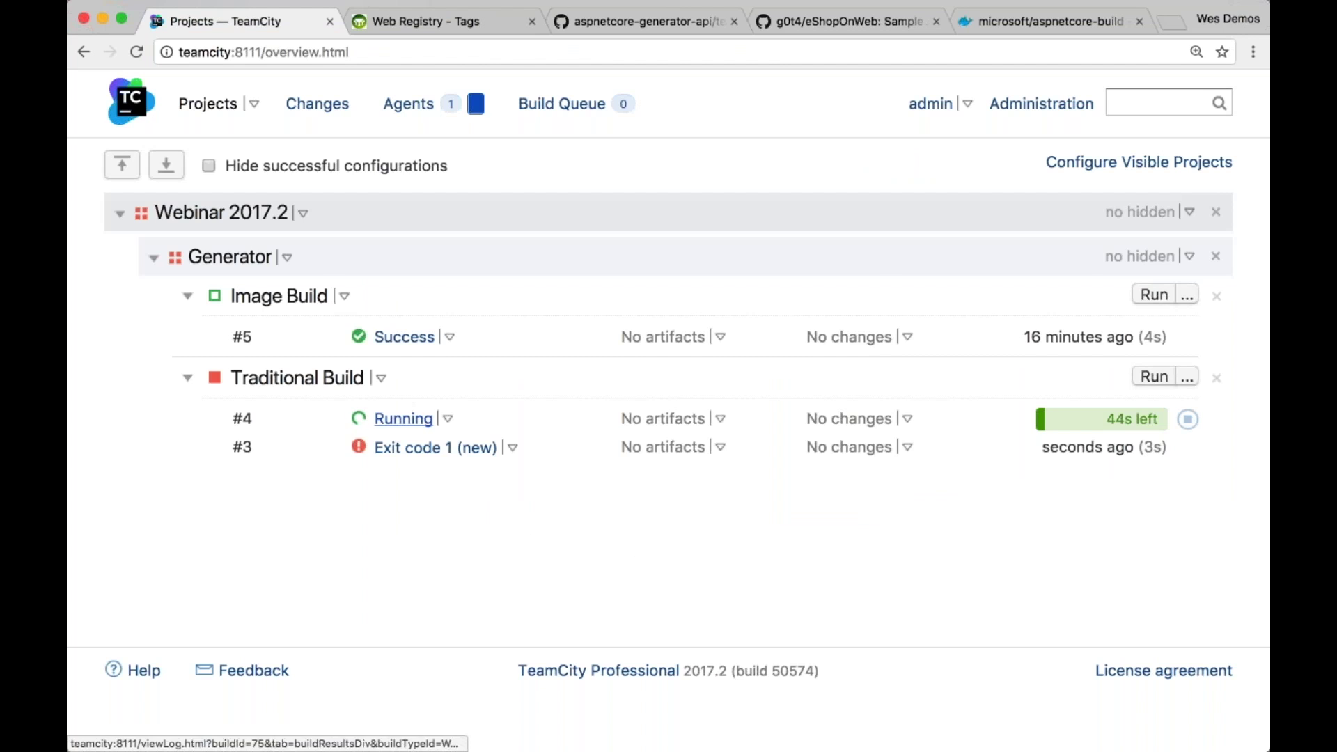
{"action": "left_click", "coordinate": [405, 418]}
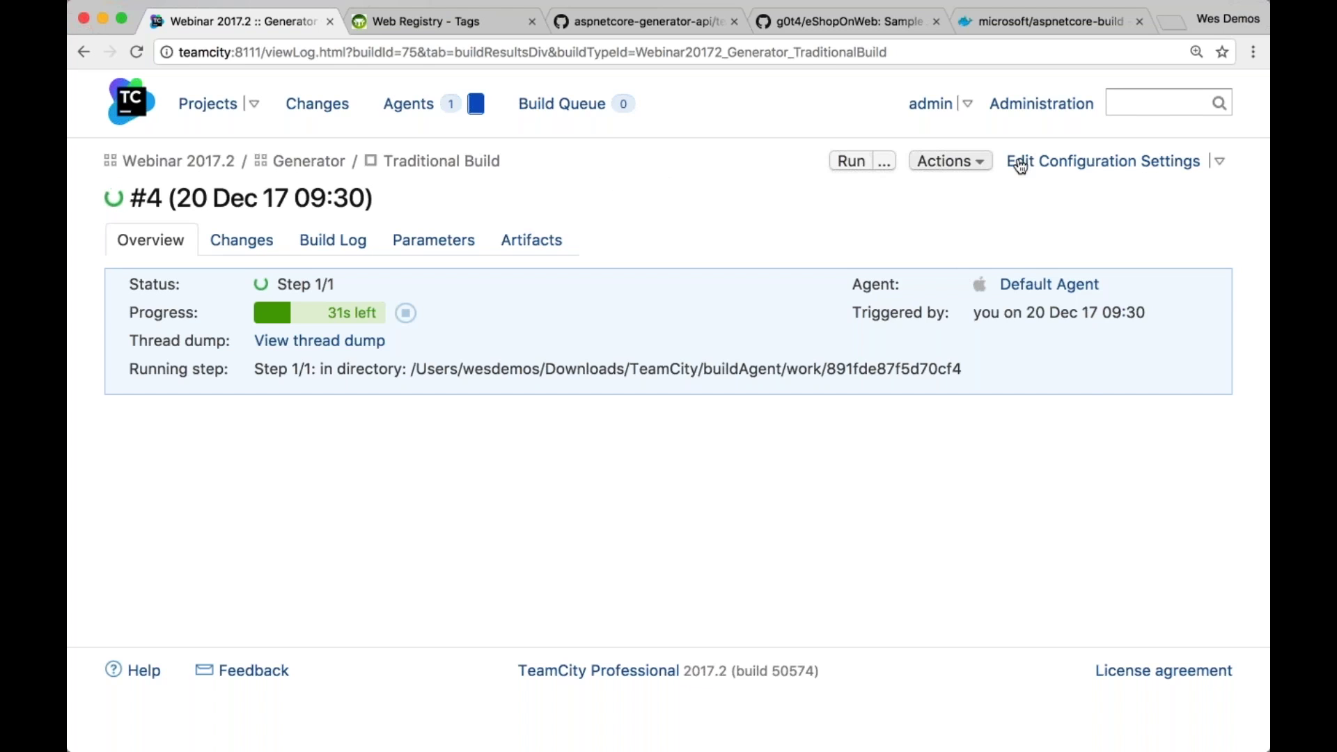
Open the Traditional Build configuration settings in a new tab at default zoom
{"action": "right_click", "coordinate": [1081, 167]}
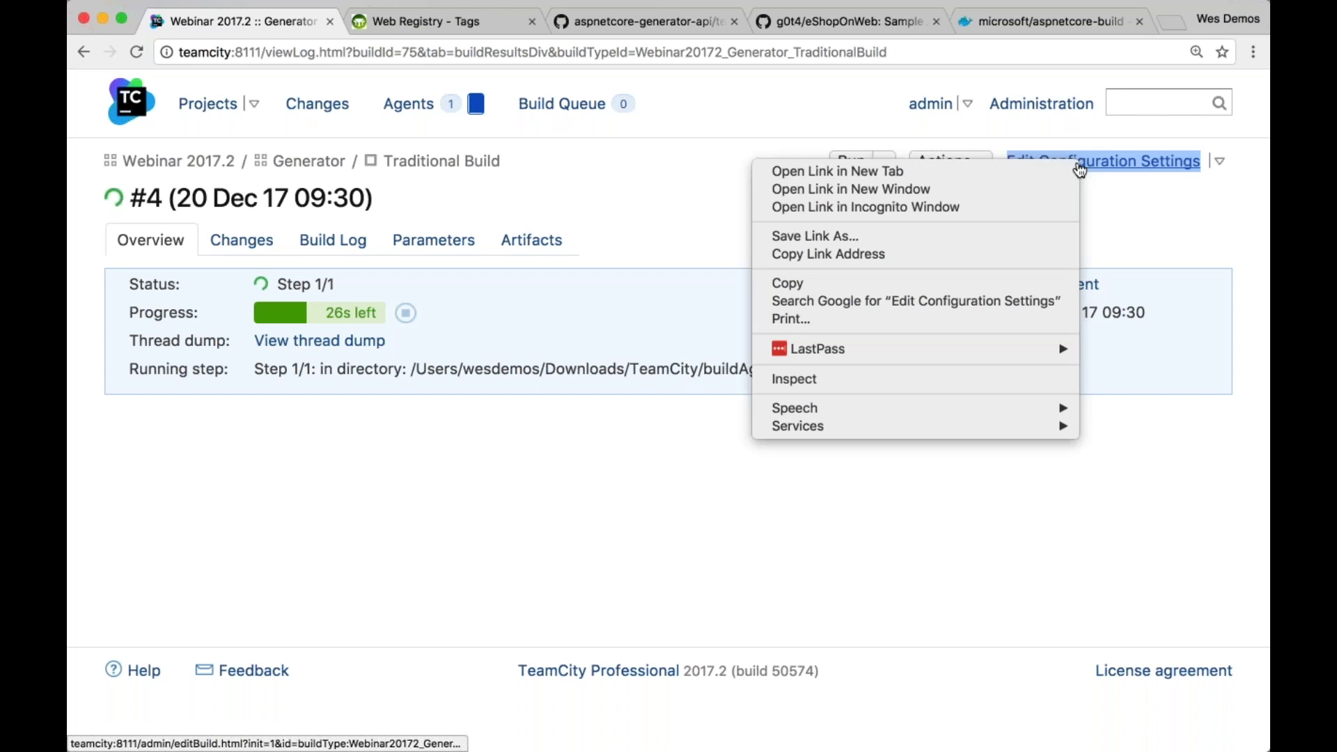
{"action": "left_click", "coordinate": [999, 174]}
{"action": "left_click", "coordinate": [411, 23]}
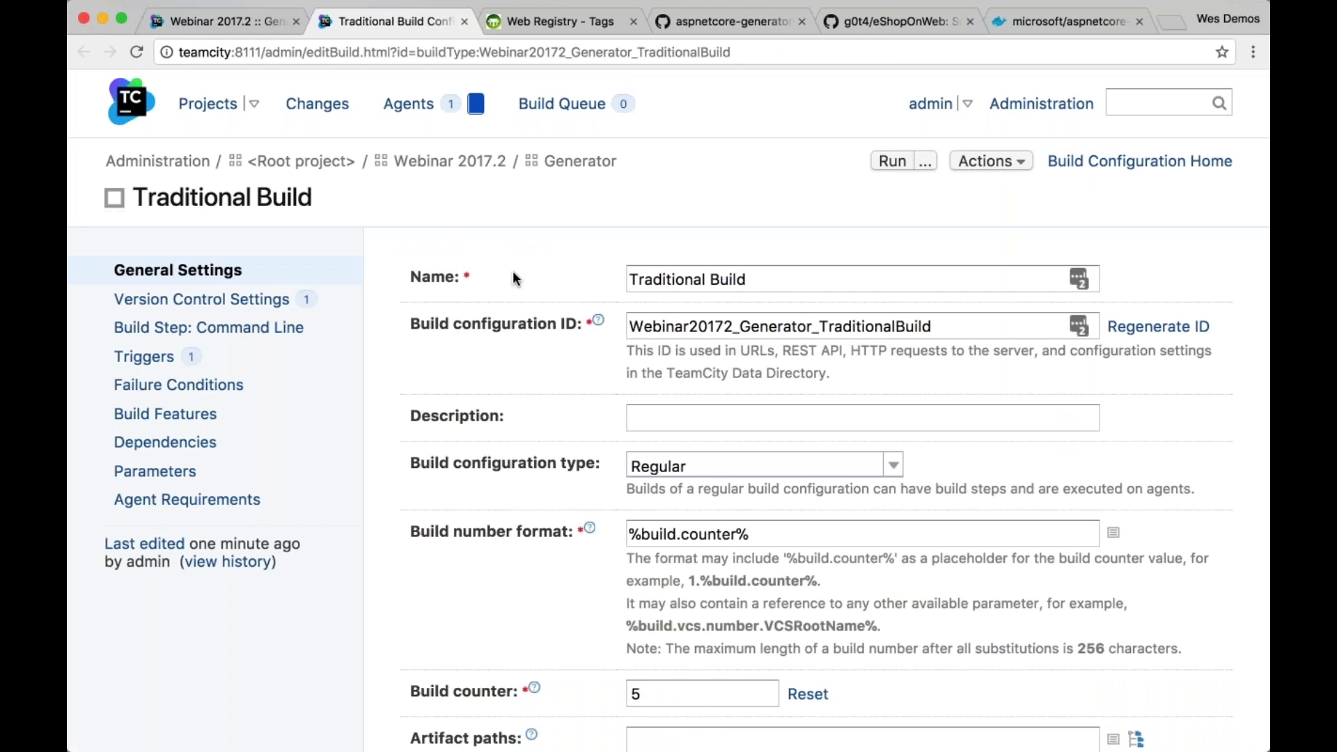
{"action": "key", "text": "super+0"}
Open the Command Line step editor and review its dotnet test script and image
{"action": "left_click", "coordinate": [180, 274]}
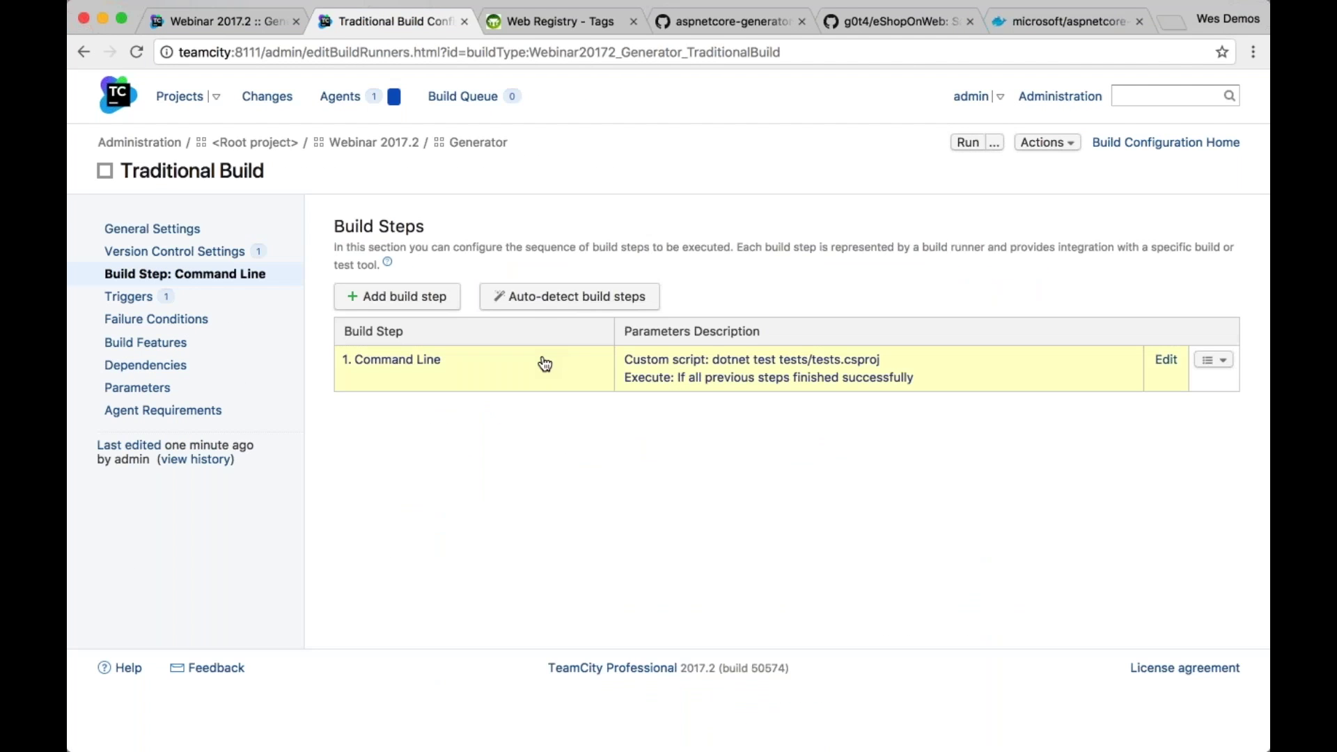
{"action": "left_click", "coordinate": [544, 363]}
{"action": "scroll", "coordinate": [507, 418], "scroll_direction": "down", "scroll_amount": 7}
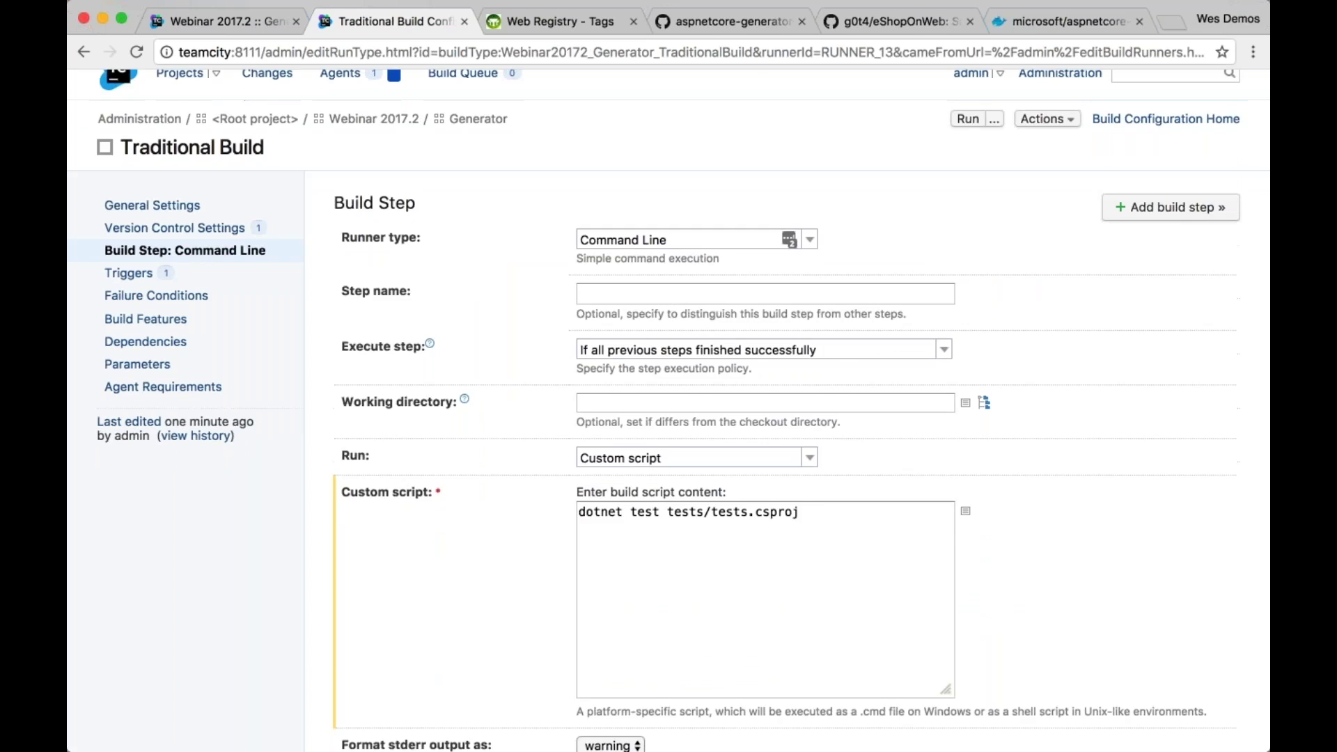
{"action": "left_click_drag", "start_coordinate": [340, 349], "coordinate": [441, 349]}
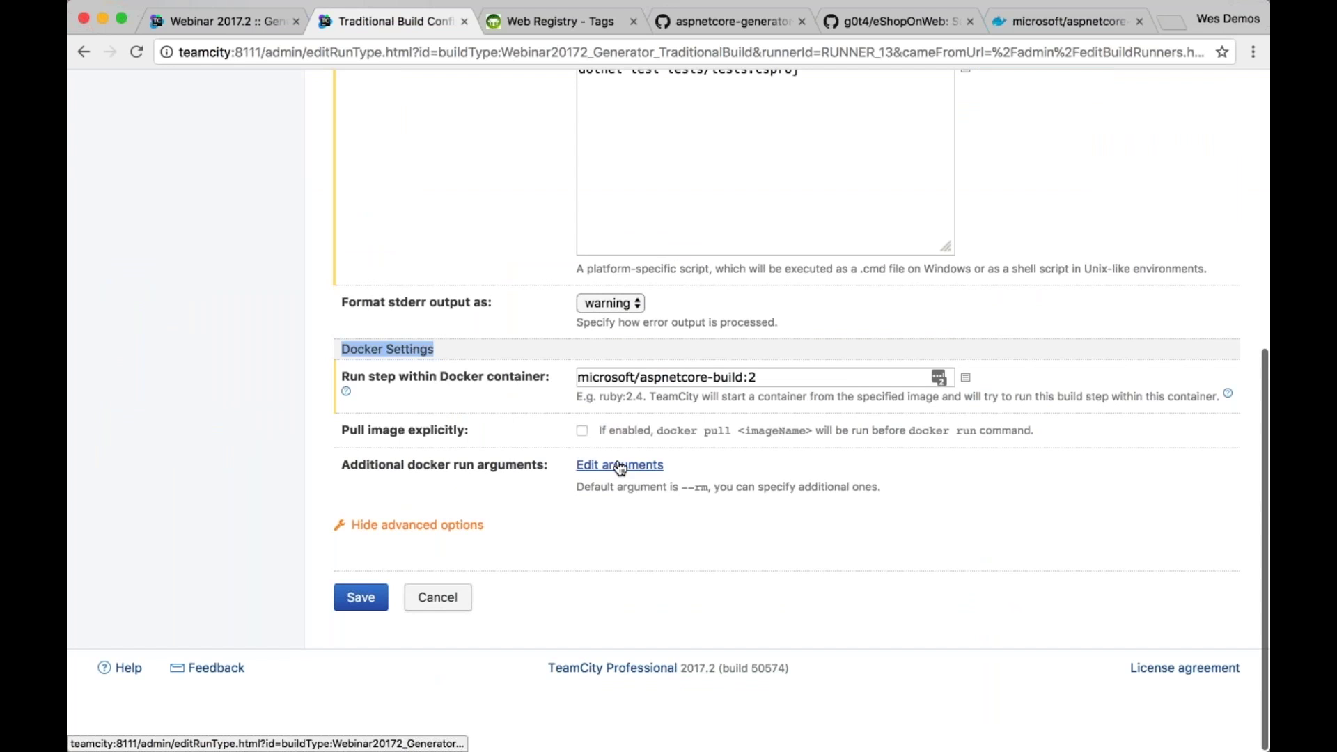
{"action": "scroll", "coordinate": [616, 468], "scroll_direction": "up", "scroll_amount": 3}
{"action": "scroll", "coordinate": [497, 514], "scroll_direction": "up", "scroll_amount": 2}
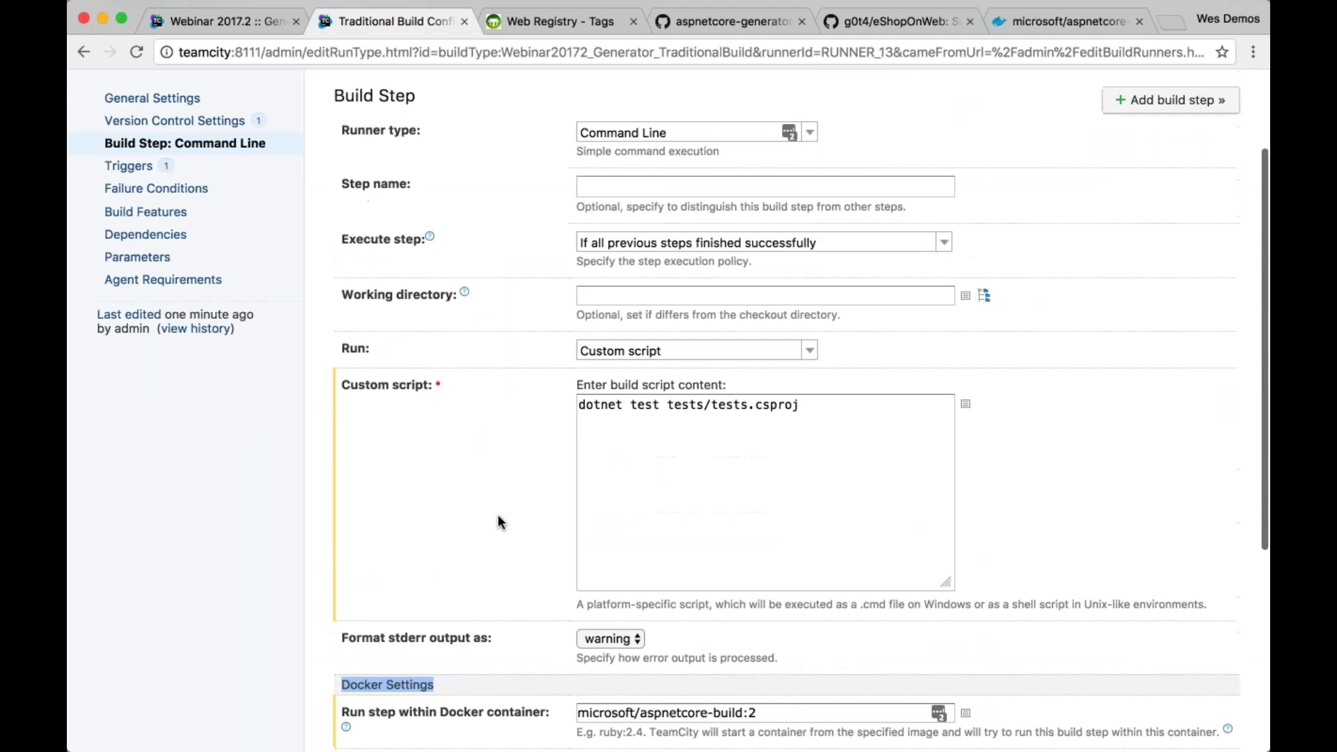
{"action": "scroll", "coordinate": [497, 514], "scroll_direction": "down", "scroll_amount": 2}
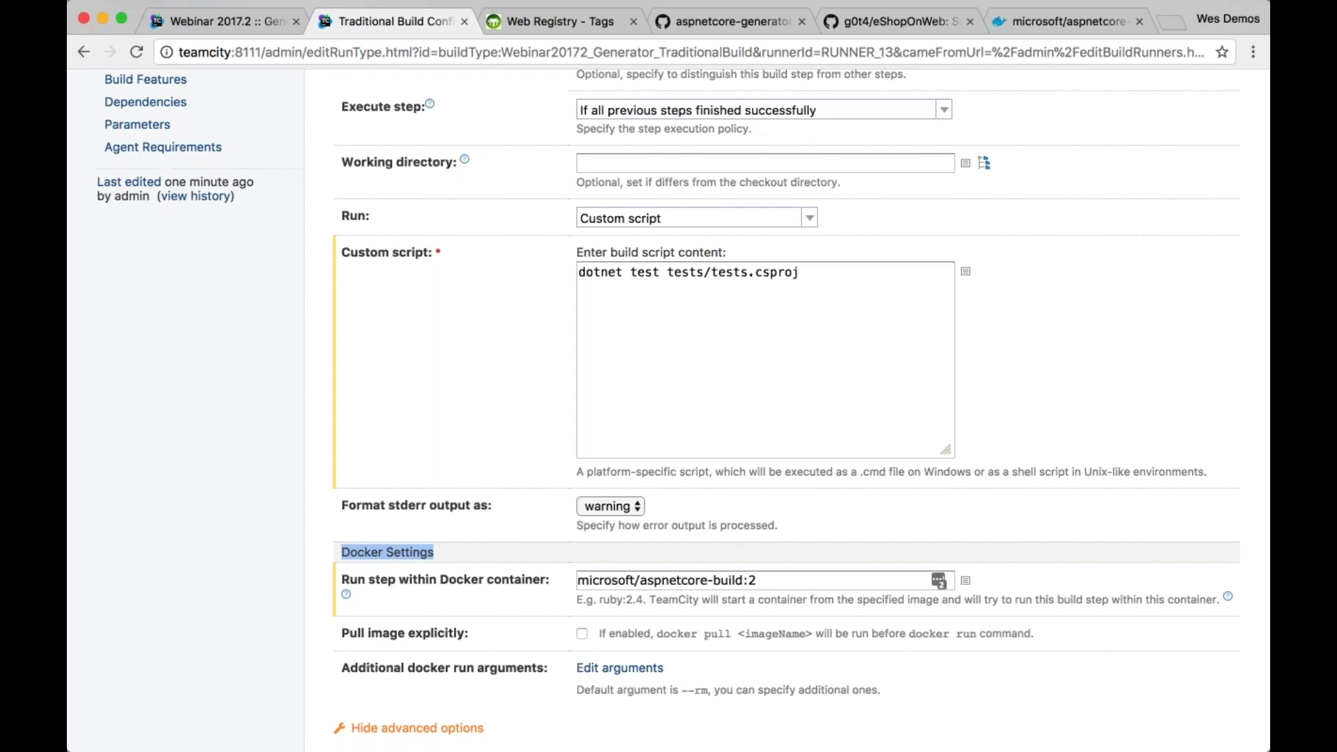
{"action": "scroll", "coordinate": [772, 410], "scroll_direction": "up", "scroll_amount": 1}
{"action": "scroll", "coordinate": [810, 278], "scroll_direction": "up", "scroll_amount": 5}
Switch the build step's runner type to Ant and look over its Docker image field
{"action": "left_click", "coordinate": [810, 229]}
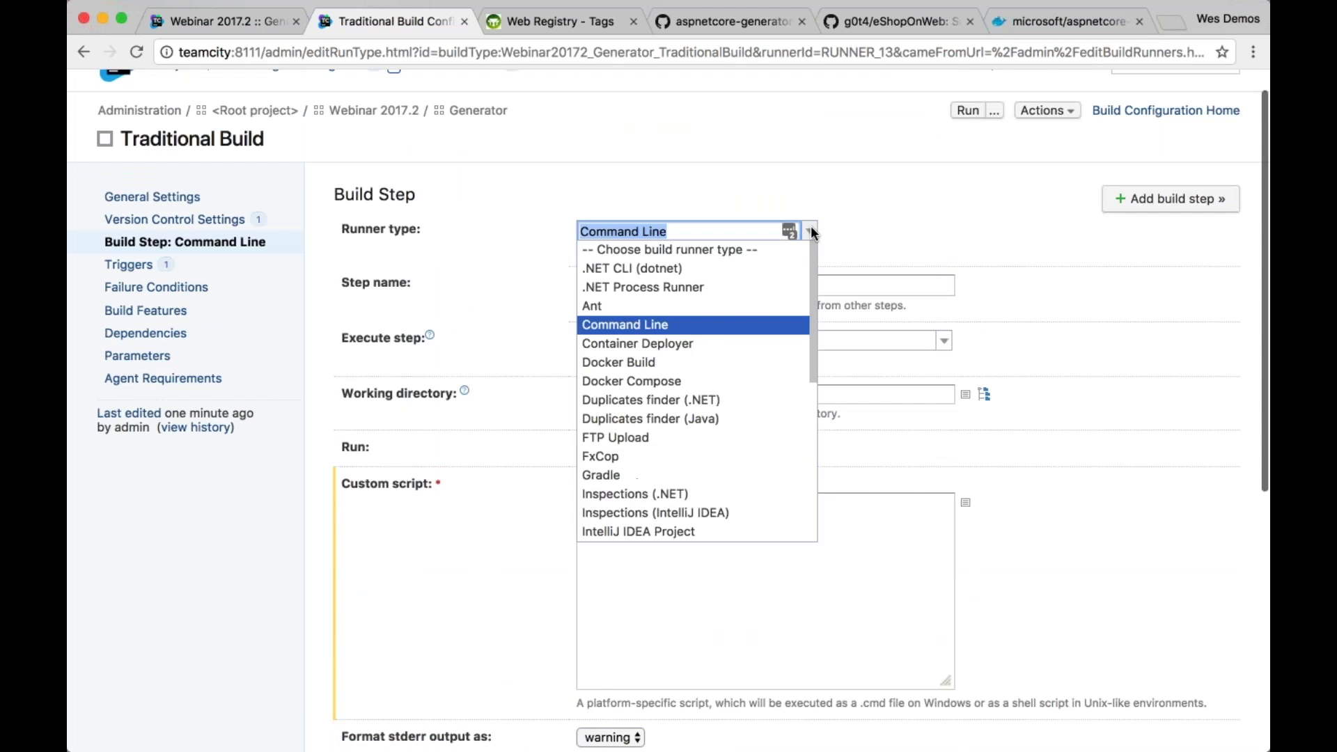
{"action": "key", "text": "Up"}
{"action": "key", "text": "Return"}
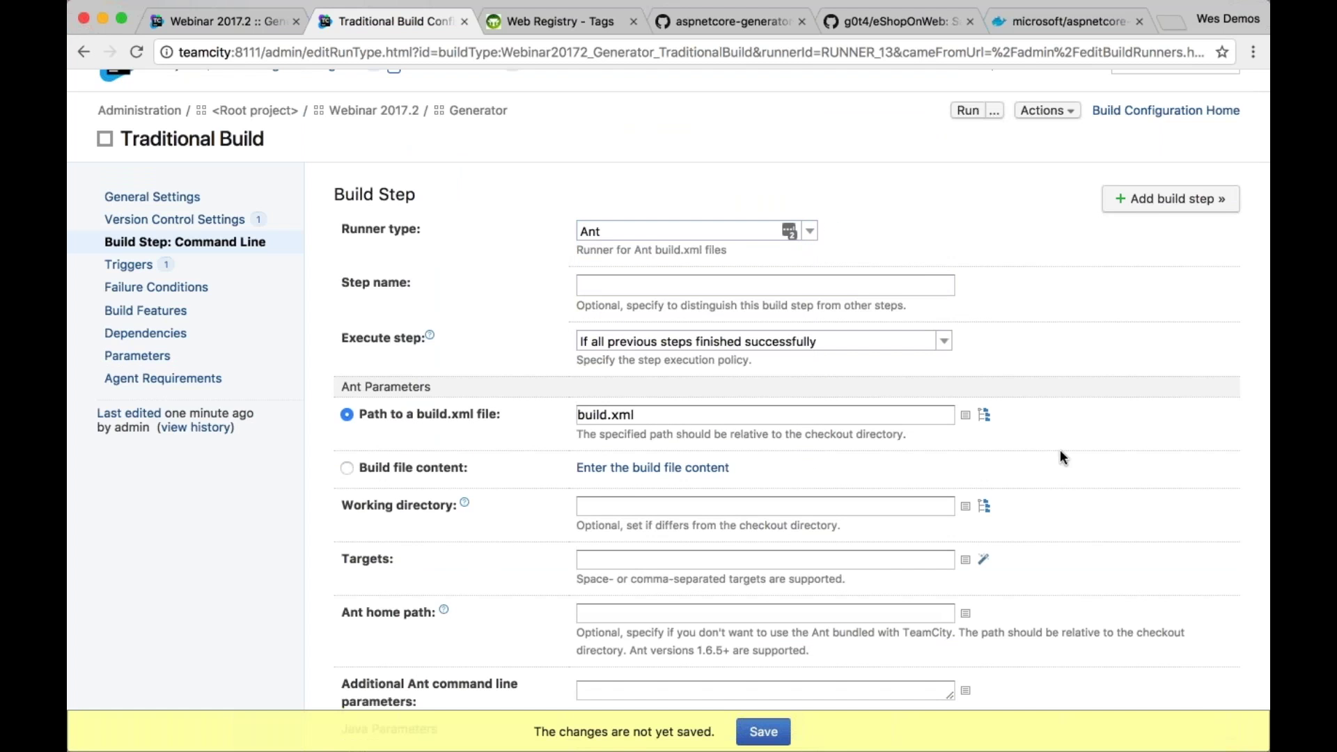
{"action": "scroll", "coordinate": [1060, 457], "scroll_direction": "down", "scroll_amount": 5}
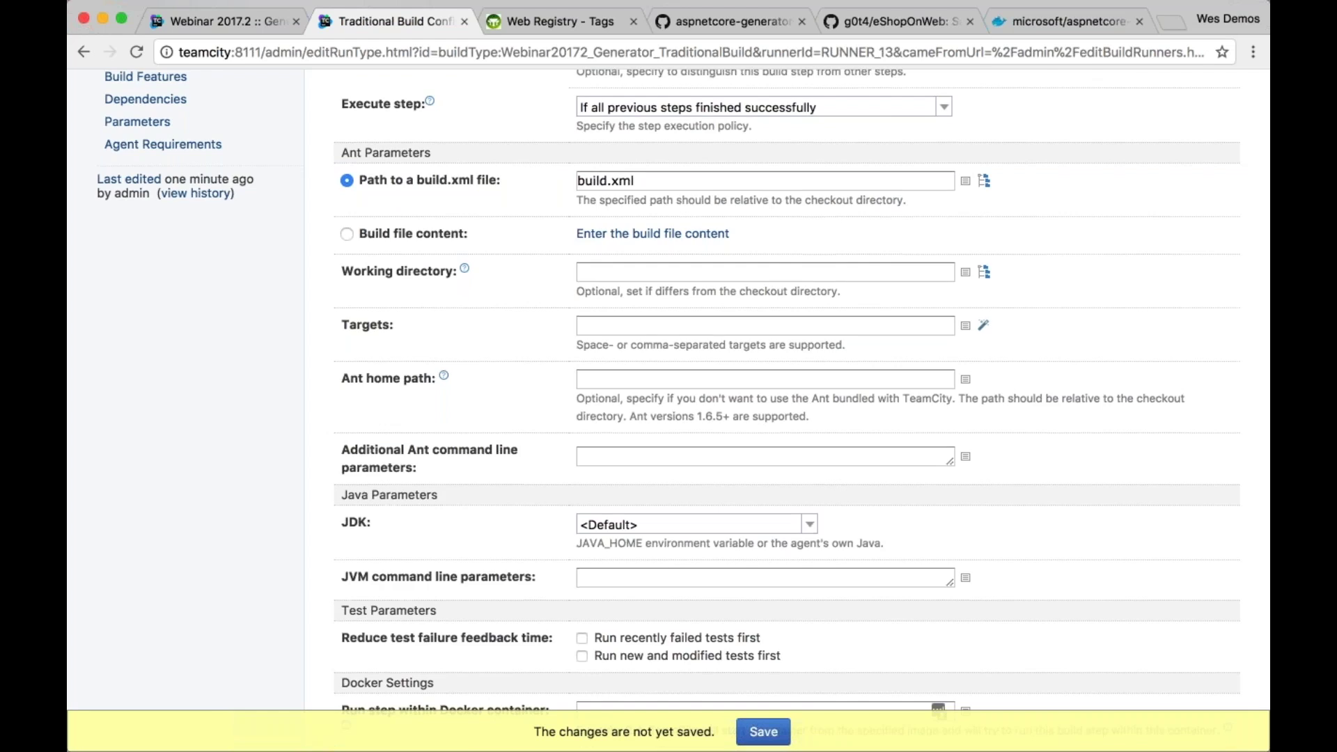
{"action": "scroll", "coordinate": [629, 327], "scroll_direction": "down", "scroll_amount": 7}
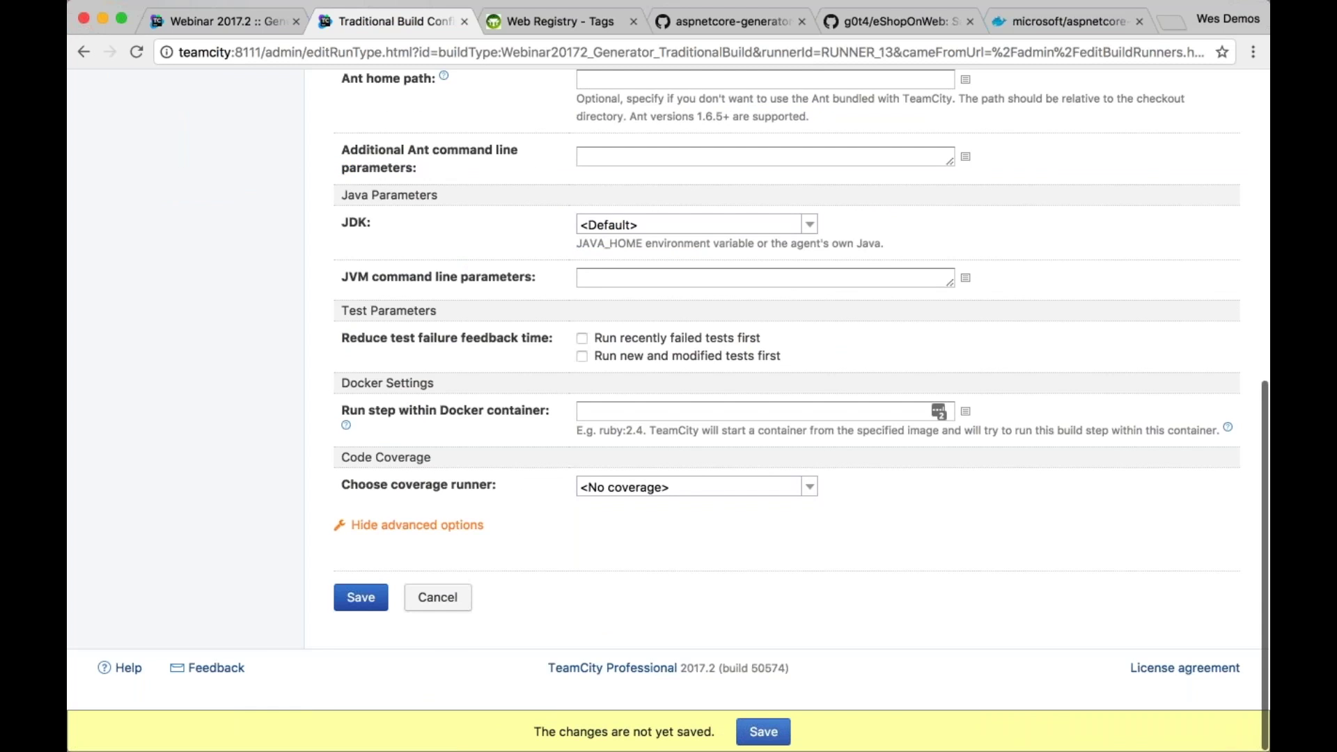
{"action": "left_click", "coordinate": [753, 413]}
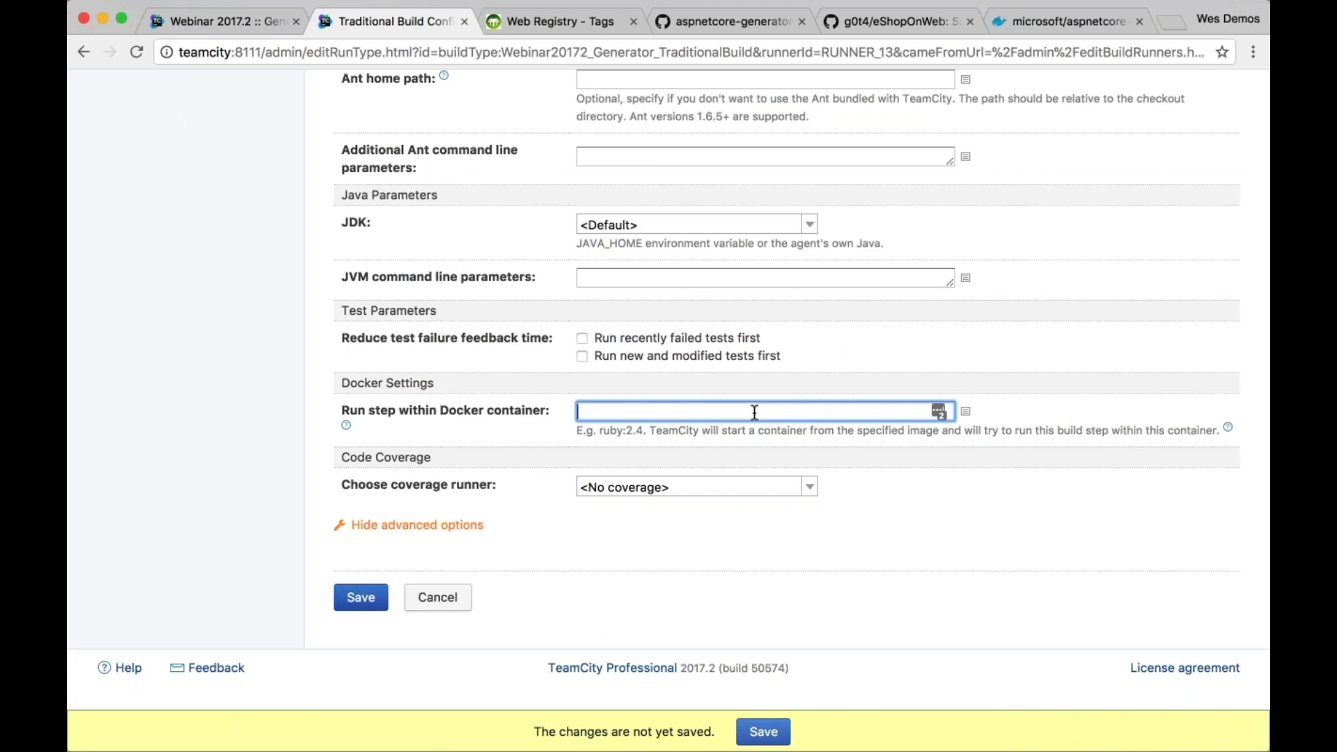
{"action": "scroll", "coordinate": [754, 412], "scroll_direction": "up", "scroll_amount": 11}
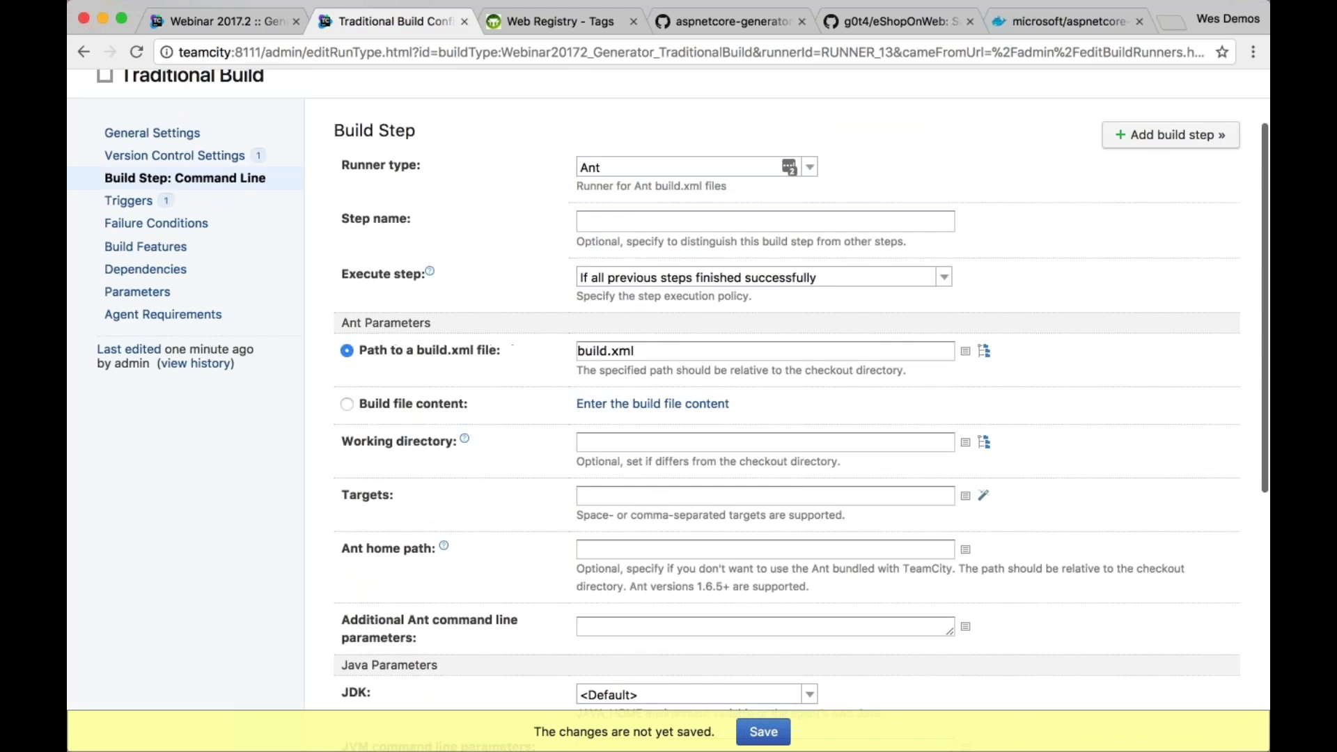
{"action": "scroll", "coordinate": [754, 412], "scroll_direction": "down", "scroll_amount": 11}
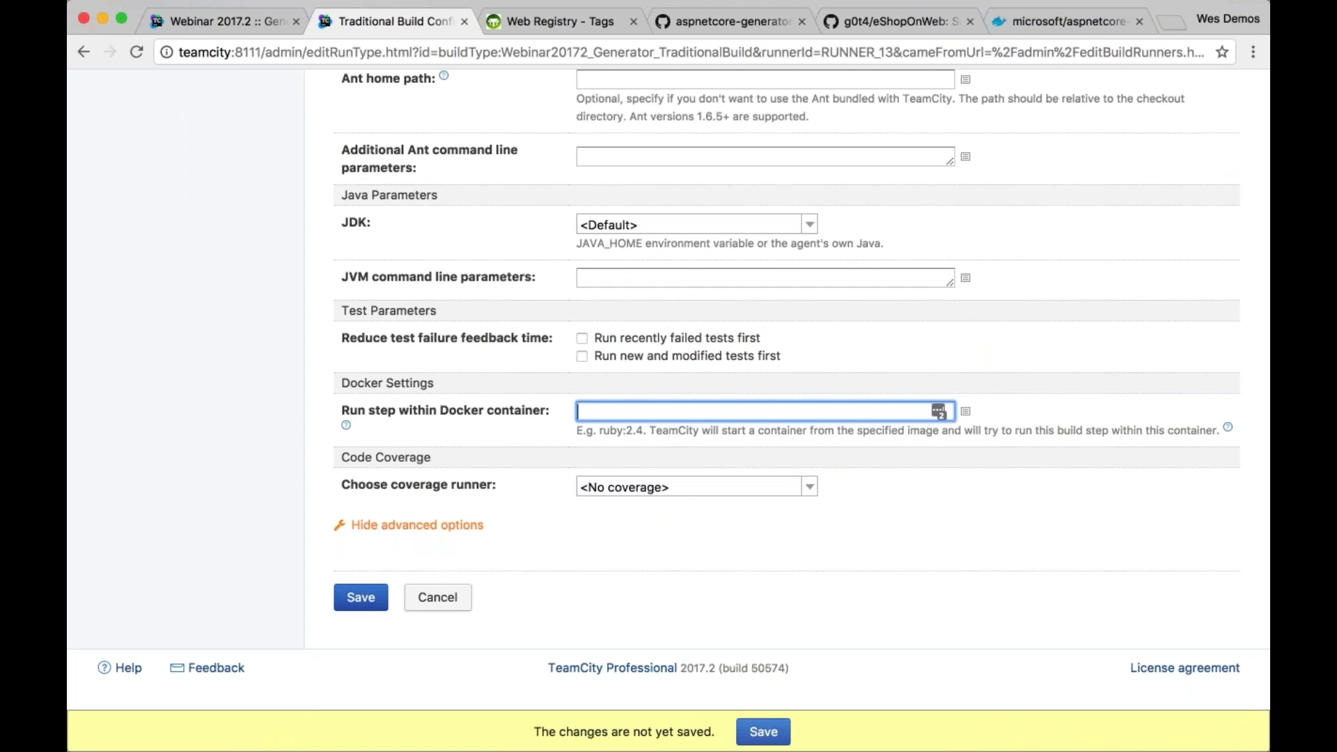
{"action": "scroll", "coordinate": [754, 412], "scroll_direction": "up", "scroll_amount": 1}
{"action": "scroll", "coordinate": [733, 445], "scroll_direction": "up", "scroll_amount": 13}
Change the runner type to Maven and reveal its advanced options
{"action": "left_click", "coordinate": [689, 263]}
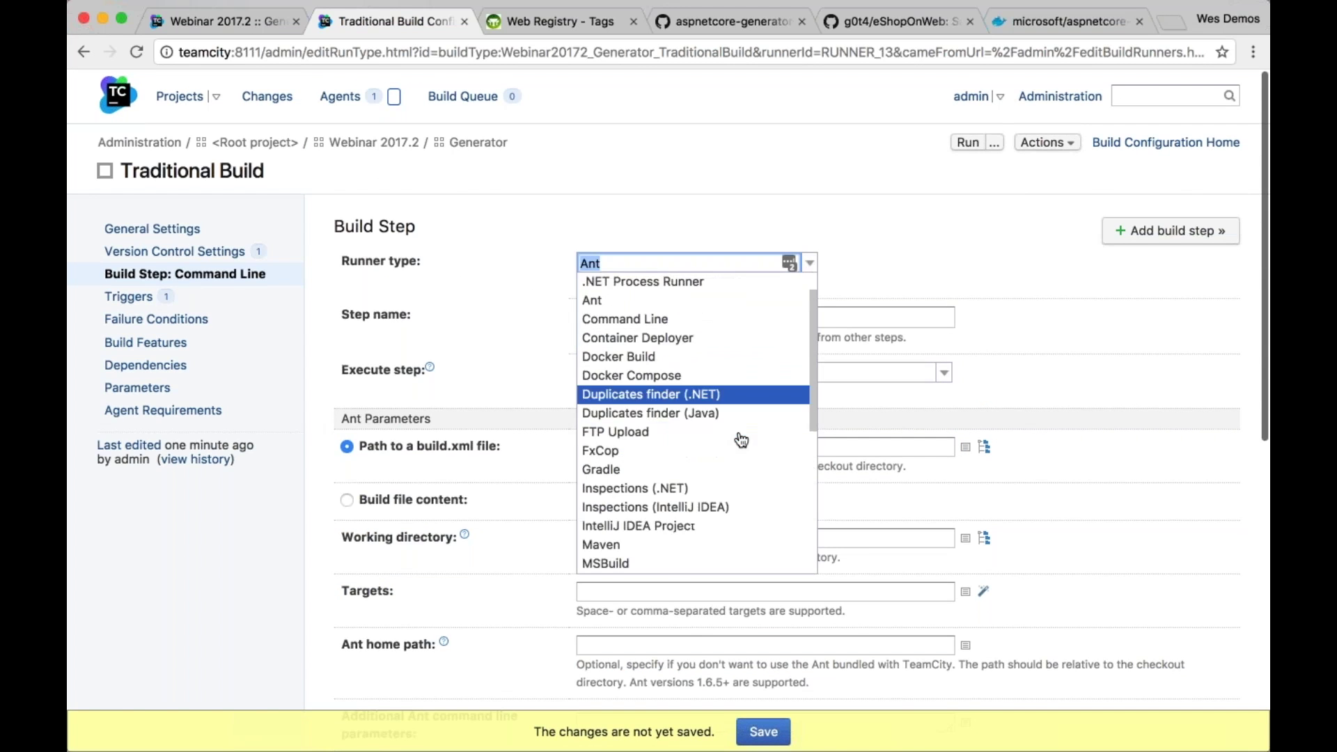
{"action": "scroll", "coordinate": [734, 438], "scroll_direction": "down", "scroll_amount": 5}
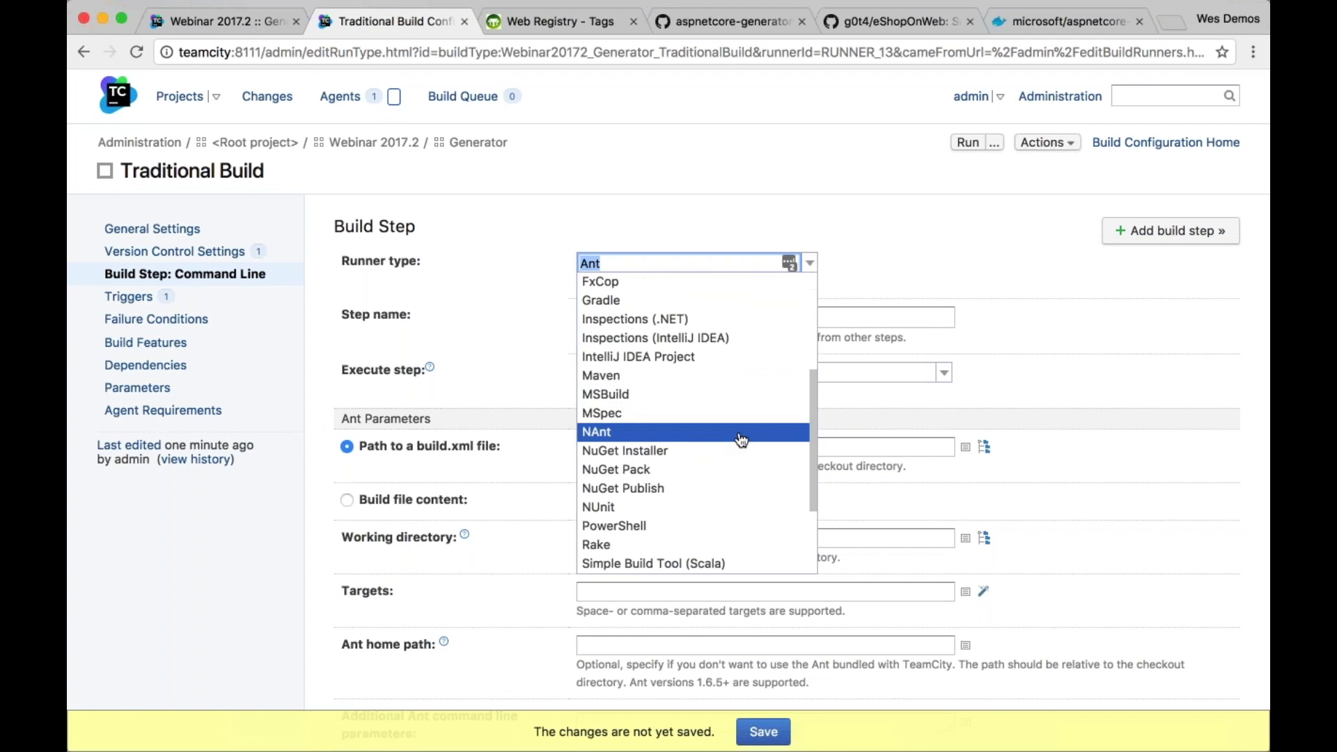
{"action": "left_click", "coordinate": [735, 380]}
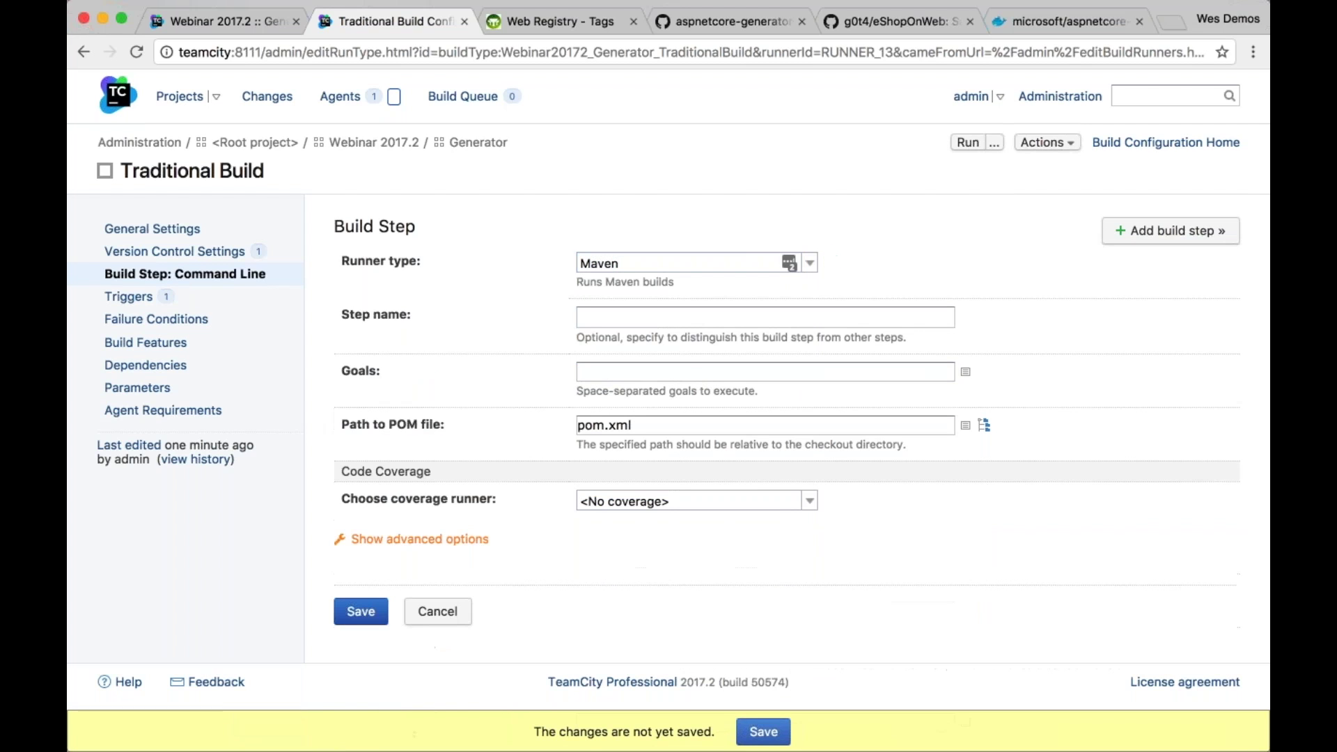
{"action": "scroll", "coordinate": [418, 529], "scroll_direction": "down", "scroll_amount": 1}
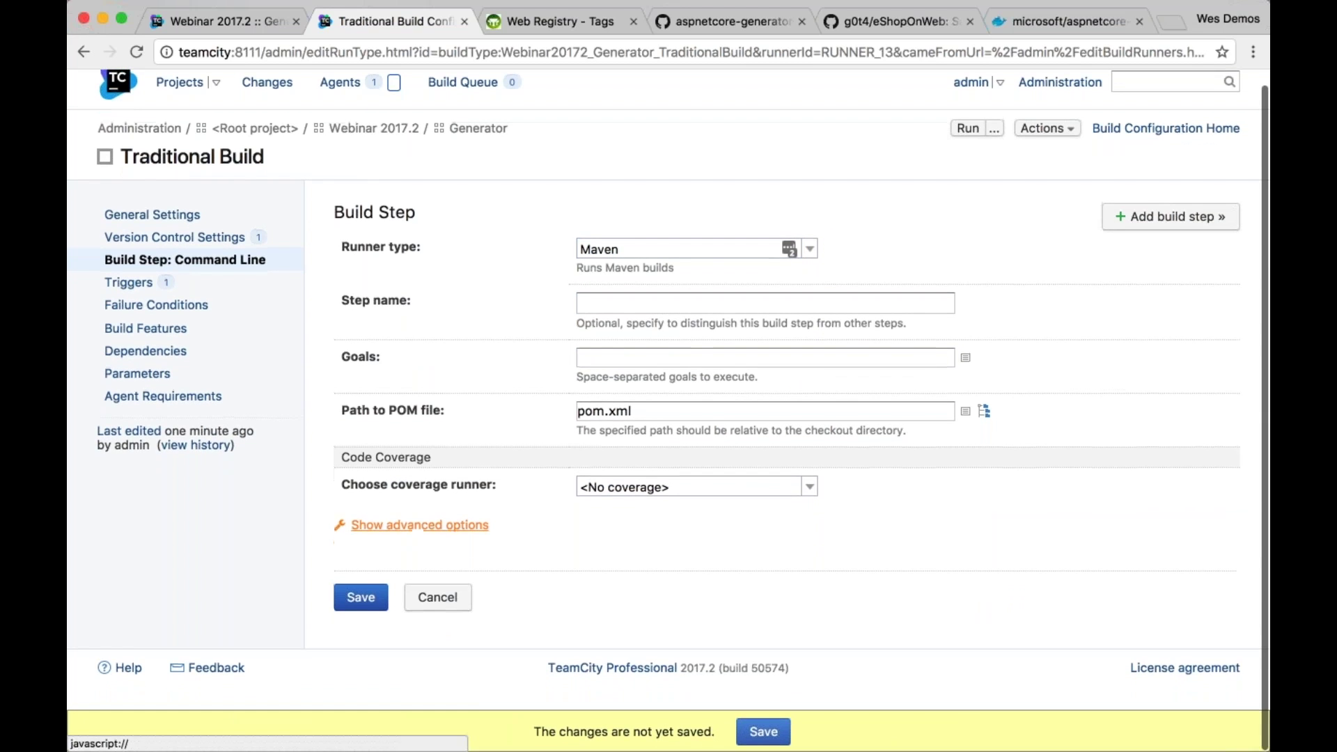
{"action": "left_click", "coordinate": [418, 525]}
{"action": "scroll", "coordinate": [519, 427], "scroll_direction": "down", "scroll_amount": 10}
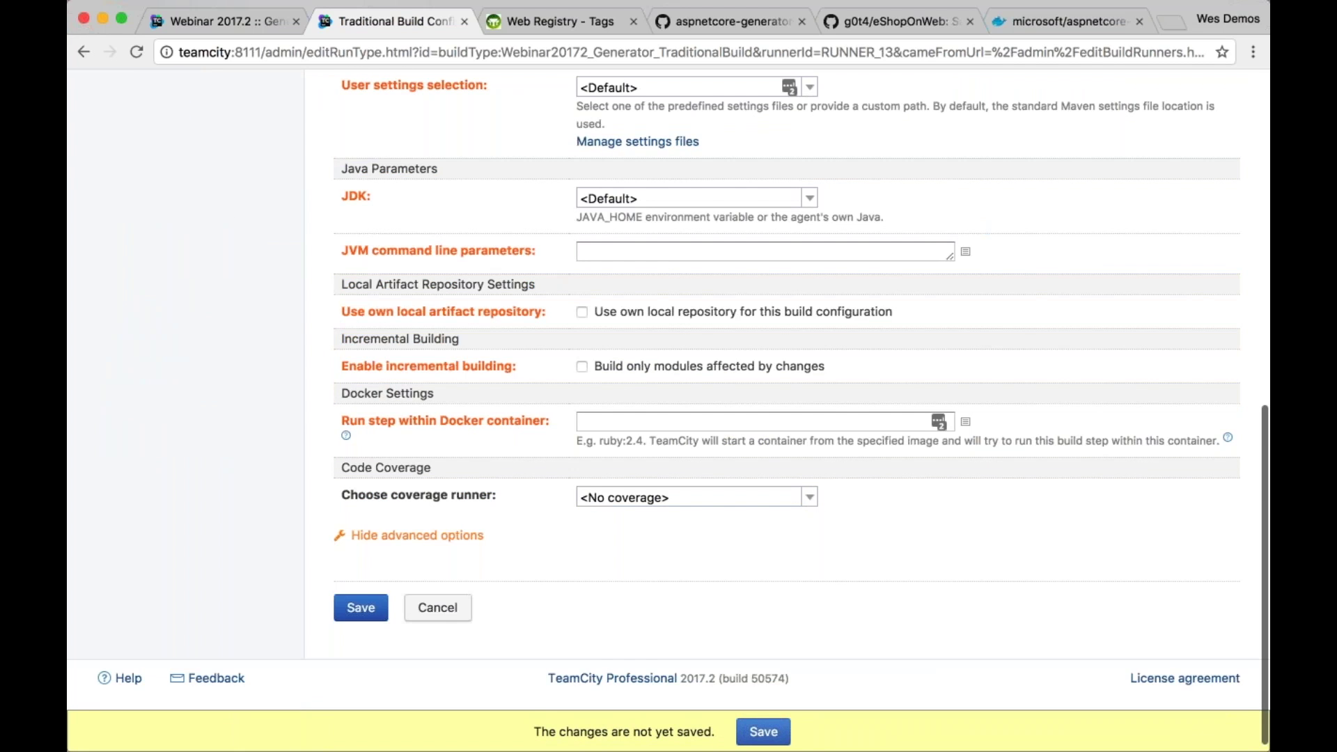
{"action": "scroll", "coordinate": [786, 390], "scroll_direction": "up", "scroll_amount": 1}
{"action": "scroll", "coordinate": [1022, 303], "scroll_direction": "up", "scroll_amount": 10}
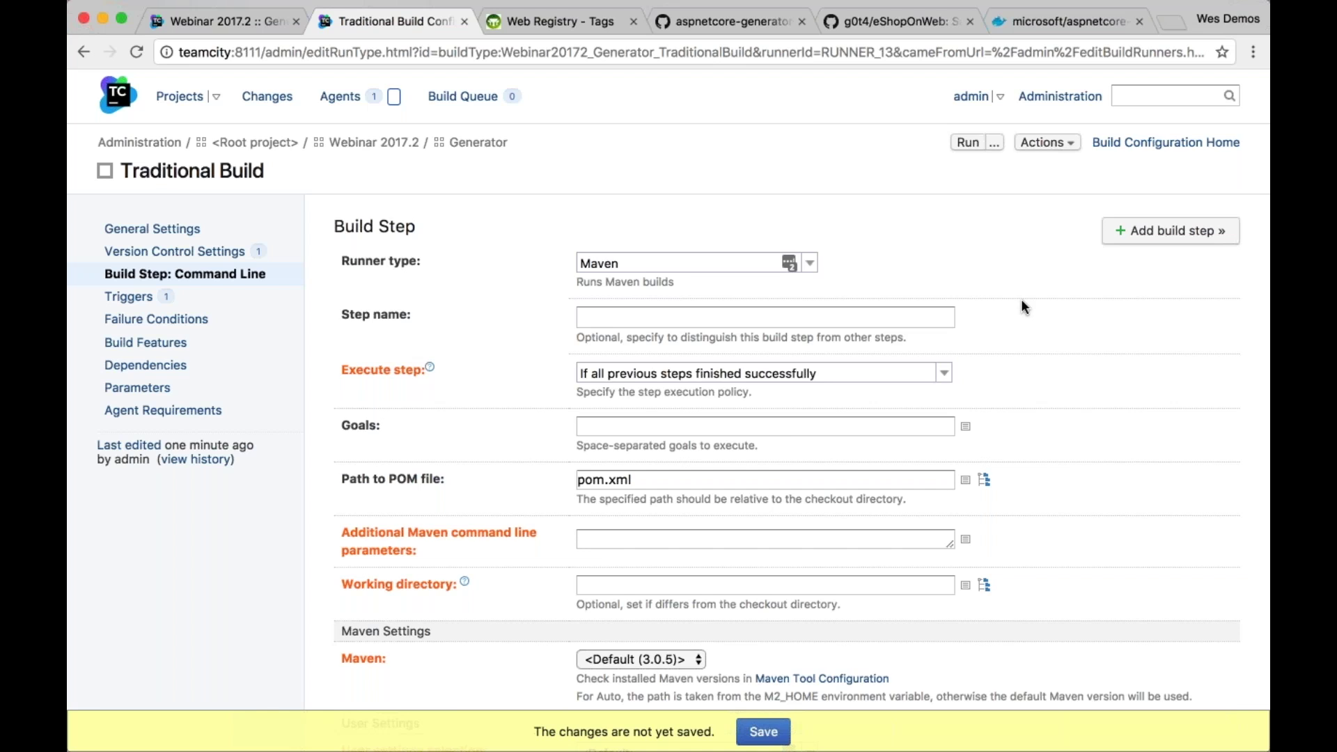
Check the Maven step's Docker image field, then return to build #4's results
{"action": "scroll", "coordinate": [1020, 306], "scroll_direction": "down", "scroll_amount": 10}
{"action": "left_click", "coordinate": [793, 410]}
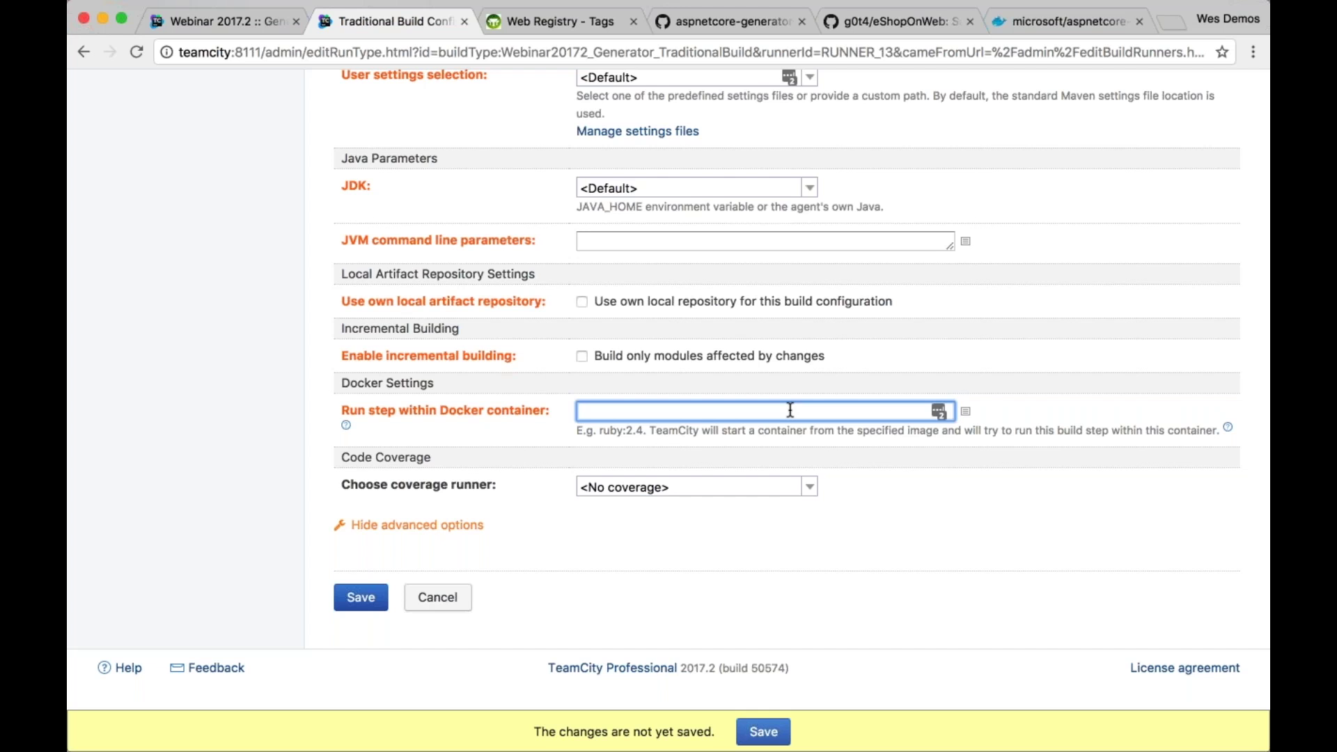
{"action": "scroll", "coordinate": [729, 227], "scroll_direction": "up", "scroll_amount": 10}
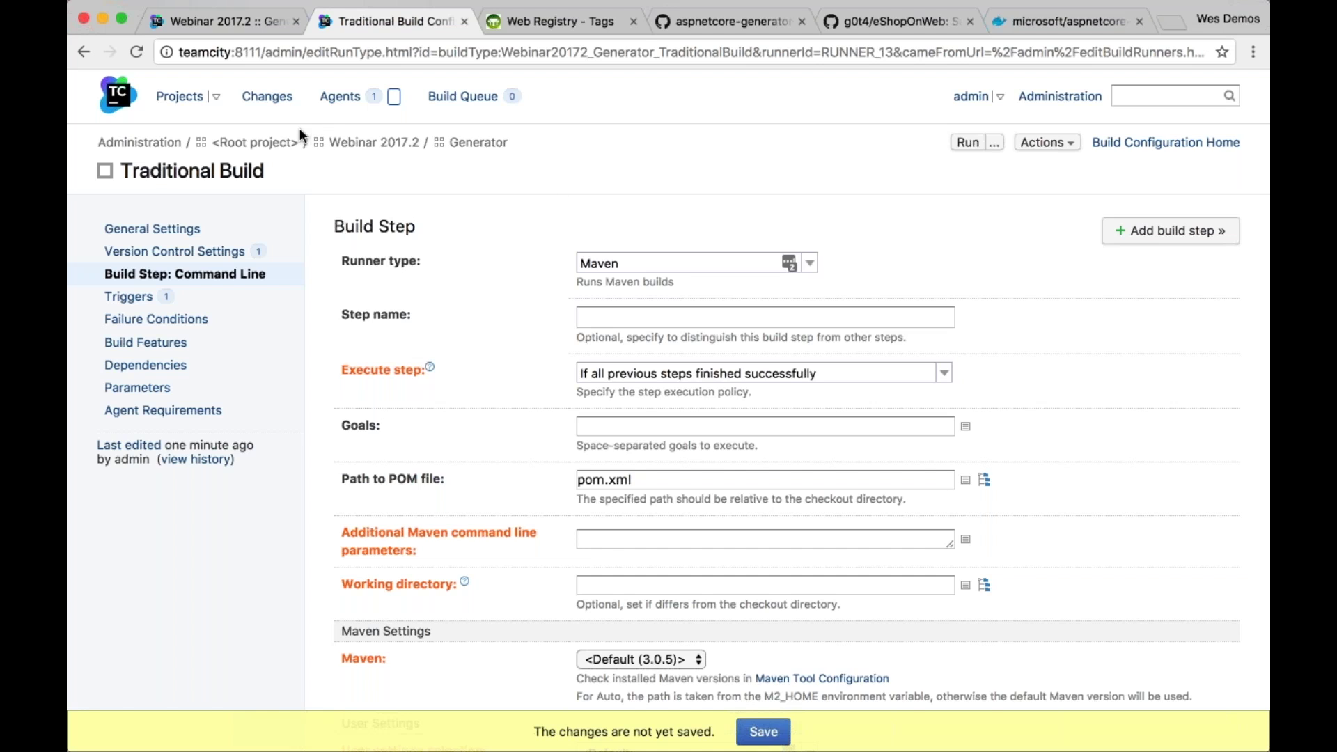
{"action": "left_click", "coordinate": [229, 28]}
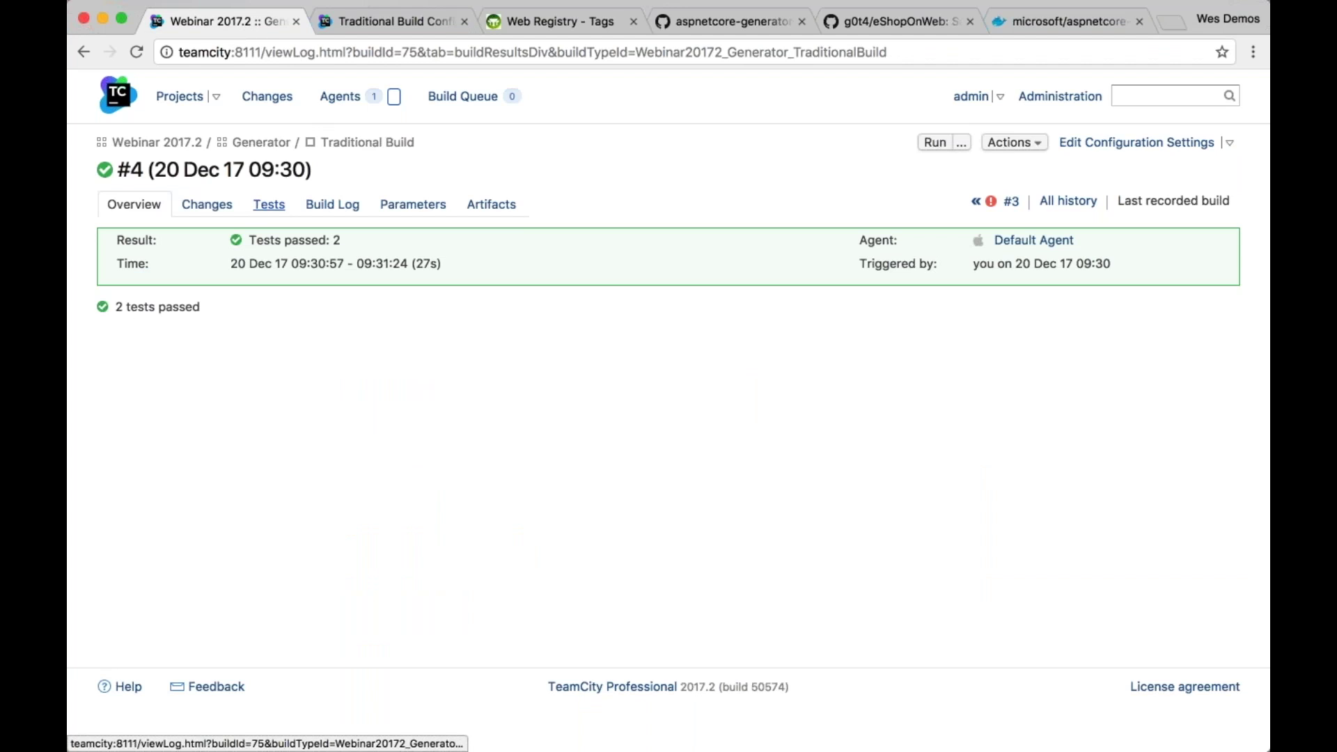
View build #4's tests and log, expanding the tests.RangeTests entries
{"action": "left_click", "coordinate": [269, 204]}
{"action": "left_click", "coordinate": [332, 204]}
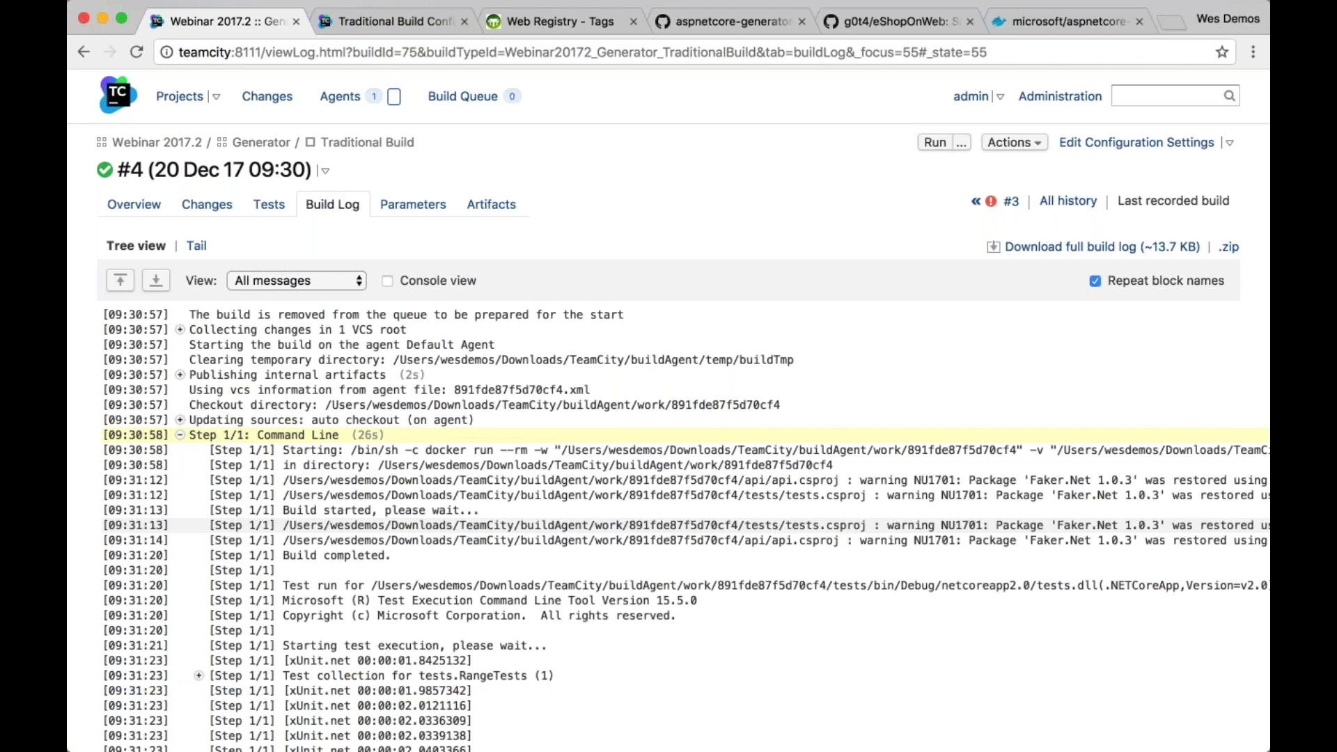
{"action": "scroll", "coordinate": [668, 522], "scroll_direction": "down", "scroll_amount": 5}
{"action": "left_click", "coordinate": [199, 458]}
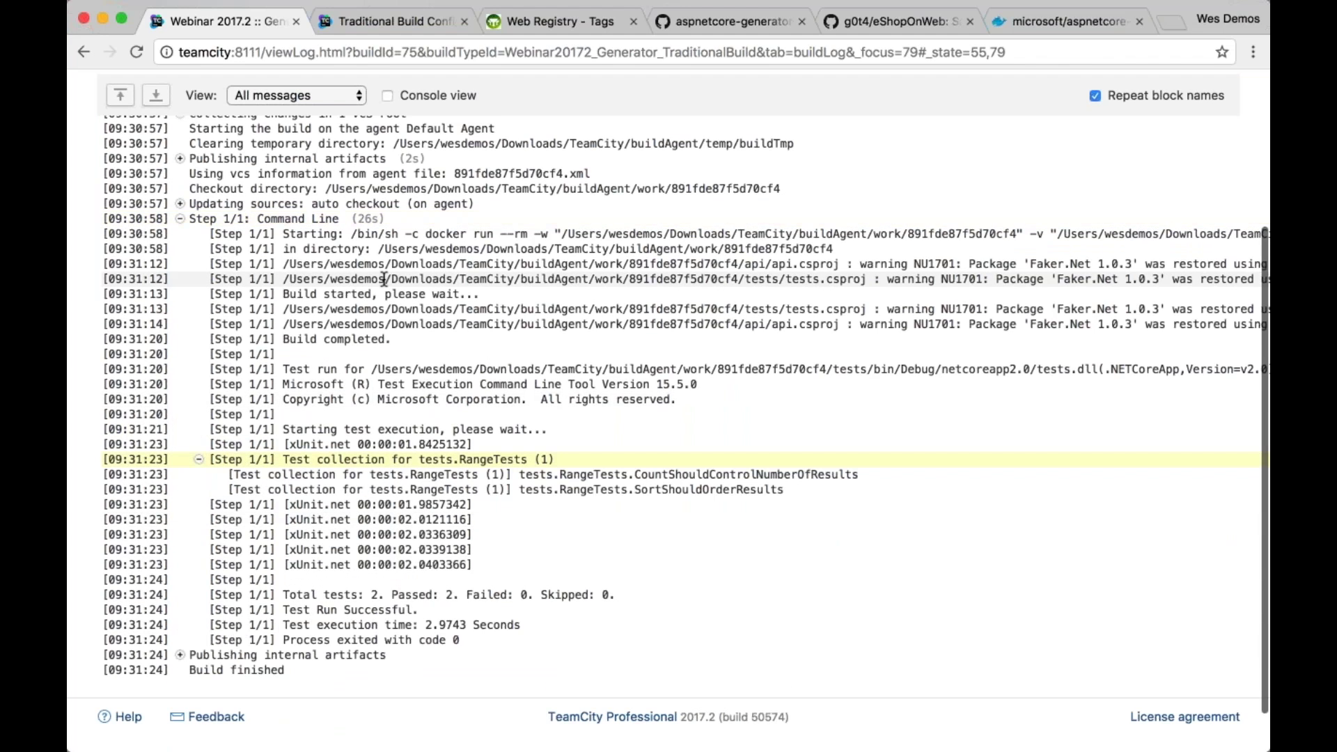
Highlight the temporary-directory cleanup line, close the unsaved configuration tab, and open Traditional Build settings
{"action": "scroll", "coordinate": [384, 279], "scroll_direction": "up", "scroll_amount": 1}
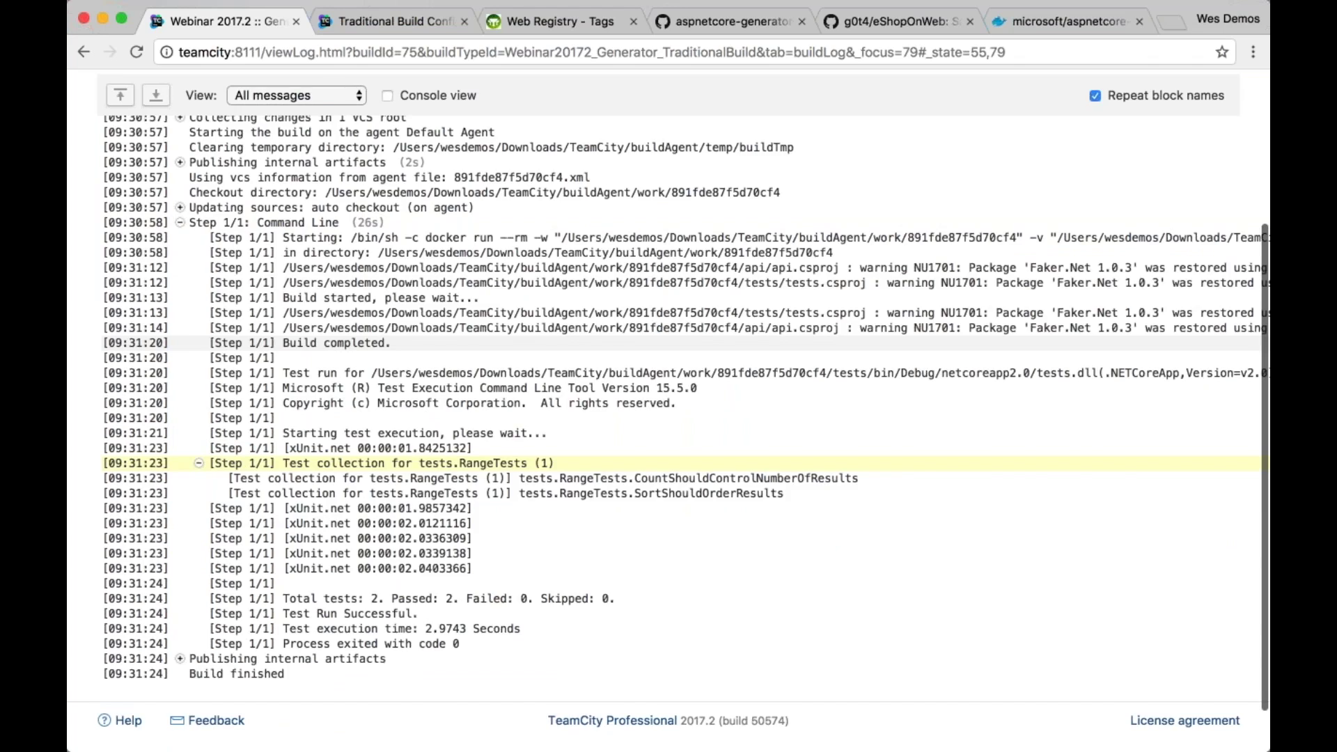
{"action": "scroll", "coordinate": [486, 290], "scroll_direction": "up", "scroll_amount": 5}
{"action": "scroll", "coordinate": [486, 291], "scroll_direction": "up", "scroll_amount": 1}
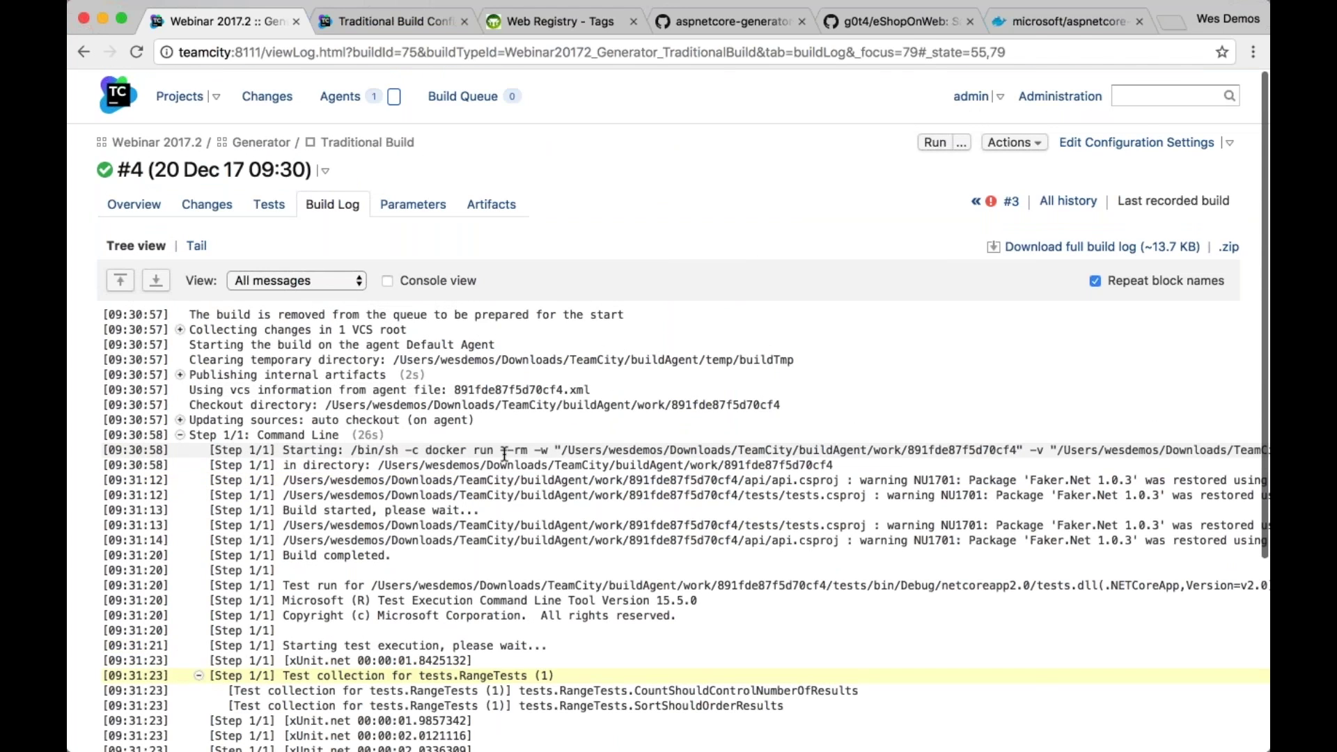
{"action": "triple_click", "coordinate": [555, 359]}
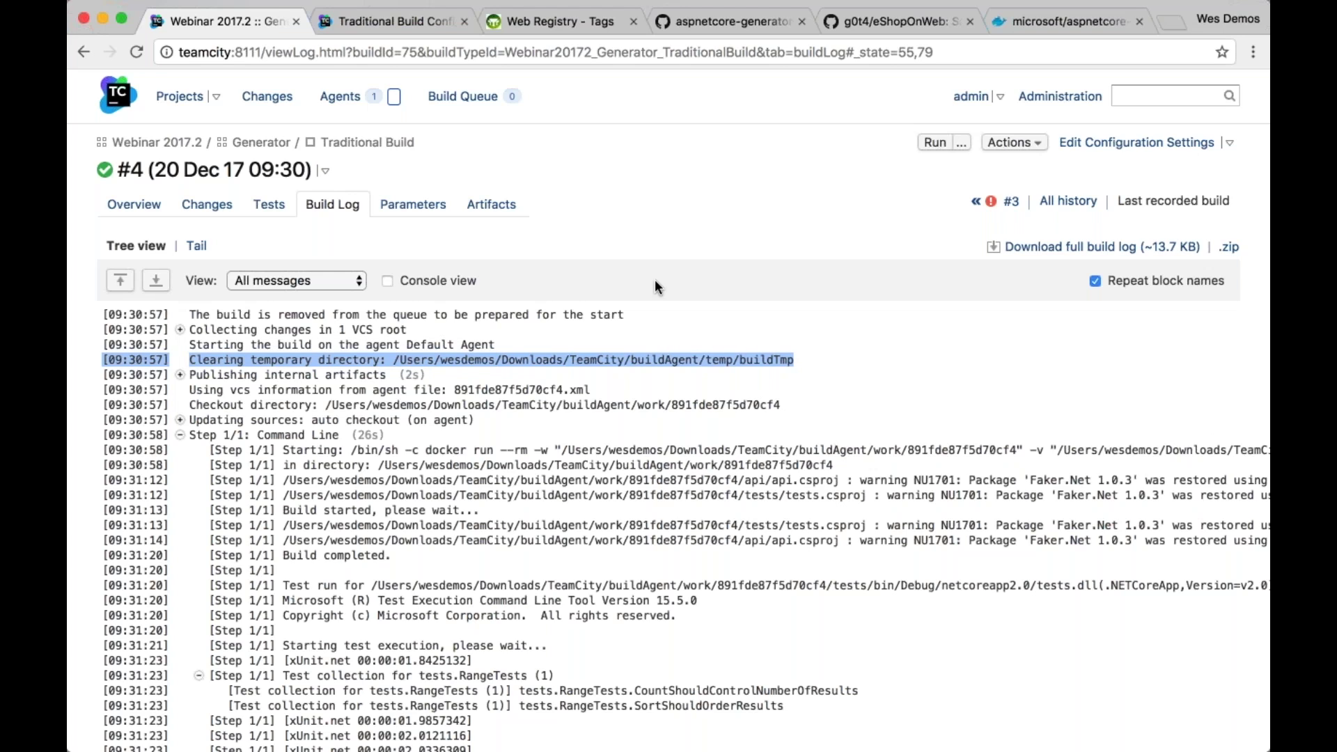
{"action": "left_click", "coordinate": [464, 22]}
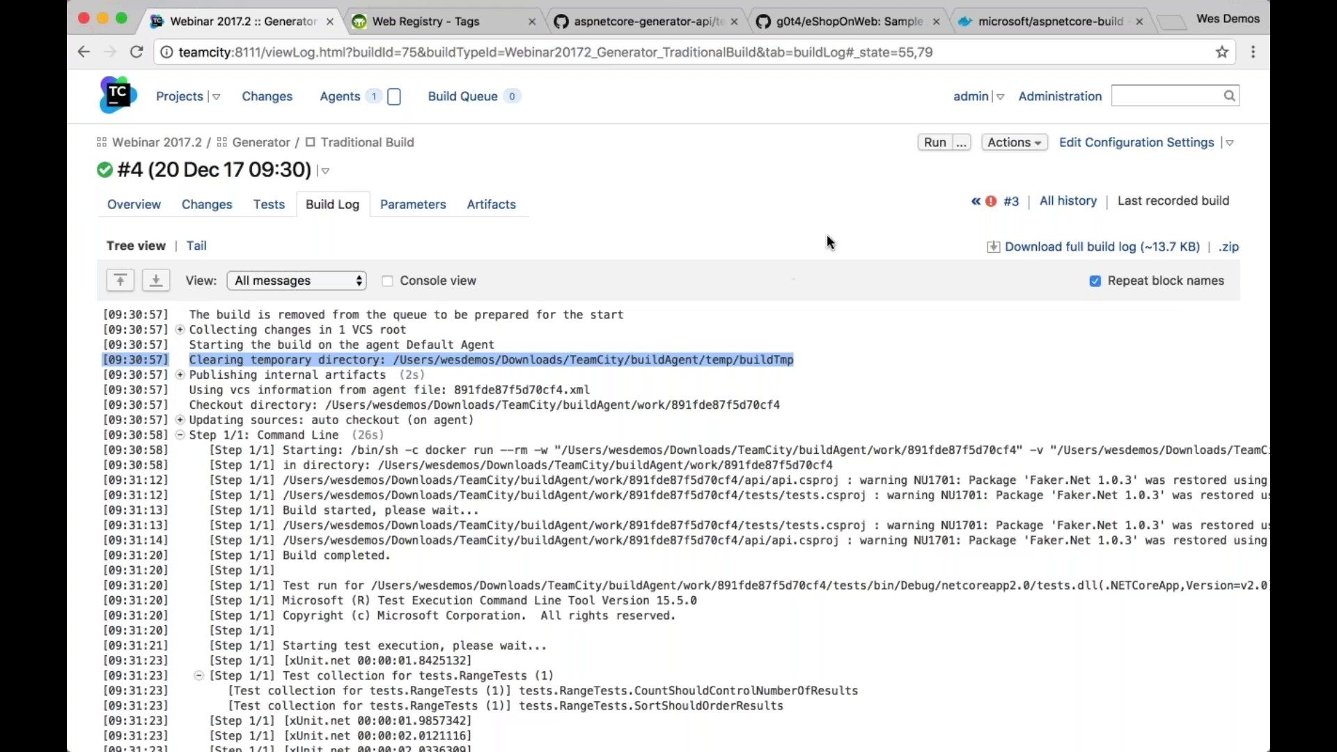
{"action": "left_click", "coordinate": [1093, 142]}
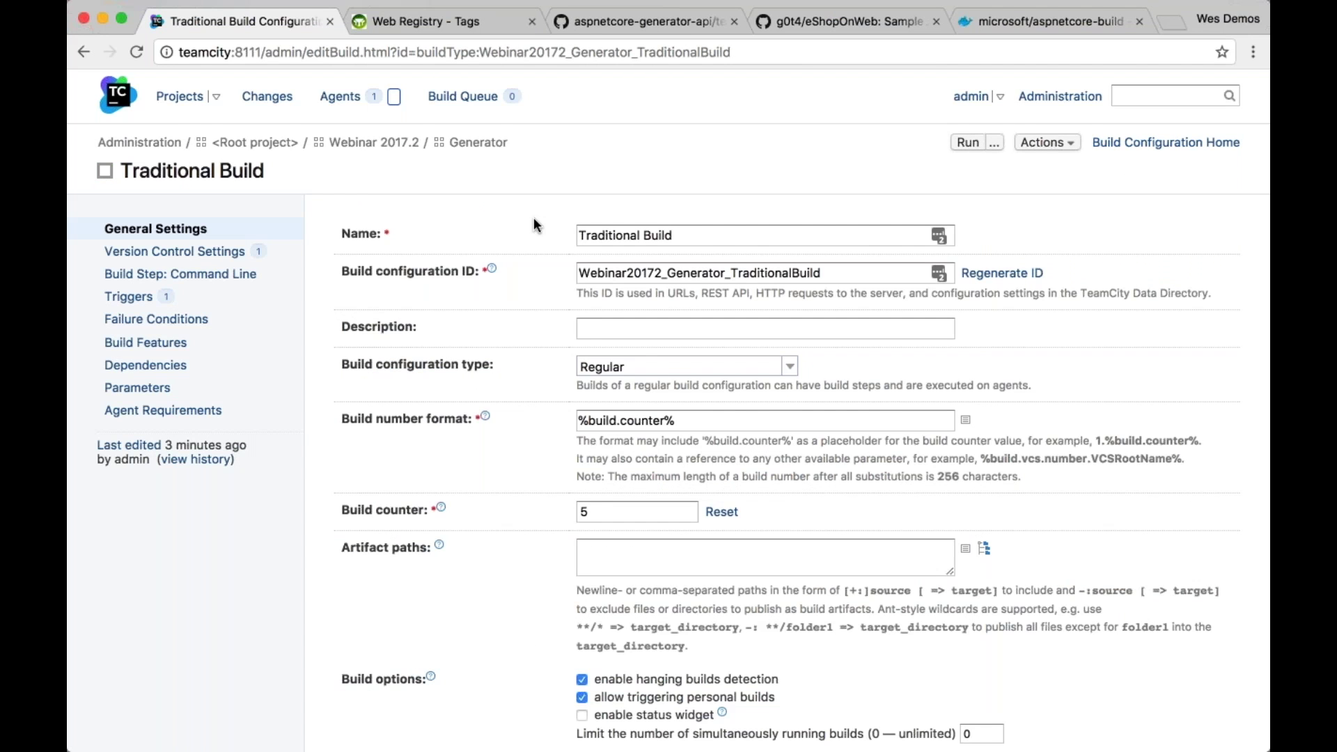
Start a new Generator build configuration from the aspnetcore-generator-api repository root URL
{"action": "left_click", "coordinate": [468, 144]}
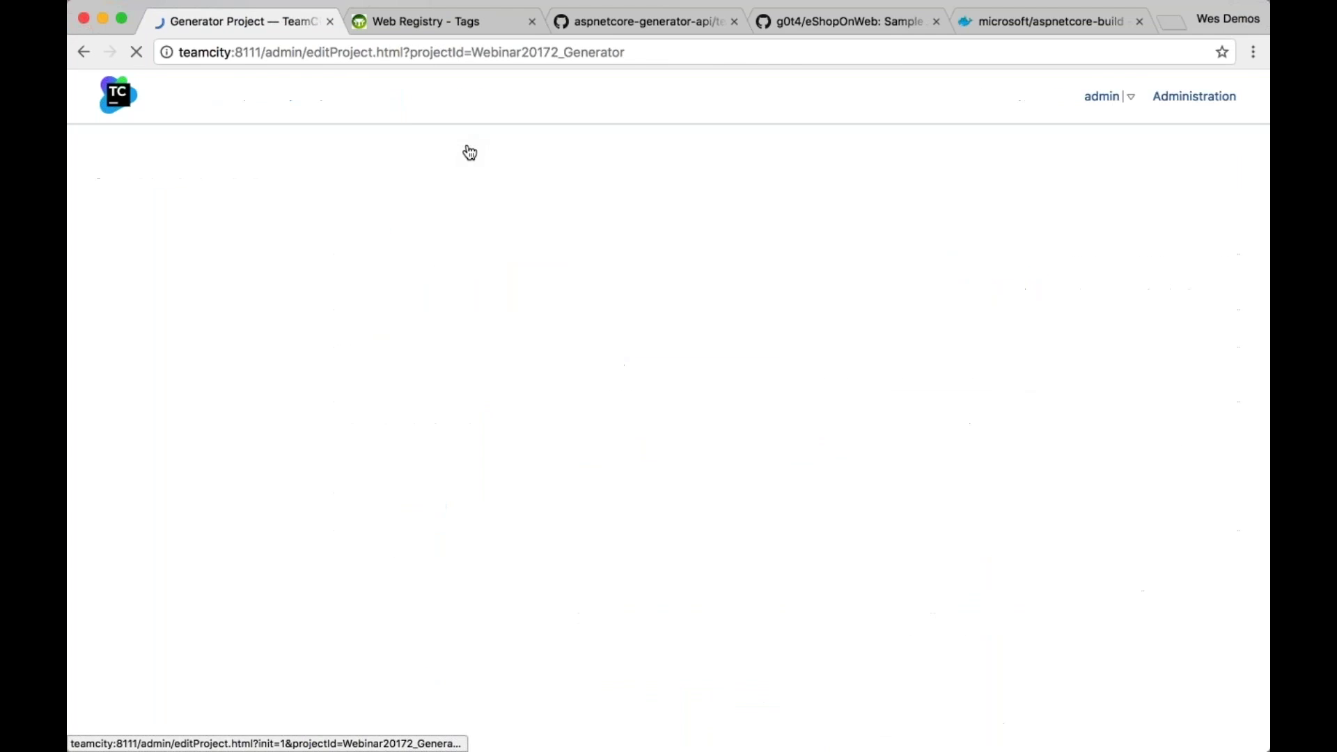
{"action": "left_click", "coordinate": [504, 499]}
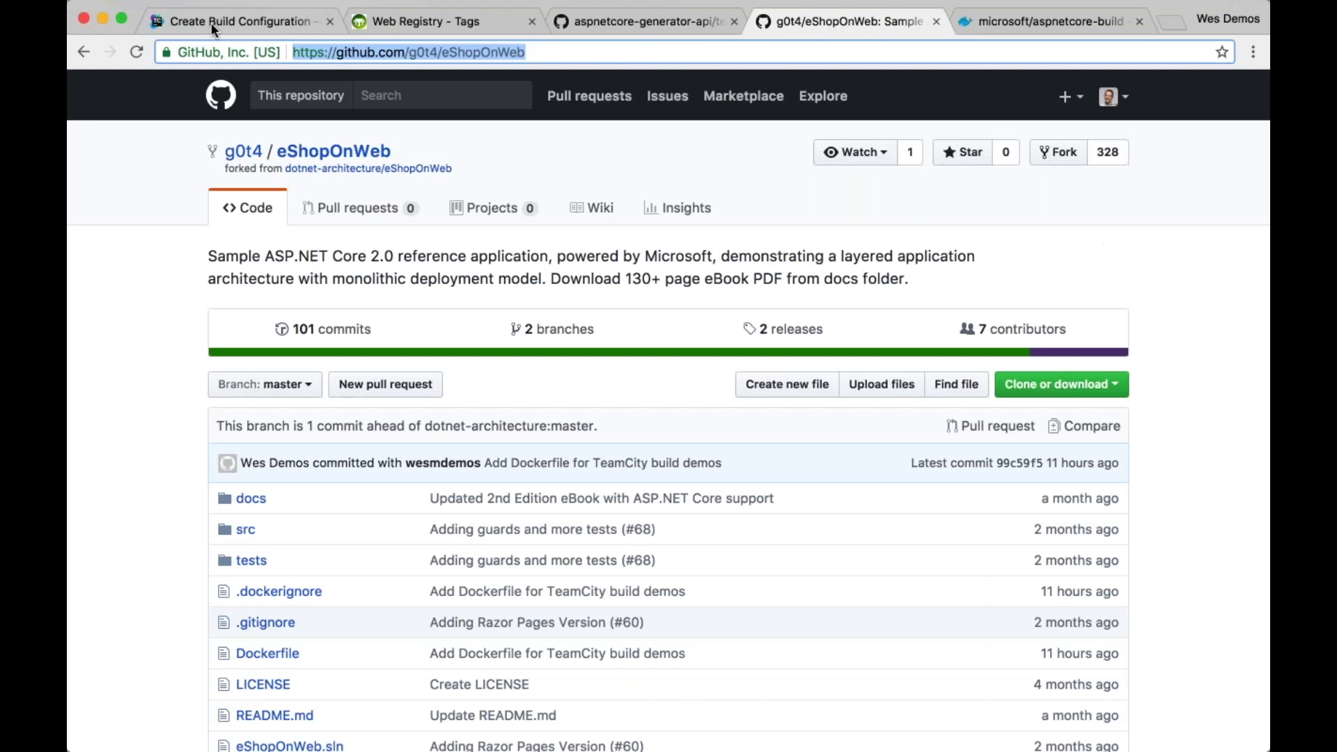
{"action": "left_click", "coordinate": [661, 19]}
{"action": "left_click", "coordinate": [272, 23]}
{"action": "type", "text": "https://github.com/wesmdemos/aspnetcore-generator-api/tree/master/tests"}
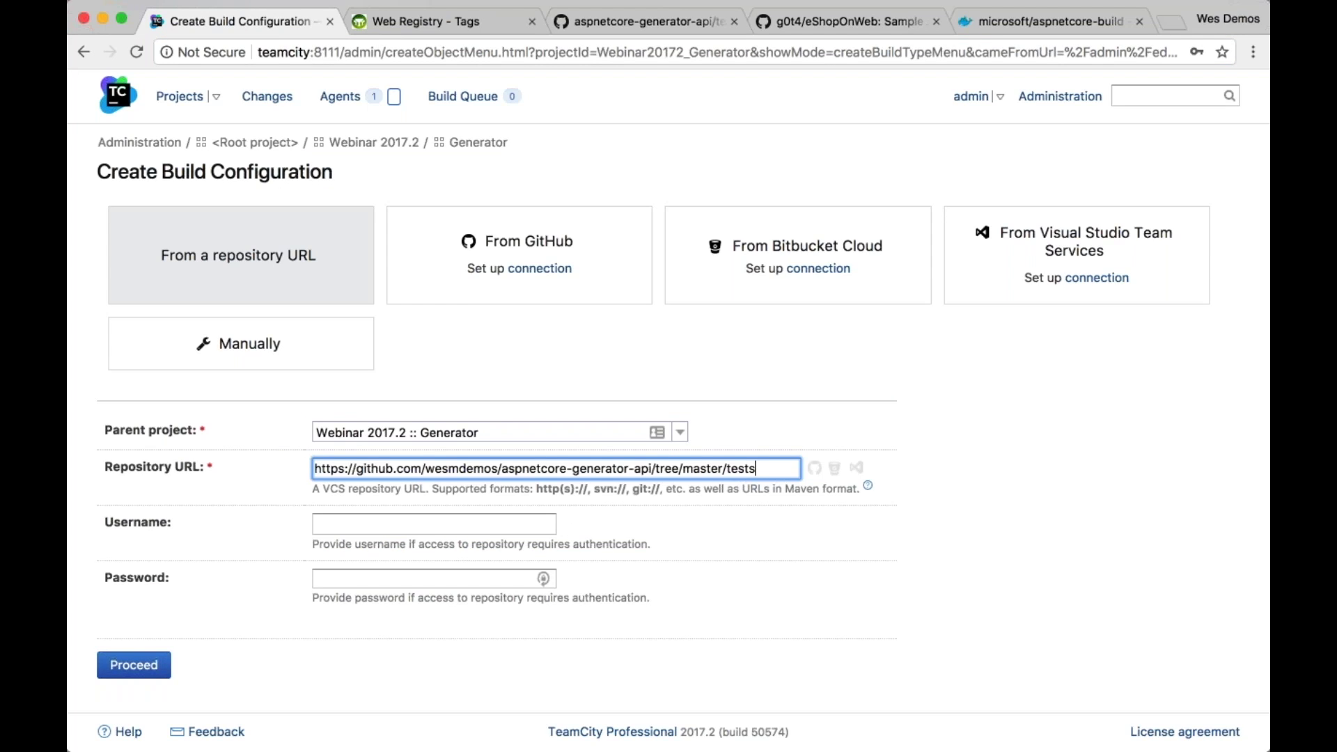
{"action": "key", "text": "BackSpace"}
{"action": "key", "text": "BackSpace"}
{"action": "key", "text": "BackSpace"}
{"action": "key", "text": "BackSpace"}
{"action": "key", "text": "BackSpace"}
{"action": "key", "text": "BackSpace"}
{"action": "key", "text": "BackSpace"}
{"action": "key", "text": "BackSpace"}
{"action": "key", "text": "BackSpace"}
{"action": "key", "text": "BackSpace"}
{"action": "key", "text": "BackSpace"}
{"action": "key", "text": "BackSpace"}
{"action": "key", "text": "BackSpace"}
{"action": "key", "text": "BackSpace"}
{"action": "key", "text": "BackSpace"}
{"action": "key", "text": "BackSpace"}
{"action": "key", "text": "BackSpace"}
{"action": "key", "text": "BackSpace"}
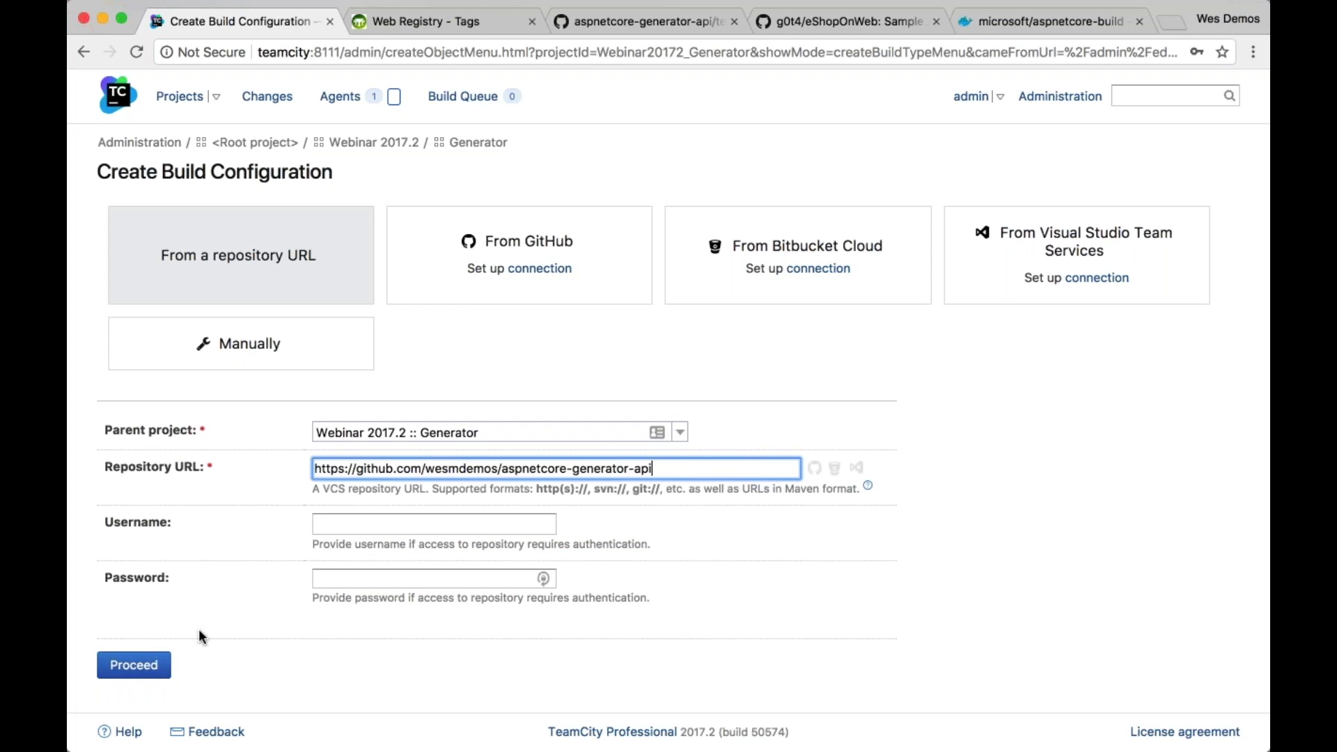
{"action": "left_click", "coordinate": [134, 663]}
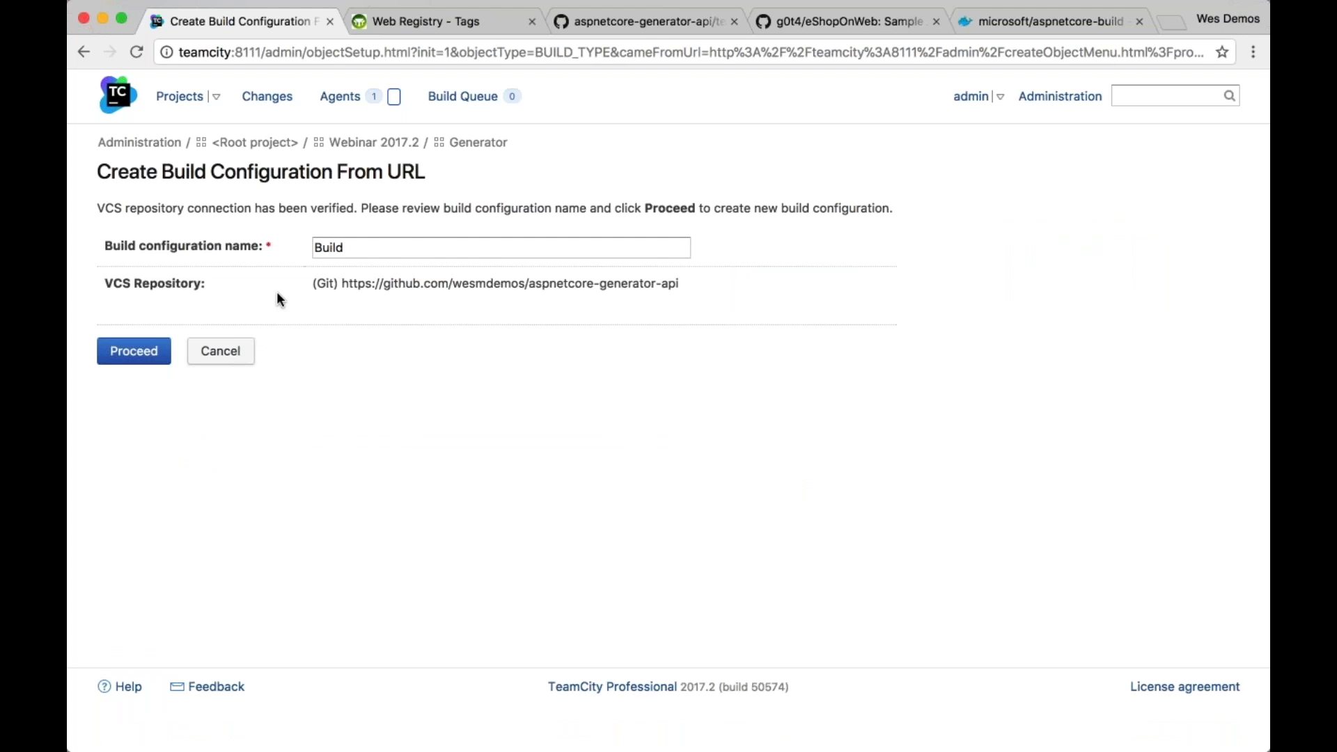
Name the configuration 'Integration Testing' and create a duplicate VCS root
{"action": "double_click", "coordinate": [328, 247]}
{"action": "type", "text": "Integration Testing"}
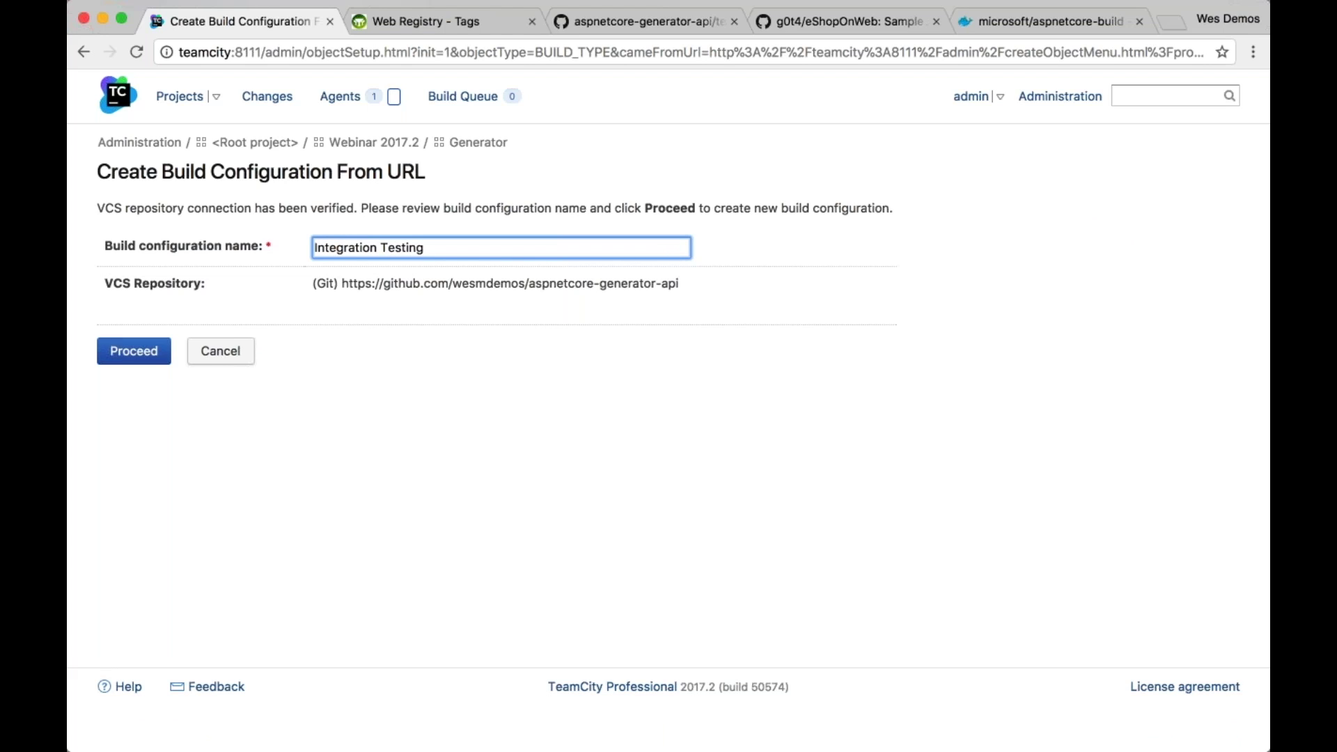
{"action": "key", "text": "Return"}
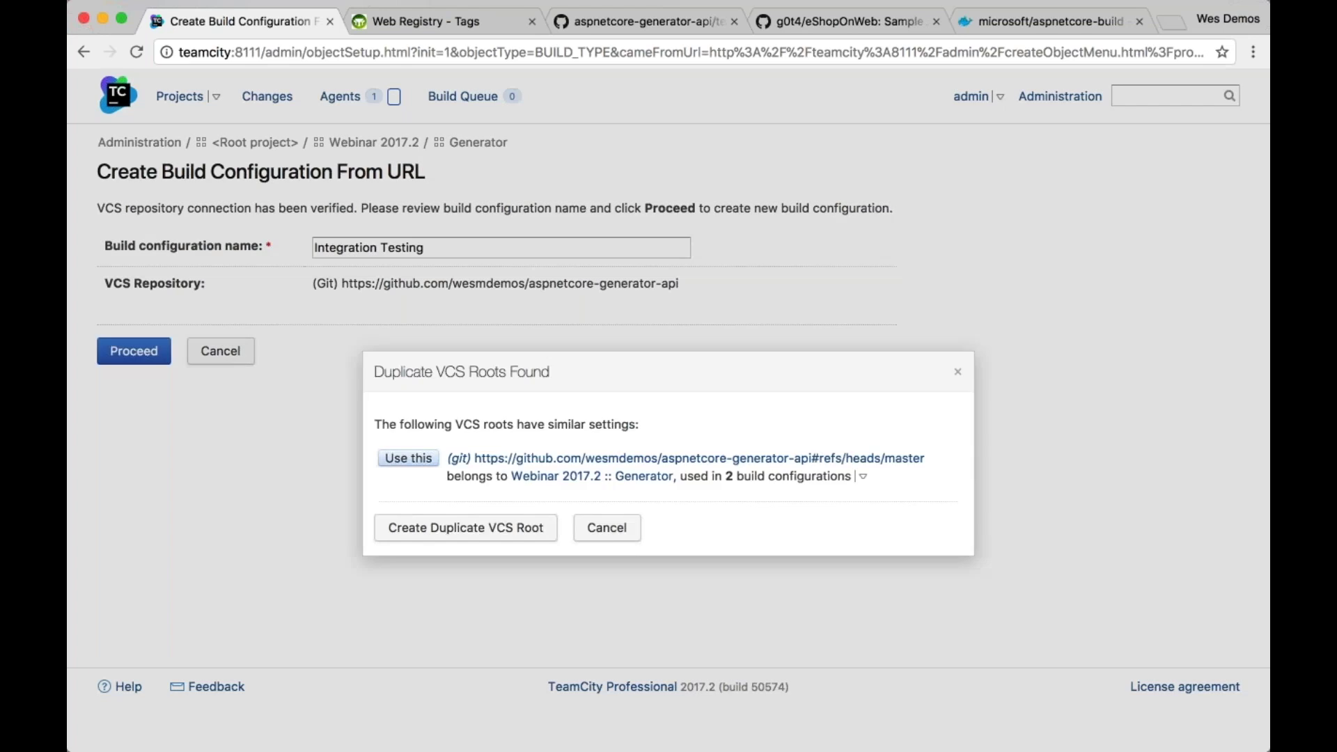
{"action": "left_click", "coordinate": [462, 438]}
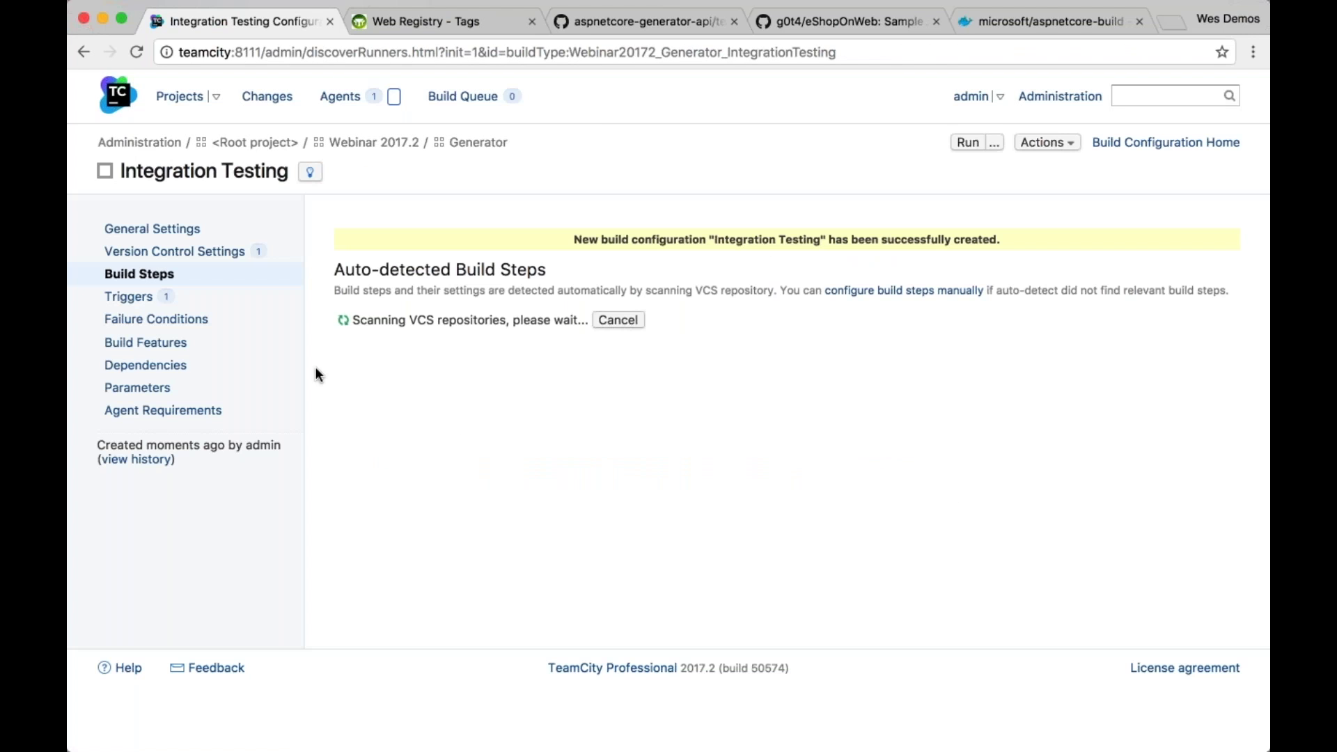
Add a snapshot dependency on Generator's Image Build and check the resulting build chain
{"action": "left_click", "coordinate": [146, 365]}
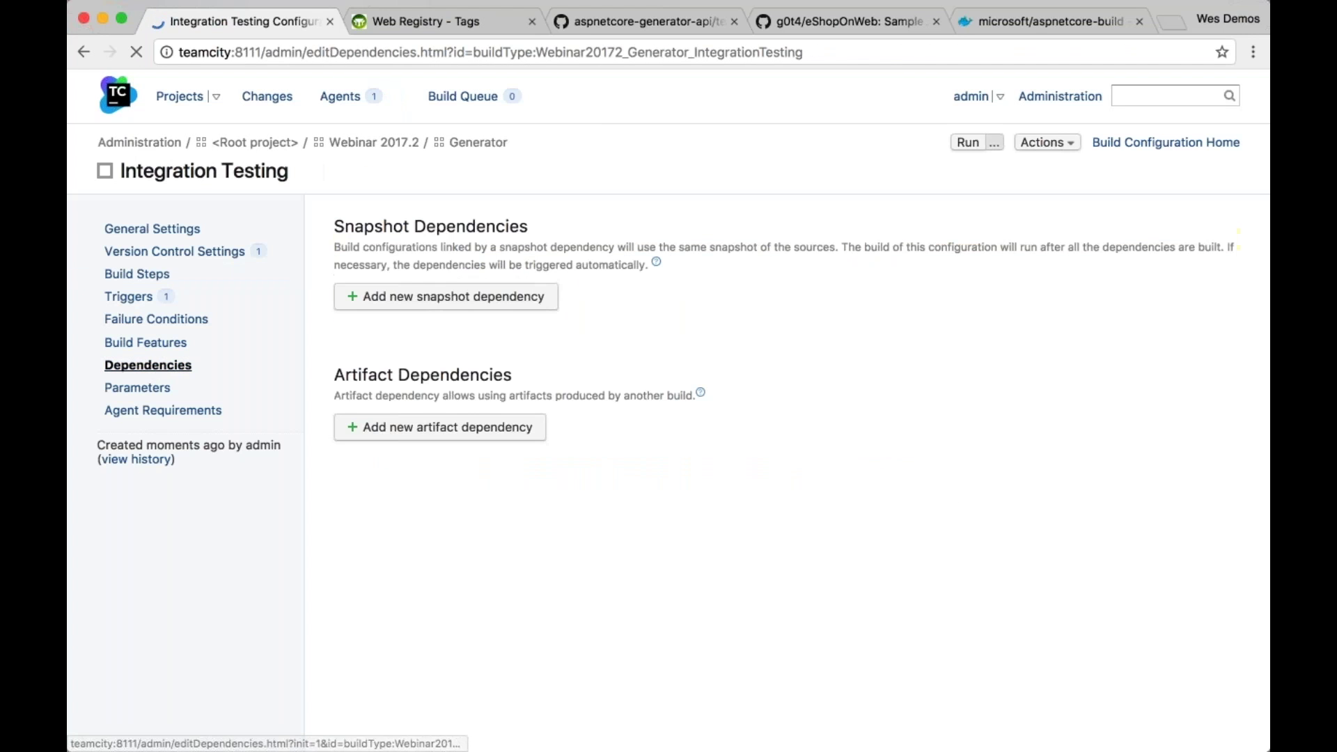
{"action": "left_click", "coordinate": [486, 304]}
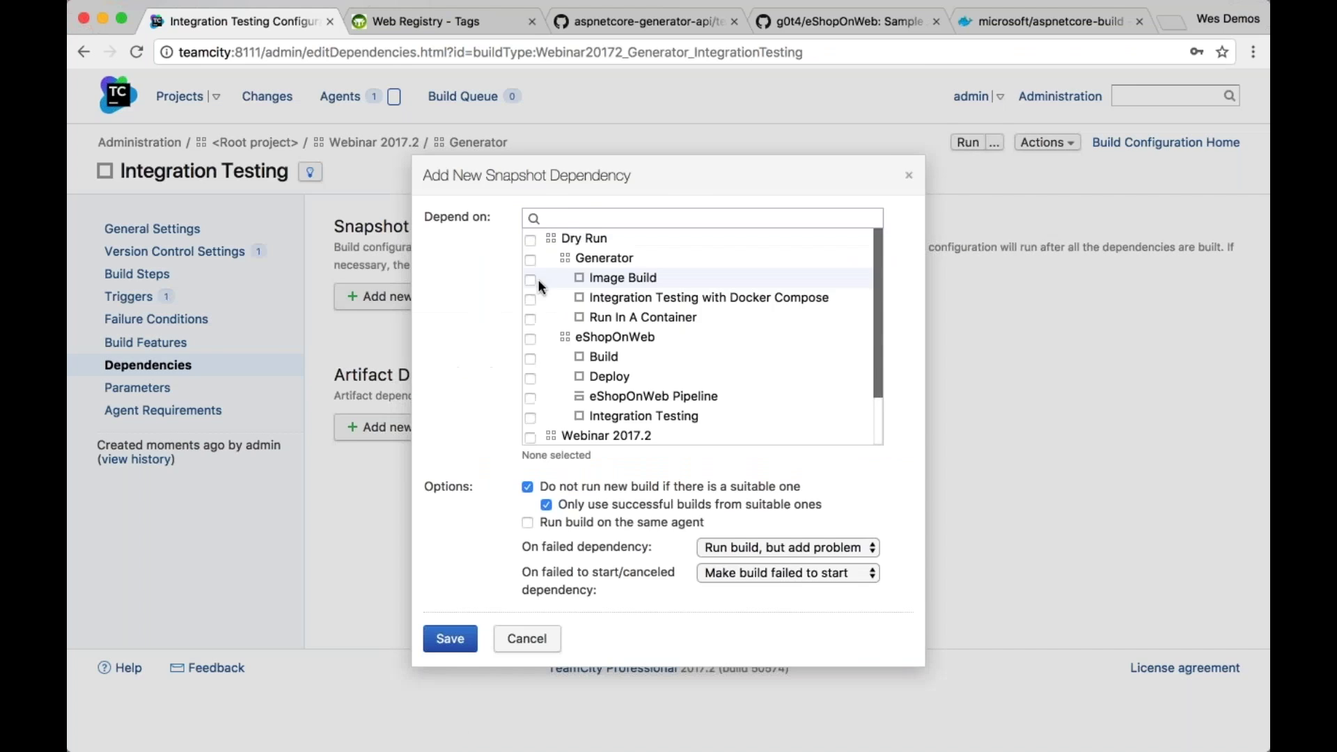
{"action": "scroll", "coordinate": [626, 380], "scroll_direction": "down", "scroll_amount": 1}
{"action": "scroll", "coordinate": [569, 426], "scroll_direction": "down", "scroll_amount": 5}
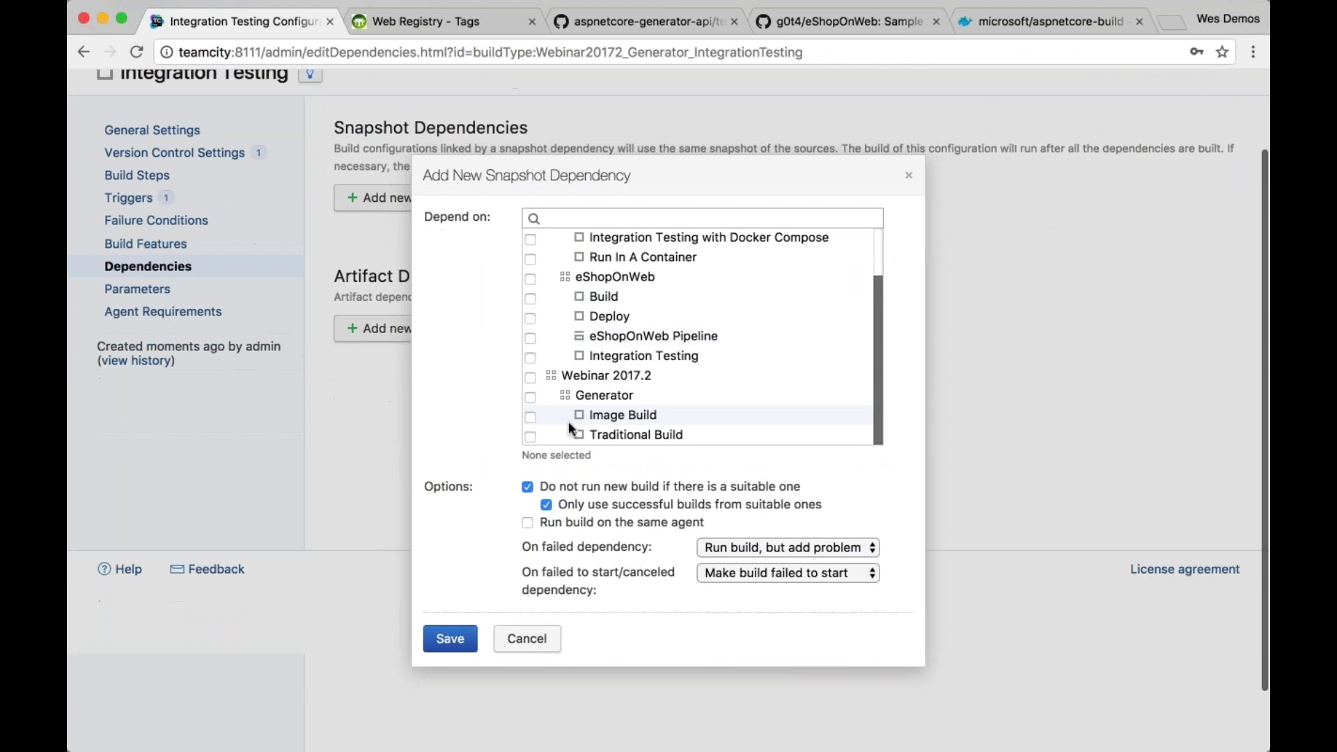
{"action": "left_click", "coordinate": [529, 417]}
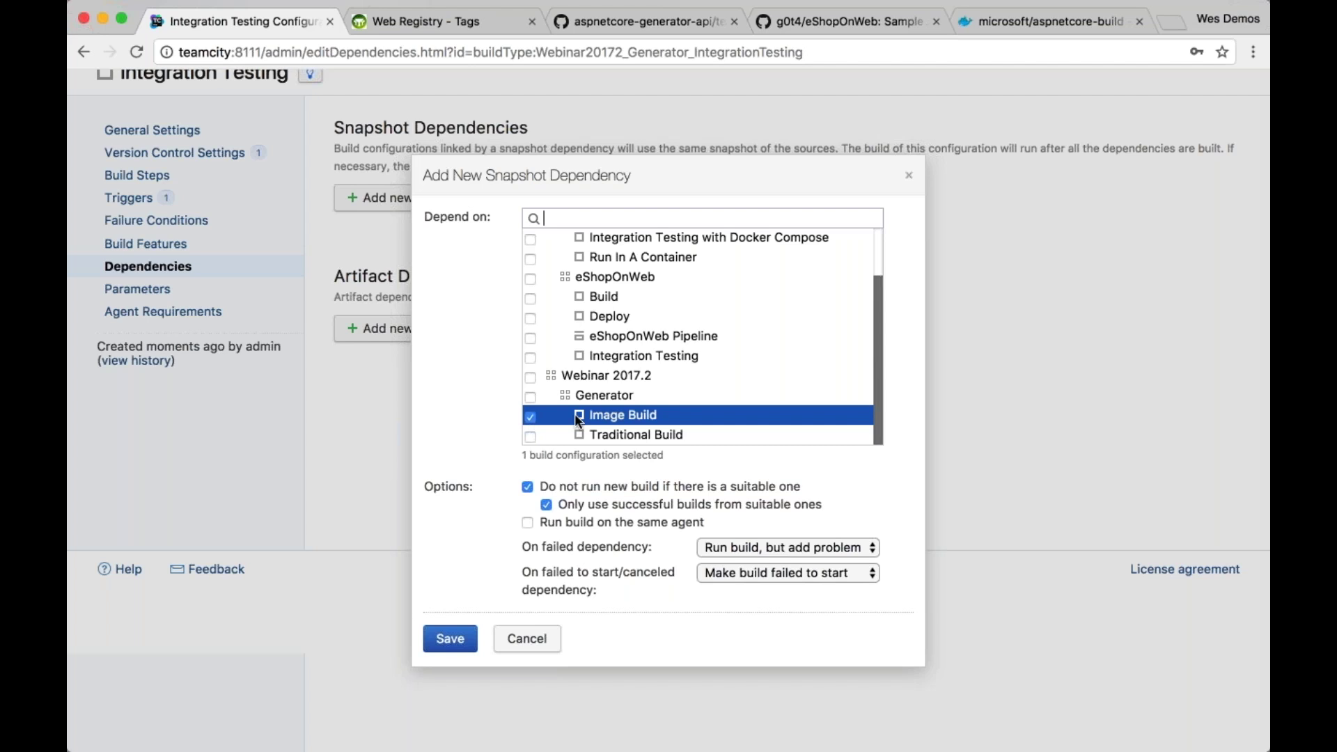
{"action": "left_click", "coordinate": [449, 637]}
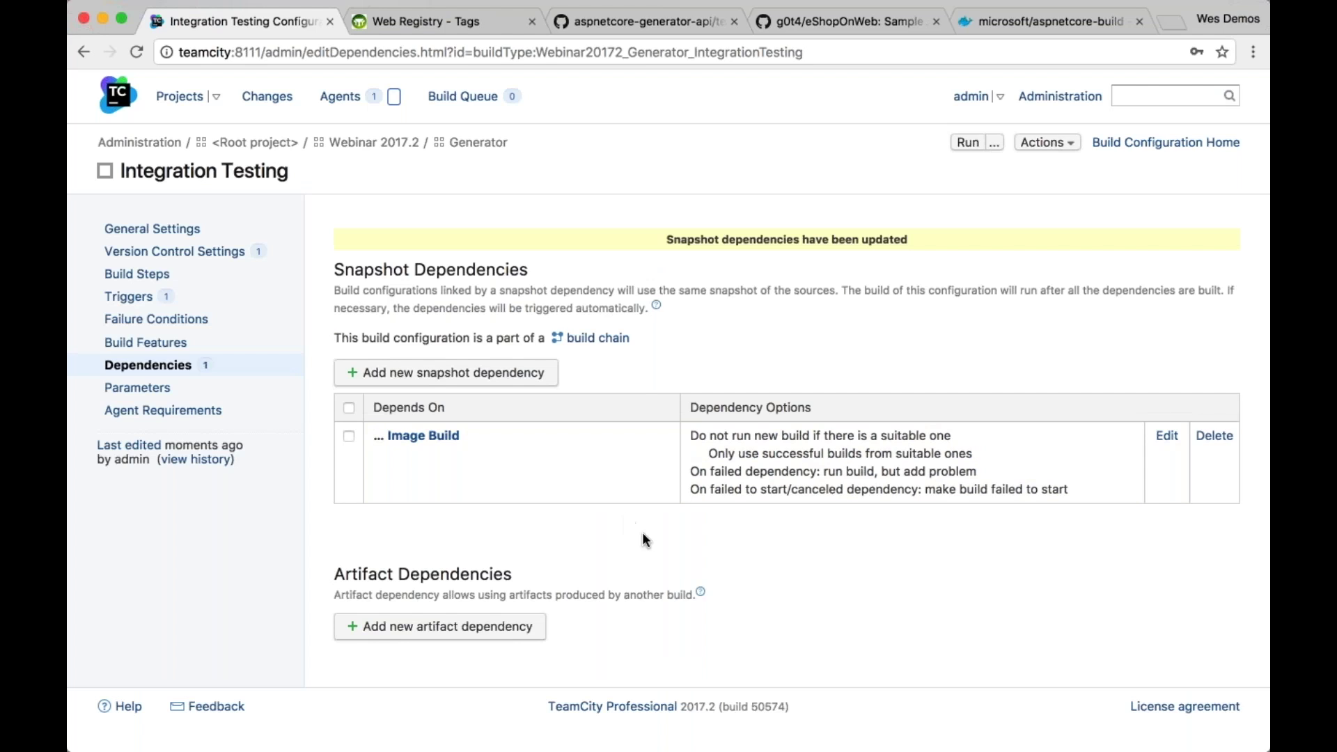
{"action": "left_click", "coordinate": [592, 339]}
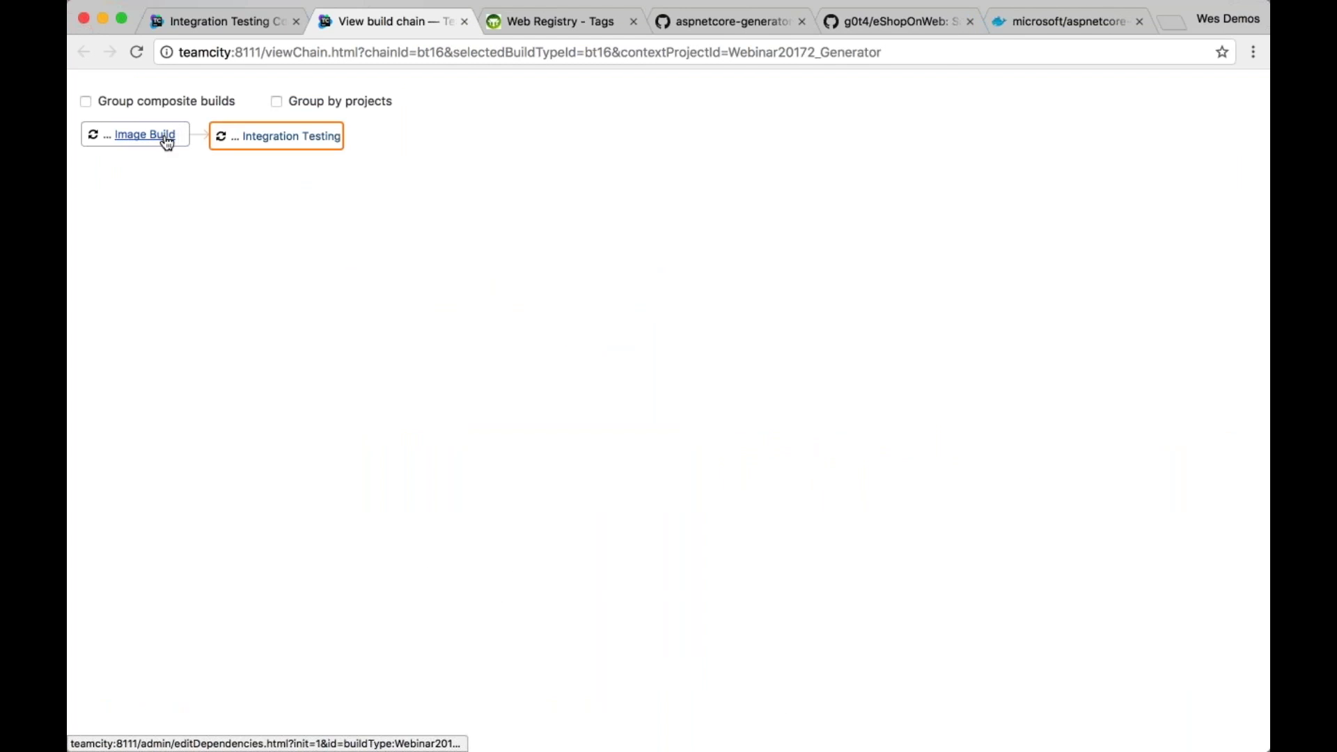
{"action": "left_click", "coordinate": [465, 23]}
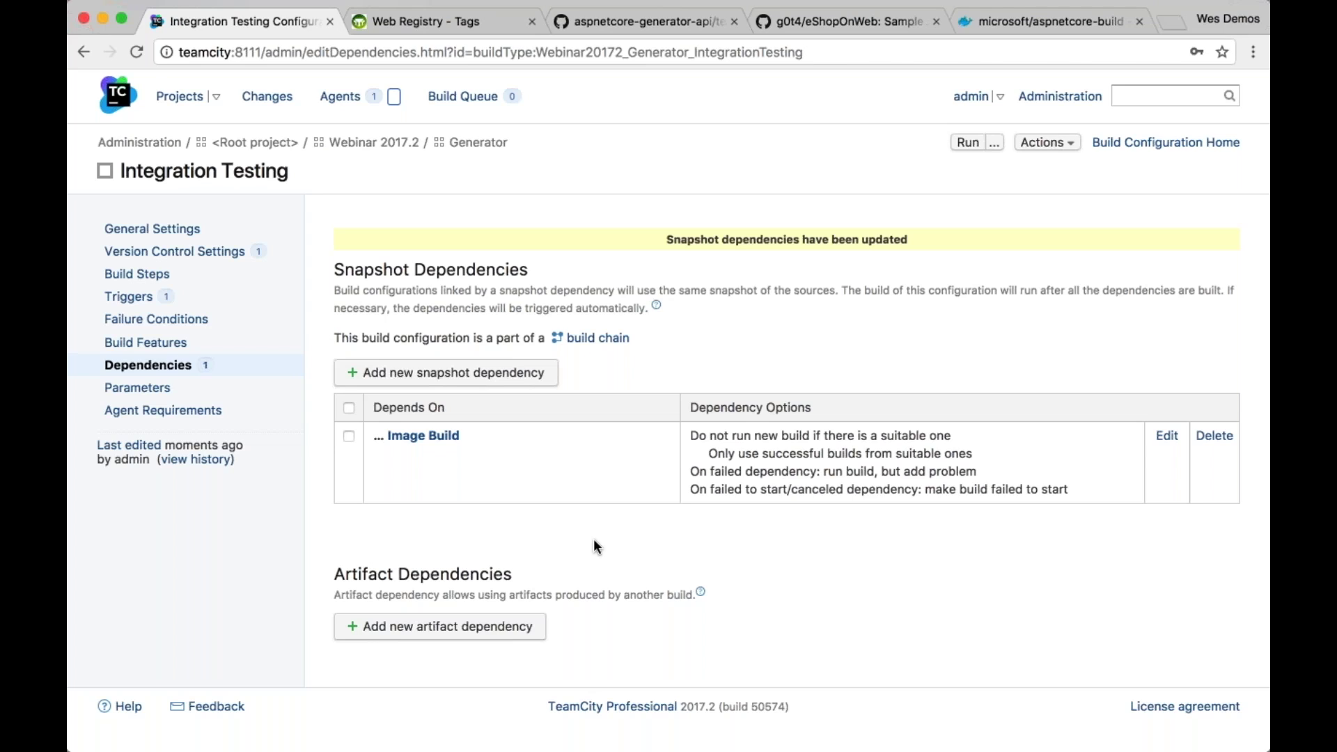
Auto-detect build steps and add the Docker Compose step for integration/docker-compose.yml, then switch to VS Code
{"action": "left_click", "coordinate": [161, 277]}
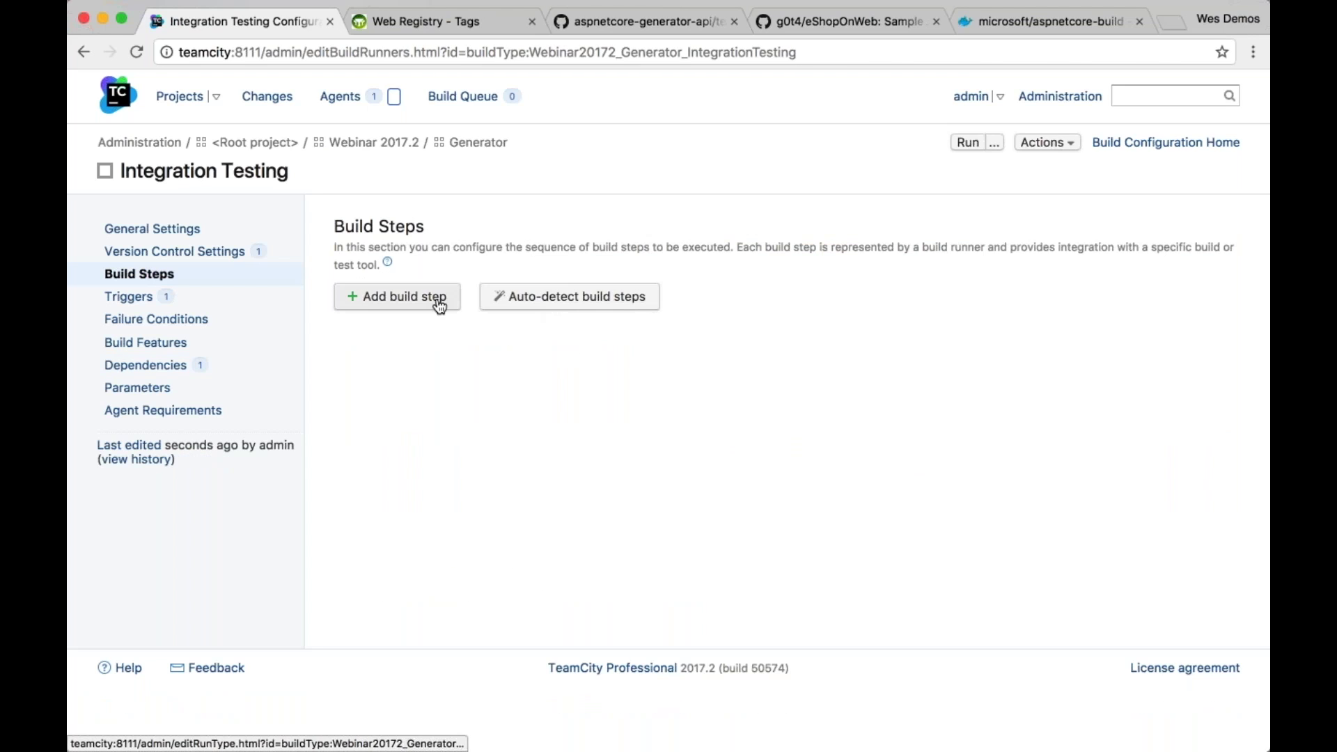
{"action": "left_click", "coordinate": [541, 303]}
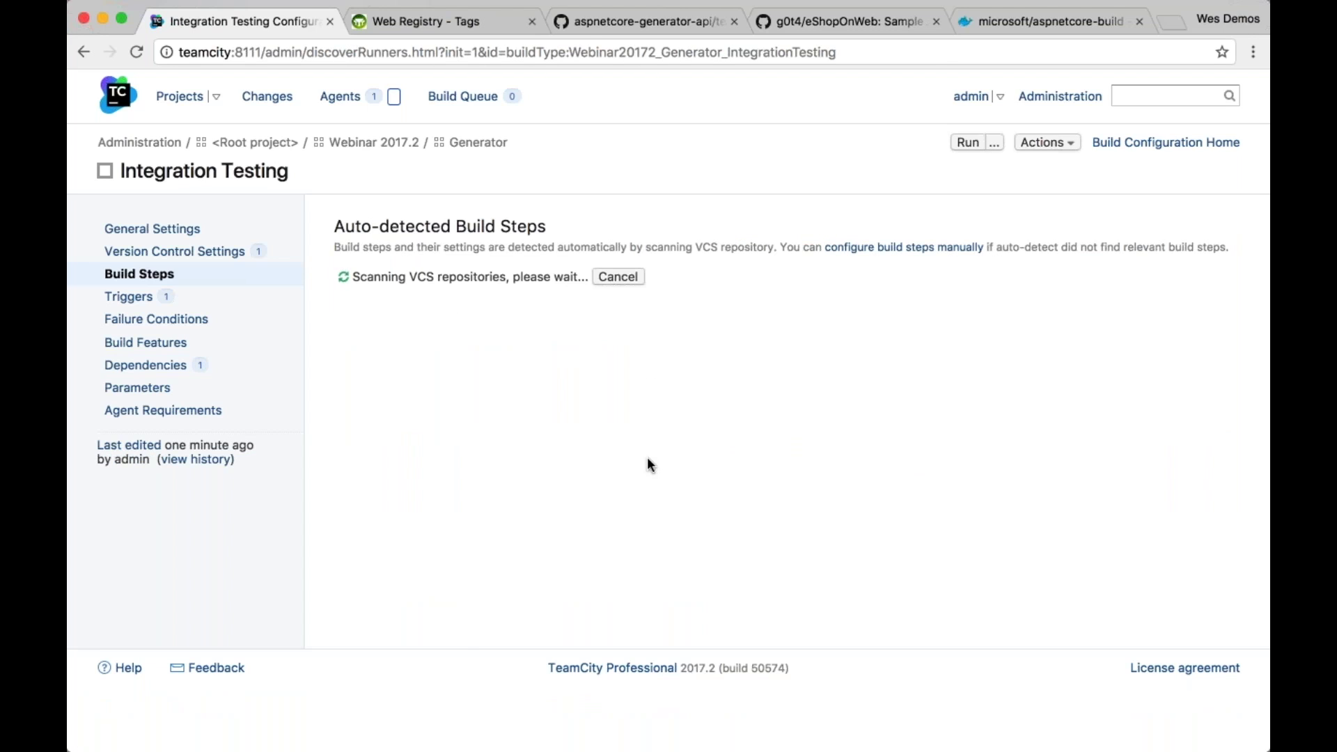
{"action": "scroll", "coordinate": [648, 461], "scroll_direction": "down", "scroll_amount": 1}
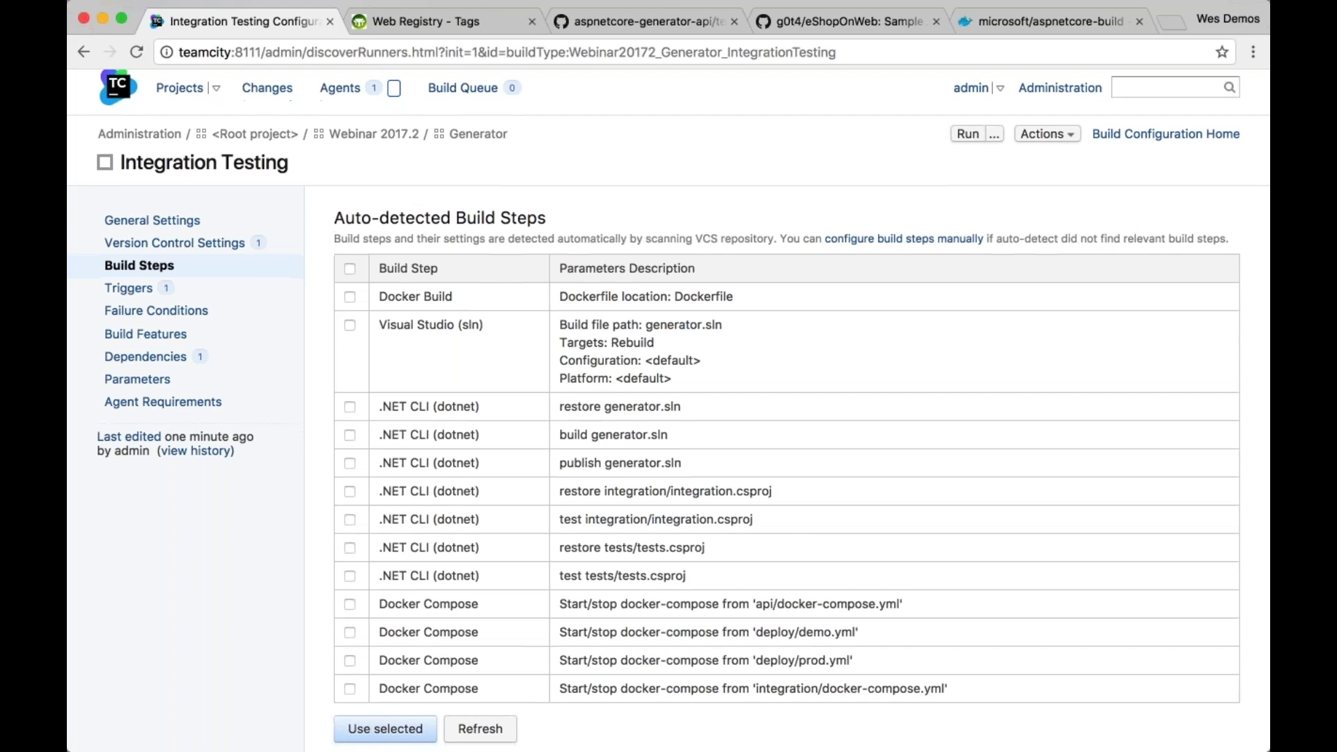
{"action": "scroll", "coordinate": [519, 545], "scroll_direction": "down", "scroll_amount": 3}
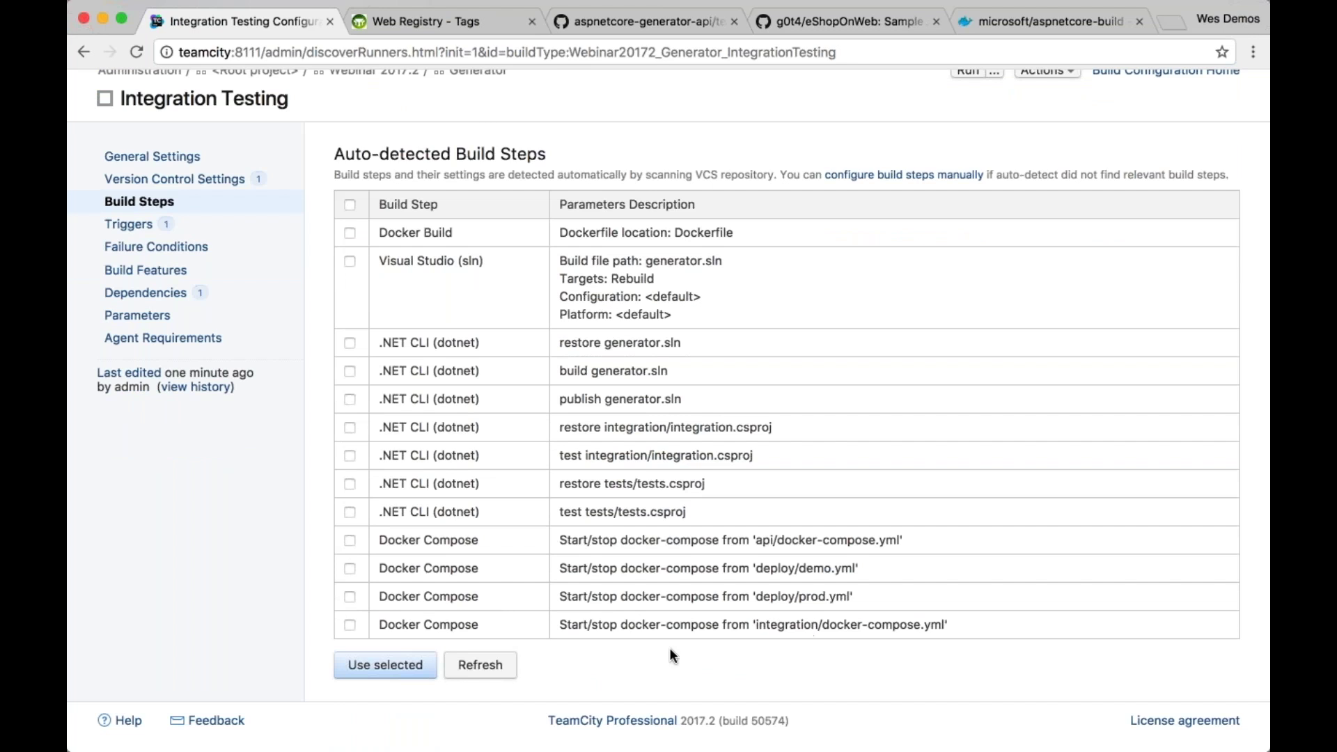
{"action": "left_click", "coordinate": [350, 624]}
{"action": "left_click", "coordinate": [407, 664]}
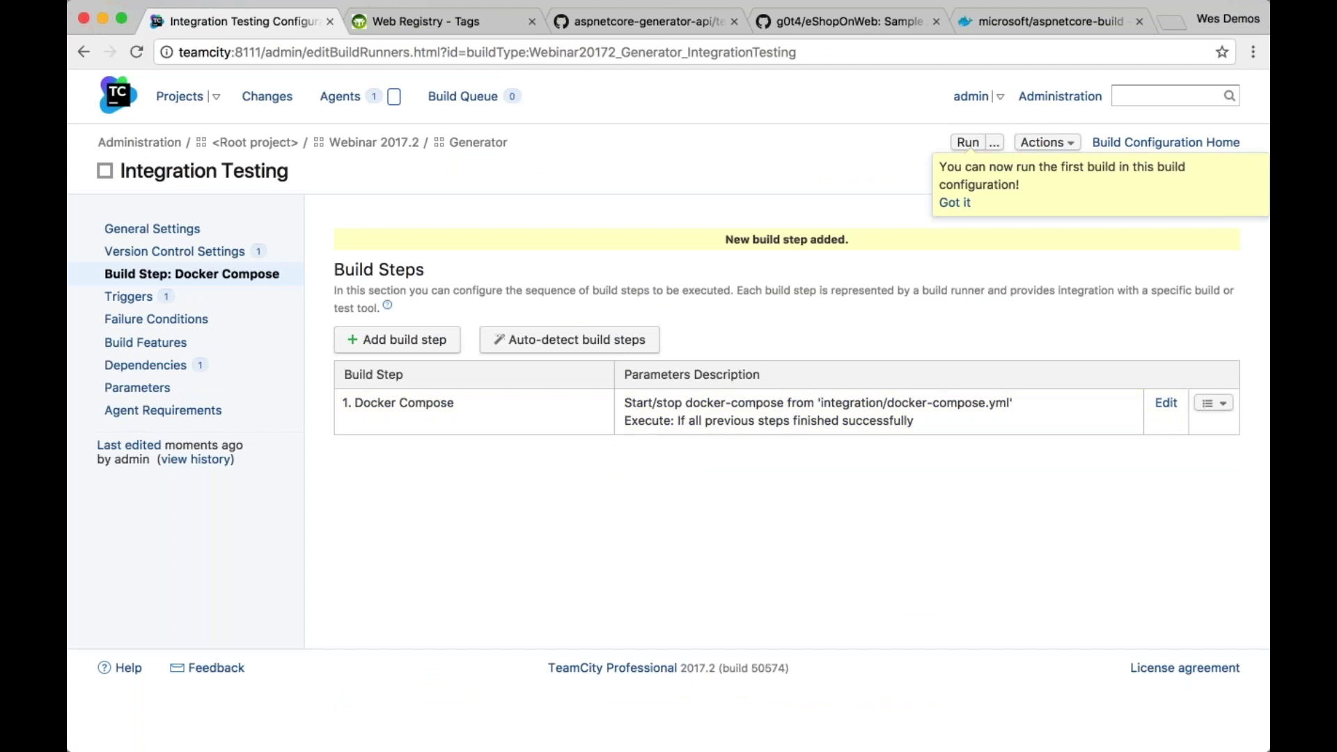
{"action": "key", "text": "super+Tab"}
{"action": "key", "text": "super+Tab"}
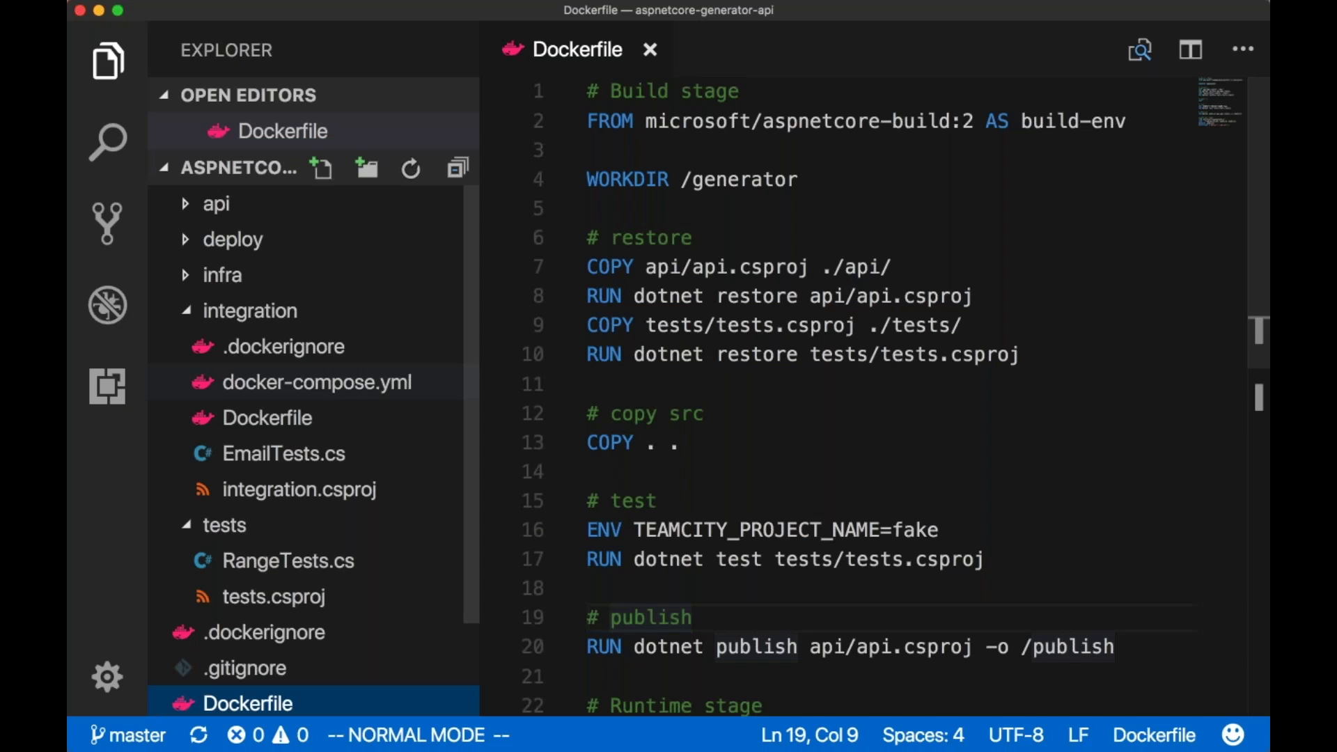
Open integration/docker-compose.yml as a pinned tab with the sidebar hidden
{"action": "left_click", "coordinate": [316, 383]}
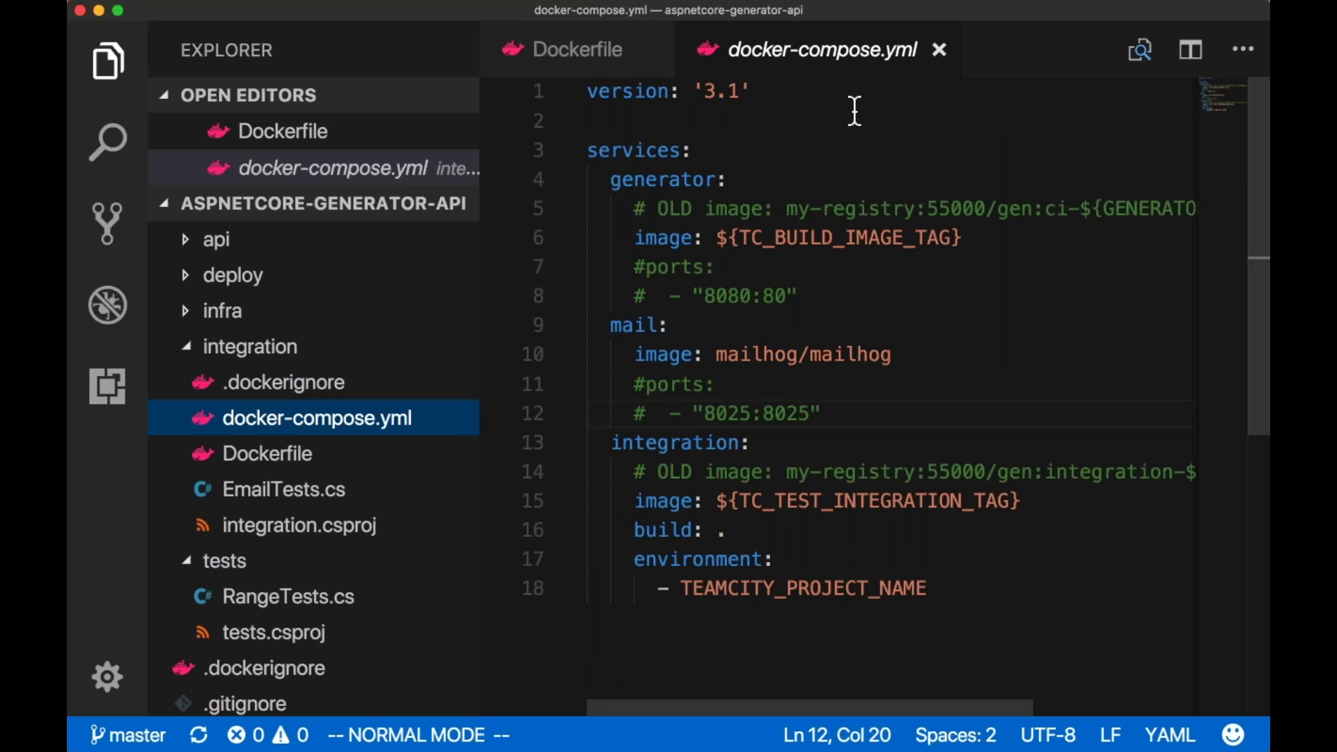
{"action": "double_click", "coordinate": [820, 50]}
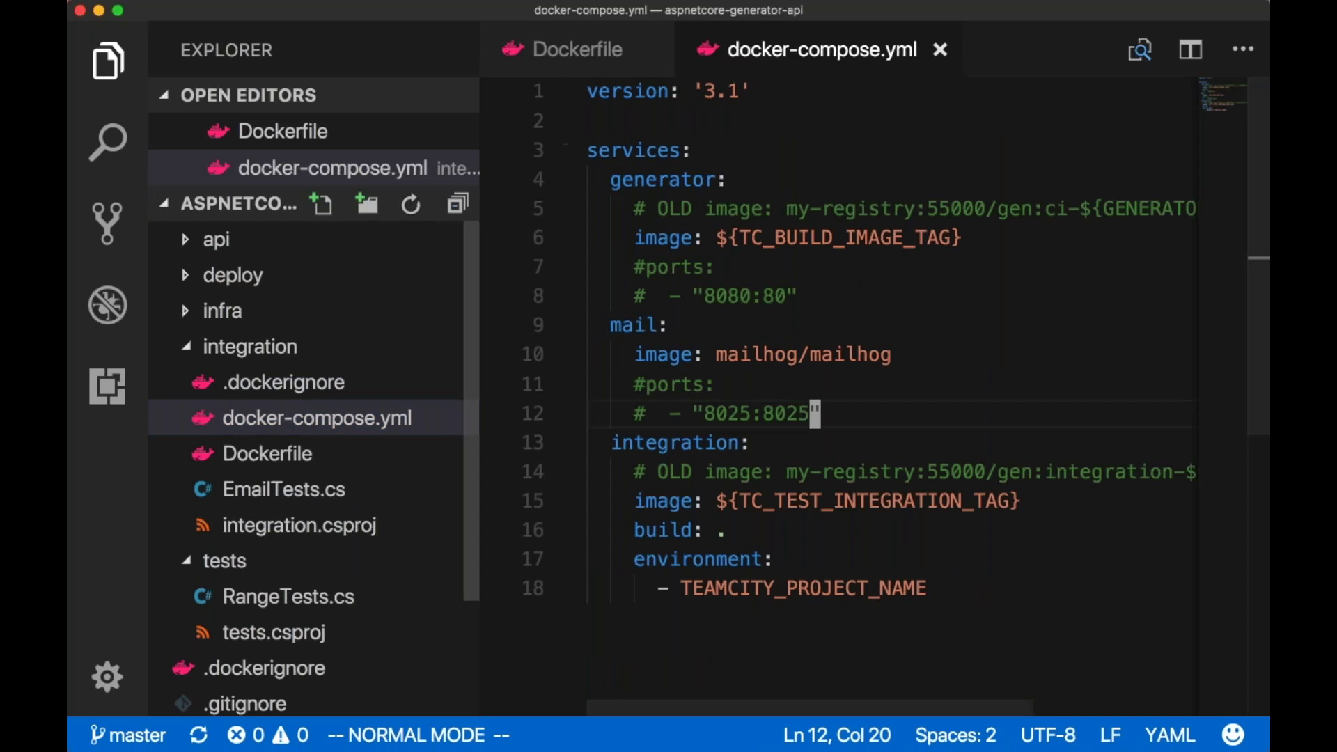
{"action": "left_click_drag", "start_coordinate": [474, 250], "coordinate": [447, 251]}
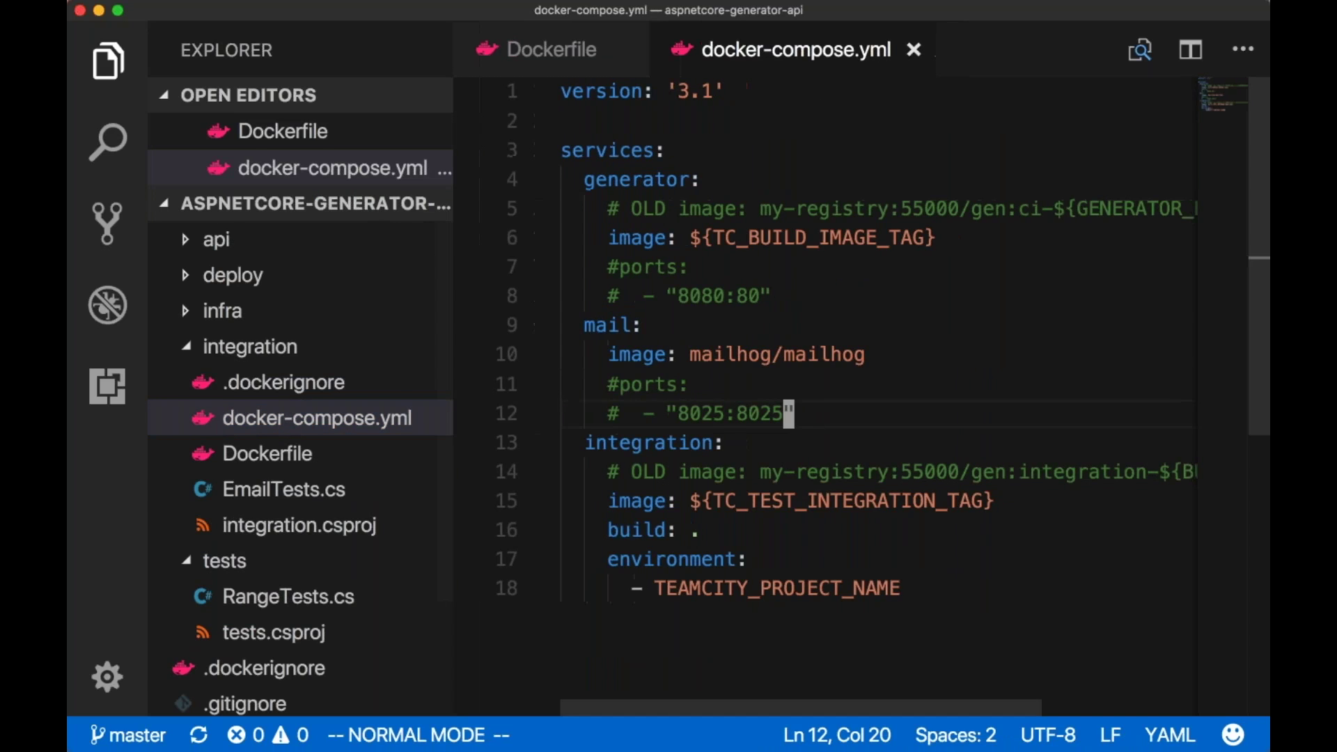
{"action": "key", "text": "super+b"}
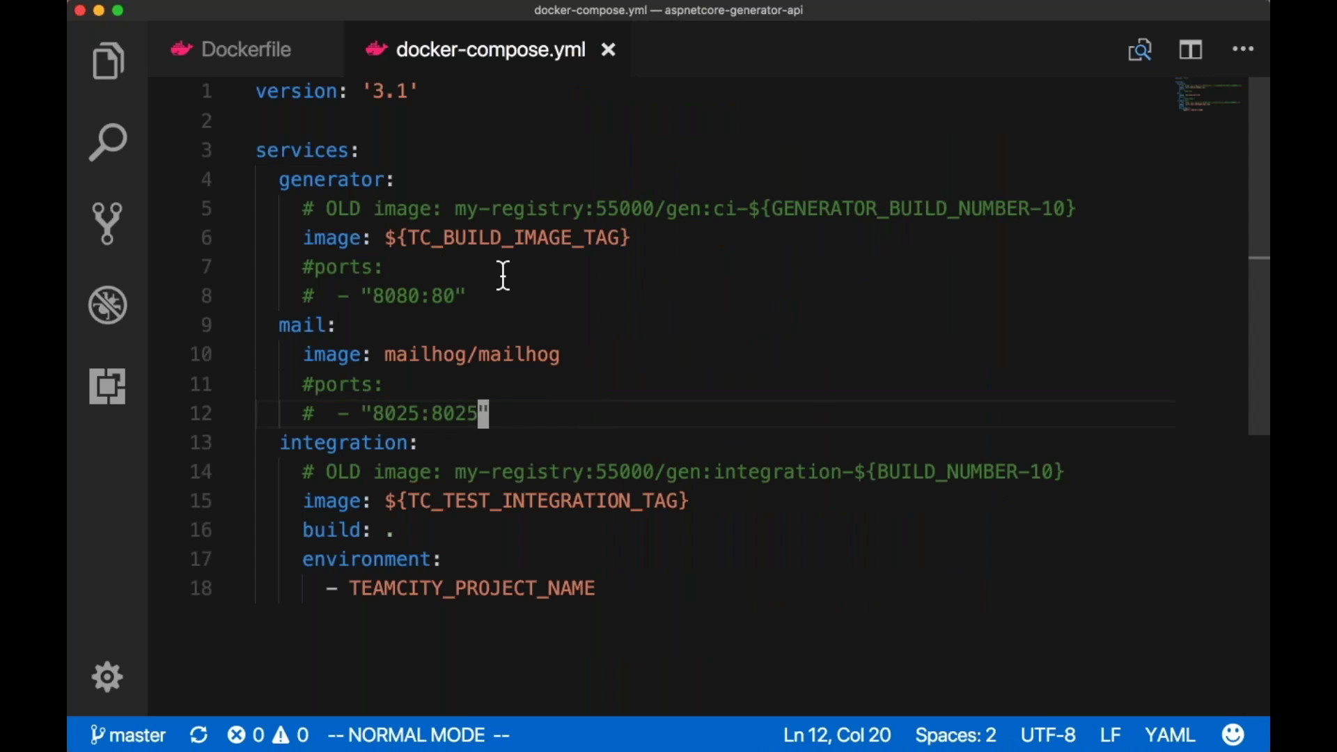
Walk through the generator, mail and integration services, including TC_BUILD_IMAGE_TAG, then return to the browser
{"action": "double_click", "coordinate": [362, 179]}
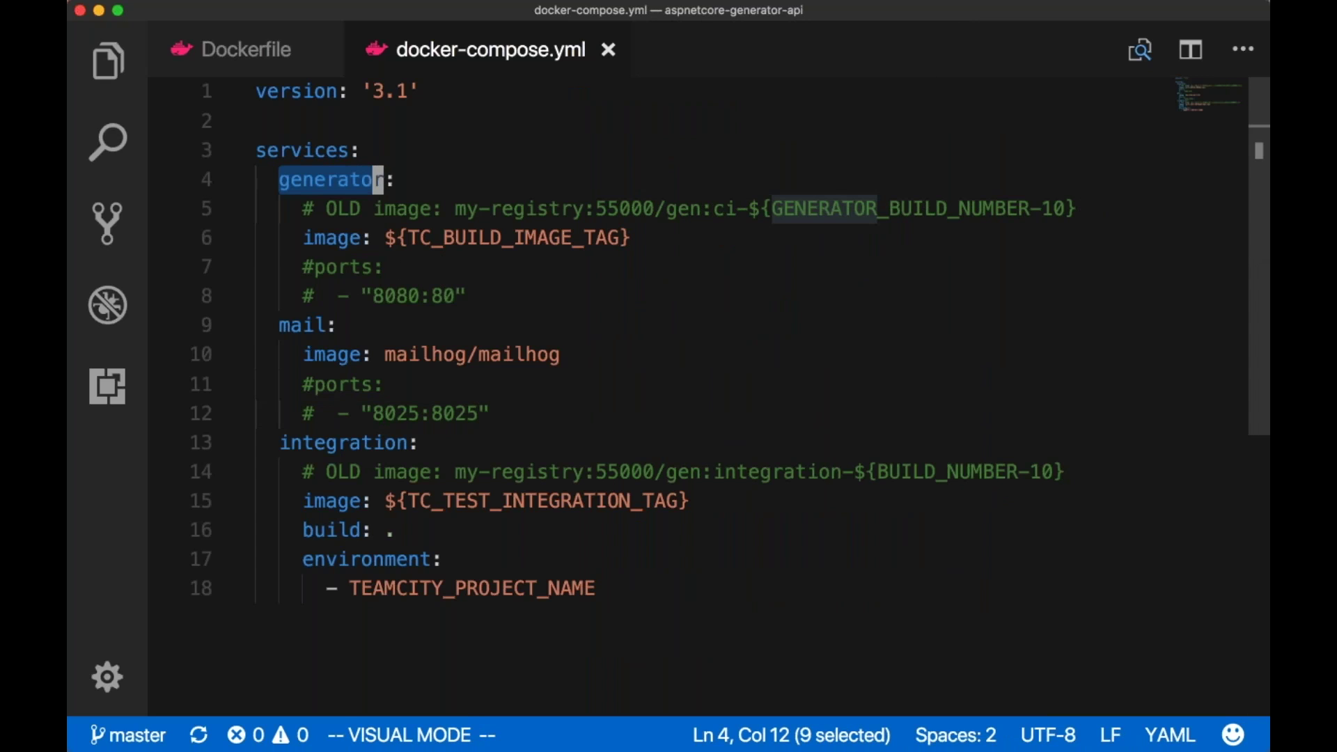
{"action": "double_click", "coordinate": [477, 237]}
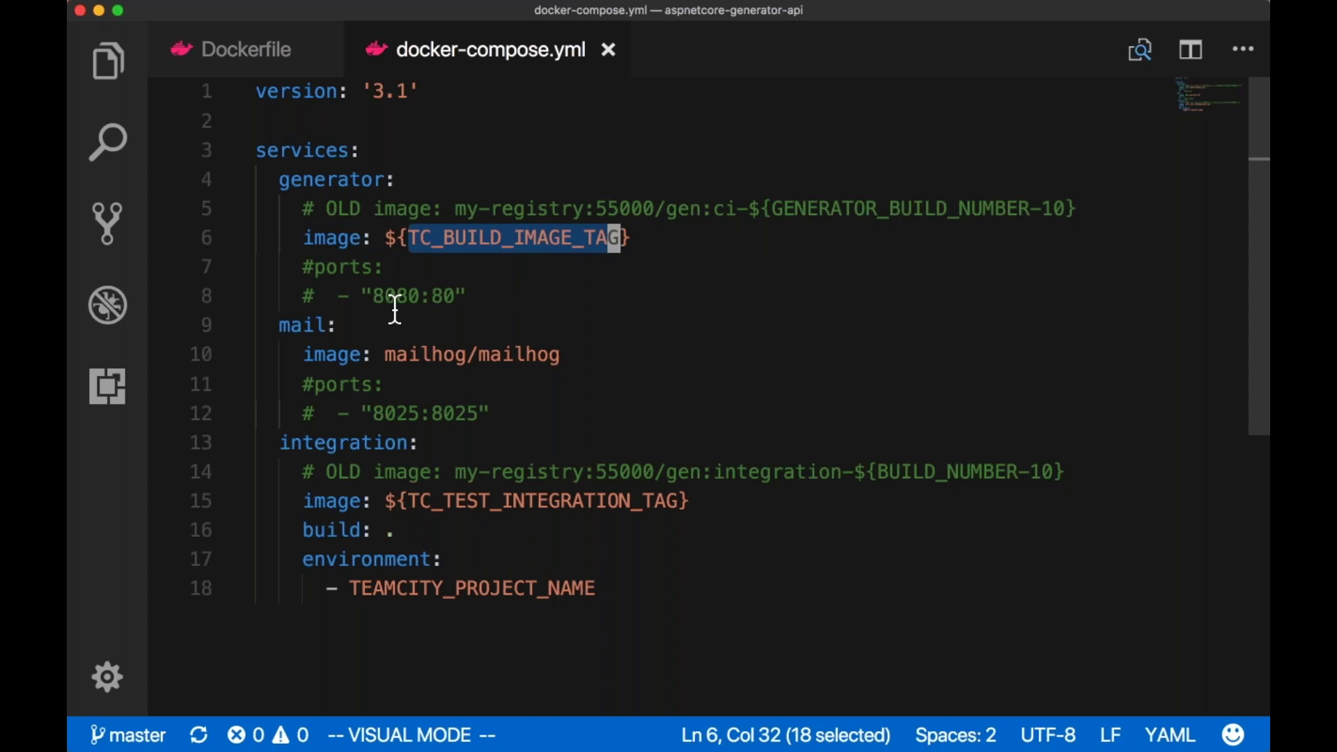
{"action": "left_click", "coordinate": [281, 324]}
{"action": "left_click_drag", "start_coordinate": [281, 325], "coordinate": [558, 382]}
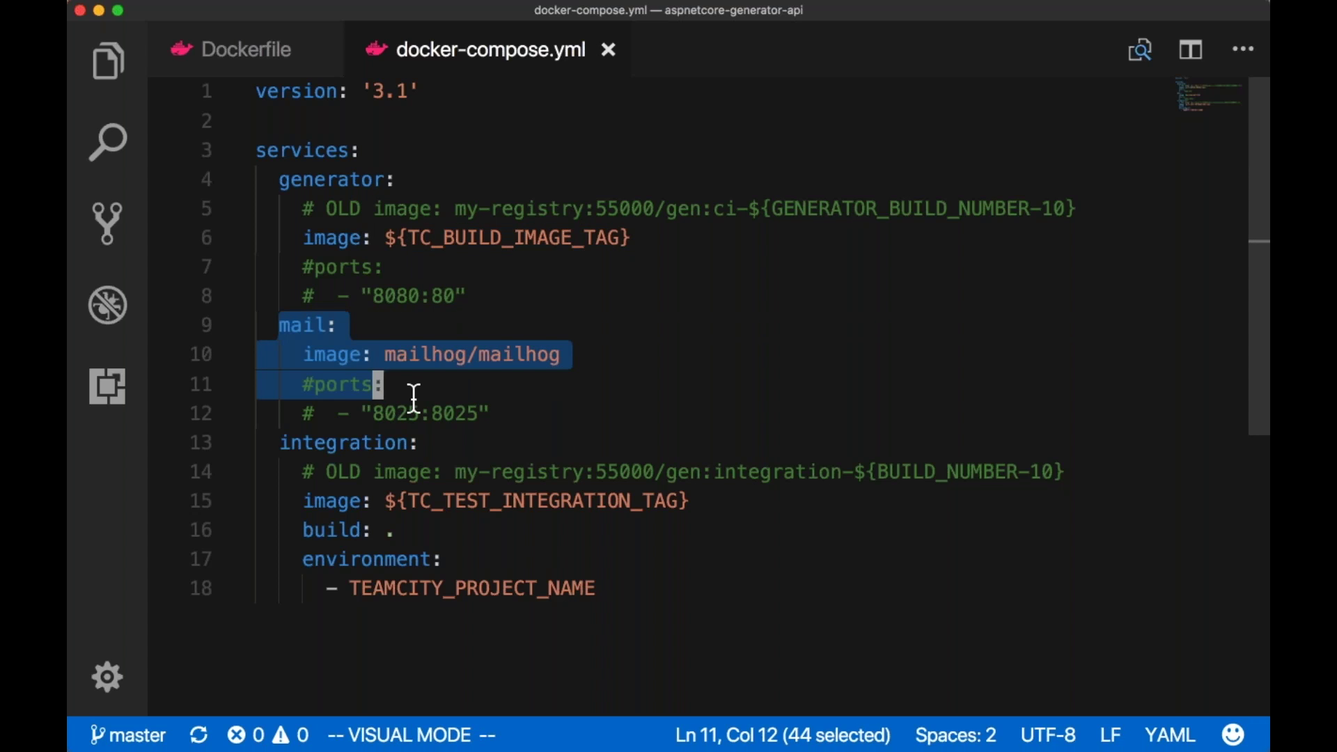
{"action": "left_click_drag", "start_coordinate": [268, 432], "coordinate": [493, 541]}
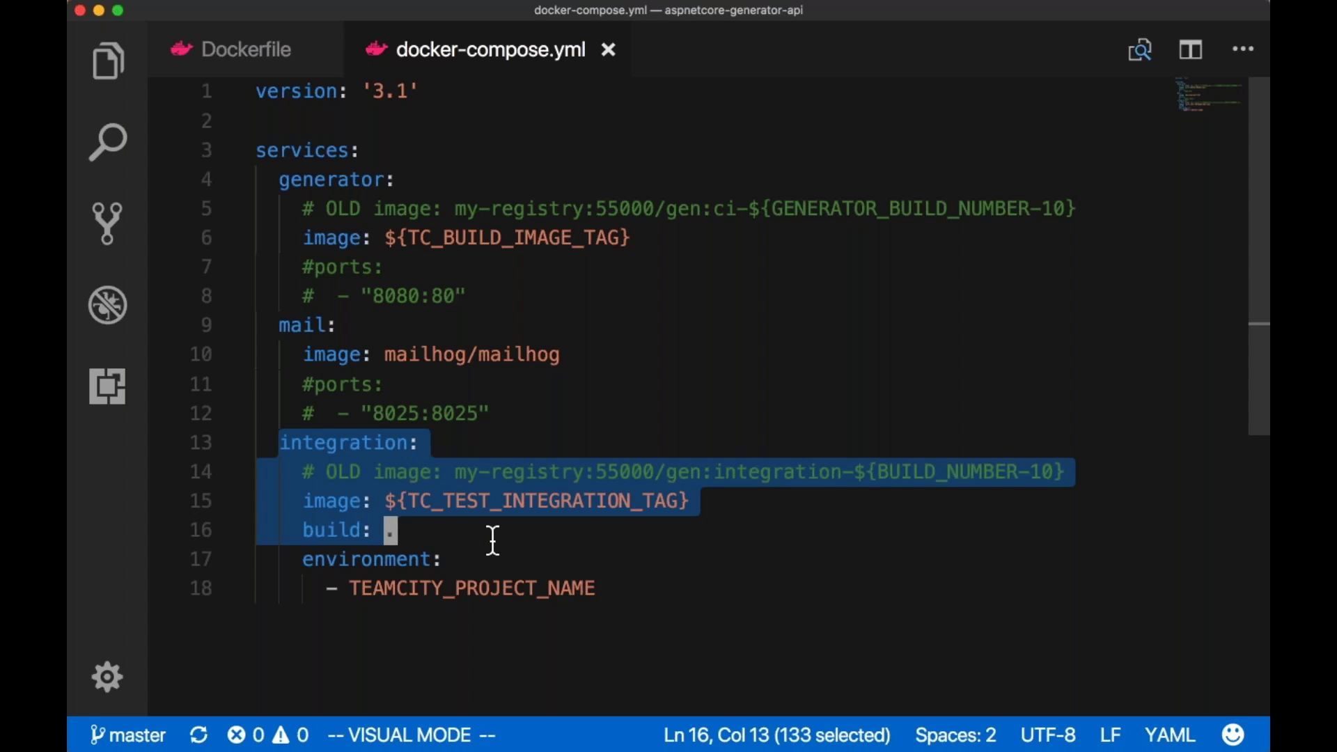
{"action": "key", "text": "Escape"}
{"action": "left_click", "coordinate": [491, 561]}
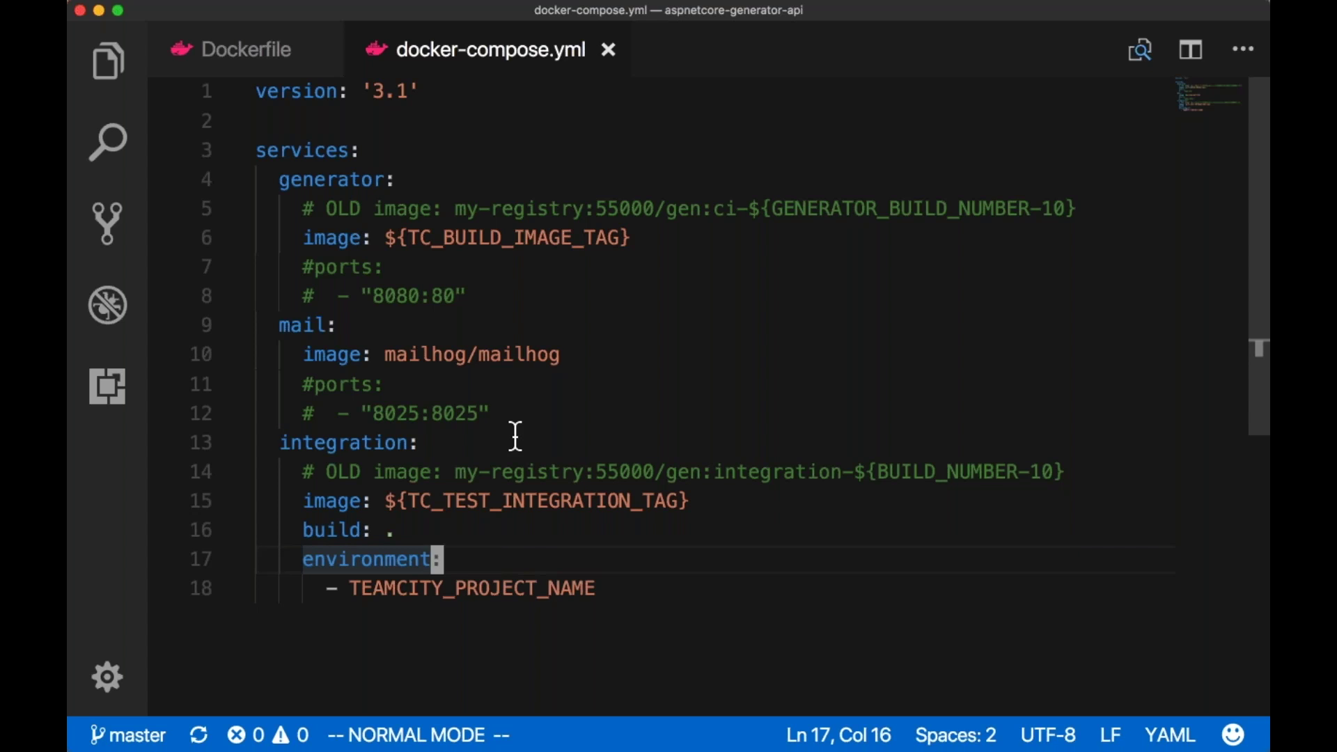
{"action": "key", "text": "super+Tab"}
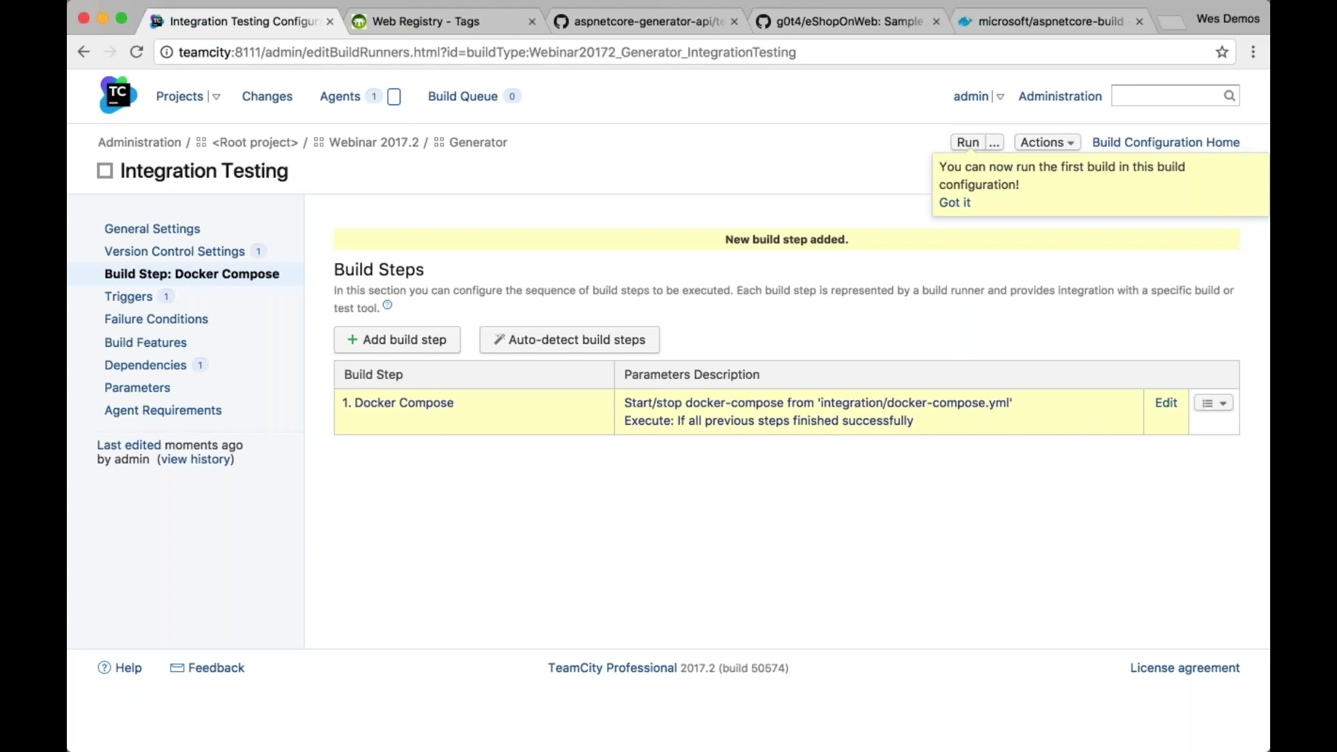
Open the Docker Compose step's advanced options and select its docker-compose file path
{"action": "left_click_drag", "start_coordinate": [515, 423], "coordinate": [532, 449]}
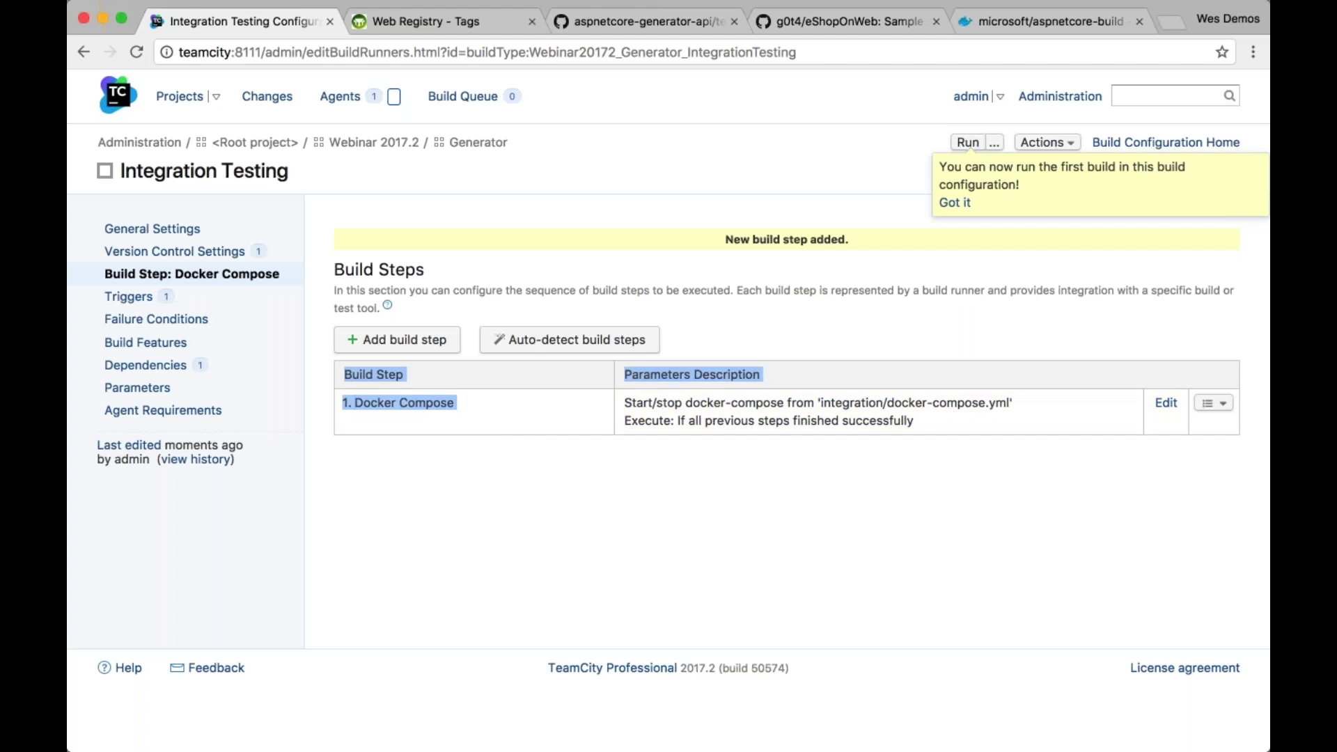
{"action": "left_click", "coordinate": [546, 415]}
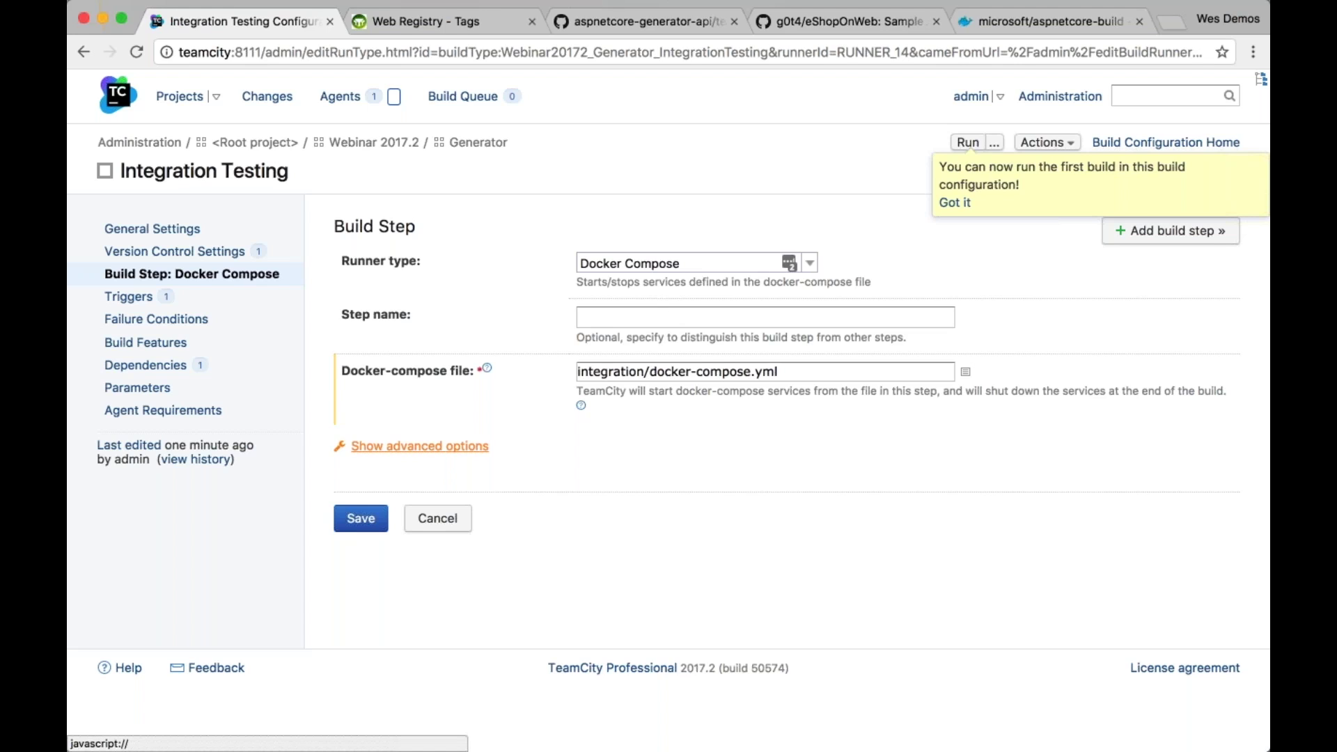
{"action": "left_click", "coordinate": [418, 446]}
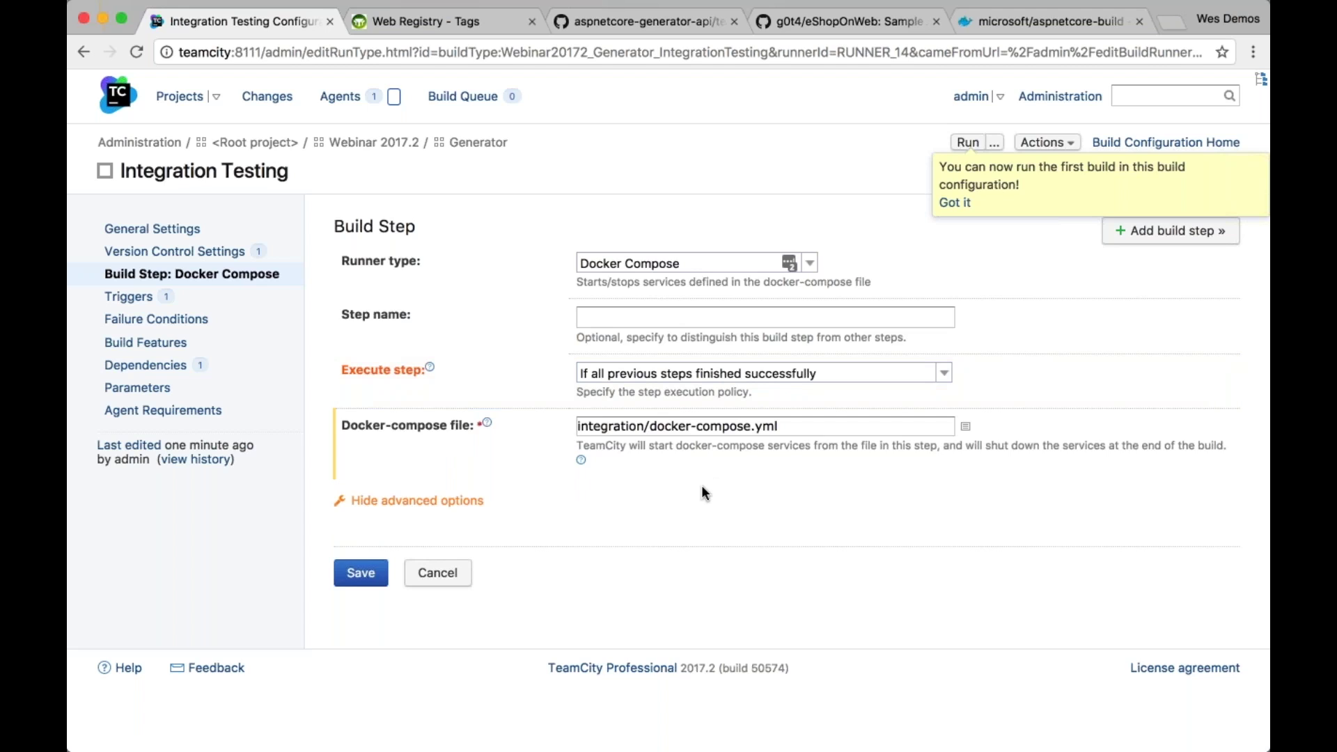
{"action": "left_click", "coordinate": [806, 433]}
{"action": "triple_click", "coordinate": [814, 433]}
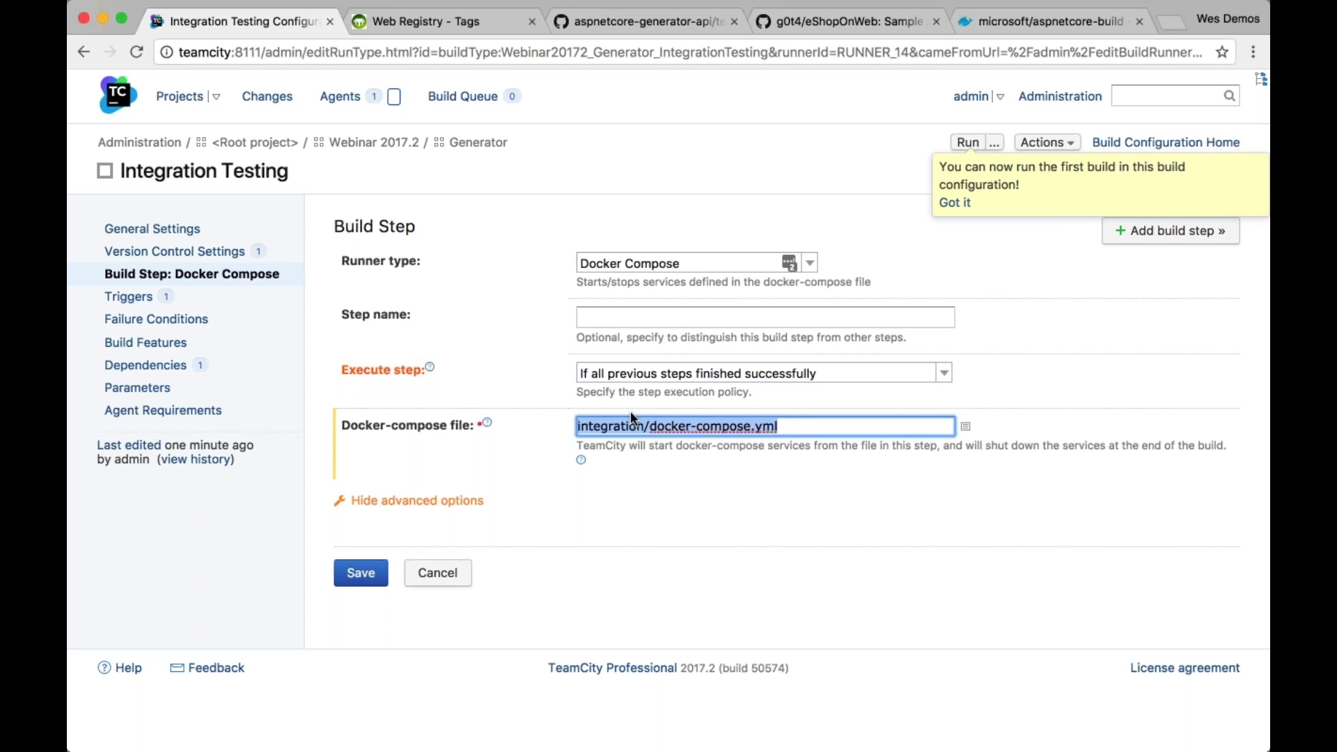
Check the TC_BUILD_IMAGE_TAG and TC_TEST_INTEGRATION_TAG variables in VS Code, then open Integration Testing's Parameters
{"action": "key", "text": "super+Tab"}
{"action": "double_click", "coordinate": [566, 238]}
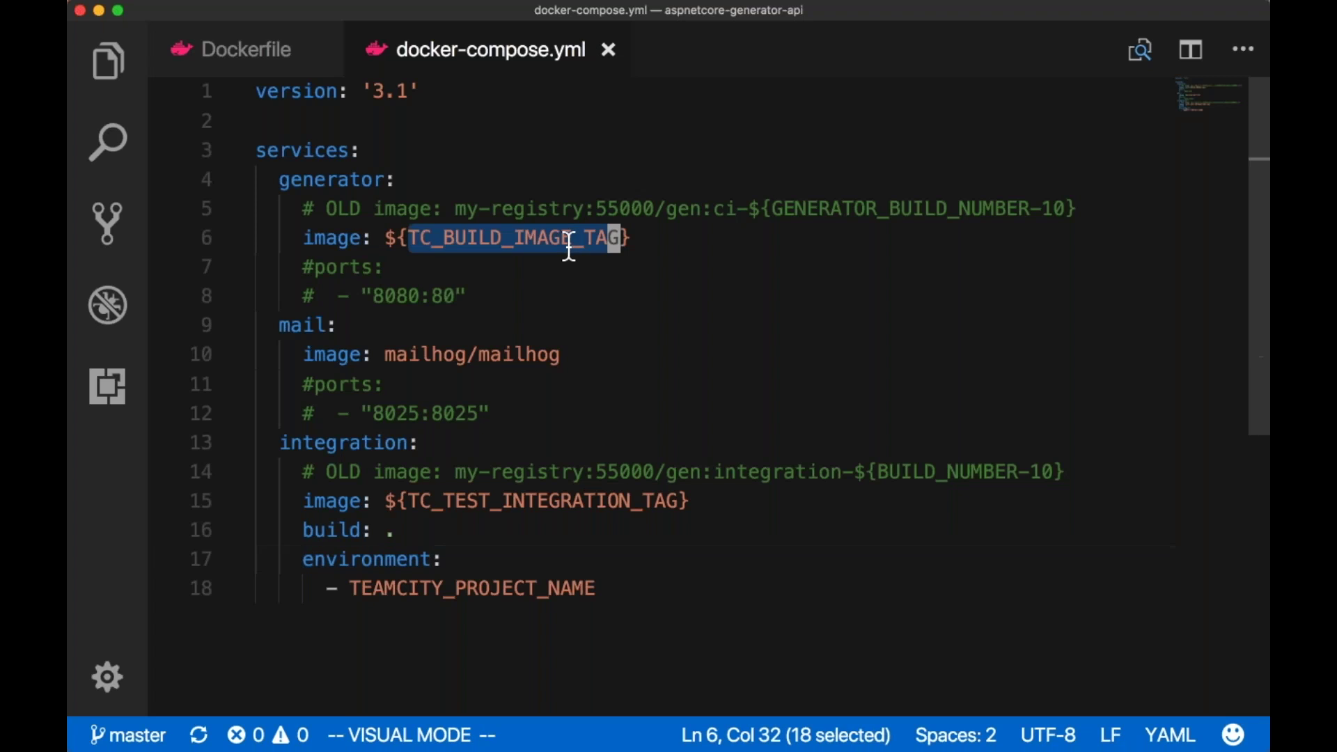
{"action": "double_click", "coordinate": [600, 501]}
{"action": "key", "text": "super+c"}
{"action": "key", "text": "super+Tab"}
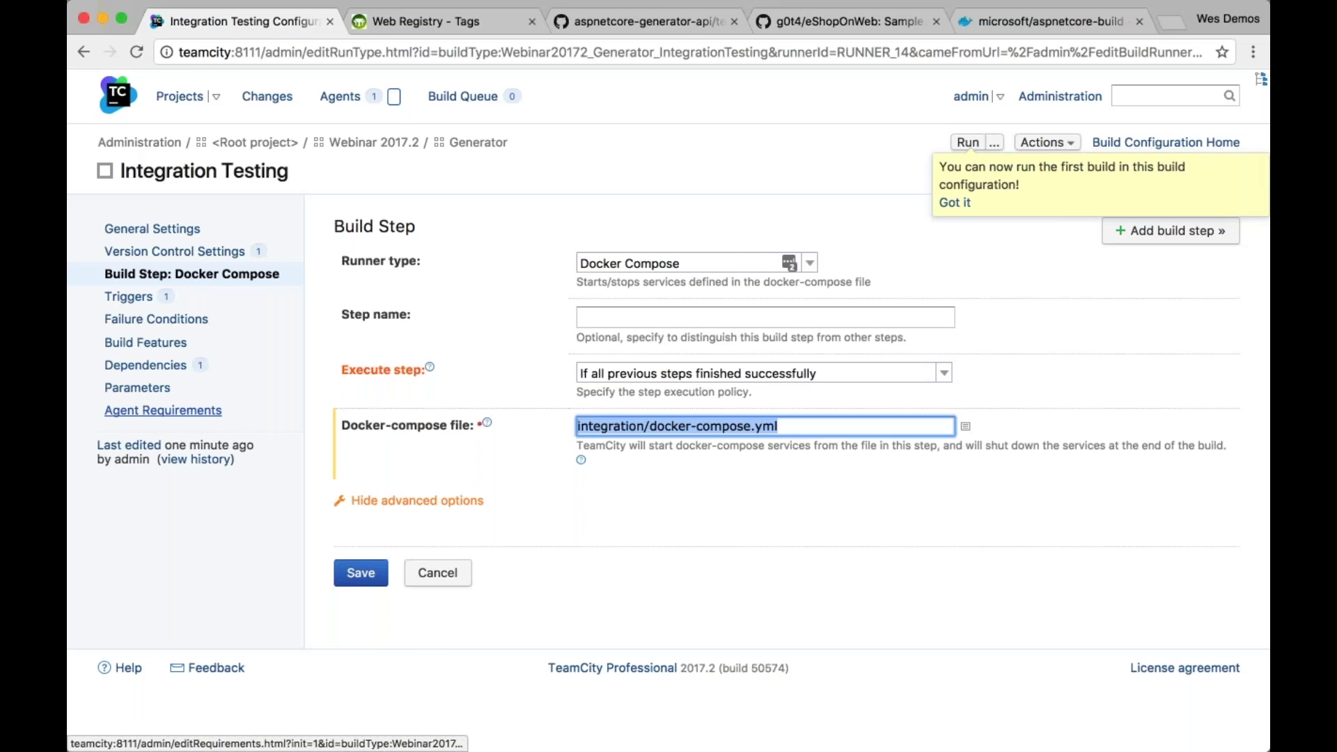
{"action": "left_click", "coordinate": [165, 394]}
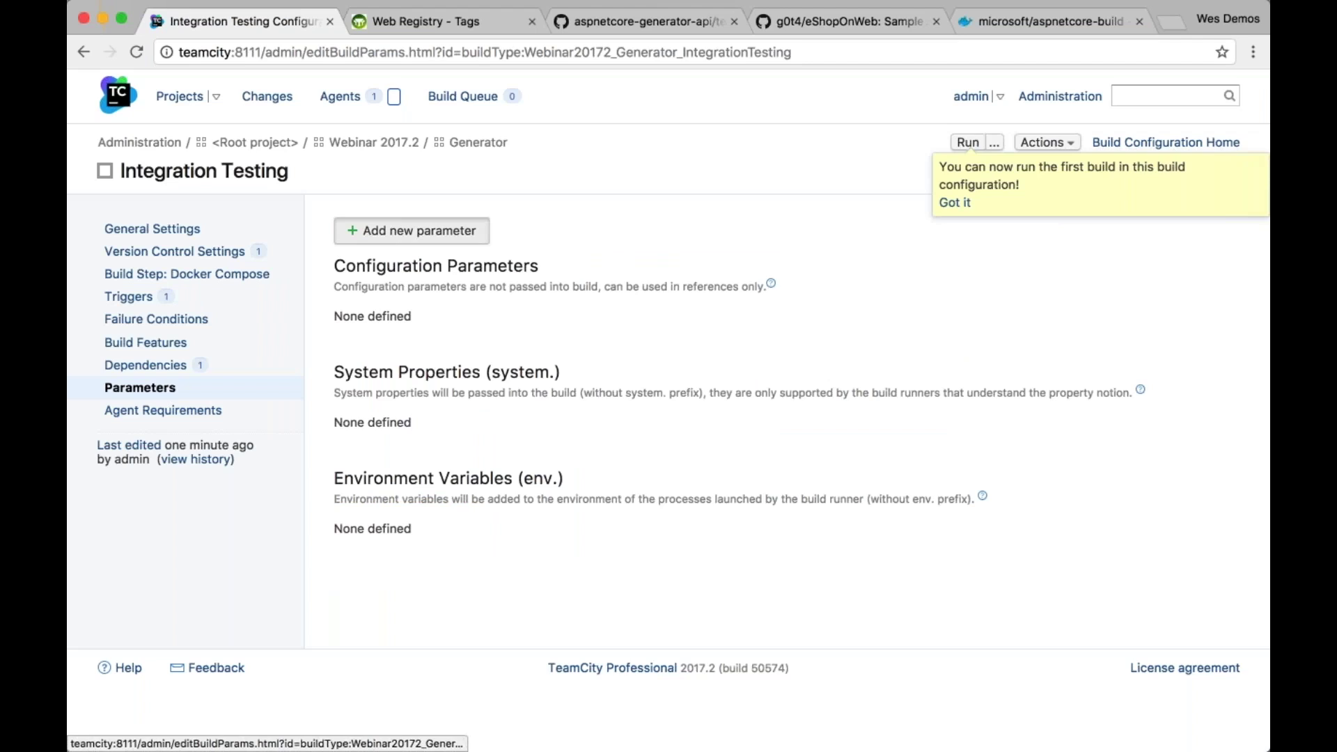
Add environment variable TC_BUILD_IMAGE_TAG whose value references the Image Build dependency's TC_BUILD_IMAGE_TAG
{"action": "left_click", "coordinate": [410, 230]}
{"action": "left_click", "coordinate": [724, 356]}
{"action": "left_click", "coordinate": [716, 412]}
{"action": "left_click", "coordinate": [655, 317]}
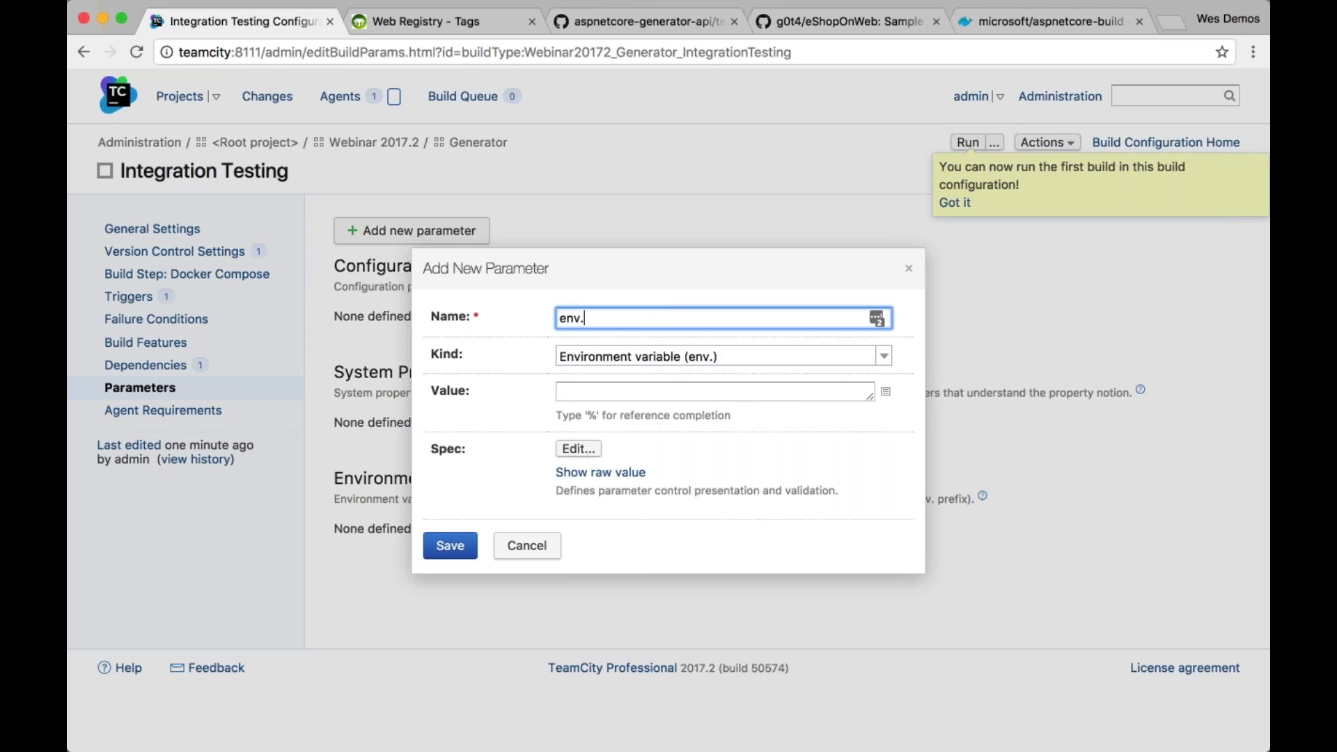
{"action": "key", "text": "super+Tab"}
{"action": "key", "text": "y"}
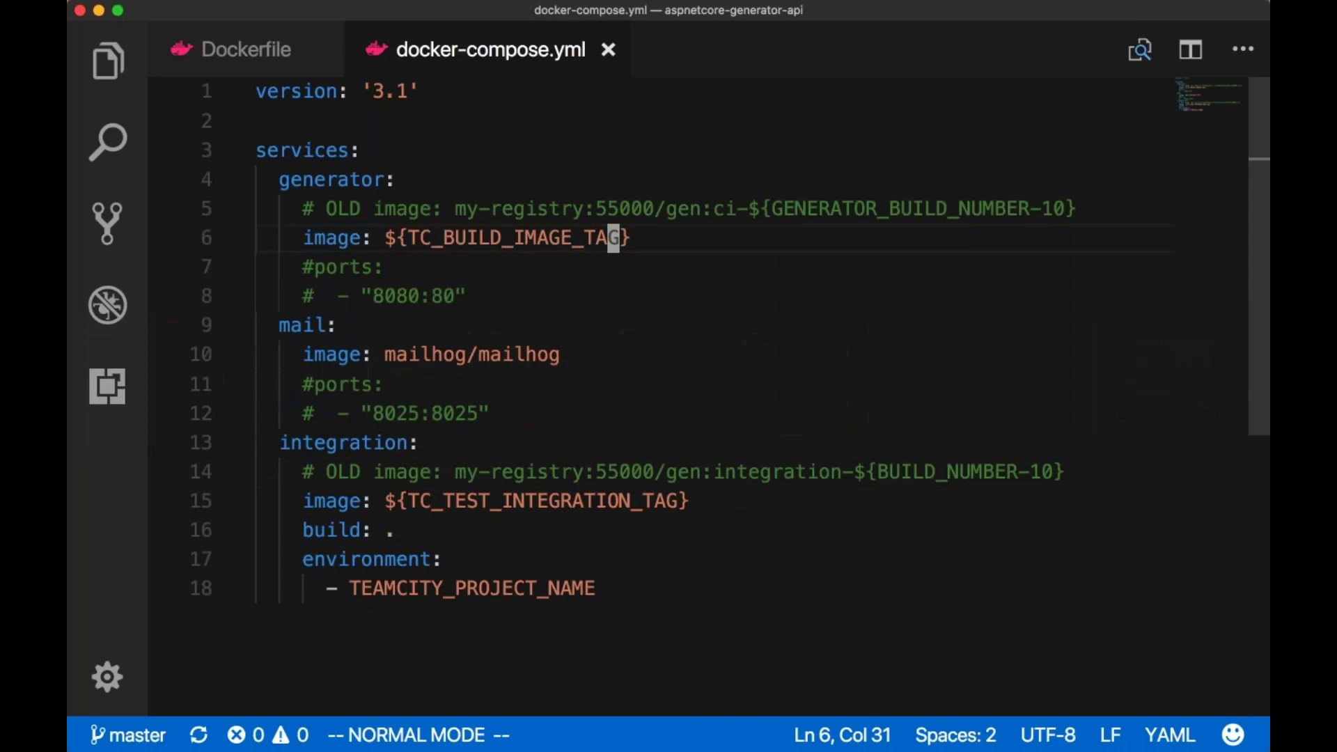
{"action": "key", "text": "super+Tab"}
{"action": "type", "text": "TC_BUILD_IMAGE_TAG"}
{"action": "left_click", "coordinate": [679, 391]}
{"action": "type", "text": "%"}
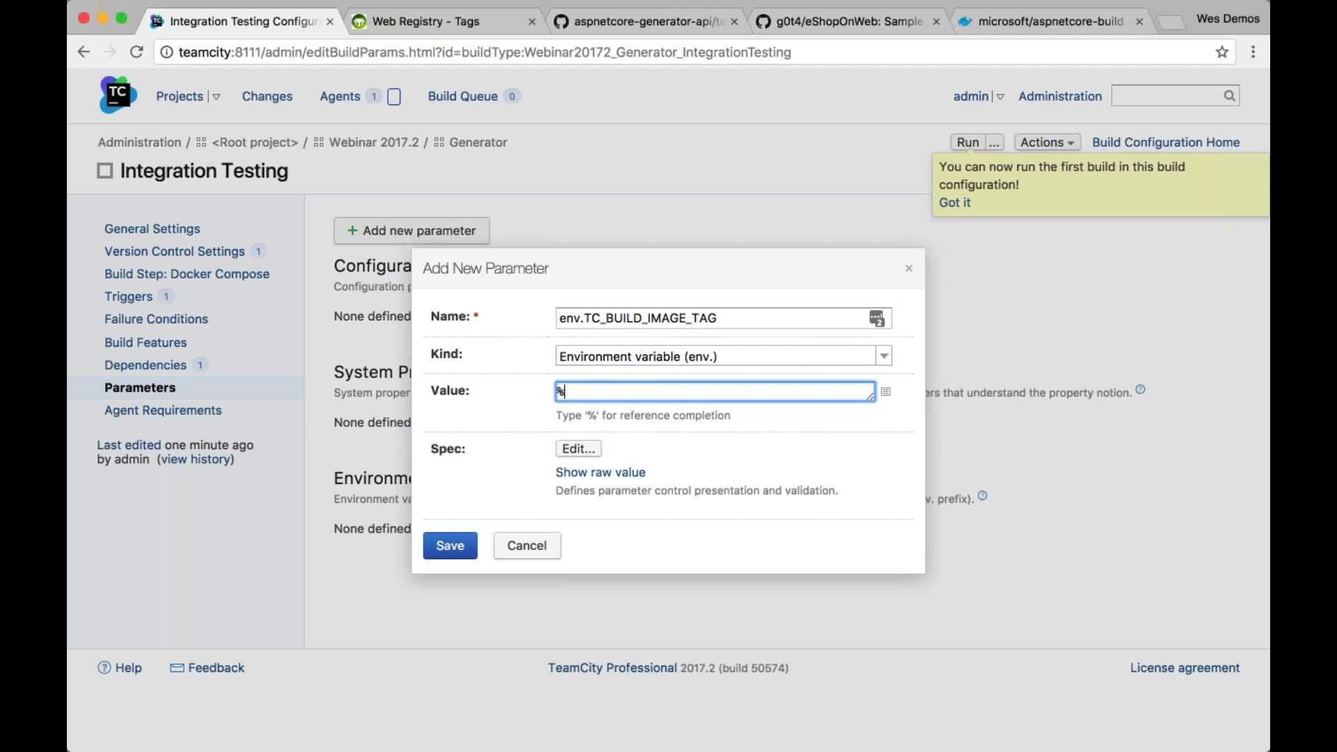
{"action": "type", "text": "dep."}
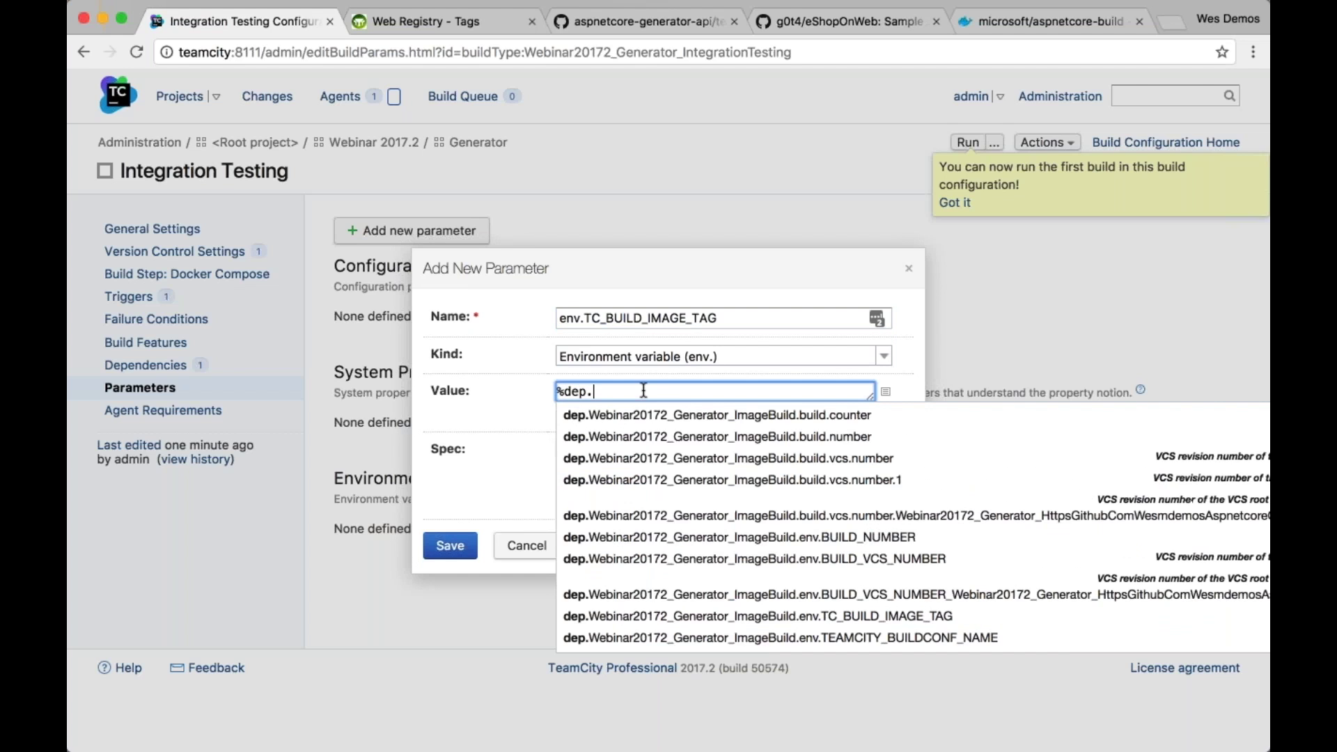
{"action": "left_click", "coordinate": [858, 626]}
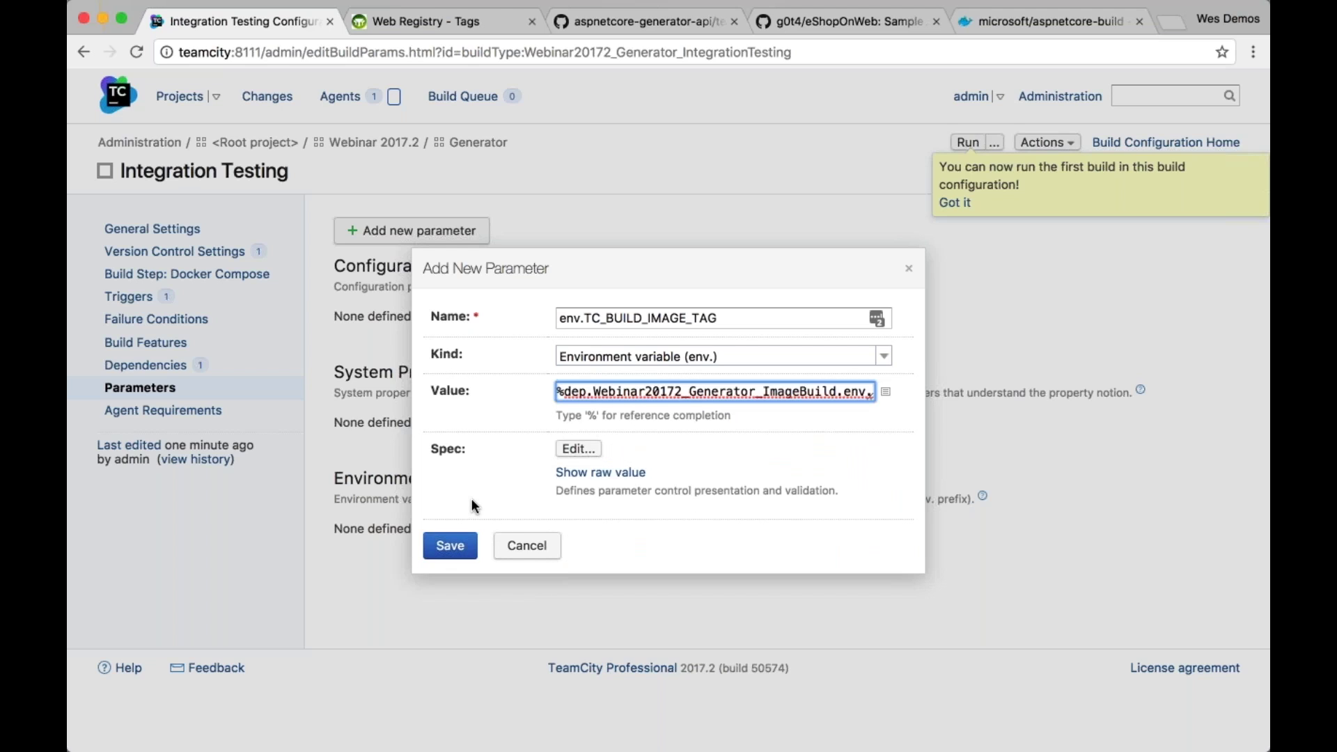
{"action": "left_click", "coordinate": [456, 546]}
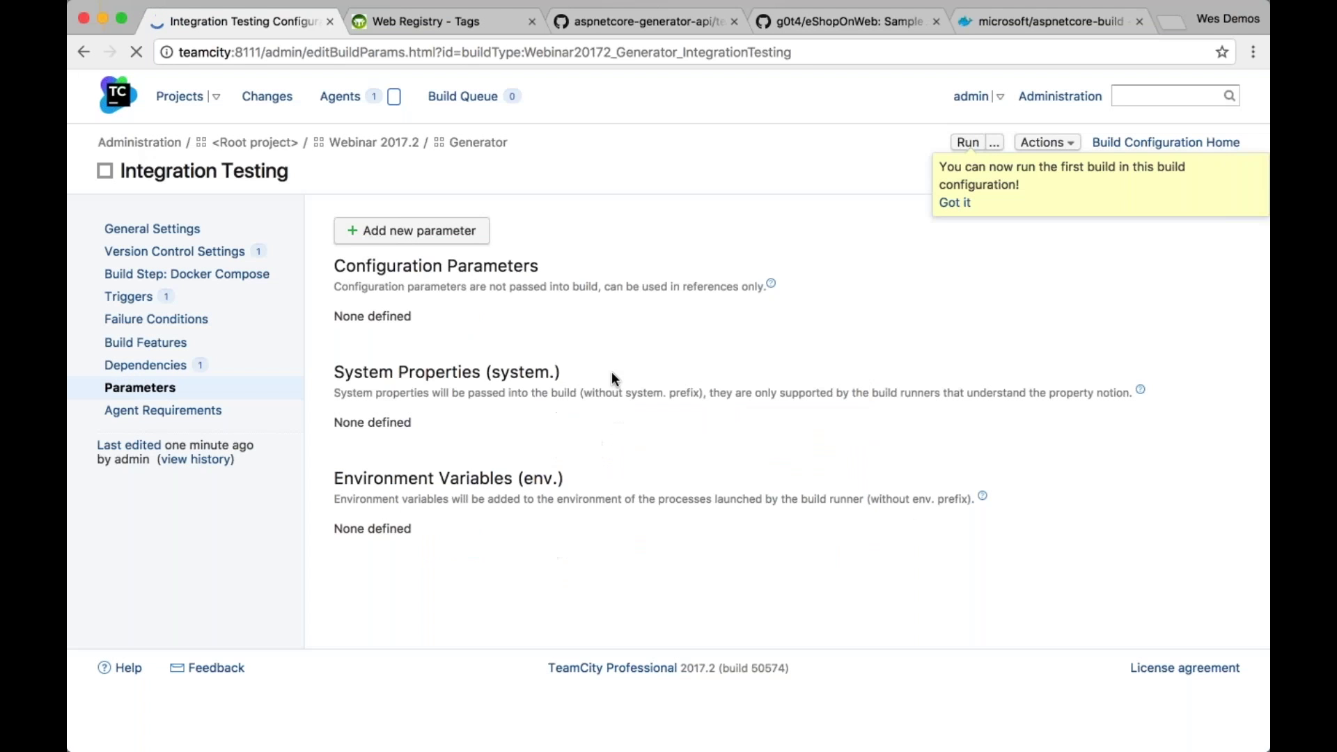
Add env.TC_TEST_INTEGRATION_TAG = internal-registry:5000/generator:int-%build.number%, then start a build
{"action": "left_click", "coordinate": [411, 231]}
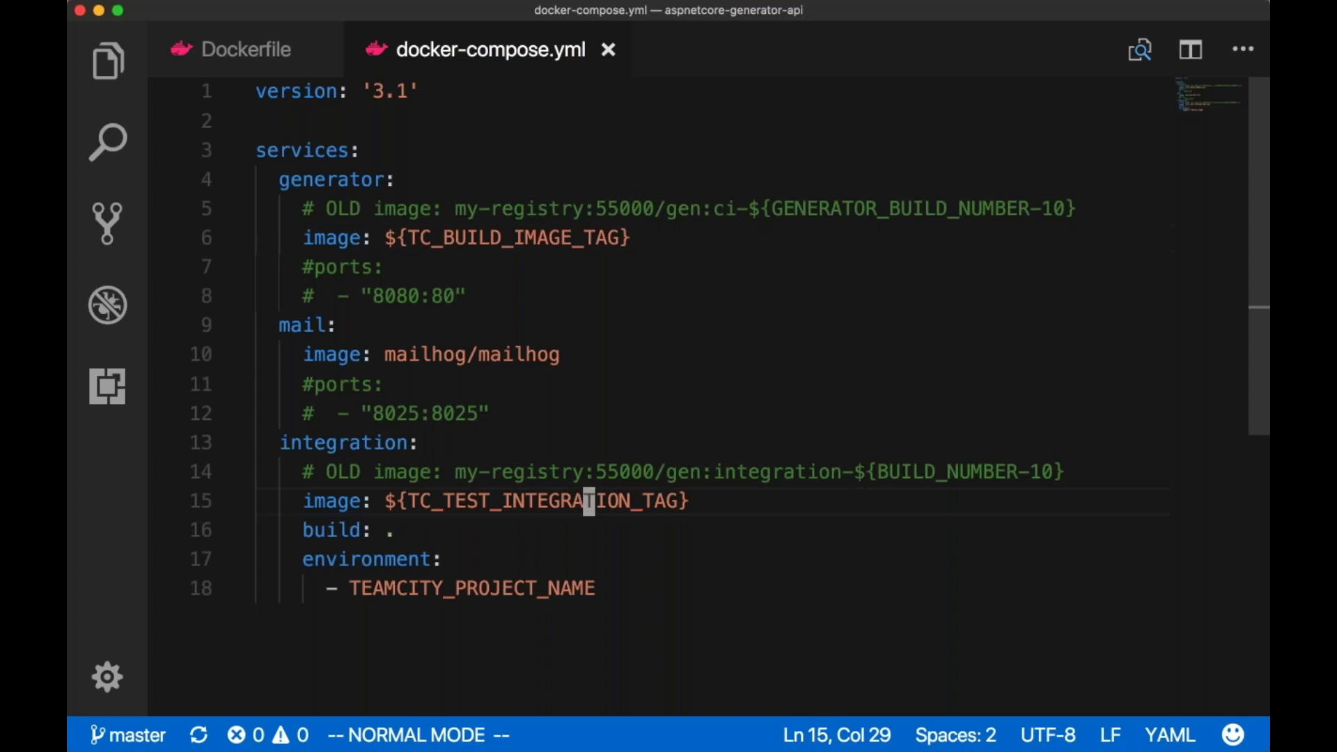
{"action": "key", "text": "e"}
{"action": "key", "text": "super+Tab"}
{"action": "type", "text": "env."}
{"action": "key", "text": "super+v"}
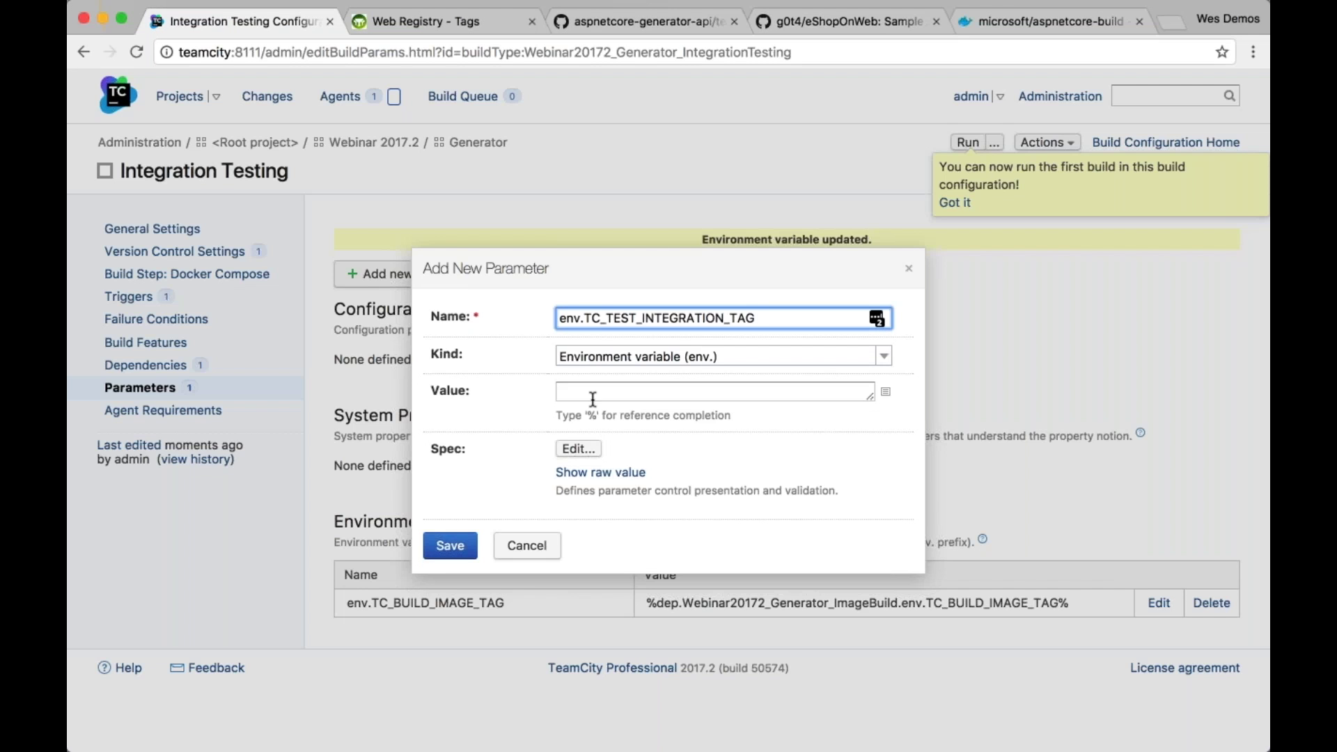
{"action": "left_click", "coordinate": [651, 389]}
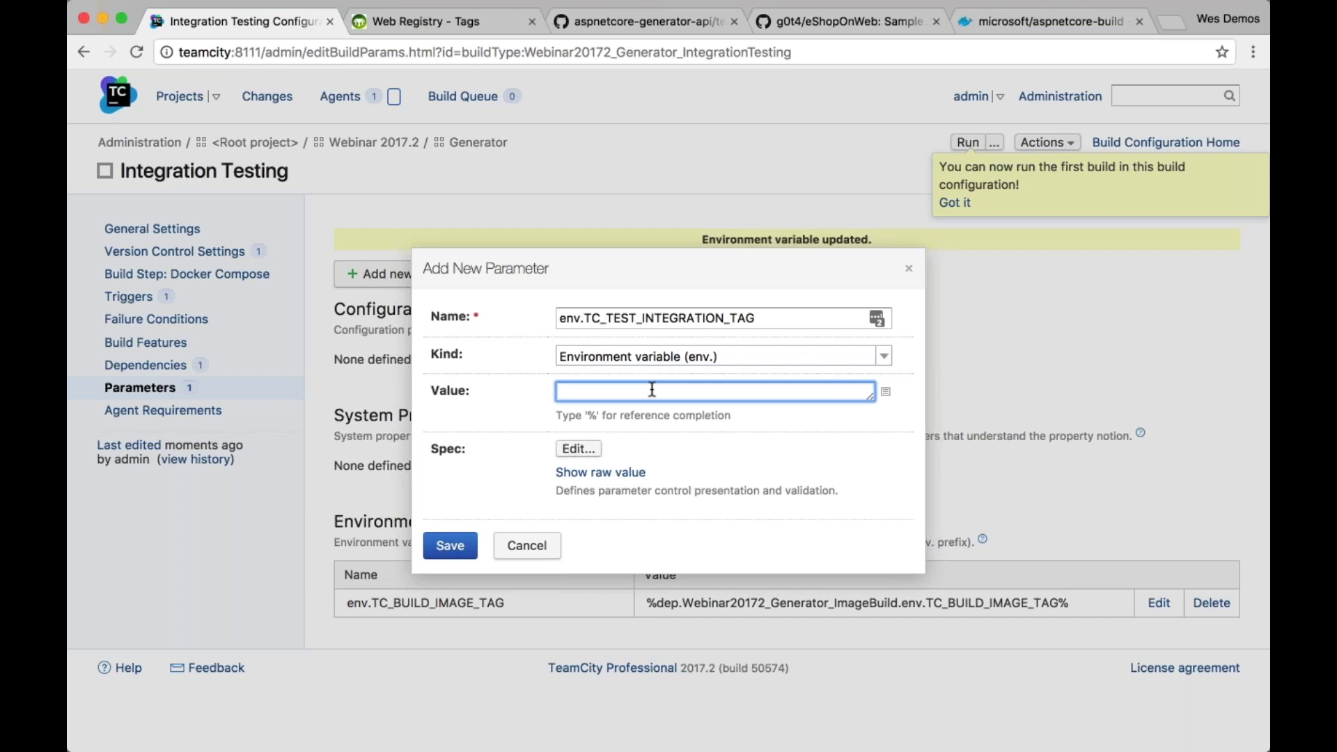
{"action": "type", "text": "internal-registry:5000"}
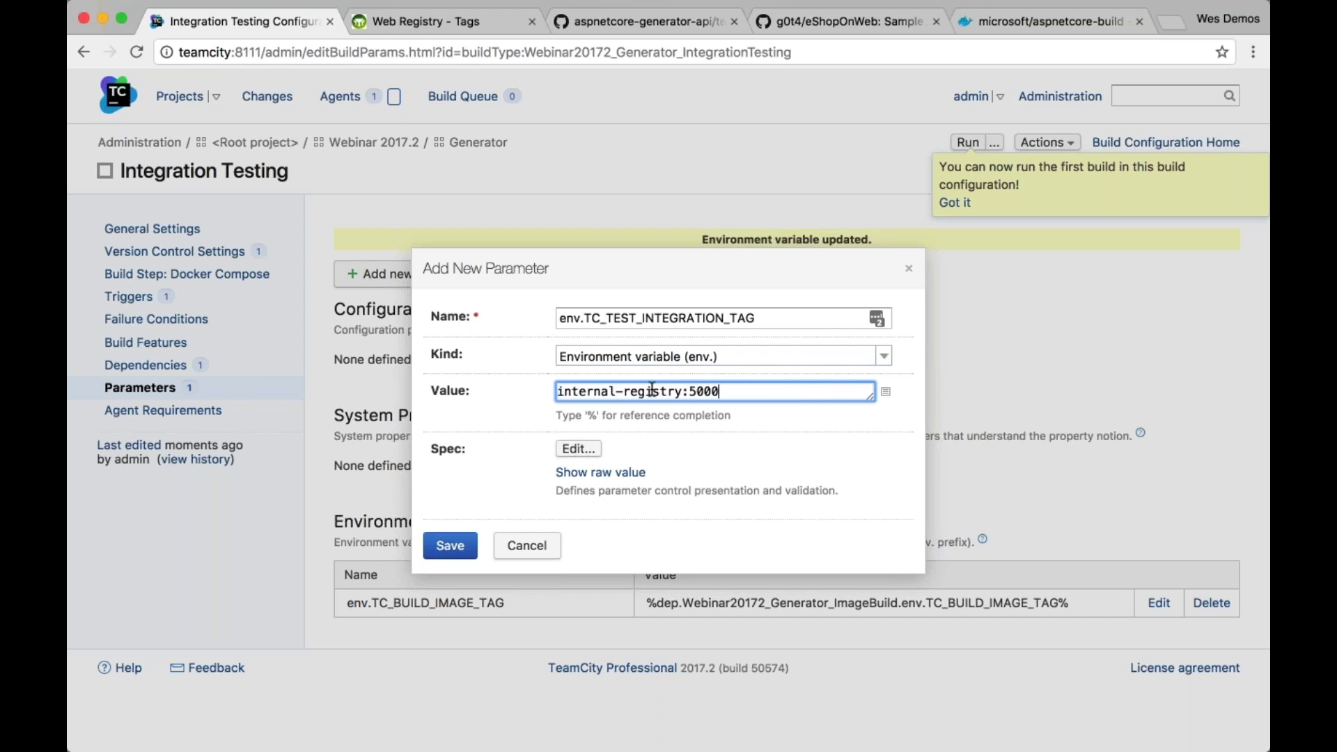
{"action": "type", "text": "/generator:integ"}
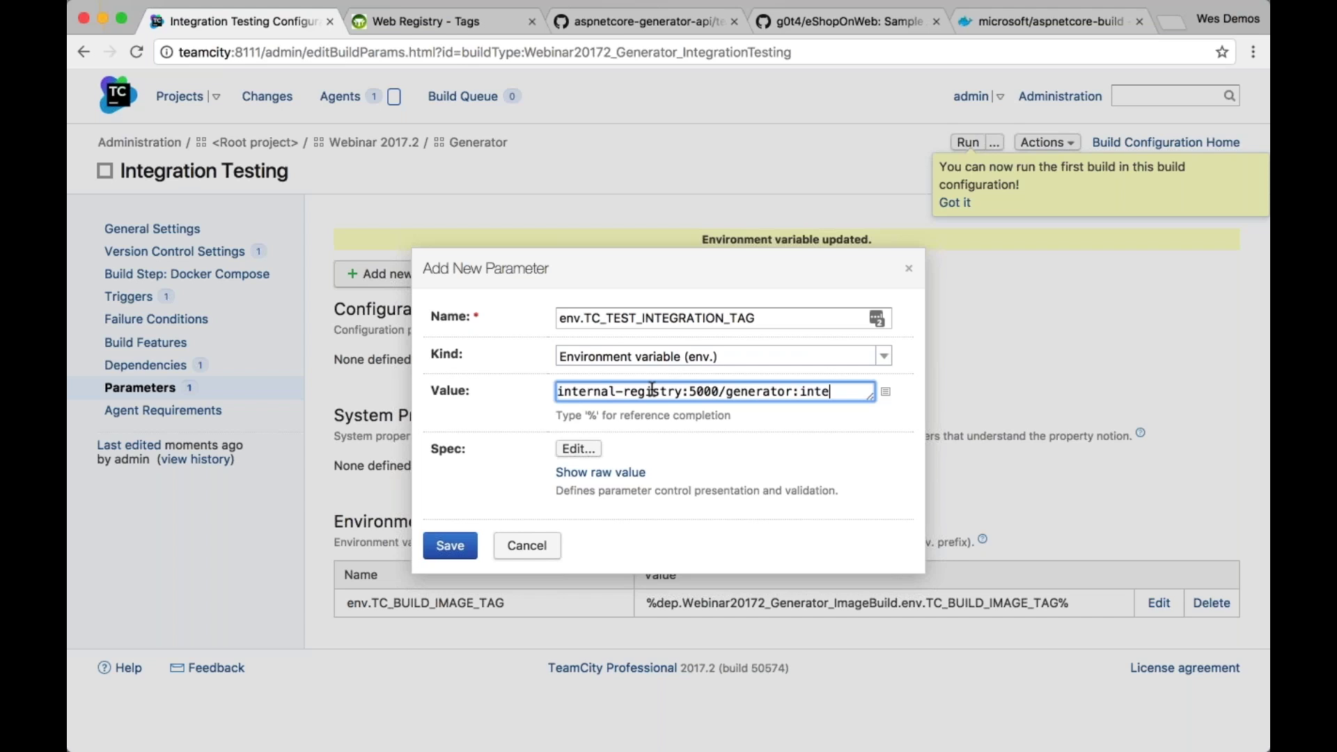
{"action": "key", "text": "BackSpace"}
{"action": "key", "text": "BackSpace"}
{"action": "type", "text": "-%build.number%"}
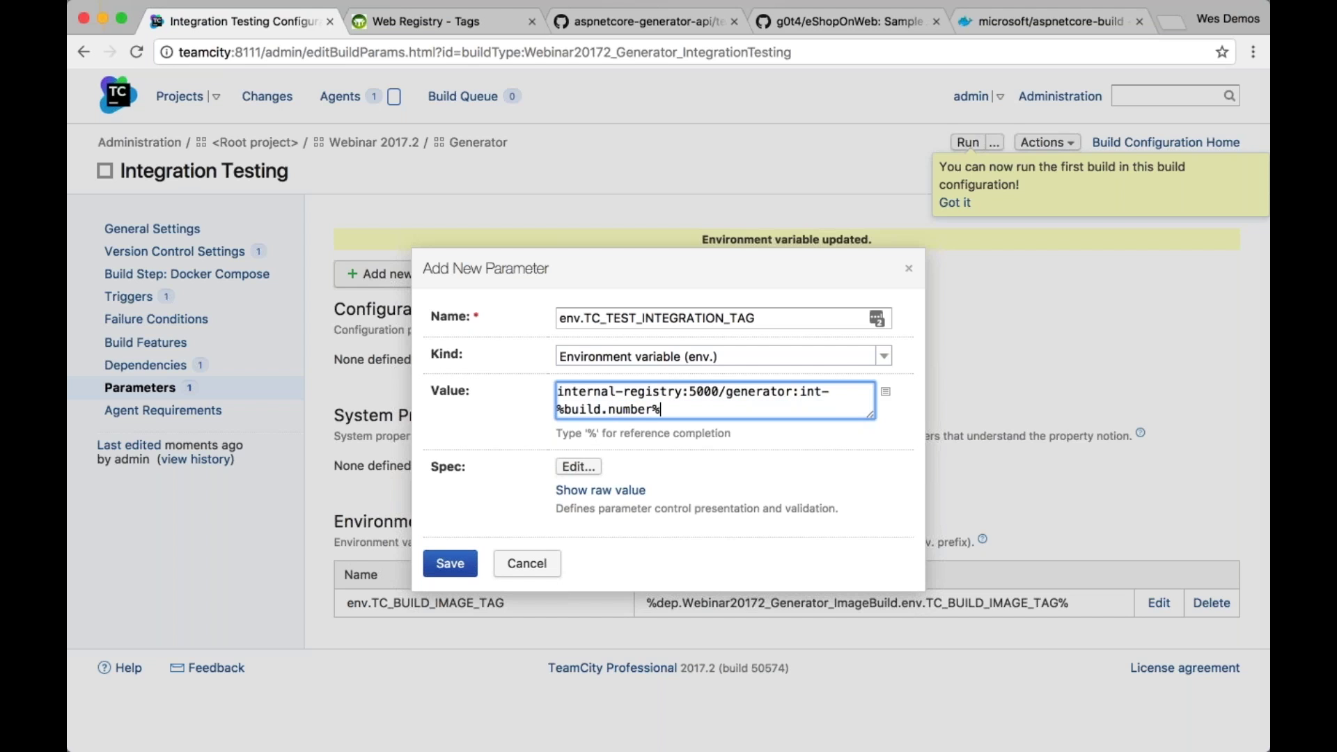
{"action": "left_click", "coordinate": [450, 564]}
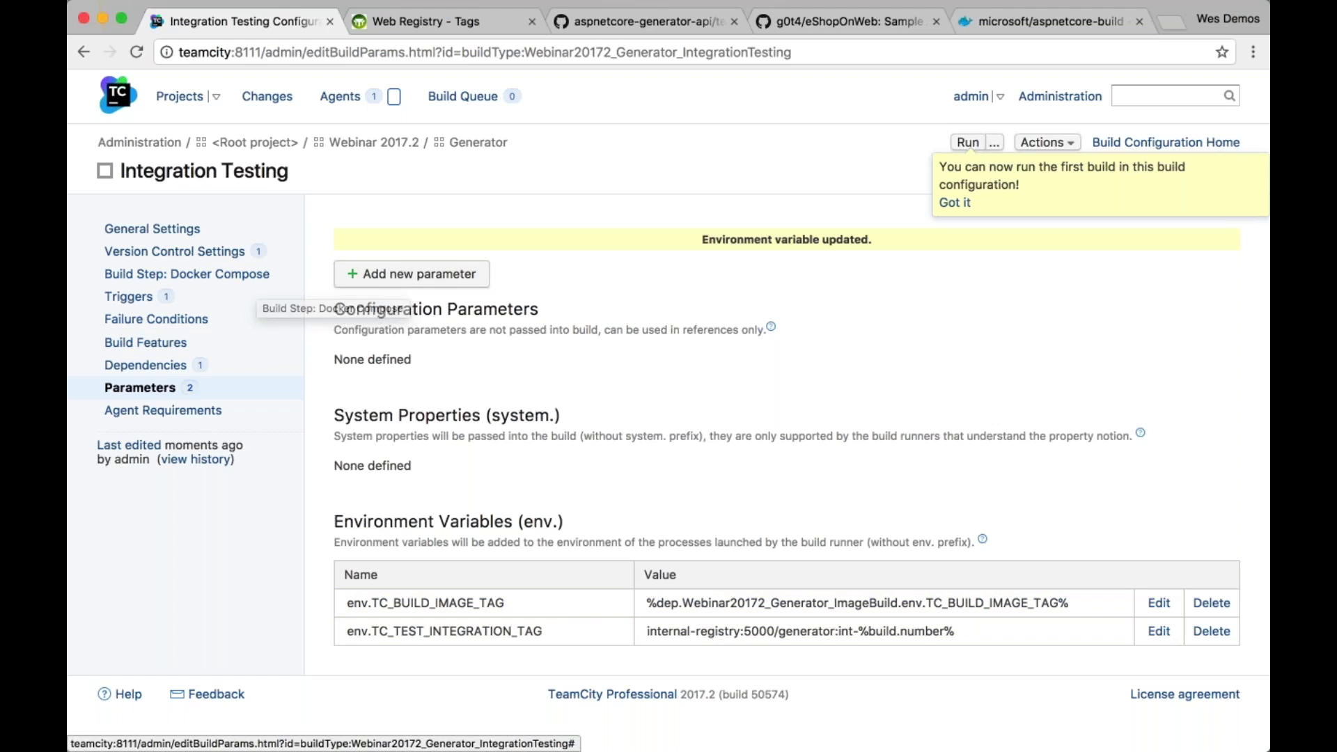
{"action": "left_click", "coordinate": [967, 142]}
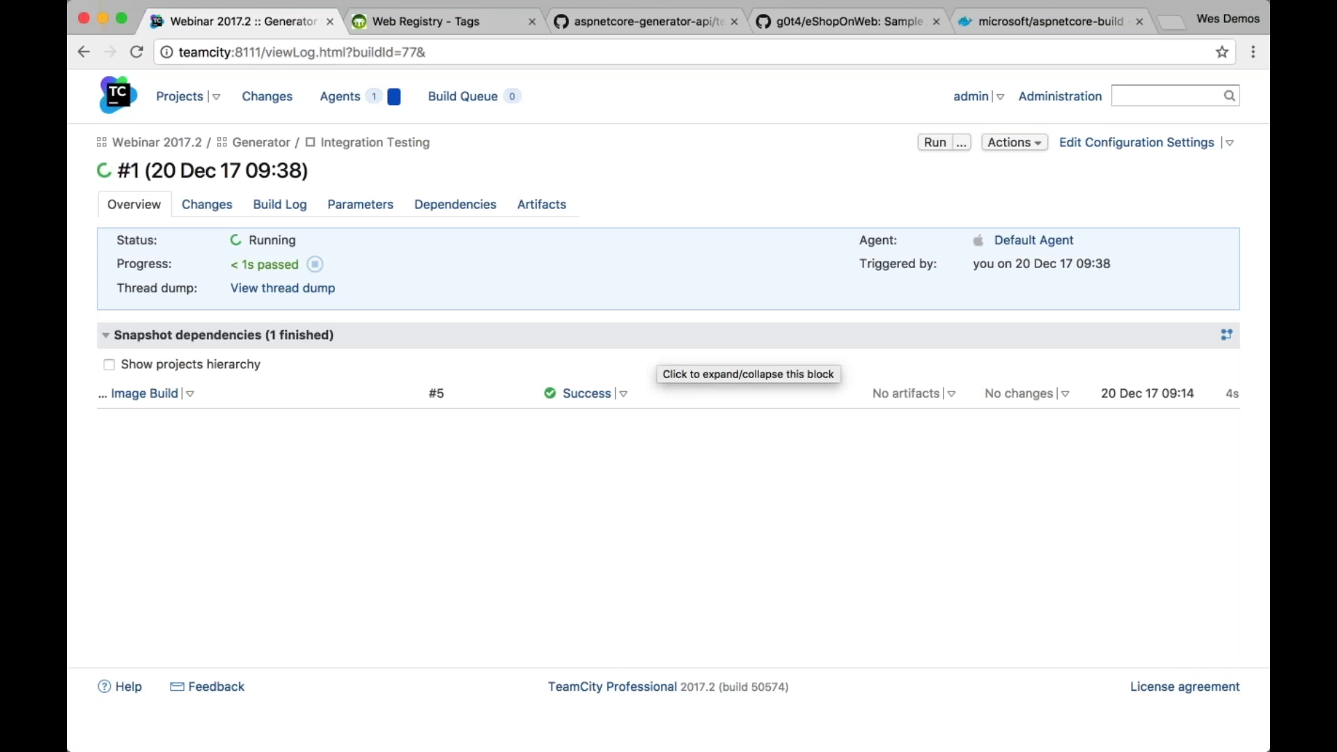
Open the running build's log, enlarge the page text, and expand the Docker Compose step
{"action": "left_click", "coordinate": [299, 212]}
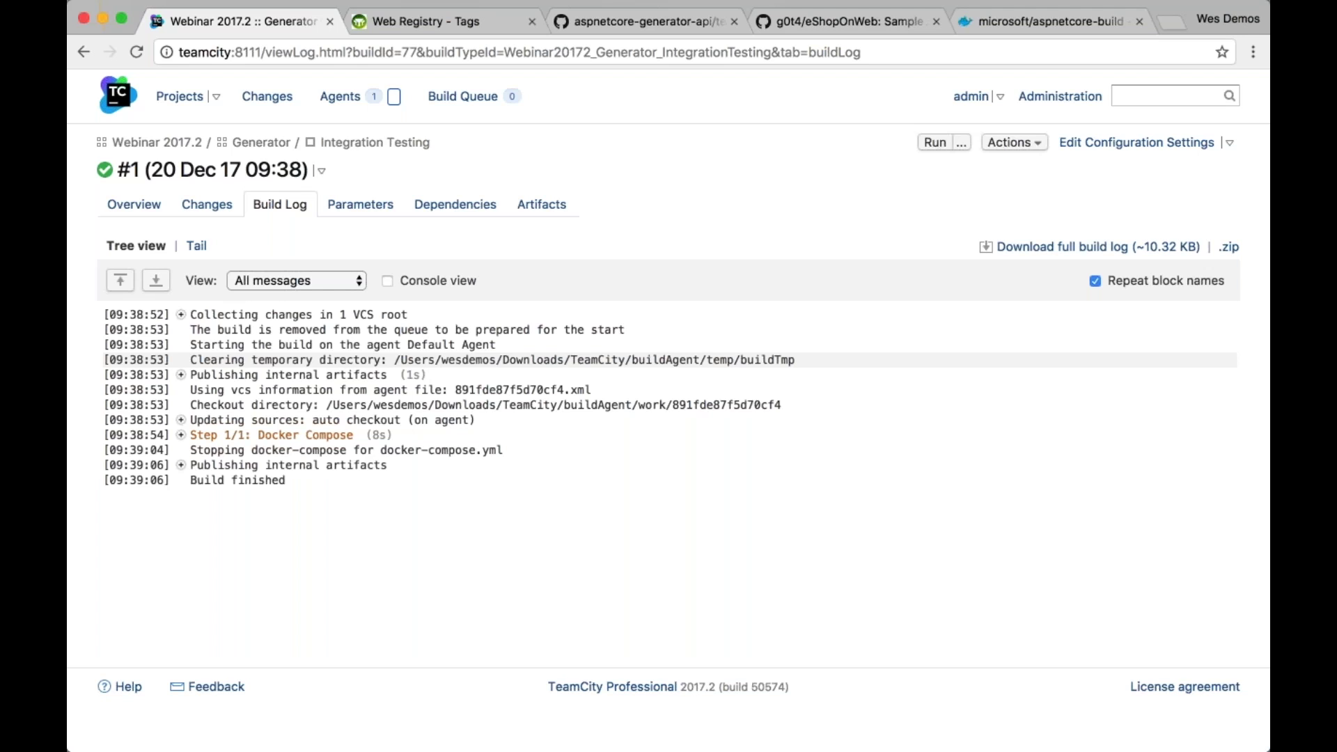
{"action": "key", "text": "super+equal"}
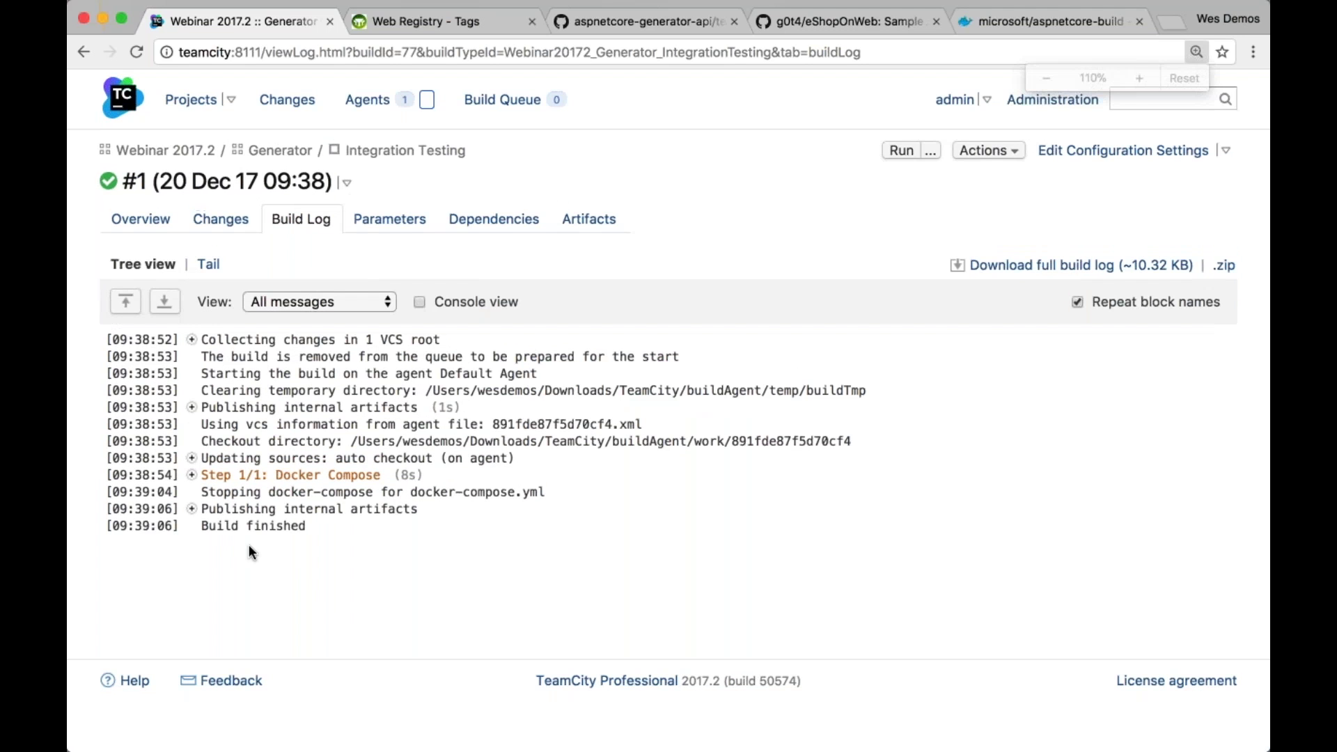
{"action": "key", "text": "super+equal"}
{"action": "key", "text": "super+equal"}
{"action": "scroll", "coordinate": [416, 552], "scroll_direction": "down", "scroll_amount": 3}
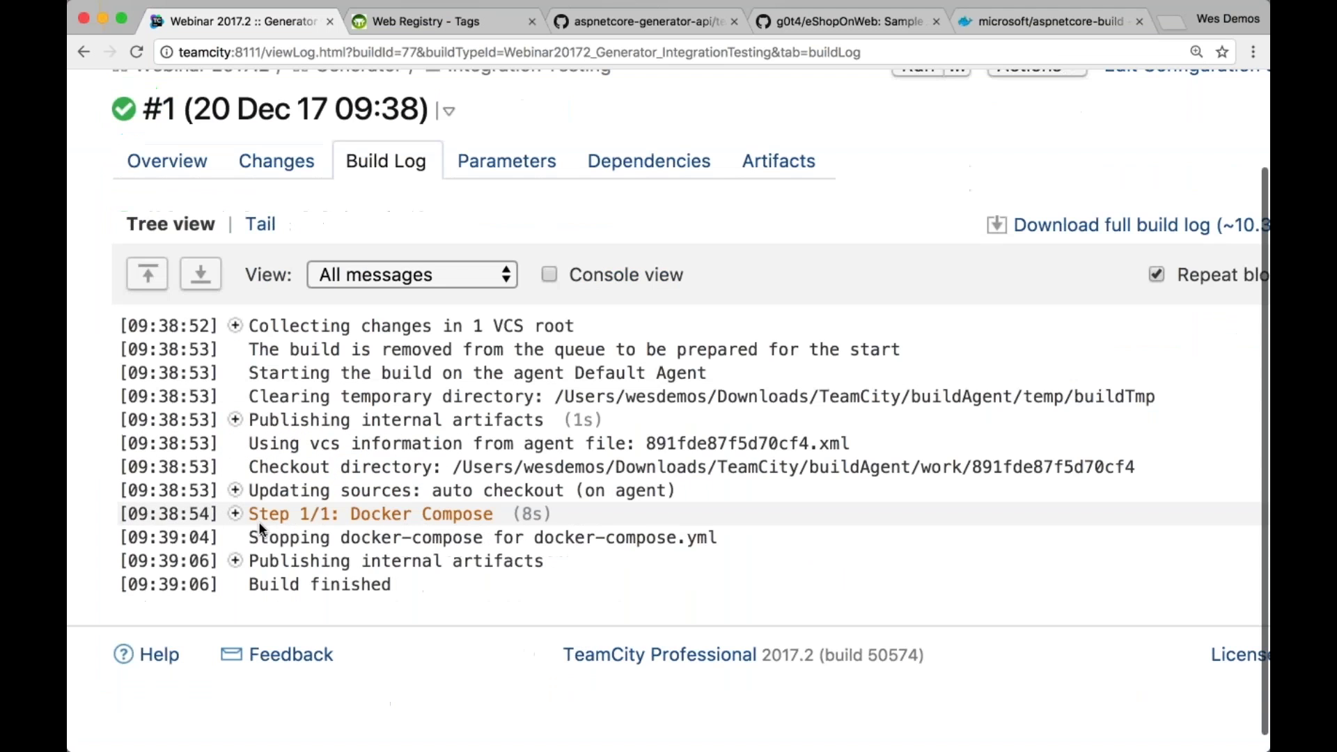
{"action": "left_click", "coordinate": [416, 514]}
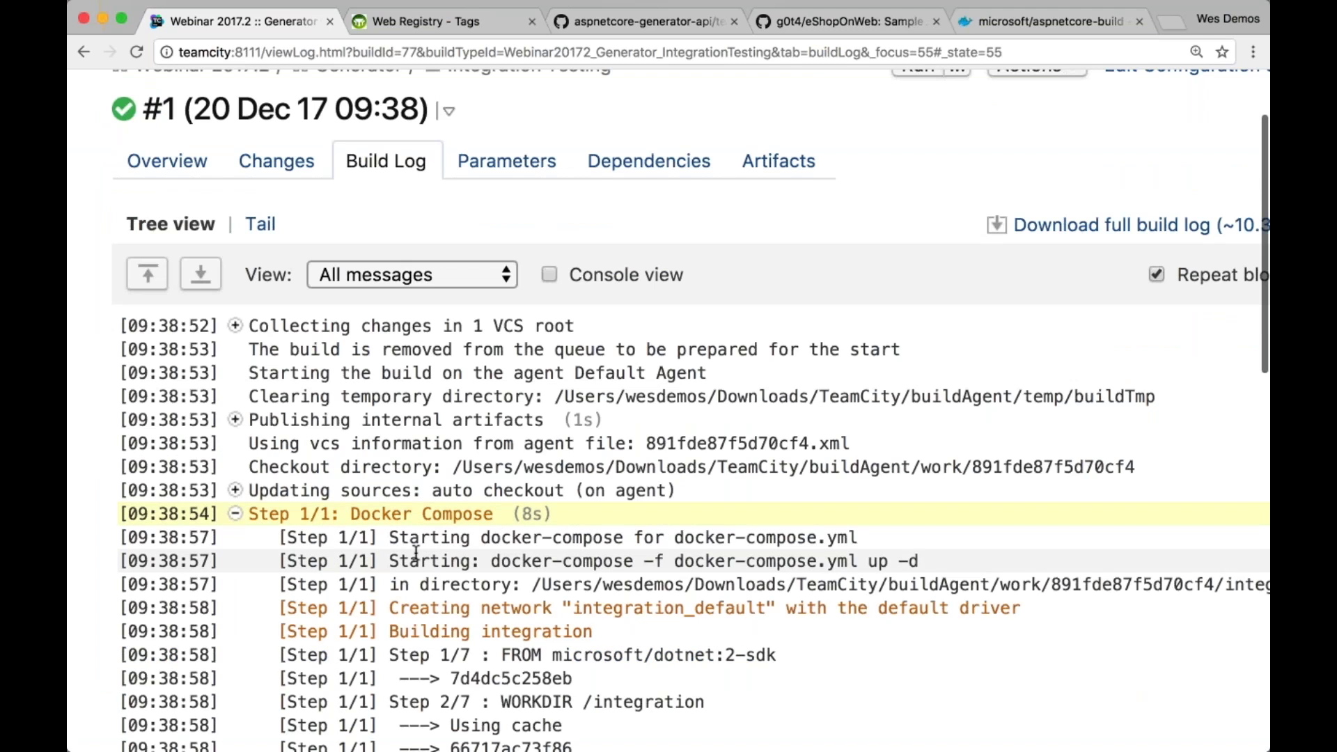
Scroll through the Docker Compose log, highlighting the docker-compose up command line
{"action": "scroll", "coordinate": [415, 552], "scroll_direction": "down", "scroll_amount": 5}
{"action": "left_click_drag", "start_coordinate": [398, 295], "coordinate": [627, 299]}
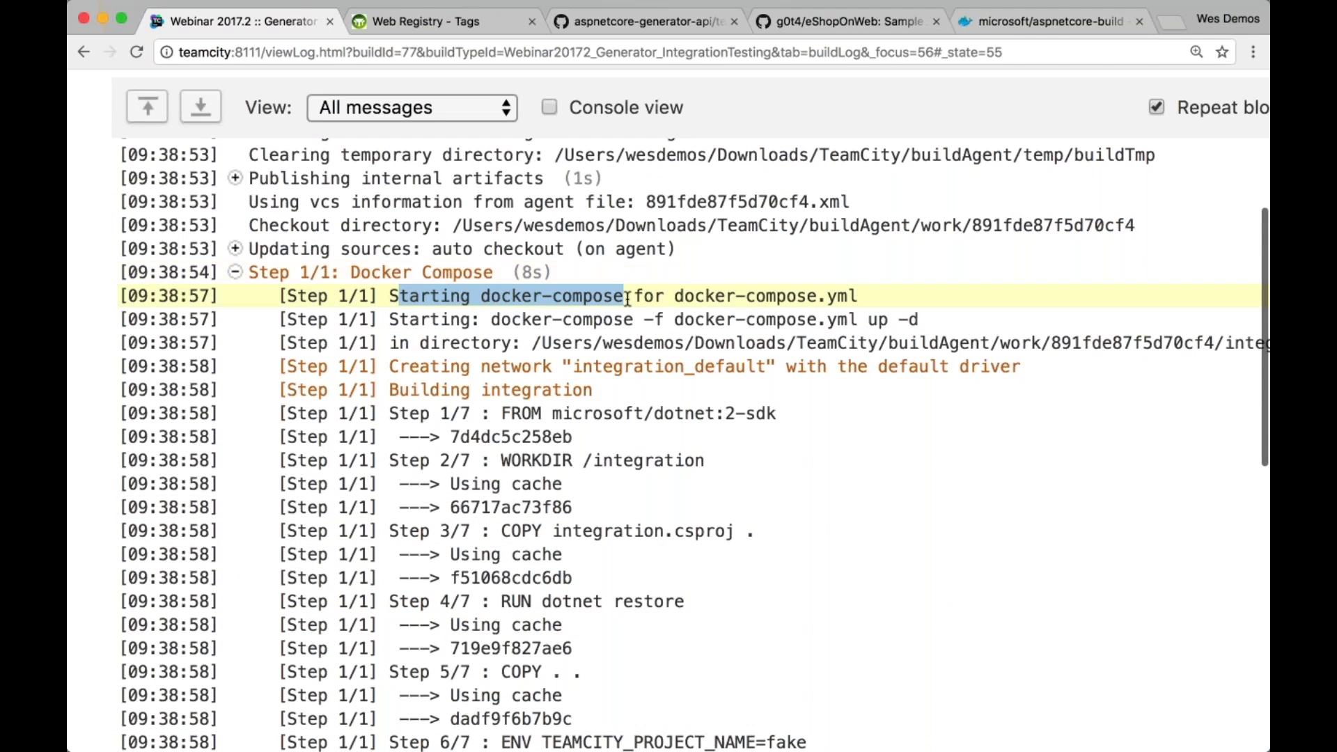
{"action": "left_click_drag", "start_coordinate": [389, 320], "coordinate": [1013, 323]}
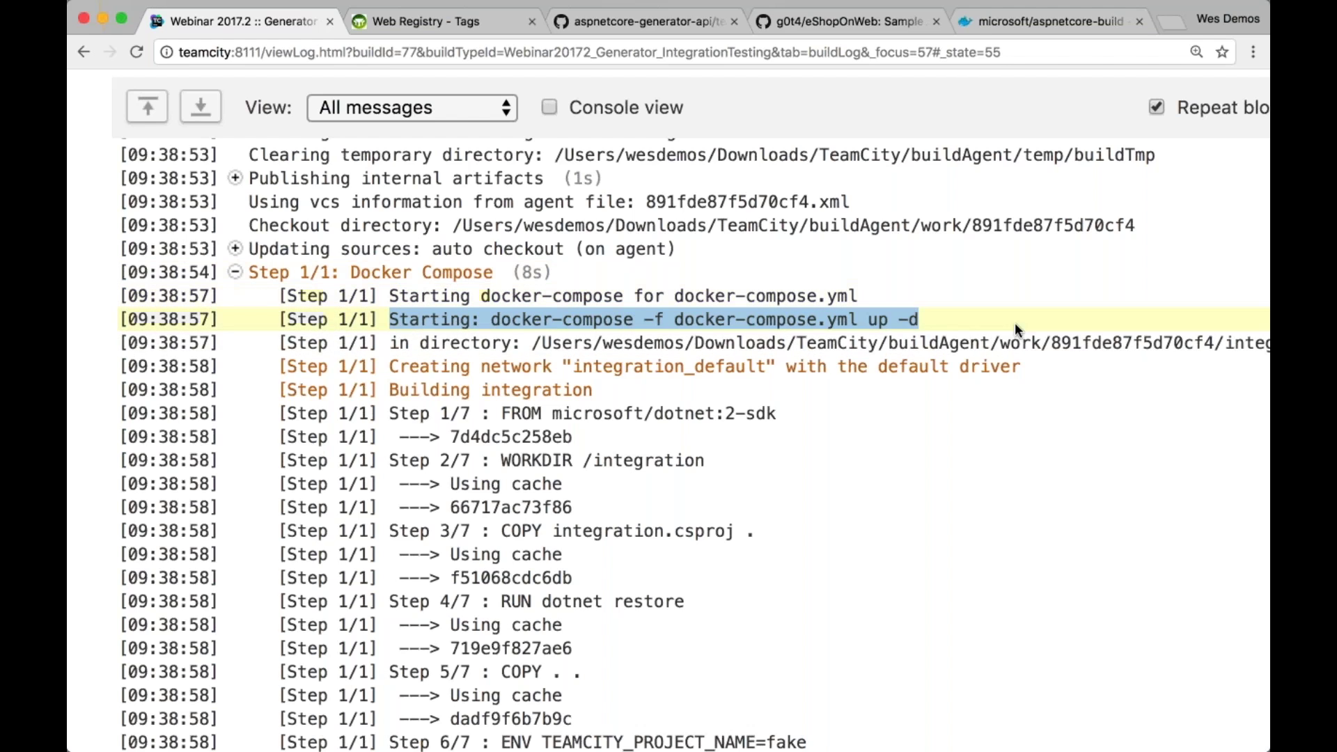
{"action": "scroll", "coordinate": [957, 369], "scroll_direction": "down", "scroll_amount": 1}
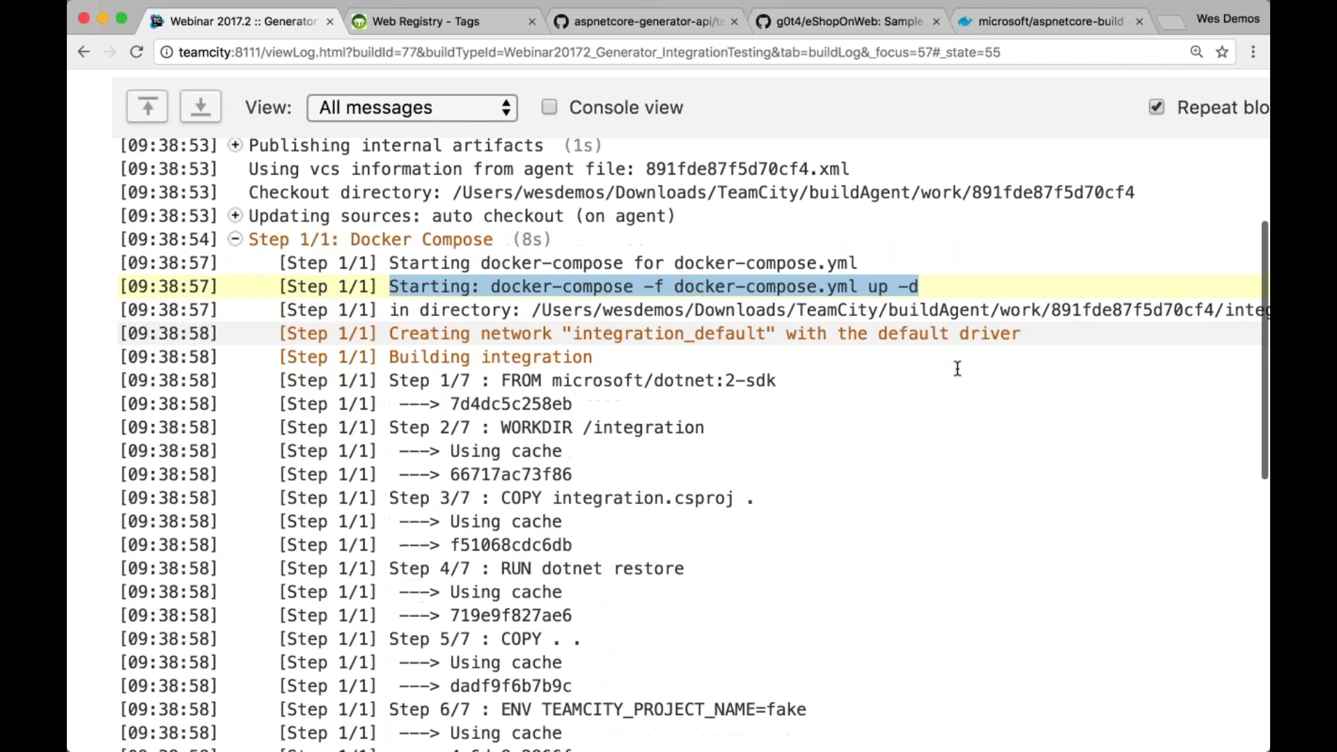
{"action": "scroll", "coordinate": [933, 356], "scroll_direction": "down", "scroll_amount": 2}
{"action": "scroll", "coordinate": [909, 345], "scroll_direction": "down", "scroll_amount": 1}
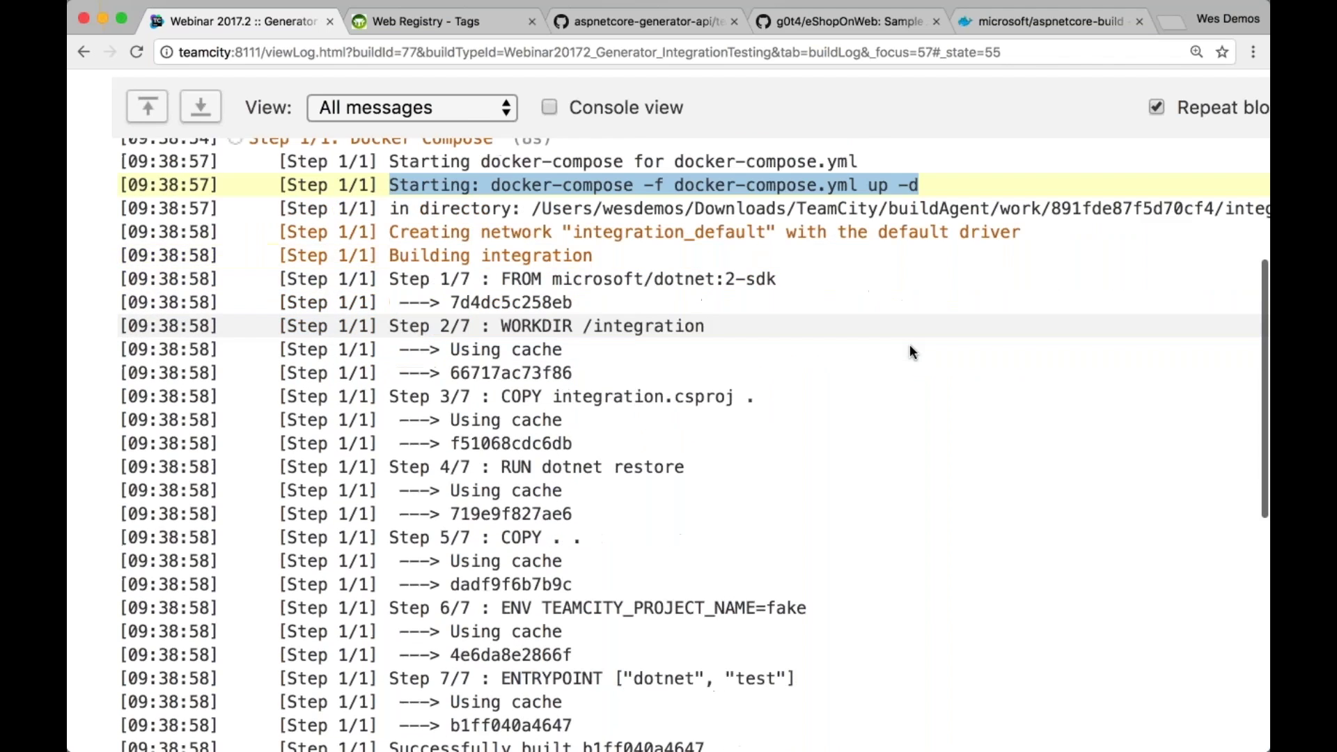
{"action": "triple_click", "coordinate": [914, 178]}
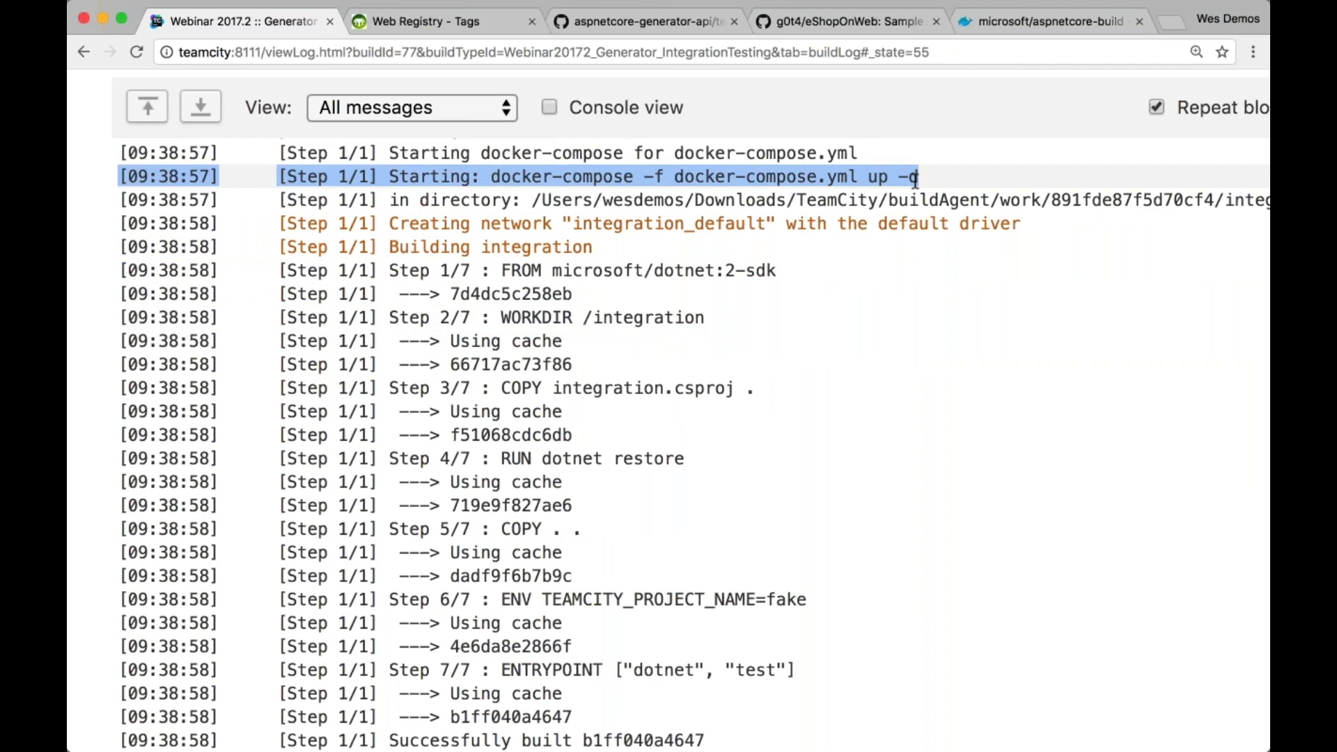
{"action": "scroll", "coordinate": [915, 177], "scroll_direction": "down", "scroll_amount": 5}
{"action": "scroll", "coordinate": [914, 174], "scroll_direction": "down", "scroll_amount": 4}
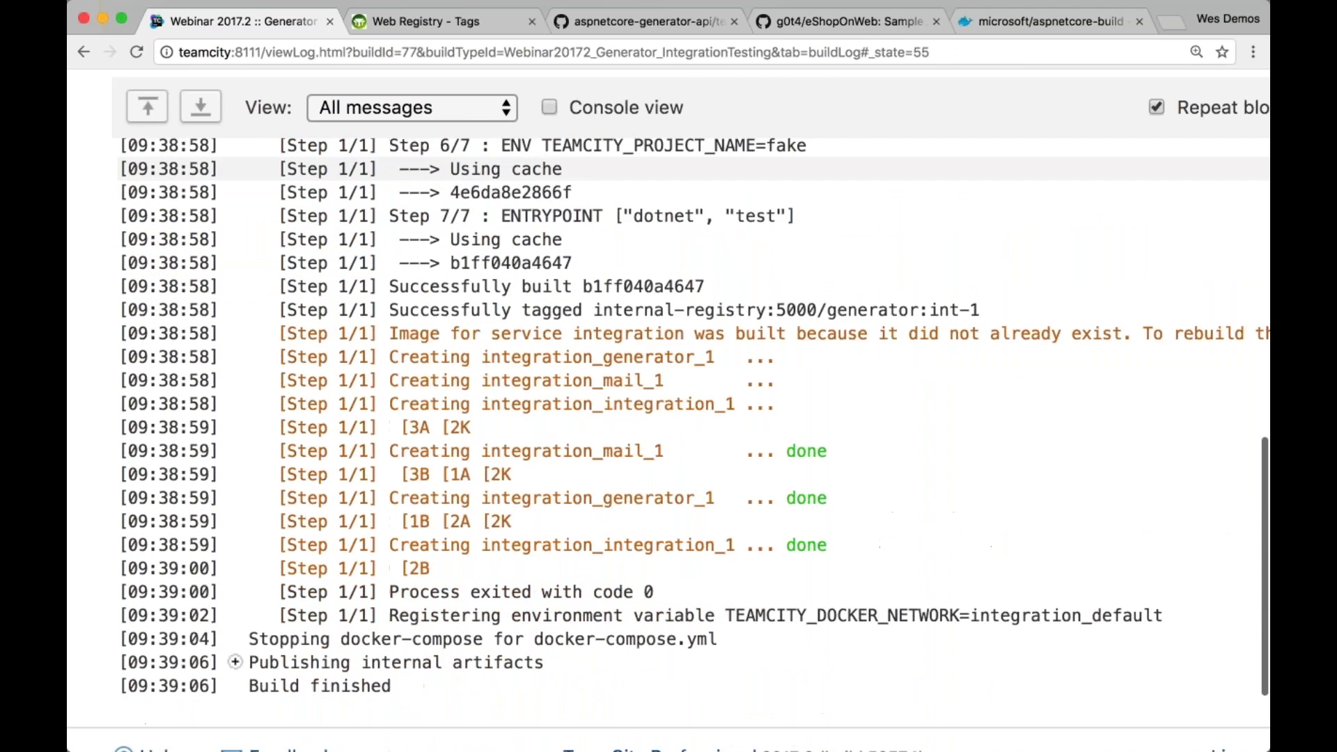
{"action": "scroll", "coordinate": [914, 174], "scroll_direction": "down", "scroll_amount": 1}
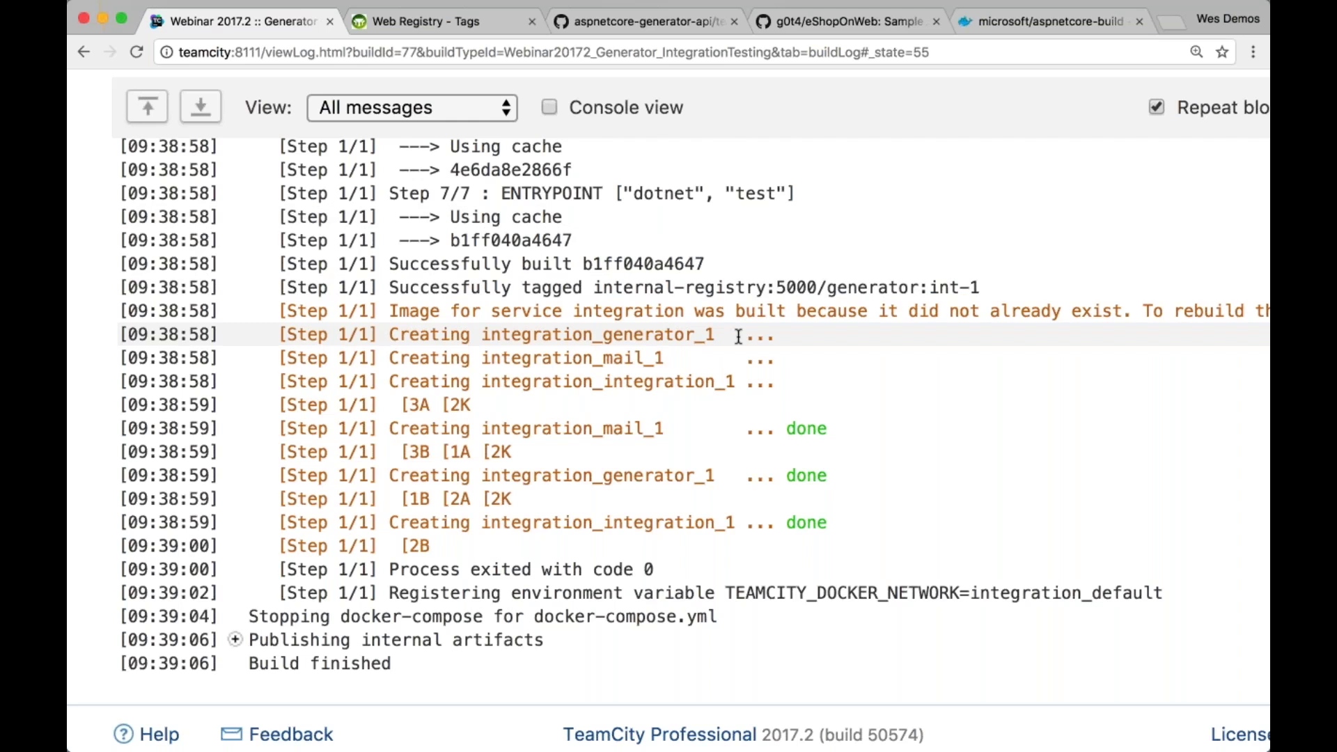
{"action": "scroll", "coordinate": [738, 336], "scroll_direction": "up", "scroll_amount": 7}
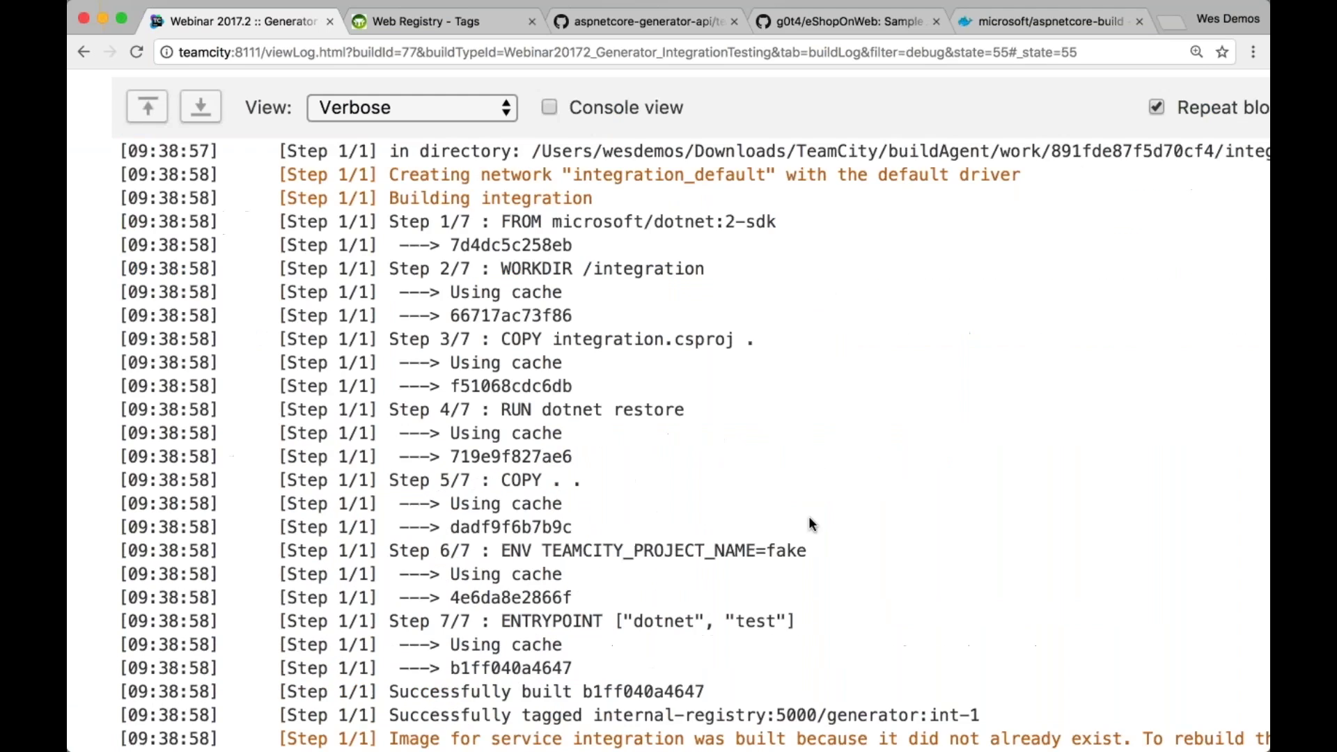
Highlight the docker-compose stop line in the log and restore normal page size
{"action": "scroll", "coordinate": [808, 516], "scroll_direction": "down", "scroll_amount": 10}
{"action": "left_click_drag", "start_coordinate": [440, 390], "coordinate": [1187, 413]}
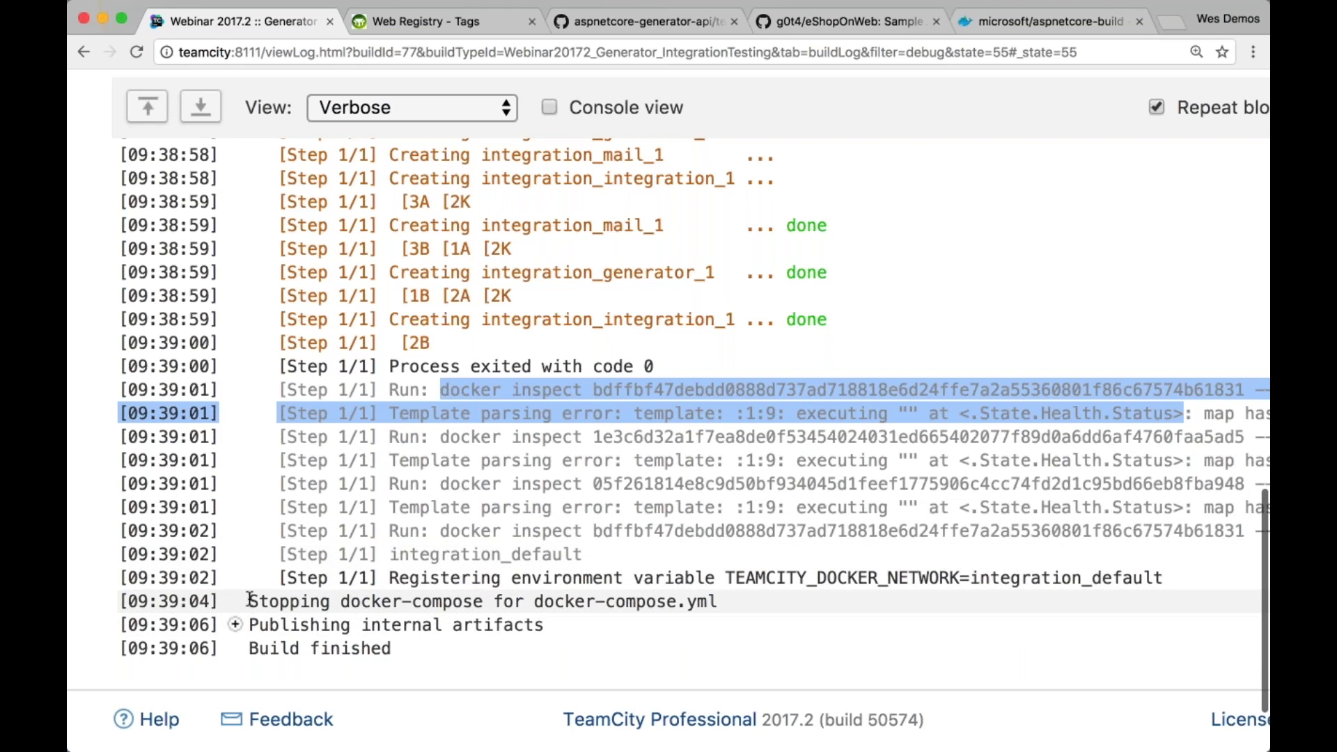
{"action": "left_click_drag", "start_coordinate": [249, 601], "coordinate": [732, 600]}
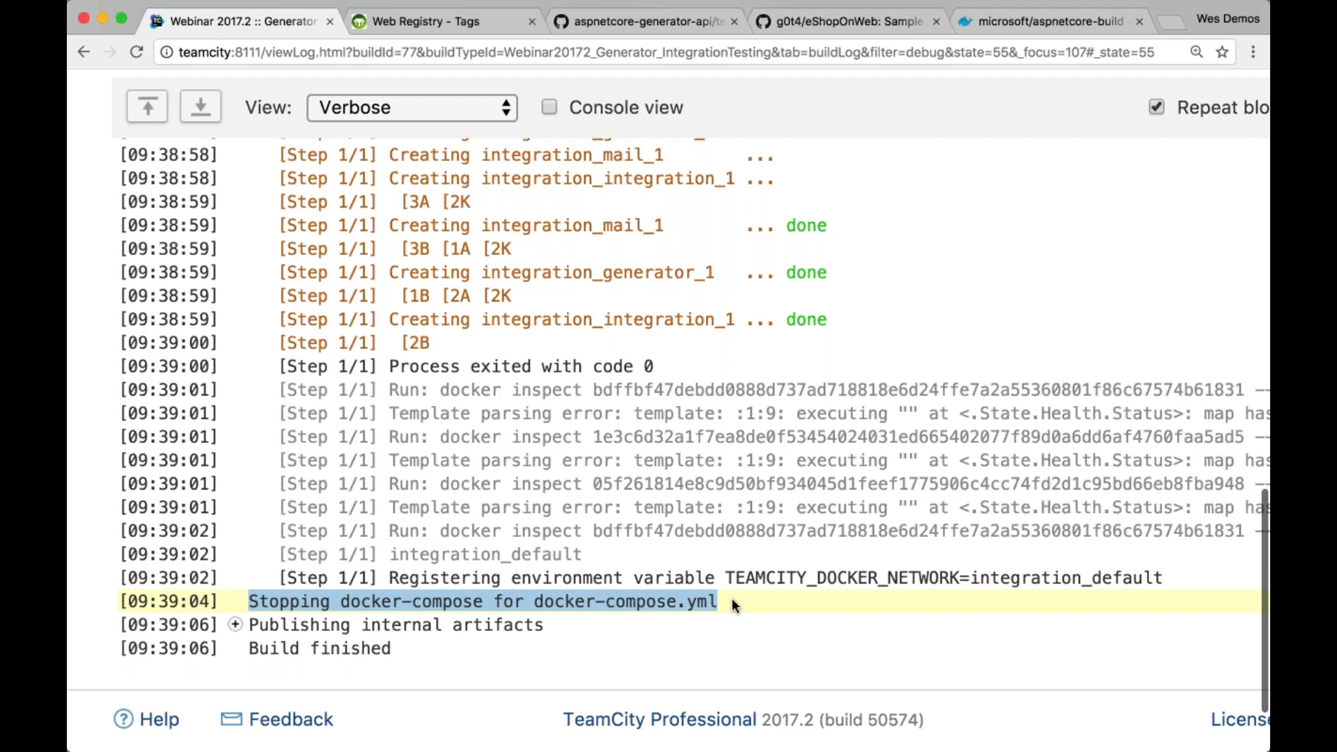
{"action": "scroll", "coordinate": [733, 599], "scroll_direction": "up", "scroll_amount": 10}
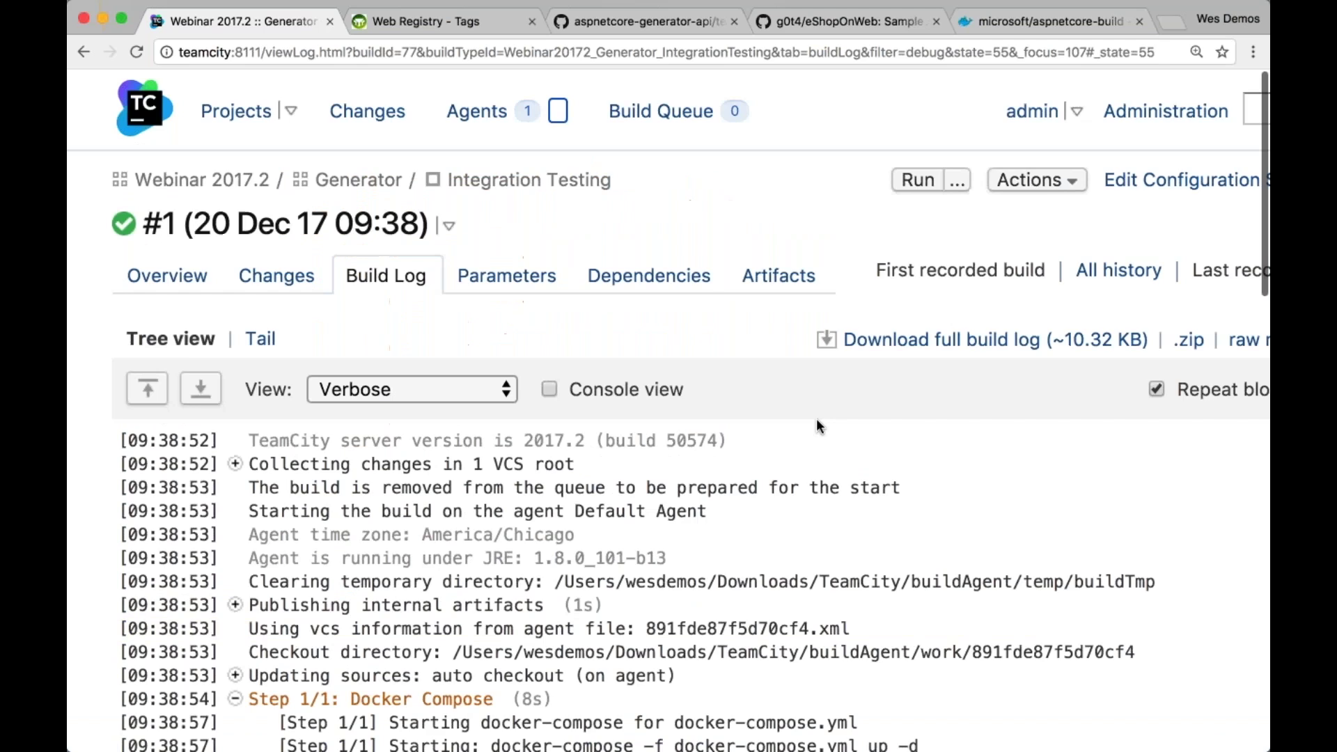
{"action": "key", "text": "super+0"}
{"action": "left_click", "coordinate": [181, 479]}
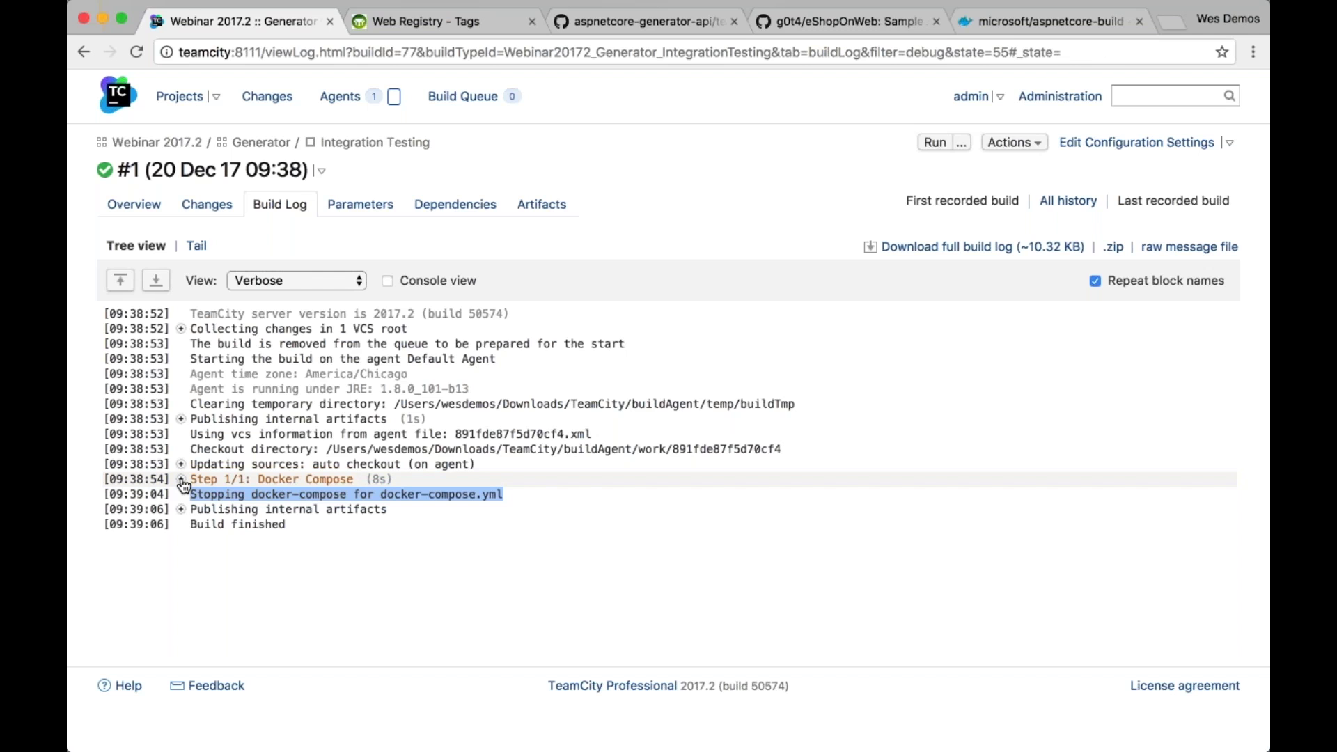
{"action": "left_click", "coordinate": [181, 479]}
Open the Docker Compose build step's settings, then go to the integration service in VS Code
{"action": "left_click", "coordinate": [1136, 142]}
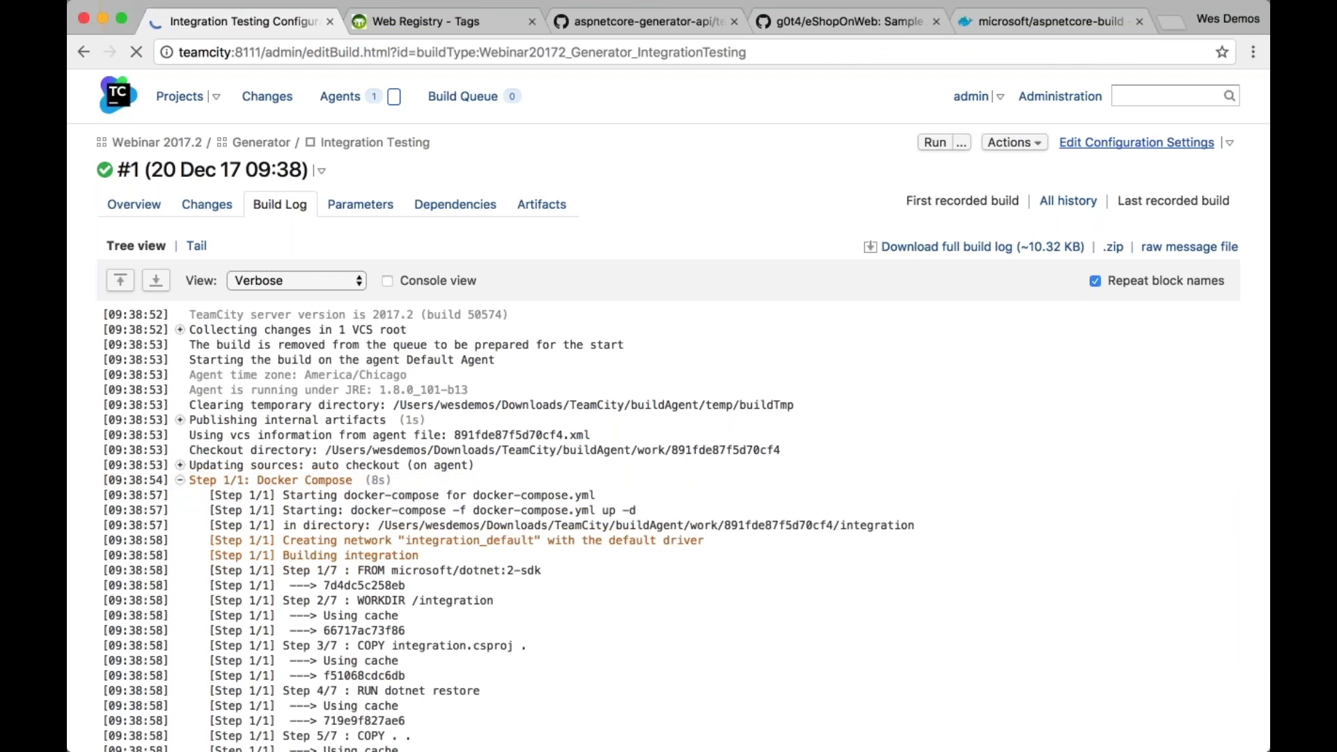
{"action": "left_click", "coordinate": [190, 274]}
{"action": "left_click", "coordinate": [469, 381]}
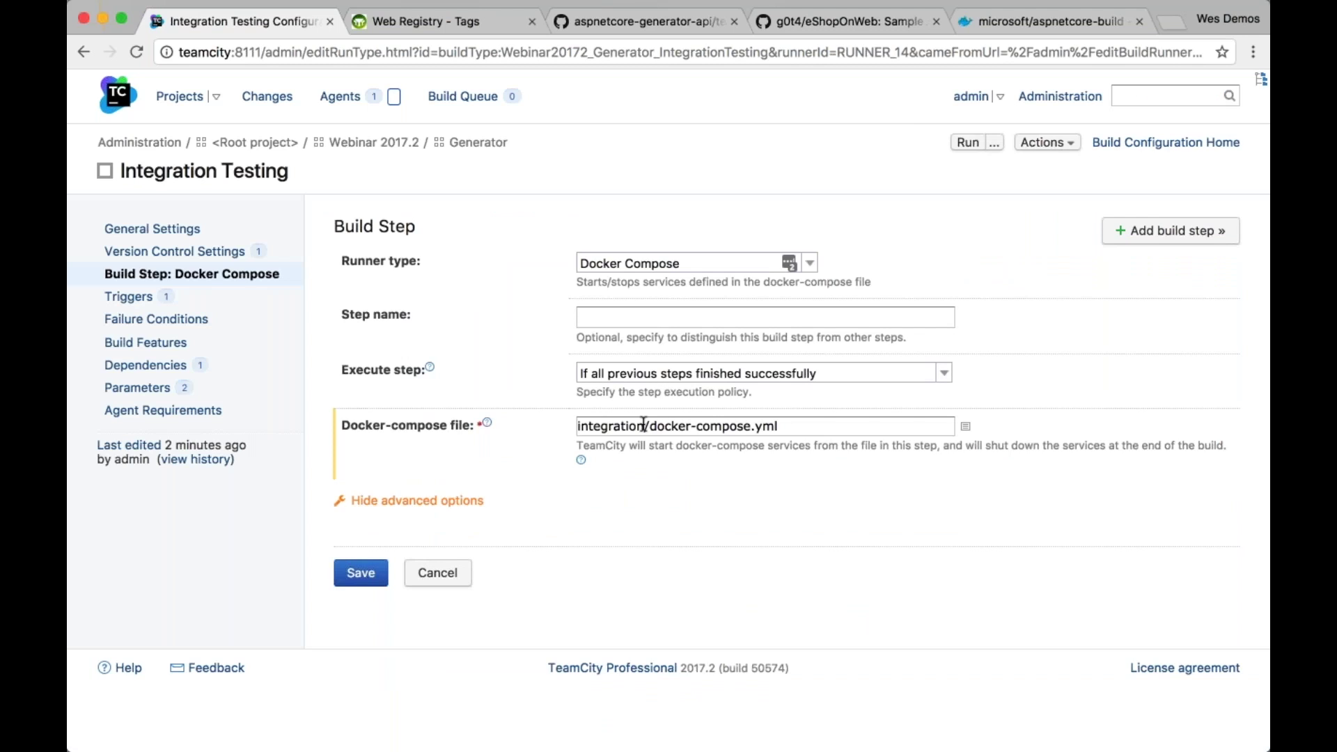
{"action": "key", "text": "super+Tab"}
{"action": "left_click", "coordinate": [281, 443]}
Highlight the integration, generator and mail service blocks in docker-compose.yml, then return to the browser
{"action": "left_click_drag", "start_coordinate": [281, 443], "coordinate": [652, 584]}
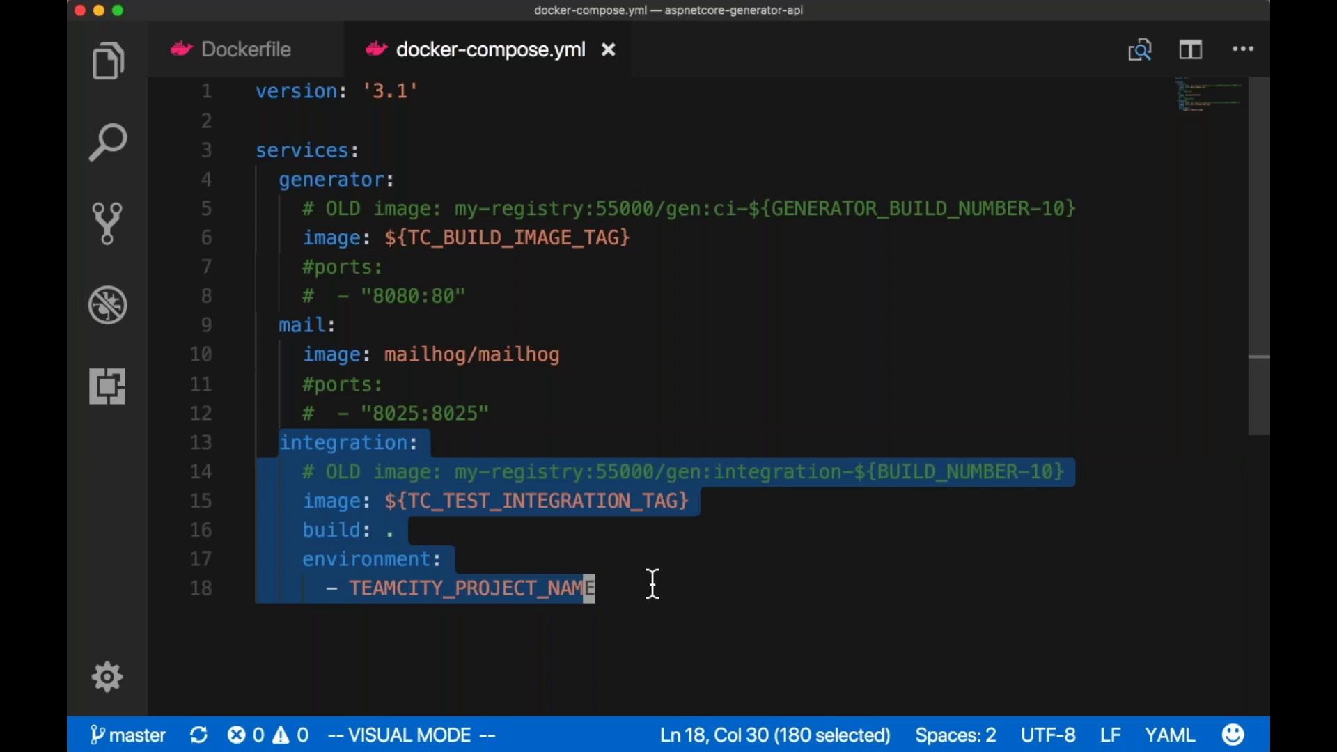
{"action": "left_click", "coordinate": [572, 402]}
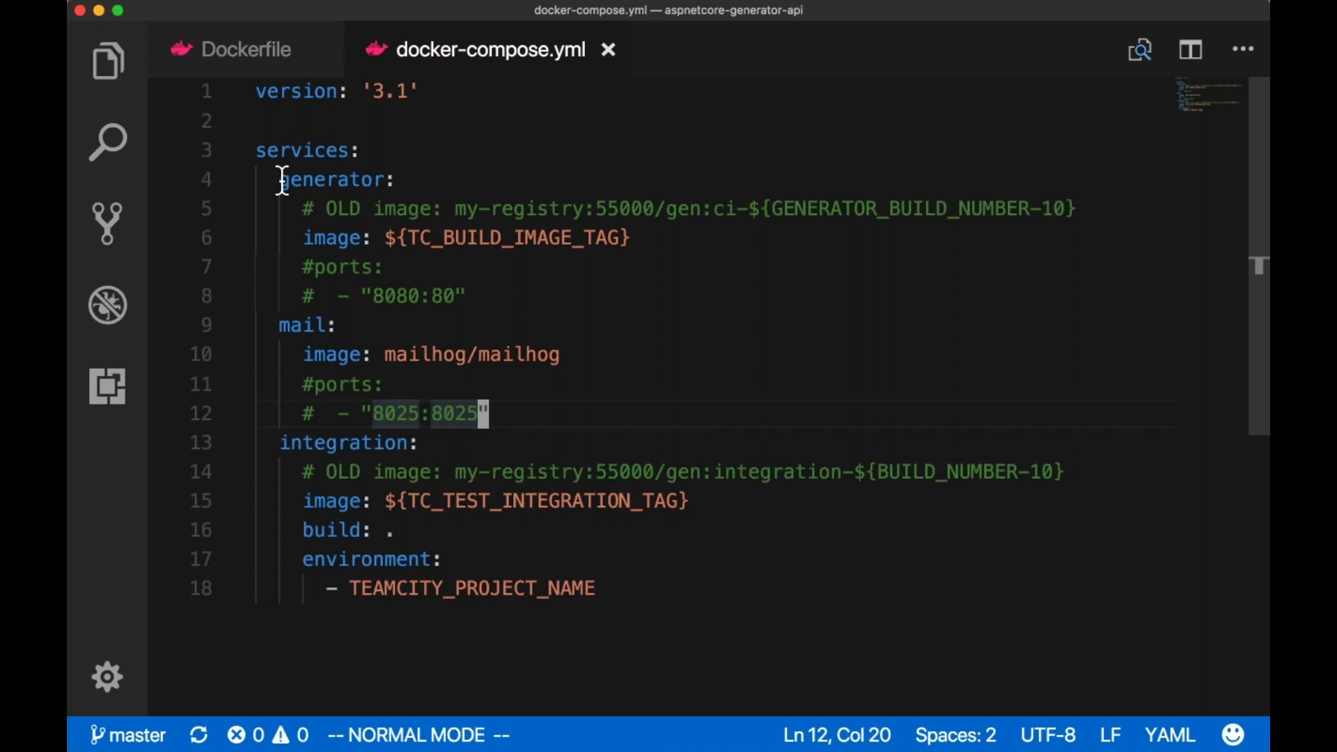
{"action": "left_click_drag", "start_coordinate": [256, 150], "coordinate": [511, 411]}
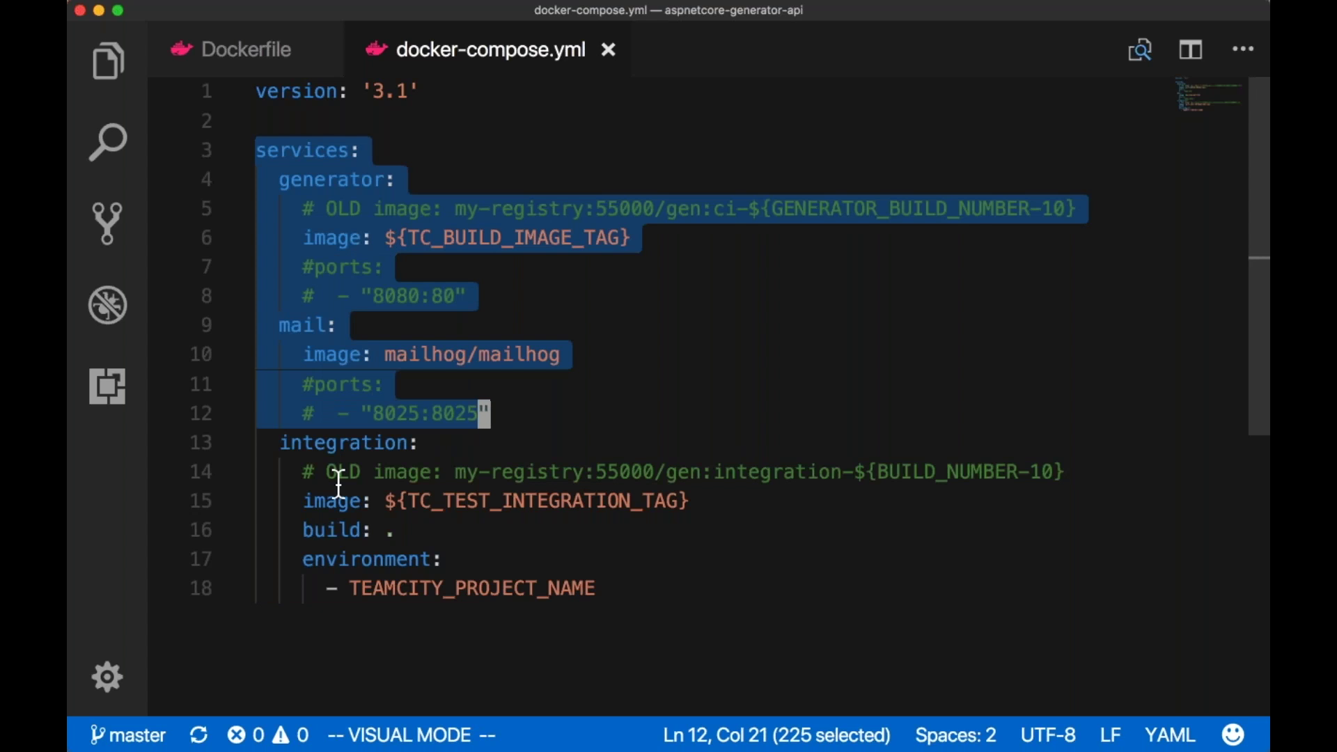
{"action": "left_click", "coordinate": [270, 442]}
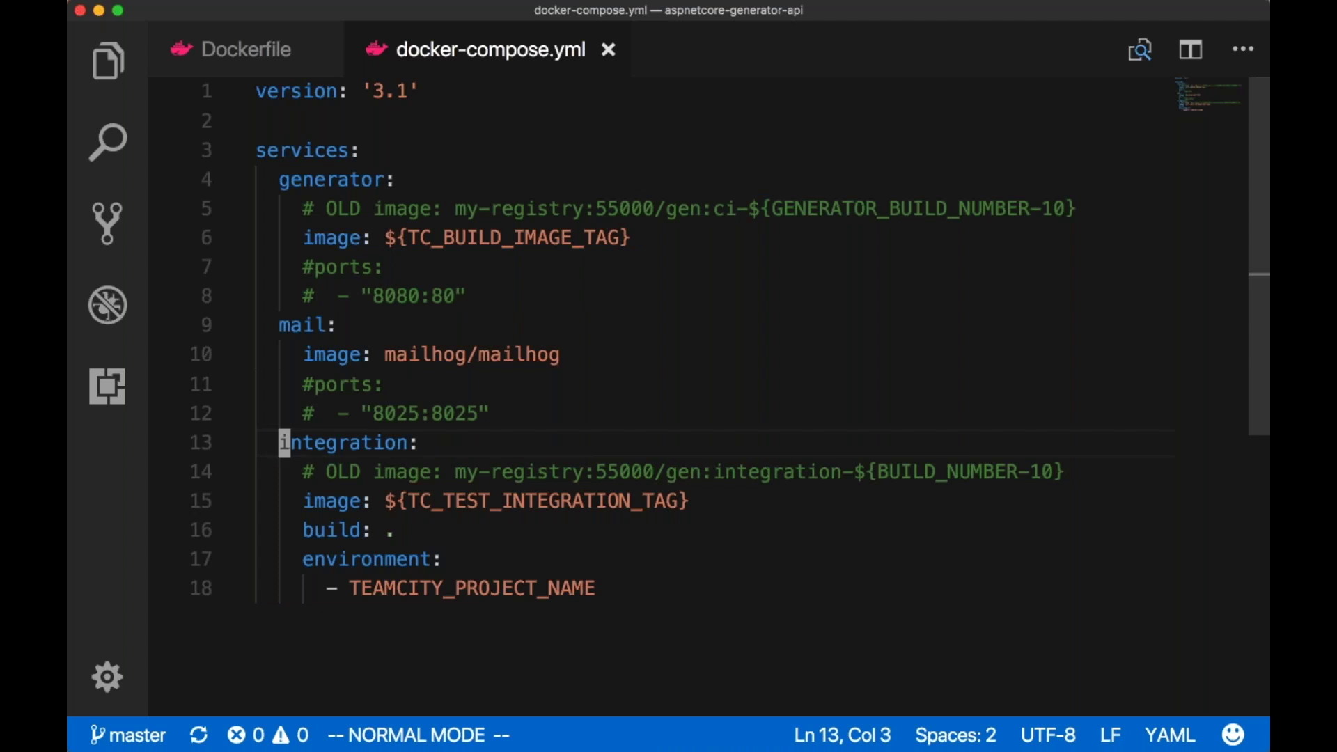
{"action": "key", "text": "v"}
{"action": "key", "text": "shift+g"}
{"action": "key", "text": "shift+4"}
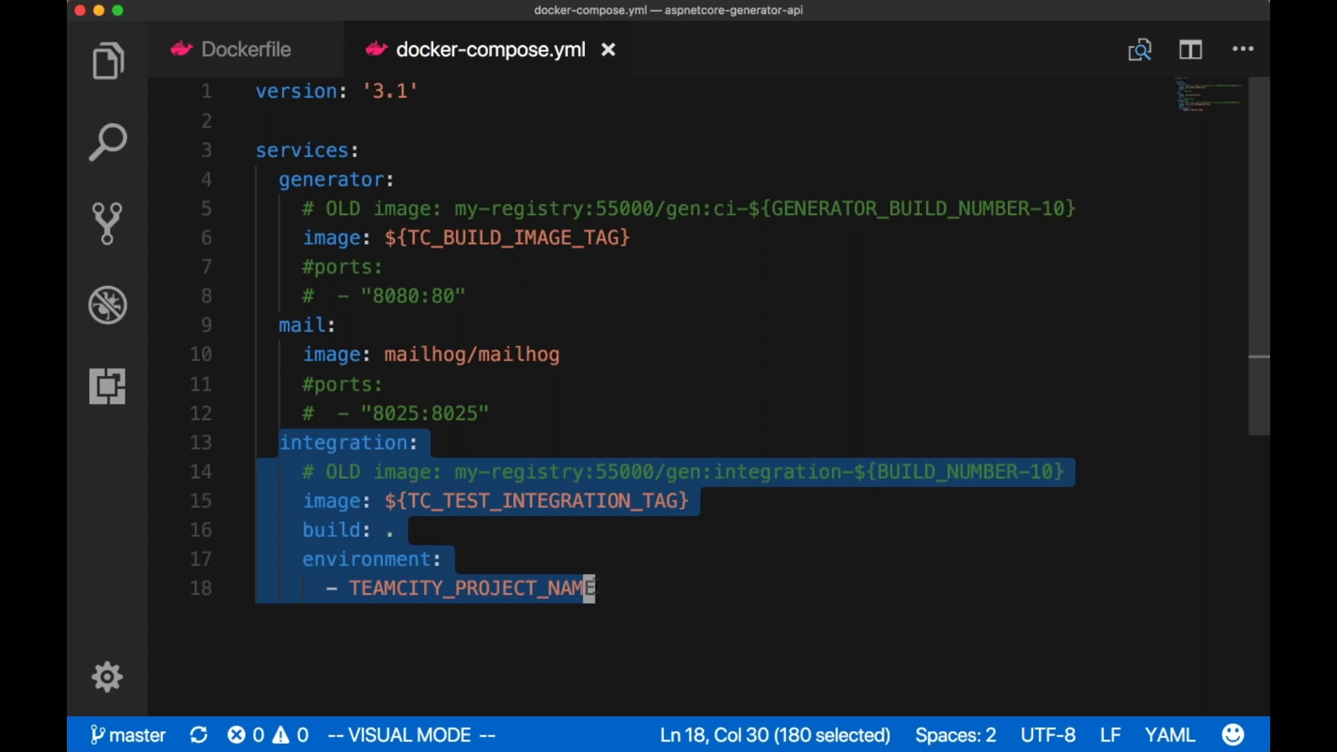
{"action": "key", "text": "super+Tab"}
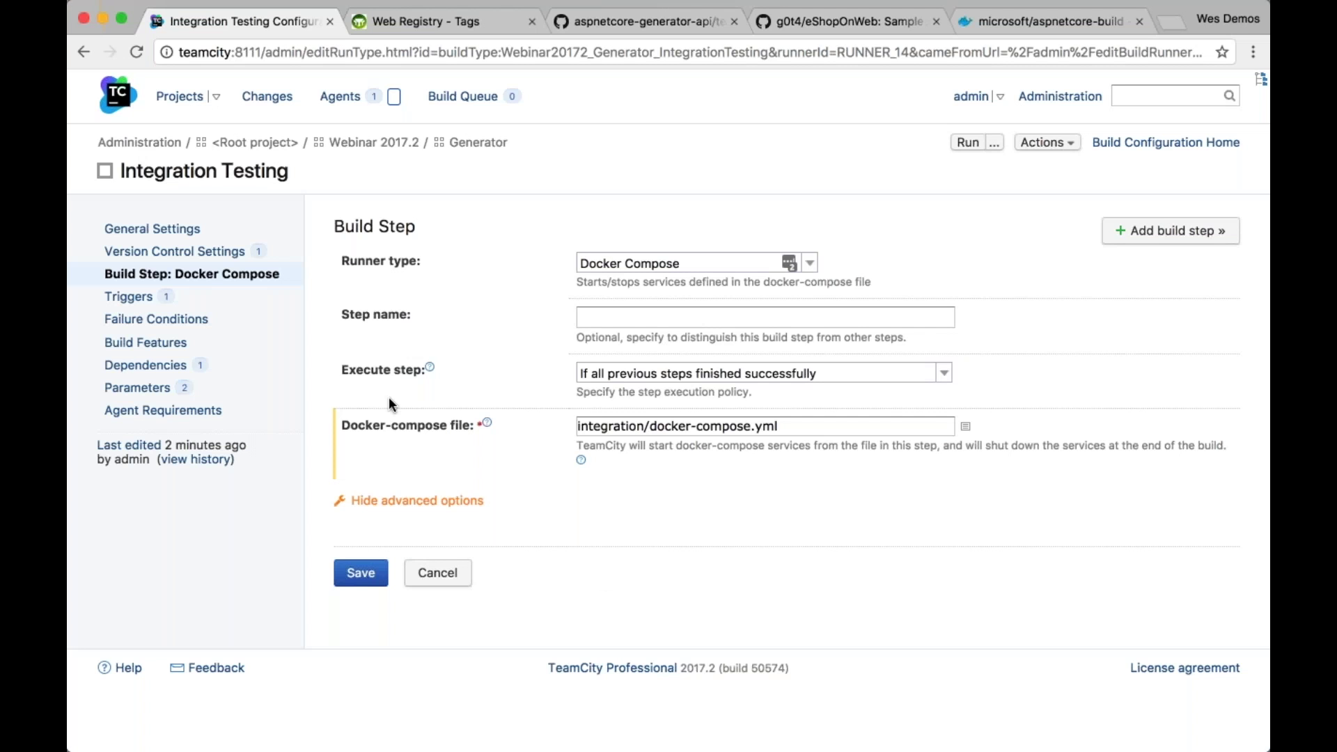
Add a Command Line step running 'docker wait integration_integration_1' and 'docker logs integration_integration_1'
{"action": "left_click", "coordinate": [177, 276]}
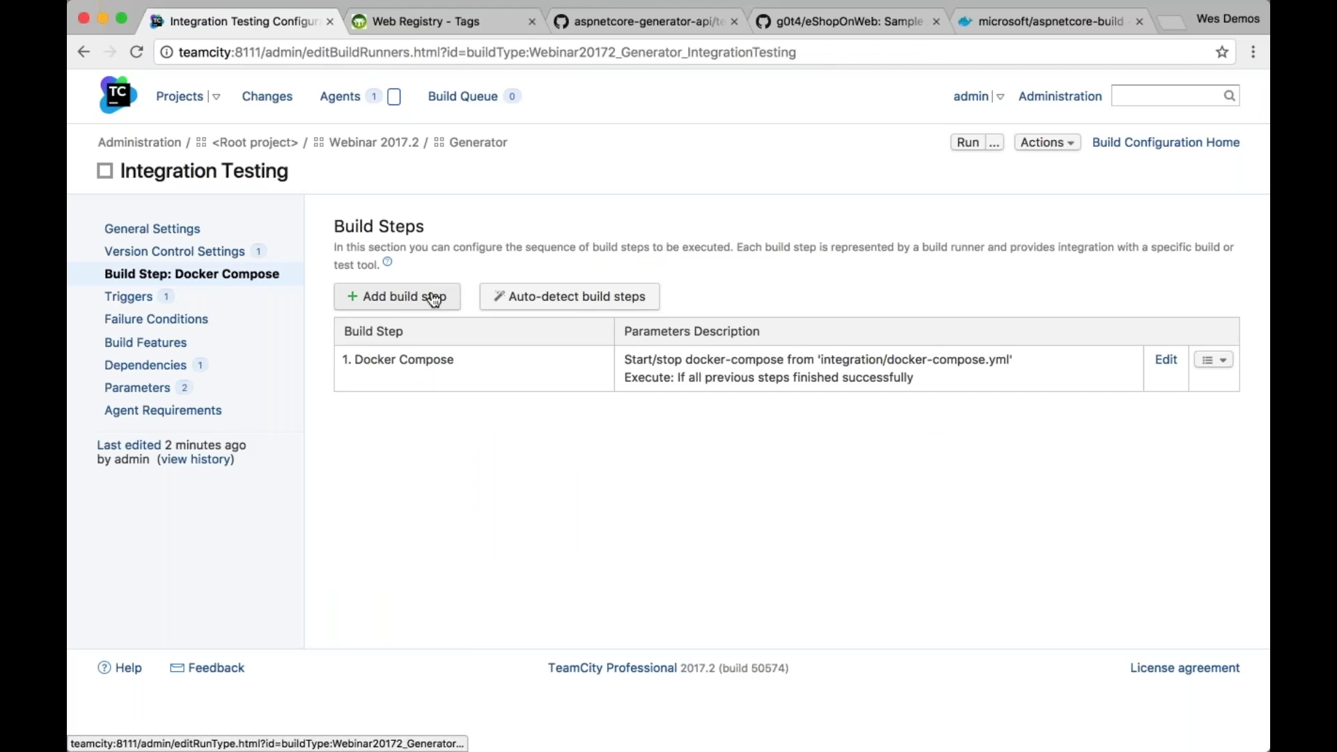
{"action": "left_click", "coordinate": [434, 297]}
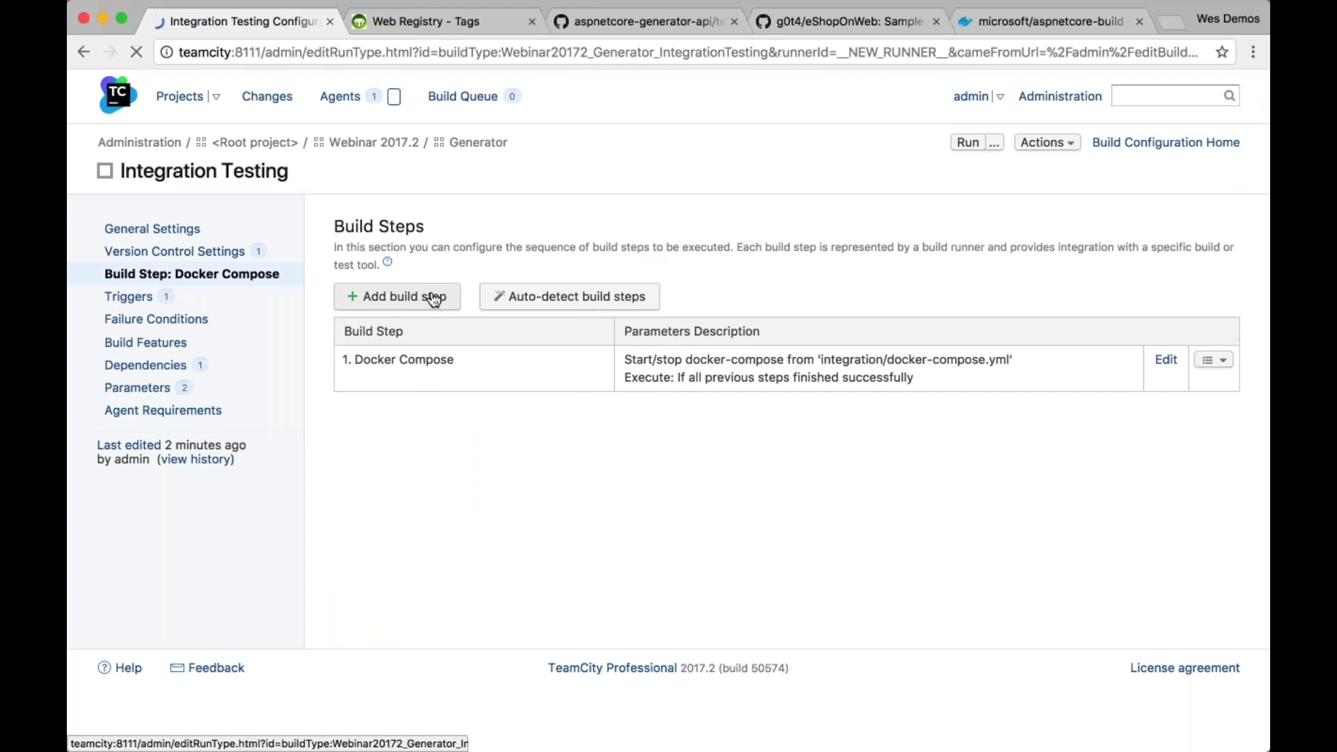
{"action": "left_click", "coordinate": [630, 347]}
{"action": "left_click", "coordinate": [579, 528]}
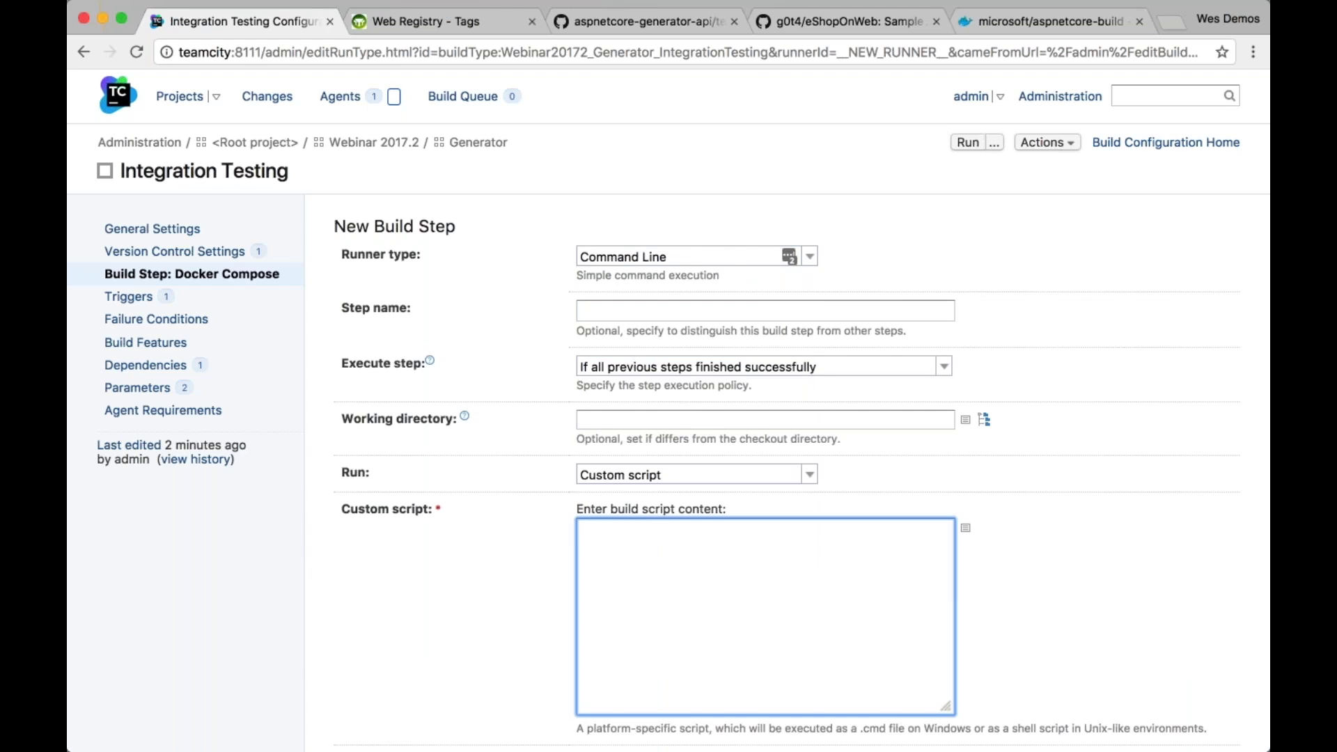
{"action": "type", "text": "docker wait inte"}
{"action": "type", "text": "gration_i"}
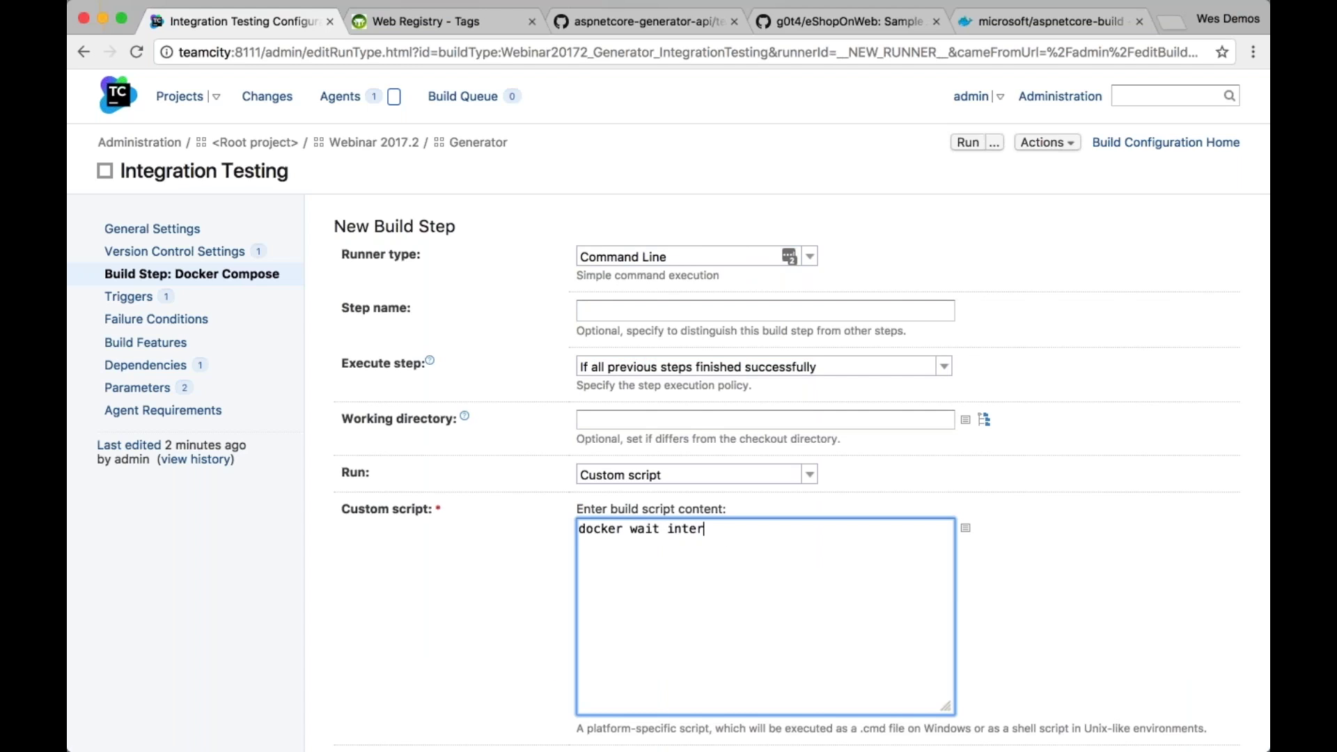
{"action": "type", "text": "ntegration_1"}
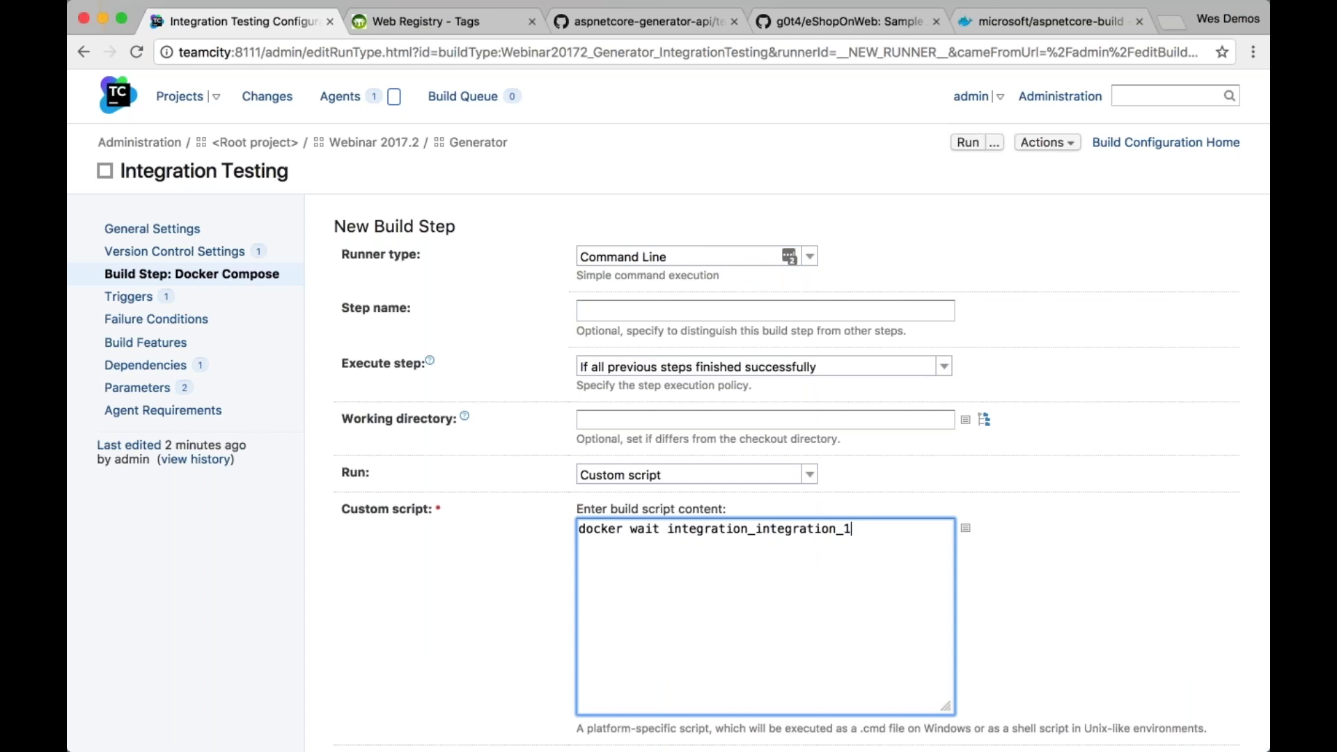
{"action": "key", "text": "Return"}
{"action": "type", "text": "docker logs integr"}
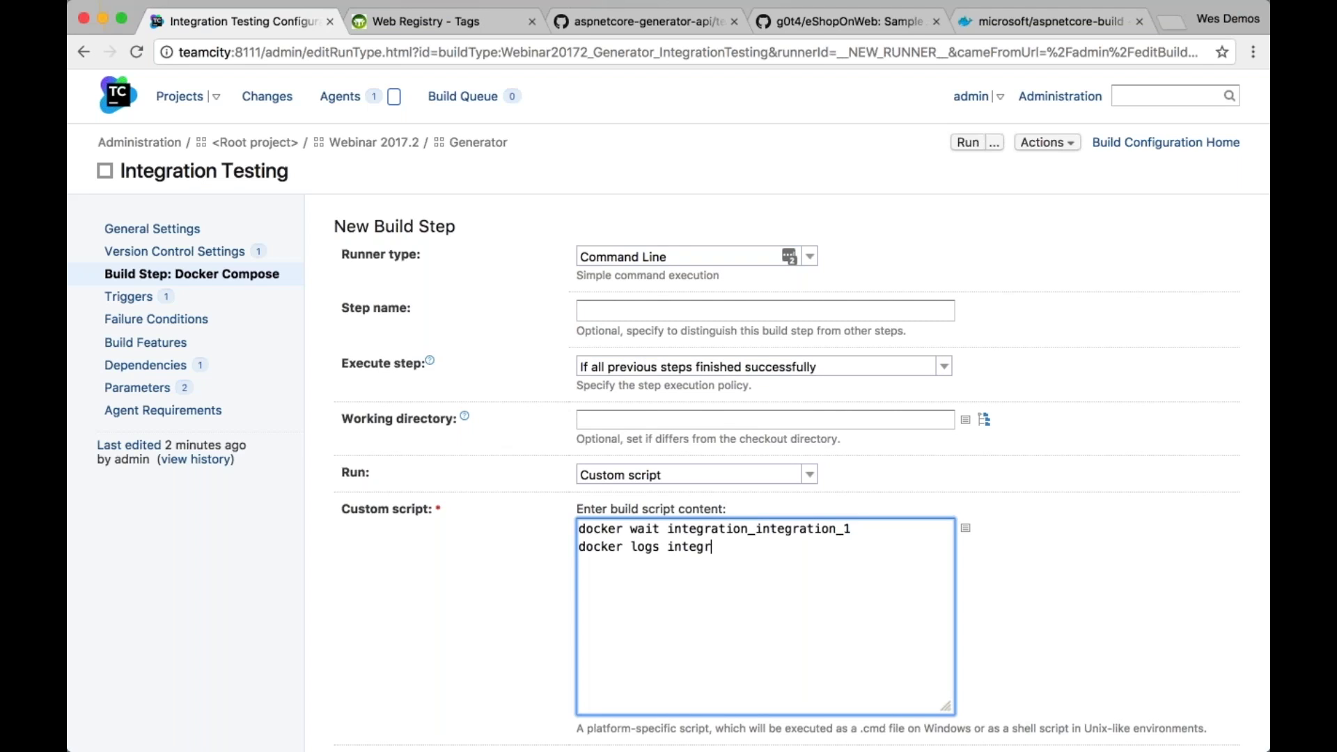
{"action": "type", "text": "ation_integration_1"}
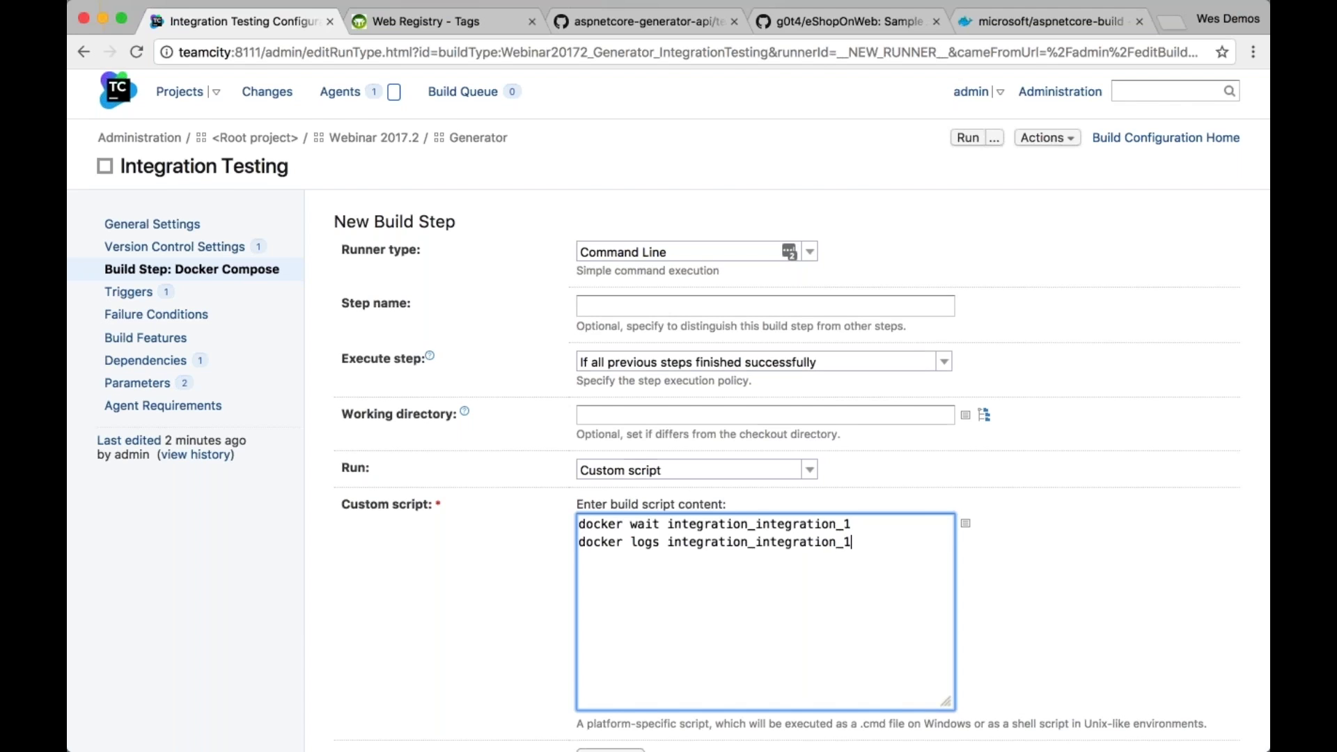
{"action": "scroll", "coordinate": [662, 571], "scroll_direction": "down", "scroll_amount": 5}
{"action": "left_click", "coordinate": [361, 596]}
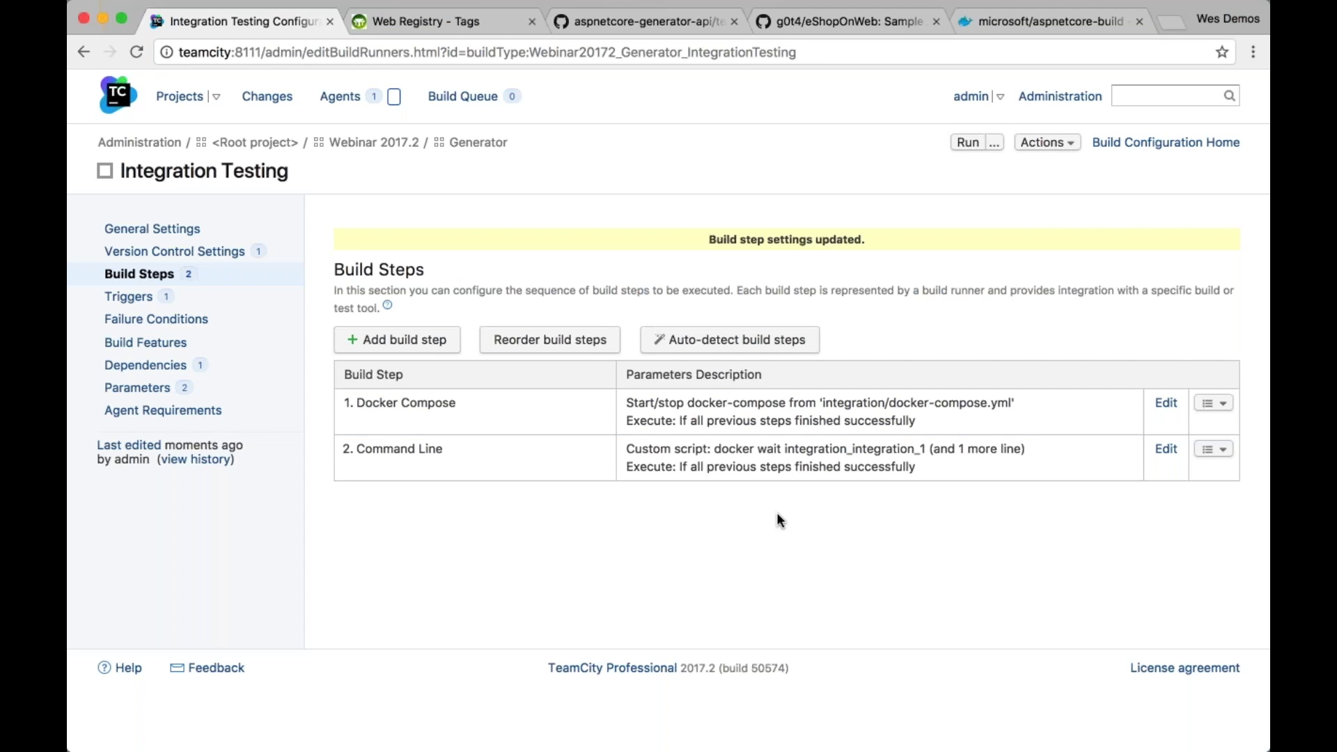
Rename step 2 to 'Integration Tests' and go back to the Integration Testing overview
{"action": "left_click", "coordinate": [561, 465]}
{"action": "type", "text": "Integration Tests"}
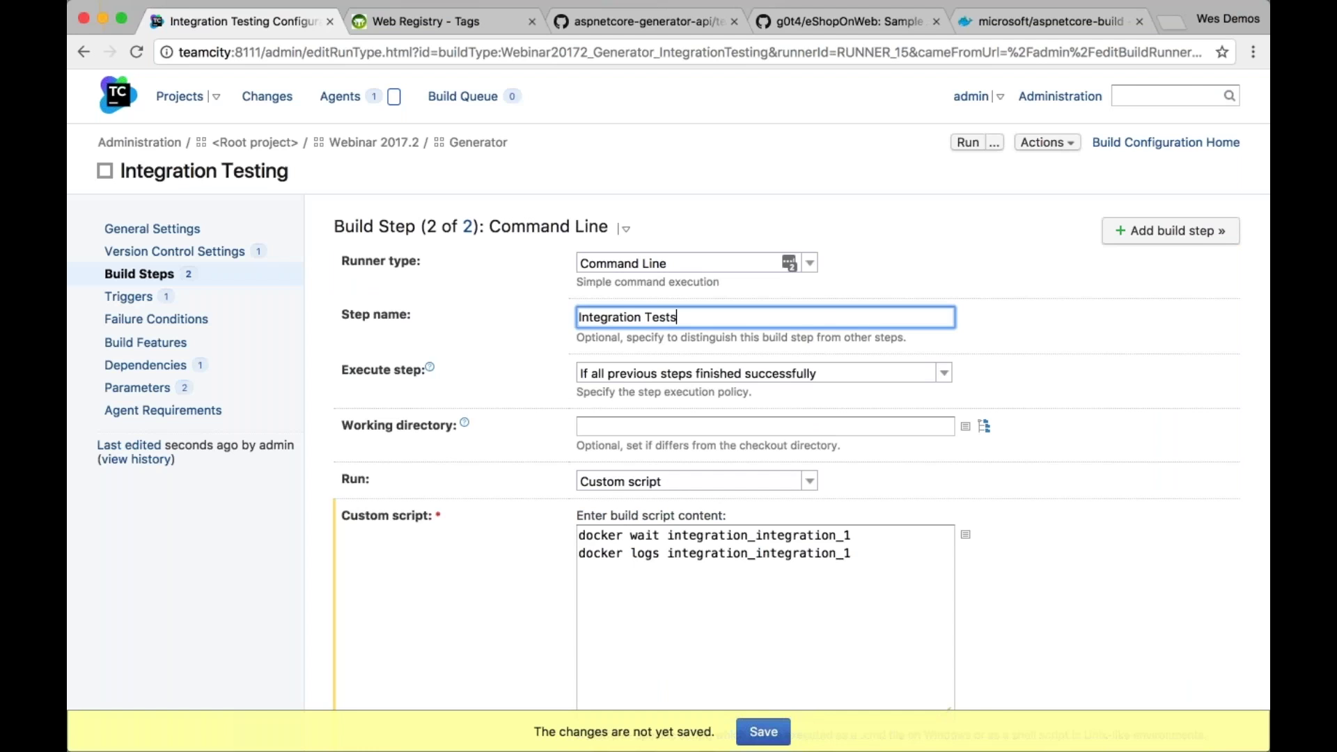
{"action": "key", "text": "Return"}
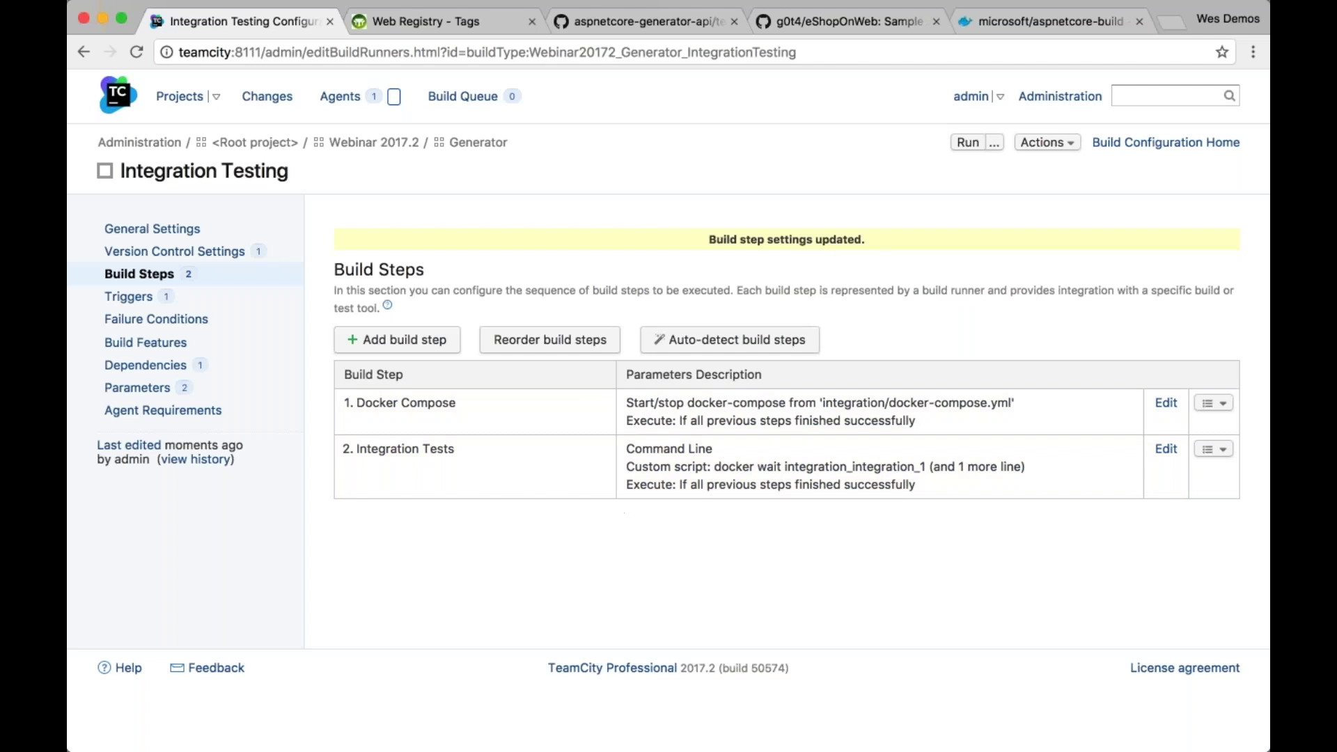
{"action": "left_click", "coordinate": [1111, 143]}
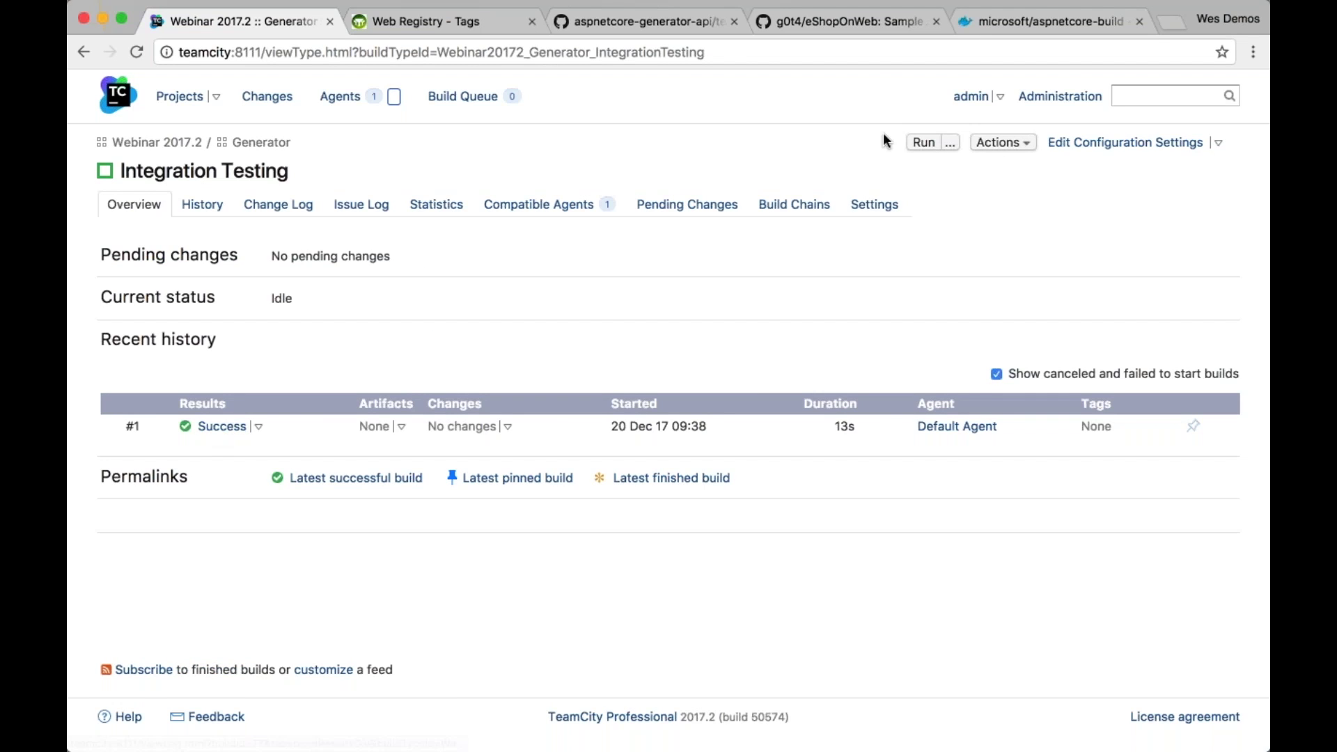
Run Integration Testing build #2, which passes 1 test, then switch to the terminal
{"action": "left_click", "coordinate": [923, 142]}
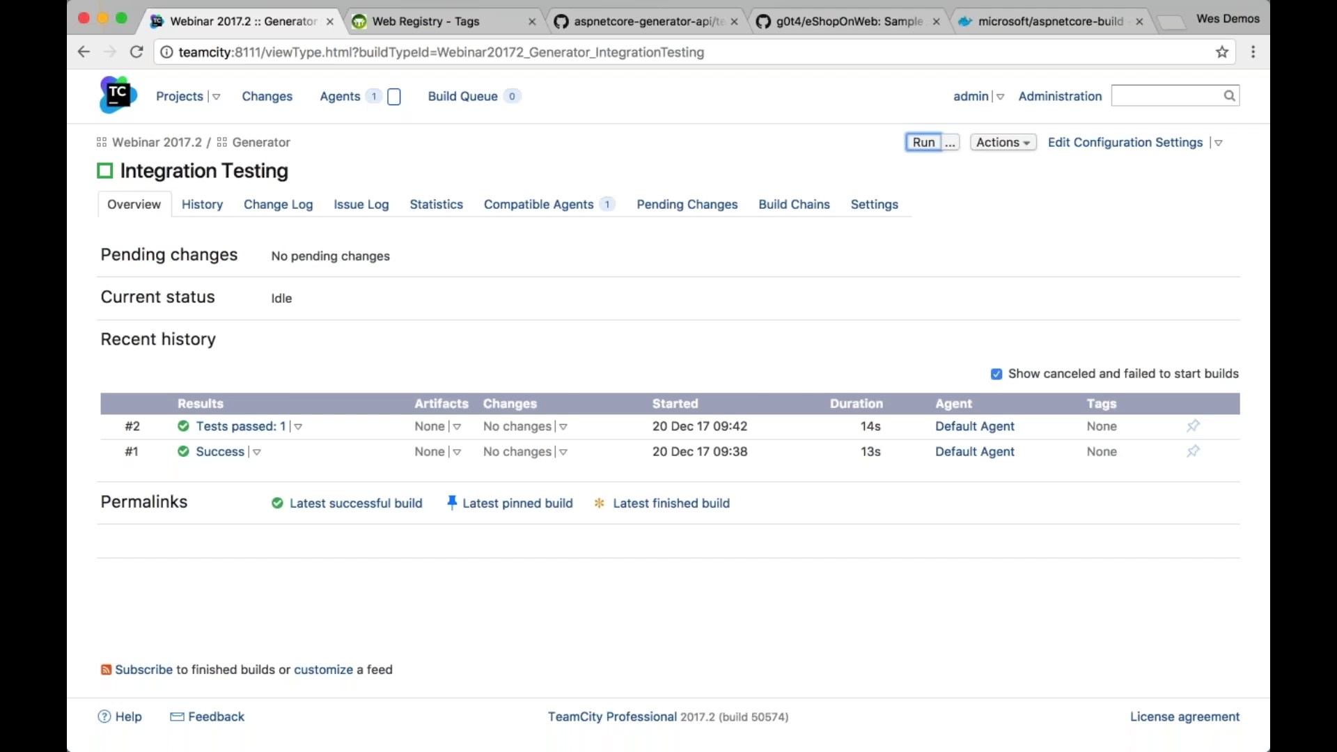
{"action": "key", "text": "super+Tab"}
{"action": "key", "text": "super+Tab"}
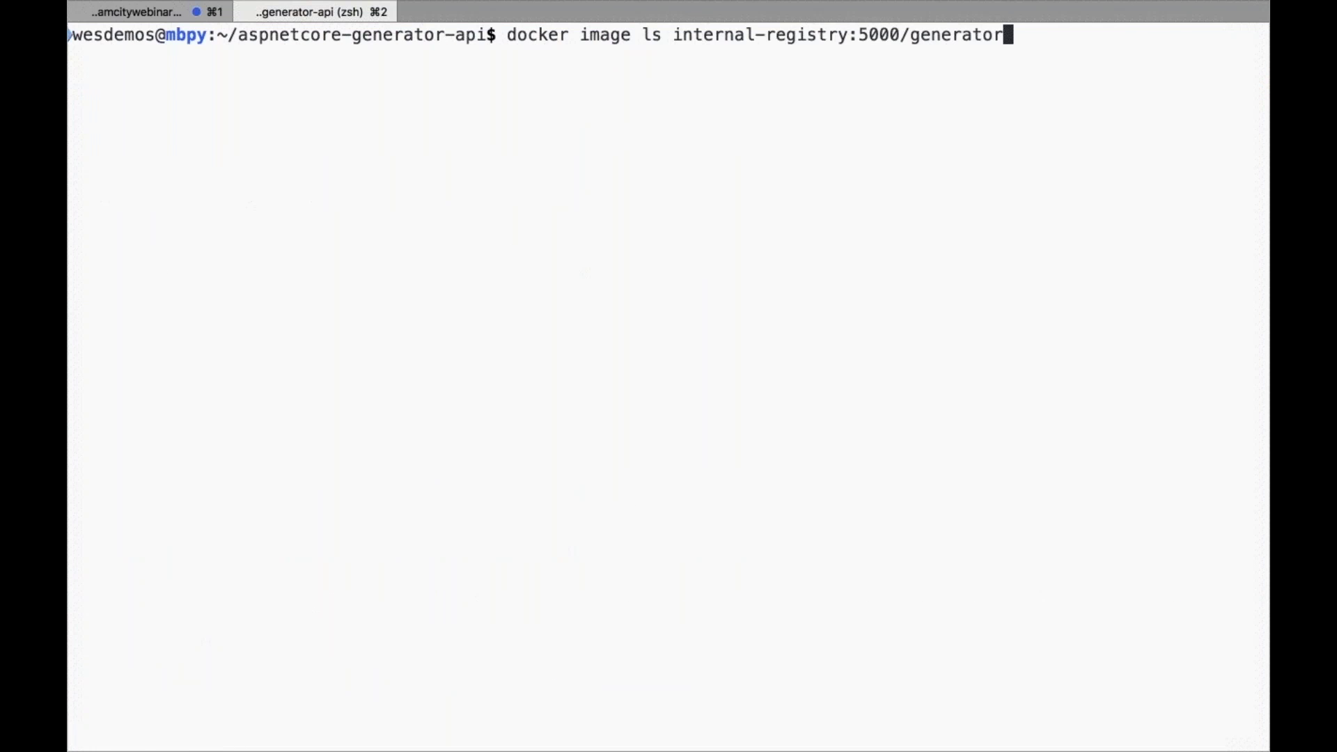
List internal-registry:5000/generator images, showing the int-1 and int-2 tags, and select an image ID
{"action": "key", "text": "Return"}
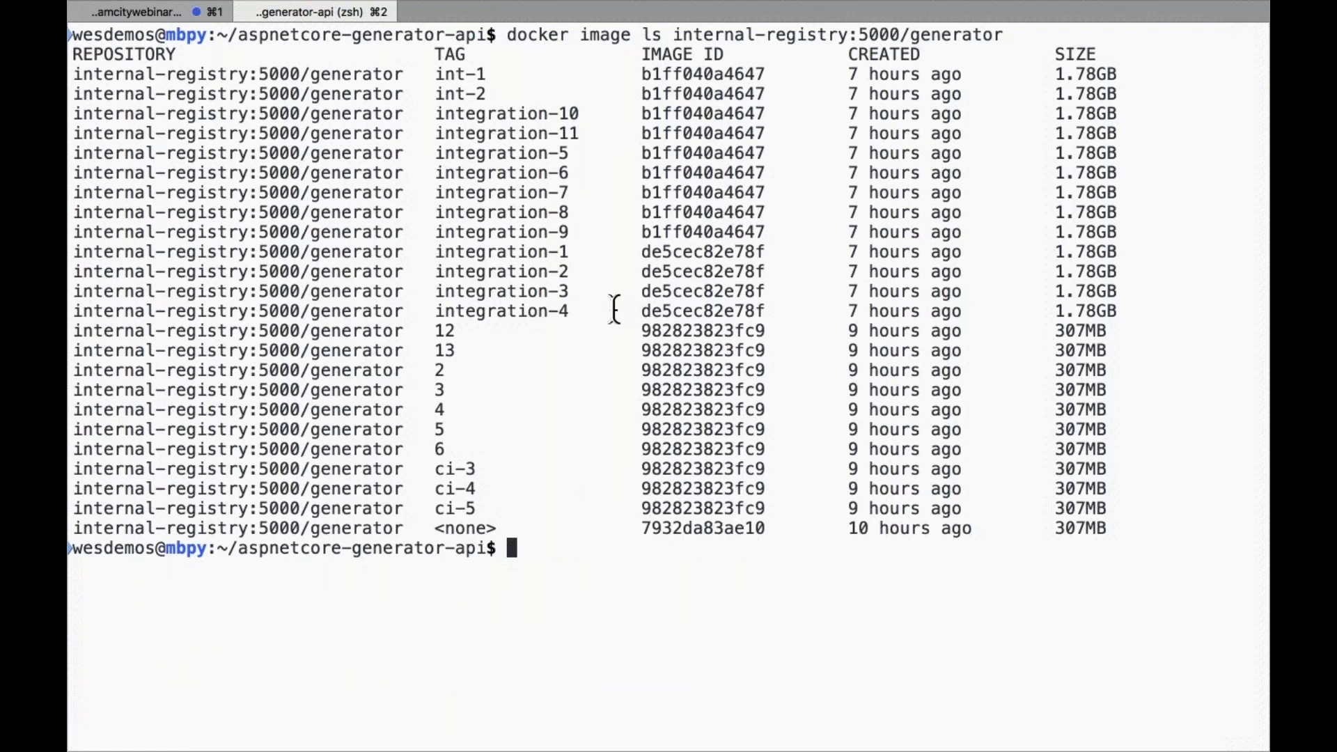
{"action": "double_click", "coordinate": [702, 330]}
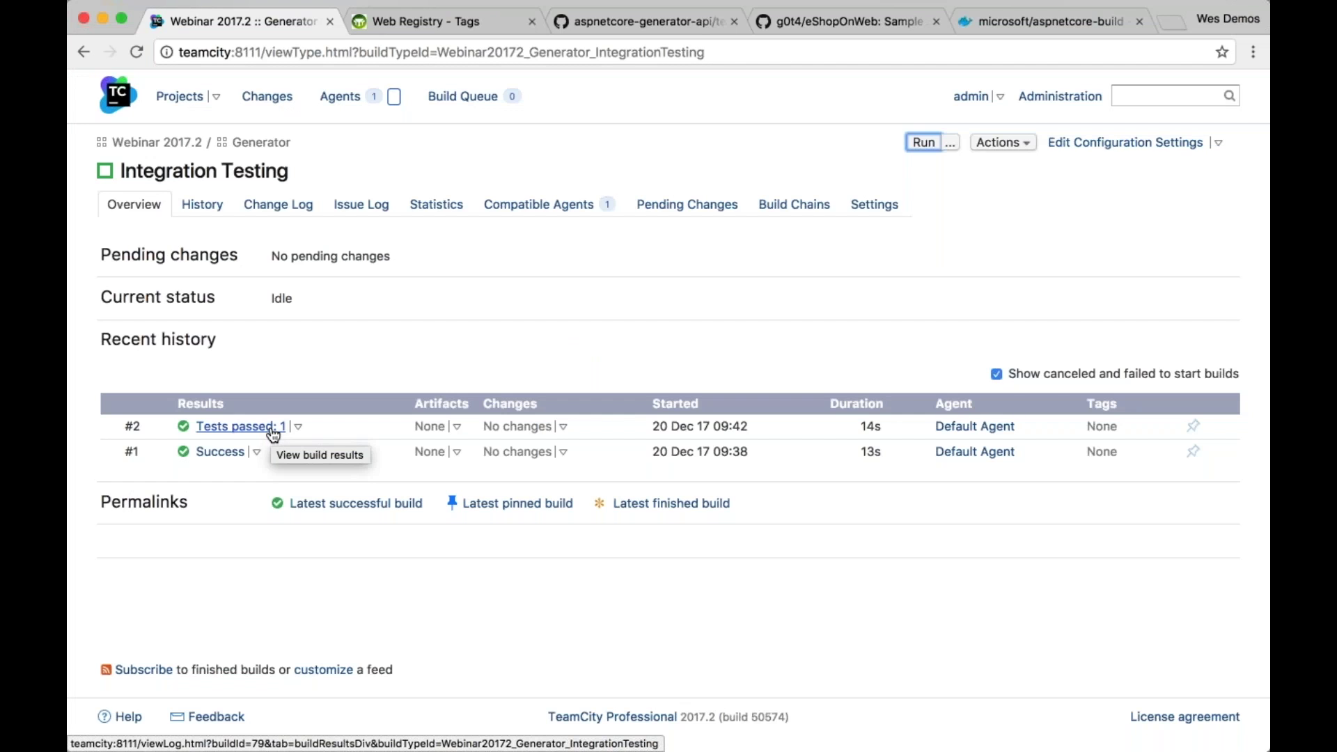
Open build #2's log, expand the Docker Compose step and highlight the Integration Tests step
{"action": "left_click", "coordinate": [272, 429]}
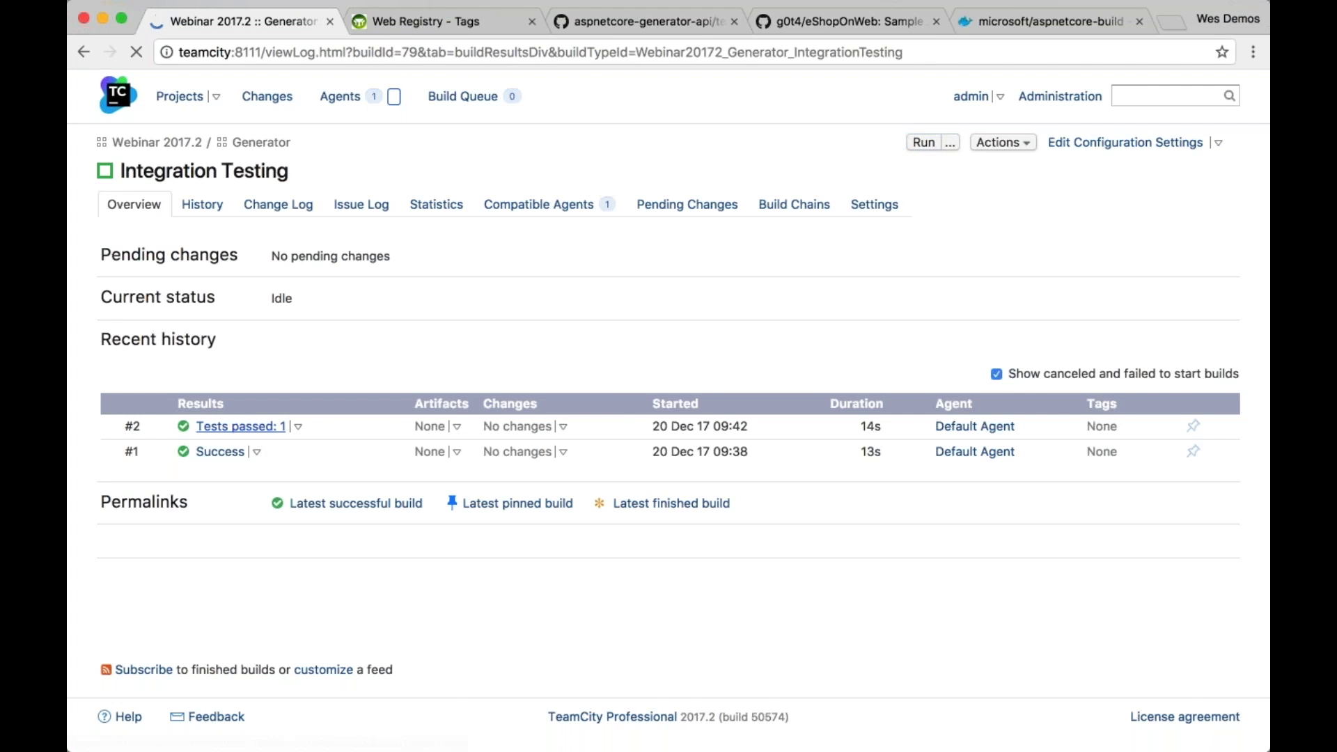
{"action": "left_click", "coordinate": [346, 213]}
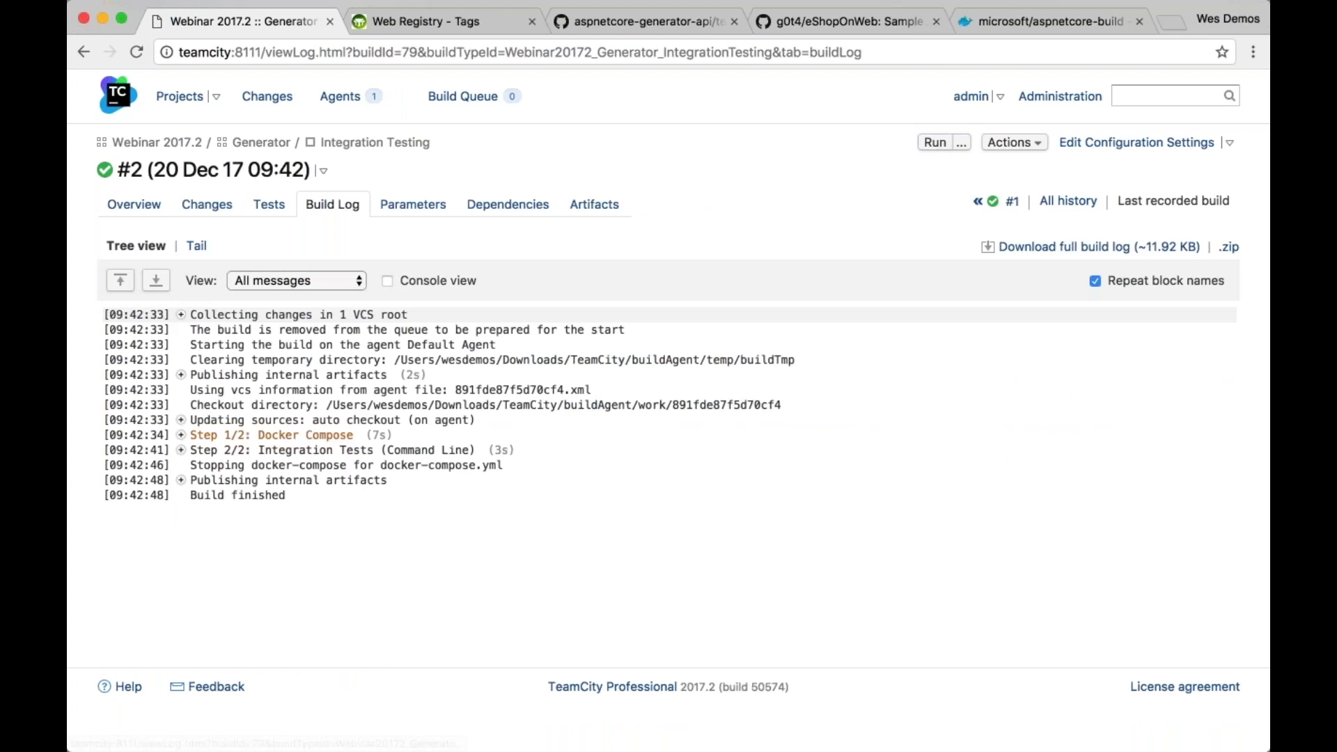
{"action": "left_click", "coordinate": [180, 436]}
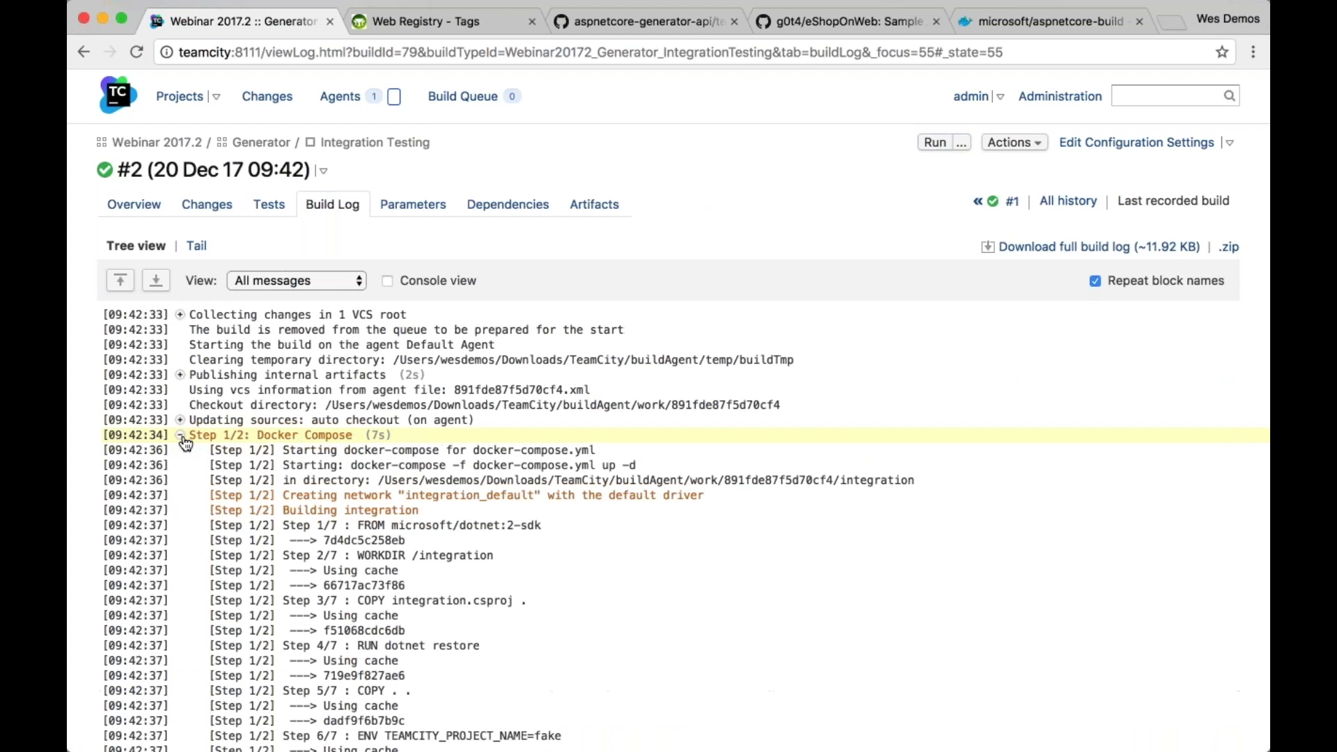
{"action": "scroll", "coordinate": [185, 443], "scroll_direction": "down", "scroll_amount": 1}
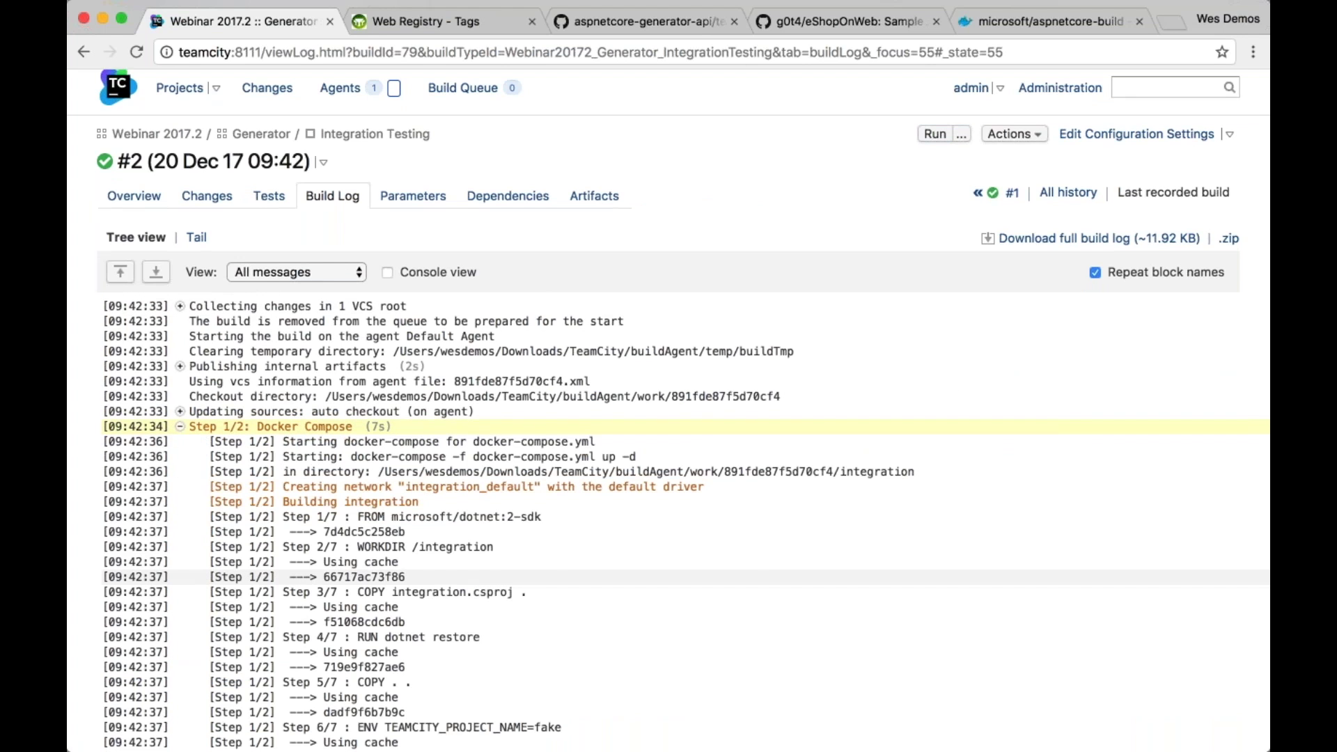
{"action": "scroll", "coordinate": [262, 585], "scroll_direction": "down", "scroll_amount": 10}
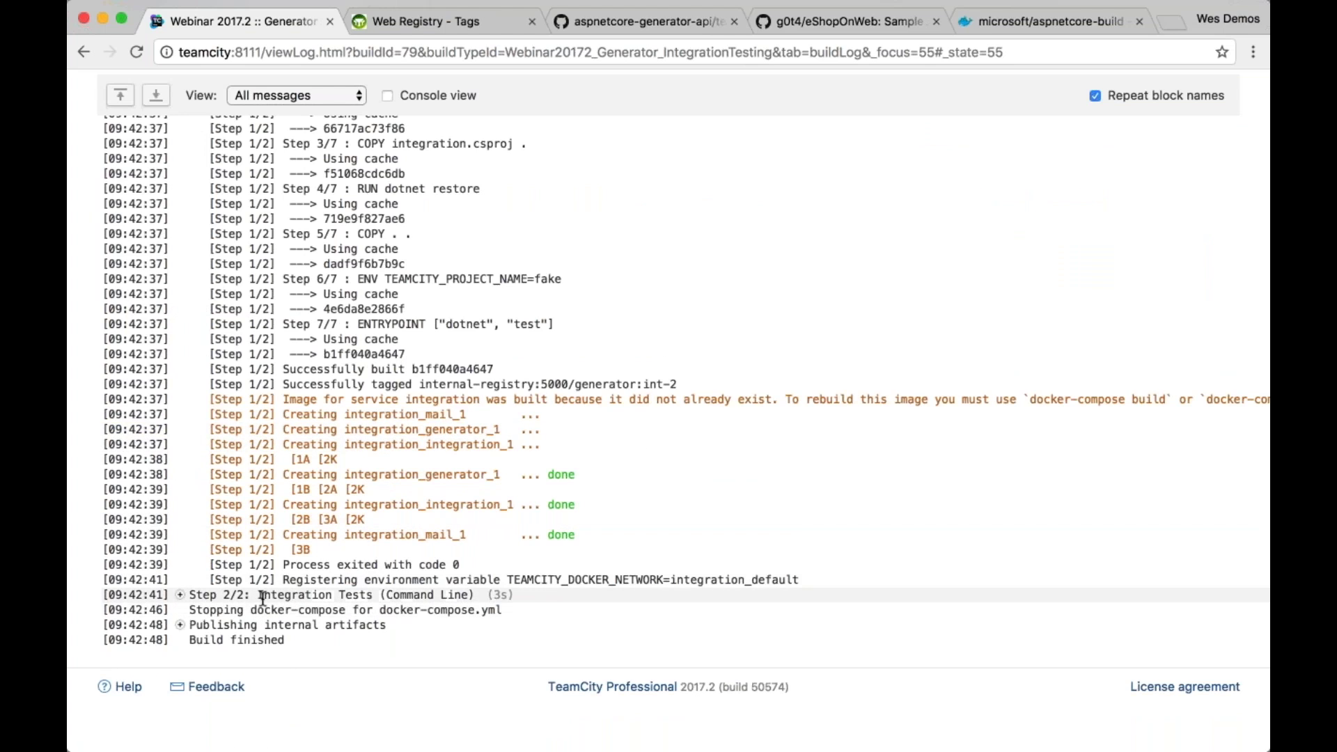
{"action": "left_click_drag", "start_coordinate": [263, 597], "coordinate": [500, 595]}
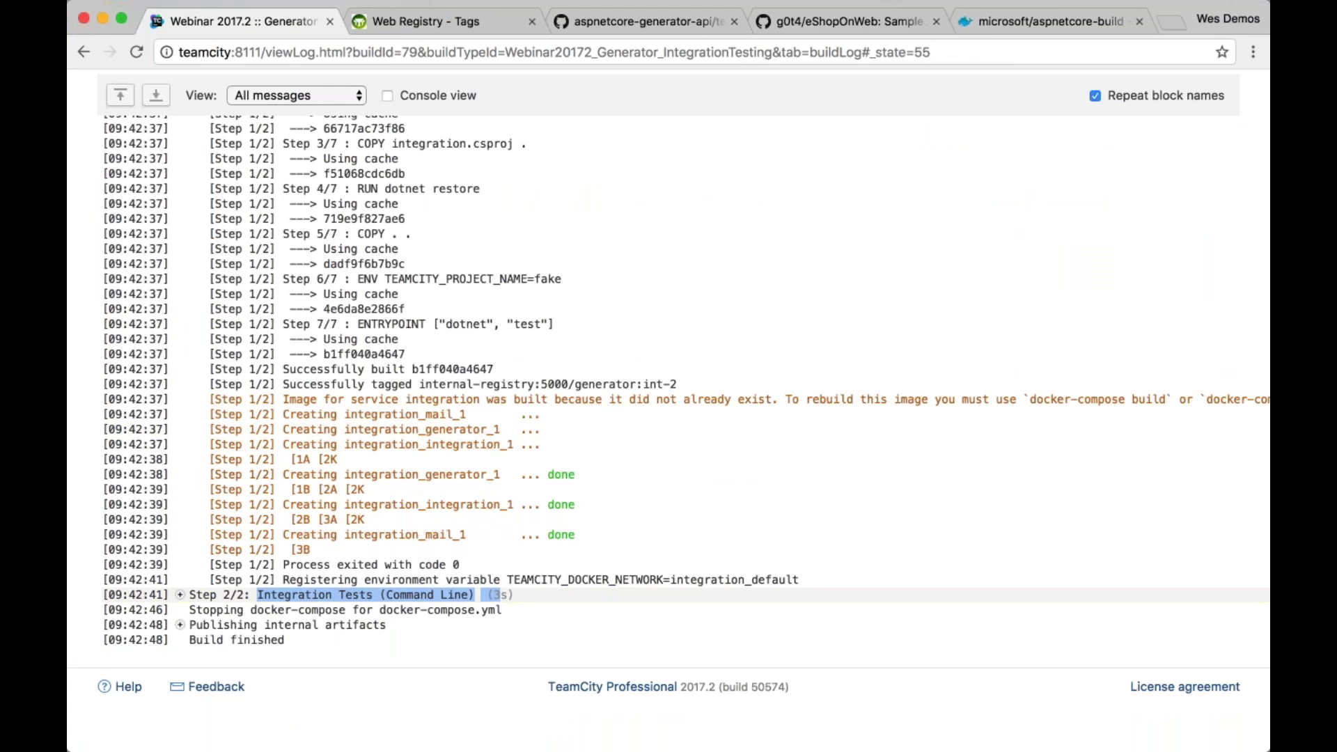
Expand the Integration Tests step's log and mark the docker-compose stop line
{"action": "left_click", "coordinate": [179, 595]}
{"action": "scroll", "coordinate": [686, 433], "scroll_direction": "down", "scroll_amount": 1}
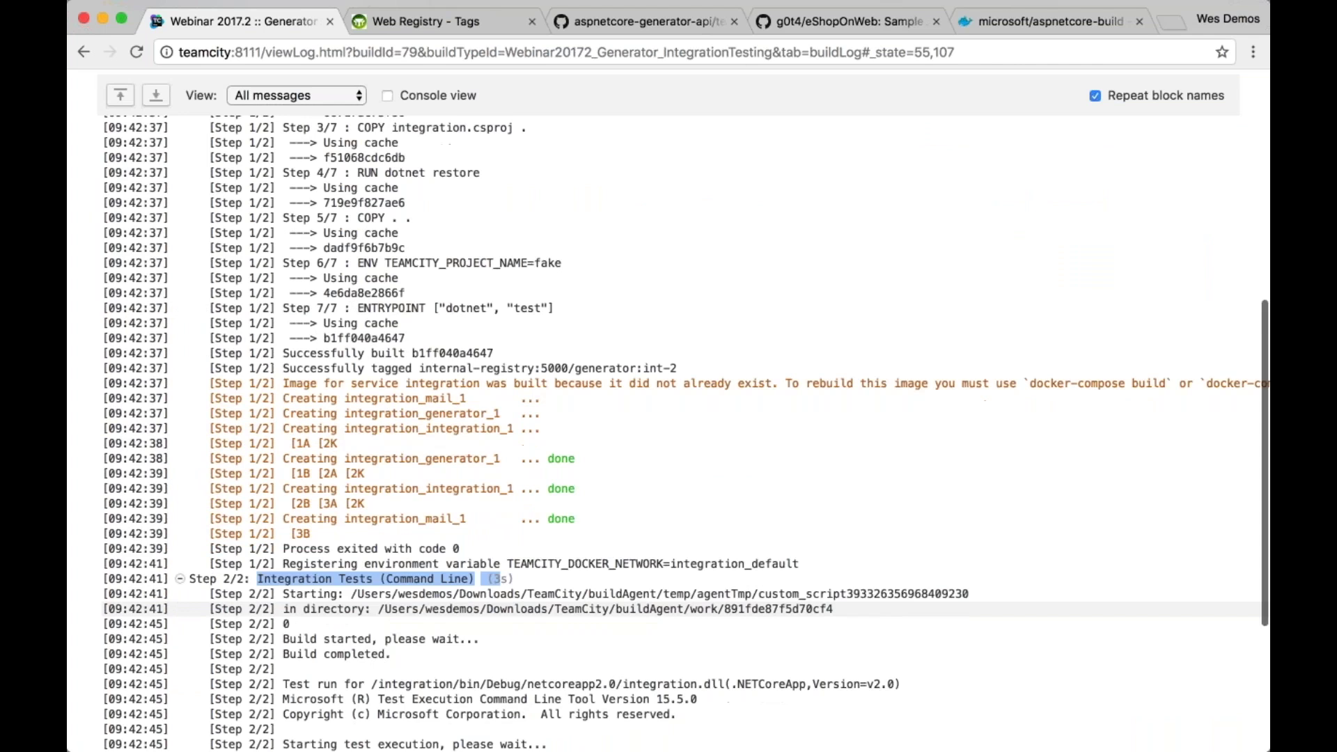
{"action": "scroll", "coordinate": [685, 613], "scroll_direction": "down", "scroll_amount": 5}
{"action": "scroll", "coordinate": [686, 618], "scroll_direction": "down", "scroll_amount": 3}
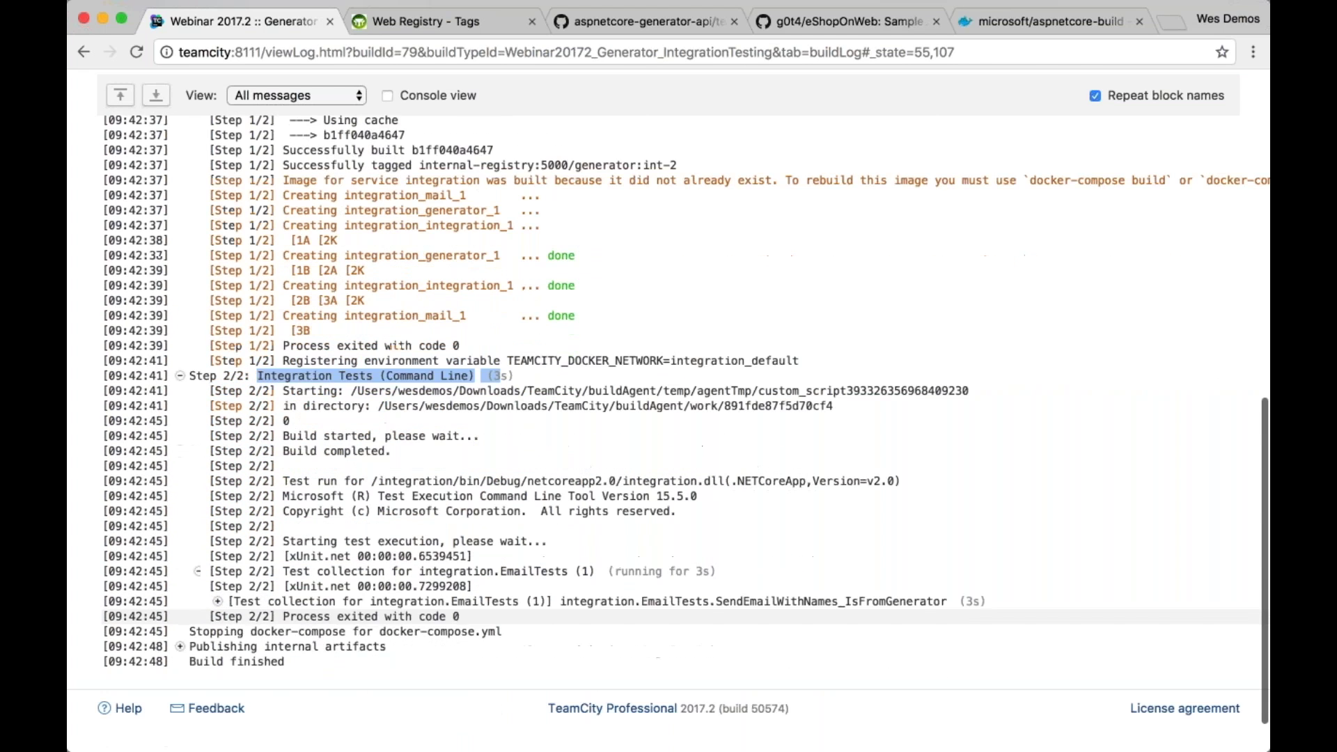
{"action": "triple_click", "coordinate": [488, 633]}
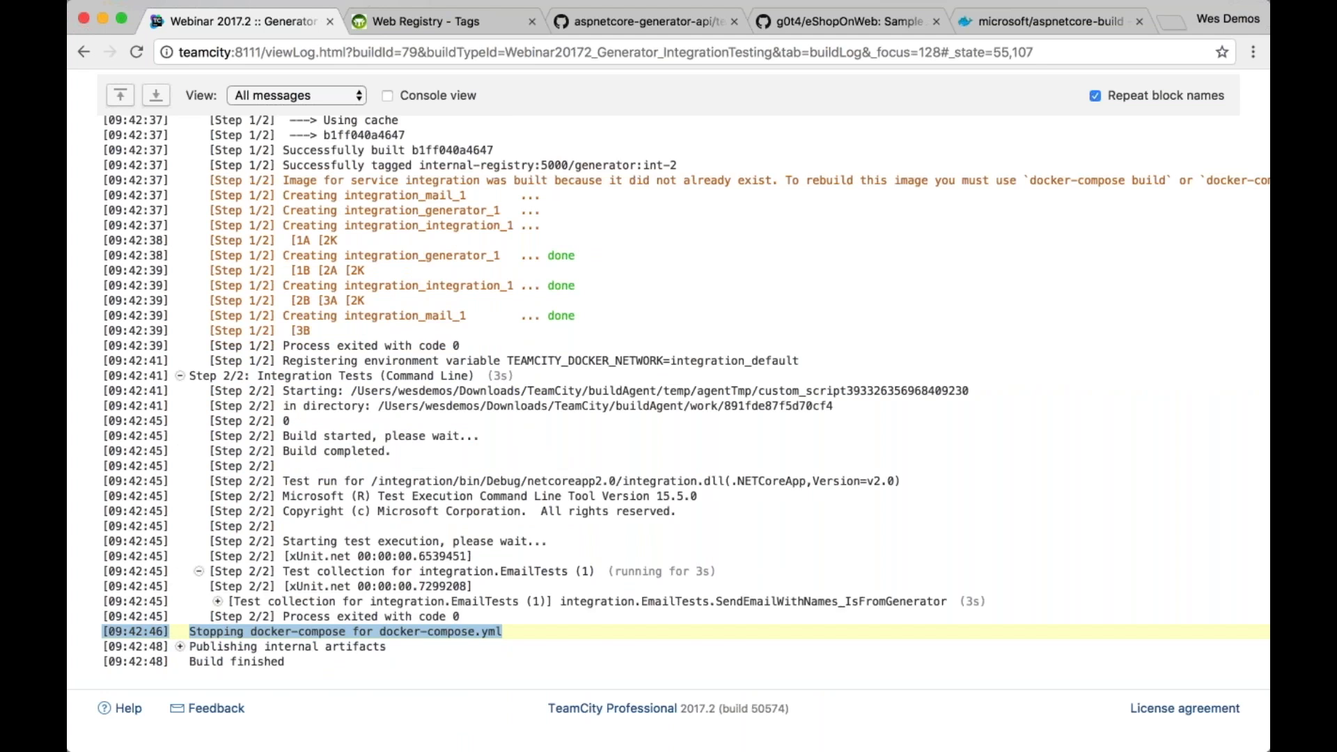
{"action": "scroll", "coordinate": [668, 418], "scroll_direction": "up", "scroll_amount": 4}
{"action": "scroll", "coordinate": [679, 432], "scroll_direction": "up", "scroll_amount": 3}
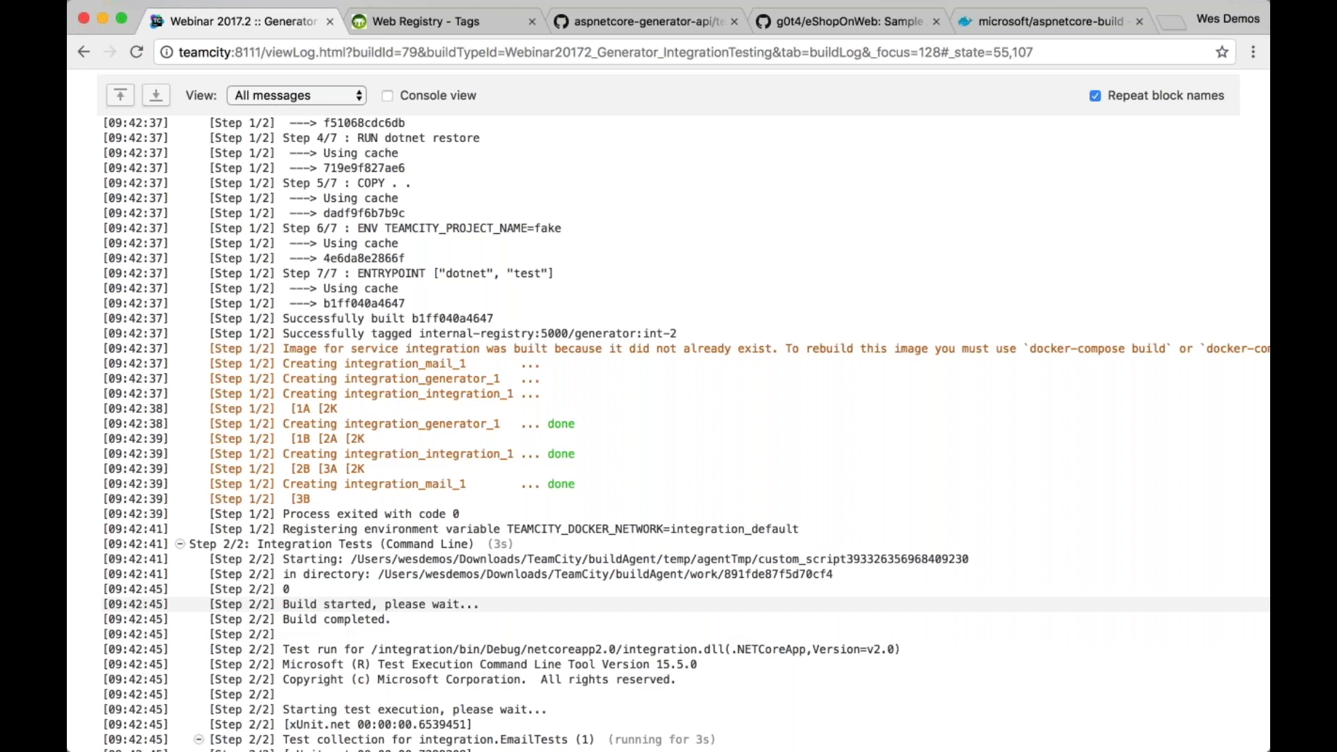
{"action": "scroll", "coordinate": [603, 515], "scroll_direction": "up", "scroll_amount": 1}
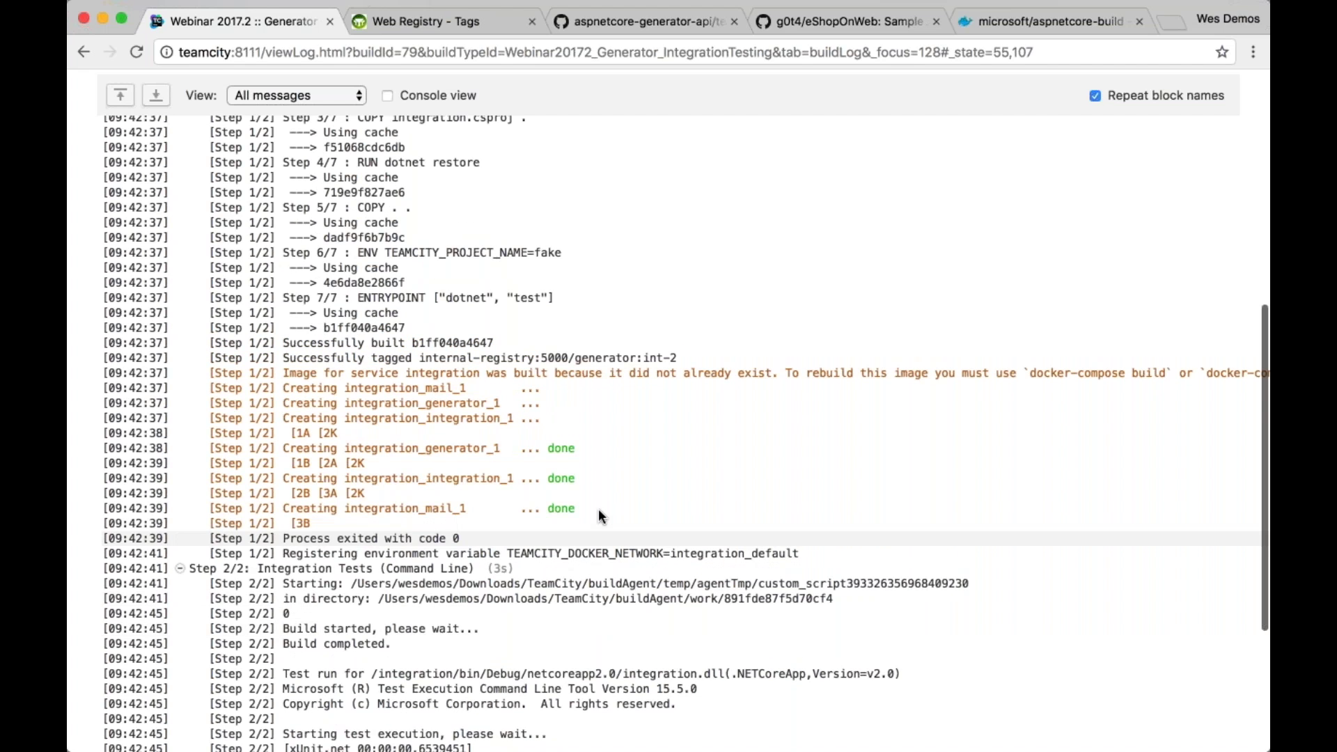
{"action": "scroll", "coordinate": [598, 508], "scroll_direction": "up", "scroll_amount": 15}
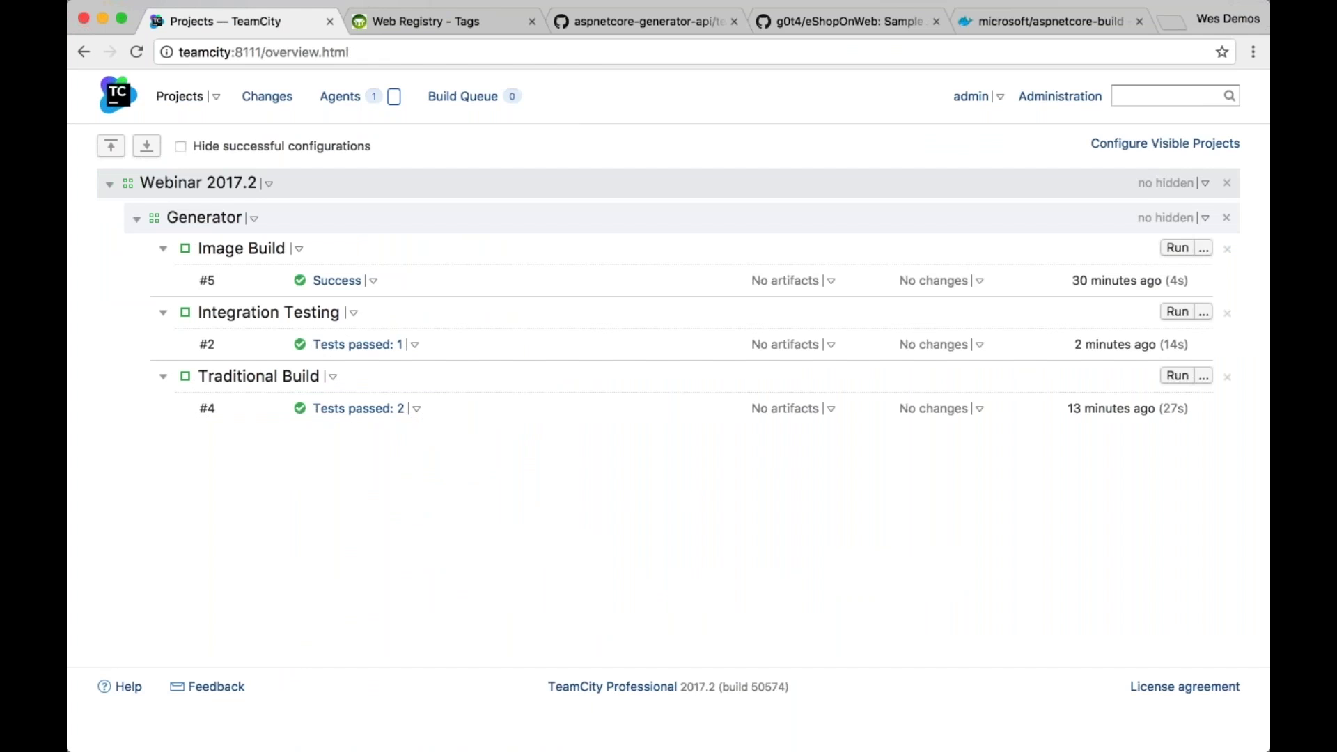
Open the Webinar 2017.2 General Settings page (project ID Webinar20172) from its Edit Settings menu
{"action": "left_click", "coordinate": [137, 219]}
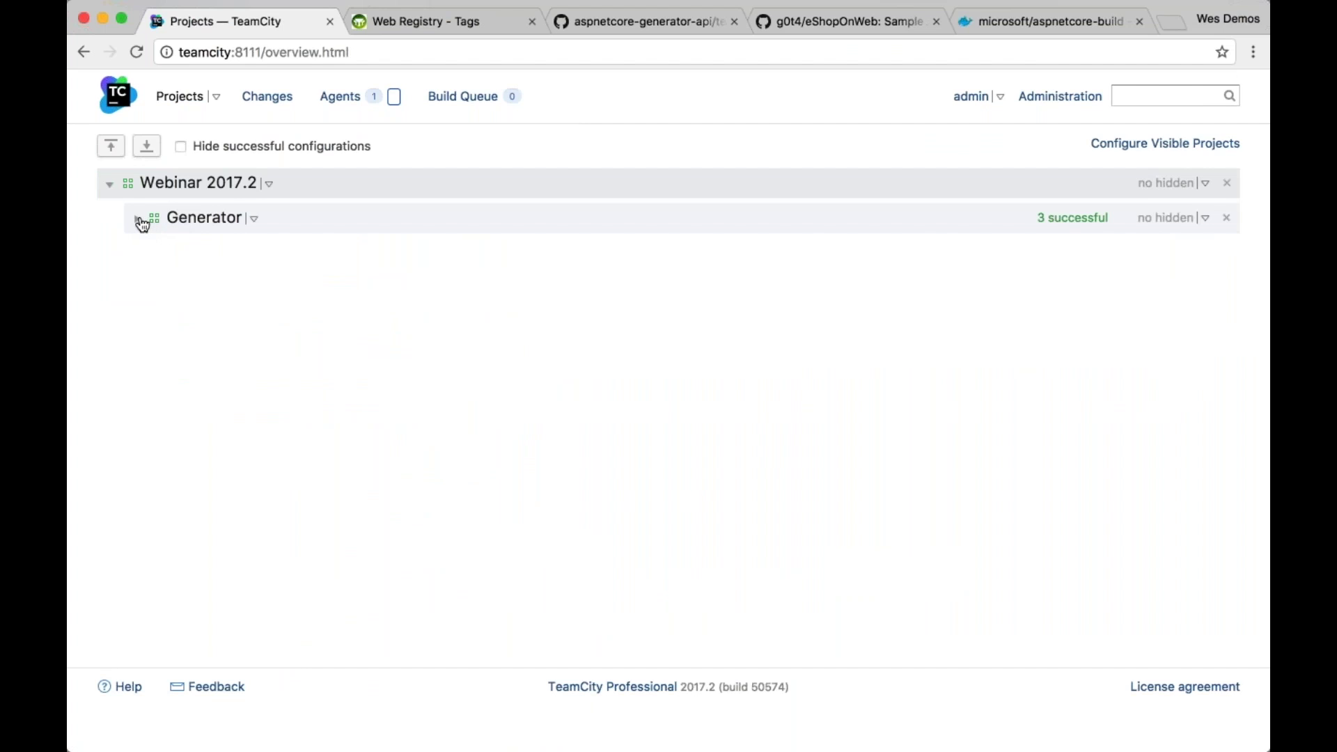
{"action": "left_click", "coordinate": [137, 219]}
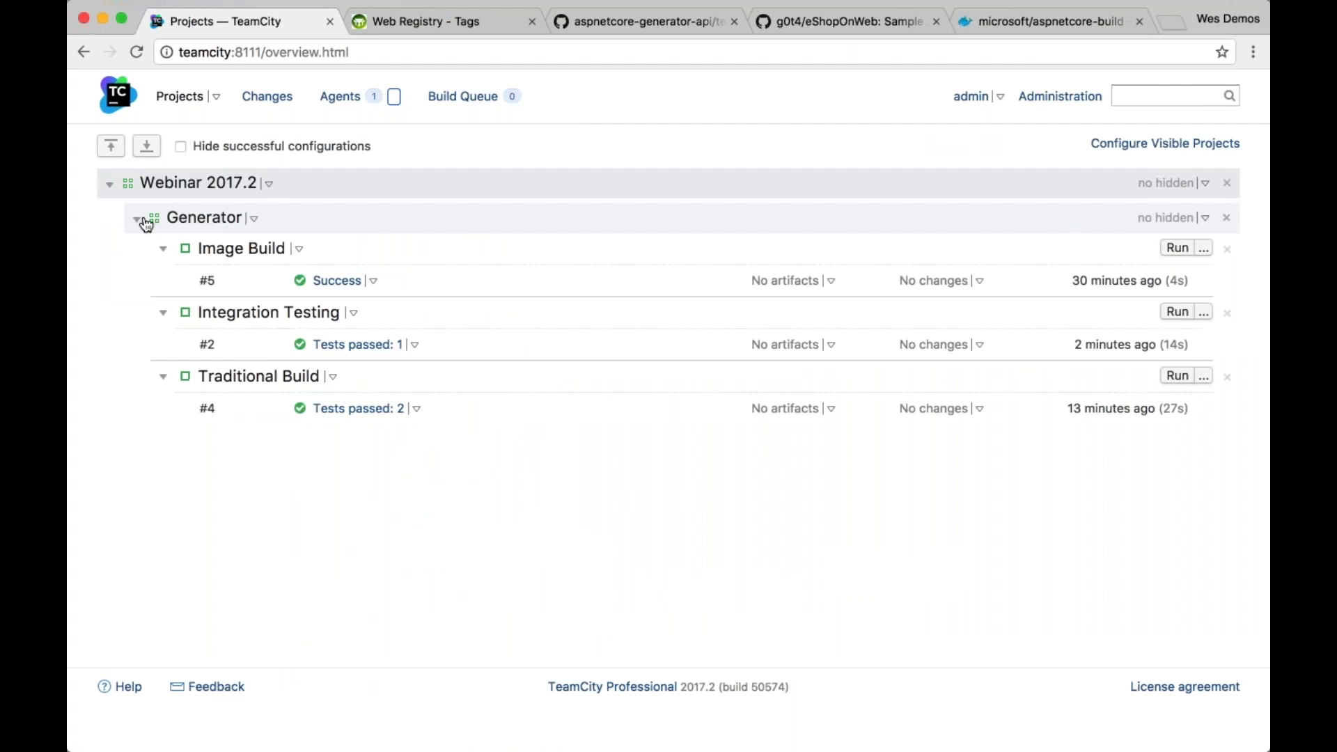
{"action": "left_click", "coordinate": [138, 219]}
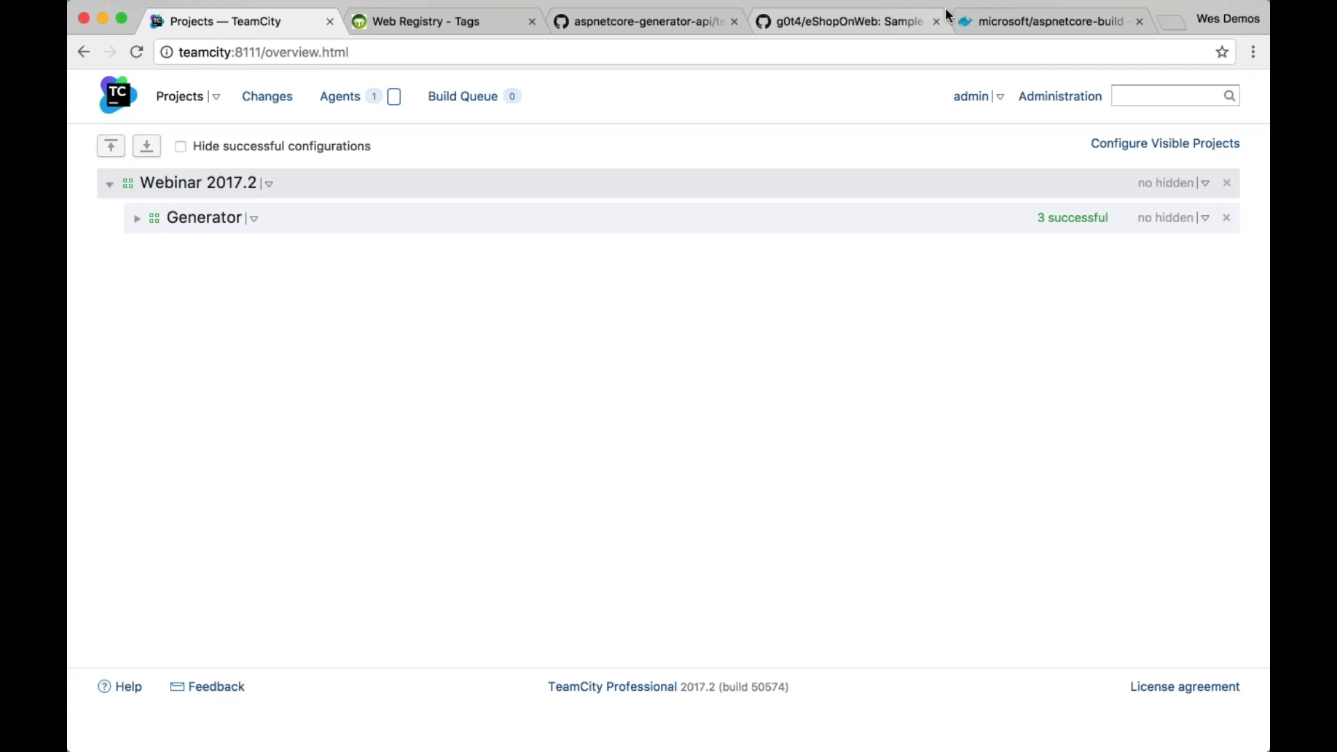
{"action": "left_click", "coordinate": [902, 19]}
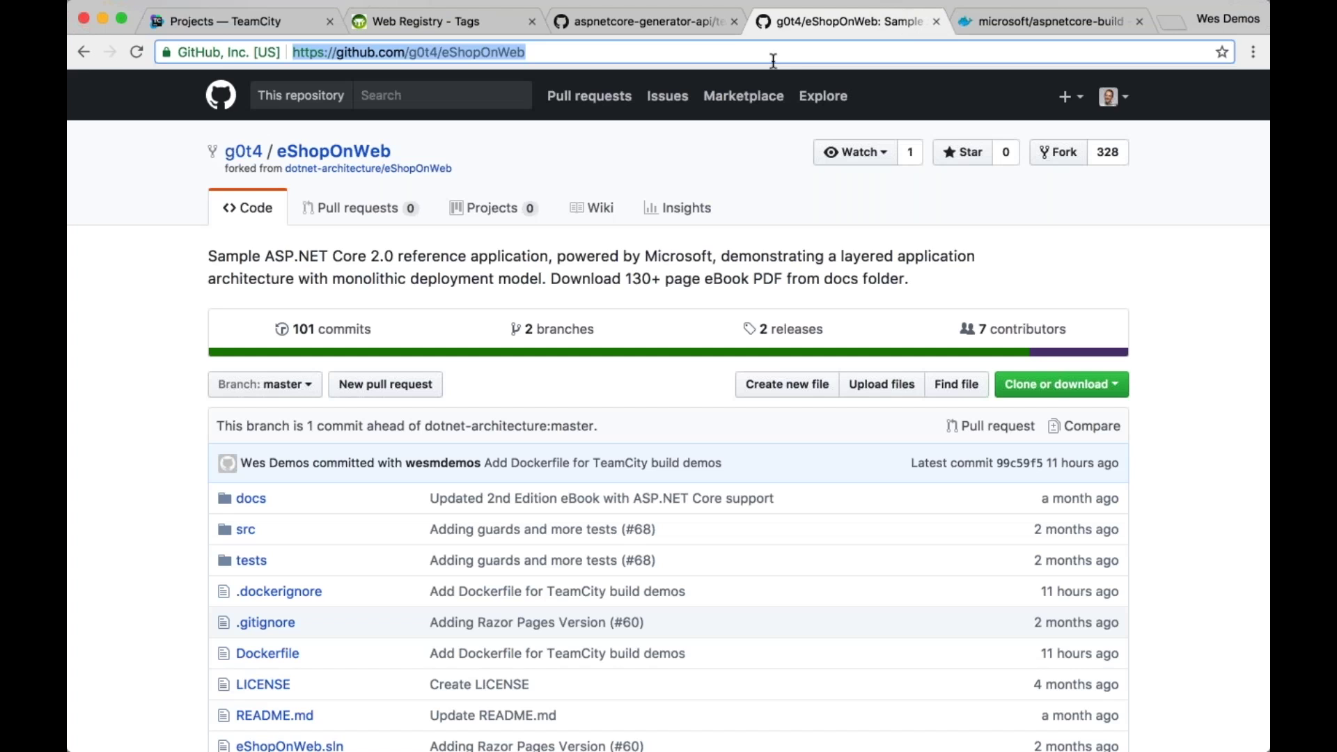
{"action": "left_click", "coordinate": [262, 22]}
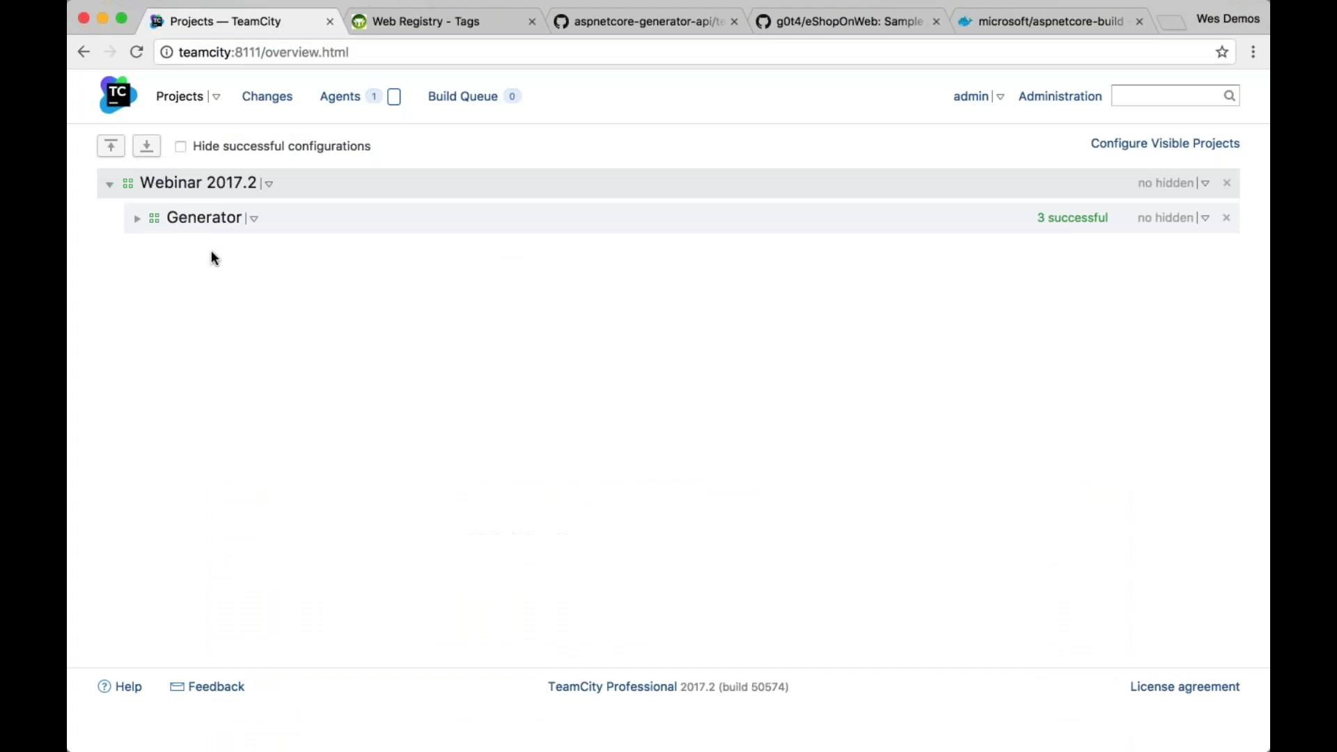
{"action": "left_click", "coordinate": [268, 184]}
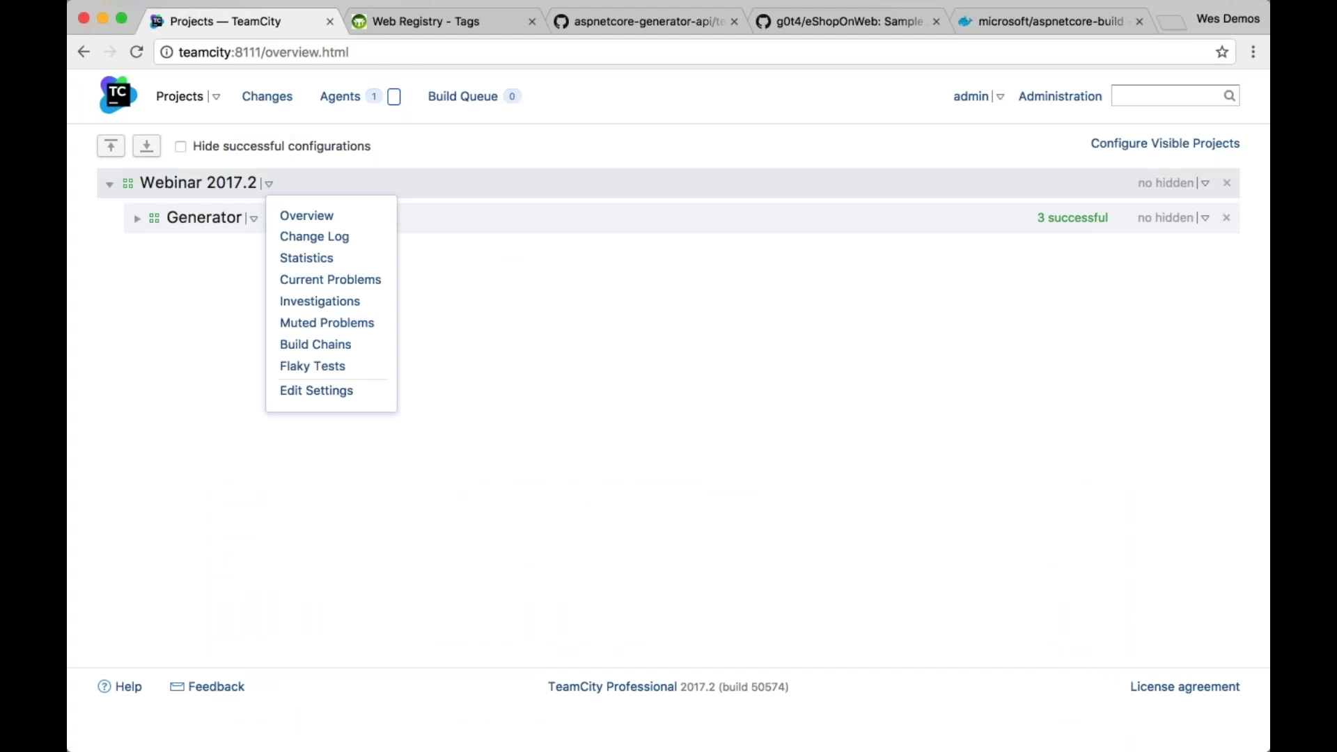
{"action": "left_click", "coordinate": [316, 391]}
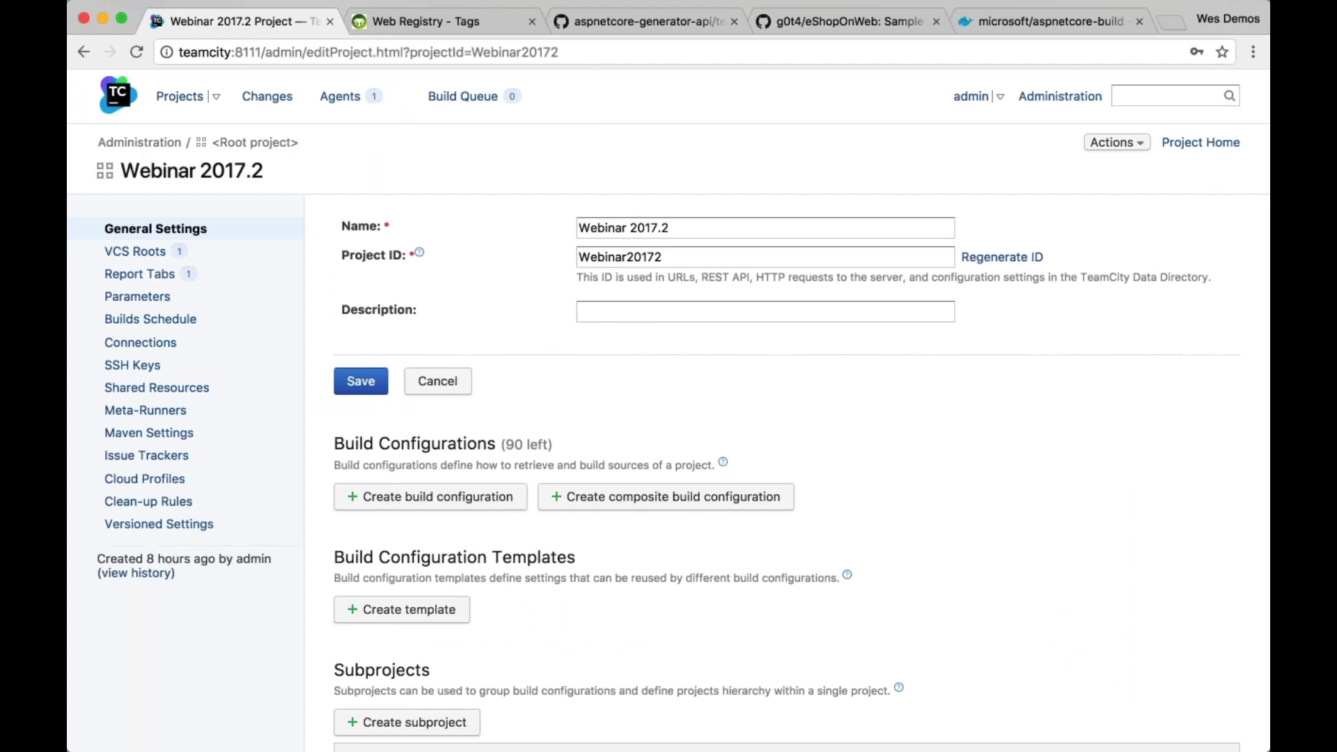
{"action": "scroll", "coordinate": [668, 487], "scroll_direction": "down", "scroll_amount": 3}
Manually create the 'dotnet CLI' subproject under Webinar 2017.2 and start a new build configuration in it
{"action": "left_click", "coordinate": [411, 483]}
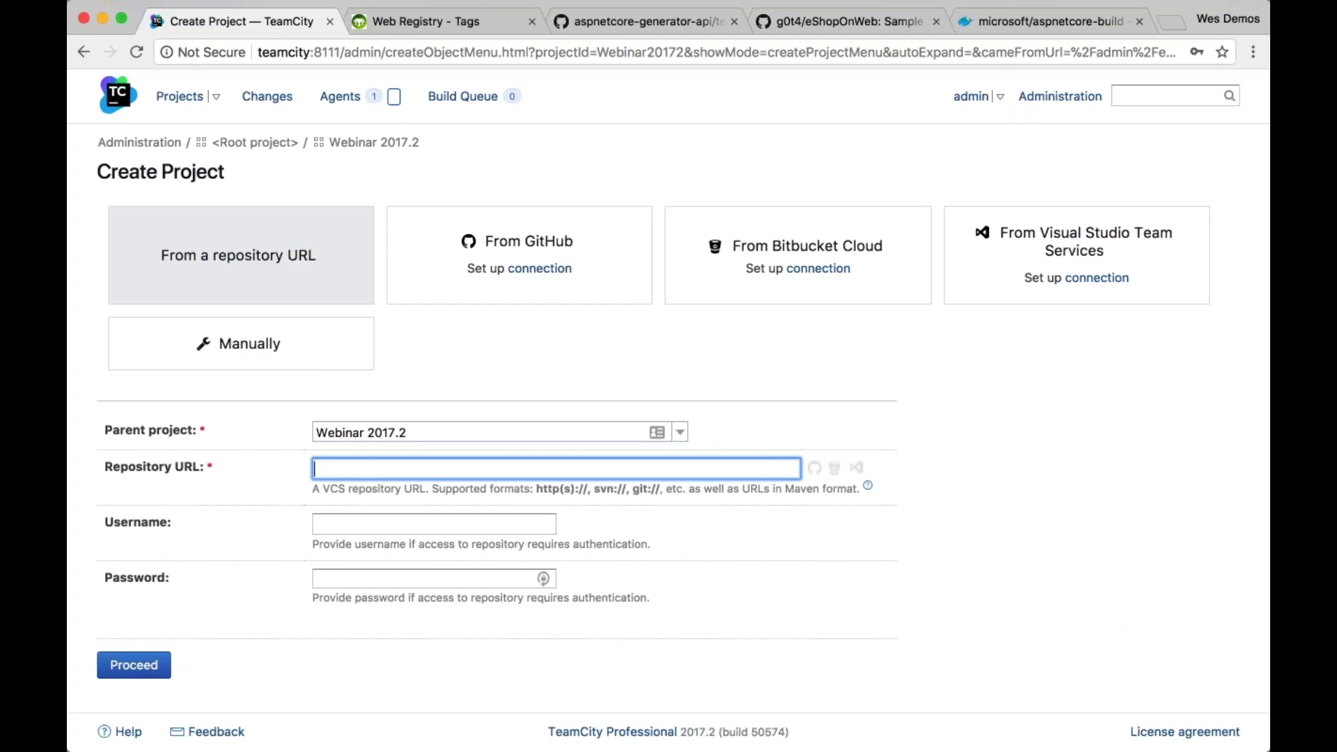
{"action": "type", "text": "dotnet CLI"}
{"action": "left_click", "coordinate": [358, 352]}
{"action": "type", "text": "dotnet CLI"}
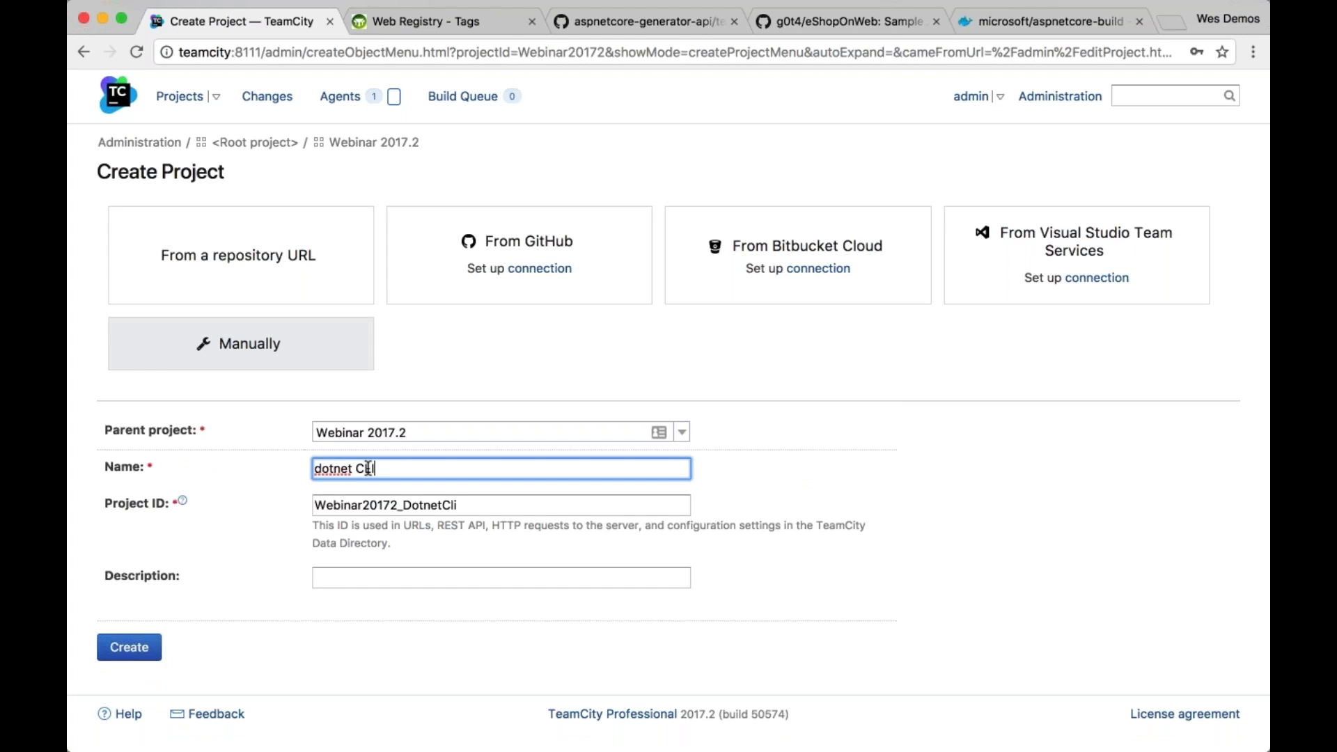
{"action": "left_click", "coordinate": [145, 654]}
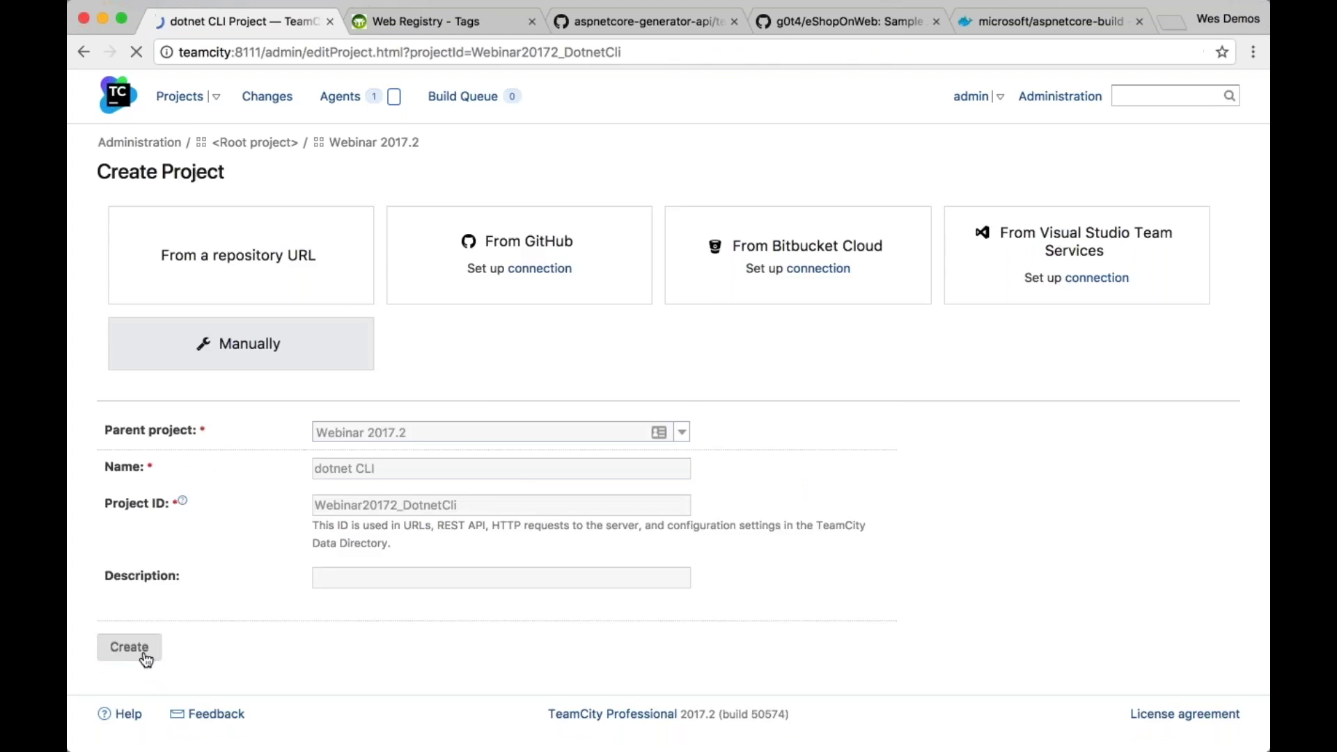
{"action": "scroll", "coordinate": [497, 532], "scroll_direction": "down", "scroll_amount": 3}
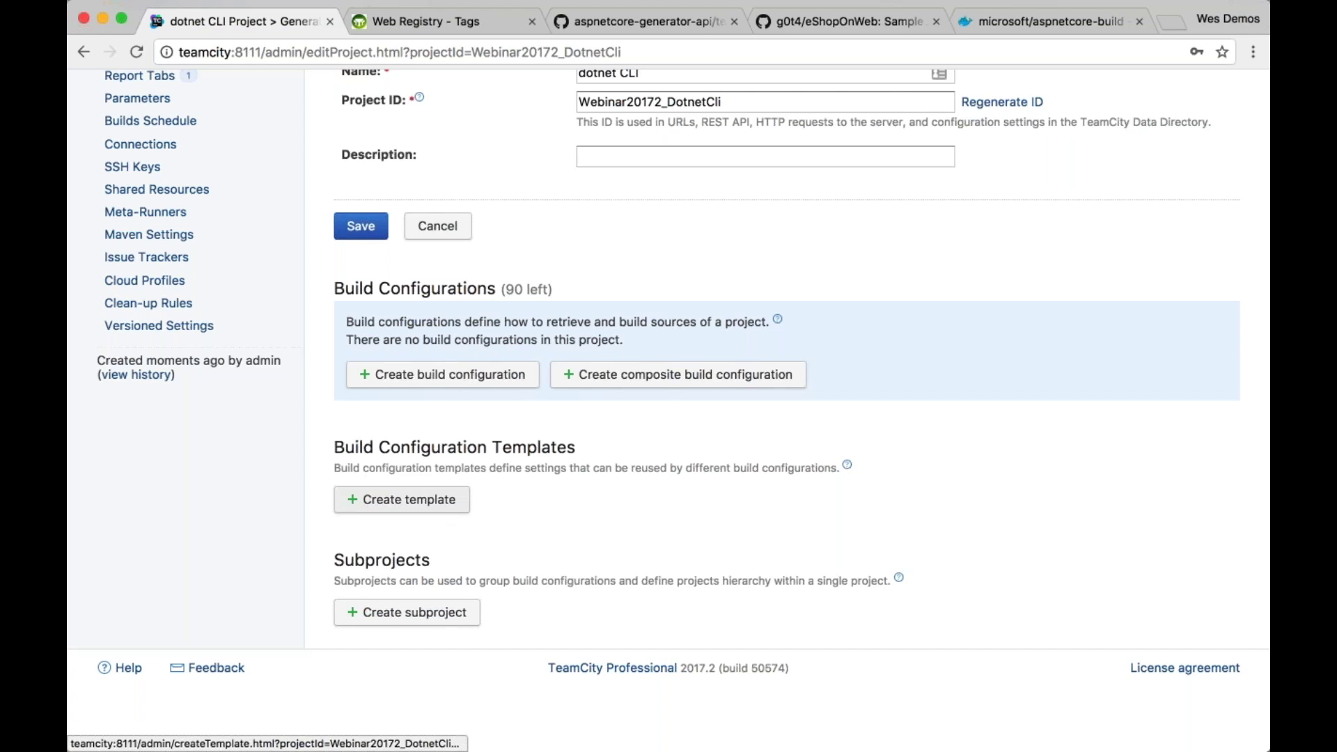
{"action": "left_click", "coordinate": [464, 380]}
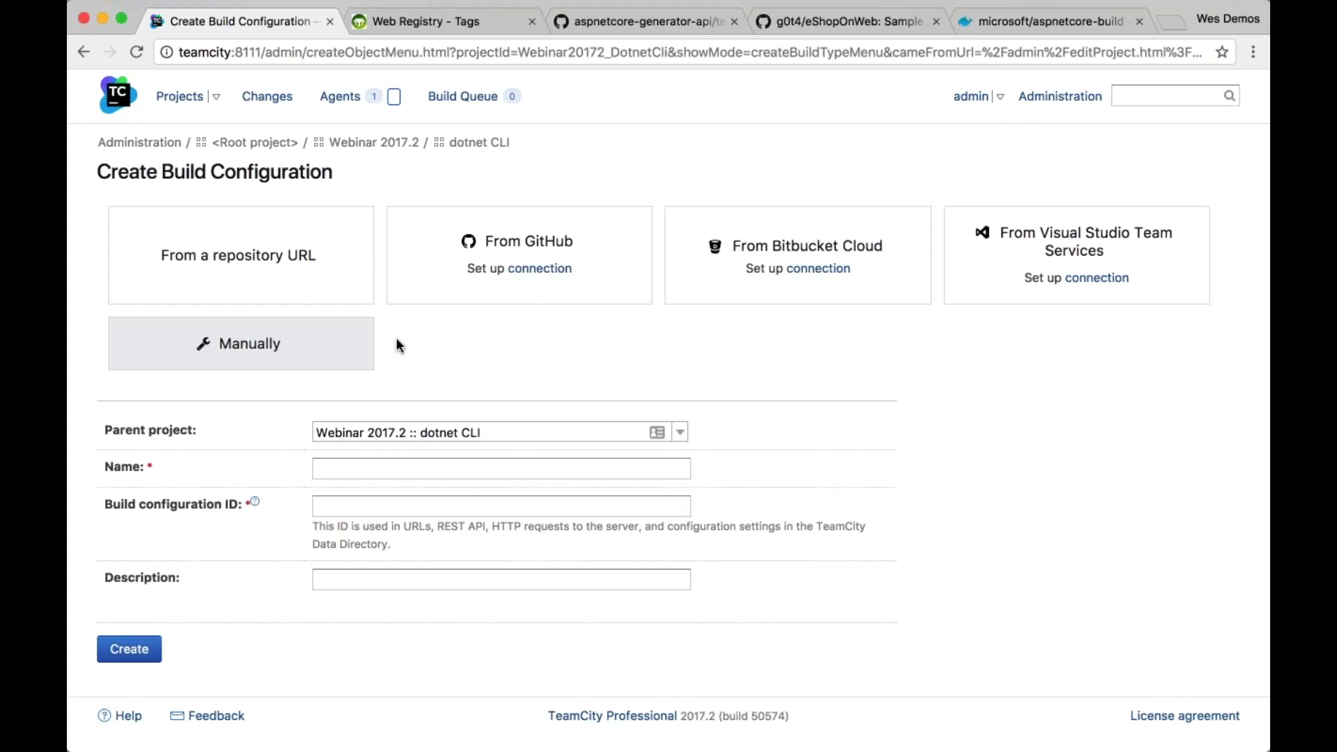
Create the 'Build' configuration from the pasted eShopOnWeb GitHub repository URL
{"action": "left_click", "coordinate": [238, 255]}
{"action": "type", "text": "https://github.com/g0t4/eShopOnWeb"}
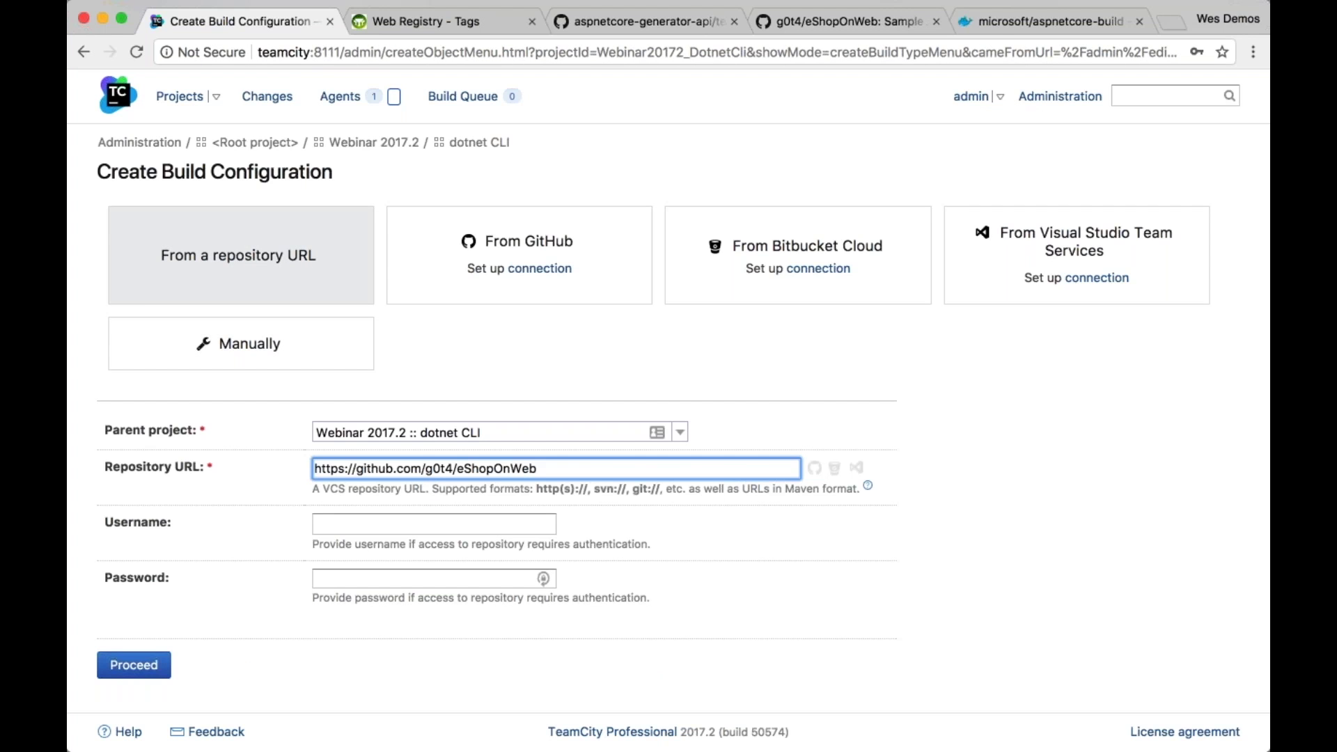
{"action": "key", "text": "shift+Left"}
{"action": "key", "text": "shift+Left"}
{"action": "key", "text": "shift+Left"}
{"action": "key", "text": "shift+Left"}
{"action": "key", "text": "shift+Left"}
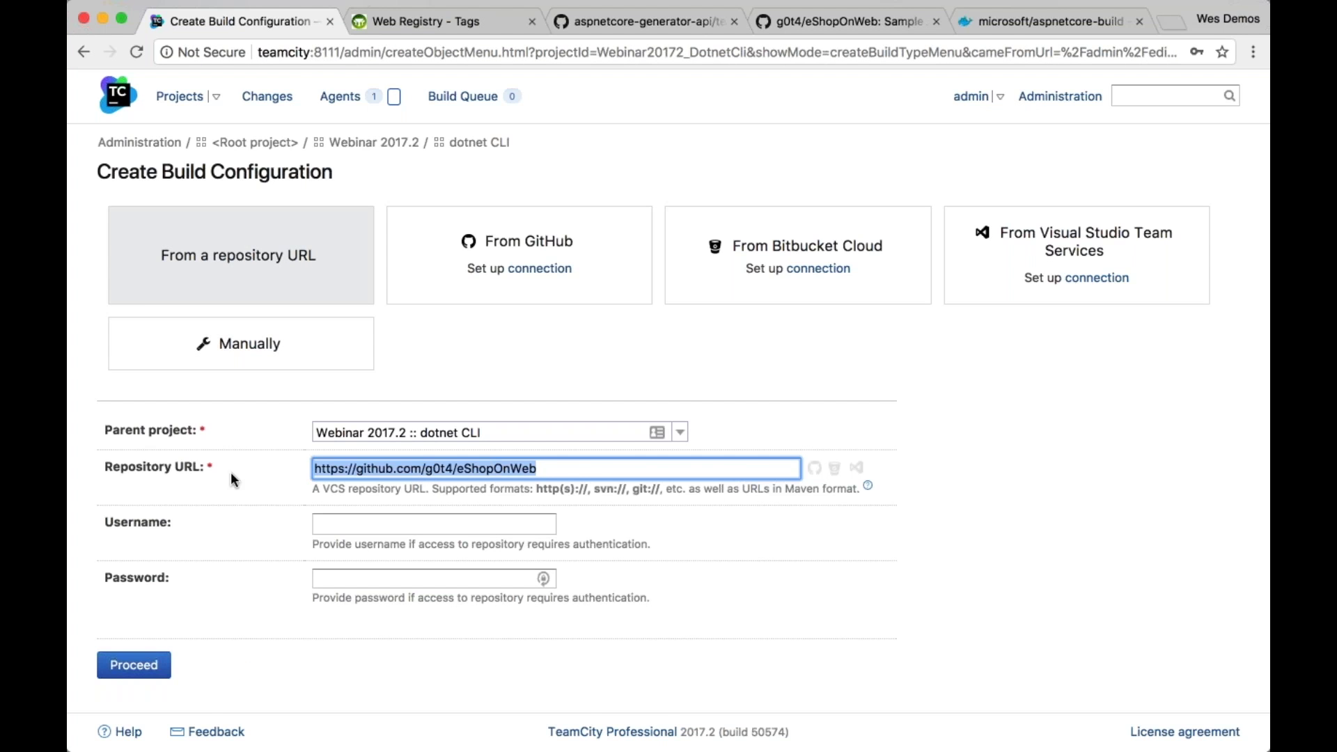
{"action": "left_click", "coordinate": [134, 664]}
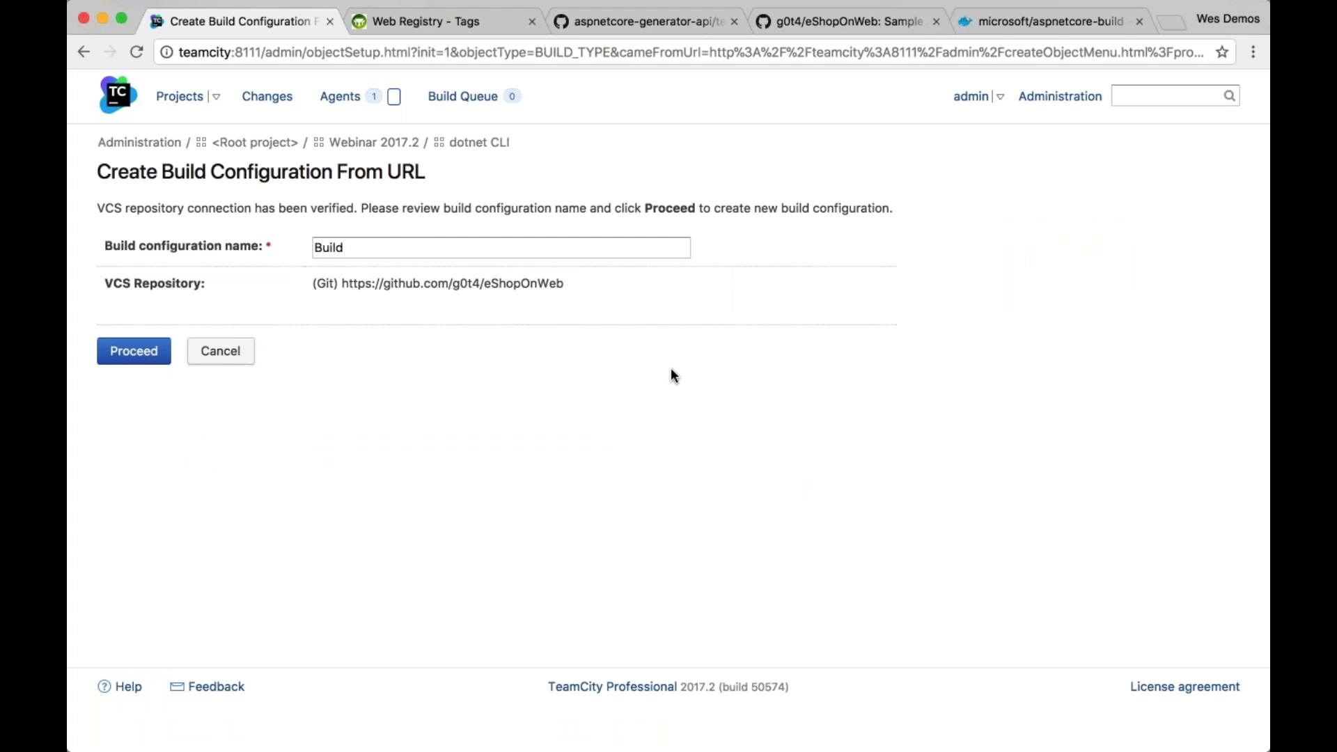
{"action": "left_click", "coordinate": [137, 356]}
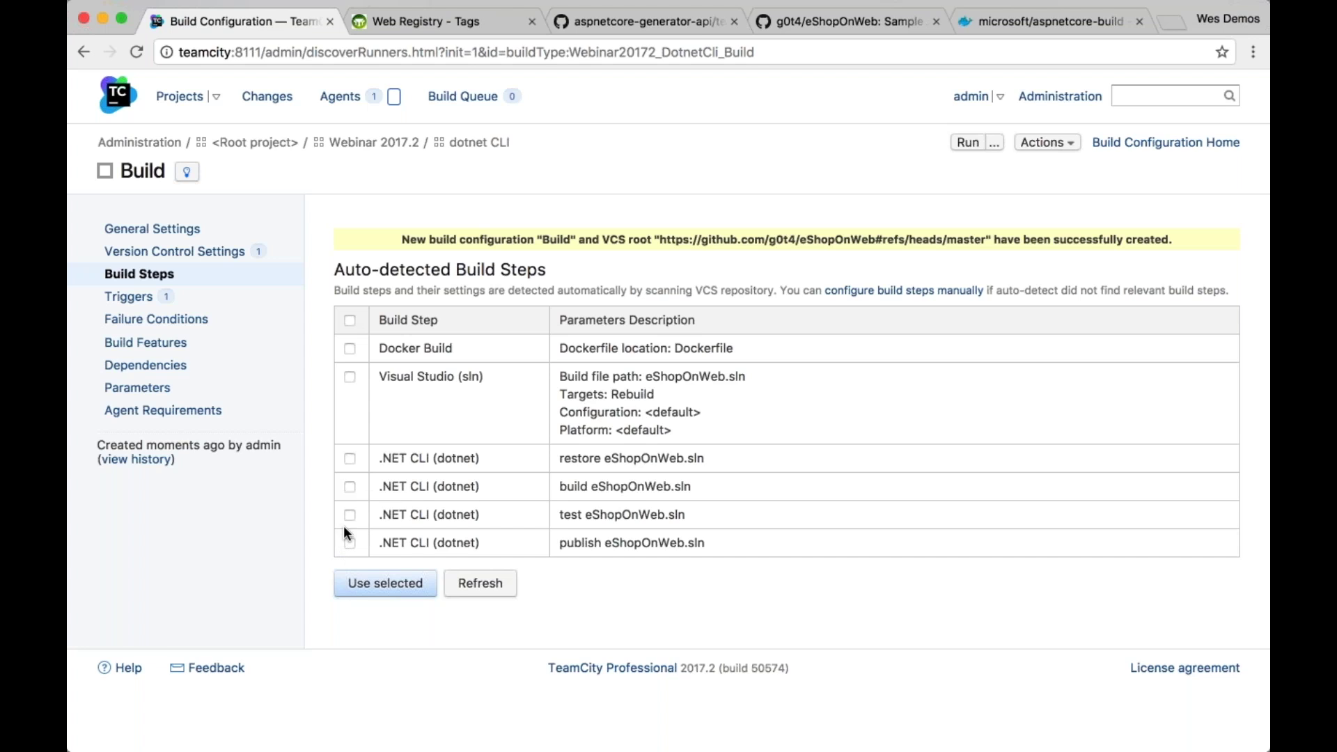
Select only the detected .NET CLI dotnet build step and add it to the configuration
{"action": "left_click", "coordinate": [349, 487]}
{"action": "left_click", "coordinate": [350, 516]}
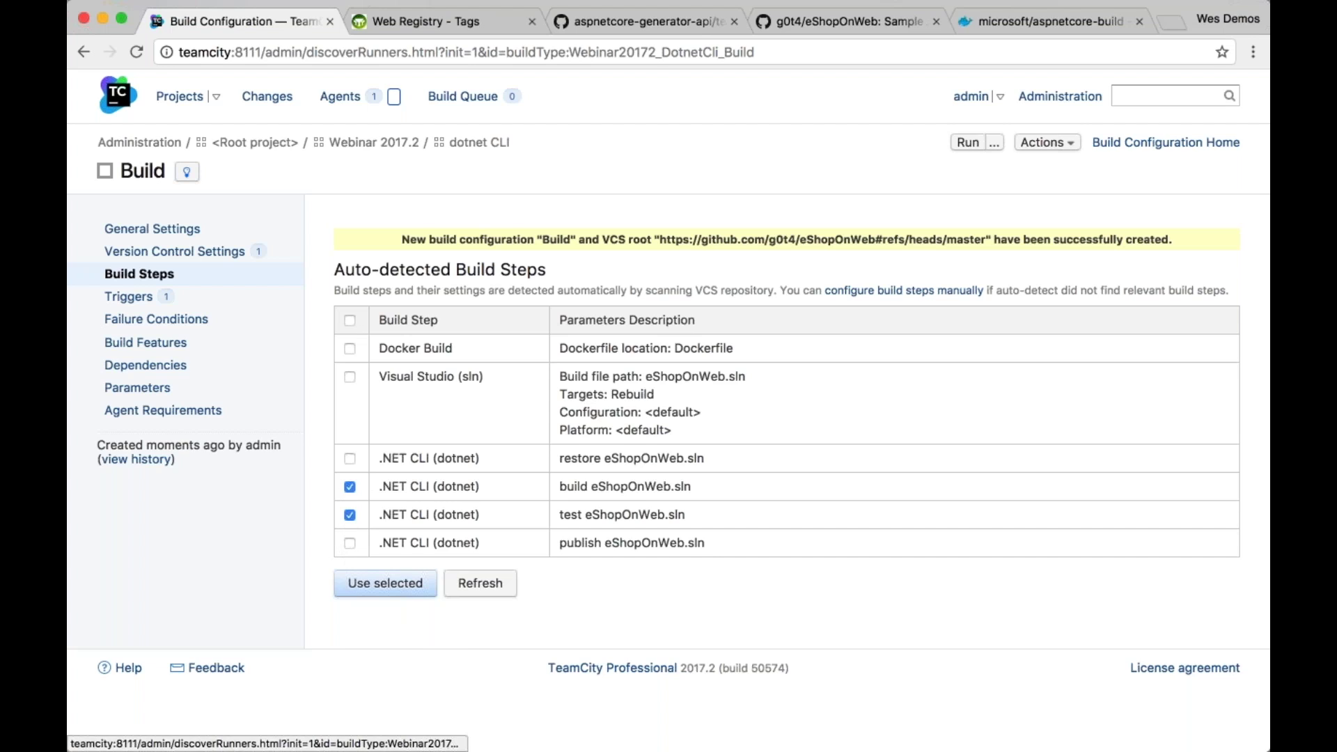
{"action": "left_click", "coordinate": [350, 515]}
{"action": "triple_click", "coordinate": [671, 515]}
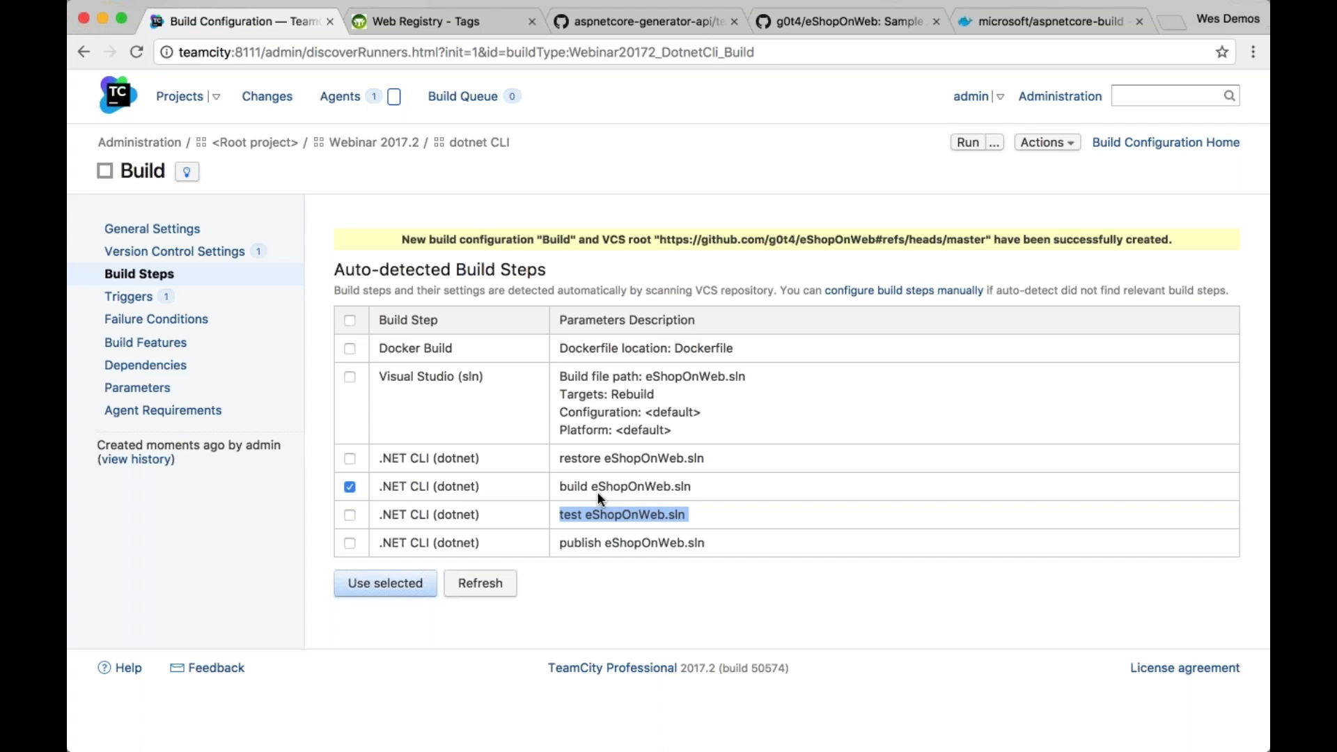
{"action": "left_click", "coordinate": [386, 585]}
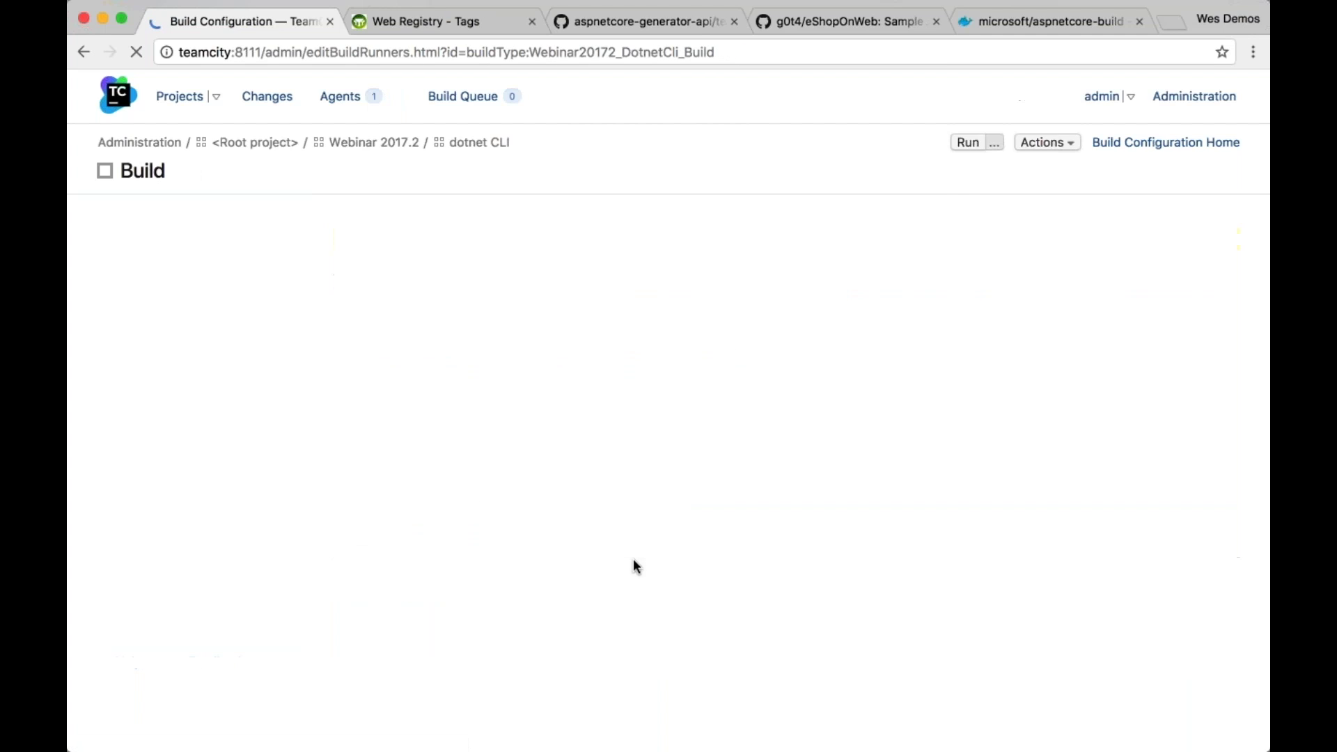
Save the .NET CLI step building eShopOnWeb.sln, leaving framework, configuration and runtime empty
{"action": "left_click", "coordinate": [531, 421]}
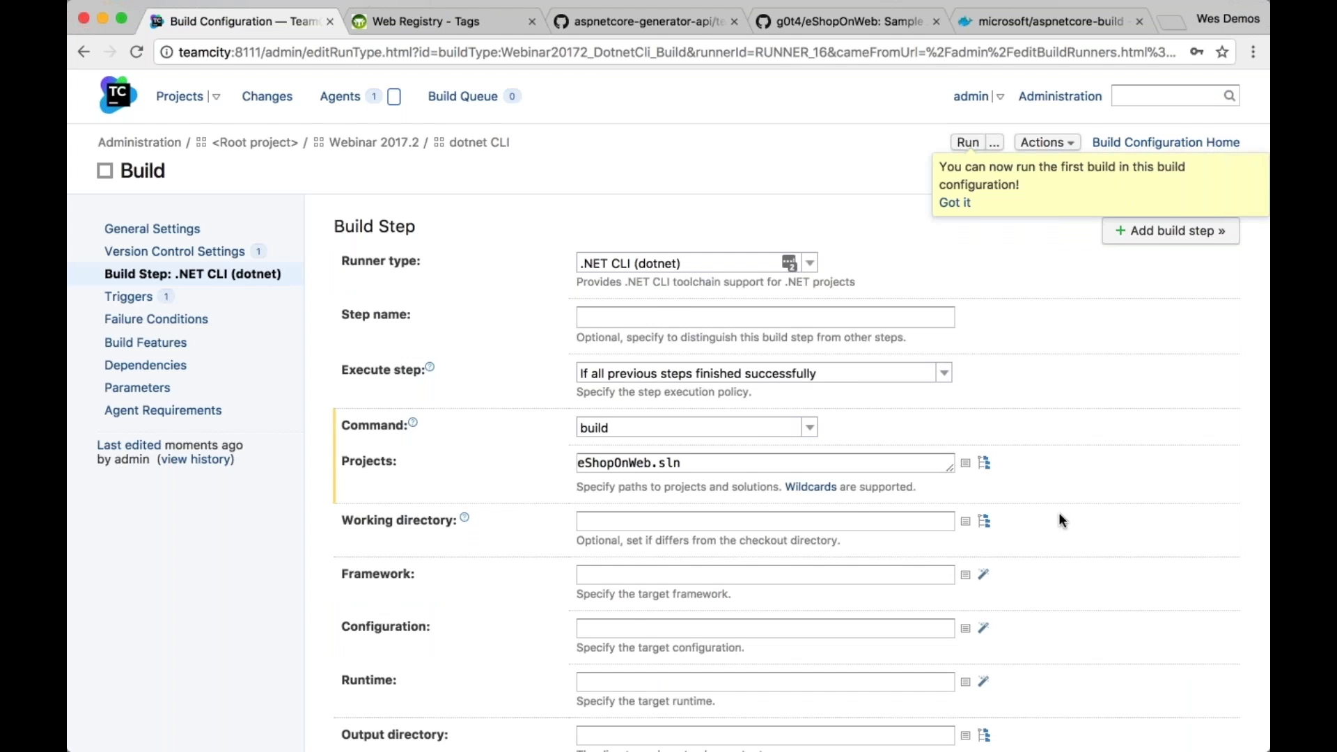
{"action": "scroll", "coordinate": [1058, 518], "scroll_direction": "down", "scroll_amount": 5}
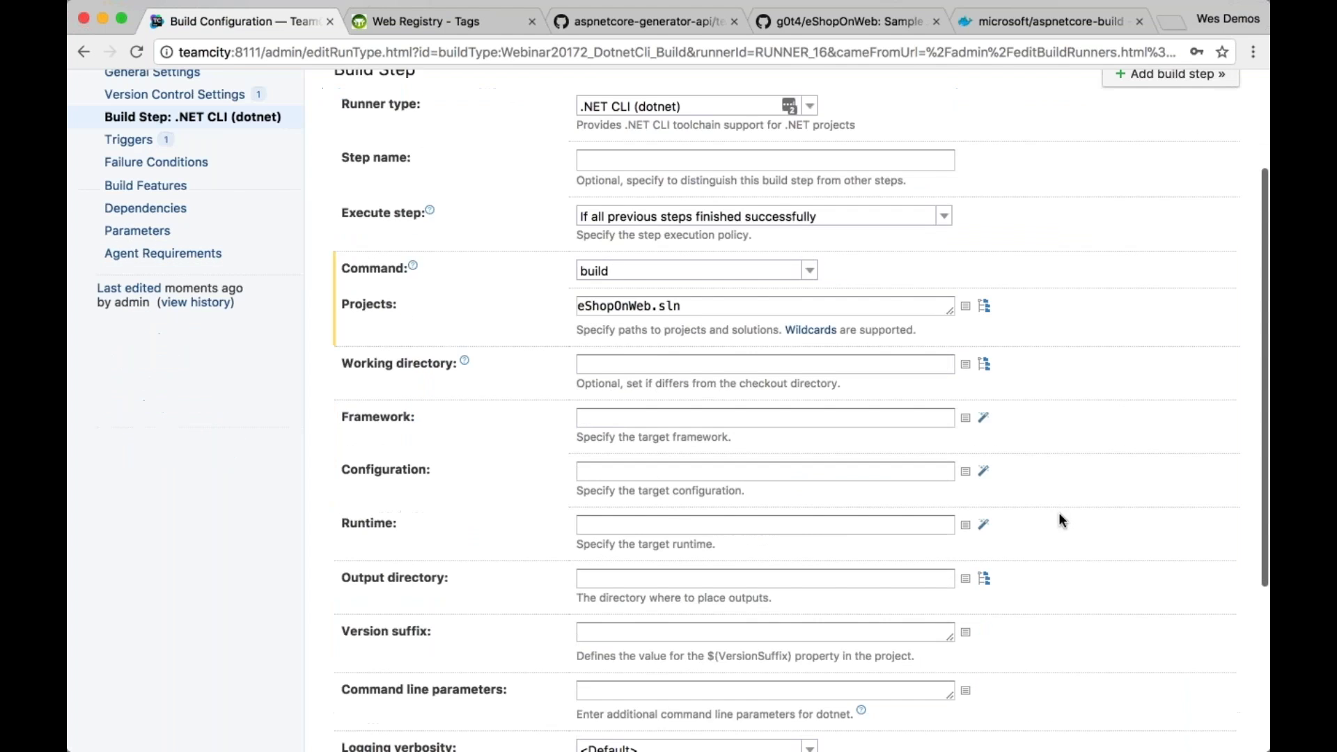
{"action": "scroll", "coordinate": [1058, 515], "scroll_direction": "up", "scroll_amount": 4}
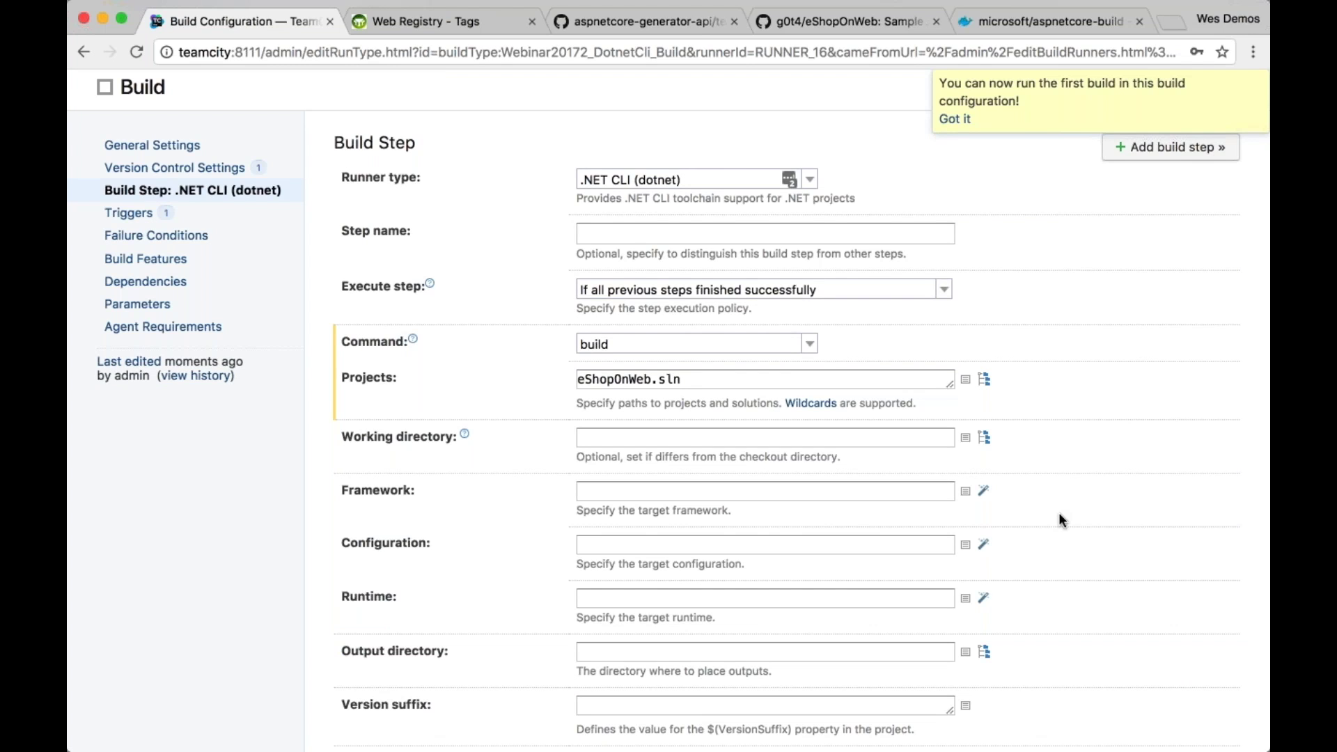
{"action": "scroll", "coordinate": [1058, 515], "scroll_direction": "down", "scroll_amount": 3}
{"action": "left_click", "coordinate": [984, 299]}
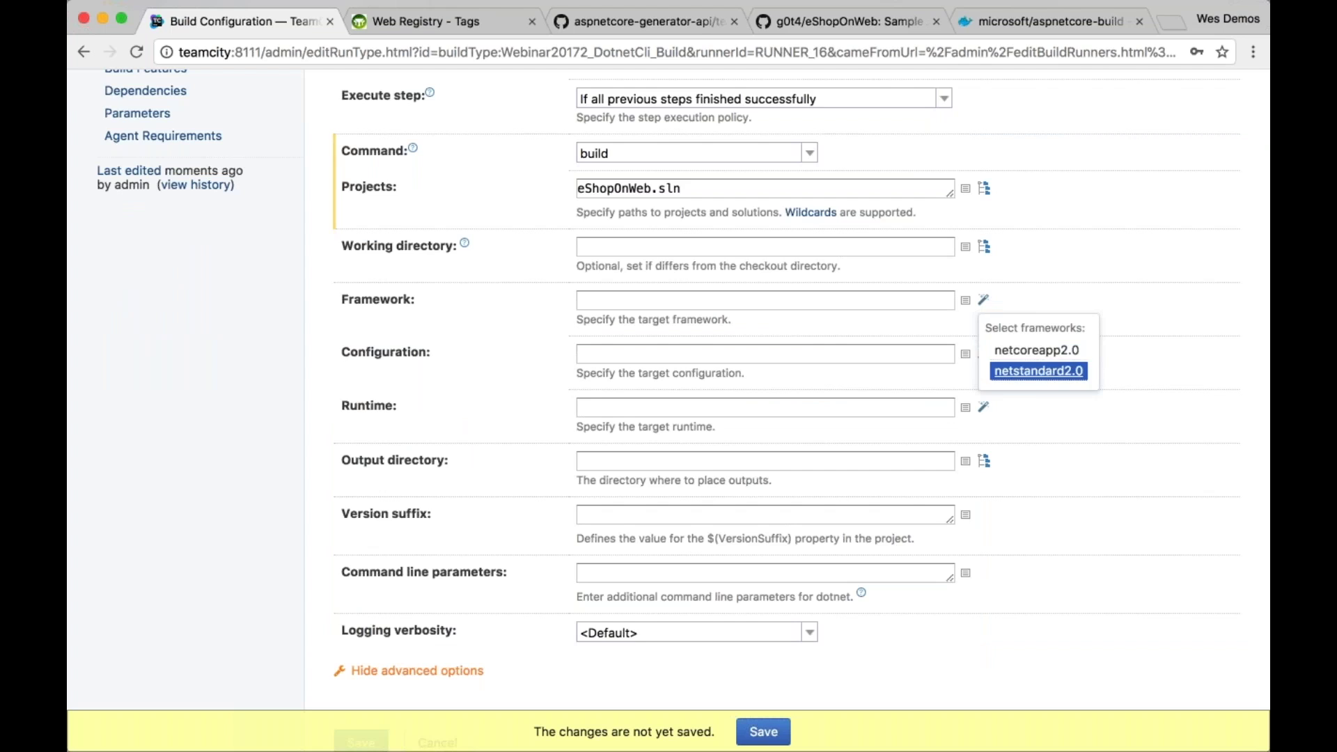
{"action": "left_click", "coordinate": [1026, 298]}
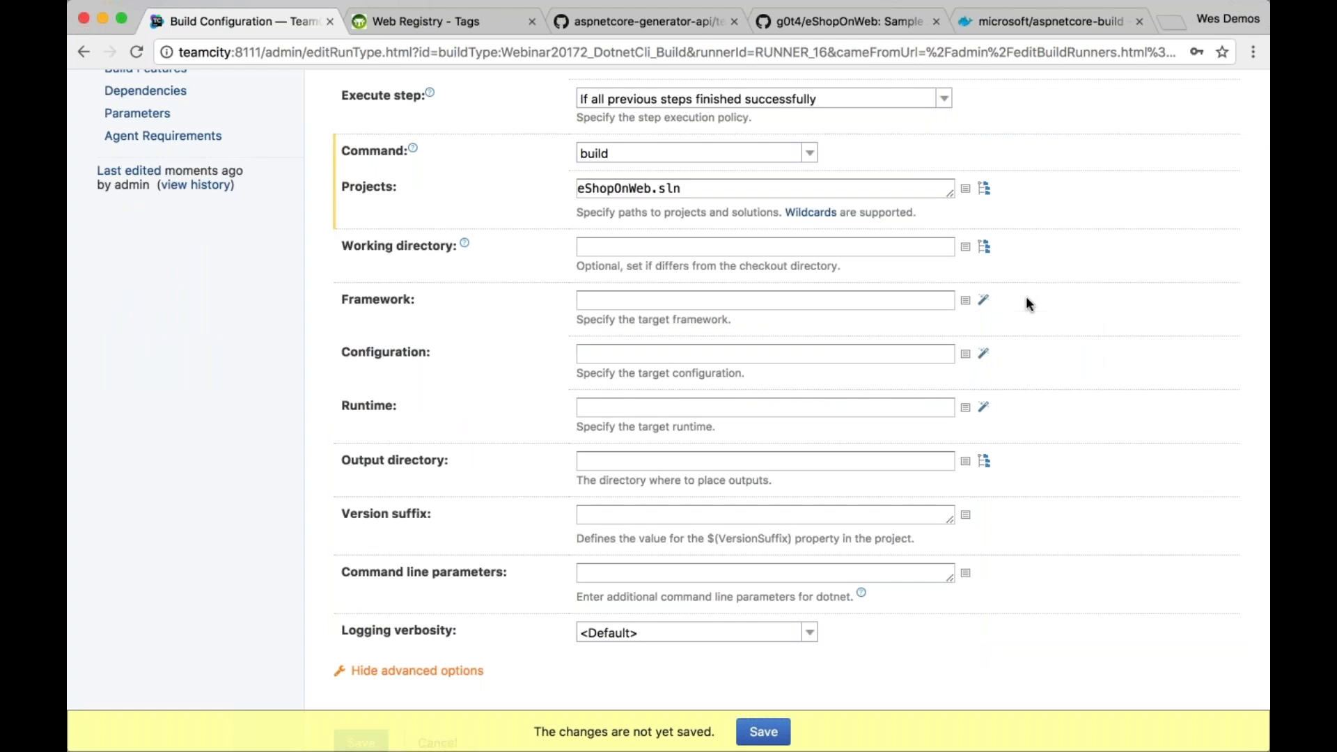
{"action": "left_click", "coordinate": [984, 353]}
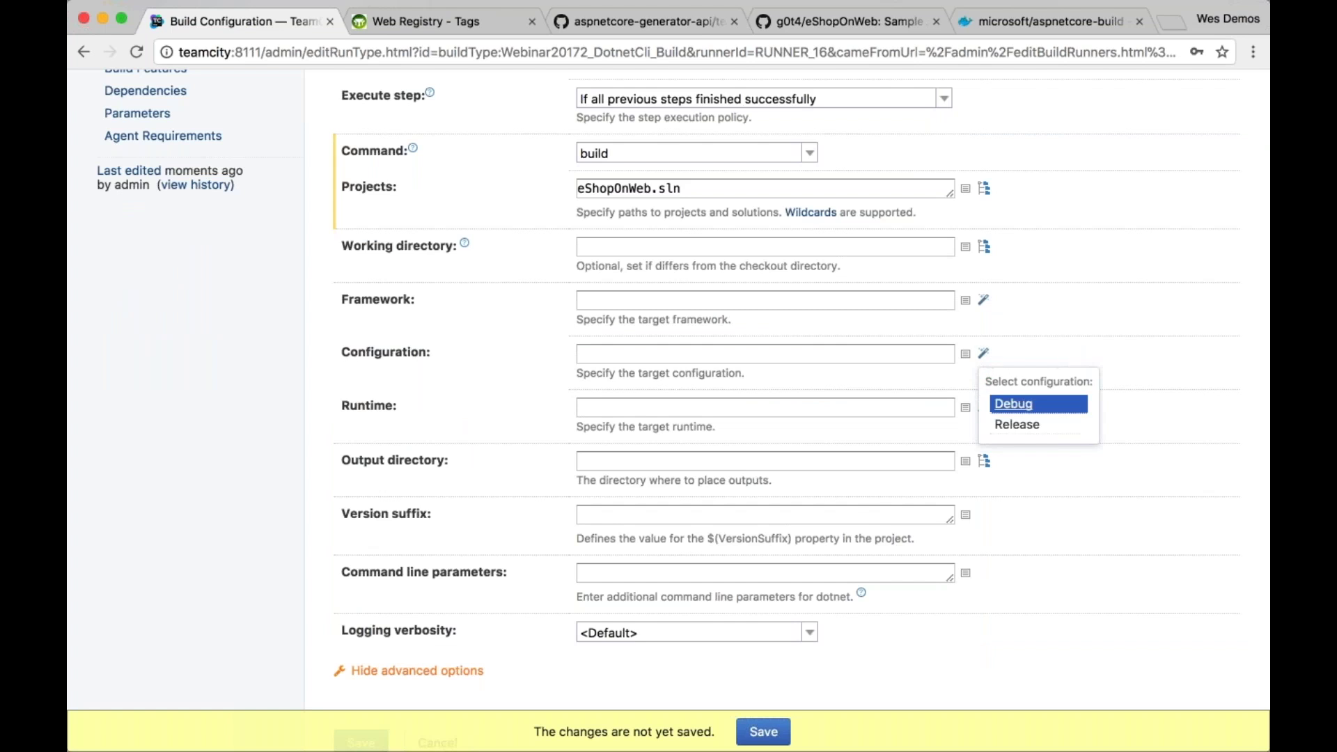
{"action": "left_click", "coordinate": [1031, 358]}
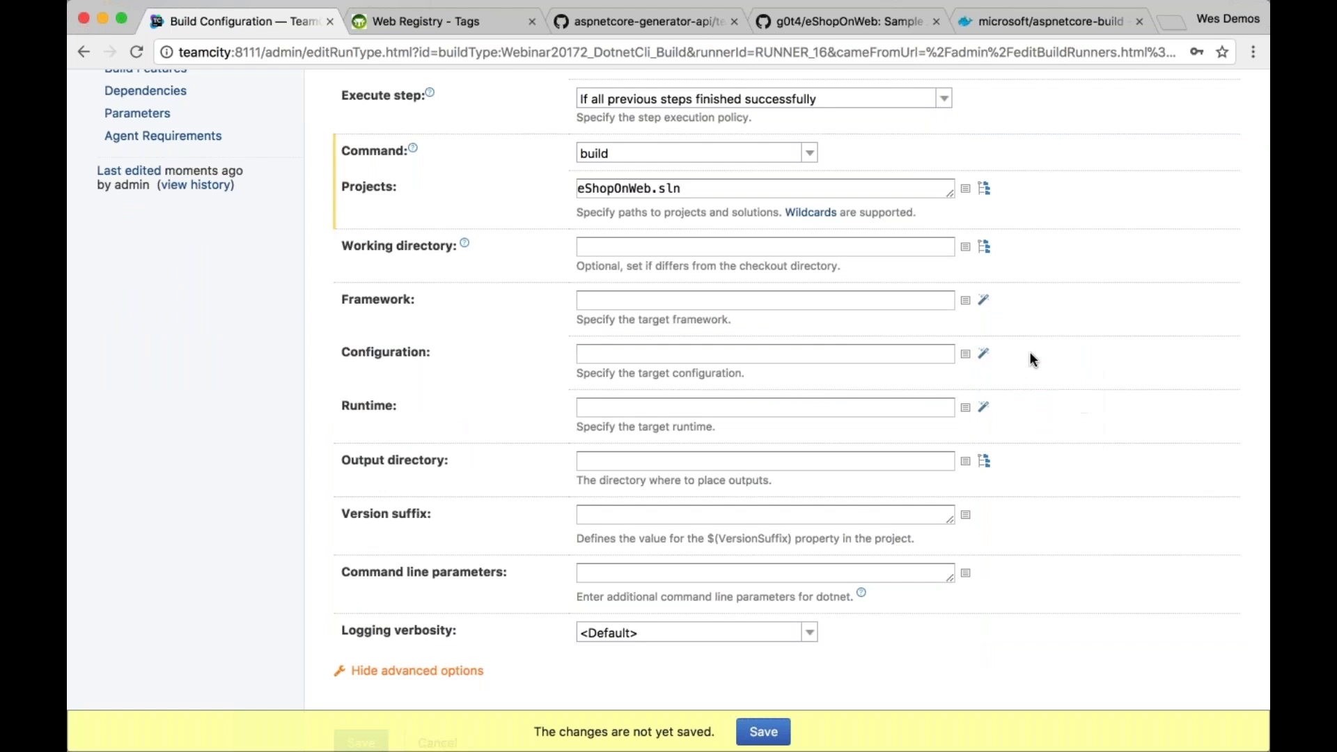
{"action": "left_click", "coordinate": [985, 408]}
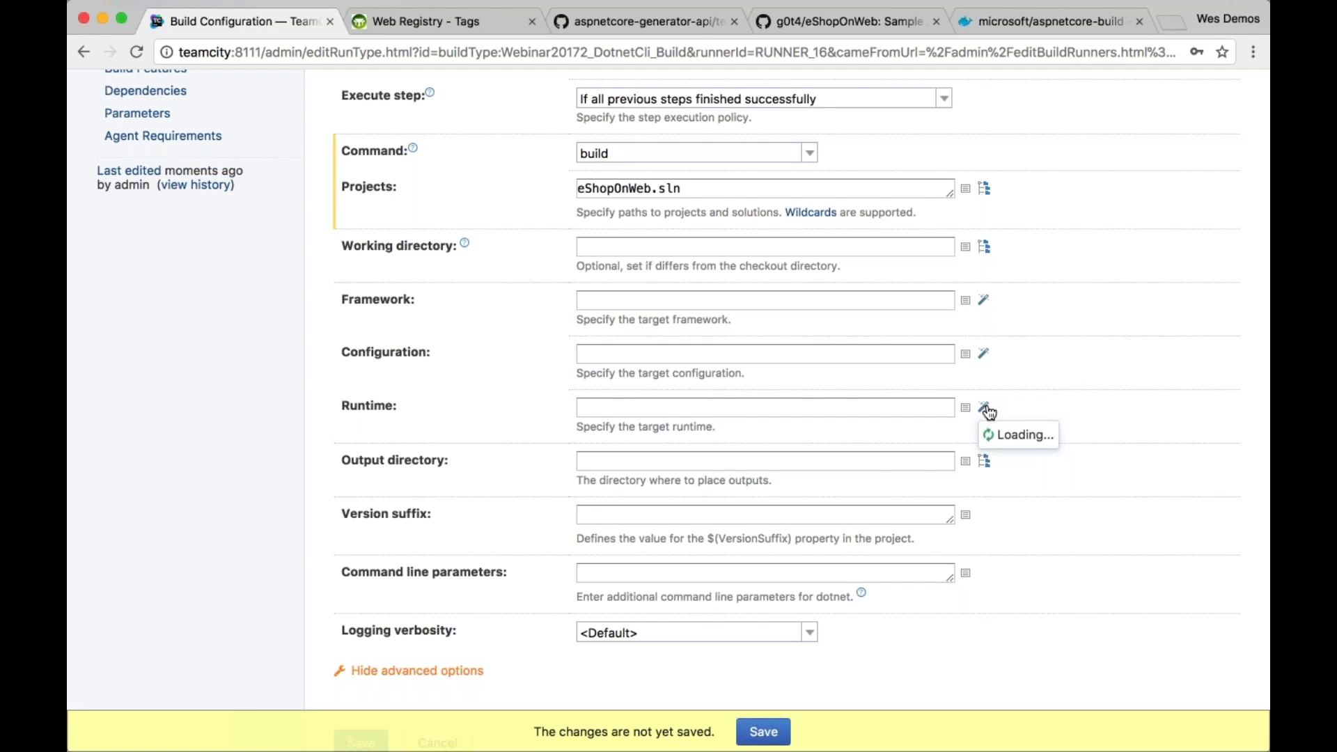
{"action": "left_click", "coordinate": [1020, 402]}
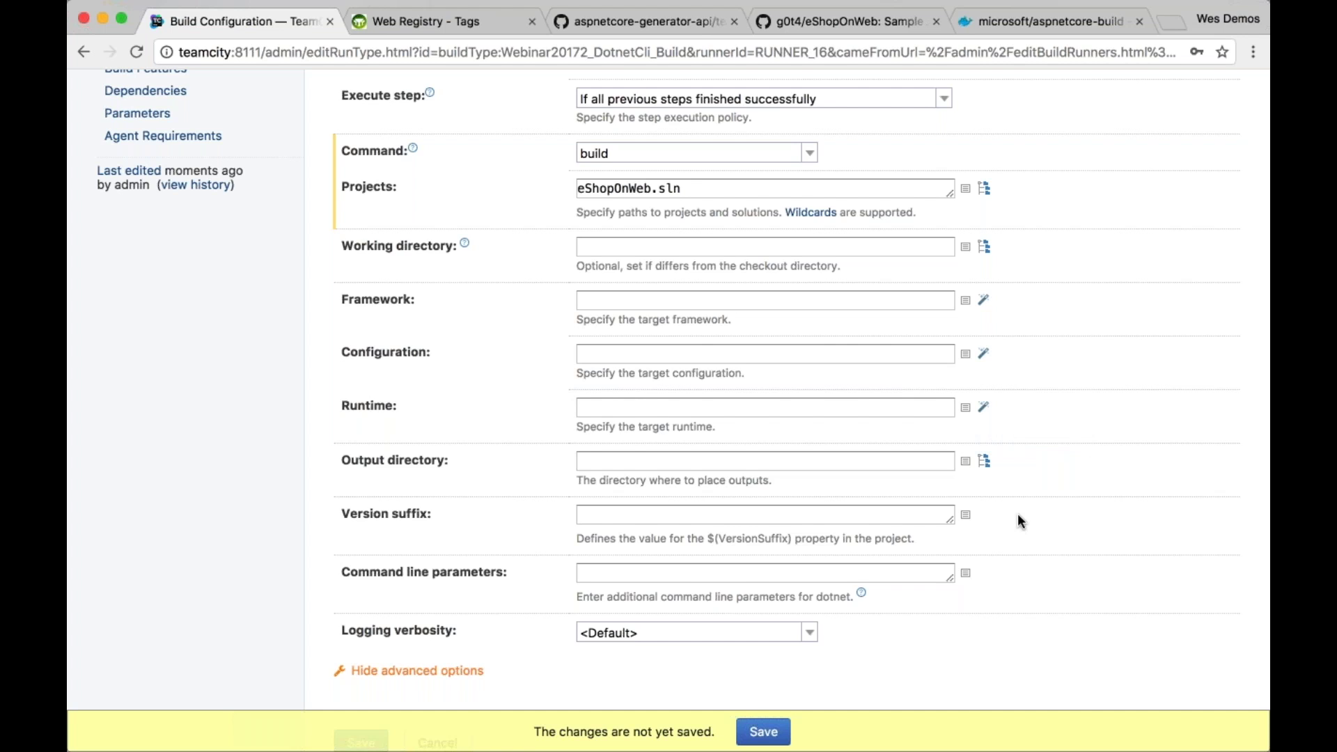
{"action": "scroll", "coordinate": [1017, 516], "scroll_direction": "down", "scroll_amount": 3}
{"action": "left_click", "coordinate": [763, 731]}
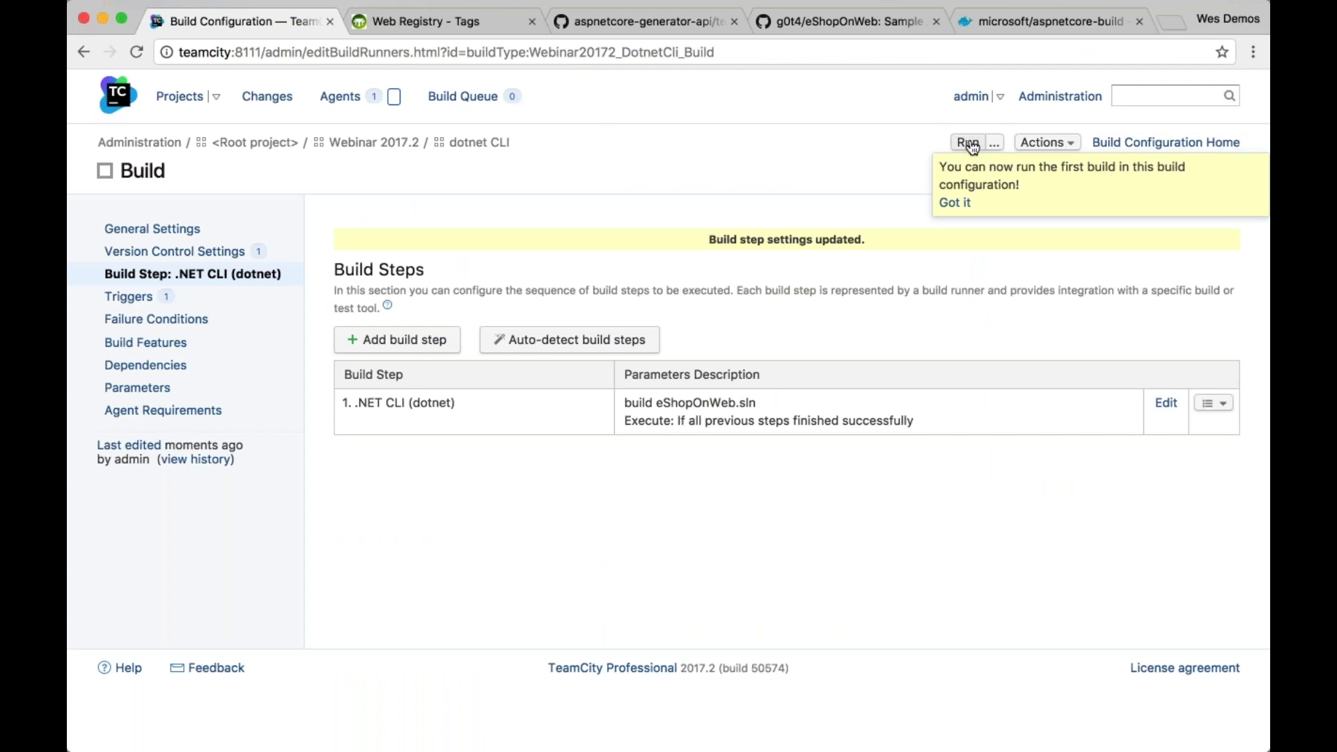
Run build #1 of the Build configuration and open its Build Log
{"action": "left_click", "coordinate": [971, 143]}
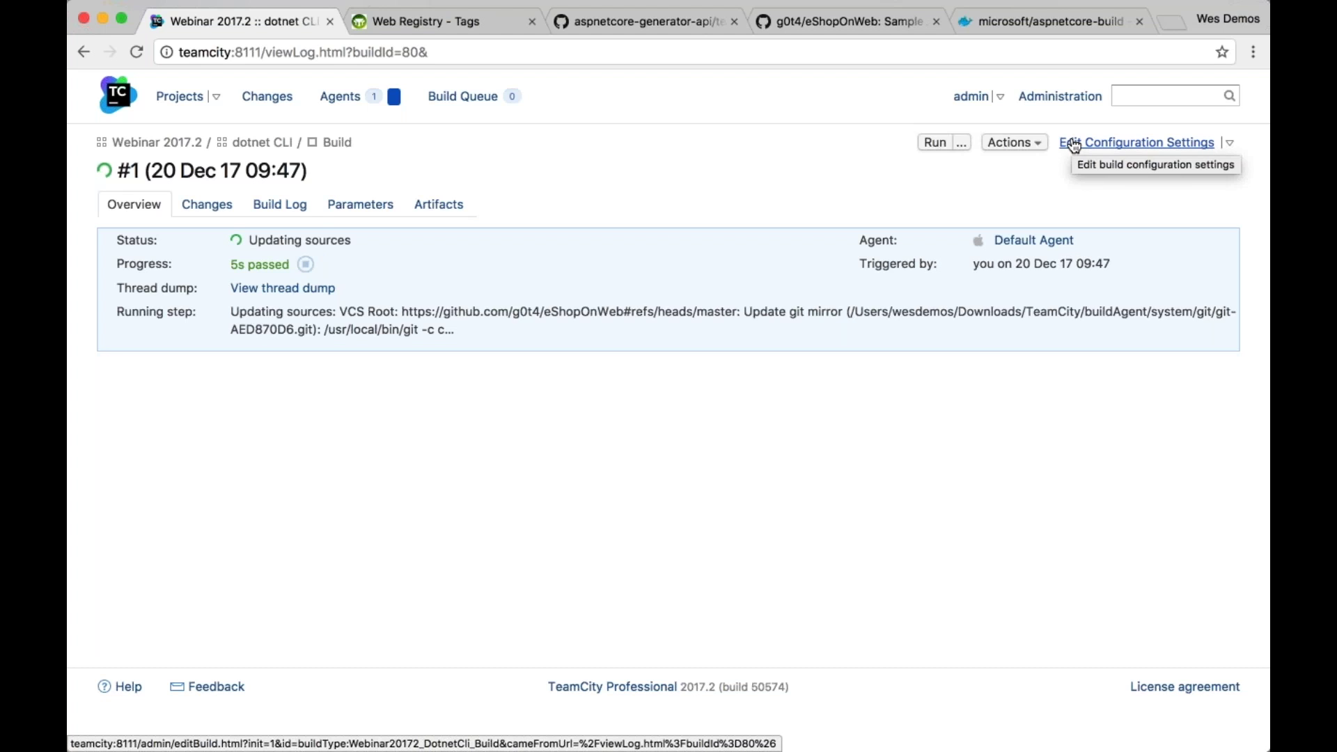
{"action": "left_click", "coordinate": [290, 205]}
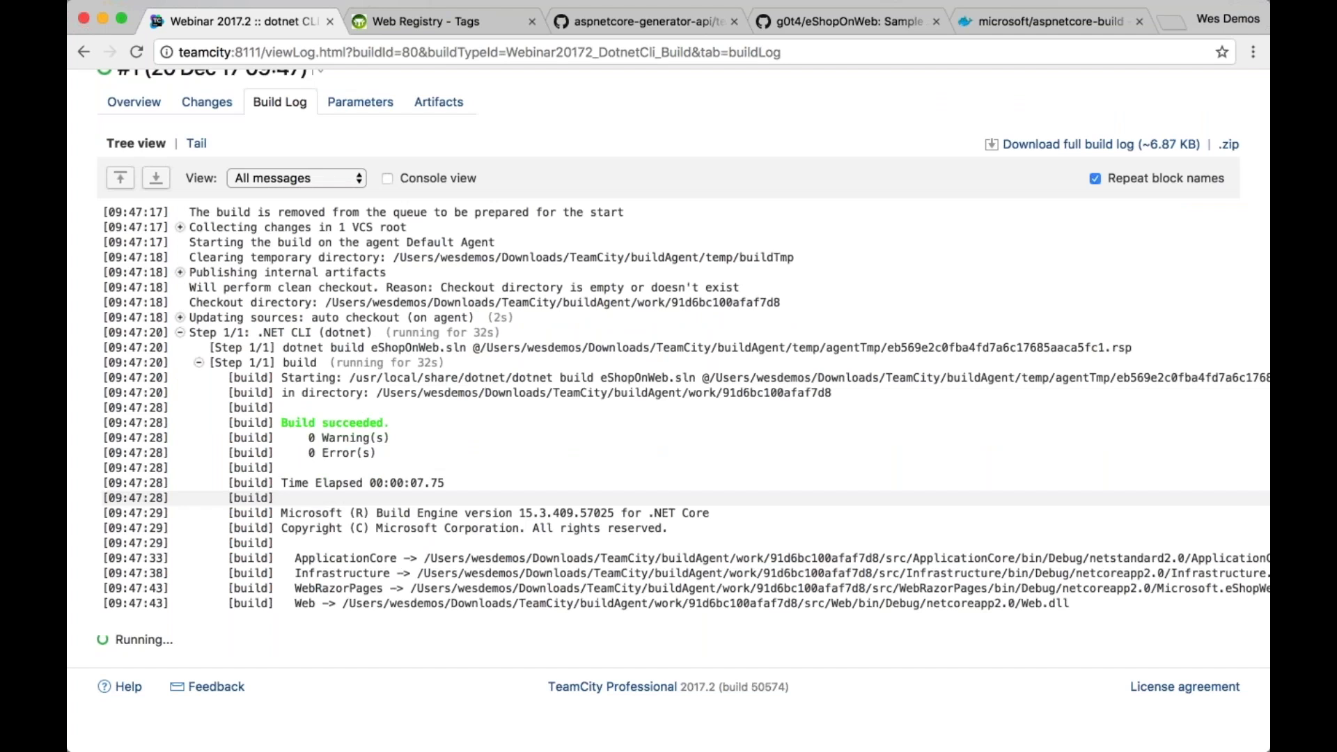
{"action": "left_click", "coordinate": [805, 20]}
{"action": "left_click", "coordinate": [230, 22]}
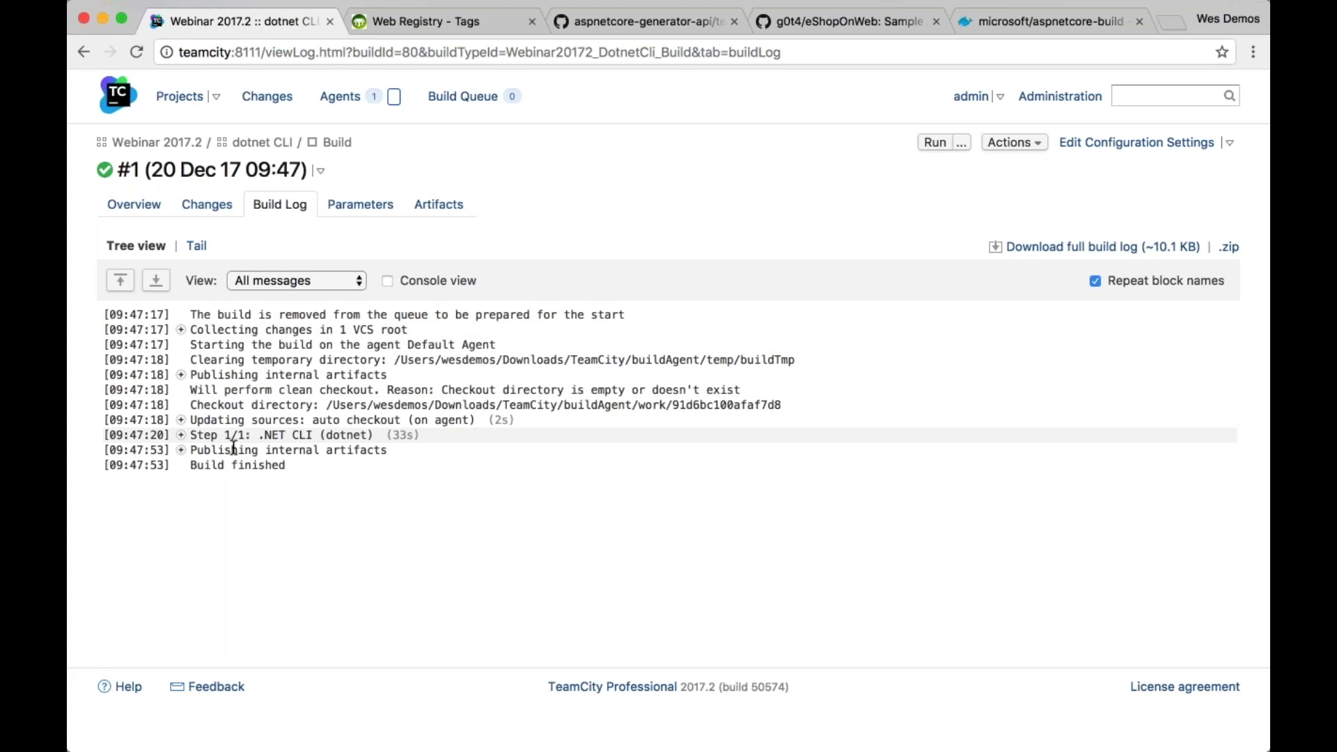
Expand the Step 1/1 .NET CLI build output to confirm 0 warnings and 0 errors
{"action": "left_click", "coordinate": [181, 435]}
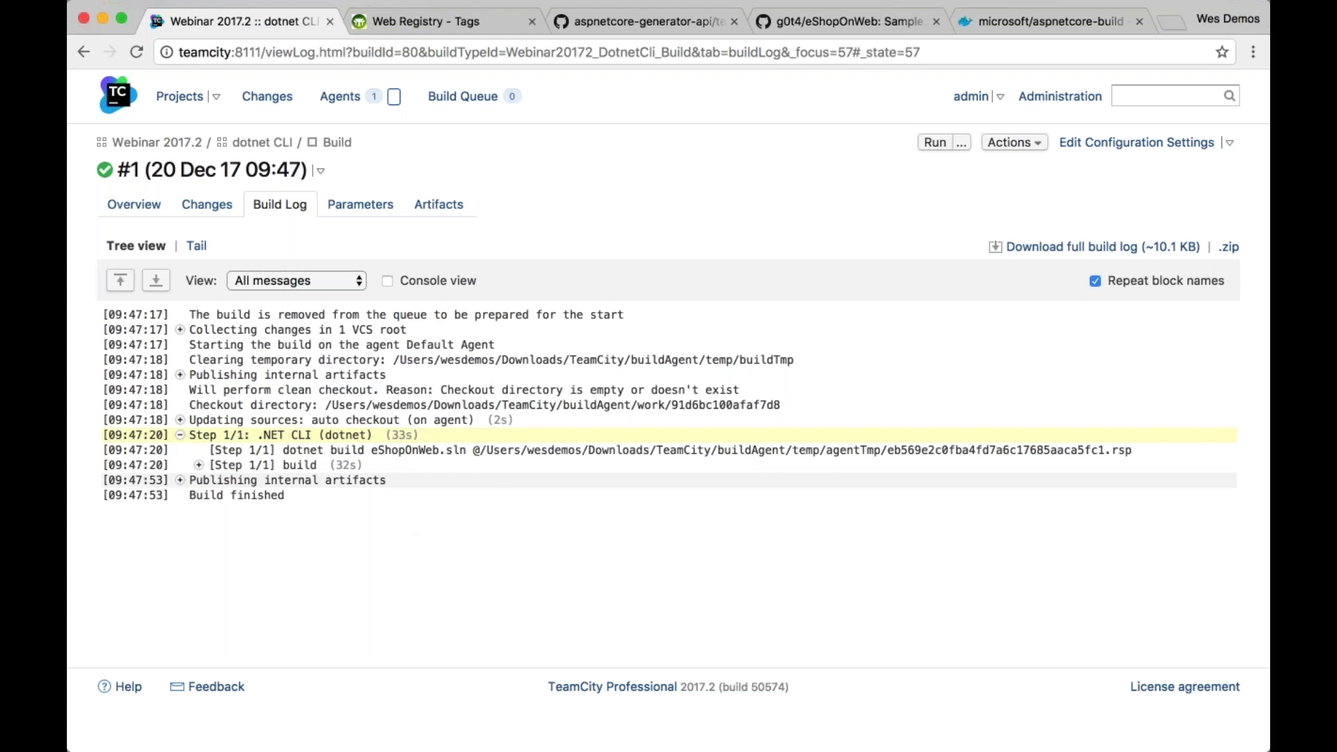
{"action": "left_click", "coordinate": [199, 466]}
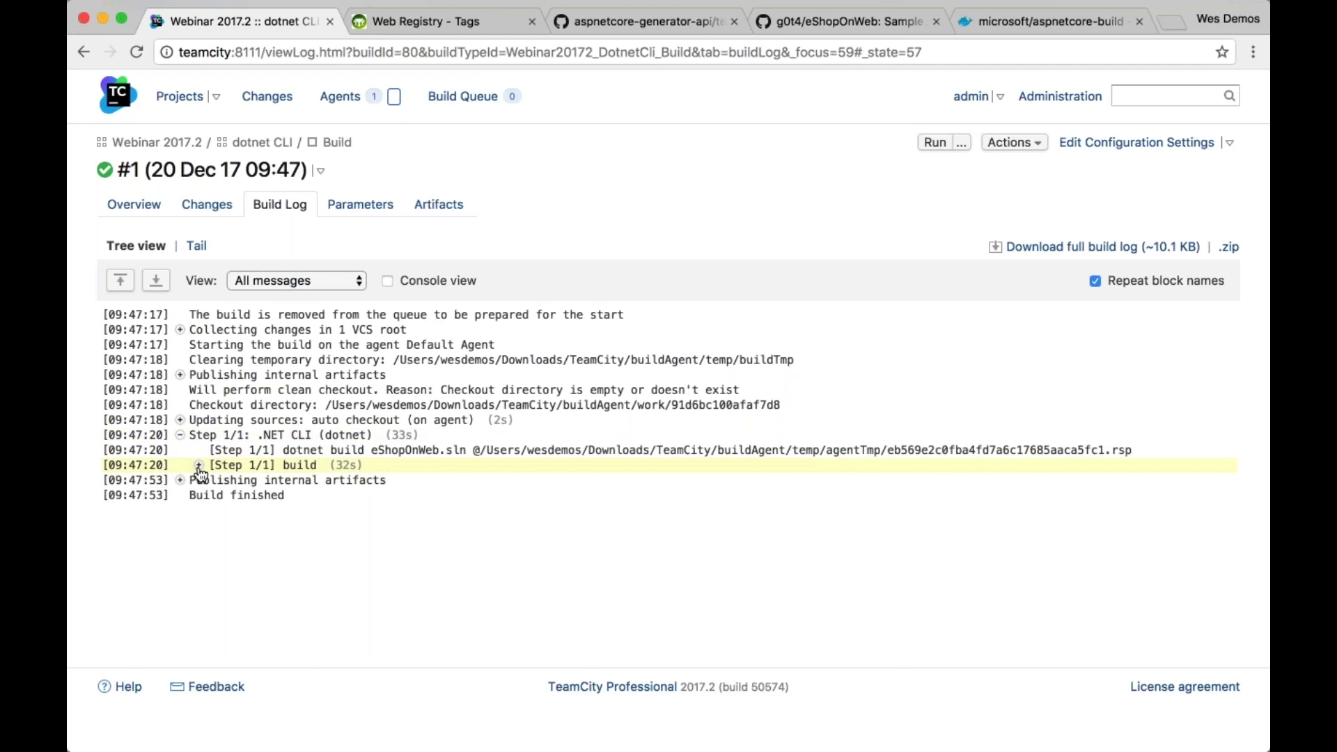
{"action": "scroll", "coordinate": [319, 512], "scroll_direction": "down", "scroll_amount": 5}
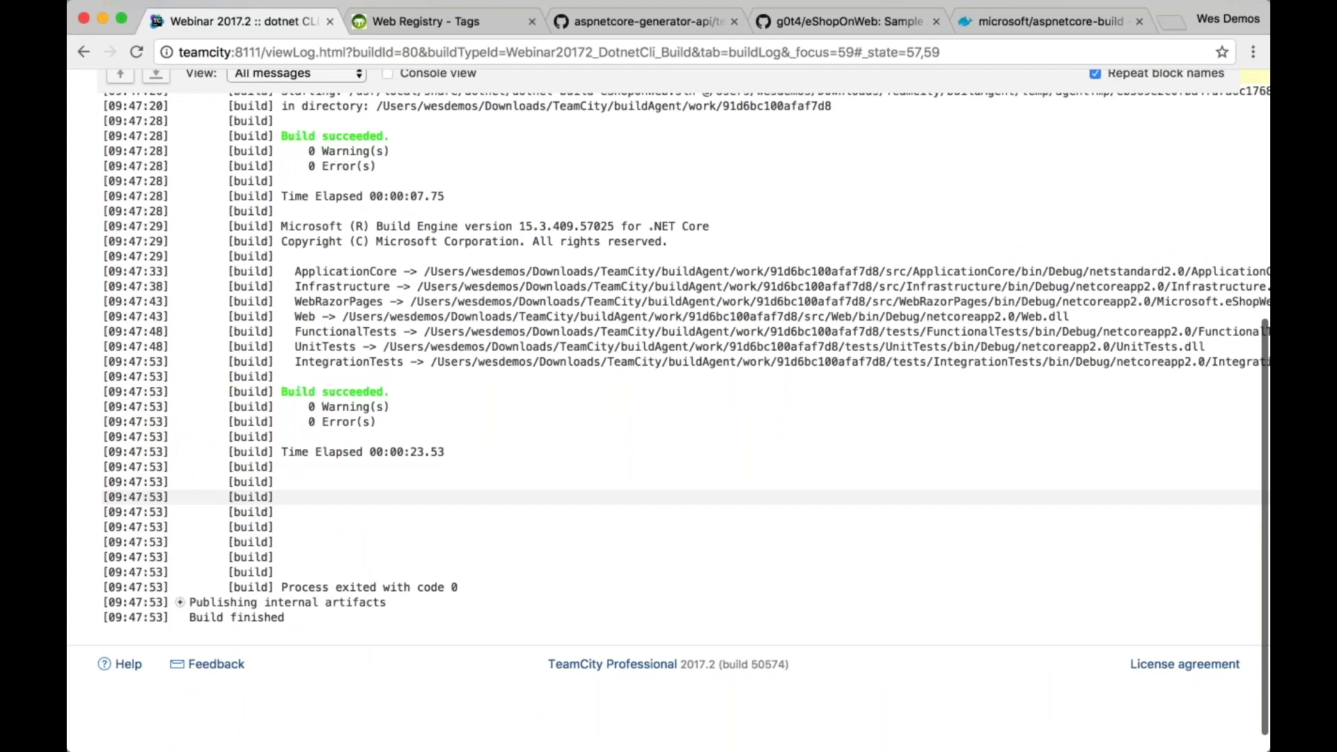
{"action": "scroll", "coordinate": [320, 501], "scroll_direction": "up", "scroll_amount": 3}
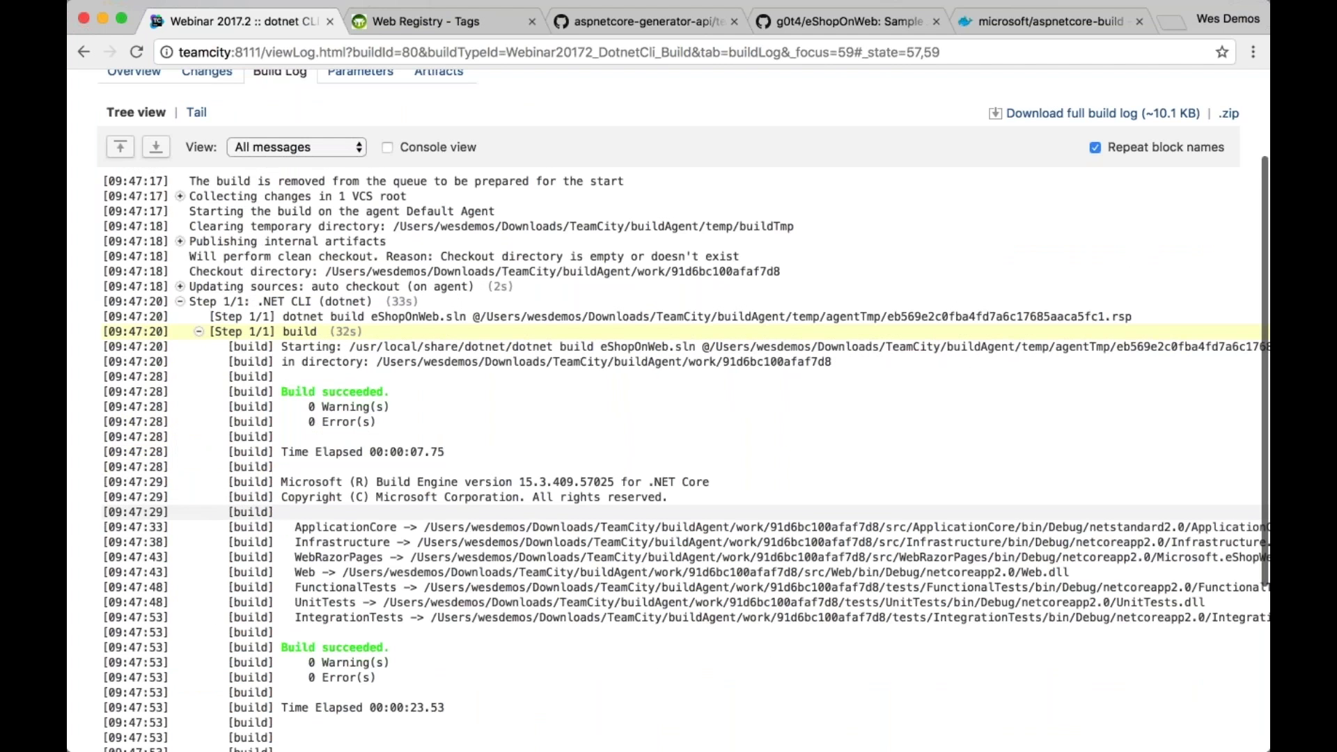
{"action": "scroll", "coordinate": [319, 518], "scroll_direction": "down", "scroll_amount": 1}
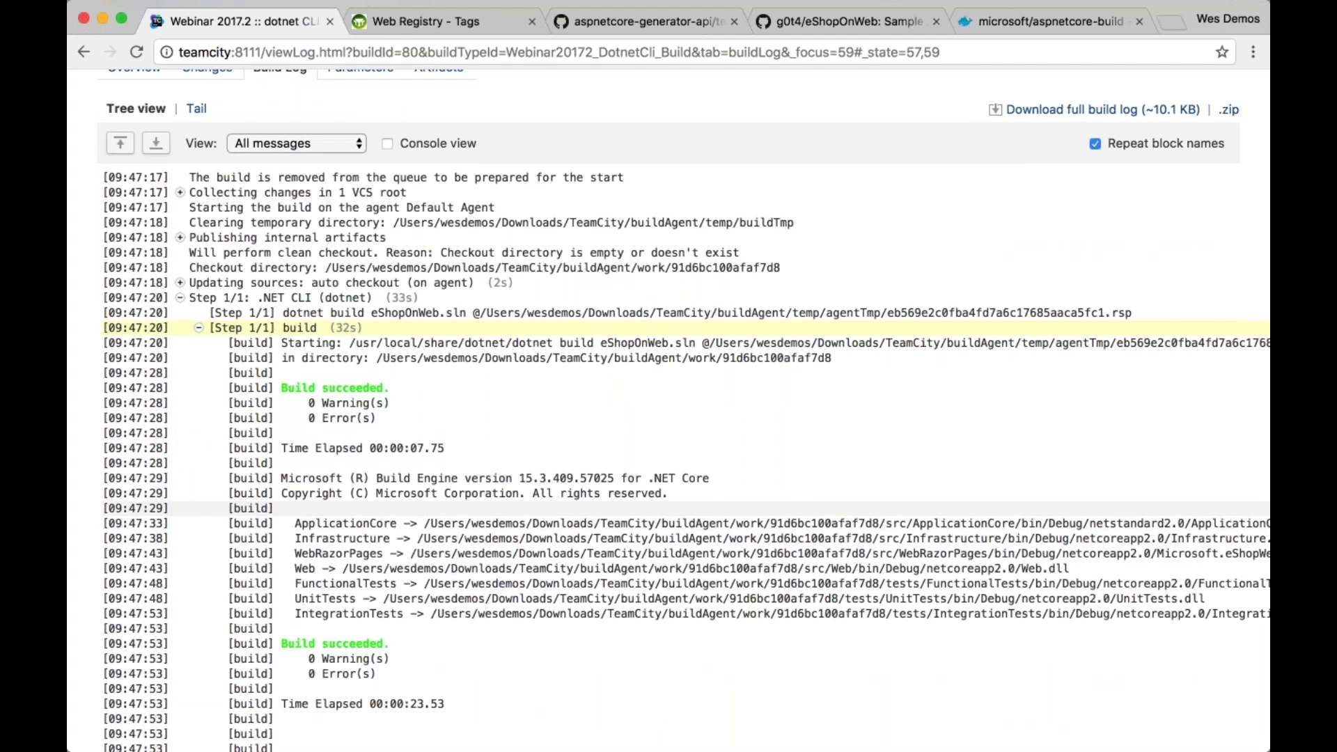
{"action": "scroll", "coordinate": [319, 517], "scroll_direction": "up", "scroll_amount": 1}
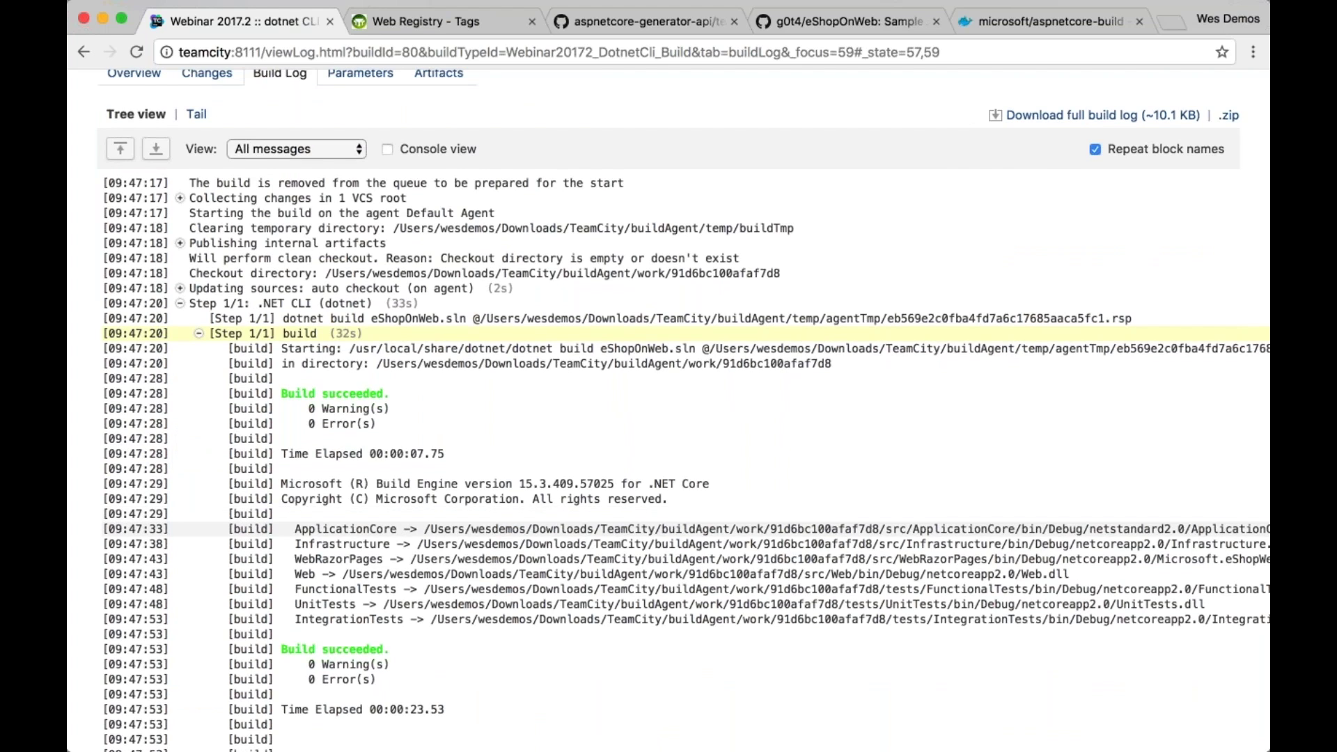
Add a new .NET CLI build step that runs the test command
{"action": "scroll", "coordinate": [1089, 153], "scroll_direction": "up", "scroll_amount": 3}
{"action": "left_click", "coordinate": [1089, 150]}
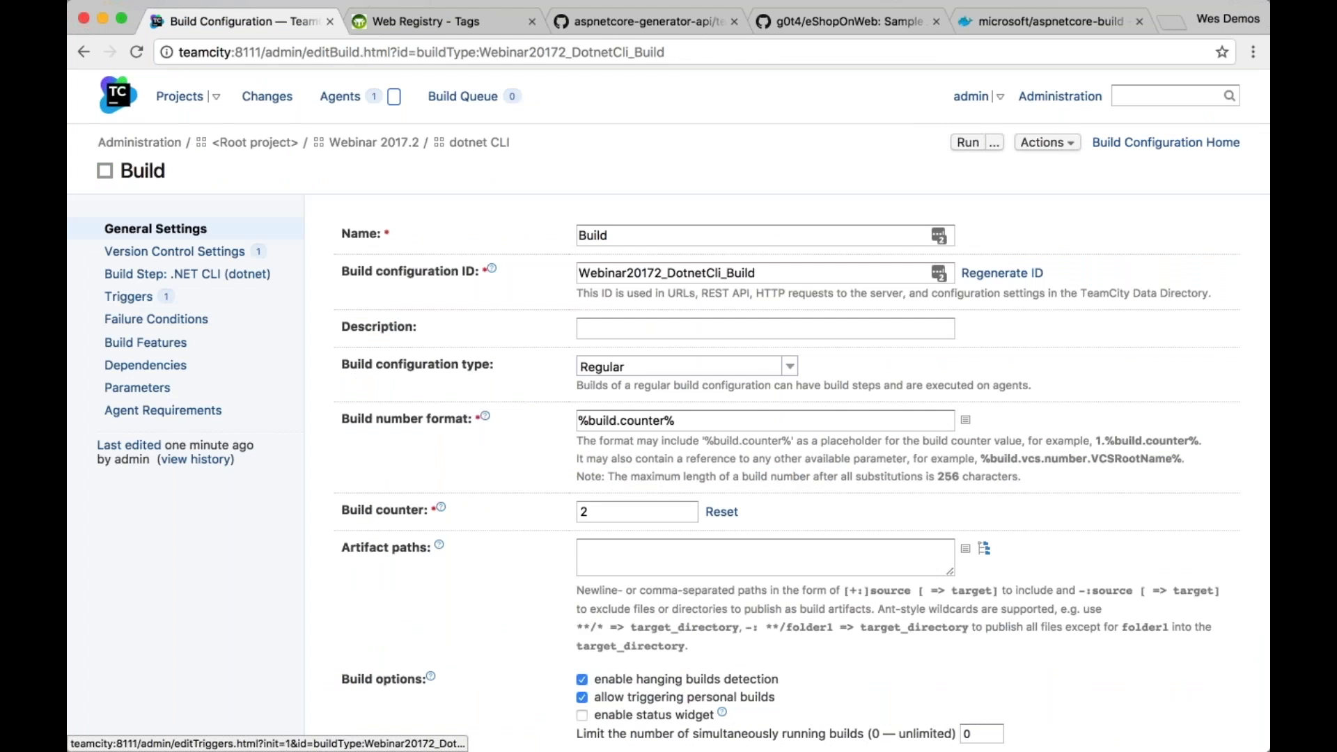
{"action": "left_click", "coordinate": [174, 274]}
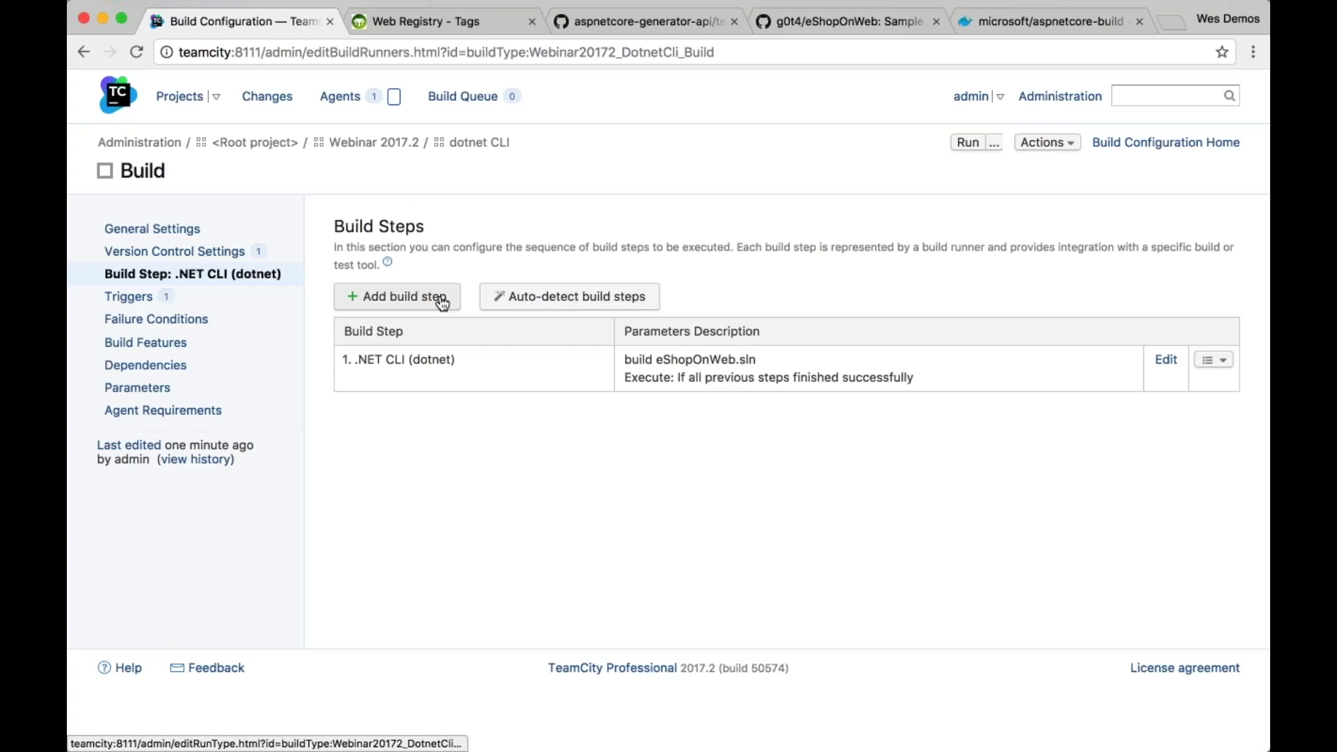
{"action": "left_click", "coordinate": [442, 303]}
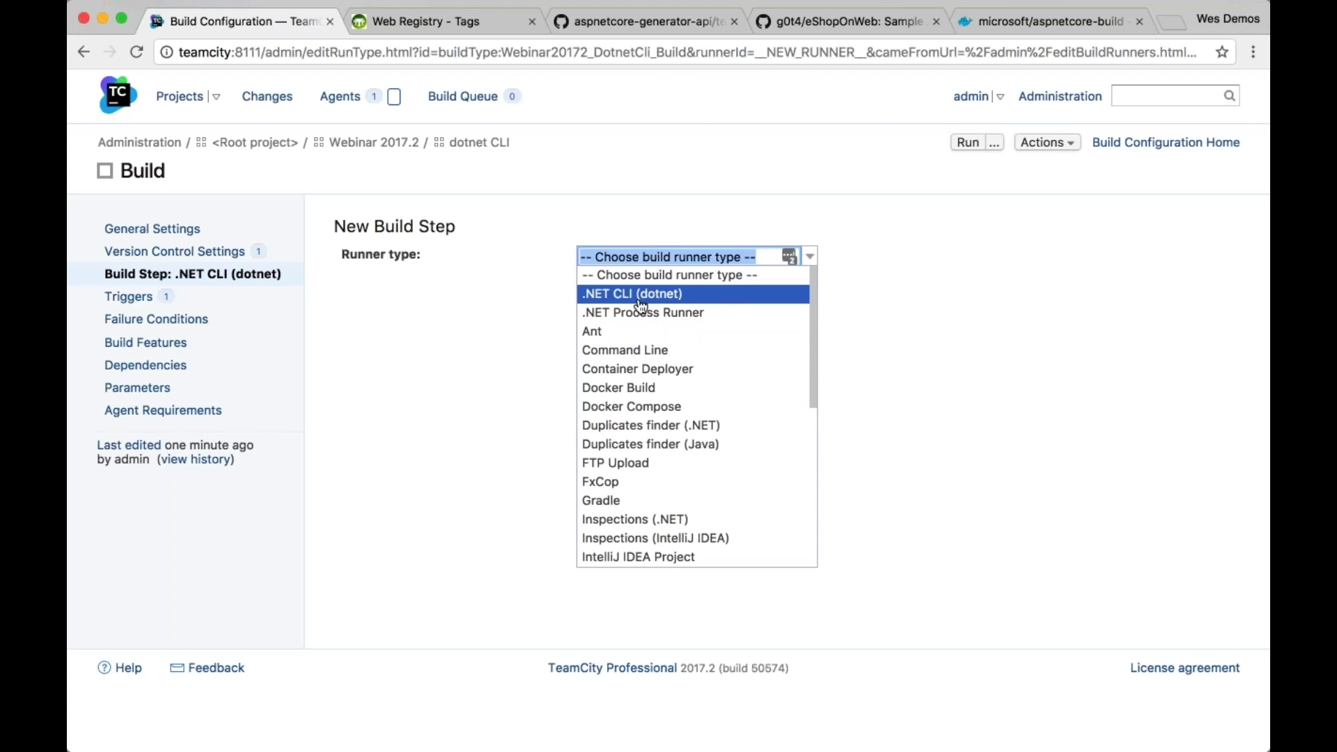
{"action": "left_click", "coordinate": [660, 293]}
{"action": "left_click", "coordinate": [657, 421]}
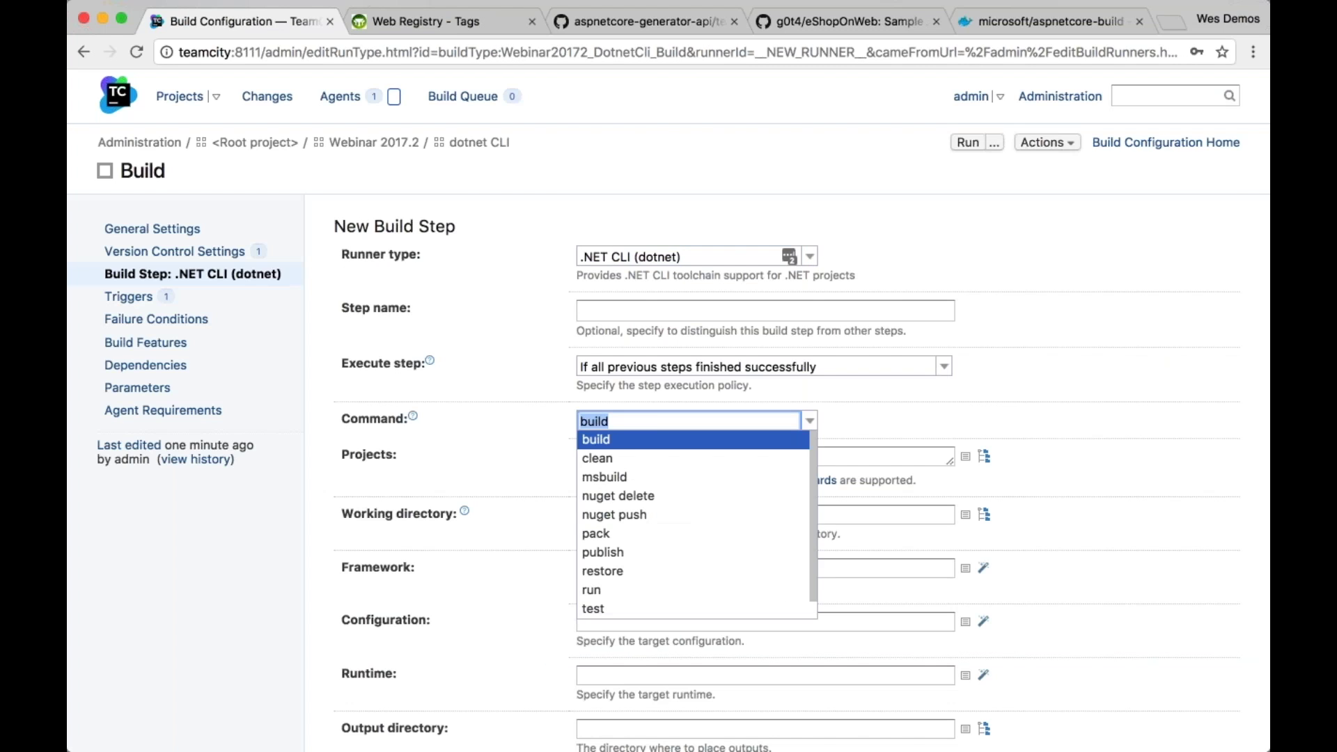
{"action": "left_click", "coordinate": [616, 609]}
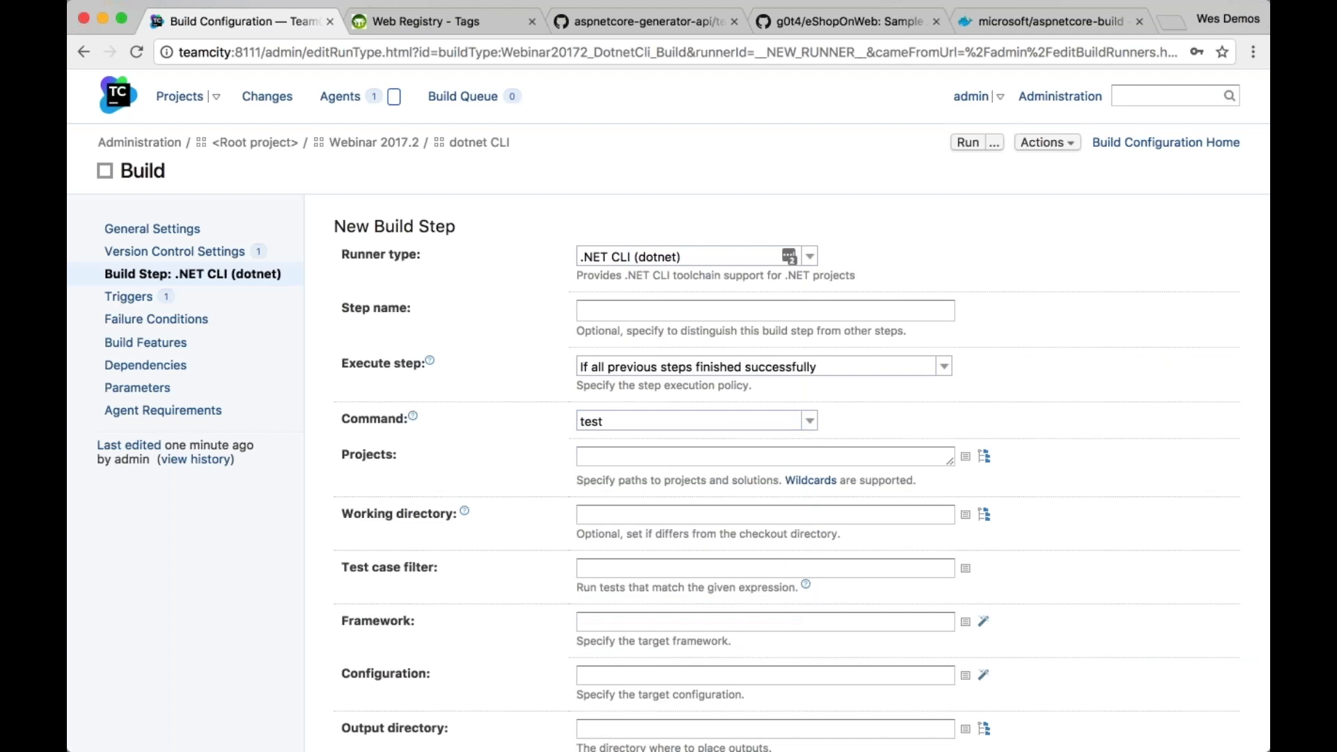
Target tests/UnitTests/UnitTests.csproj, leave code coverage off, and save the test step
{"action": "scroll", "coordinate": [1050, 447], "scroll_direction": "down", "scroll_amount": 3}
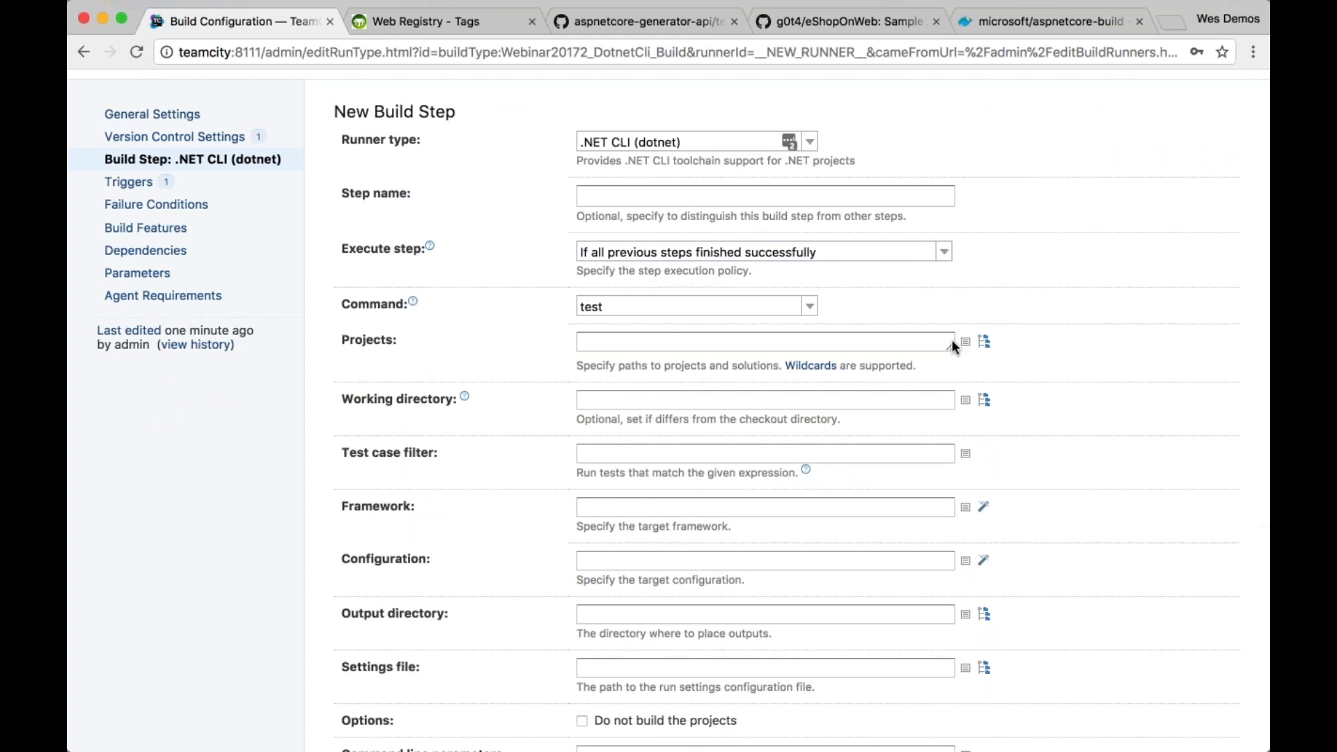
{"action": "left_click", "coordinate": [984, 341]}
{"action": "left_click", "coordinate": [992, 402]}
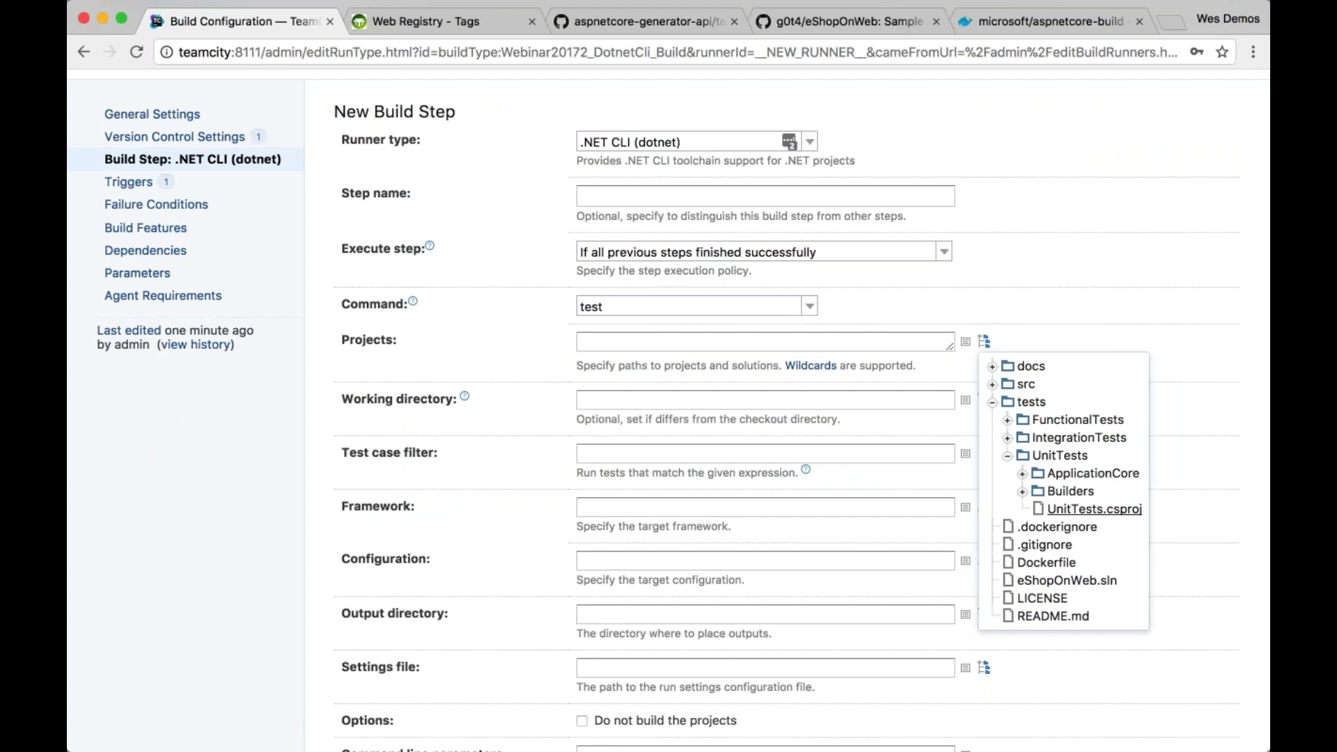
{"action": "left_click", "coordinate": [1059, 511]}
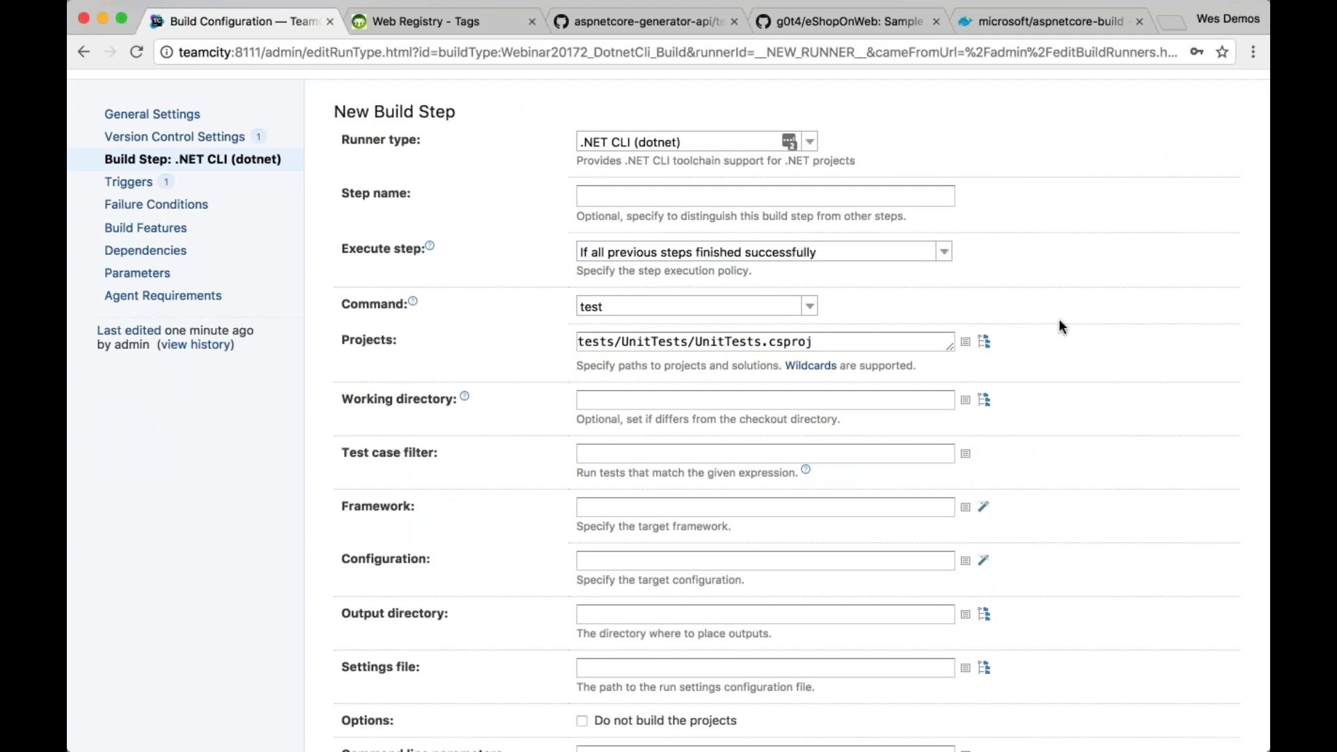
{"action": "scroll", "coordinate": [1058, 319], "scroll_direction": "down", "scroll_amount": 1}
{"action": "scroll", "coordinate": [1058, 319], "scroll_direction": "down", "scroll_amount": 2}
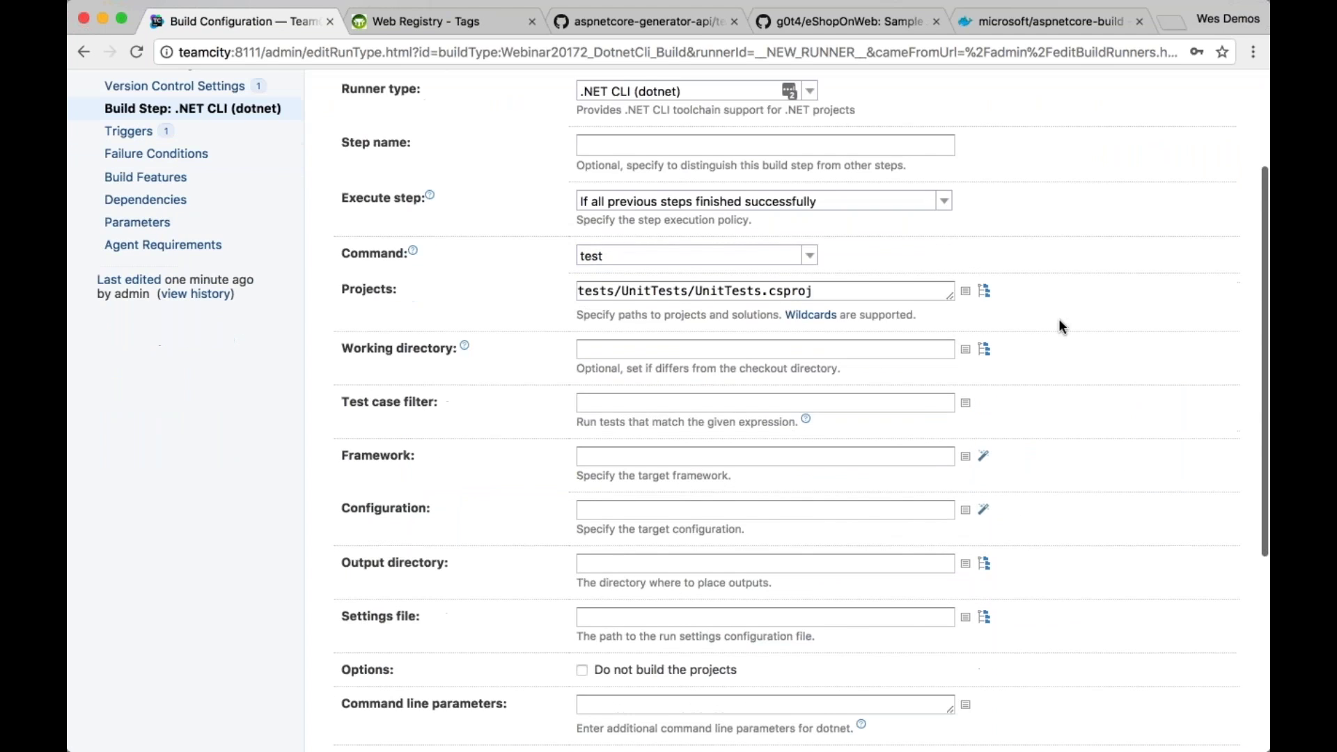
{"action": "triple_click", "coordinate": [752, 280]}
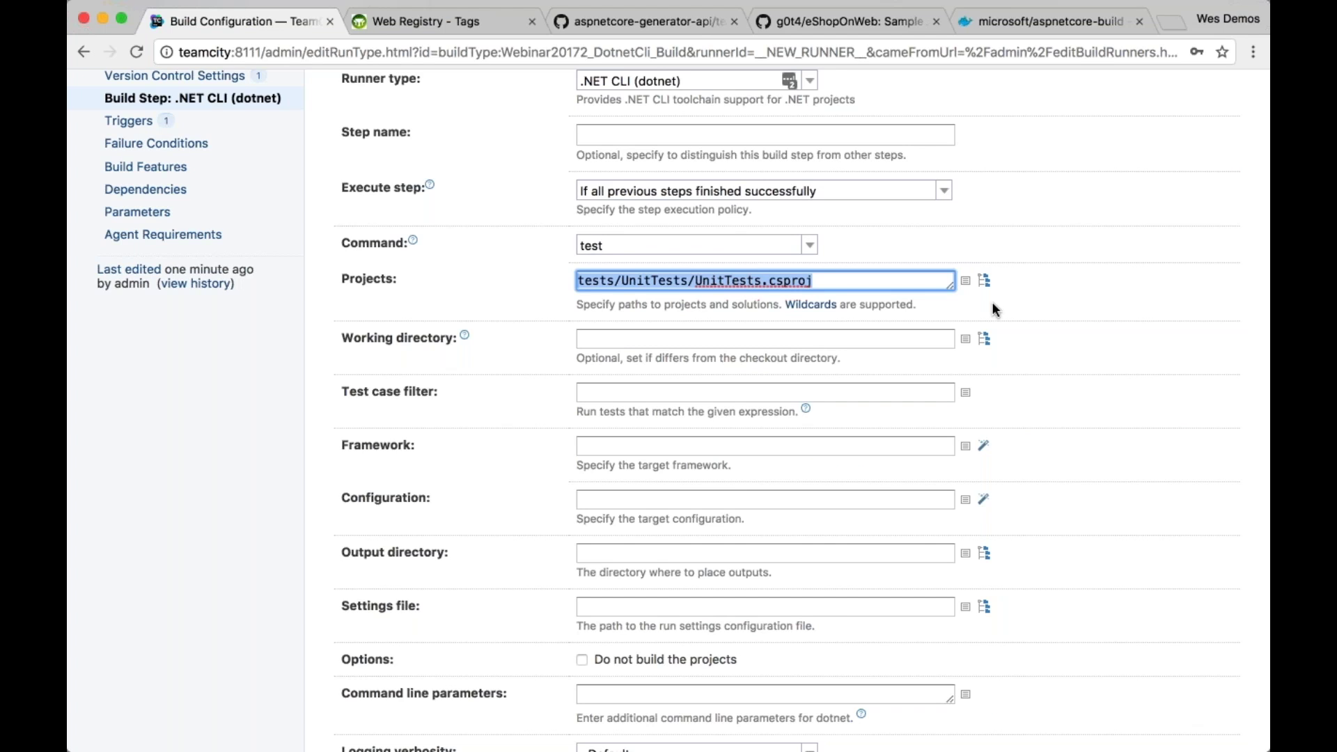
{"action": "scroll", "coordinate": [997, 416], "scroll_direction": "down", "scroll_amount": 10}
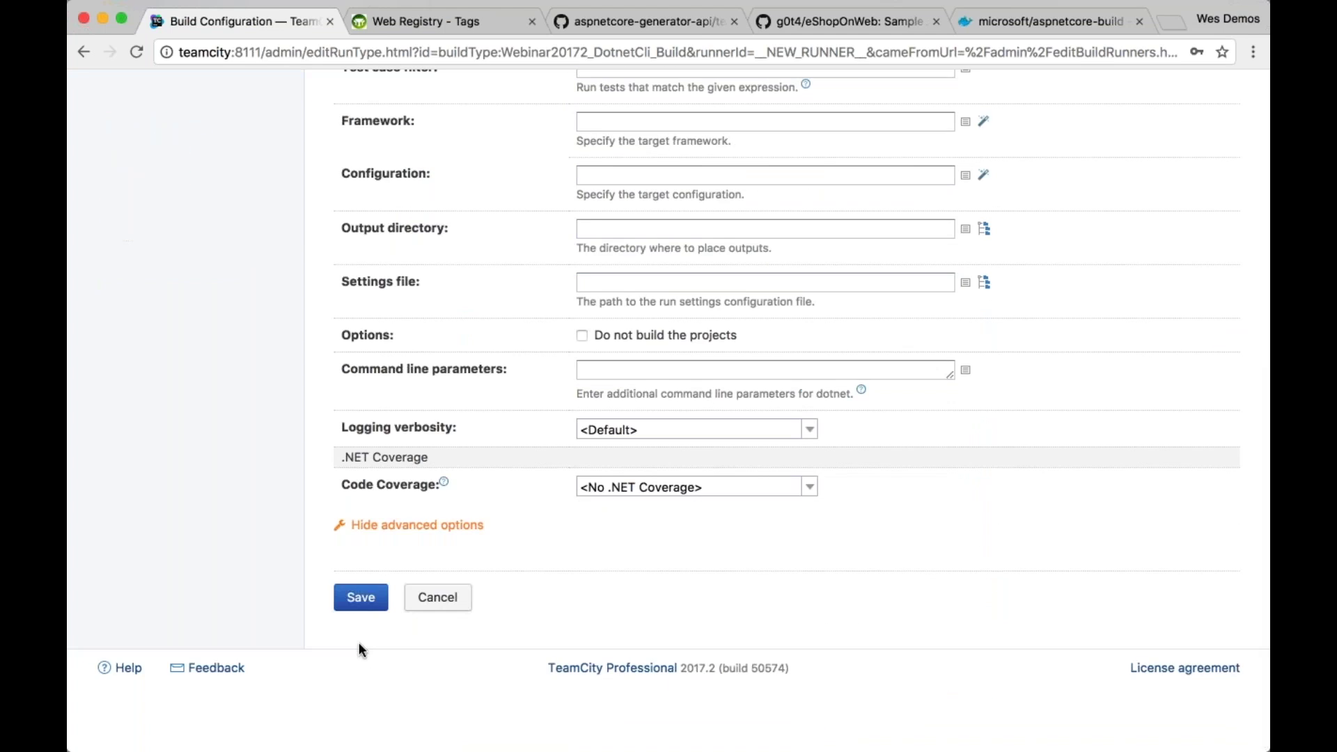
{"action": "scroll", "coordinate": [358, 641], "scroll_direction": "up", "scroll_amount": 7}
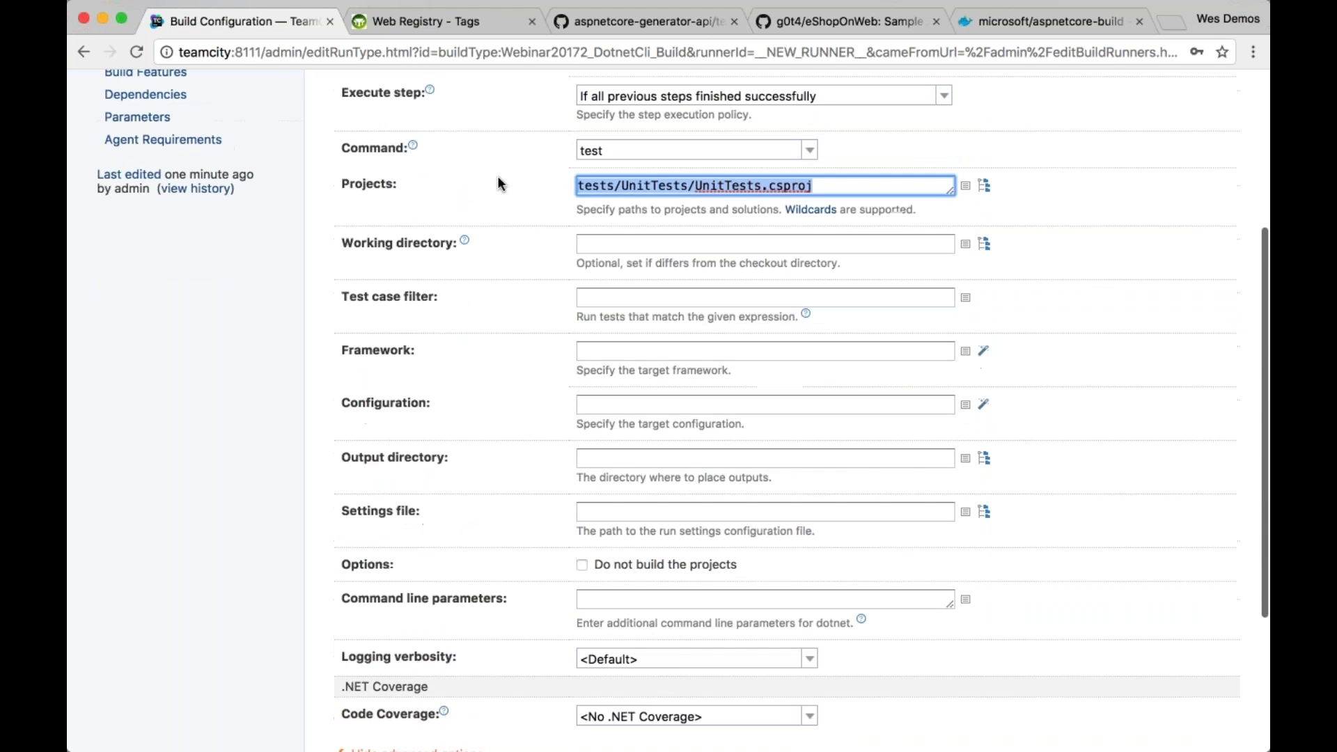
{"action": "scroll", "coordinate": [497, 179], "scroll_direction": "down", "scroll_amount": 7}
{"action": "left_click", "coordinate": [809, 486]}
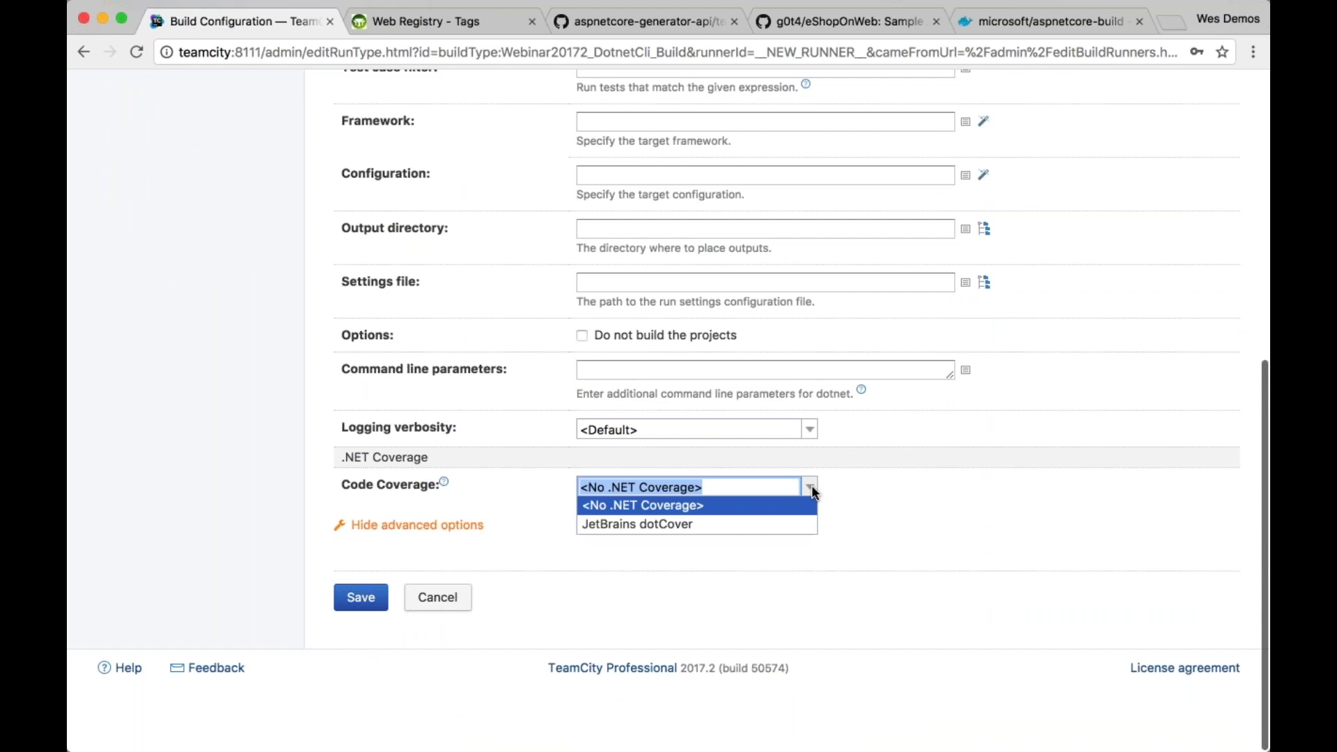
{"action": "left_click", "coordinate": [978, 506]}
{"action": "left_click", "coordinate": [360, 597]}
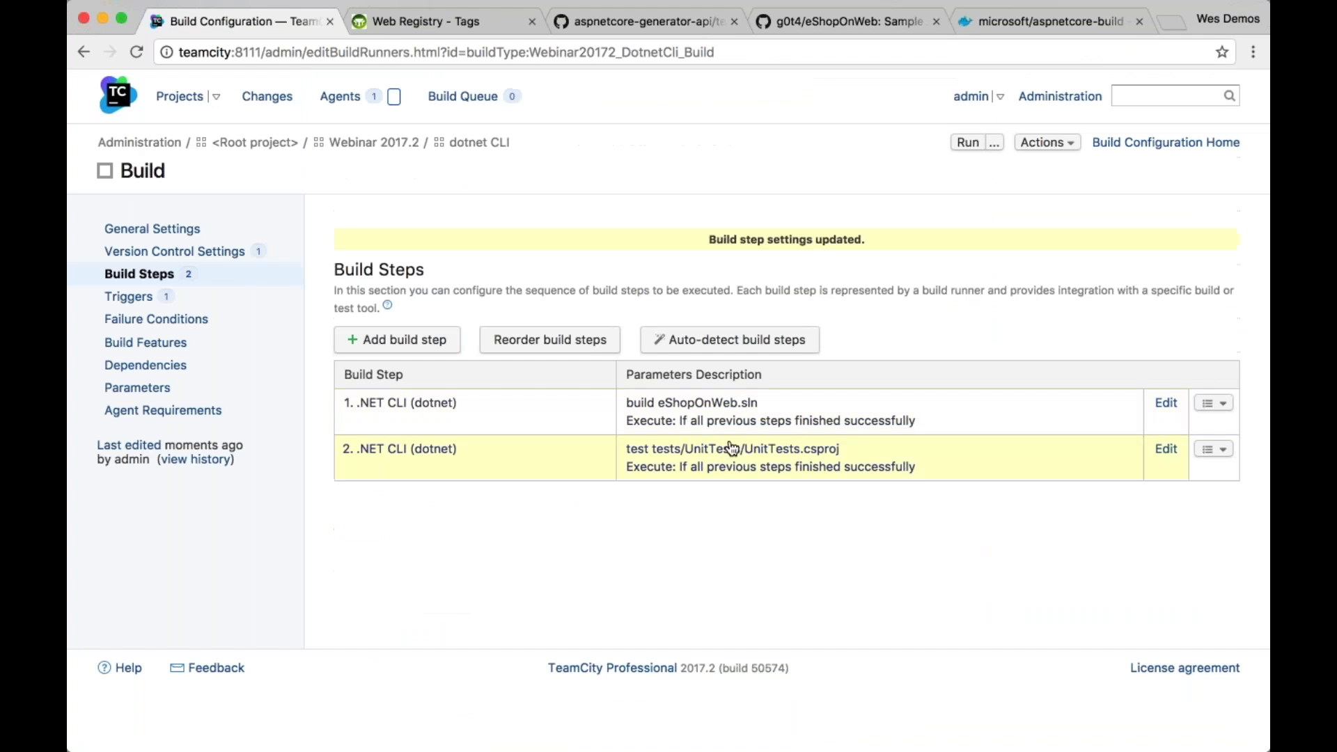
Rename the first build step to 'dotnet build' and save it
{"action": "left_click", "coordinate": [441, 410]}
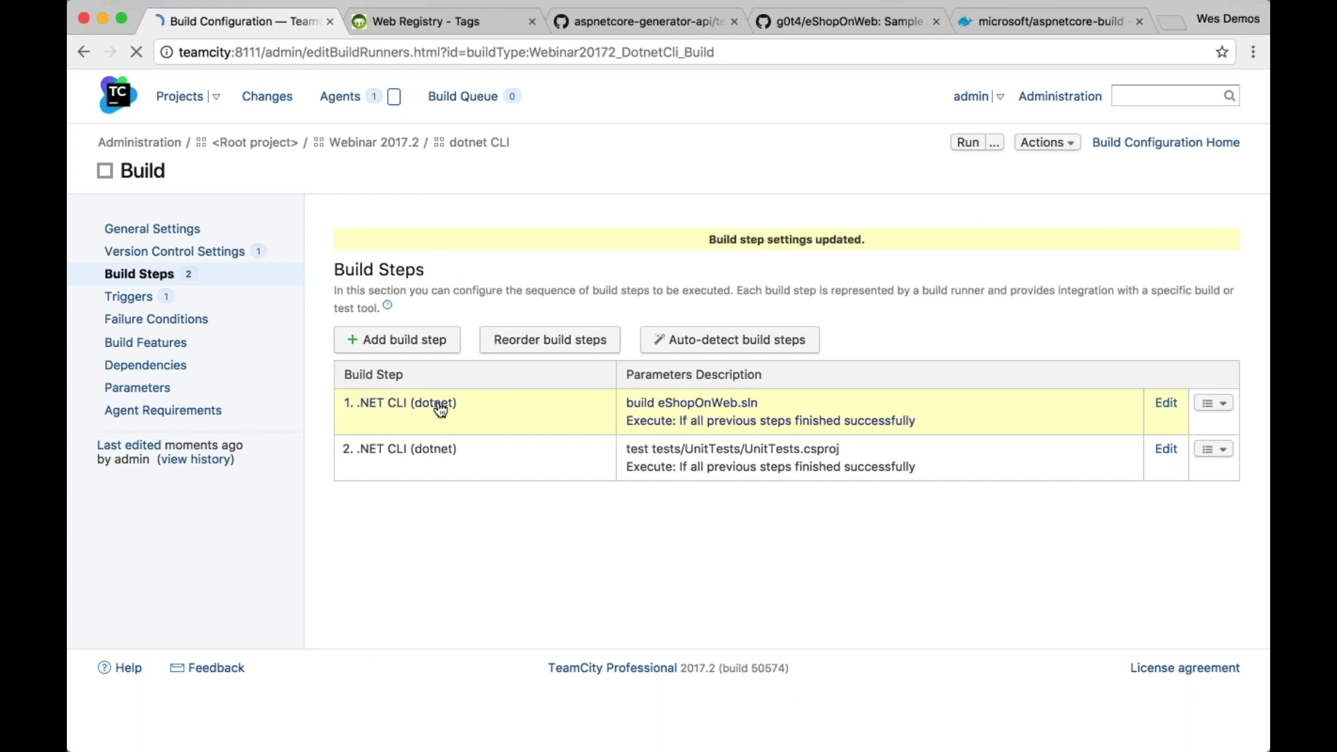
{"action": "type", "text": "dotnet build"}
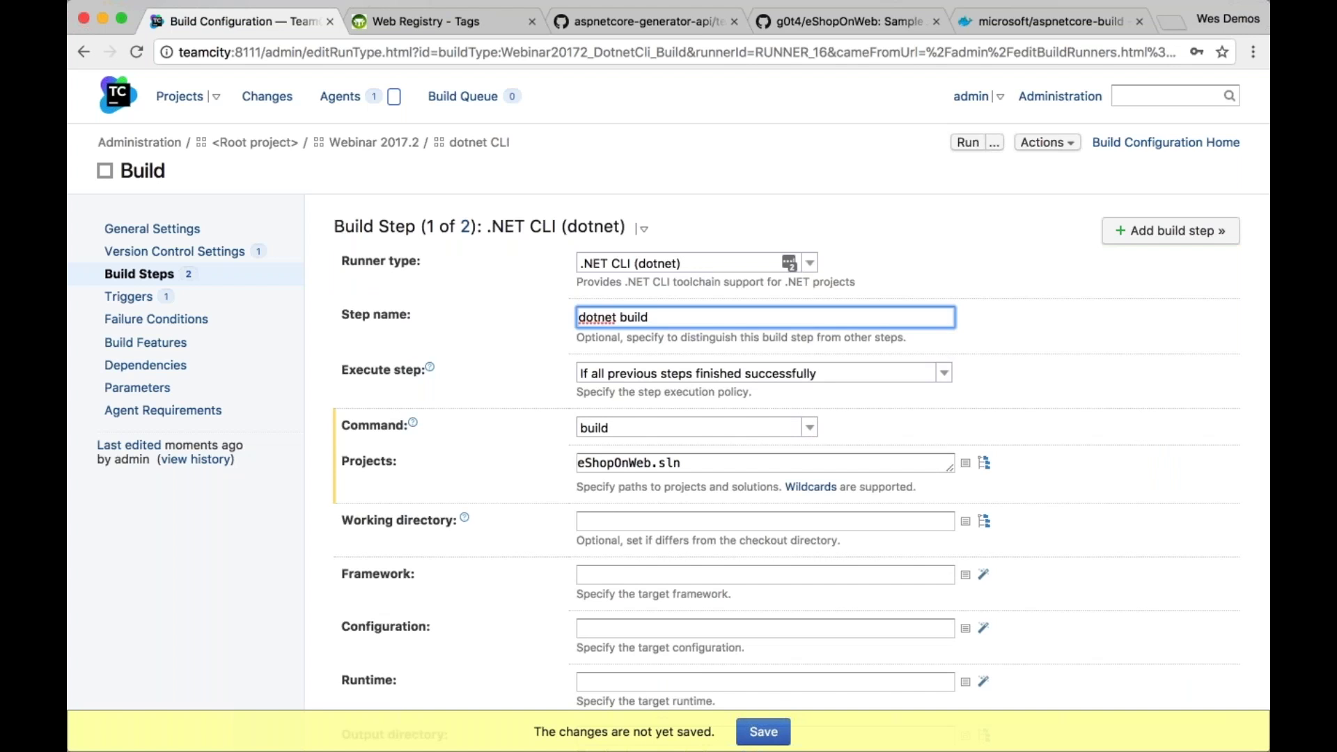
{"action": "left_click", "coordinate": [782, 747]}
{"action": "left_click", "coordinate": [776, 739]}
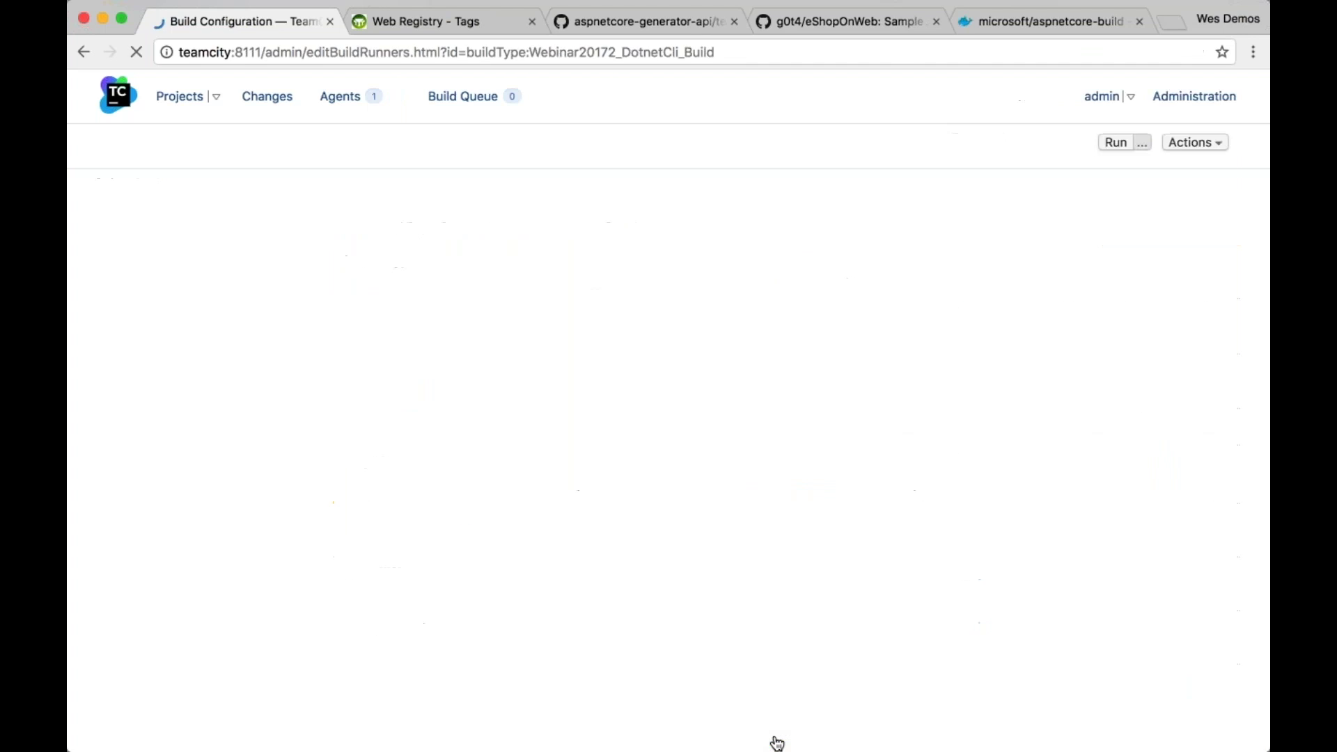
Rename the second step to 'dotnet test' and start build #2
{"action": "left_click", "coordinate": [441, 466]}
{"action": "left_click", "coordinate": [662, 317]}
{"action": "type", "text": "dotnet test"}
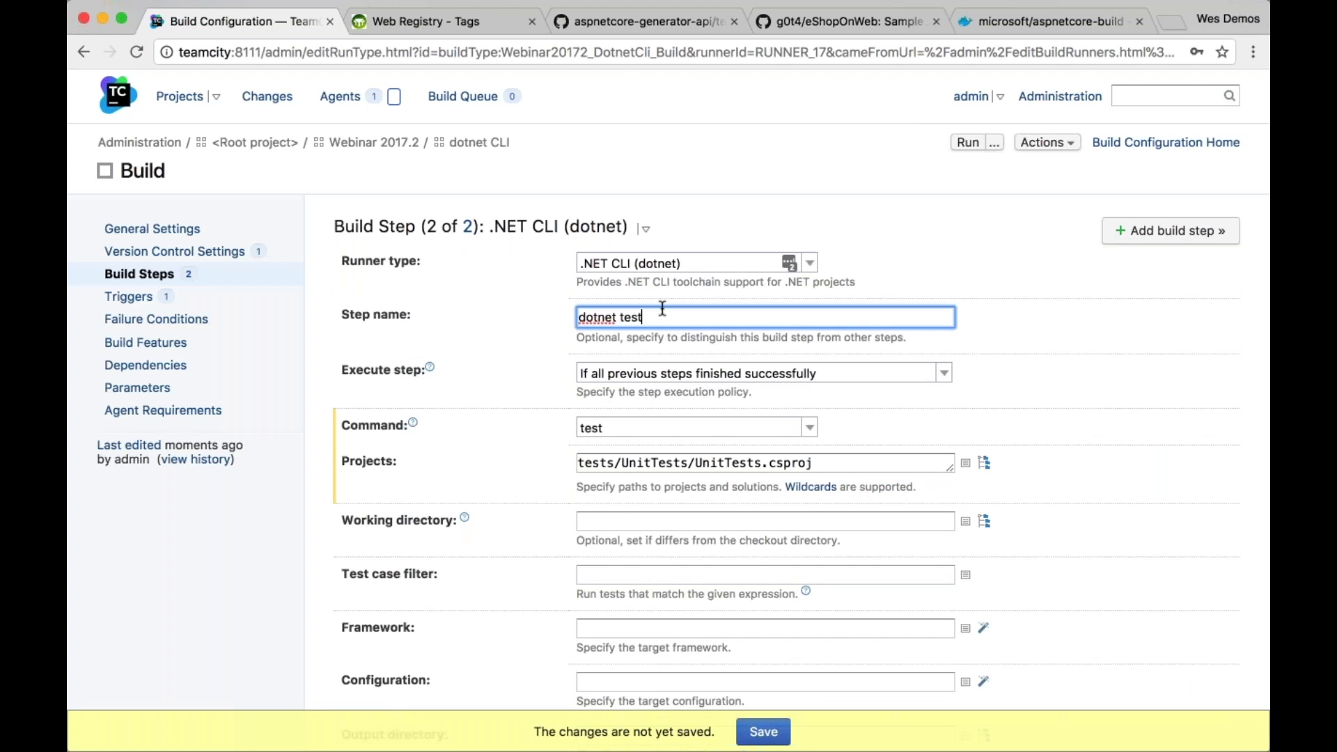
{"action": "key", "text": "Return"}
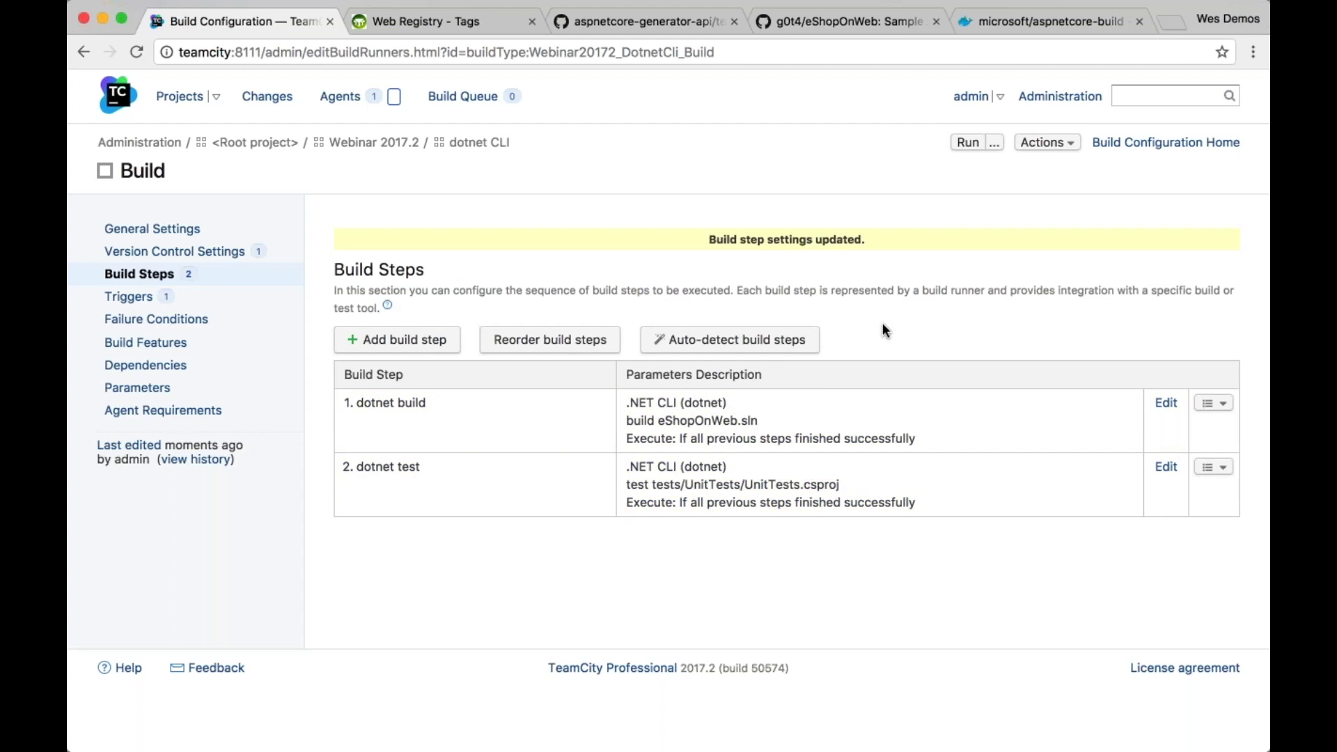
{"action": "left_click", "coordinate": [967, 143]}
Watch build #2's log through its build and test steps, then view dotnet CLI showing 17 tests passed
{"action": "left_click", "coordinate": [1114, 143]}
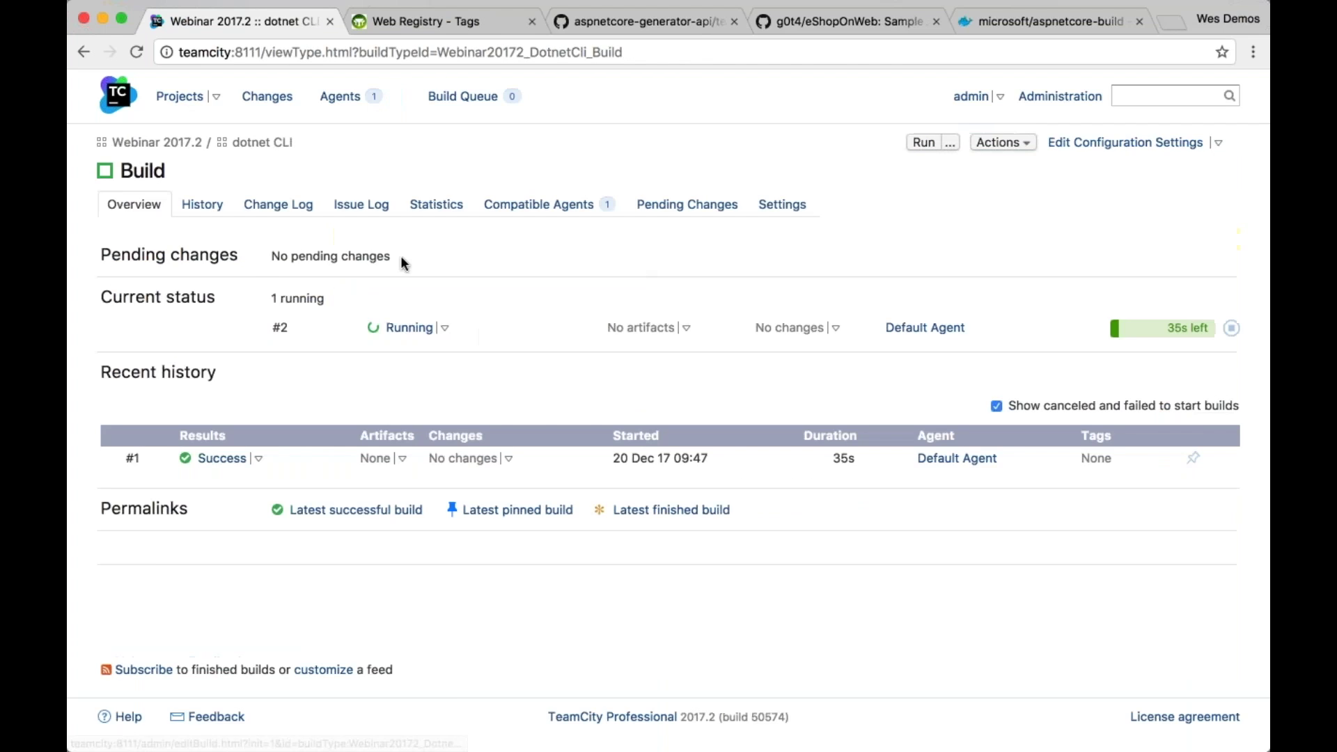
{"action": "left_click", "coordinate": [405, 328]}
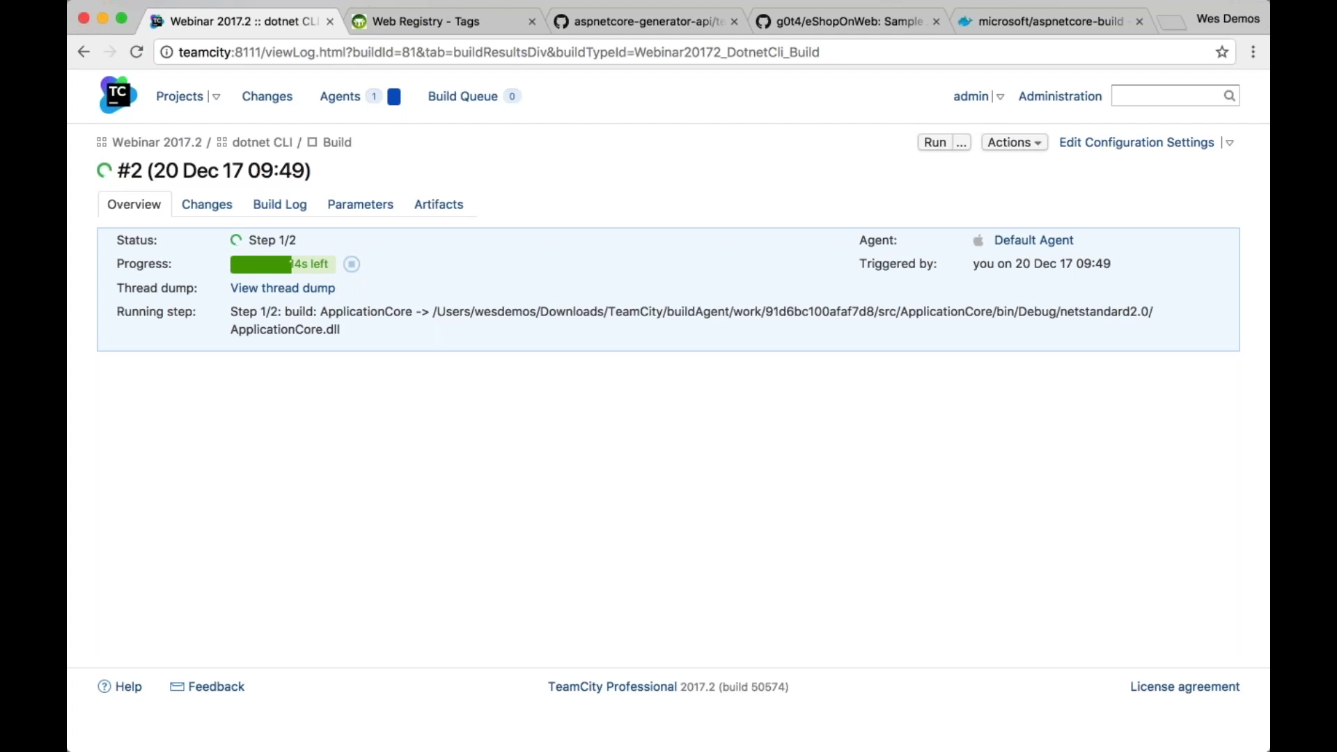
{"action": "left_click", "coordinate": [279, 204]}
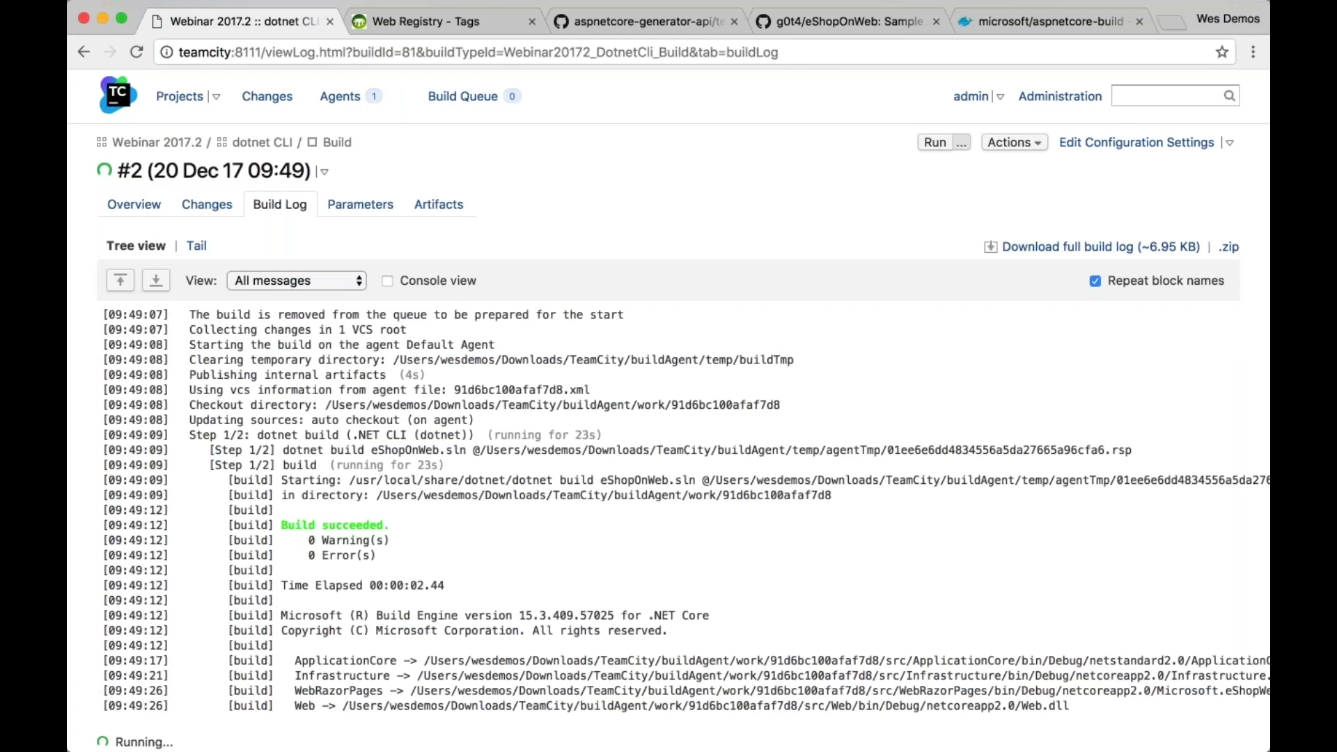
{"action": "scroll", "coordinate": [626, 554], "scroll_direction": "down", "scroll_amount": 3}
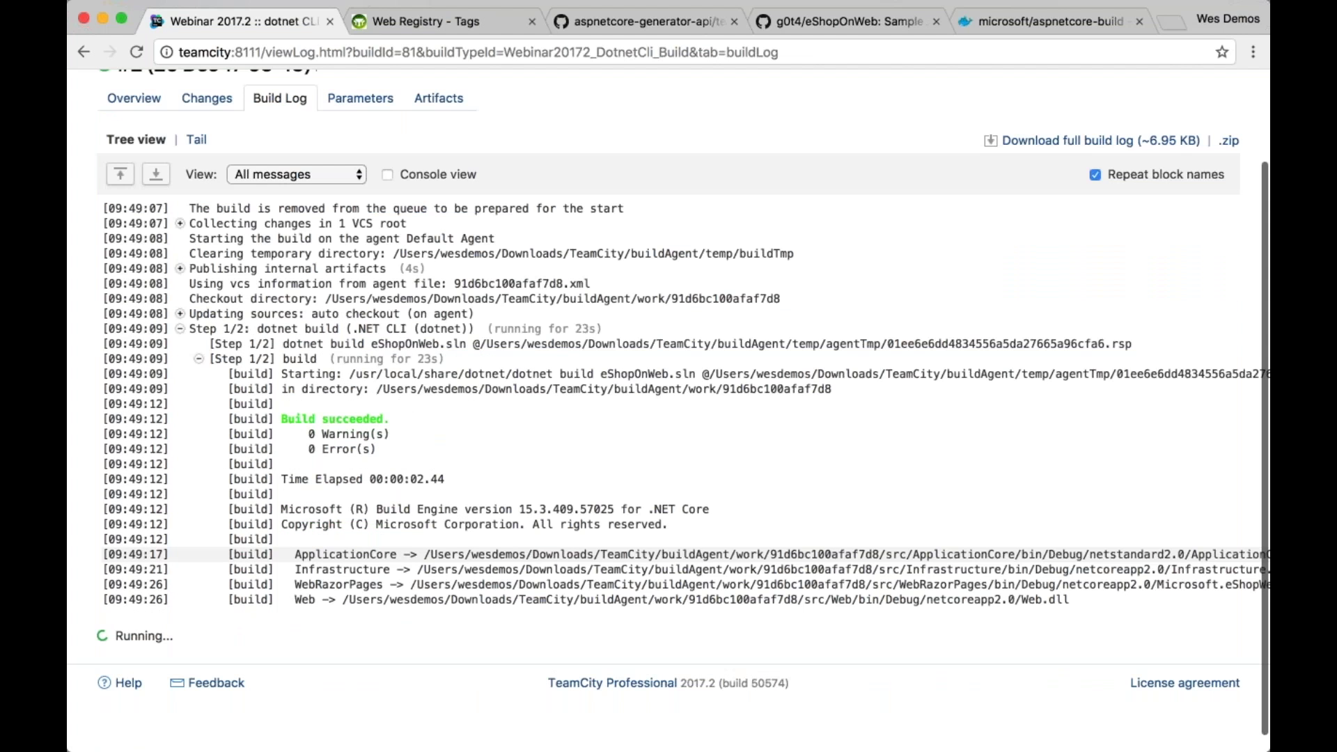
{"action": "left_click", "coordinate": [198, 359]}
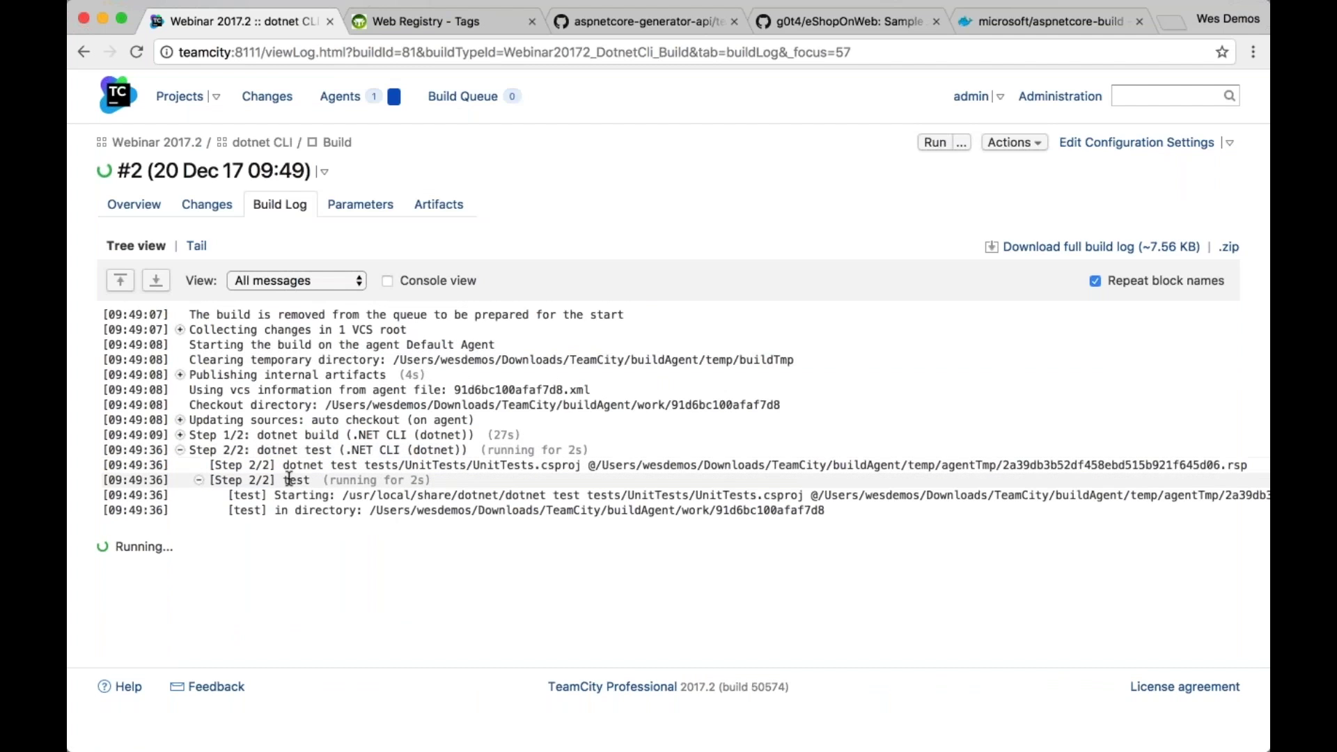
{"action": "double_click", "coordinate": [295, 479]}
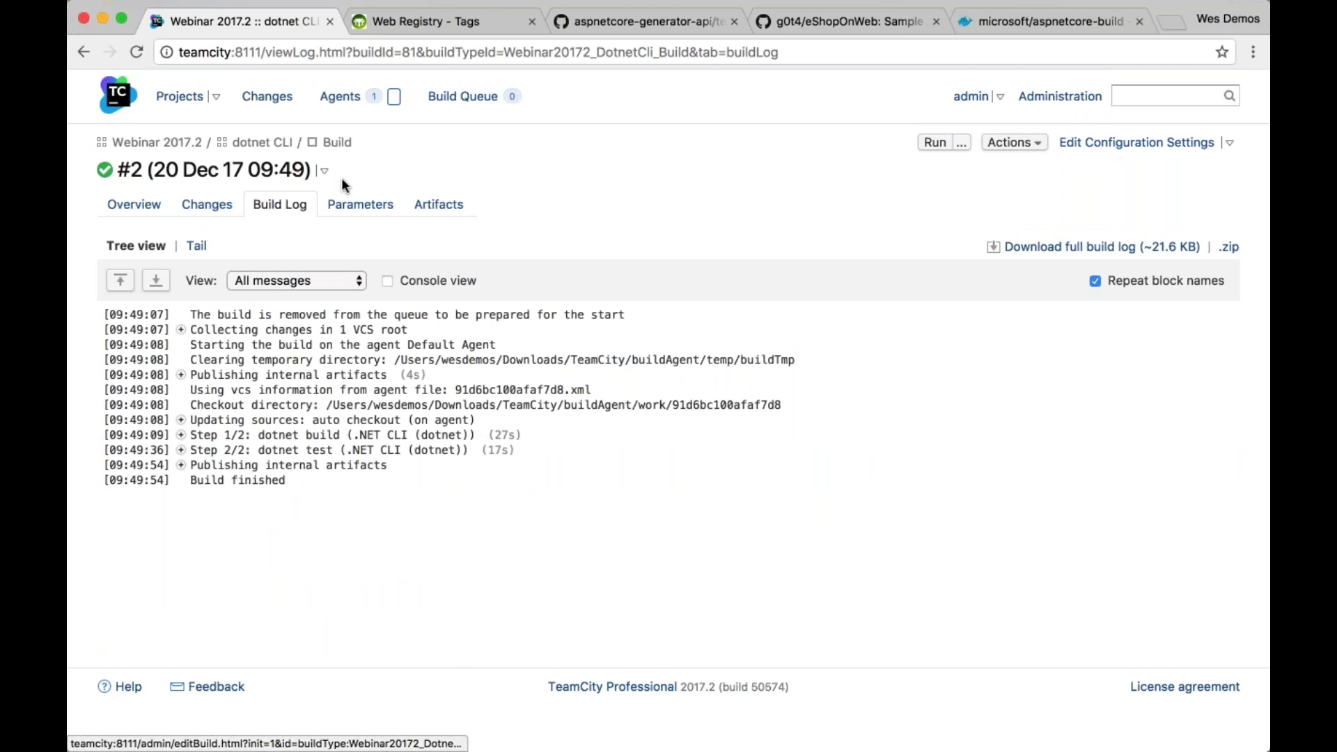
{"action": "left_click", "coordinate": [251, 143]}
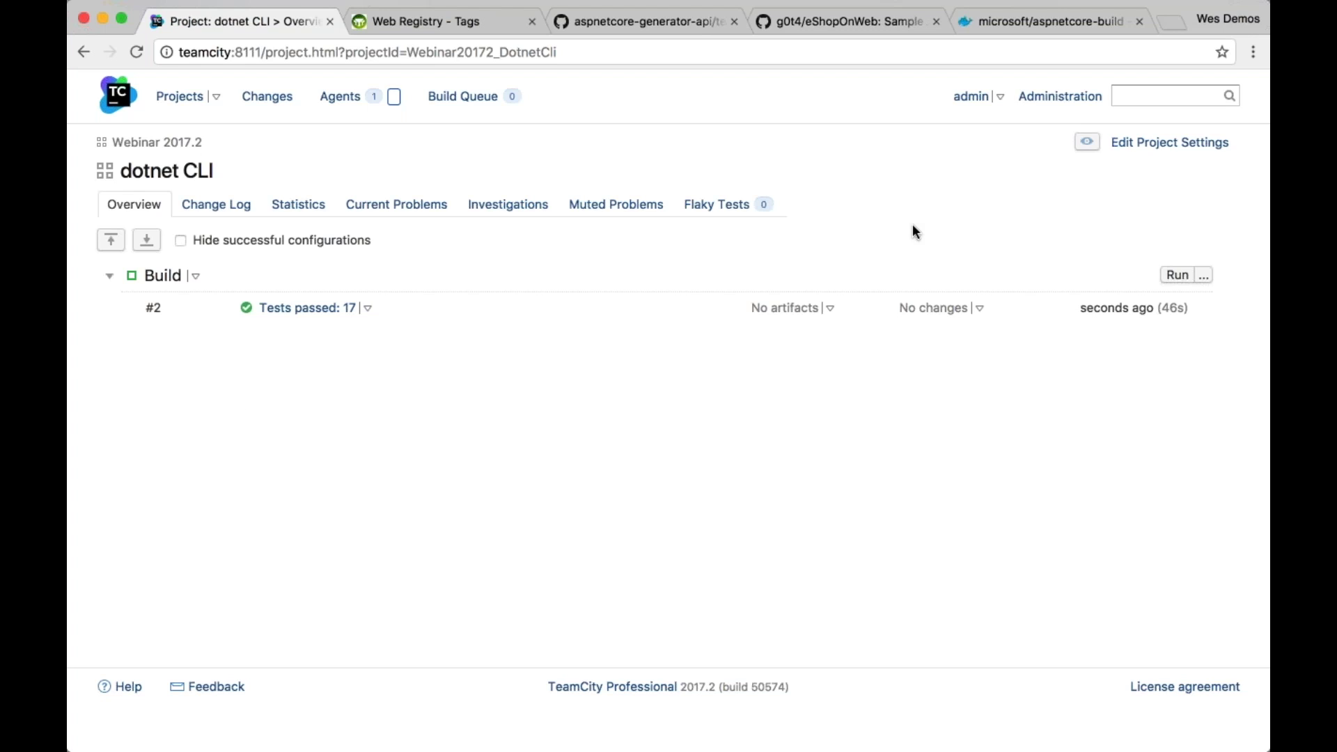
Review the Default Agent's DotNetCLI 2.0.0 and .NET Core SDK parameters and its compatible configurations
{"action": "left_click", "coordinate": [340, 96]}
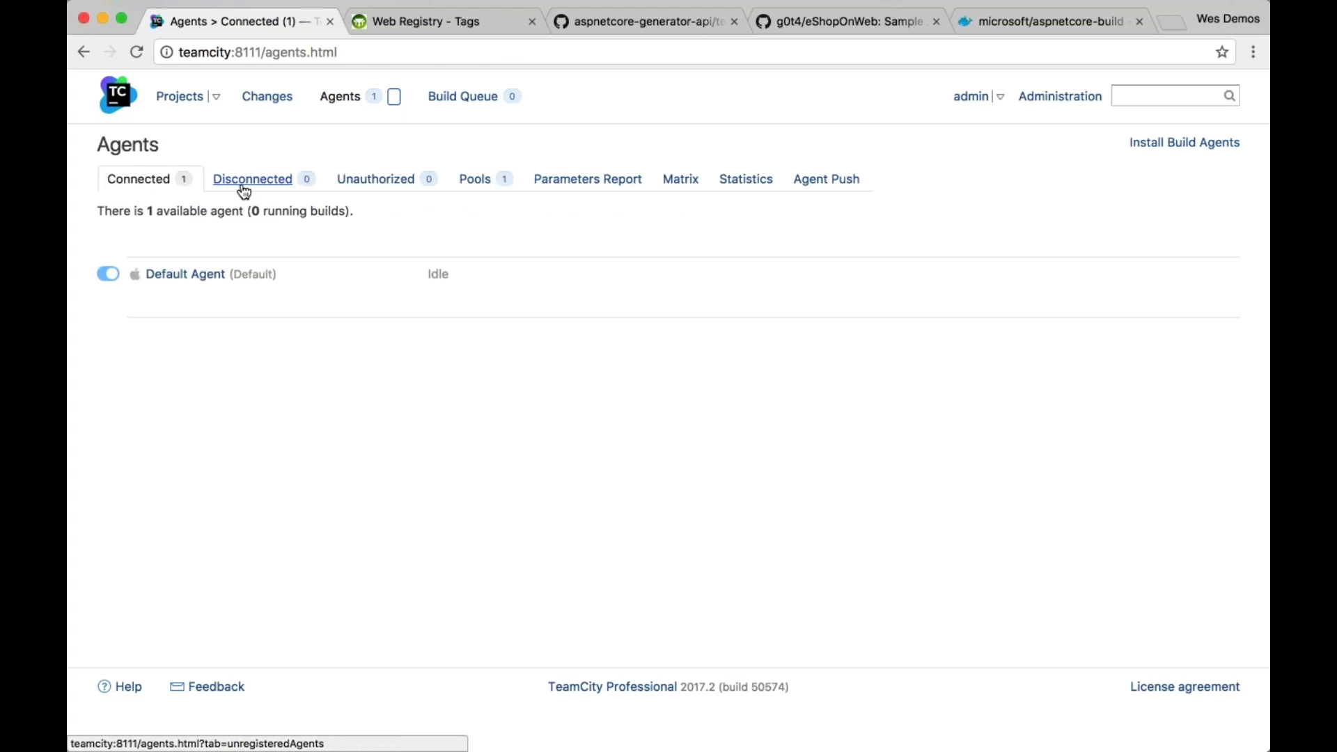
{"action": "left_click", "coordinate": [209, 273]}
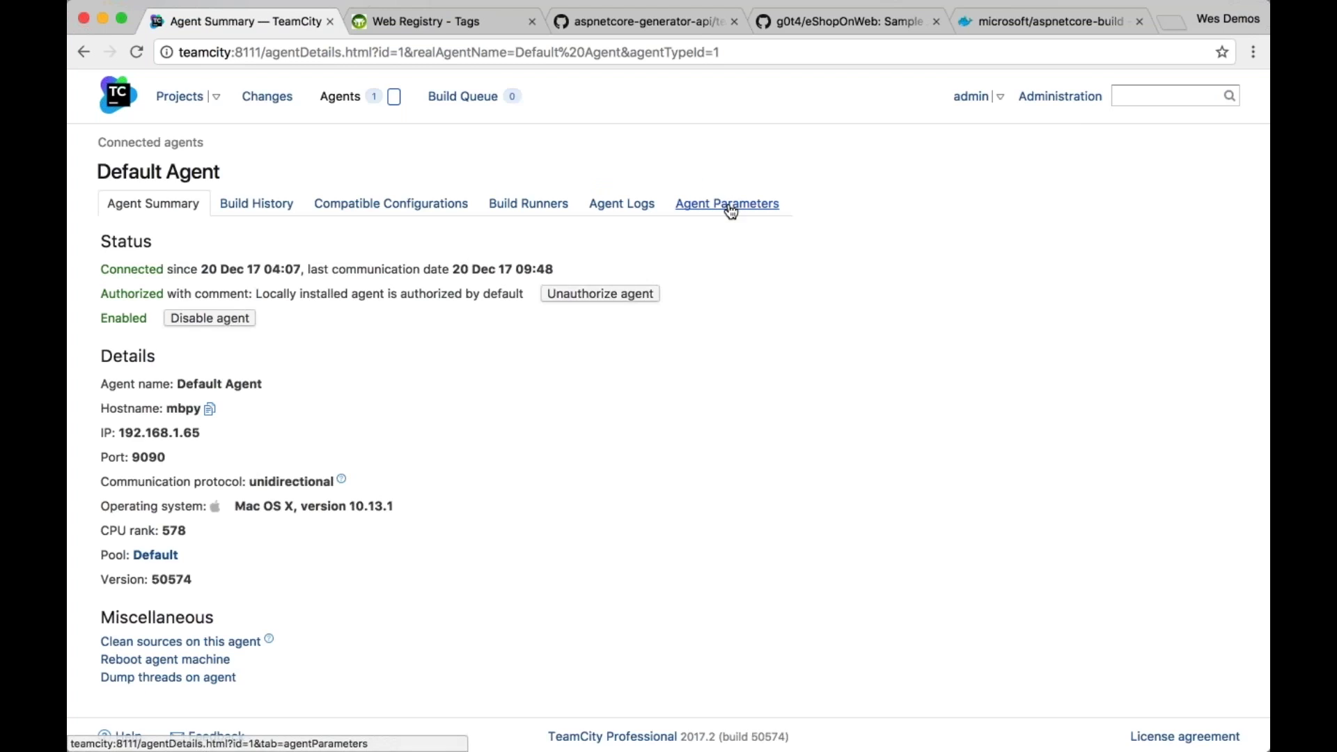
{"action": "left_click", "coordinate": [730, 209]}
{"action": "left_click", "coordinate": [477, 237]}
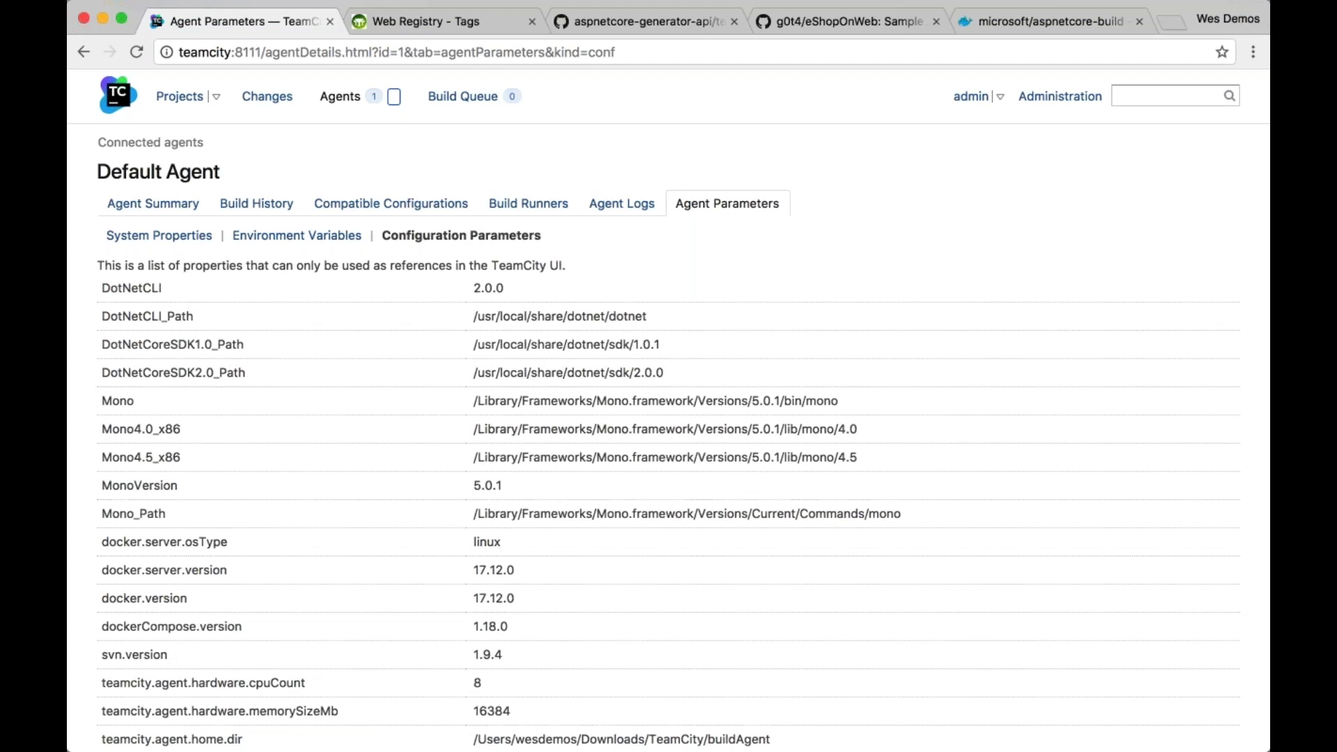
{"action": "scroll", "coordinate": [668, 410], "scroll_direction": "down", "scroll_amount": 1}
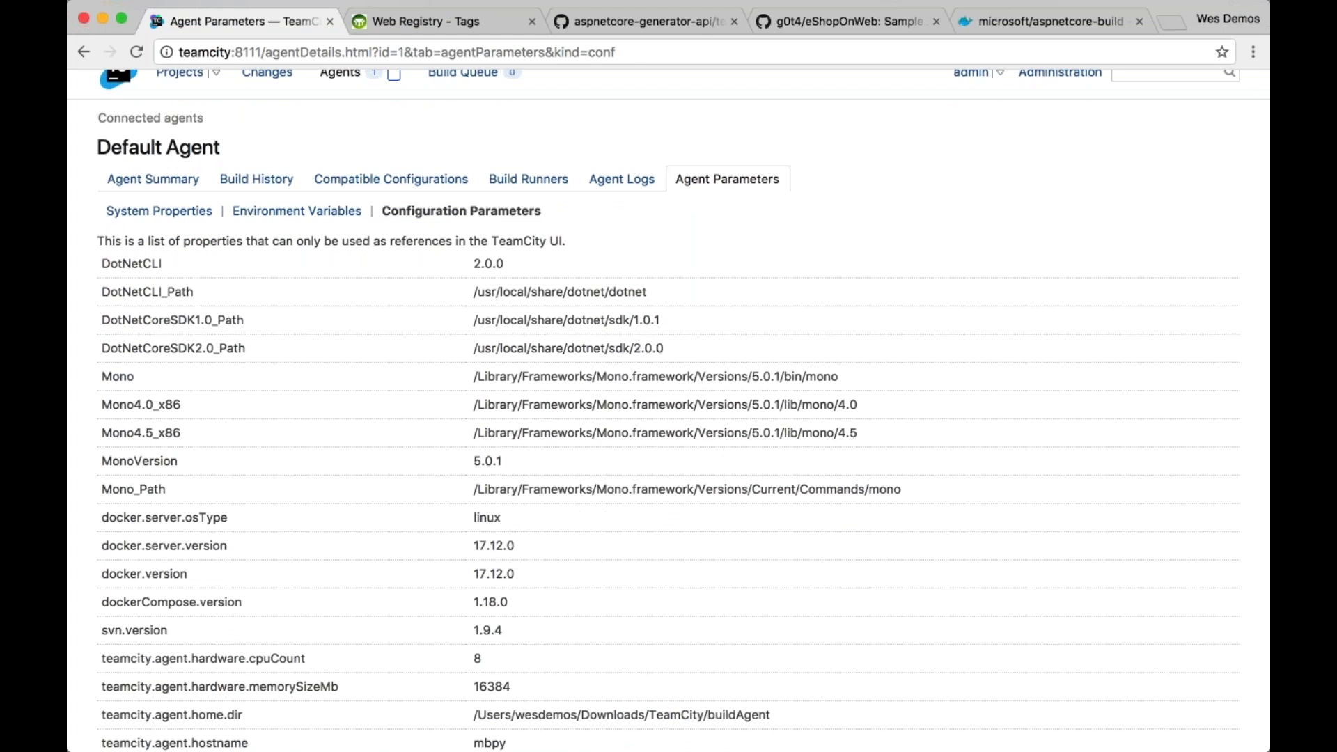
{"action": "left_click_drag", "start_coordinate": [131, 265], "coordinate": [504, 265]}
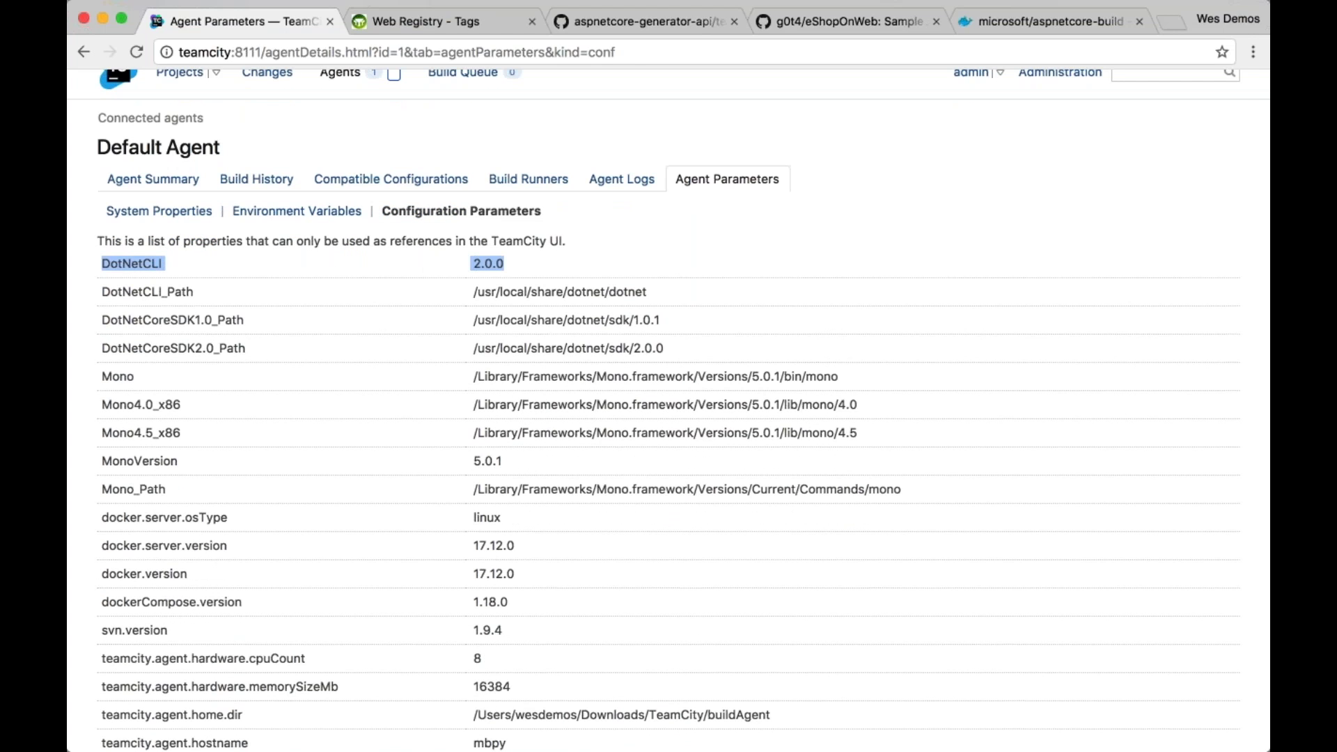
{"action": "left_click_drag", "start_coordinate": [654, 292], "coordinate": [683, 341]}
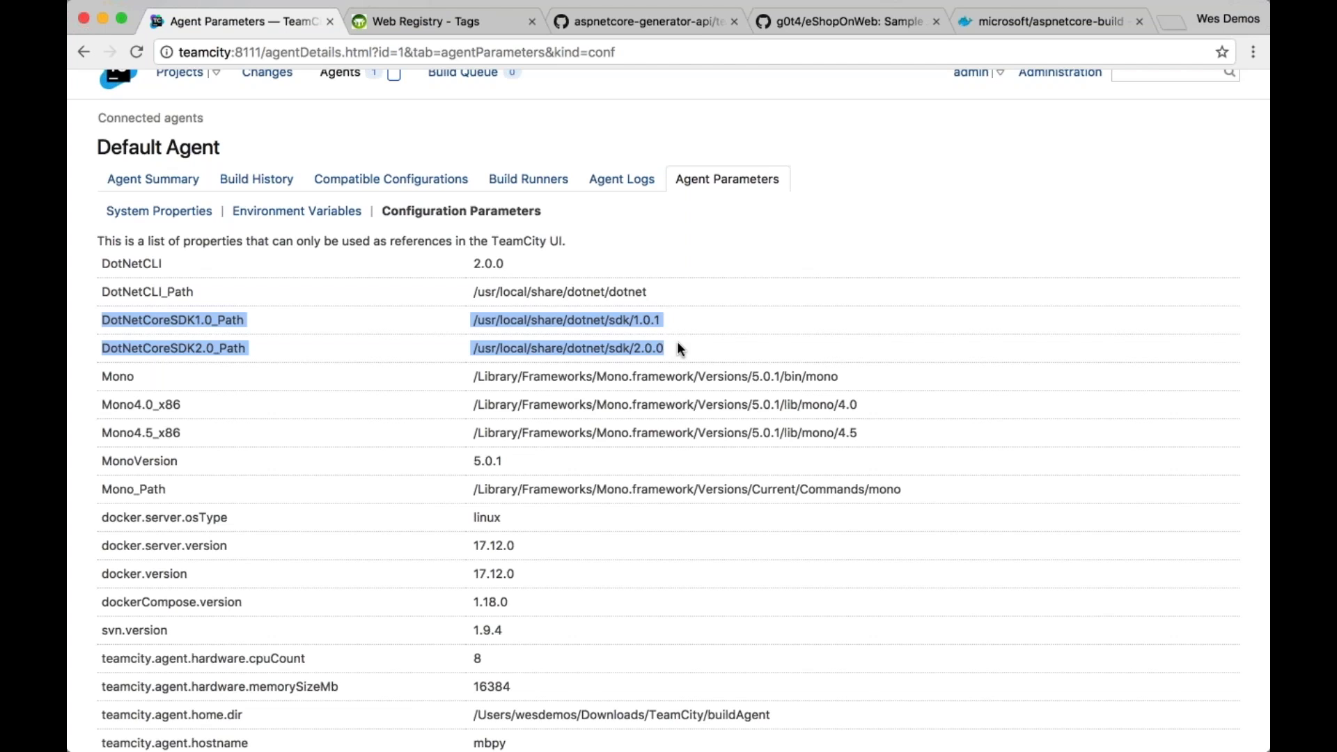
{"action": "left_click", "coordinate": [447, 179]}
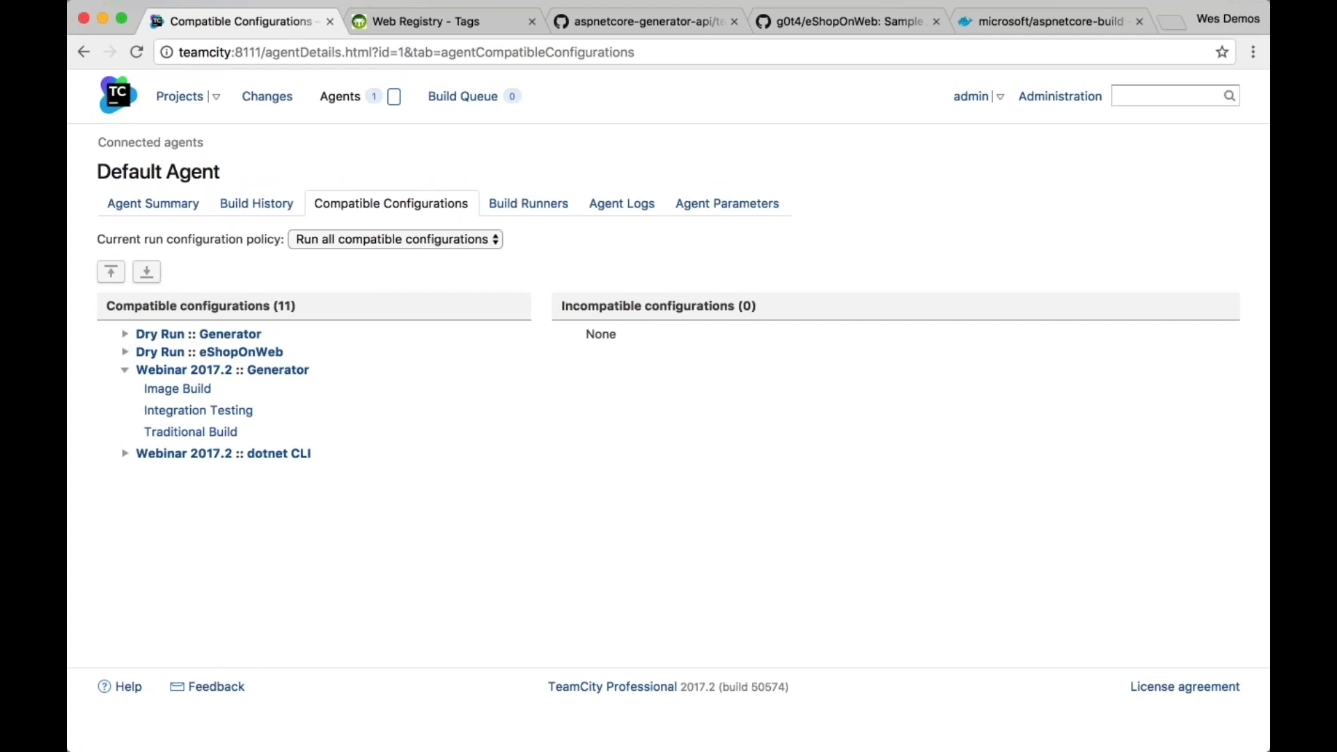
{"action": "left_click", "coordinate": [180, 96]}
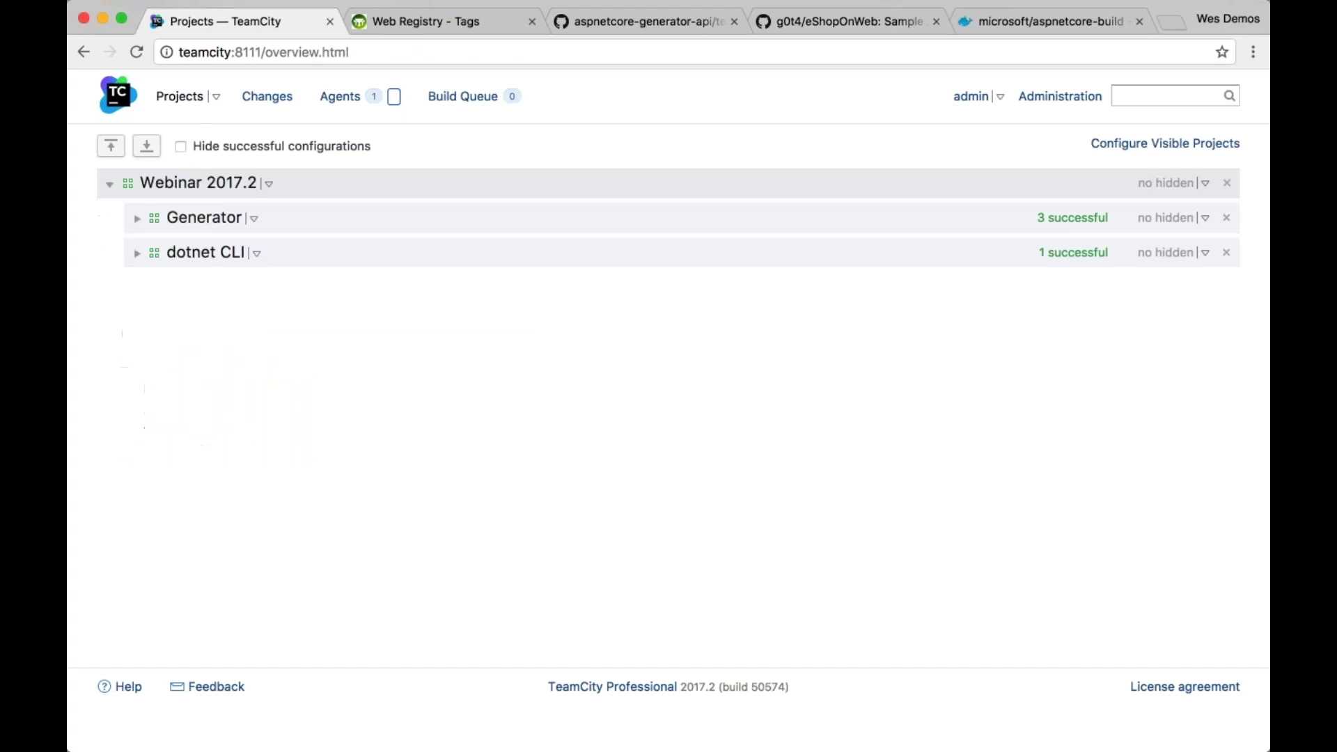
Expand dotnet CLI, open its Edit Settings page, then switch to the eShopOnWeb GitHub tab
{"action": "left_click", "coordinate": [137, 253]}
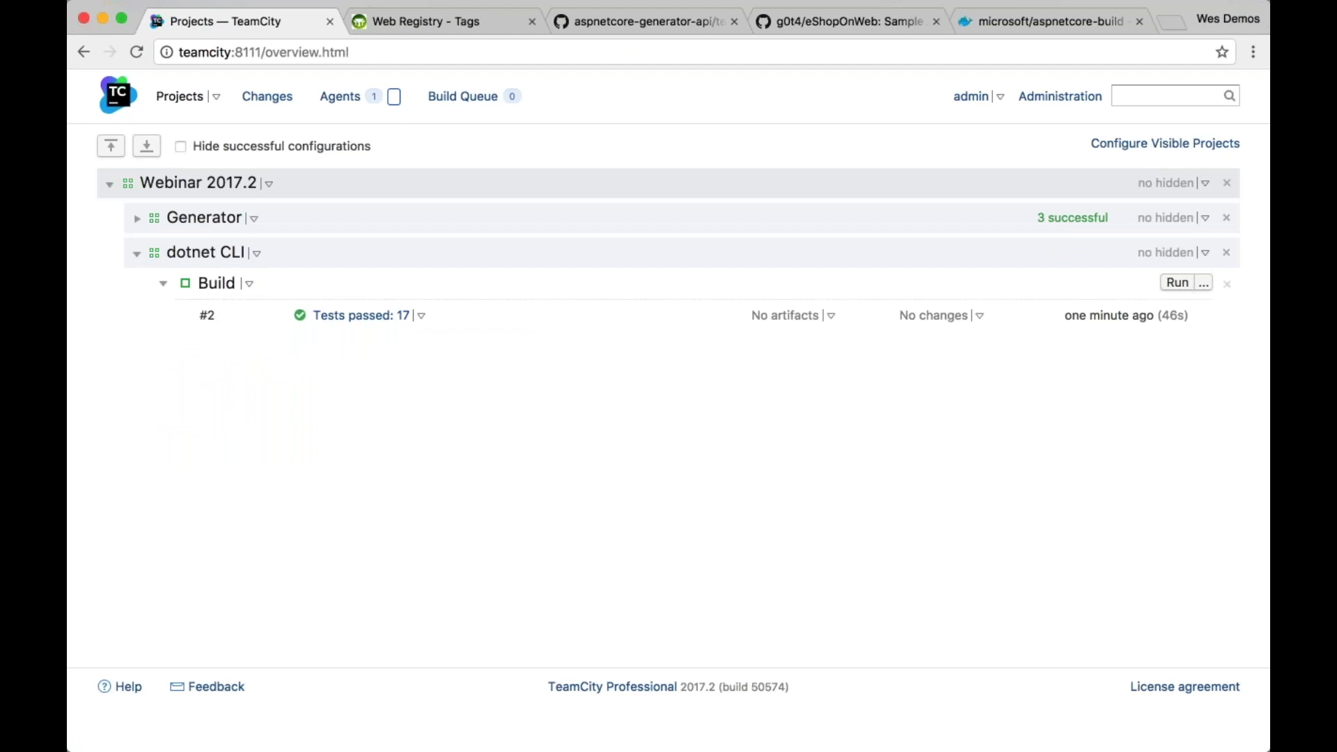
{"action": "left_click", "coordinate": [257, 253]}
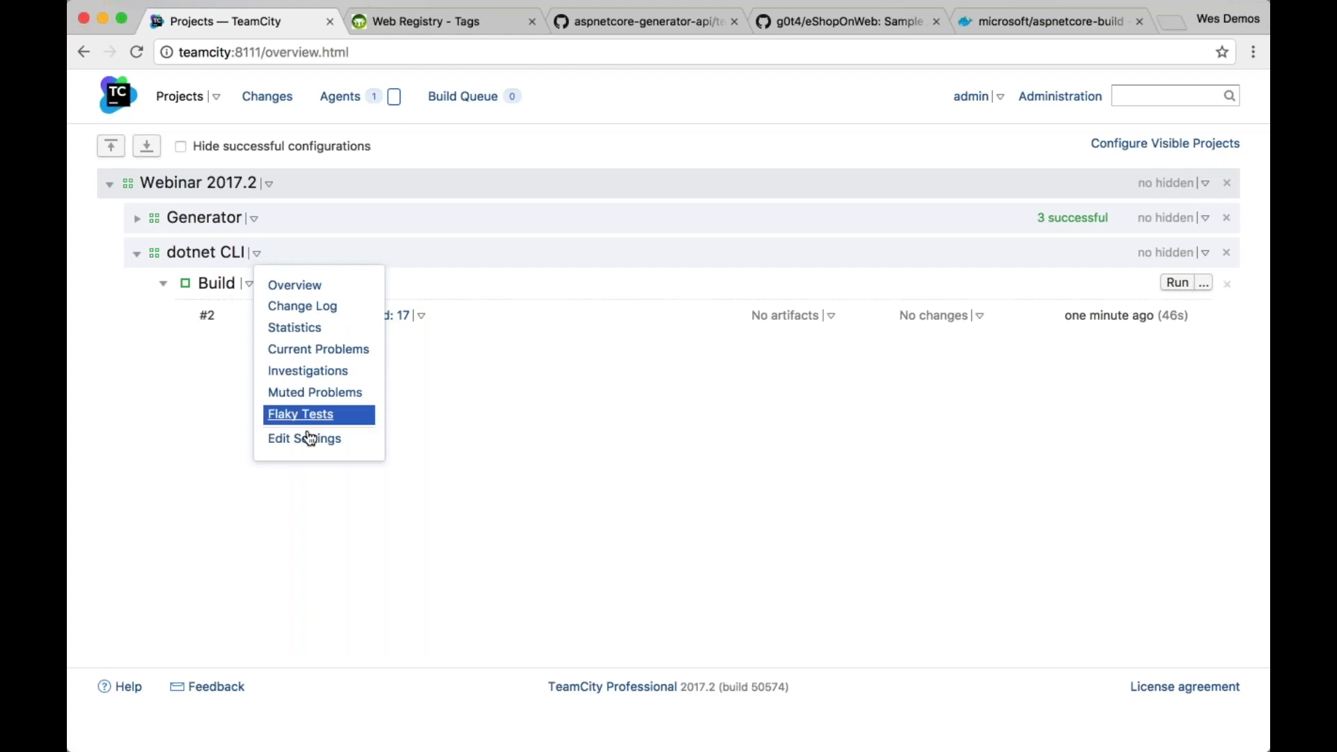
{"action": "left_click", "coordinate": [309, 438]}
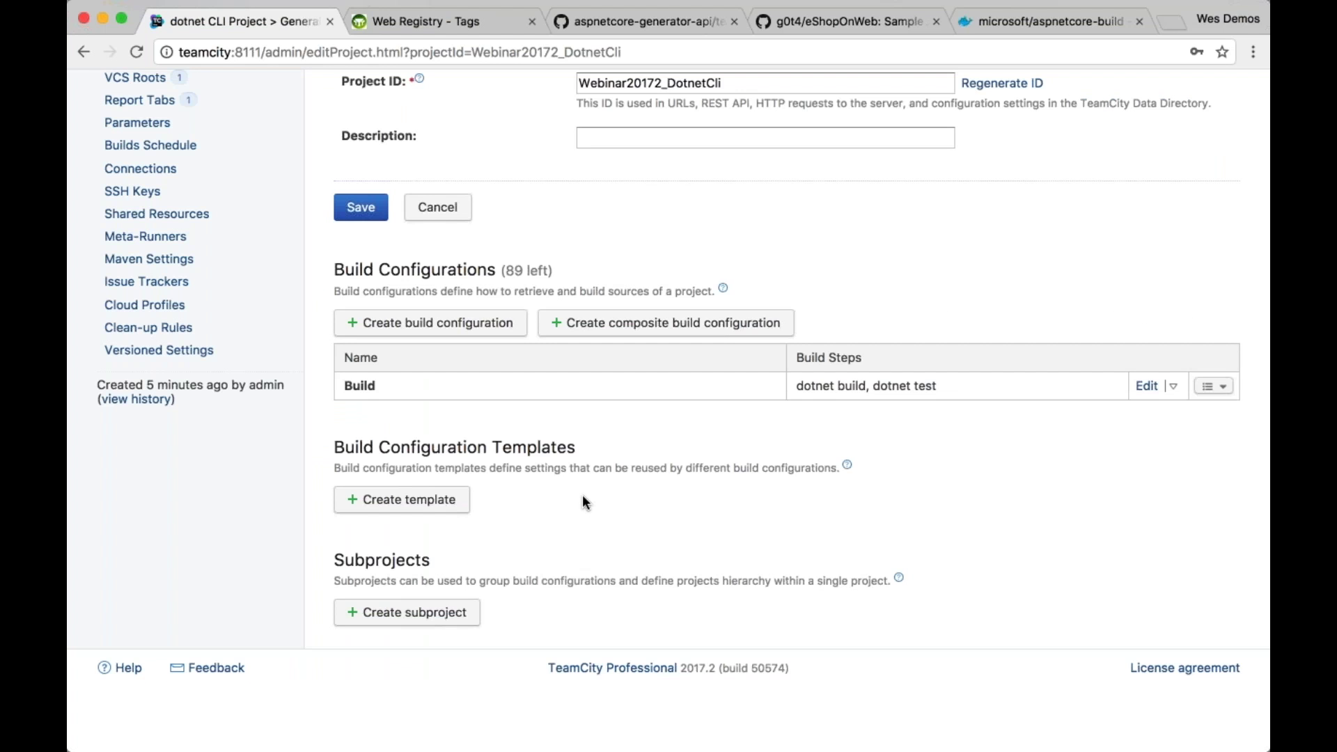
{"action": "scroll", "coordinate": [582, 500], "scroll_direction": "up", "scroll_amount": 2}
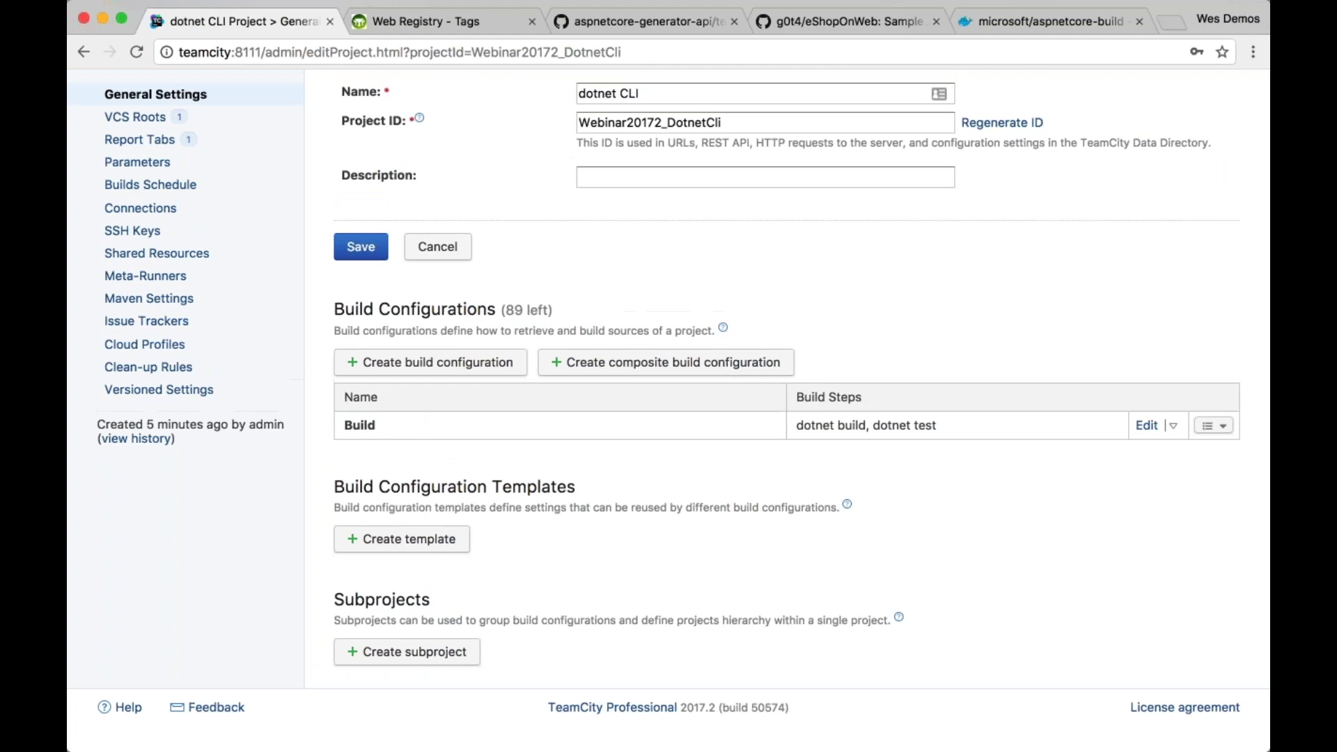
{"action": "left_click", "coordinate": [803, 30]}
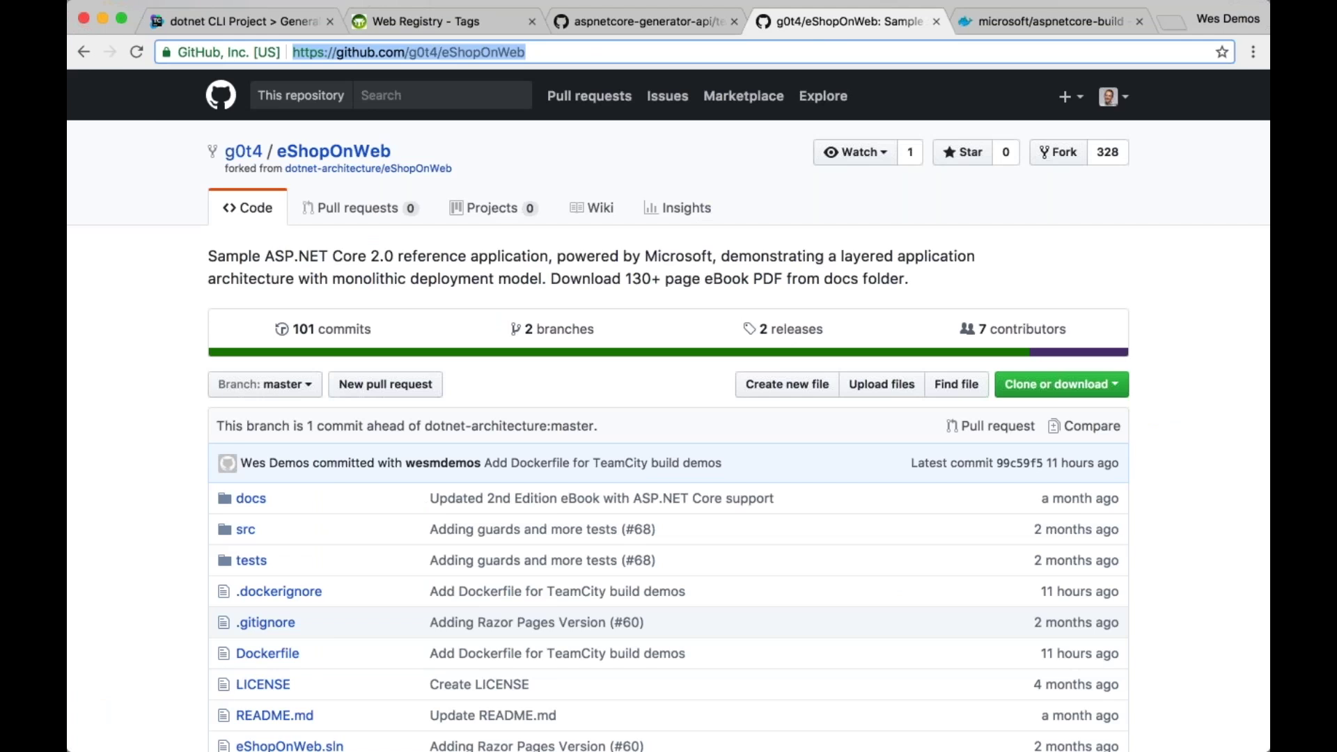
Leave the eShopOnWeb GitHub page and go back to the TeamCity dotnet CLI Project settings
{"action": "left_click", "coordinate": [298, 25]}
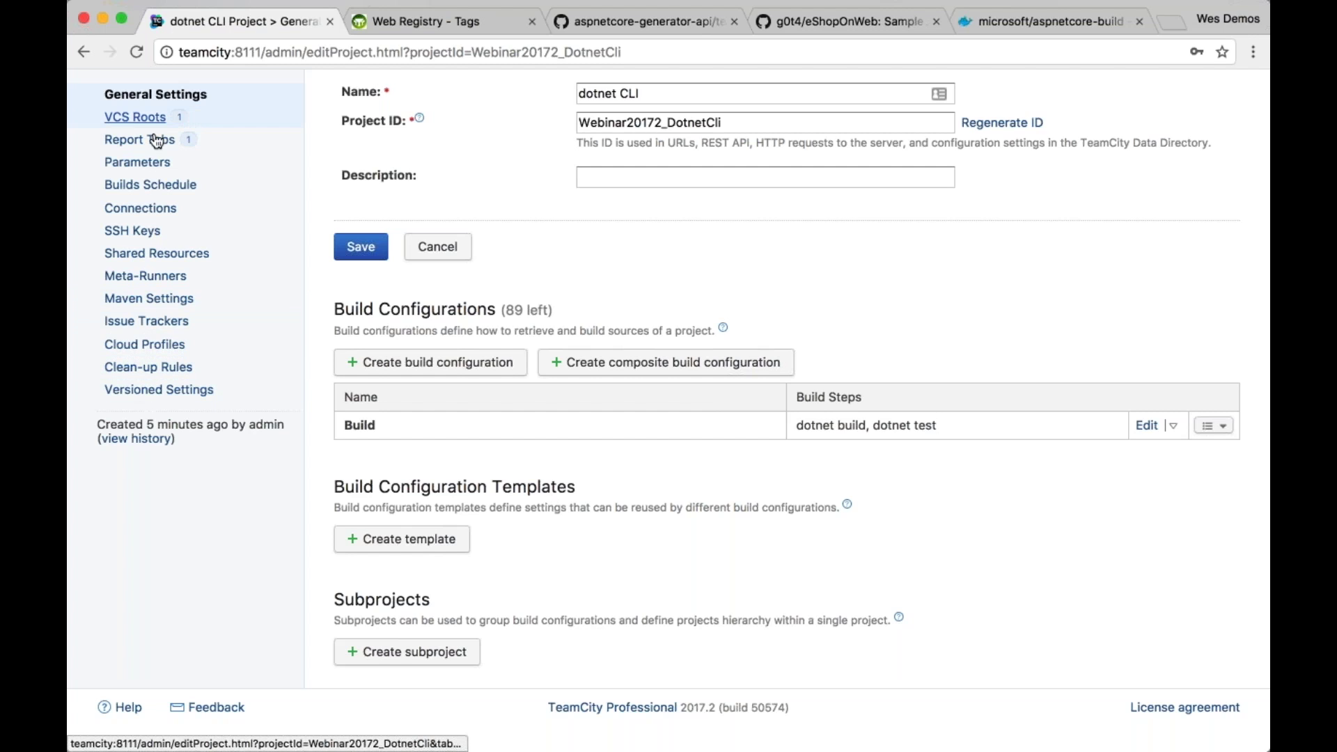
{"action": "scroll", "coordinate": [159, 277], "scroll_direction": "up", "scroll_amount": 3}
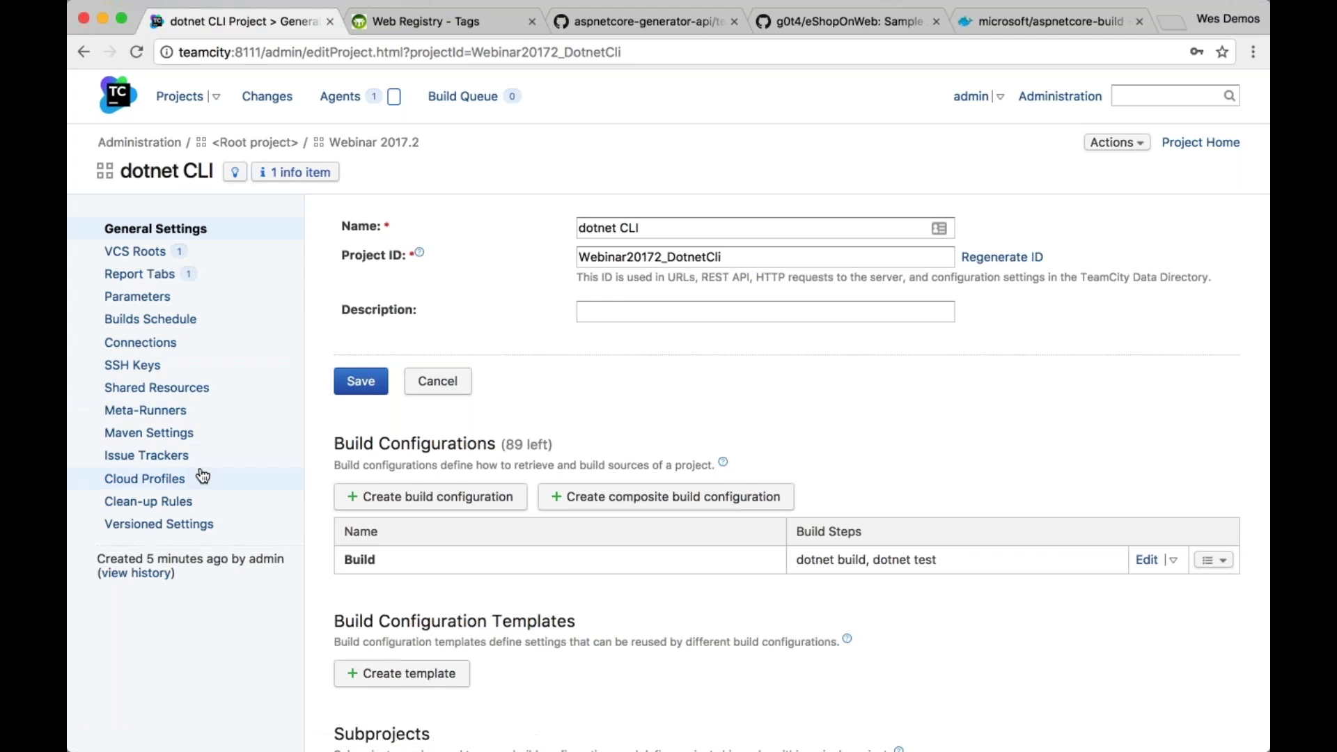
{"action": "scroll", "coordinate": [202, 477], "scroll_direction": "down", "scroll_amount": 1}
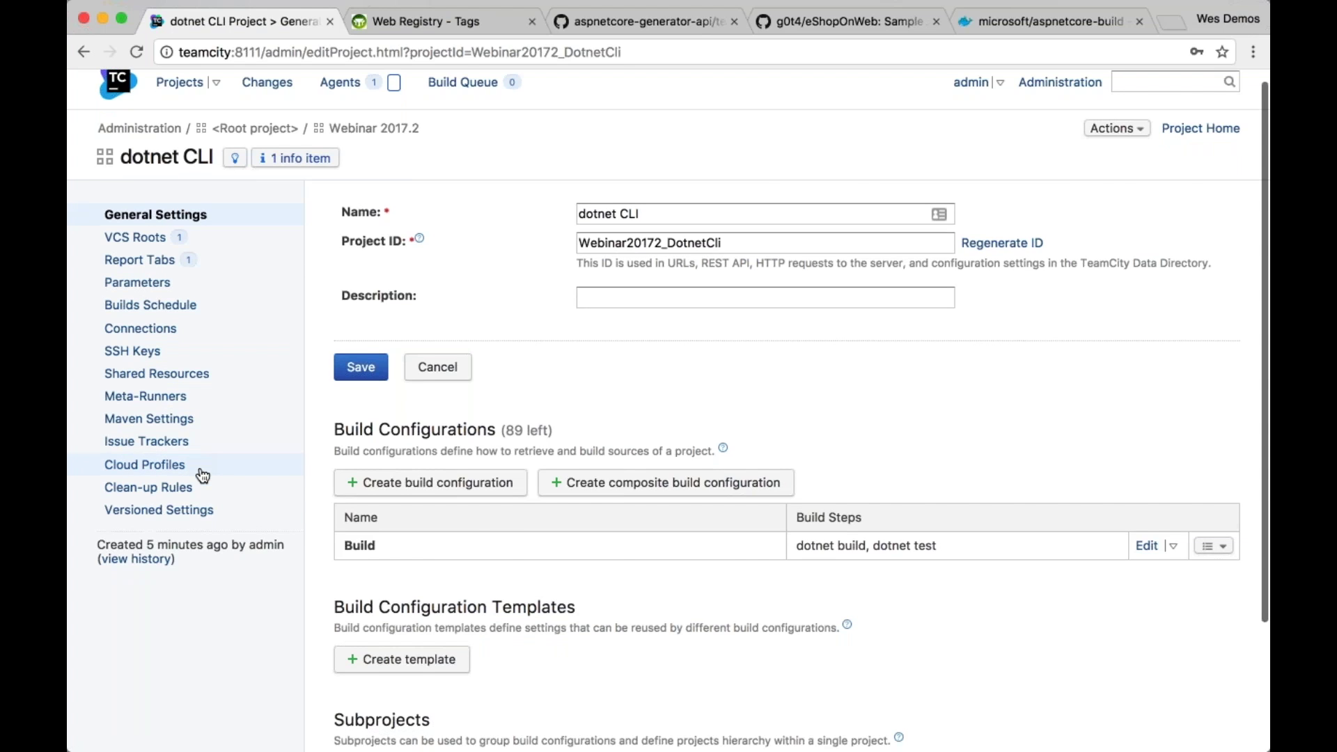
{"action": "scroll", "coordinate": [202, 476], "scroll_direction": "down", "scroll_amount": 5}
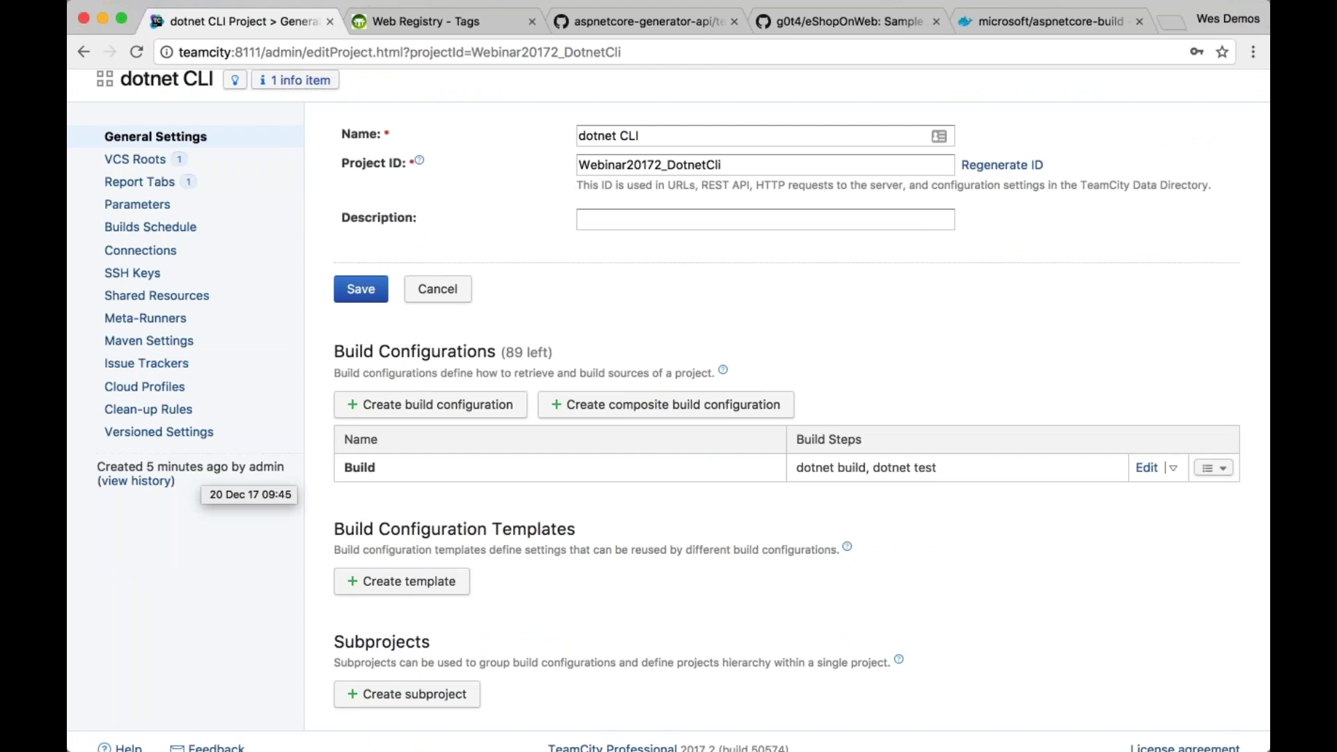
{"action": "left_click_drag", "start_coordinate": [575, 529], "coordinate": [333, 529]}
{"action": "left_click", "coordinate": [550, 530]}
{"action": "triple_click", "coordinate": [550, 530]}
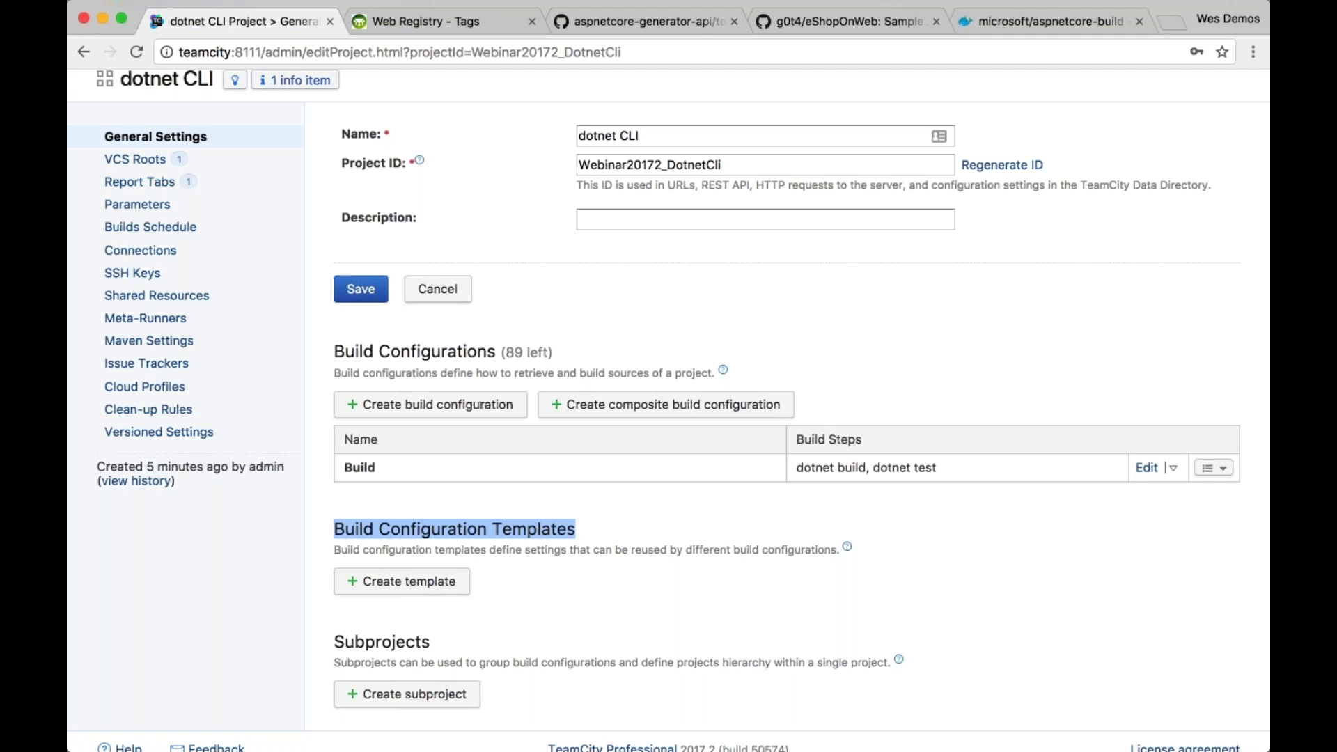
Create a build configuration template named 'Default Template' in the dotnet CLI project
{"action": "left_click", "coordinate": [448, 578]}
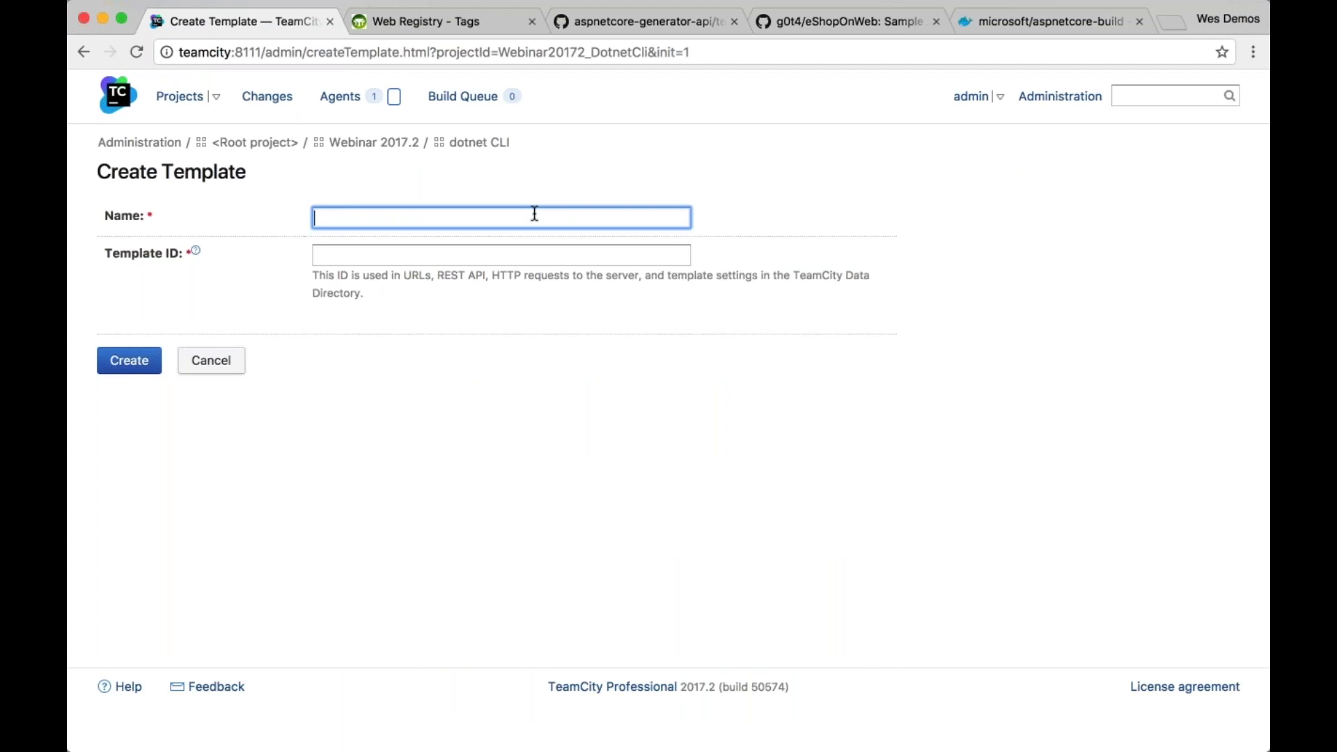
{"action": "type", "text": "Default Template"}
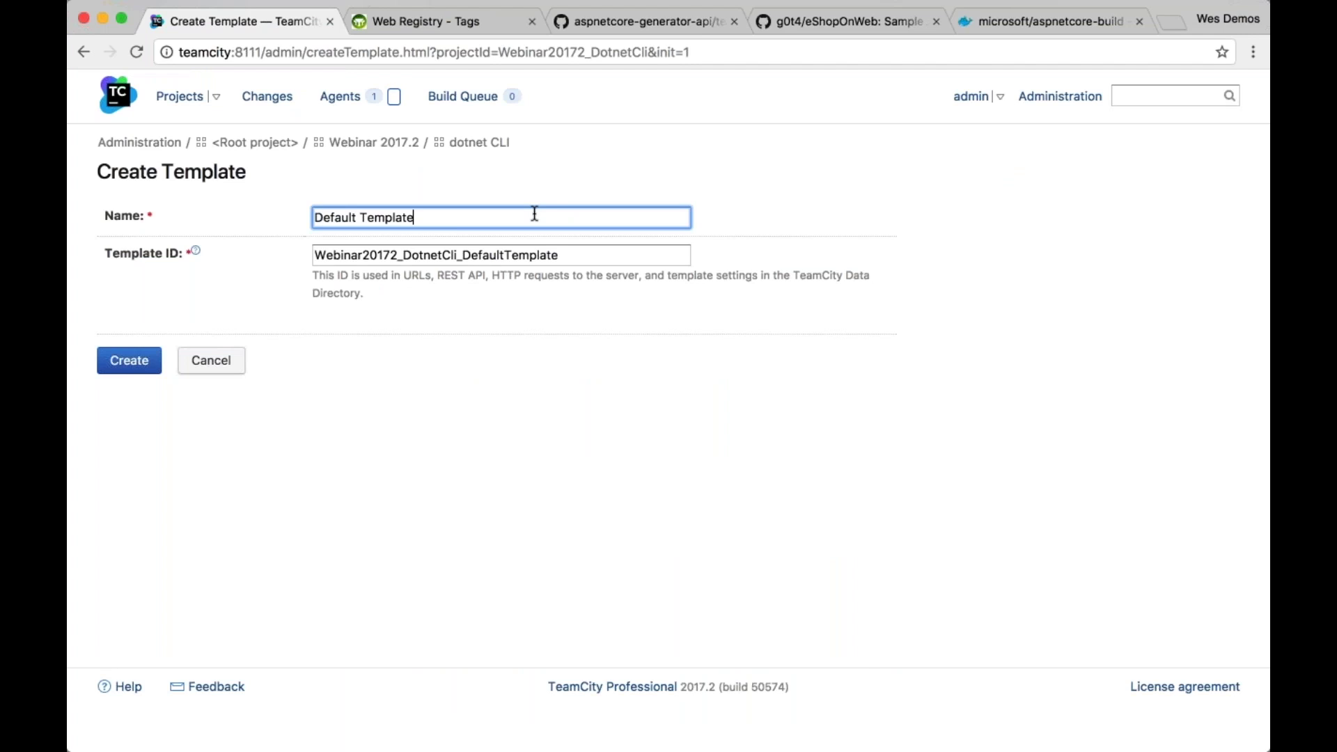
{"action": "left_click", "coordinate": [148, 364]}
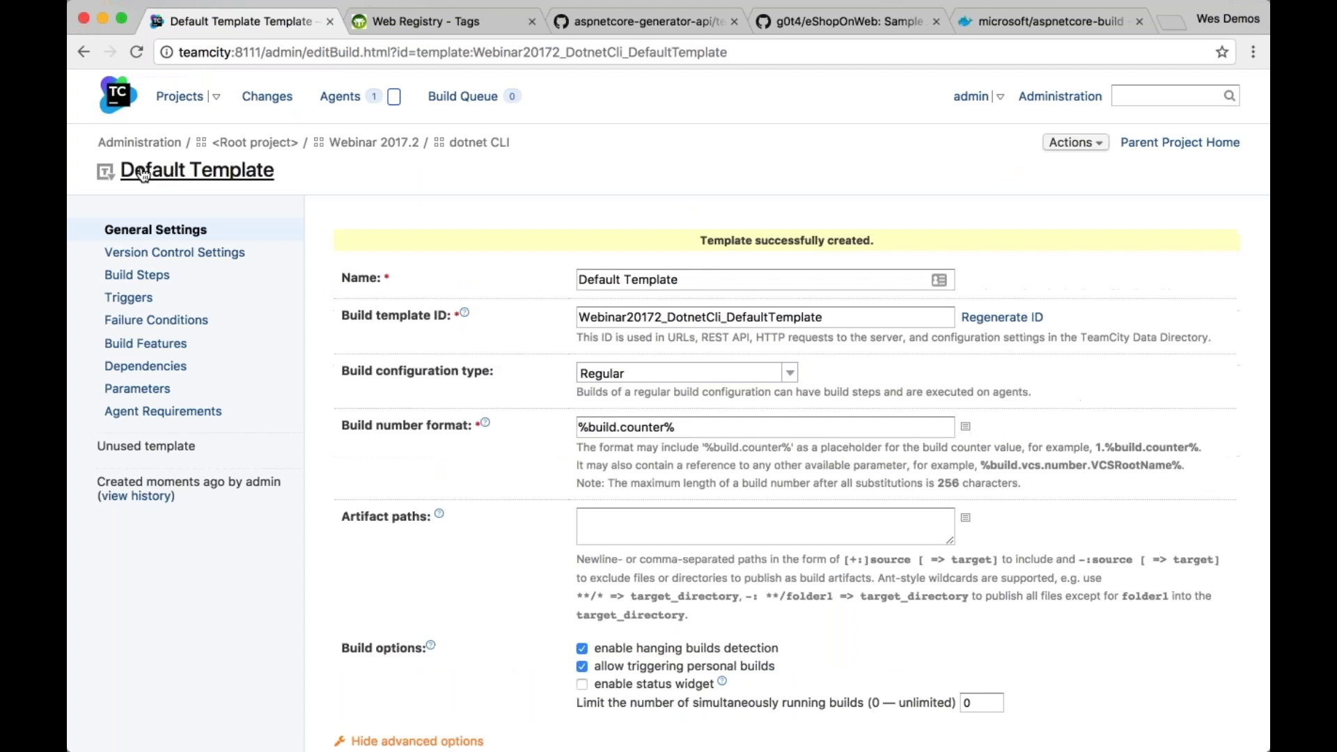
Attach the existing eShopOnWeb GitHub VCS root to Default Template
{"action": "left_click", "coordinate": [174, 252]}
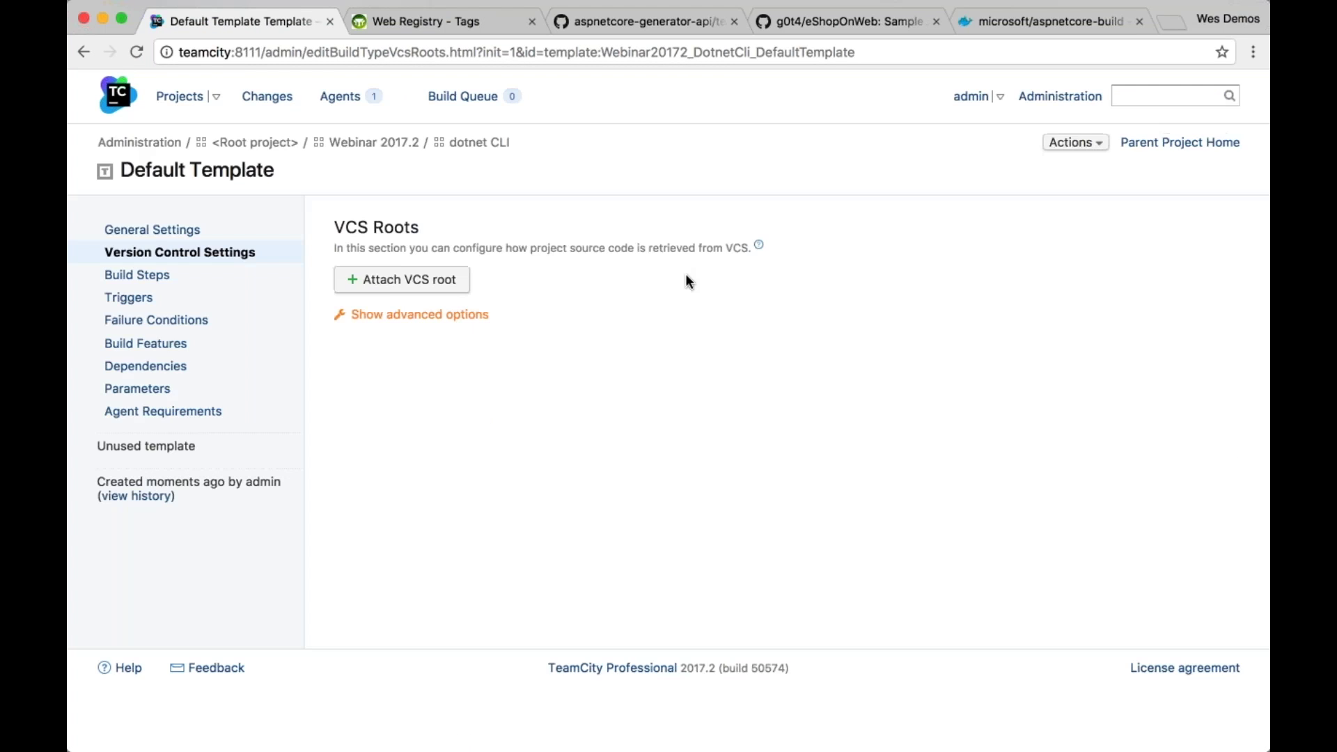
{"action": "left_click", "coordinate": [387, 284]}
{"action": "left_click", "coordinate": [896, 237]}
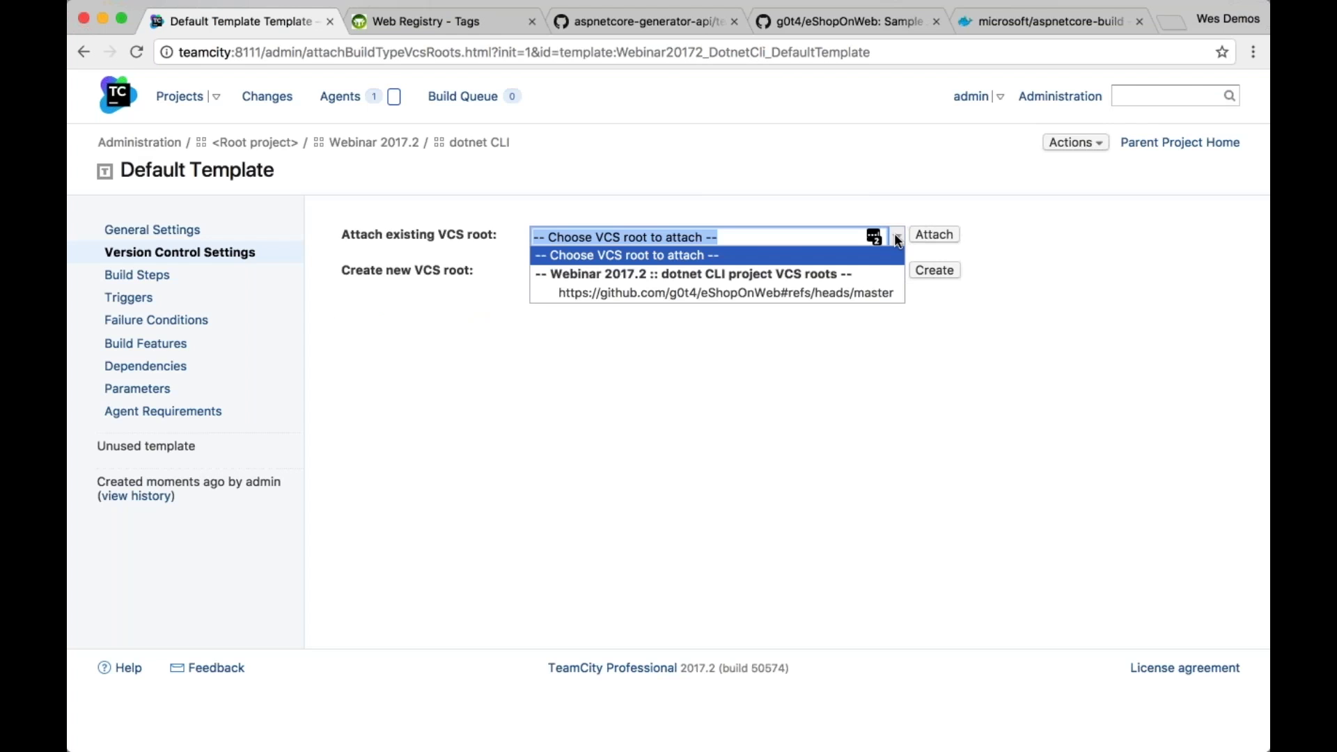
{"action": "left_click", "coordinate": [879, 298]}
{"action": "left_click", "coordinate": [934, 235]}
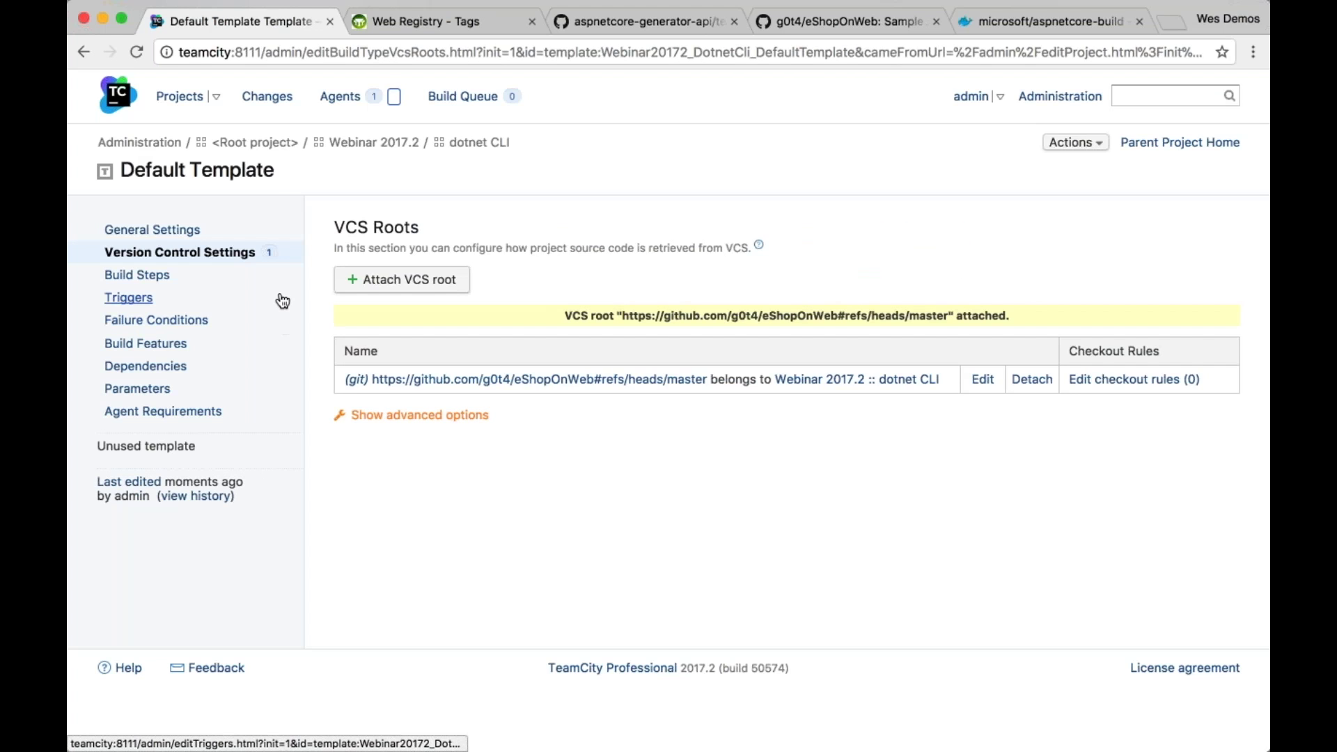
{"action": "left_click", "coordinate": [152, 229]}
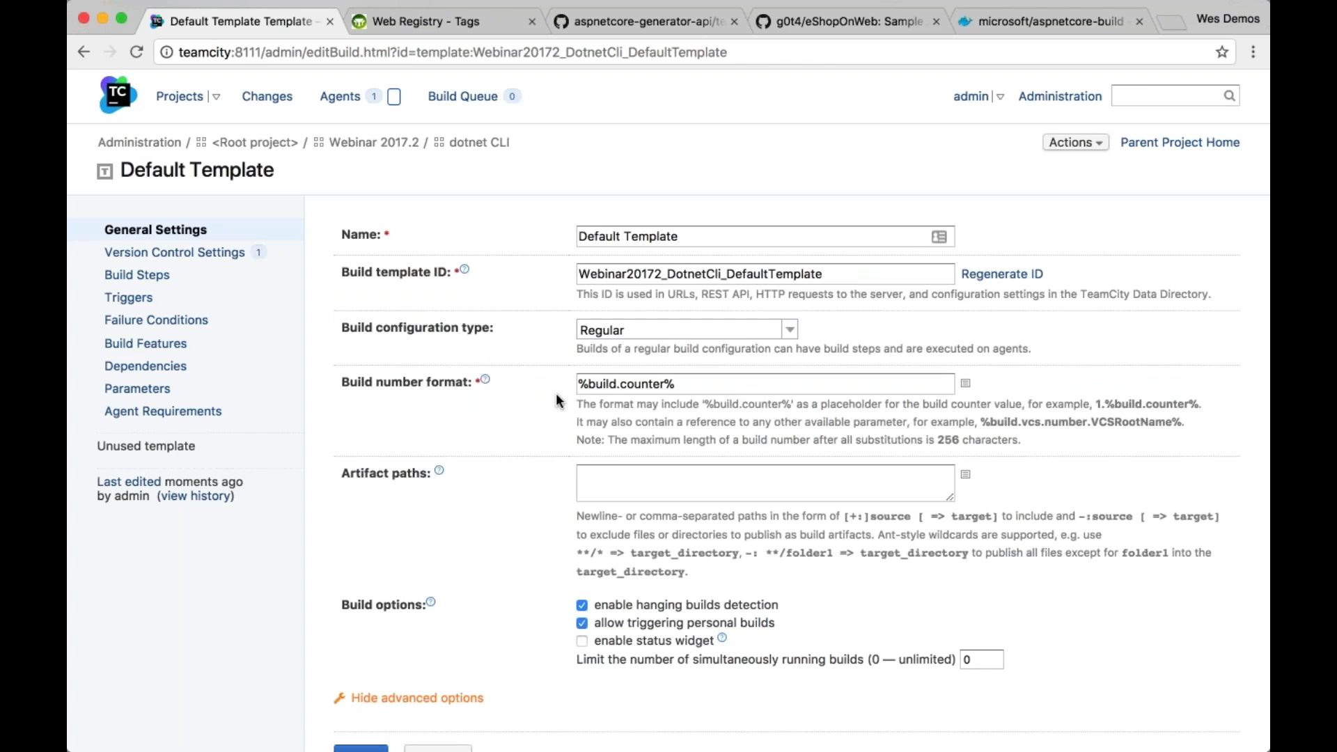
Prefix Default Template's build number format with 'whatever-' (whatever-%build.counter%) and save it
{"action": "left_click", "coordinate": [578, 385]}
{"action": "type", "text": "whatever-"}
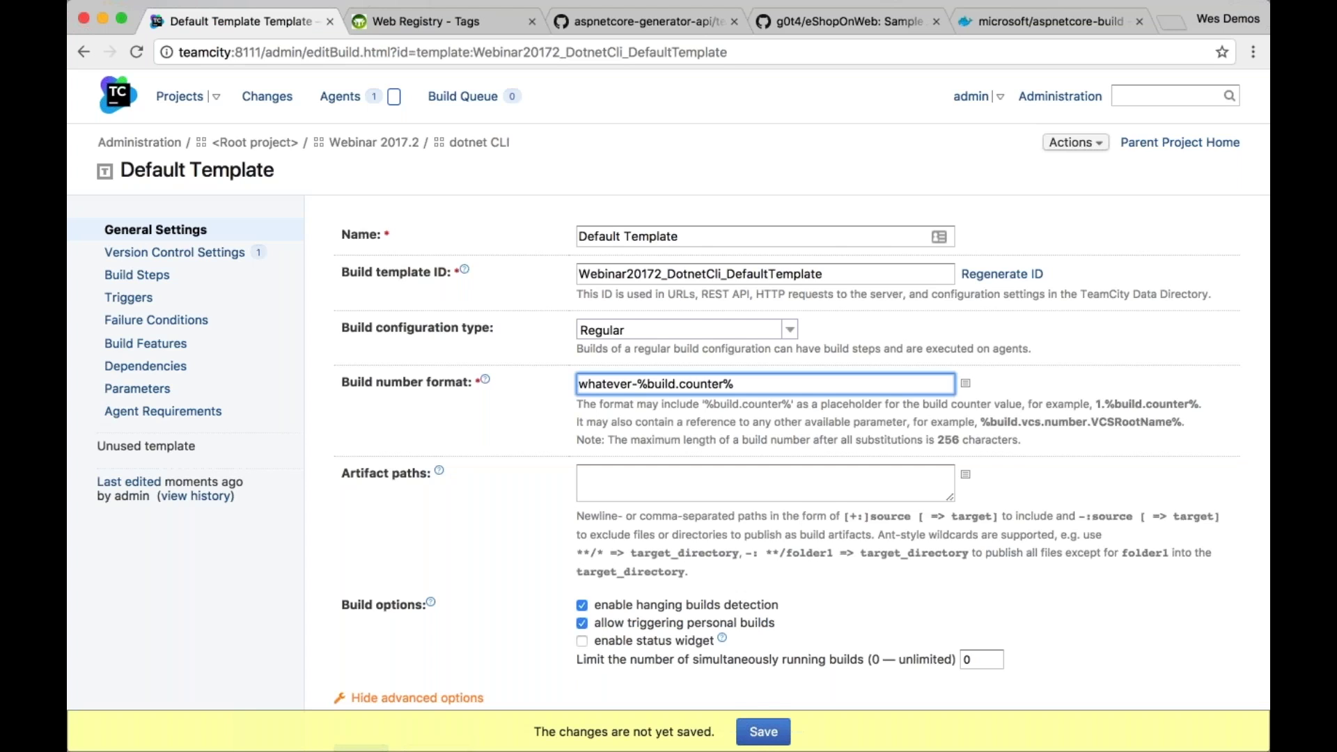
{"action": "left_click", "coordinate": [765, 483]}
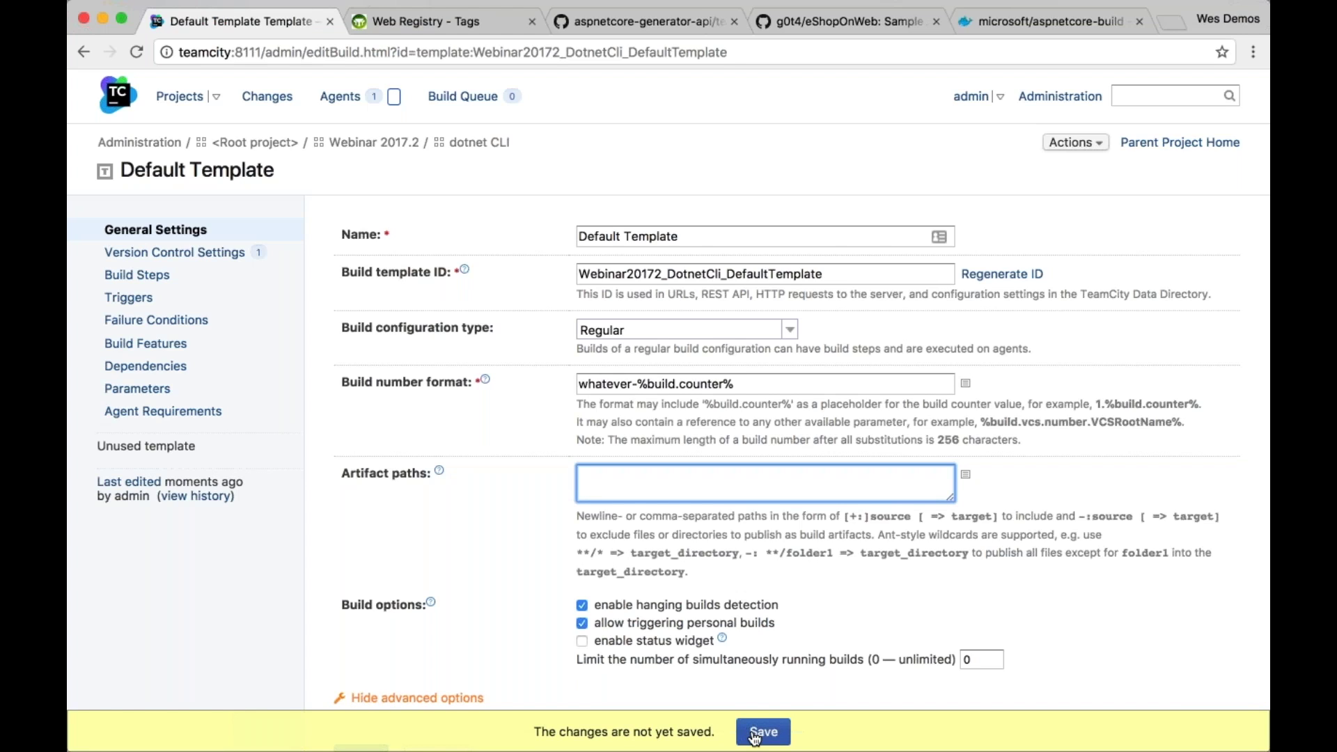
{"action": "left_click", "coordinate": [757, 737]}
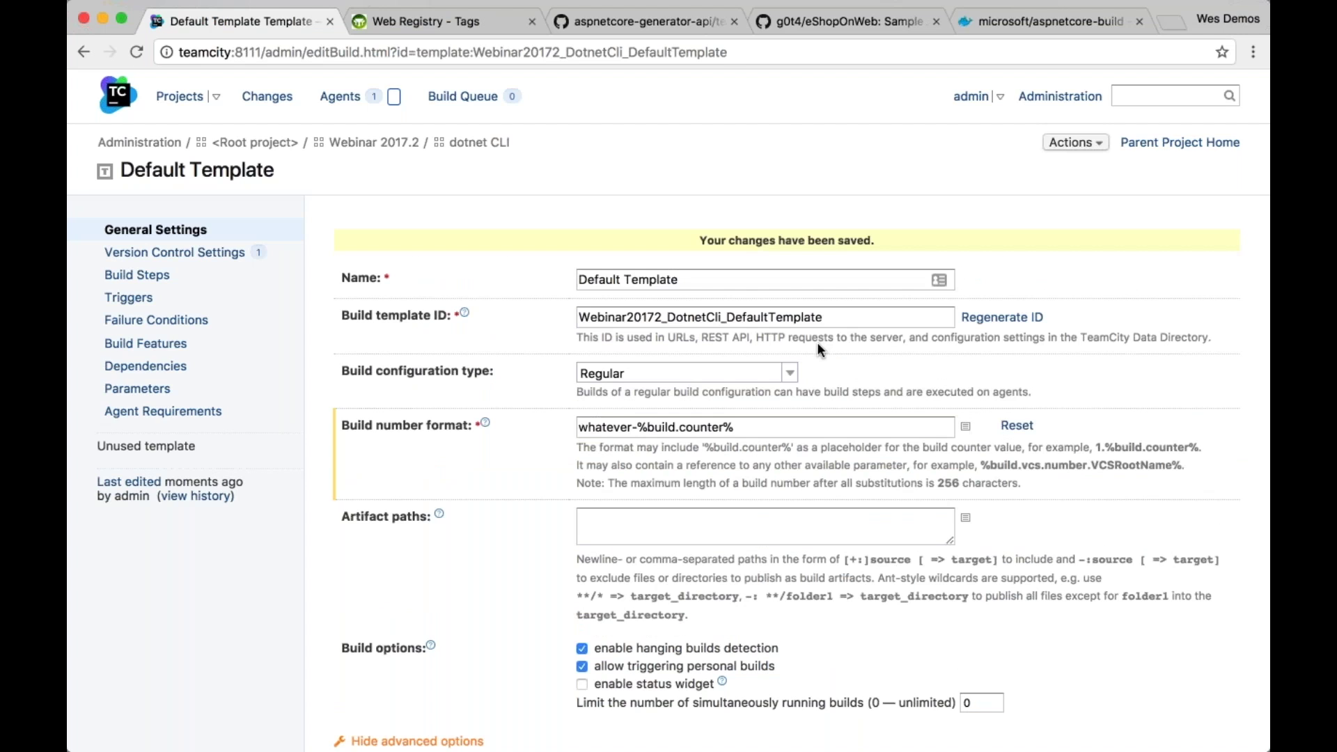
{"action": "left_click", "coordinate": [233, 255]}
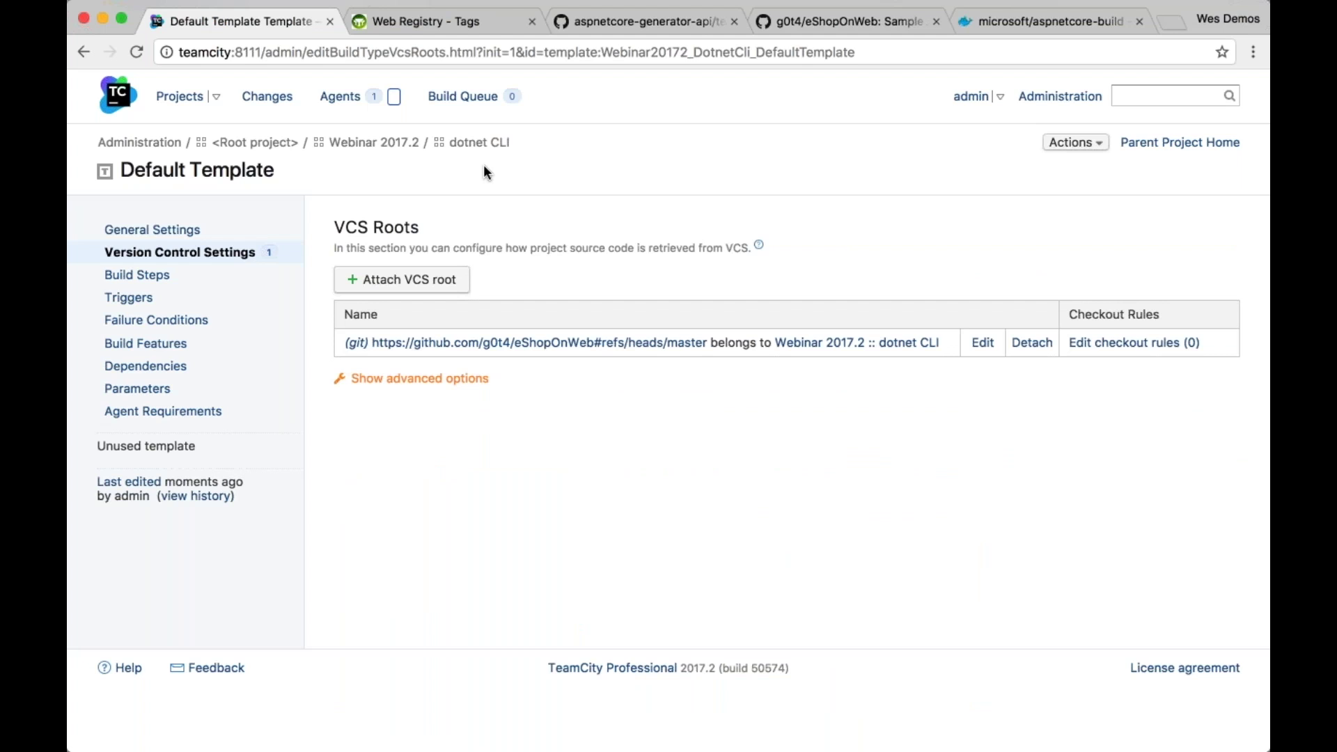
{"action": "left_click", "coordinate": [479, 142]}
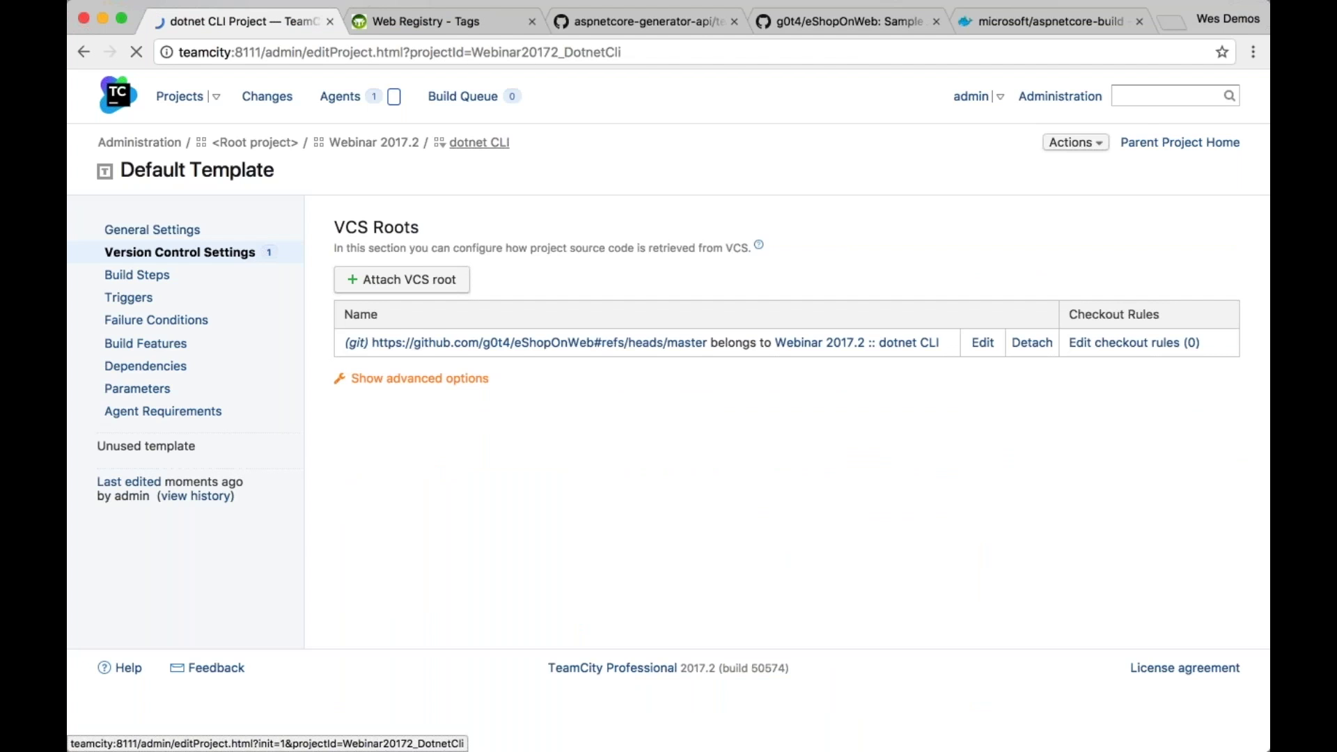
Create a second template named 'Troubleshooting Template' in the dotnet CLI project
{"action": "scroll", "coordinate": [766, 418], "scroll_direction": "down", "scroll_amount": 3}
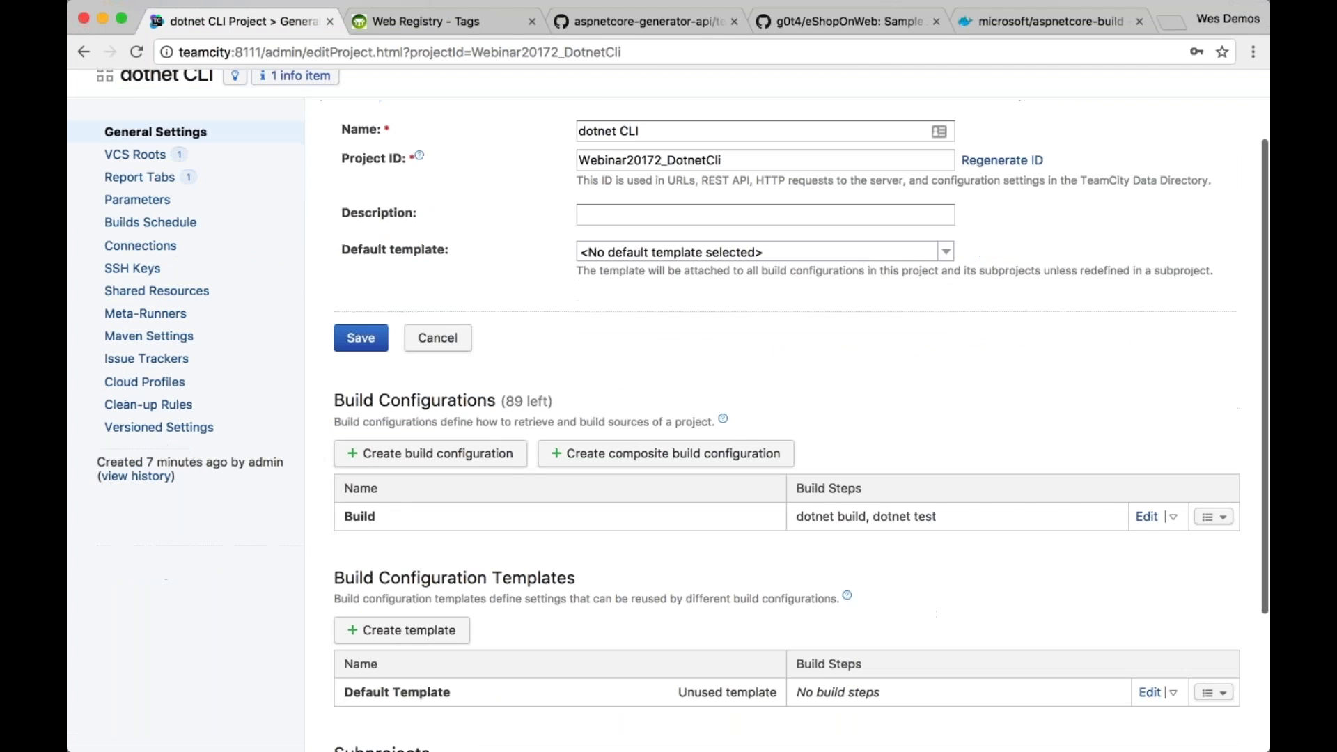
{"action": "scroll", "coordinate": [538, 548], "scroll_direction": "down", "scroll_amount": 5}
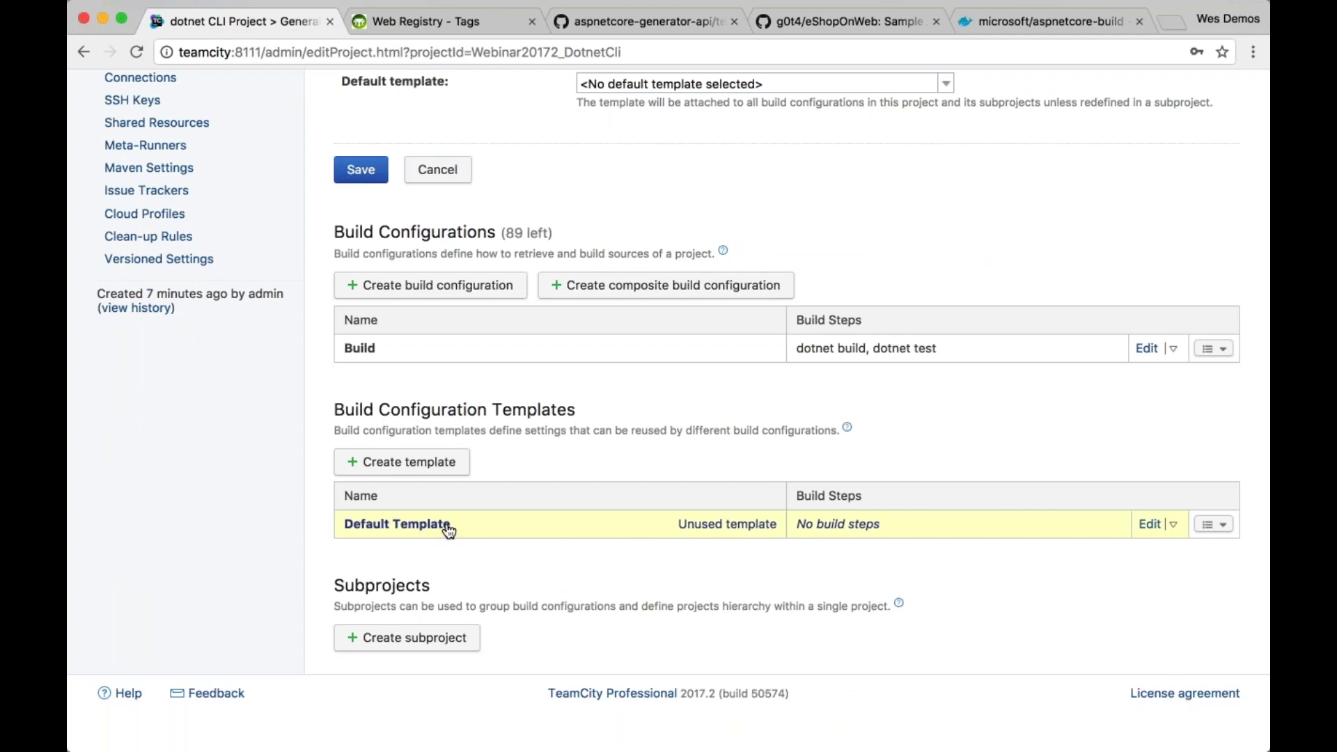
{"action": "left_click", "coordinate": [446, 462]}
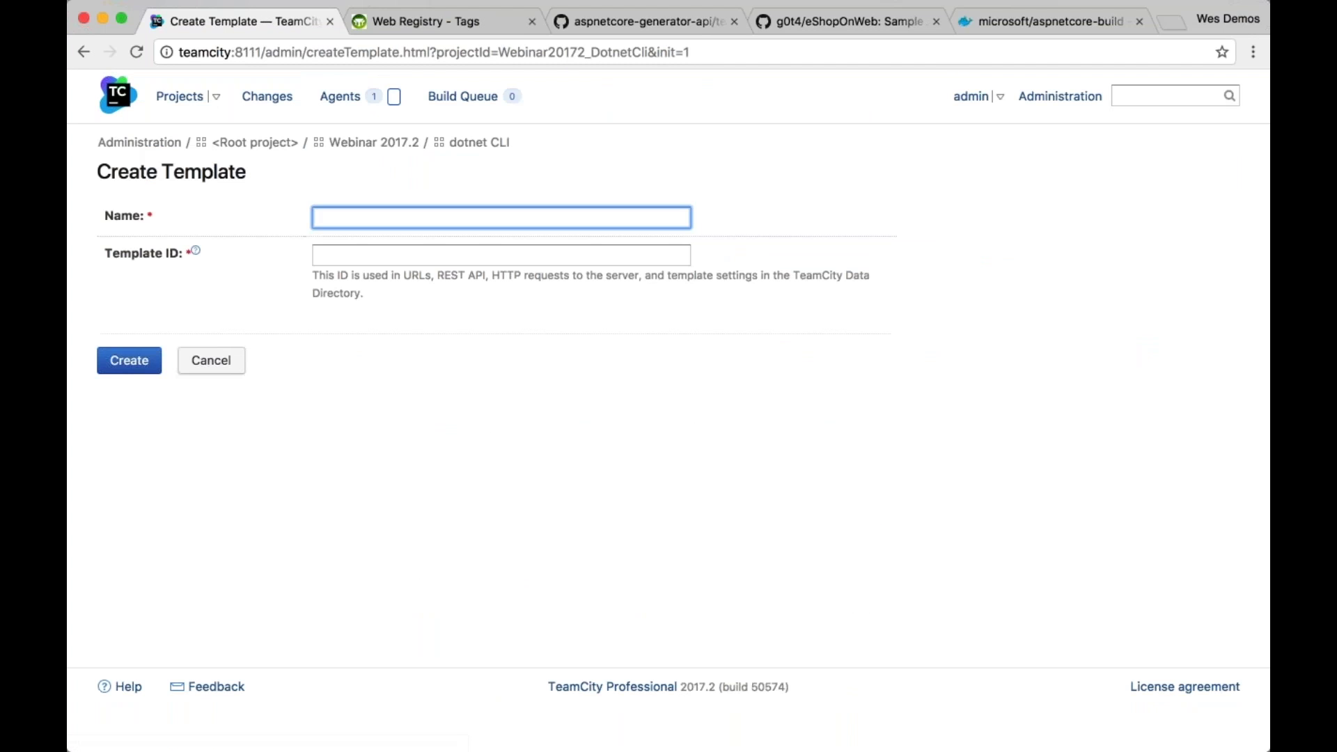
{"action": "type", "text": "Trouble"}
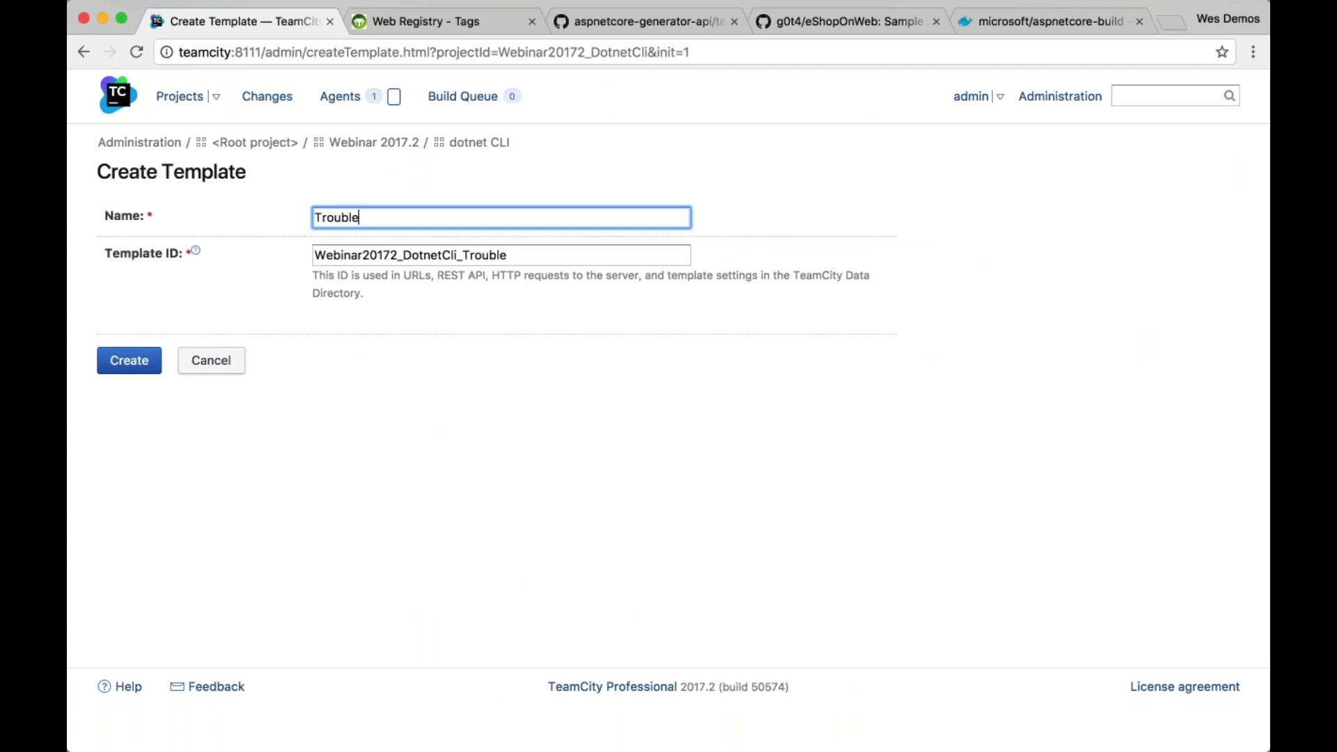
{"action": "type", "text": "shooting Template"}
{"action": "left_click", "coordinate": [130, 368]}
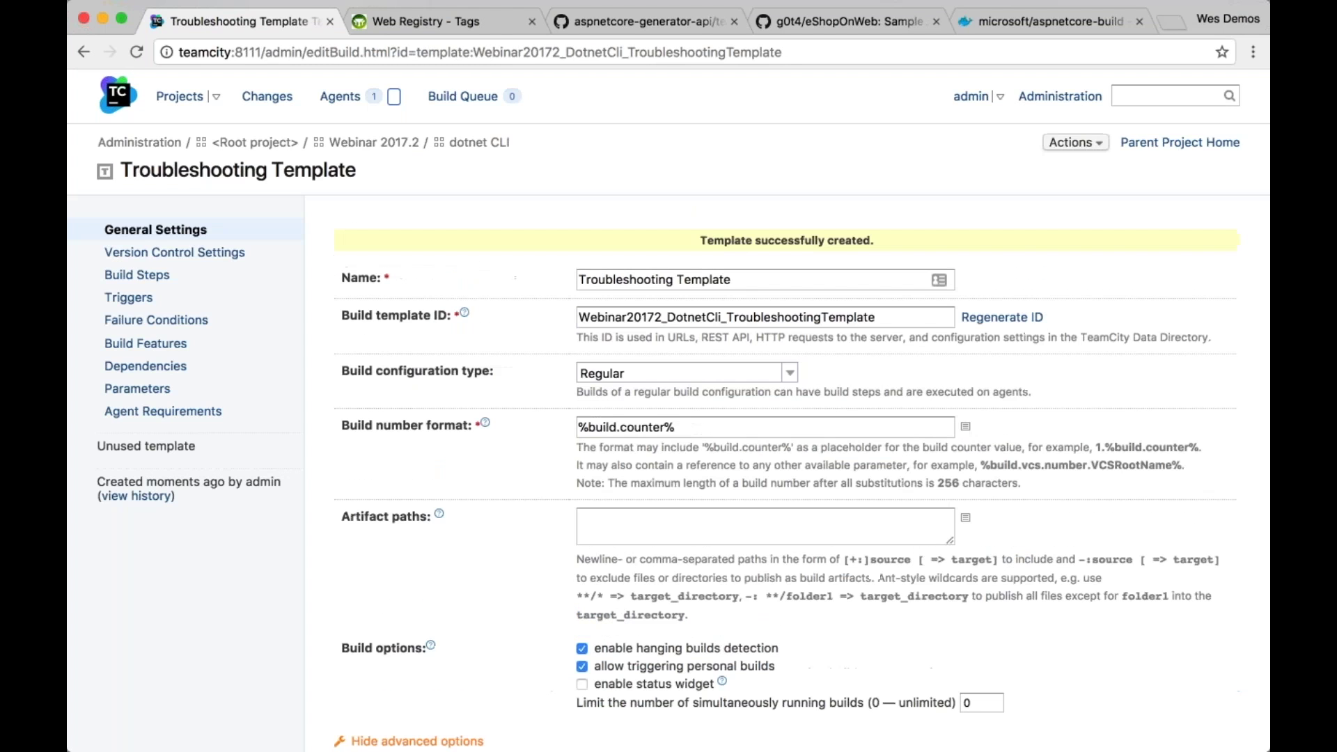
{"action": "left_click", "coordinate": [139, 275]}
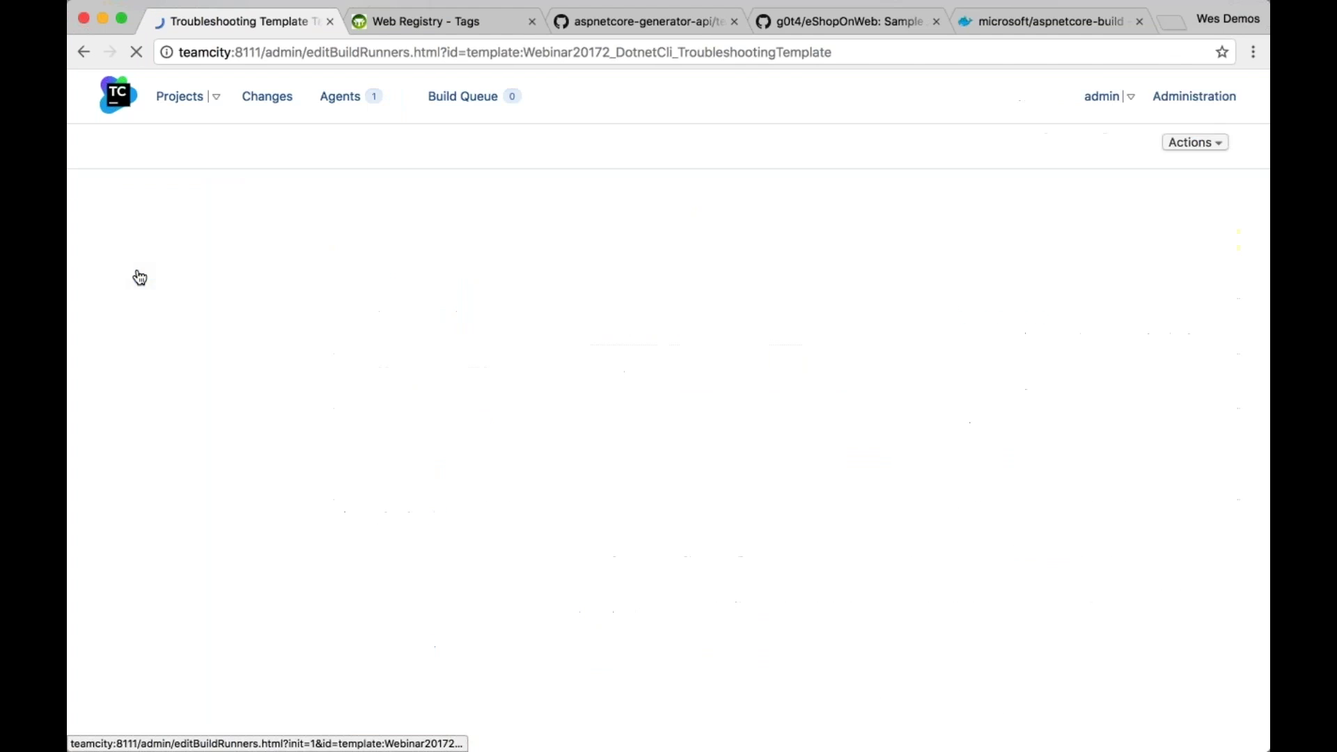
Add a Performance Monitor build feature to Troubleshooting Template
{"action": "left_click", "coordinate": [158, 354]}
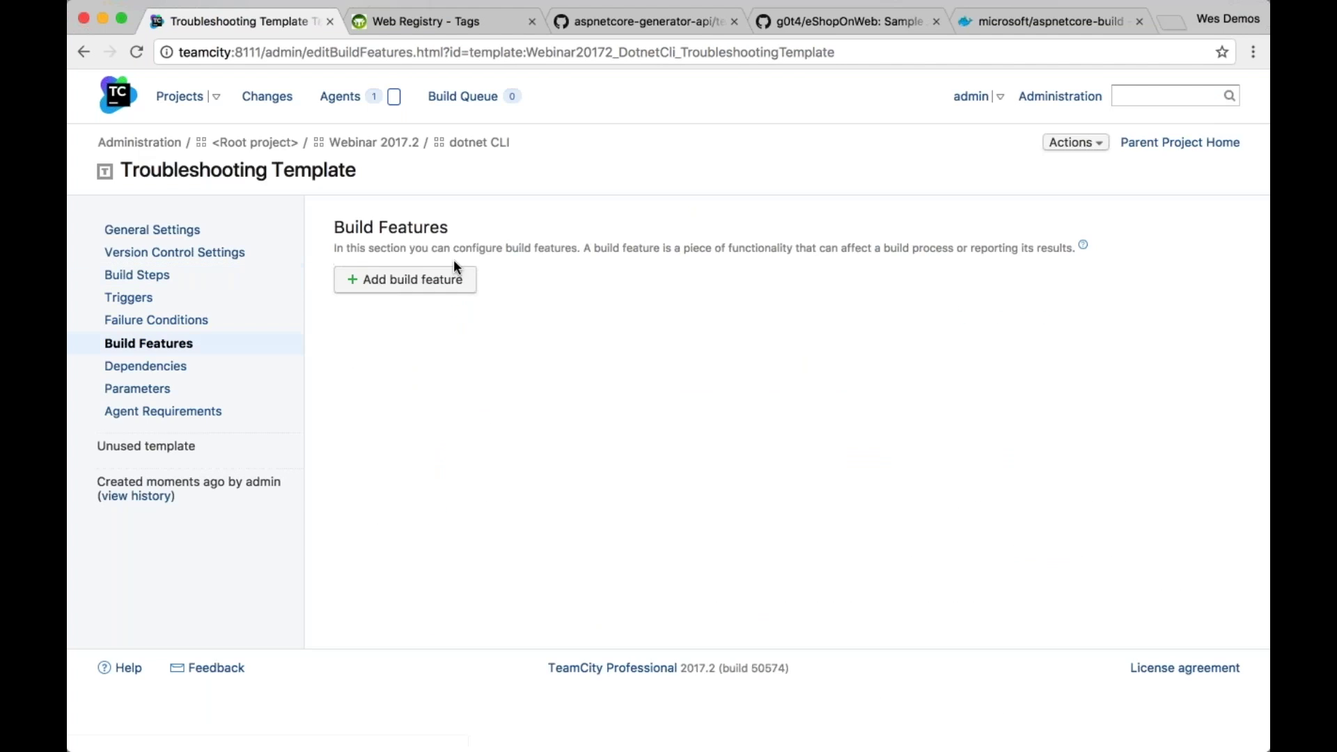
{"action": "left_click", "coordinate": [405, 279]}
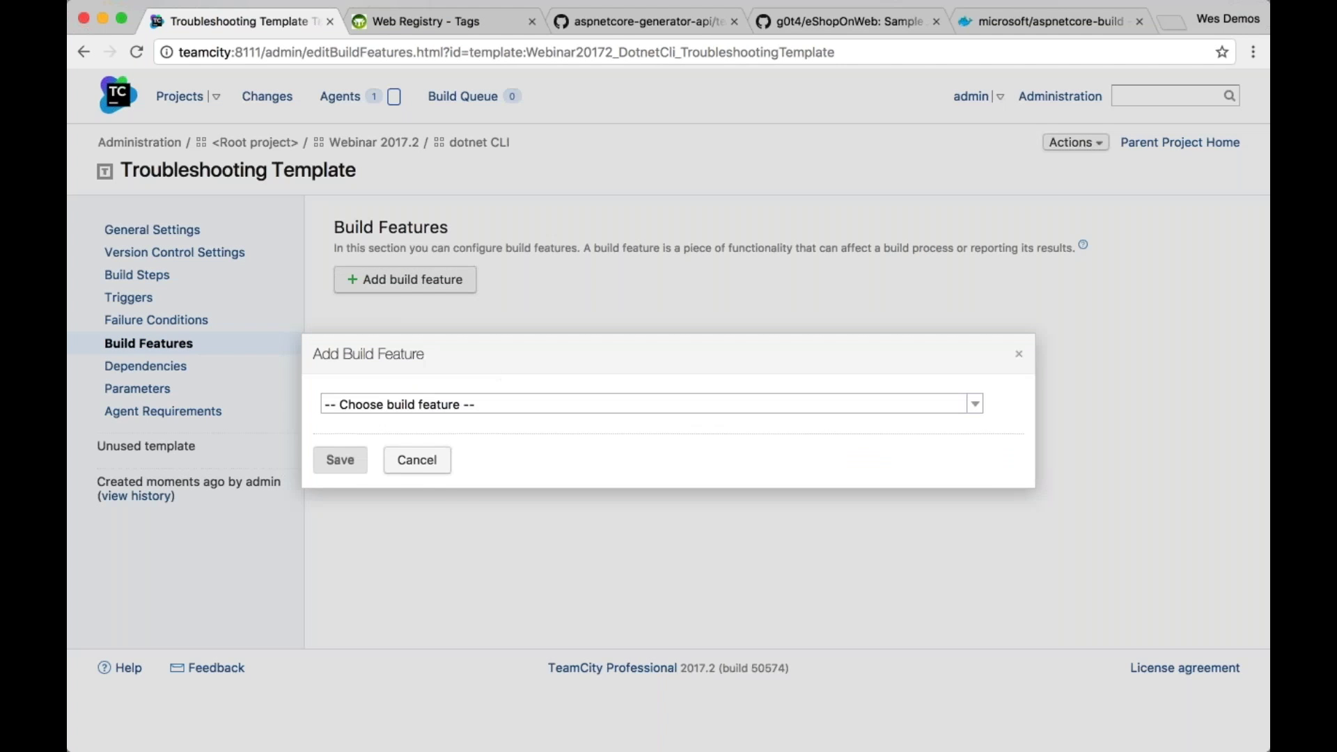
{"action": "left_click", "coordinate": [498, 404]}
{"action": "scroll", "coordinate": [495, 541], "scroll_direction": "down", "scroll_amount": 3}
{"action": "scroll", "coordinate": [495, 540], "scroll_direction": "up", "scroll_amount": 1}
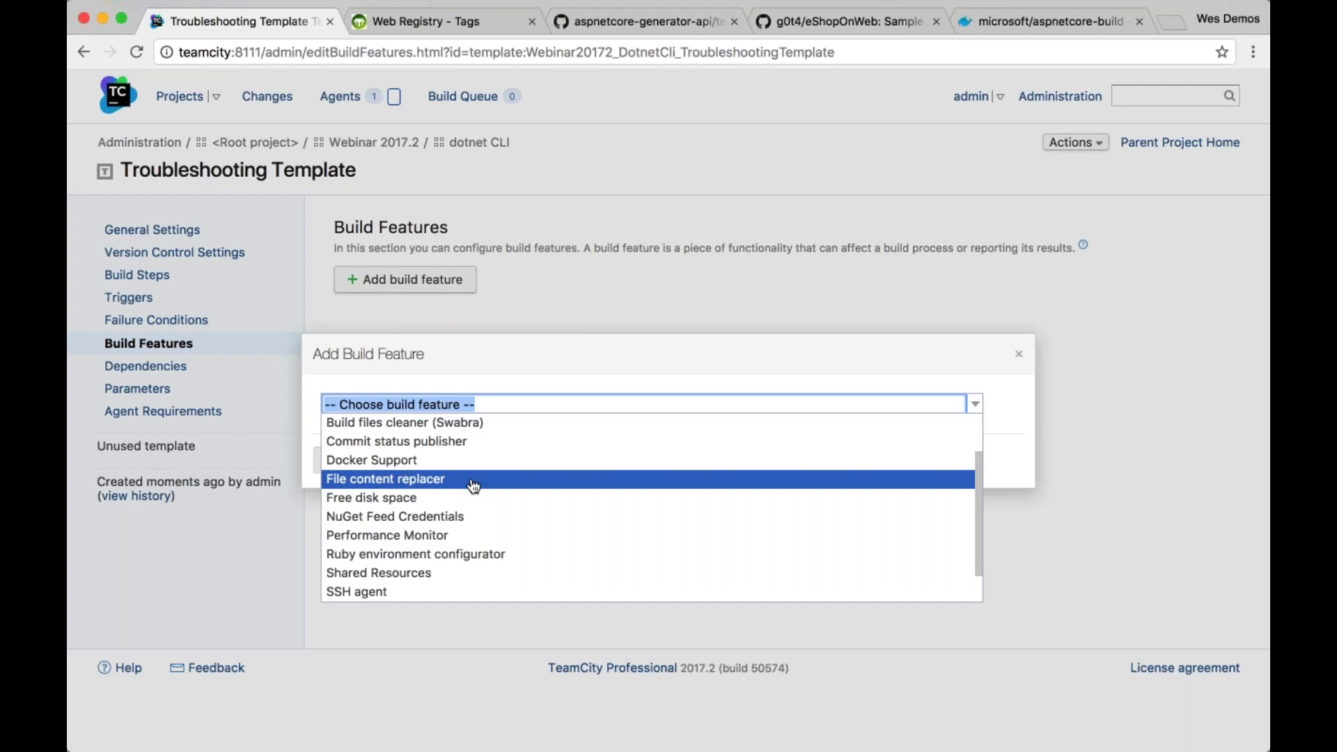
{"action": "type", "text": "perf"}
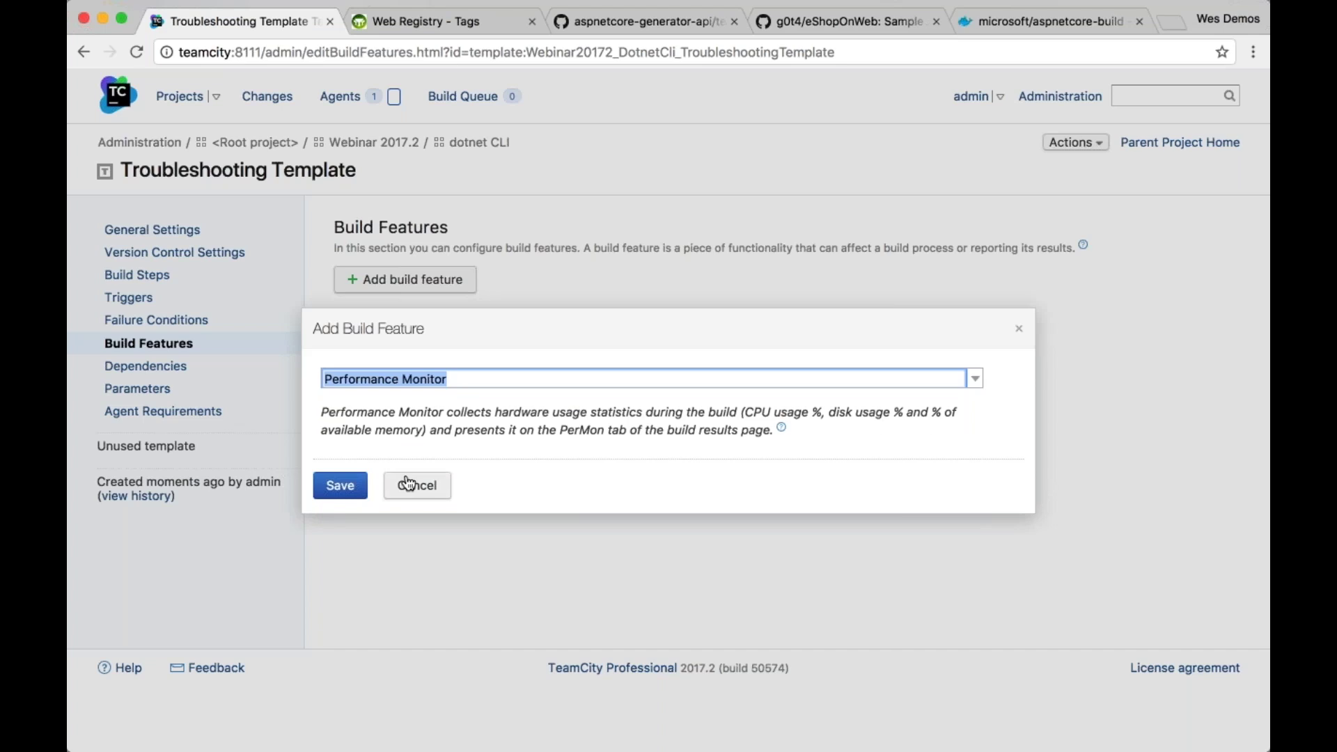
{"action": "left_click", "coordinate": [342, 490]}
Add a Free disk space build feature (3gb) to Troubleshooting Template
{"action": "left_click", "coordinate": [405, 323]}
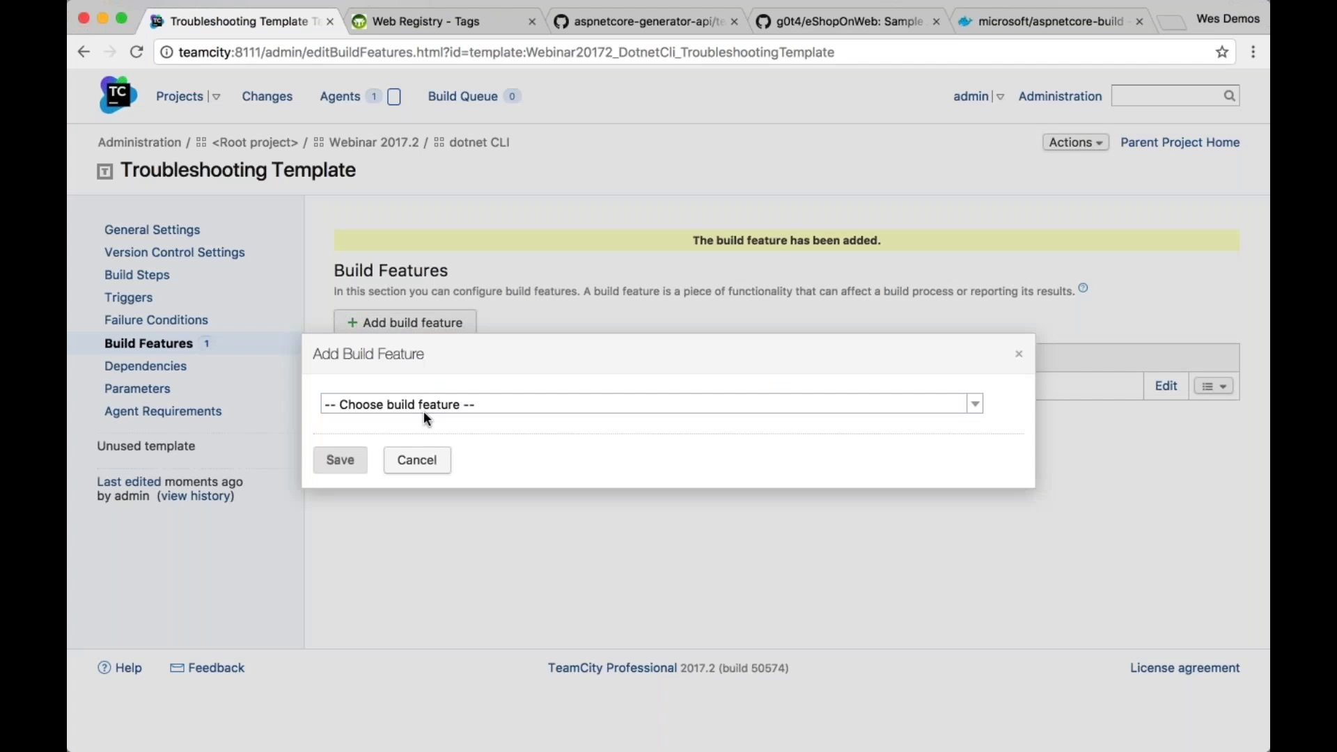
{"action": "left_click", "coordinate": [423, 405]}
{"action": "type", "text": "free"}
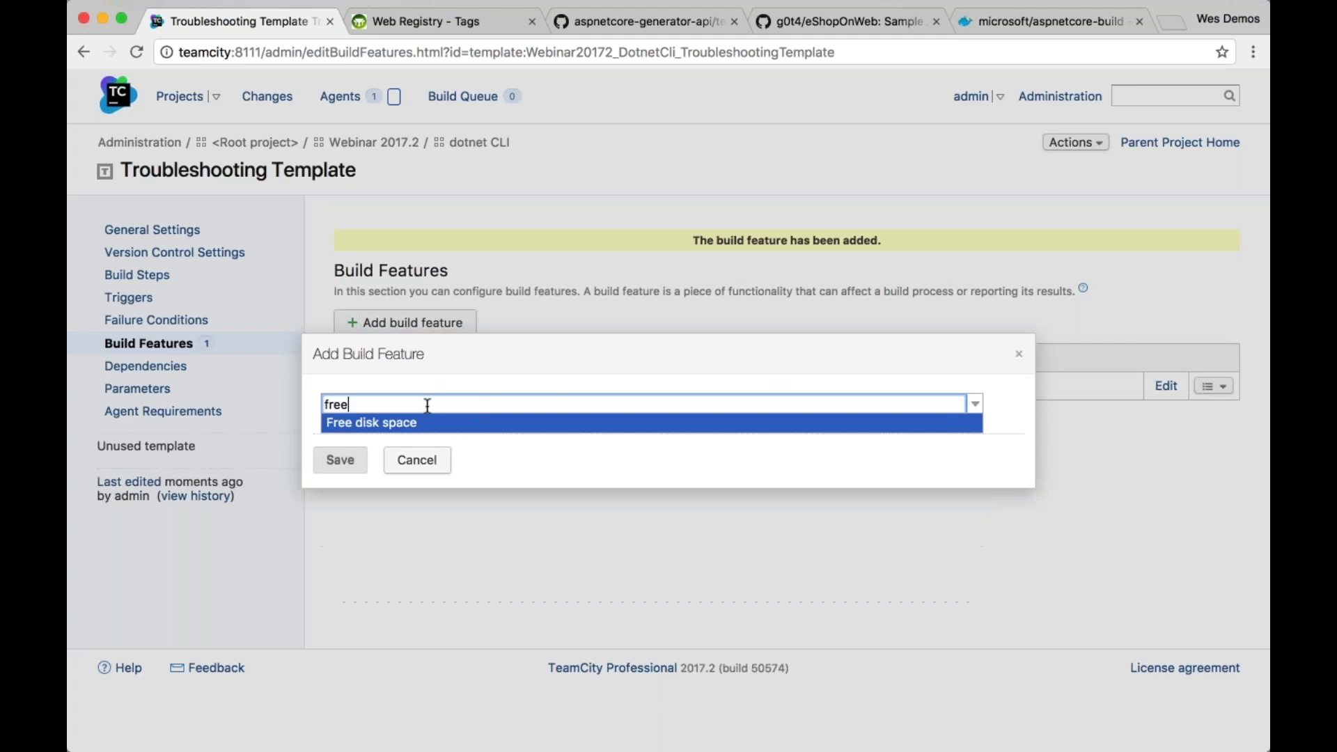
{"action": "key", "text": "Return"}
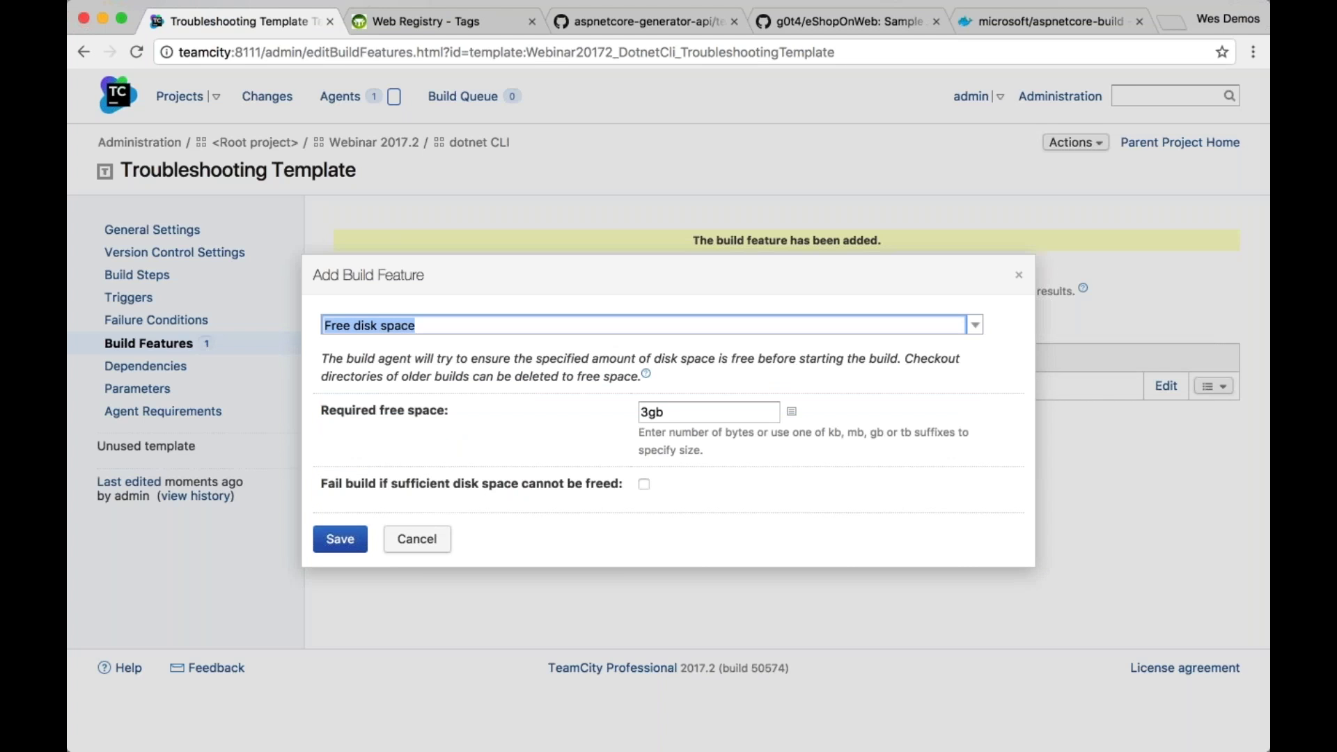
{"action": "left_click", "coordinate": [340, 535]}
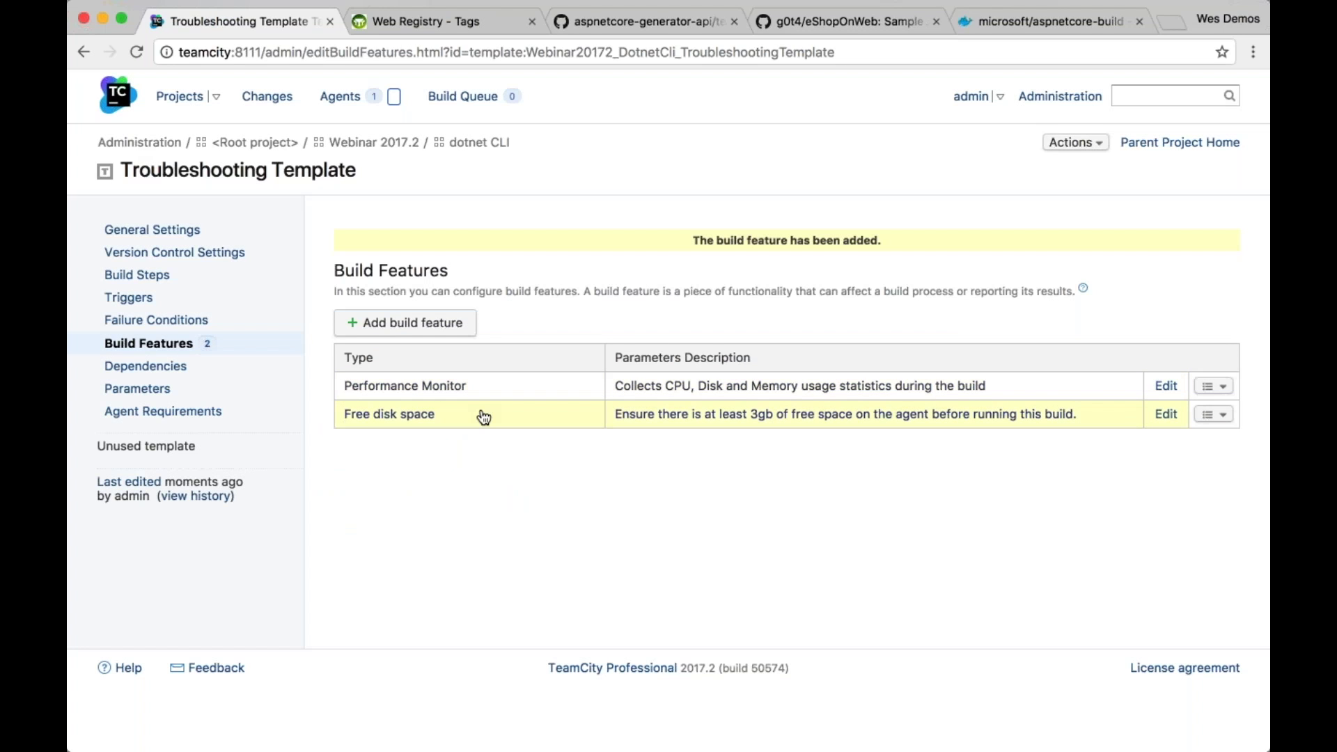
{"action": "left_click", "coordinate": [549, 415]}
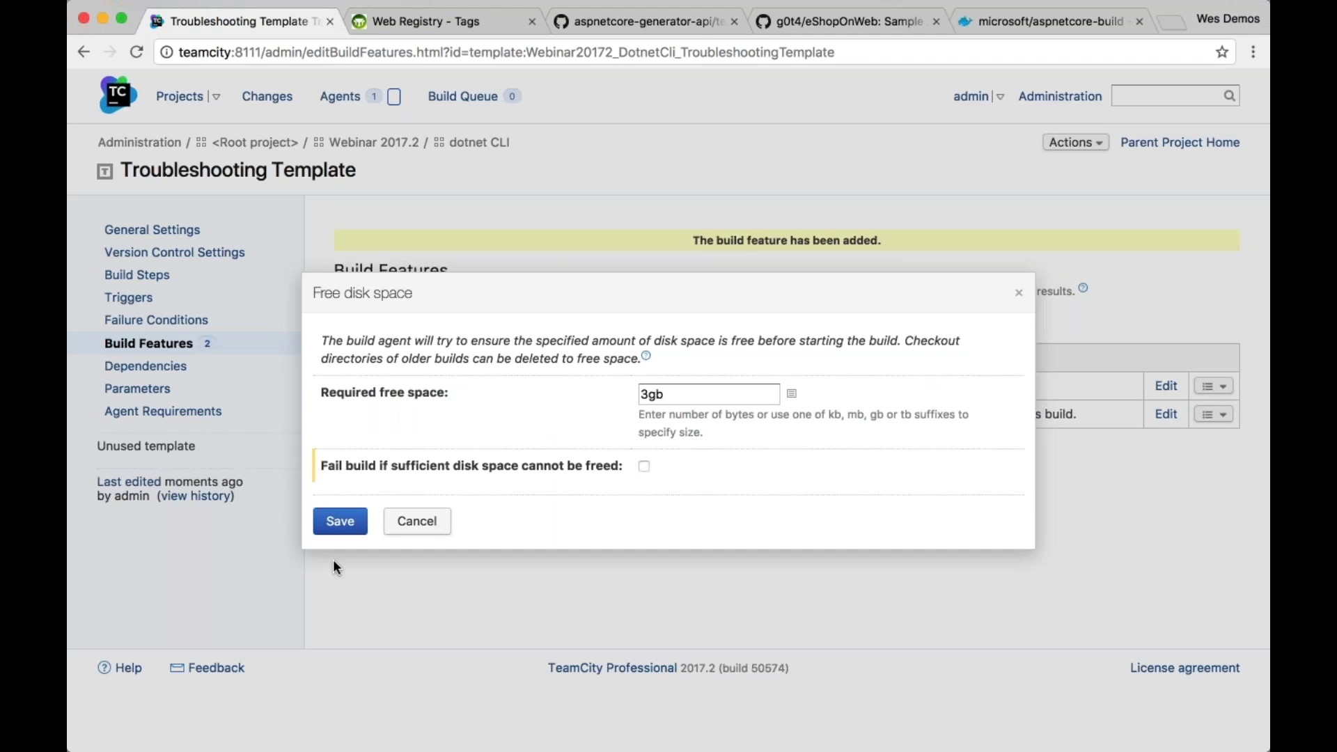
{"action": "left_click", "coordinate": [416, 521]}
Pick Docker Support as a feature but cancel without adding it, returning to dotnet CLI
{"action": "left_click", "coordinate": [411, 322]}
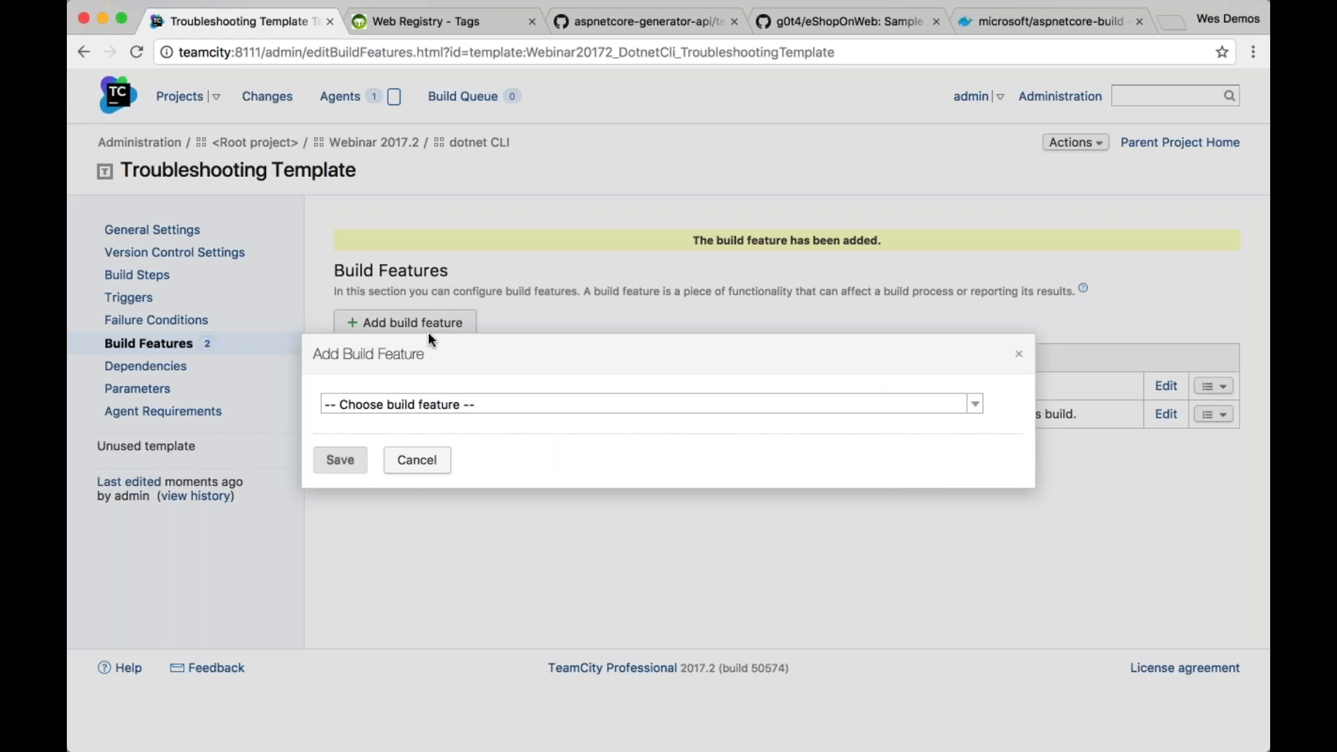
{"action": "left_click", "coordinate": [427, 404]}
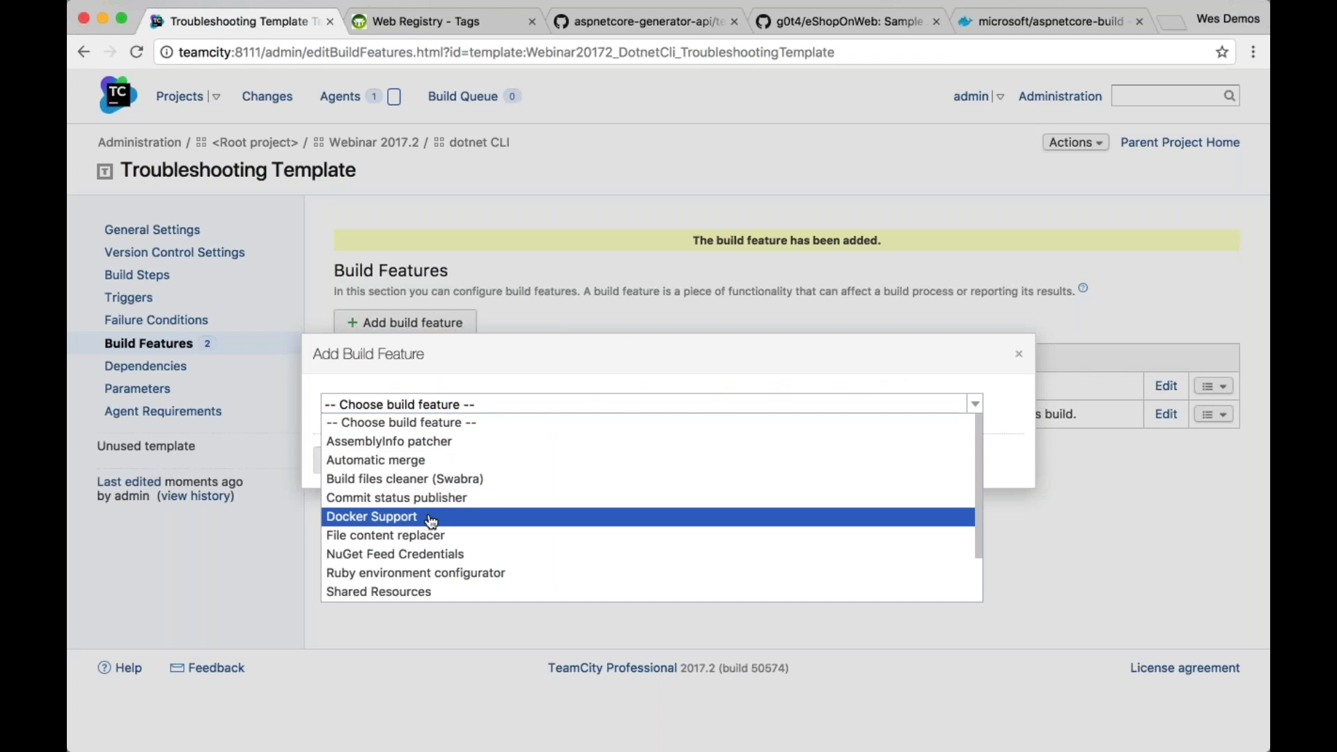
{"action": "left_click", "coordinate": [427, 516]}
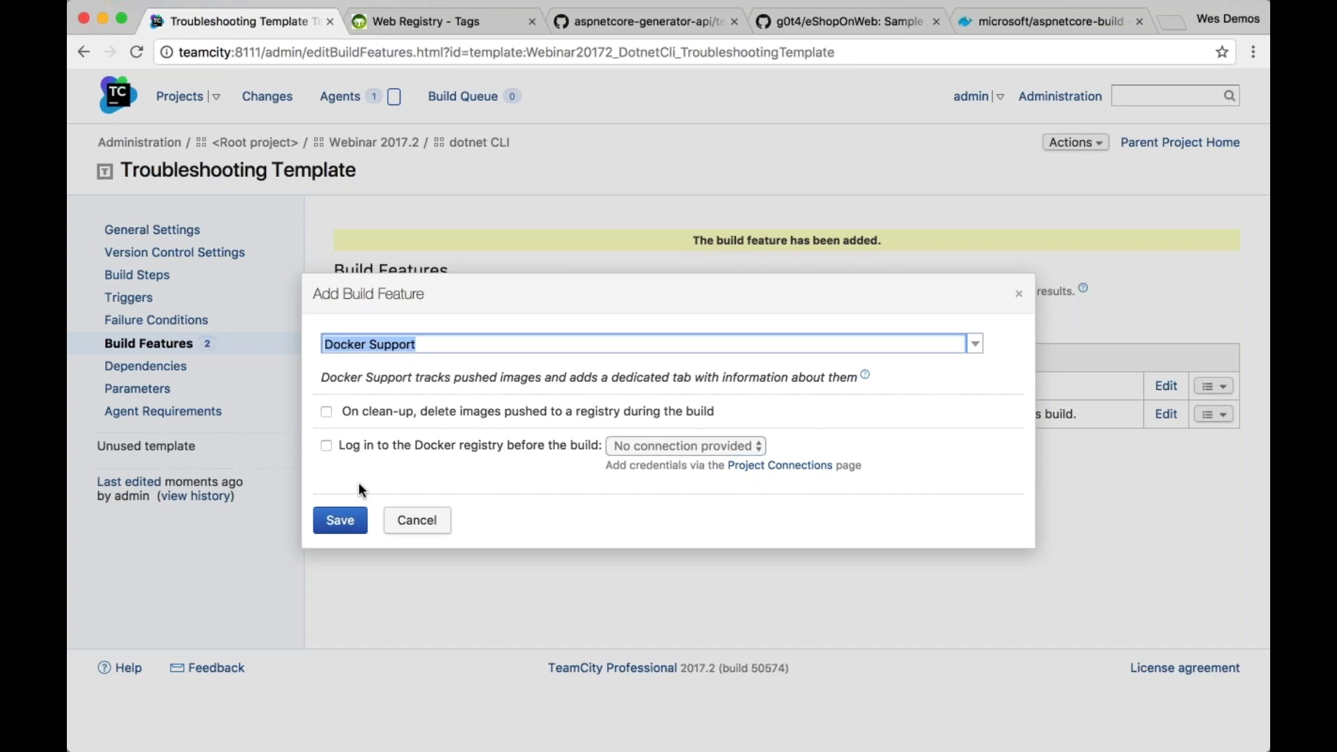
{"action": "left_click", "coordinate": [417, 522]}
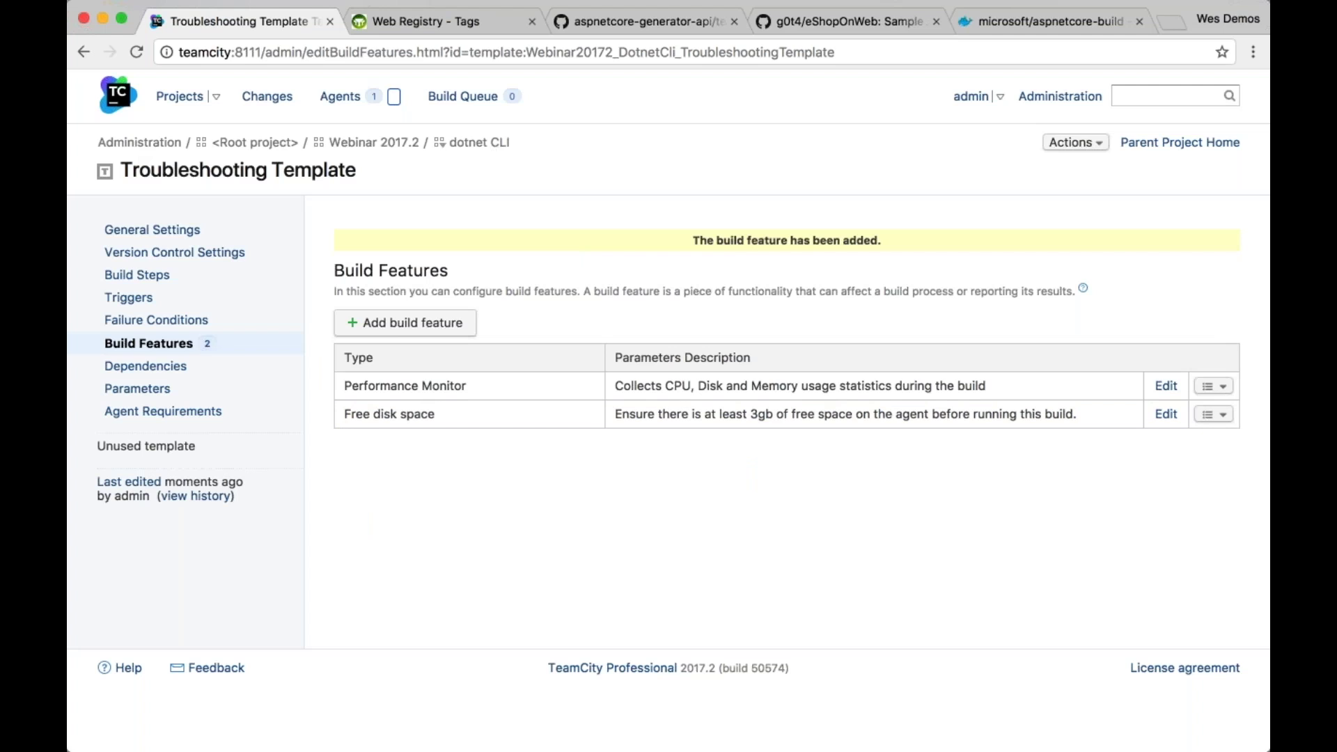
{"action": "left_click", "coordinate": [481, 143]}
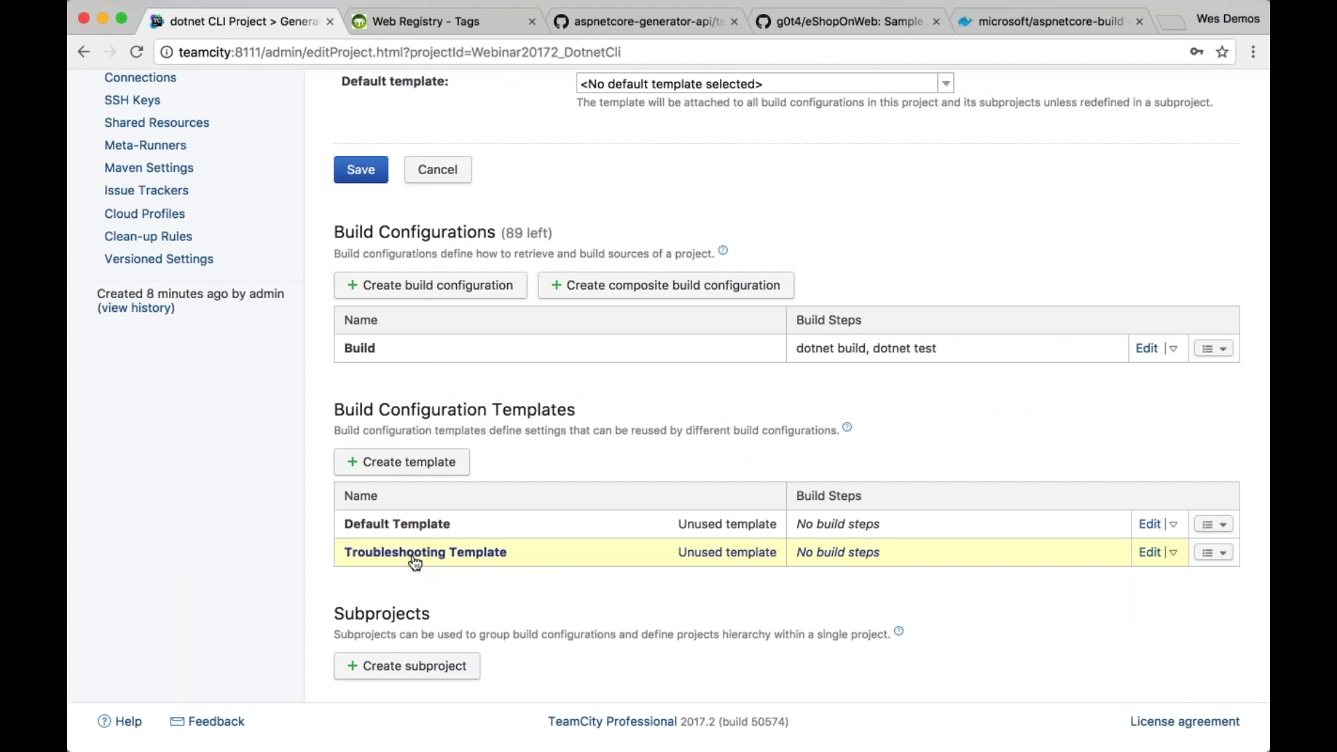
Create a third template named 'Docker Support Template' in the dotnet CLI project
{"action": "left_click", "coordinate": [446, 462]}
{"action": "type", "text": "Docker SUp"}
{"action": "key", "text": "BackSpace"}
{"action": "key", "text": "BackSpace"}
{"action": "key", "text": "BackSpace"}
{"action": "key", "text": "BackSpace"}
{"action": "type", "text": "SUppo"}
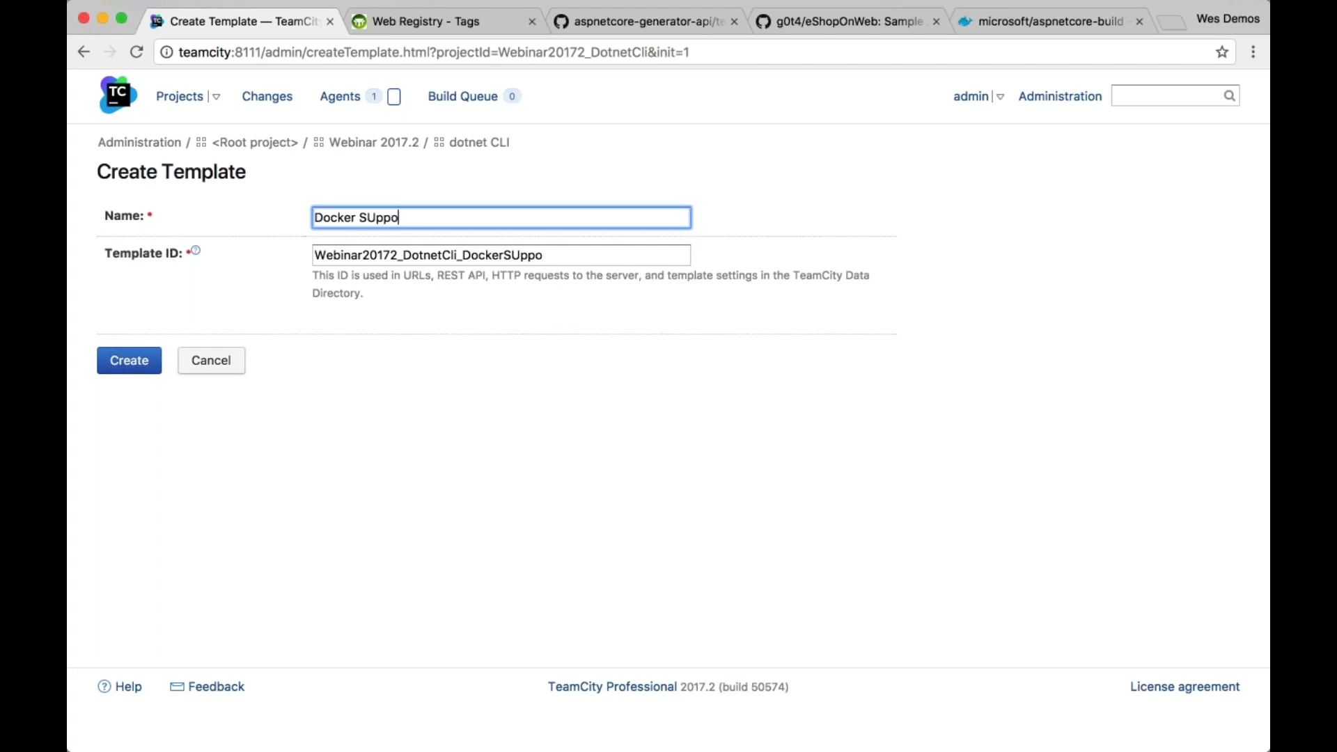
{"action": "key", "text": "BackSpace"}
{"action": "key", "text": "BackSpace"}
{"action": "type", "text": "upport Template"}
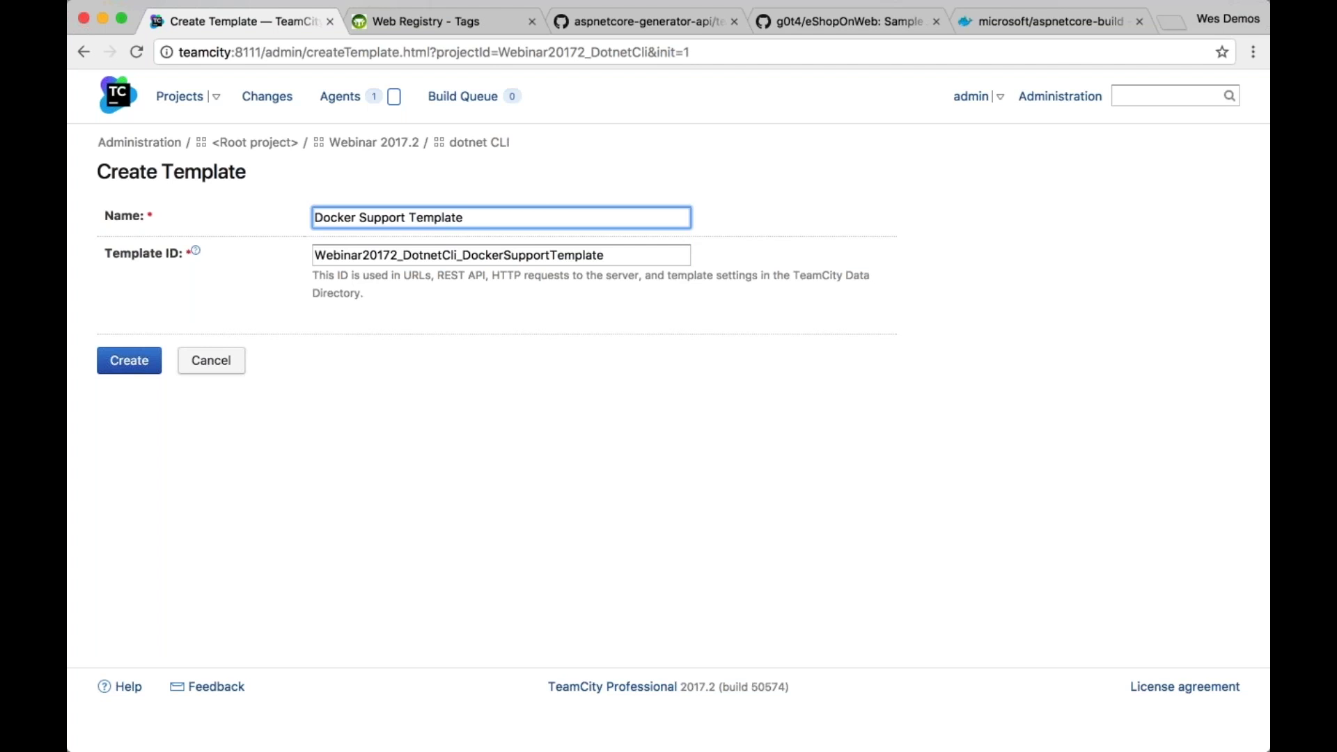
{"action": "left_click", "coordinate": [150, 362]}
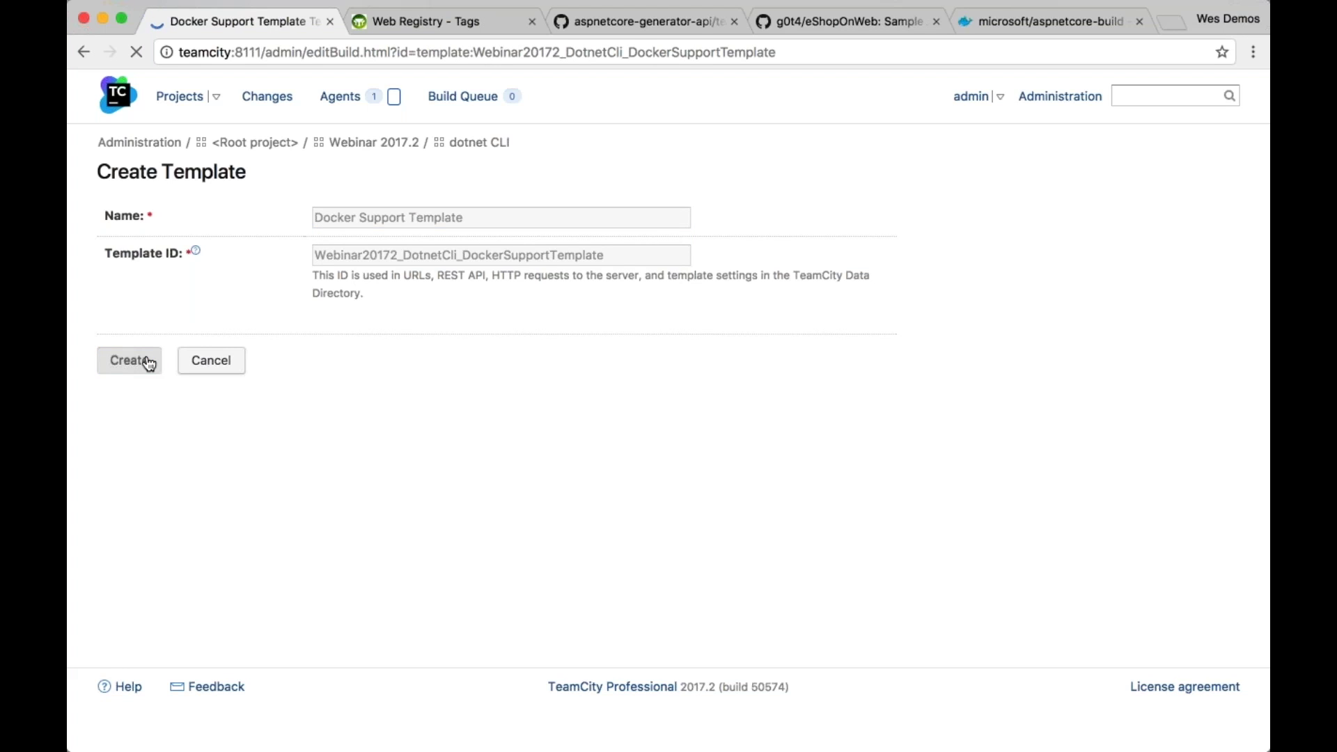
{"action": "left_click", "coordinate": [146, 343]}
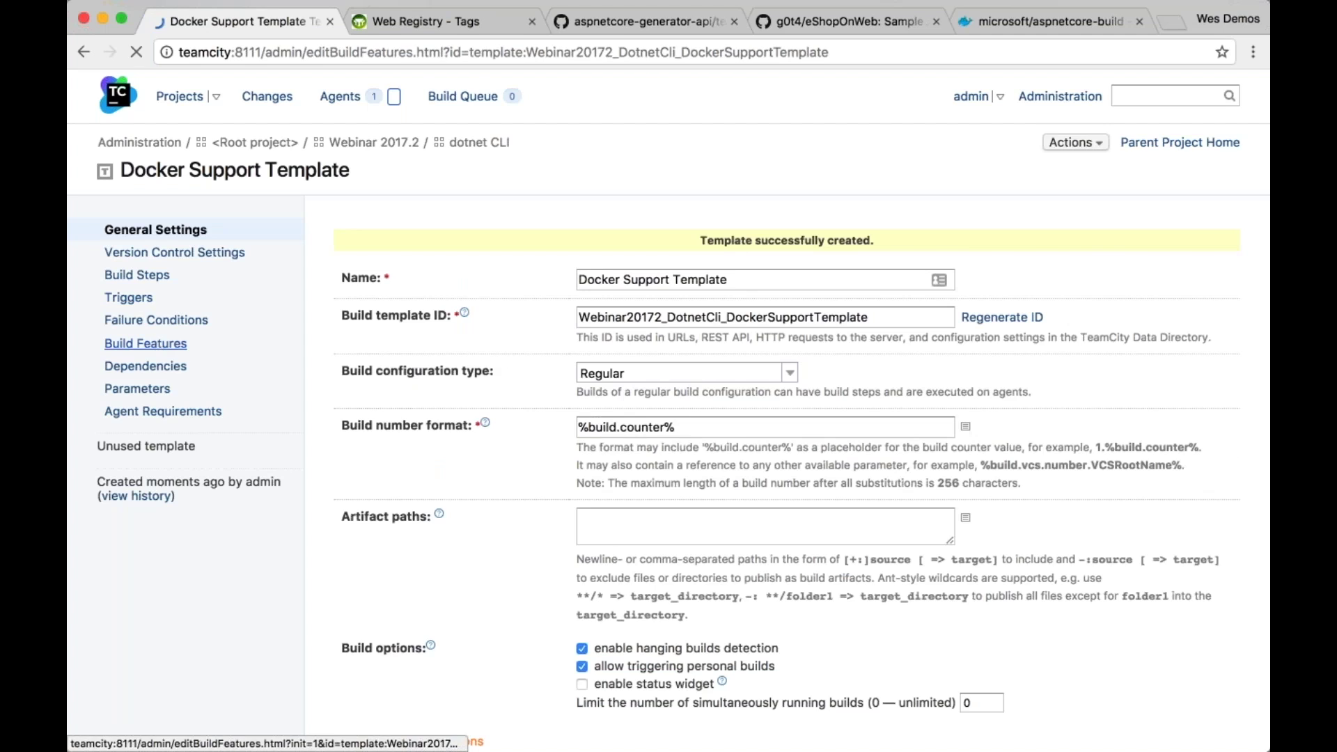
Add a Docker Support feature with 'On clean-up, delete images' enabled to Docker Support Template
{"action": "left_click", "coordinate": [405, 279]}
{"action": "type", "text": "dock"}
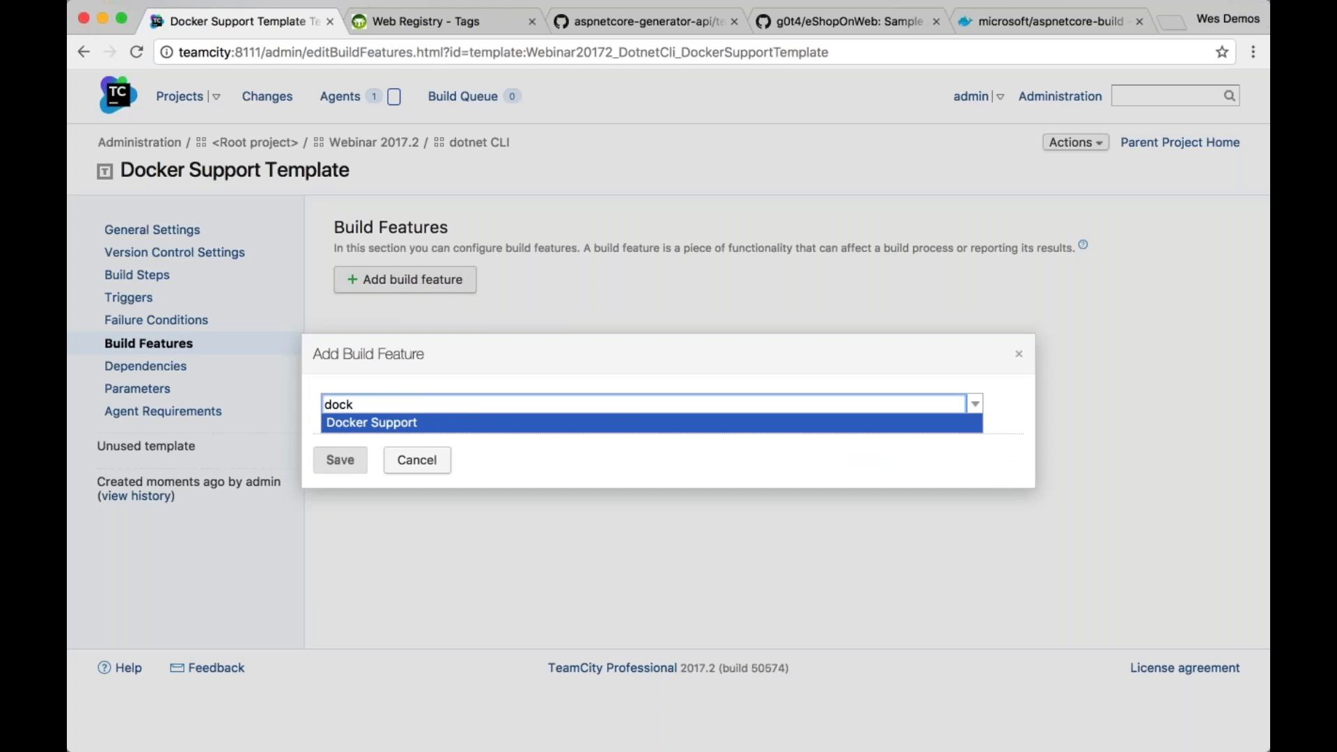
{"action": "left_click", "coordinate": [474, 424]}
{"action": "left_click", "coordinate": [371, 410]}
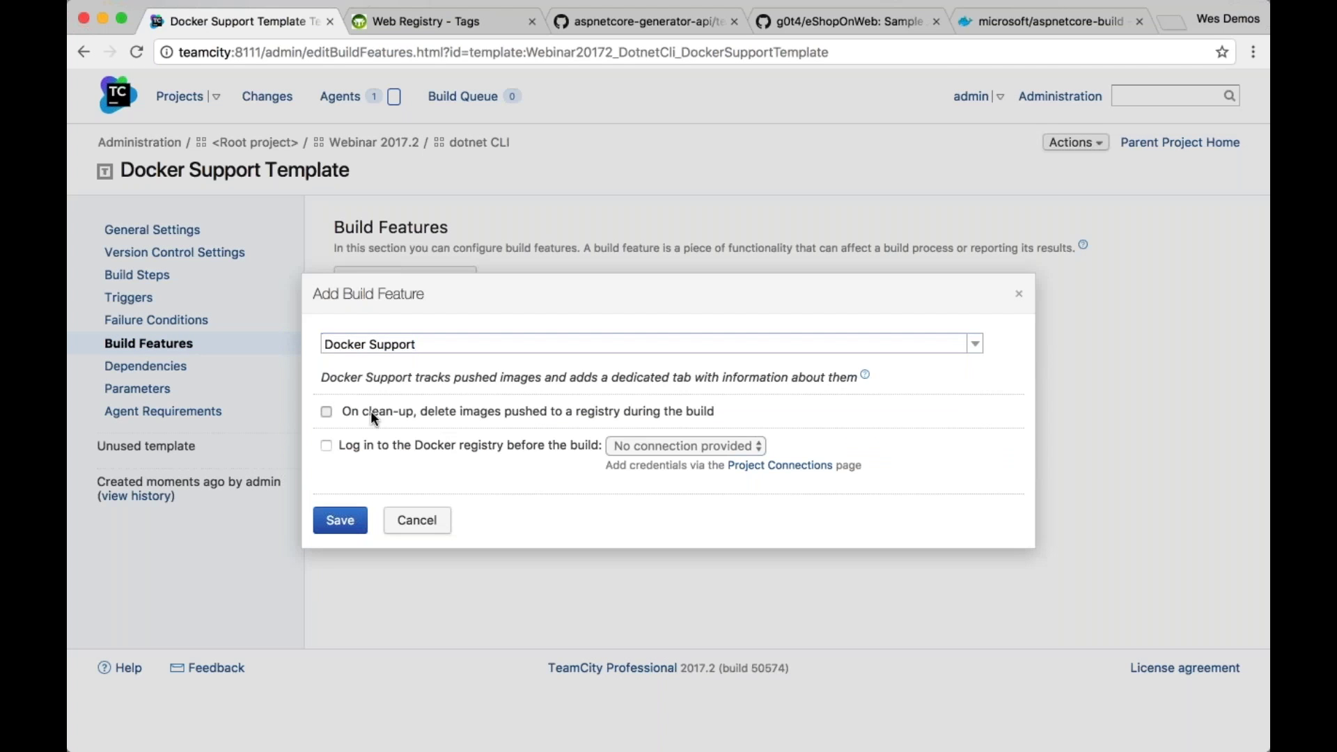
{"action": "left_click", "coordinate": [348, 531]}
{"action": "left_click", "coordinate": [479, 142]}
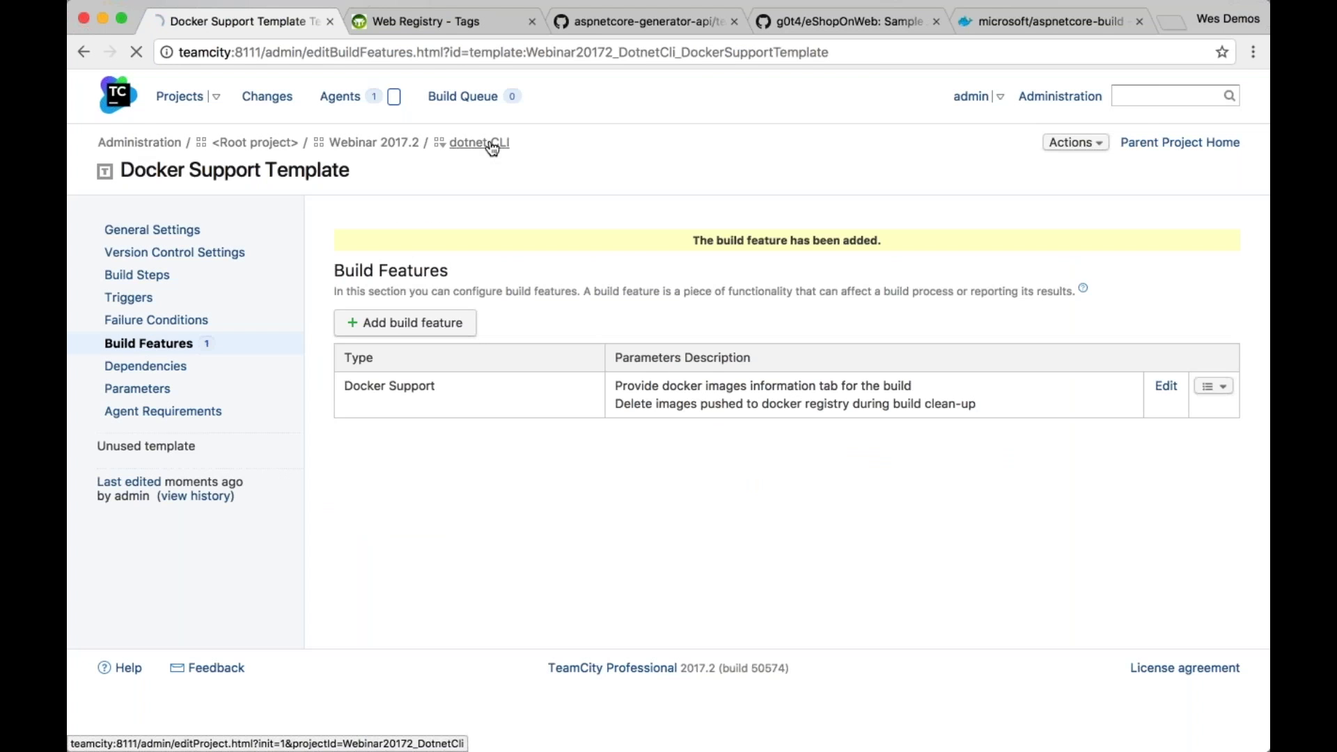
{"action": "scroll", "coordinate": [696, 418], "scroll_direction": "down", "scroll_amount": 5}
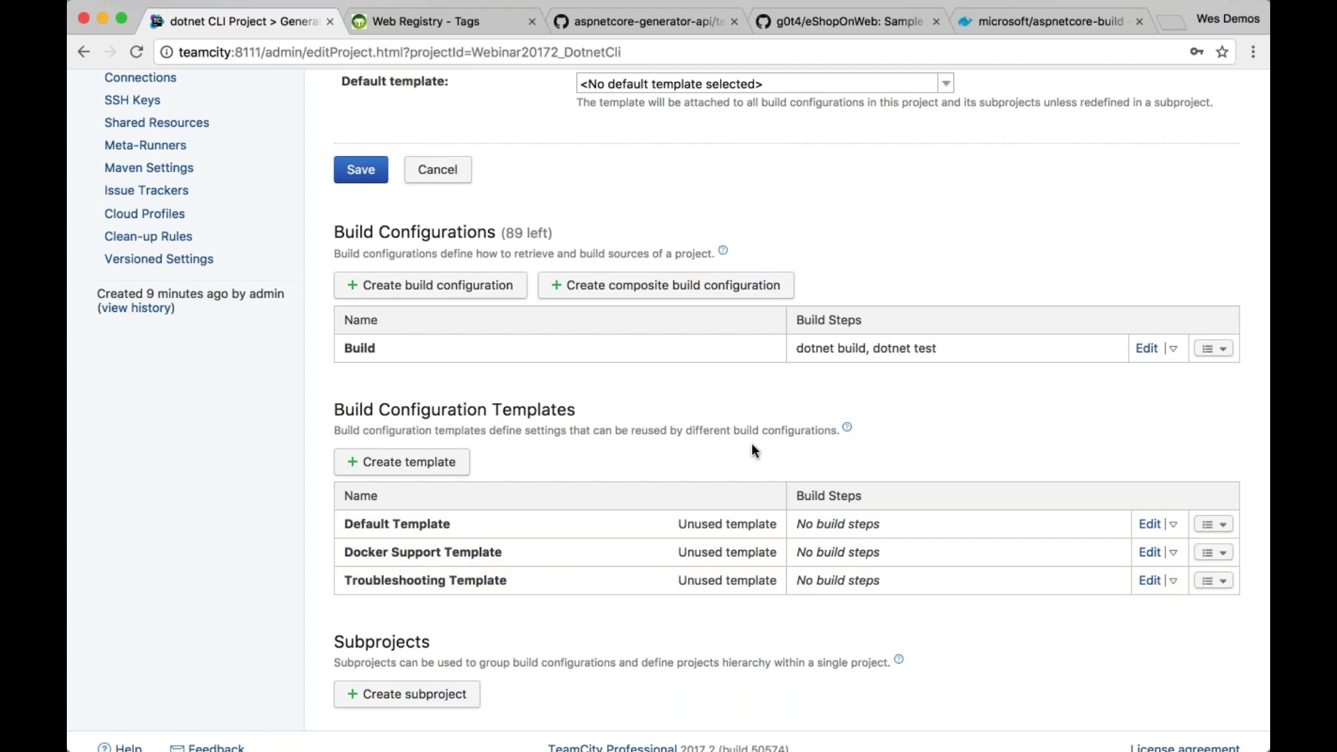
{"action": "scroll", "coordinate": [787, 404], "scroll_direction": "up", "scroll_amount": 1}
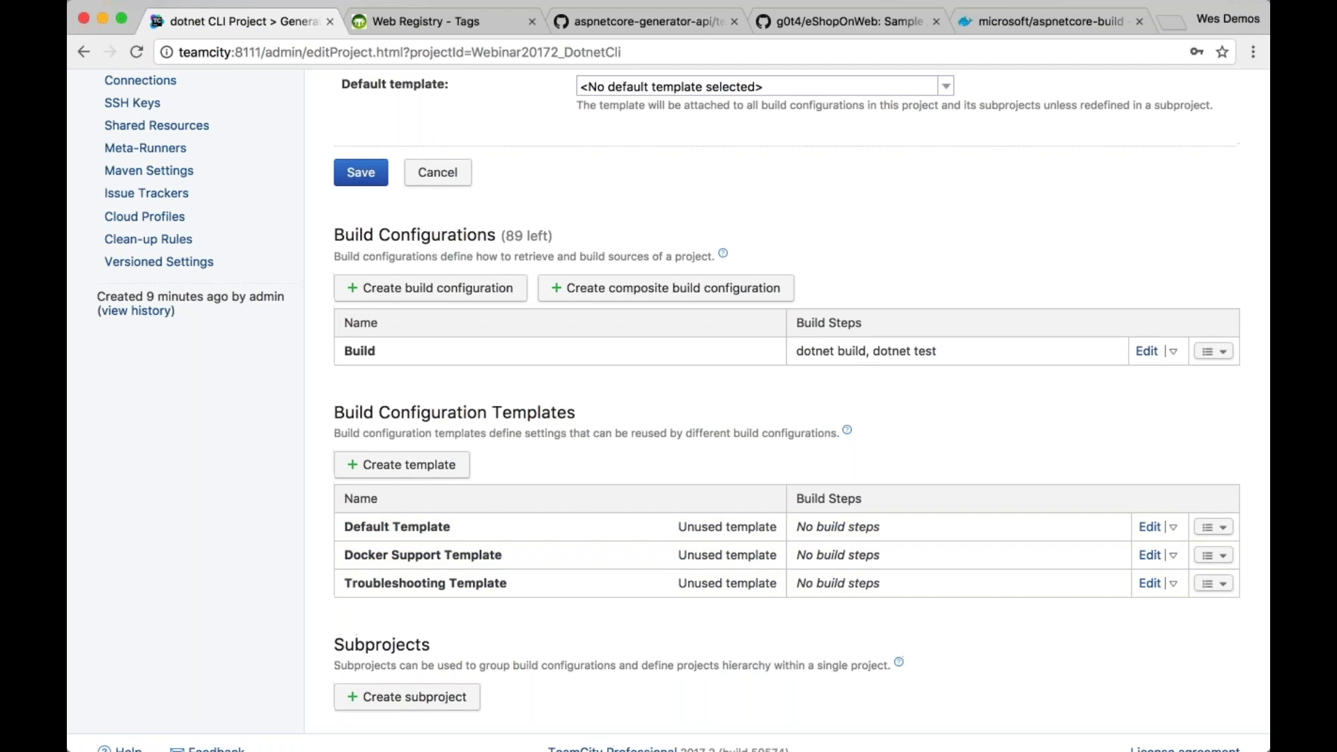
{"action": "scroll", "coordinate": [787, 404], "scroll_direction": "up", "scroll_amount": 5}
Choose Default Template as the dotnet CLI project's default template, save, and confirm
{"action": "scroll", "coordinate": [951, 314], "scroll_direction": "down", "scroll_amount": 1}
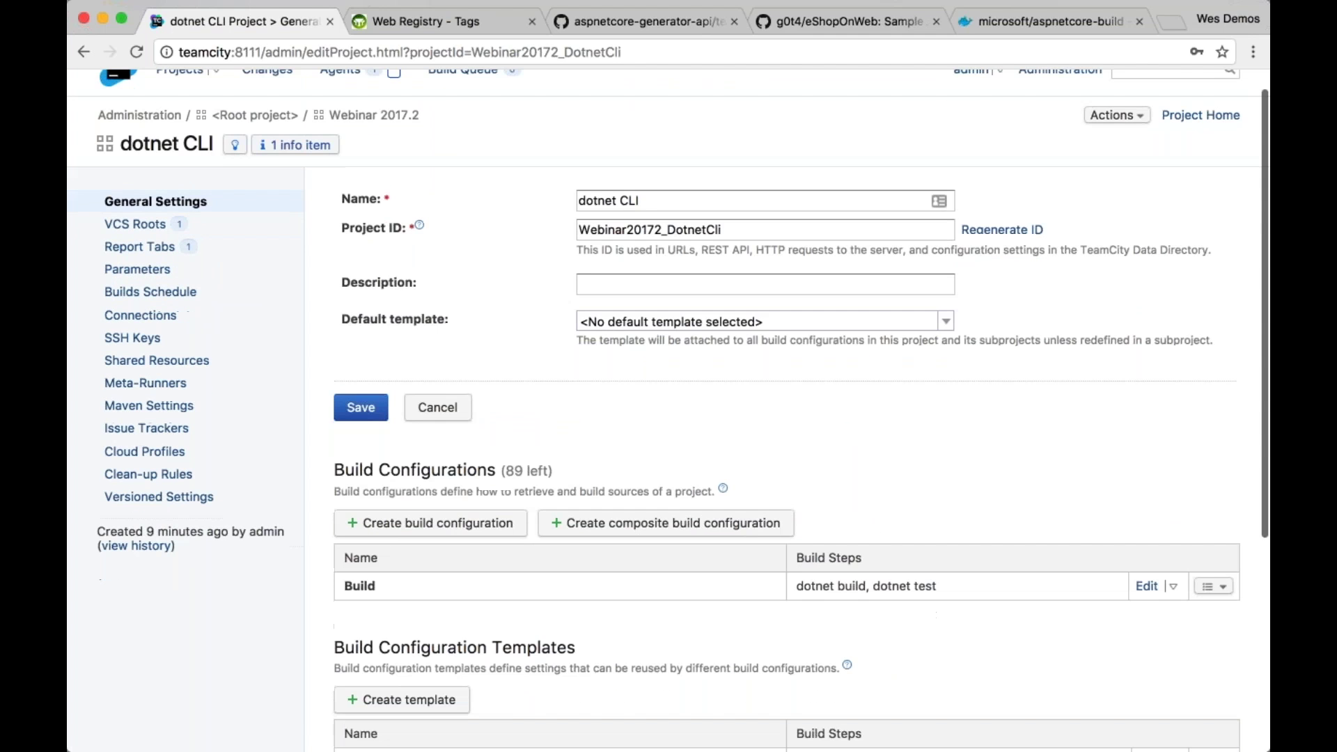
{"action": "left_click", "coordinate": [948, 318]}
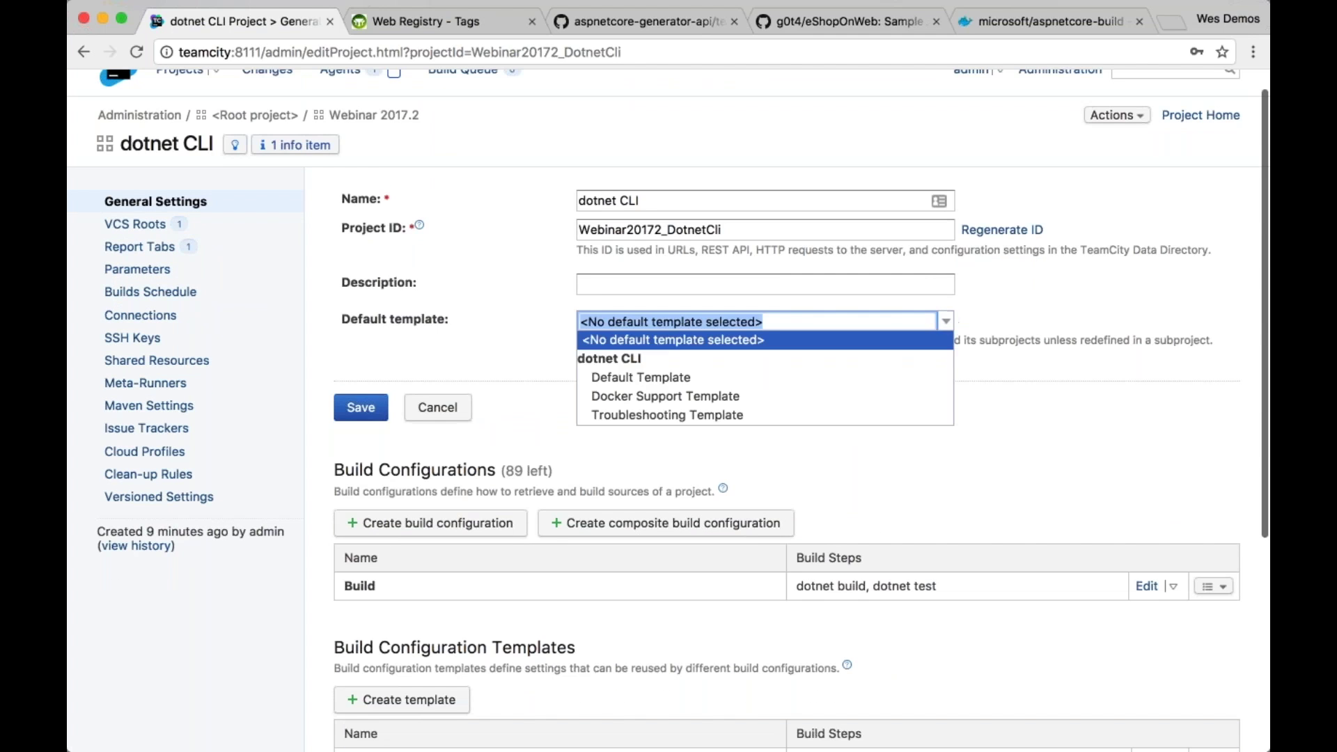
{"action": "left_click", "coordinate": [898, 379]}
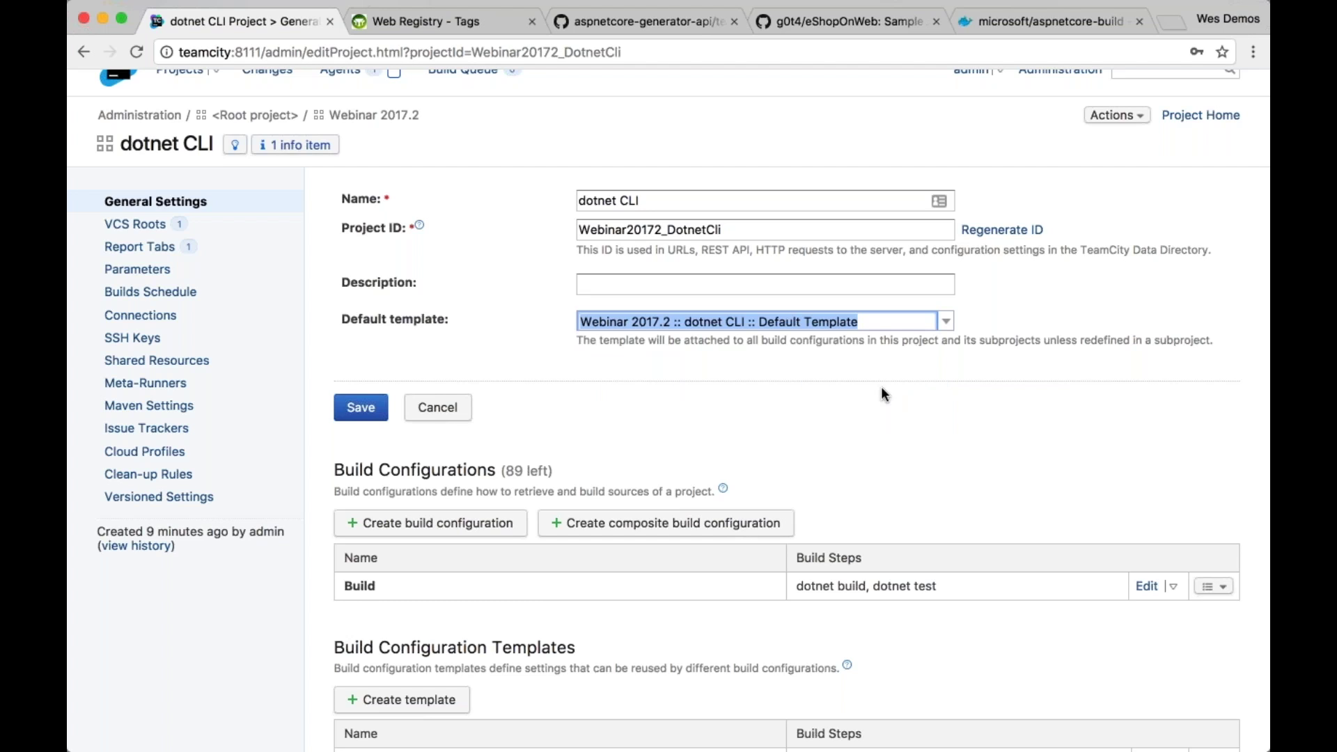
{"action": "left_click", "coordinate": [782, 415]}
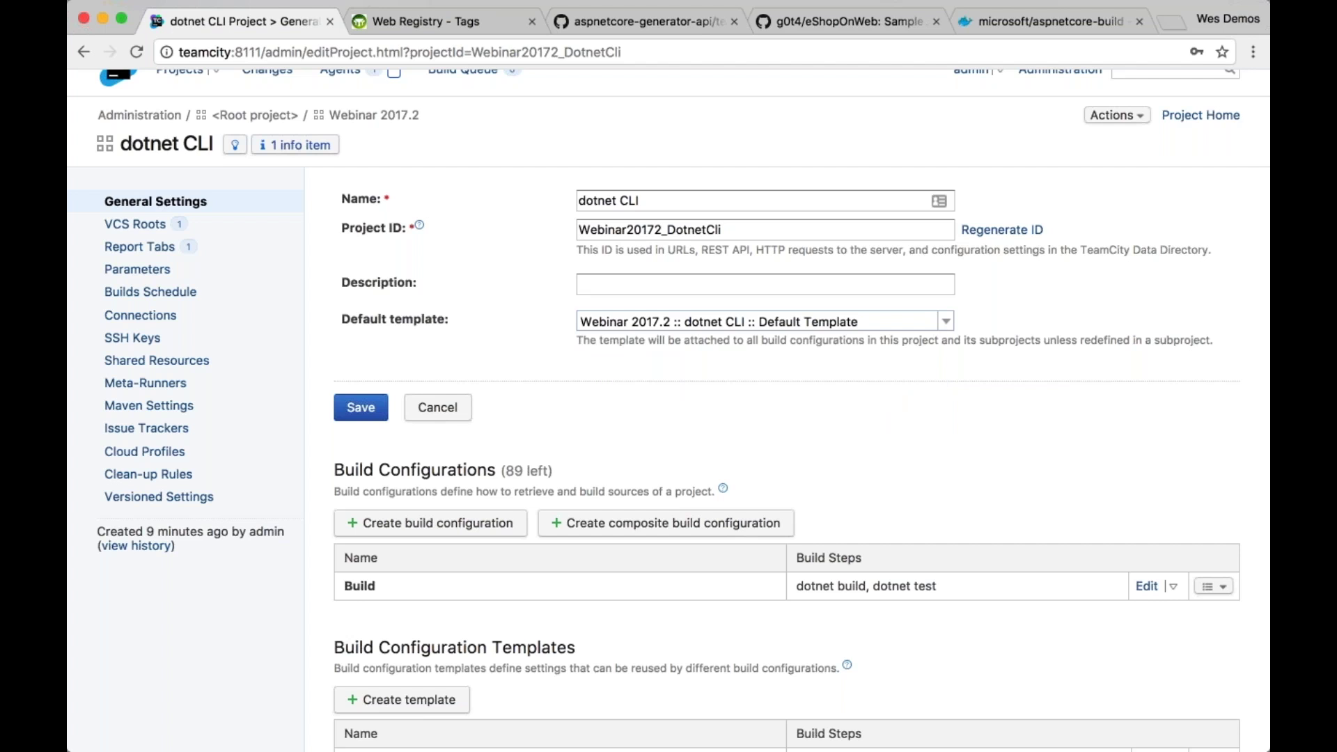
{"action": "scroll", "coordinate": [668, 411], "scroll_direction": "down", "scroll_amount": 1}
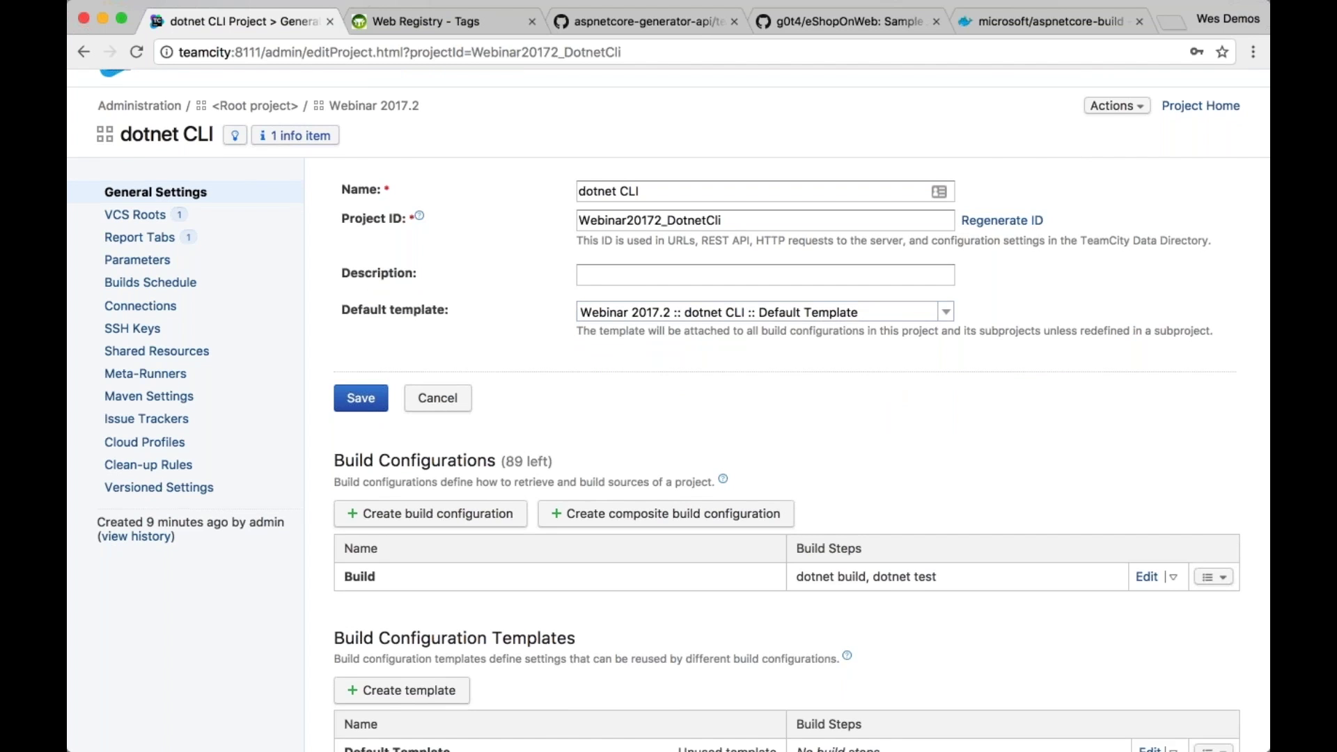
{"action": "scroll", "coordinate": [668, 411], "scroll_direction": "down", "scroll_amount": 4}
{"action": "left_click", "coordinate": [361, 250]}
{"action": "left_click", "coordinate": [850, 164]}
{"action": "scroll", "coordinate": [735, 388], "scroll_direction": "down", "scroll_amount": 5}
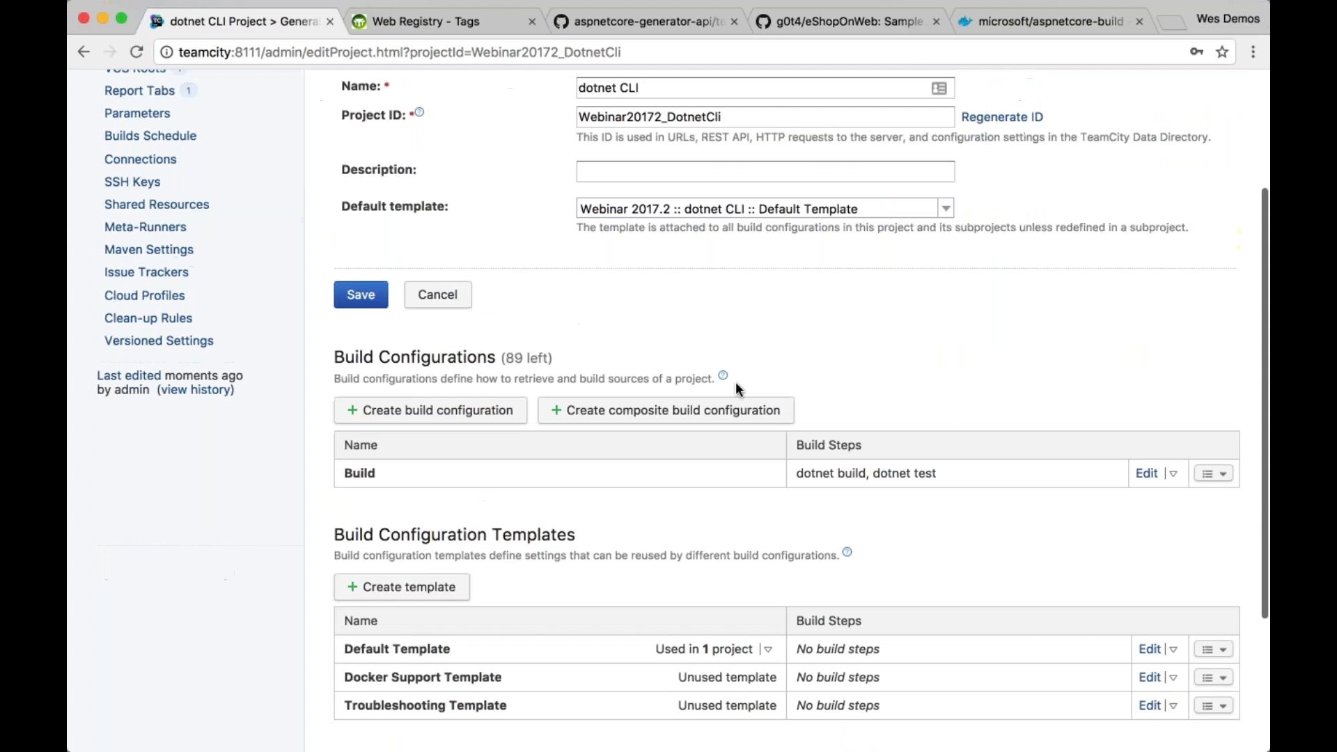
{"action": "scroll", "coordinate": [738, 388], "scroll_direction": "up", "scroll_amount": 4}
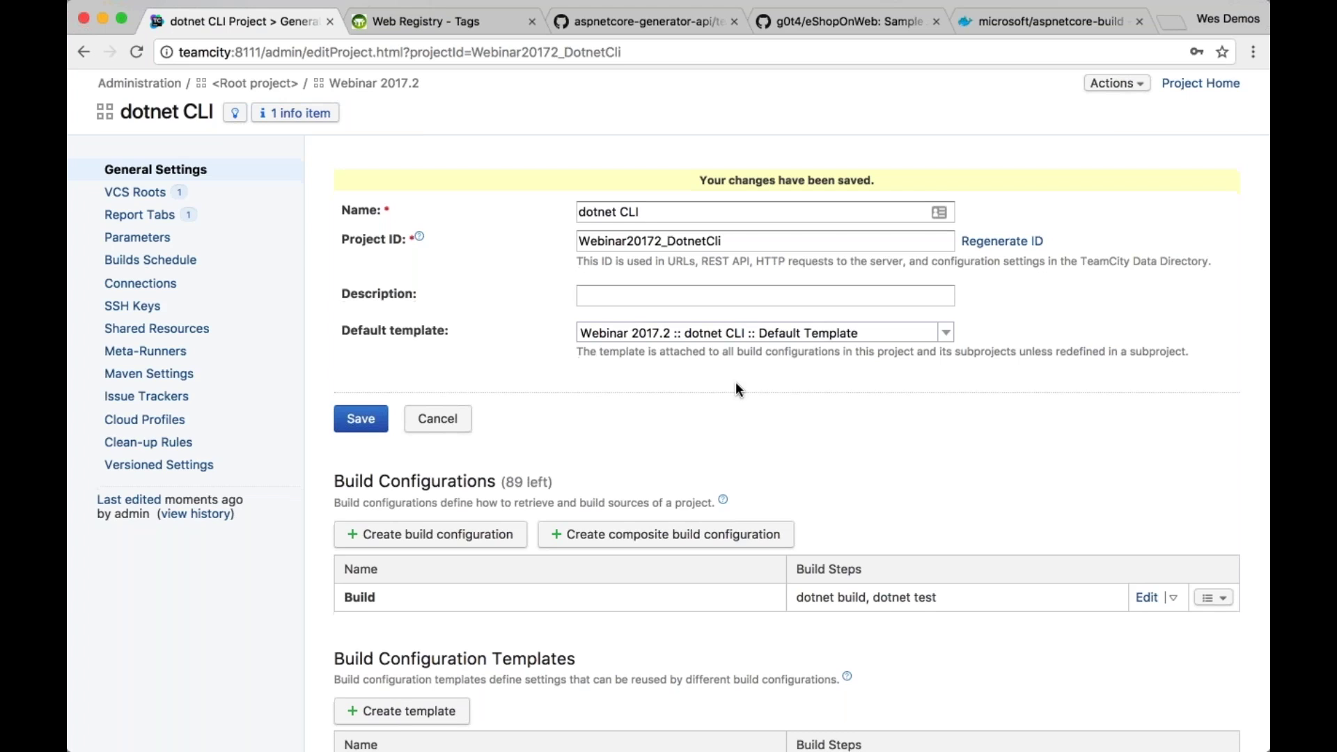
{"action": "scroll", "coordinate": [738, 388], "scroll_direction": "down", "scroll_amount": 1}
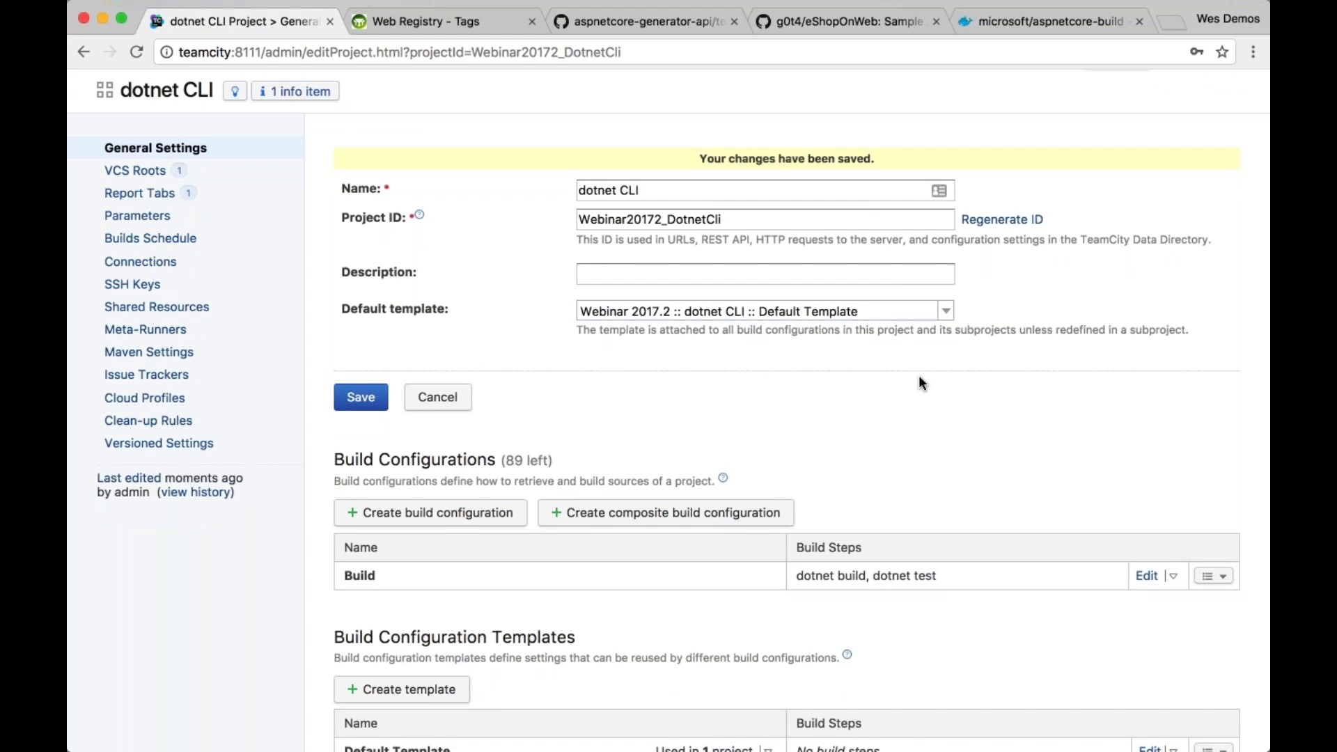
{"action": "scroll", "coordinate": [919, 376], "scroll_direction": "down", "scroll_amount": 1}
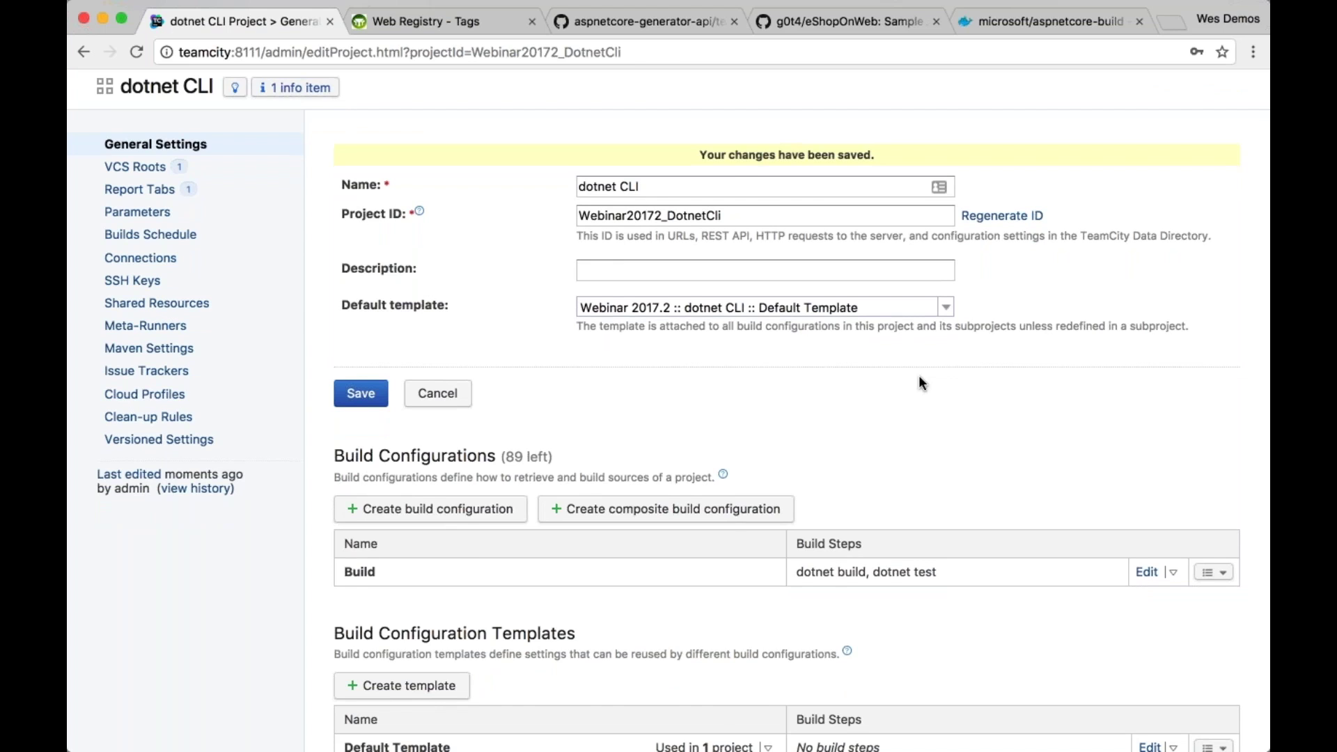
{"action": "scroll", "coordinate": [917, 379], "scroll_direction": "down", "scroll_amount": 2}
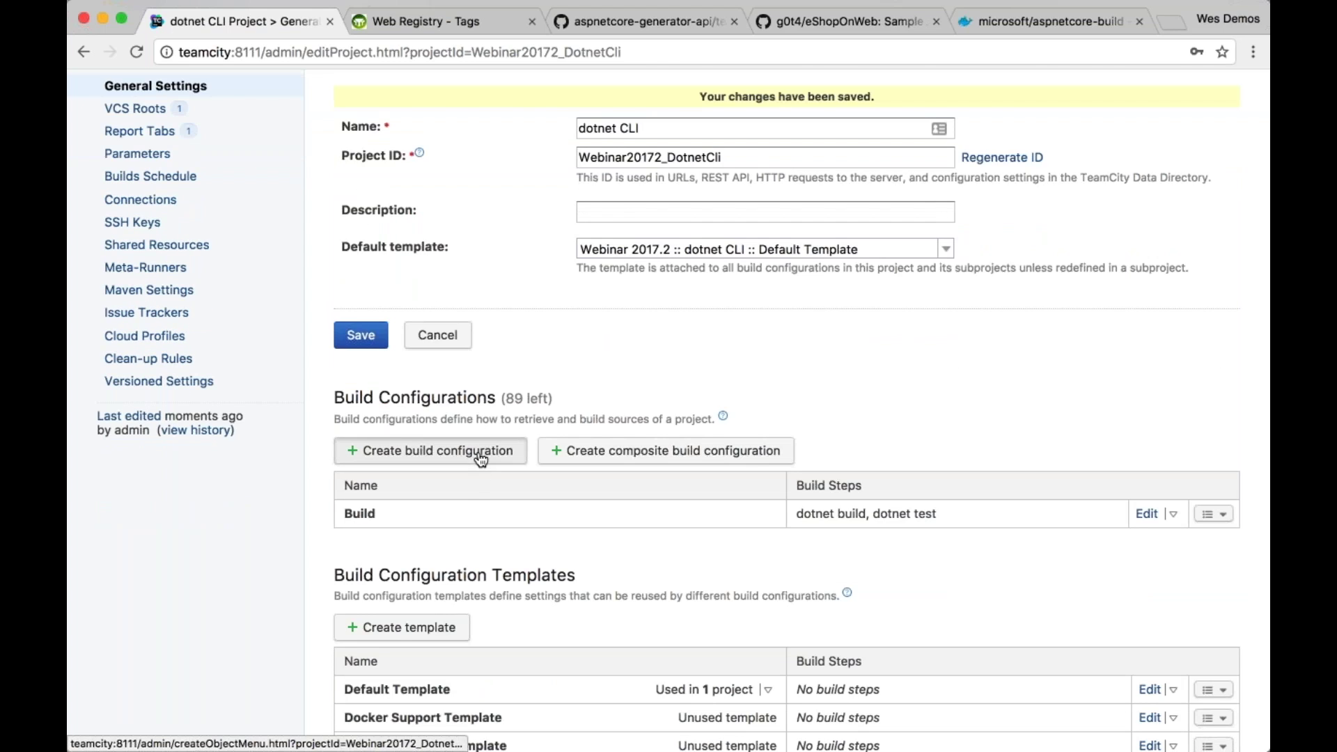
Start a manual build configuration named 'Integration Testing' in dotnet CLI
{"action": "left_click", "coordinate": [480, 458]}
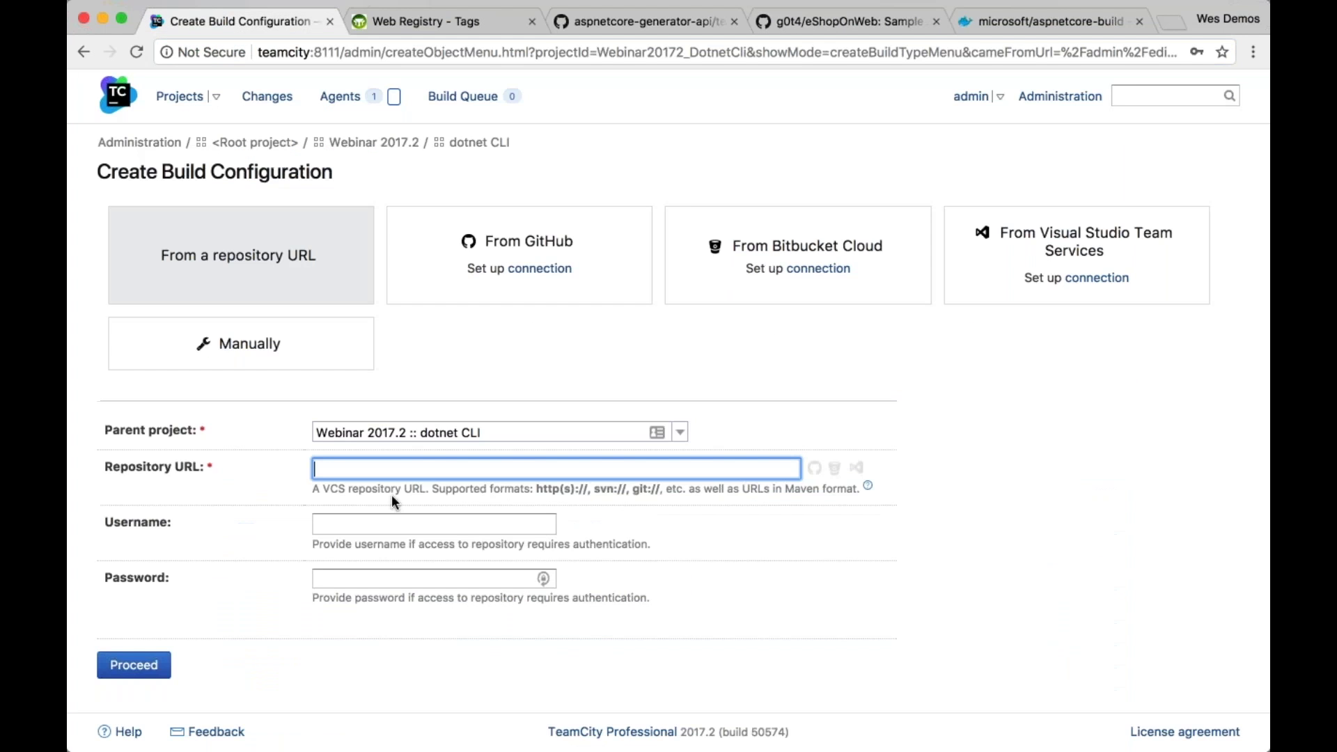
{"action": "left_click", "coordinate": [241, 343]}
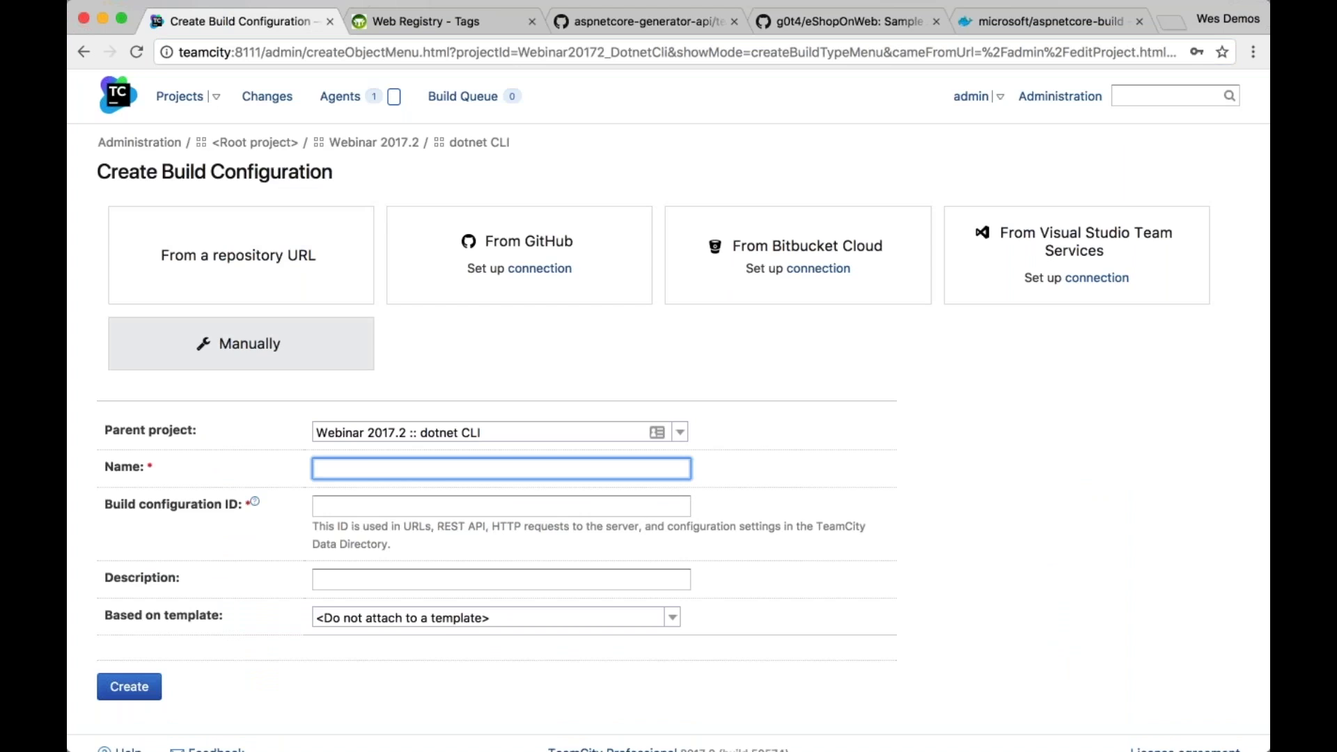
{"action": "left_click", "coordinate": [332, 356]}
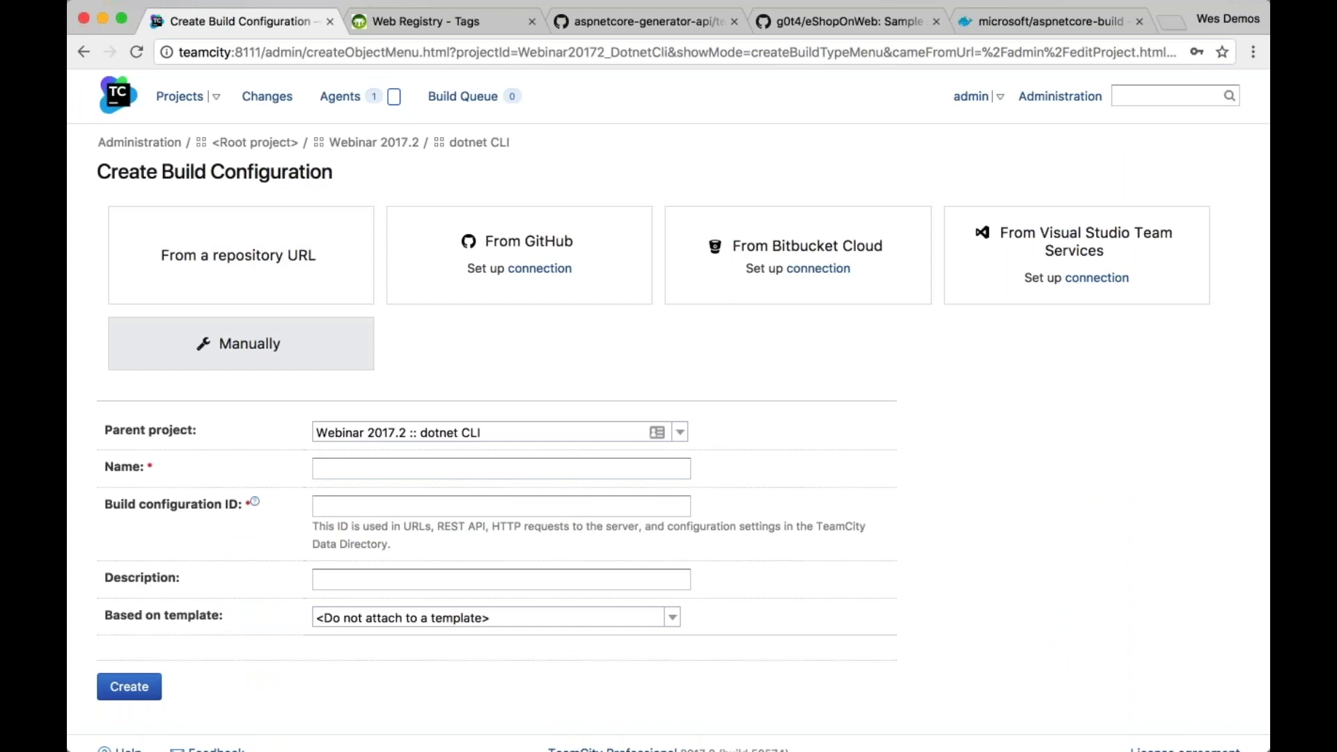
{"action": "left_click", "coordinate": [387, 467]}
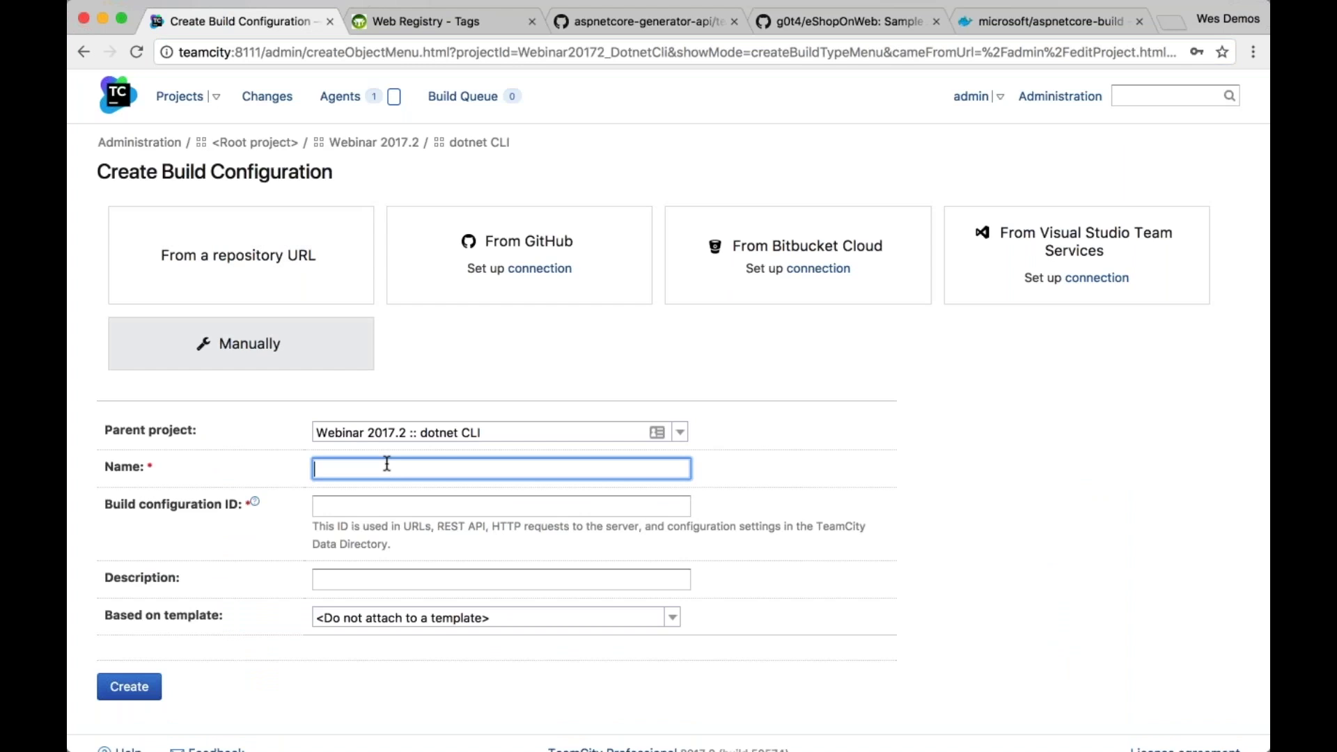
{"action": "type", "text": "Integration Testing"}
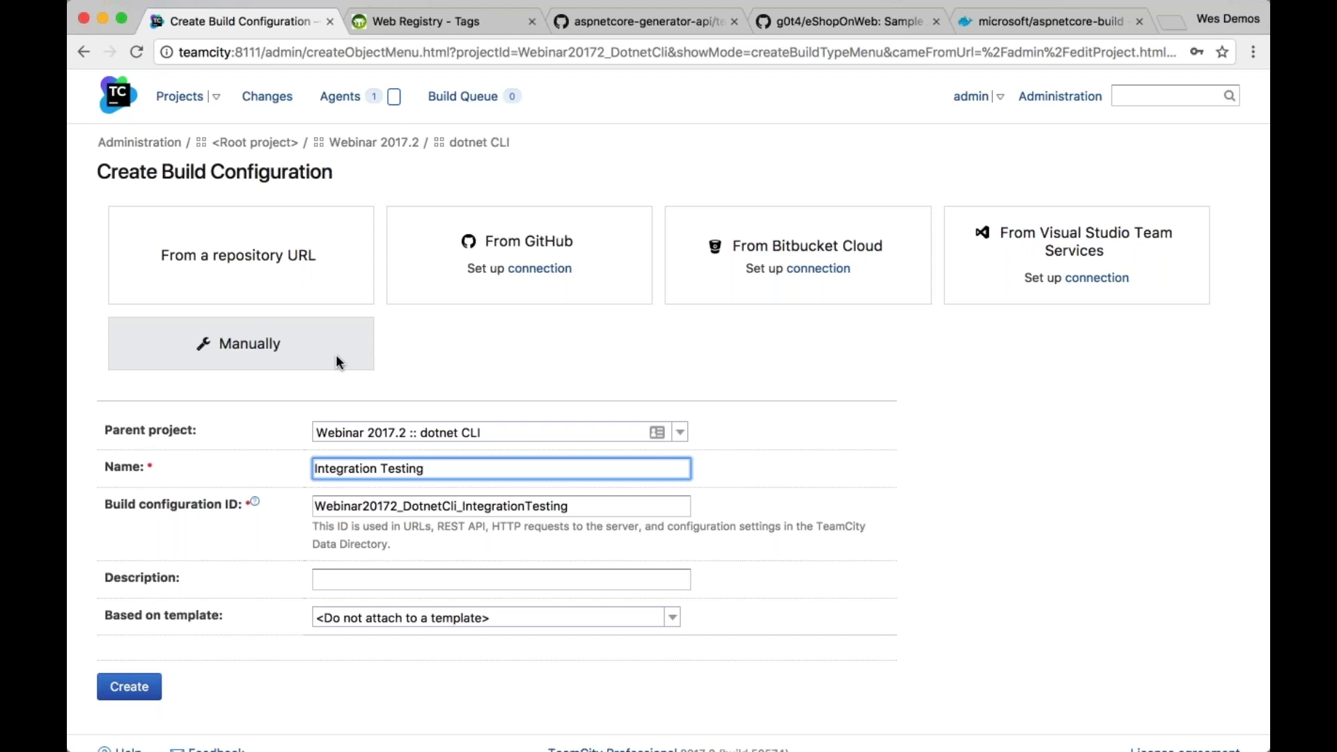
Leave 'Based on template' as none and create the Integration Testing configuration
{"action": "double_click", "coordinate": [407, 469]}
{"action": "triple_click", "coordinate": [407, 469]}
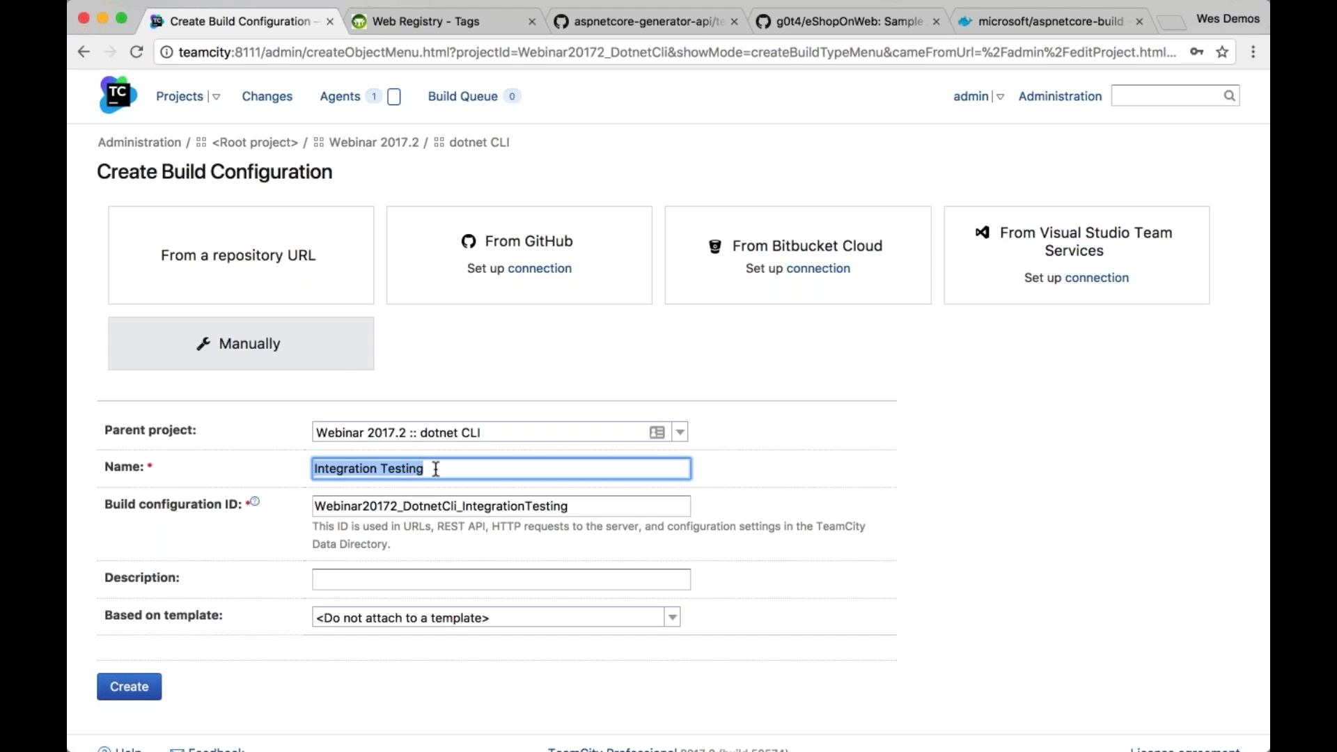
{"action": "left_click", "coordinate": [435, 469]}
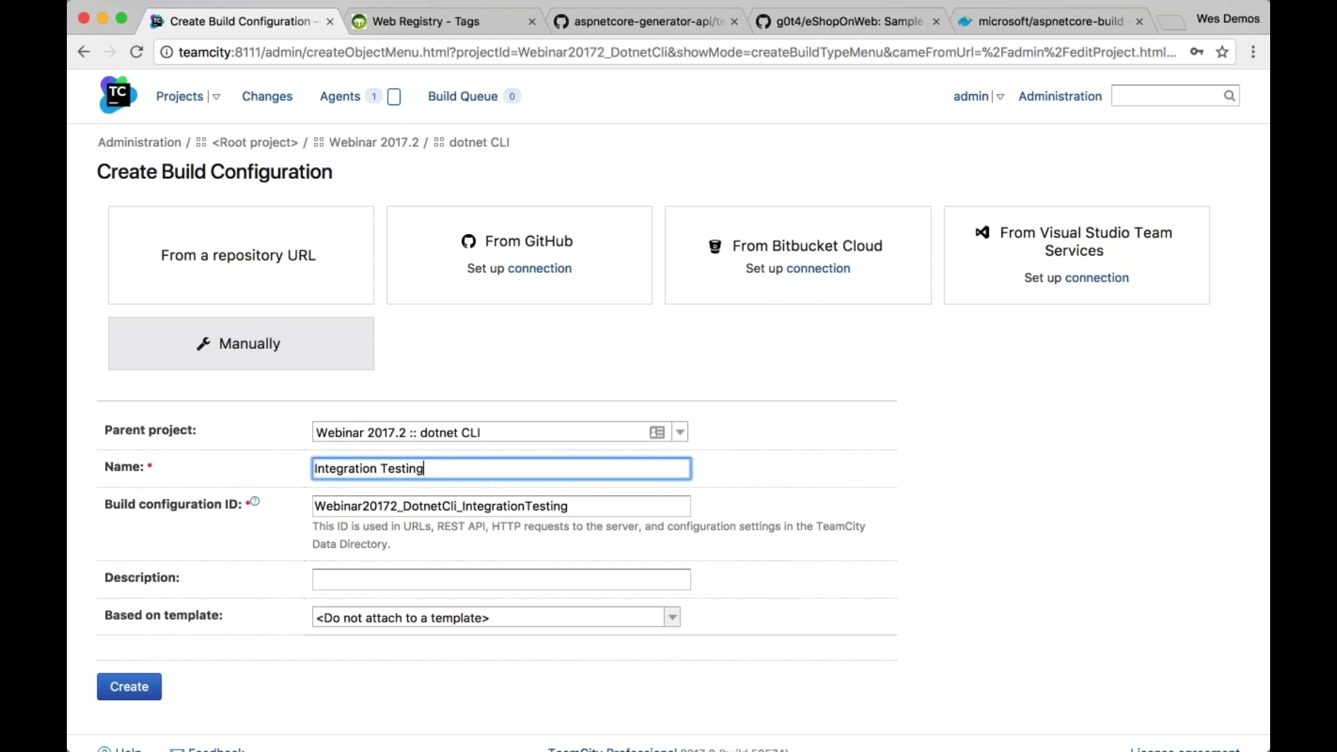
{"action": "left_click", "coordinate": [672, 617]}
{"action": "left_click", "coordinate": [677, 611]}
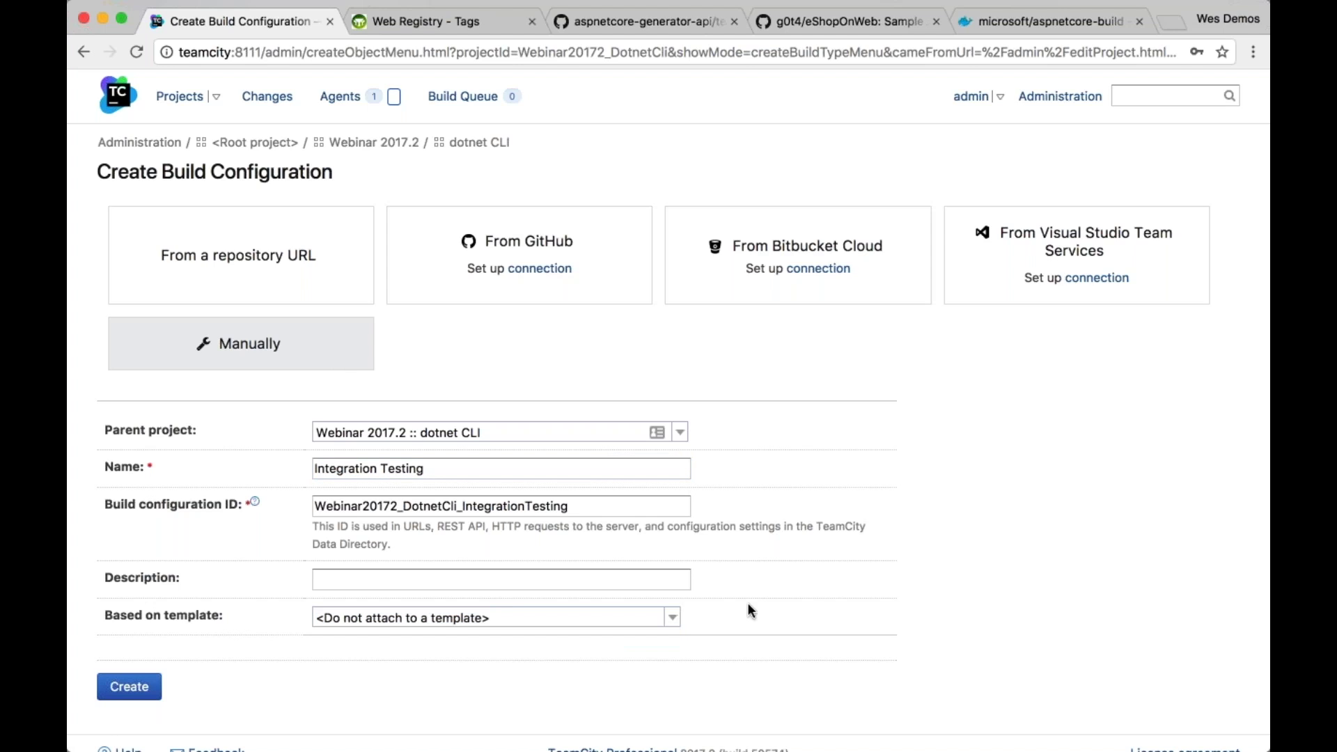
{"action": "left_click", "coordinate": [128, 688]}
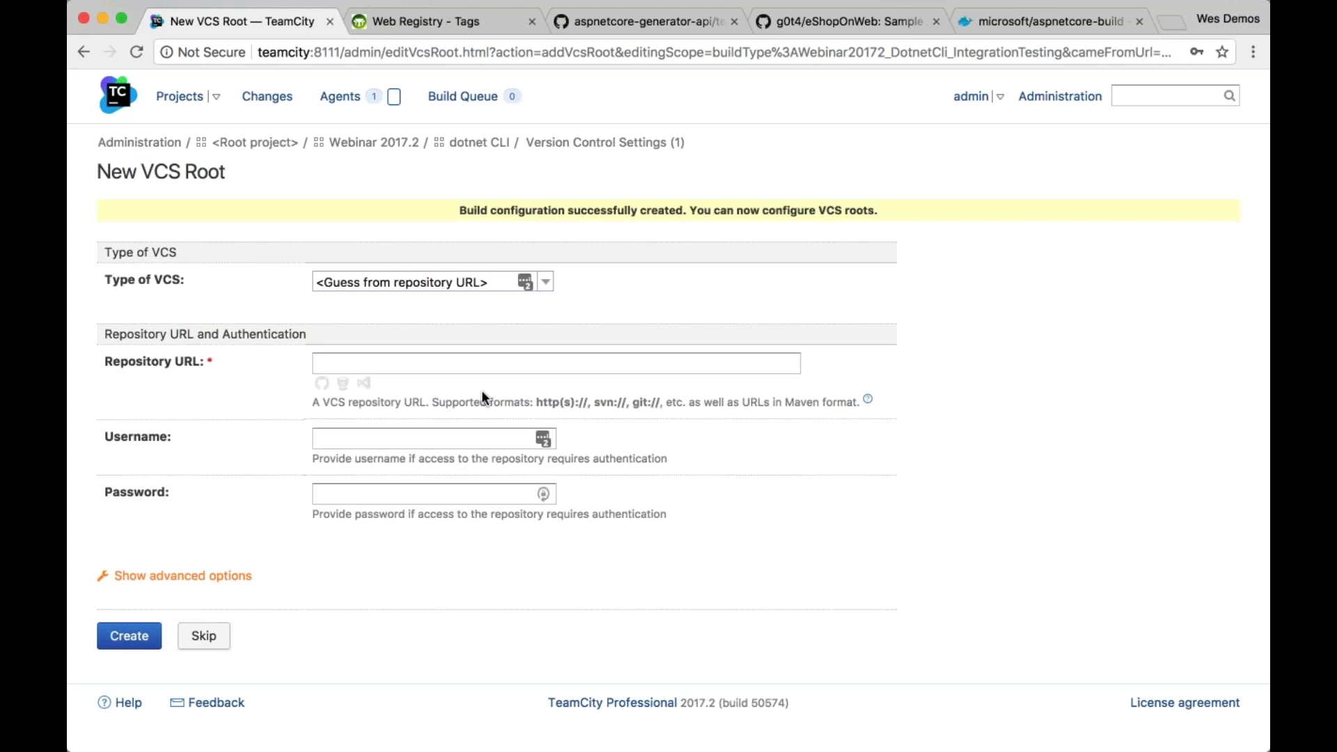
Skip the VCS root setup and browse attachable templates without choosing one
{"action": "left_click", "coordinate": [203, 636]}
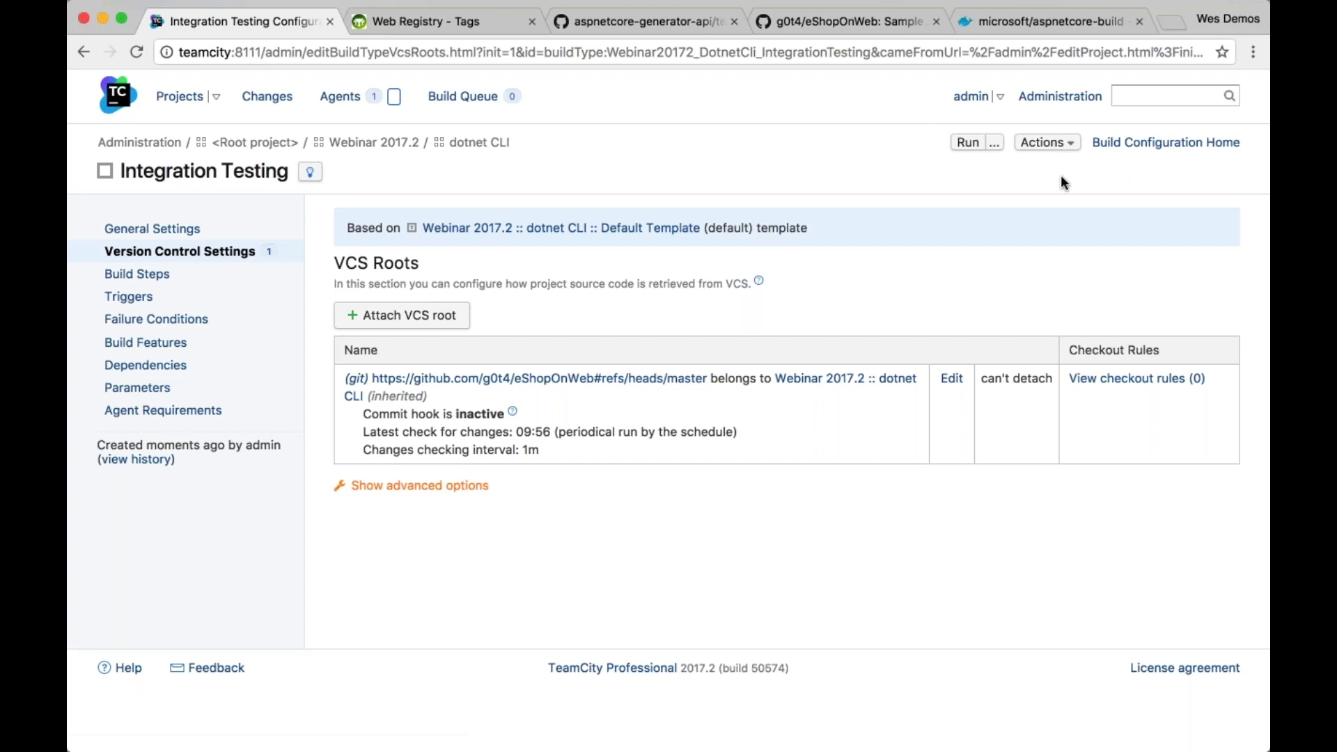
{"action": "left_click", "coordinate": [1050, 144]}
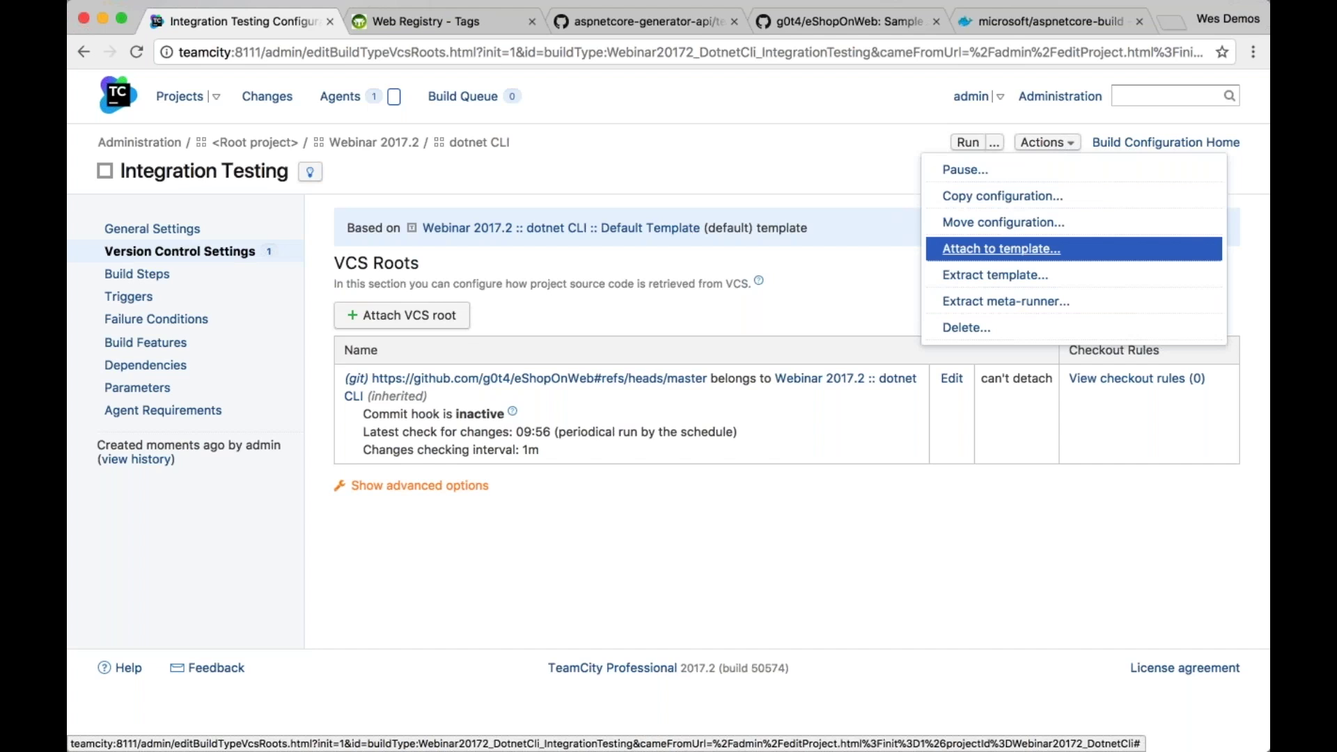
{"action": "left_click", "coordinate": [1001, 249]}
{"action": "left_click", "coordinate": [697, 404]}
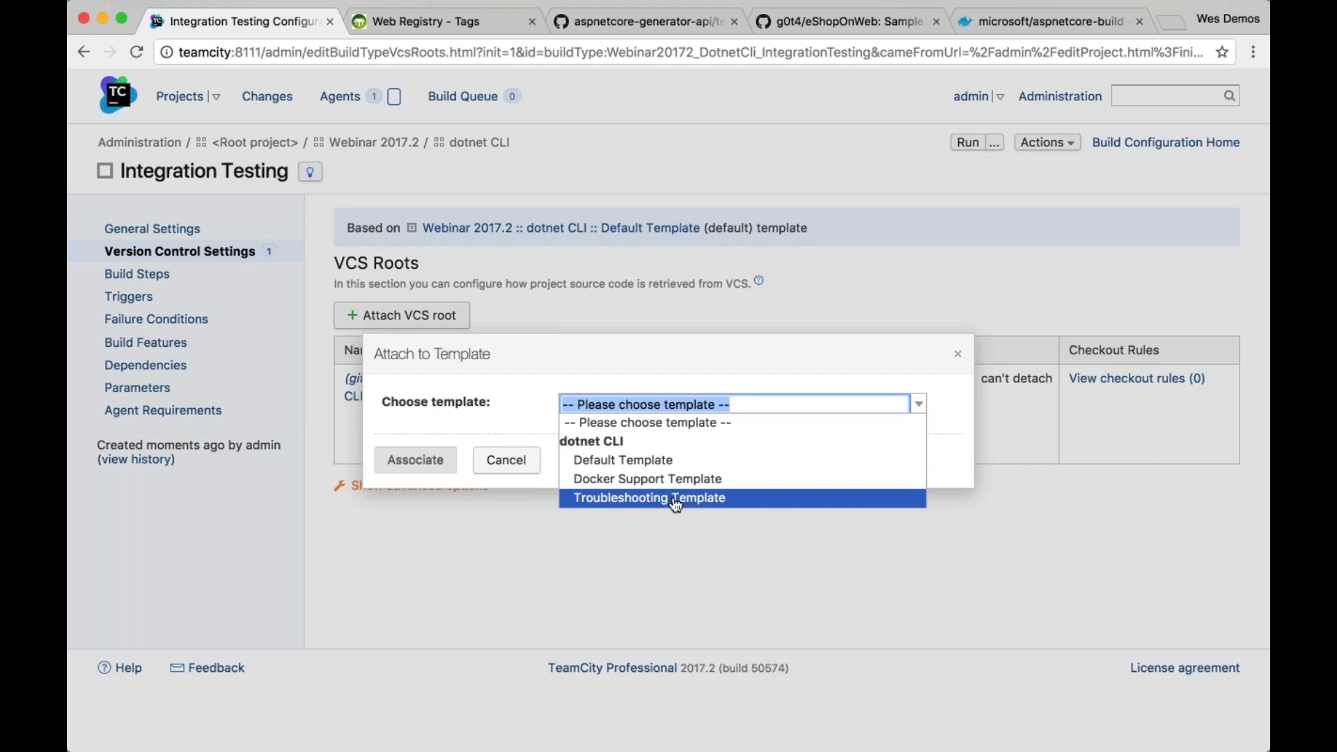
{"action": "left_click", "coordinate": [516, 465]}
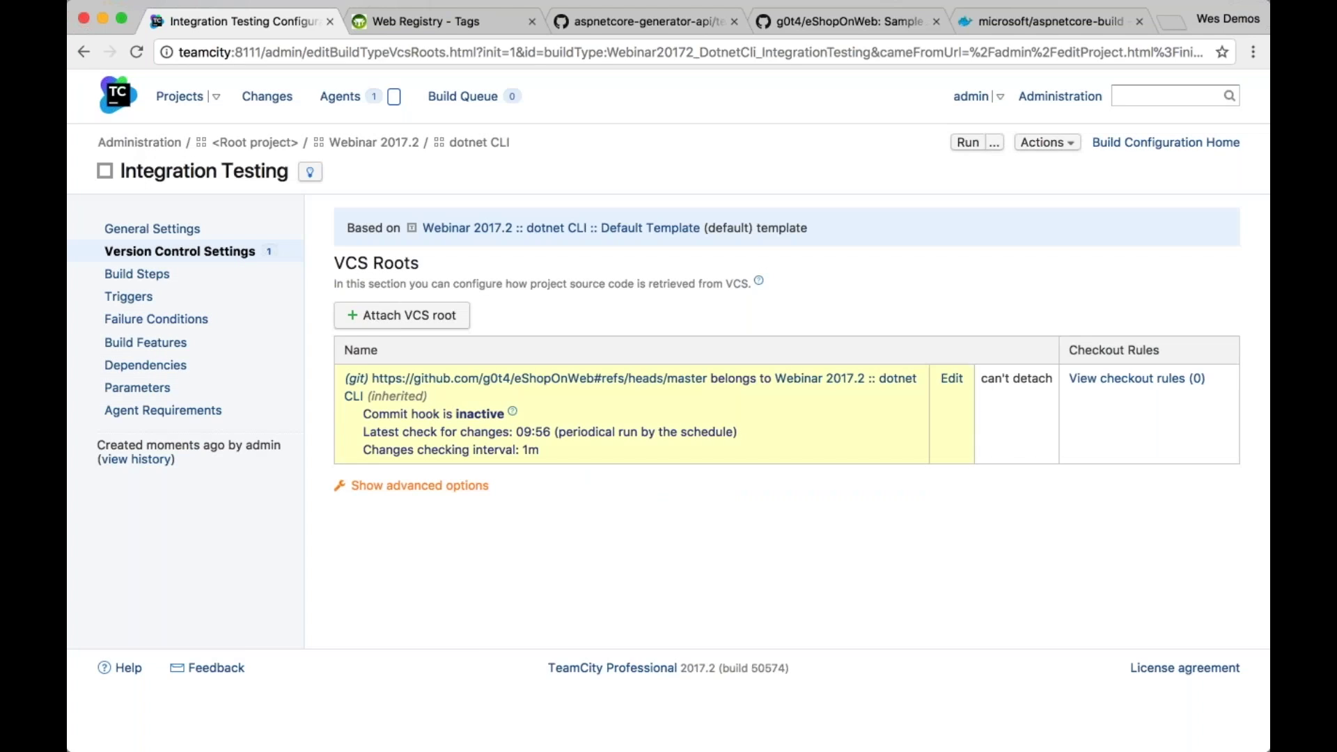
{"action": "left_click", "coordinate": [150, 274]}
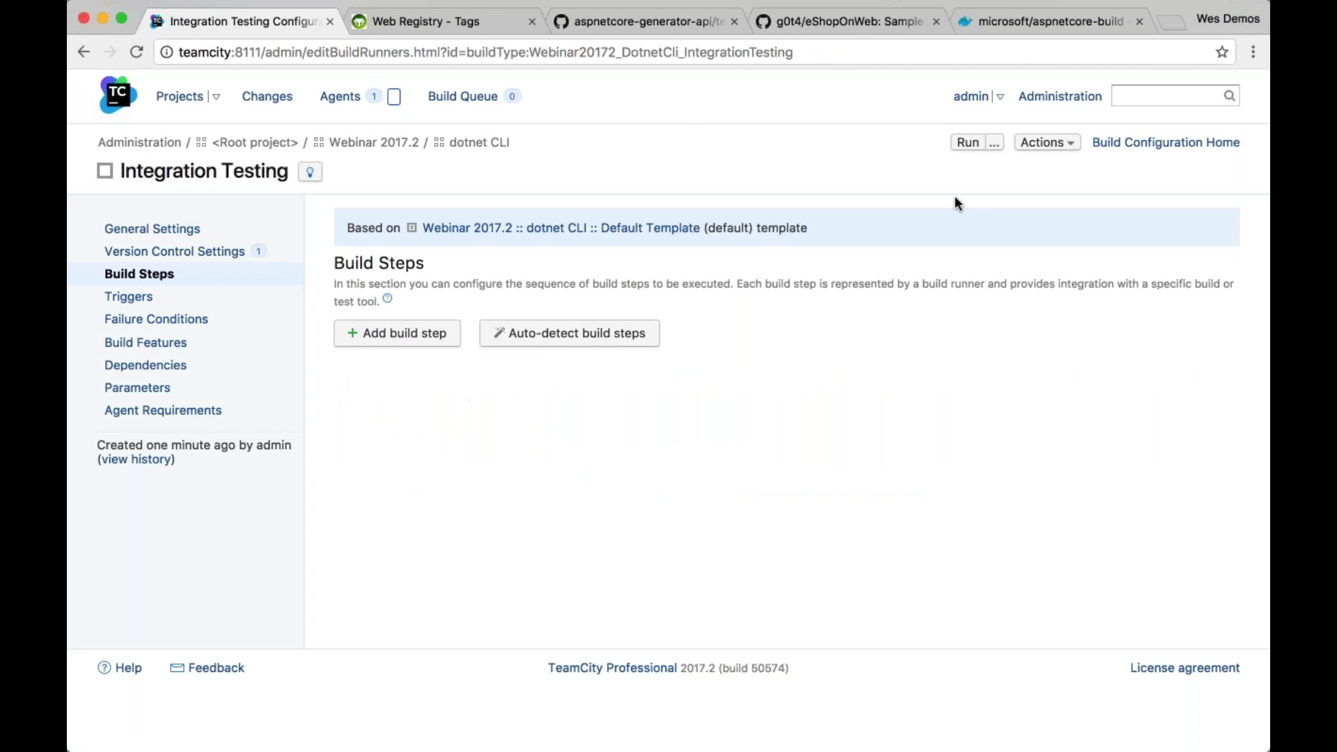
Attach Integration Testing to Troubleshooting Template via Attach to template
{"action": "left_click", "coordinate": [1047, 142]}
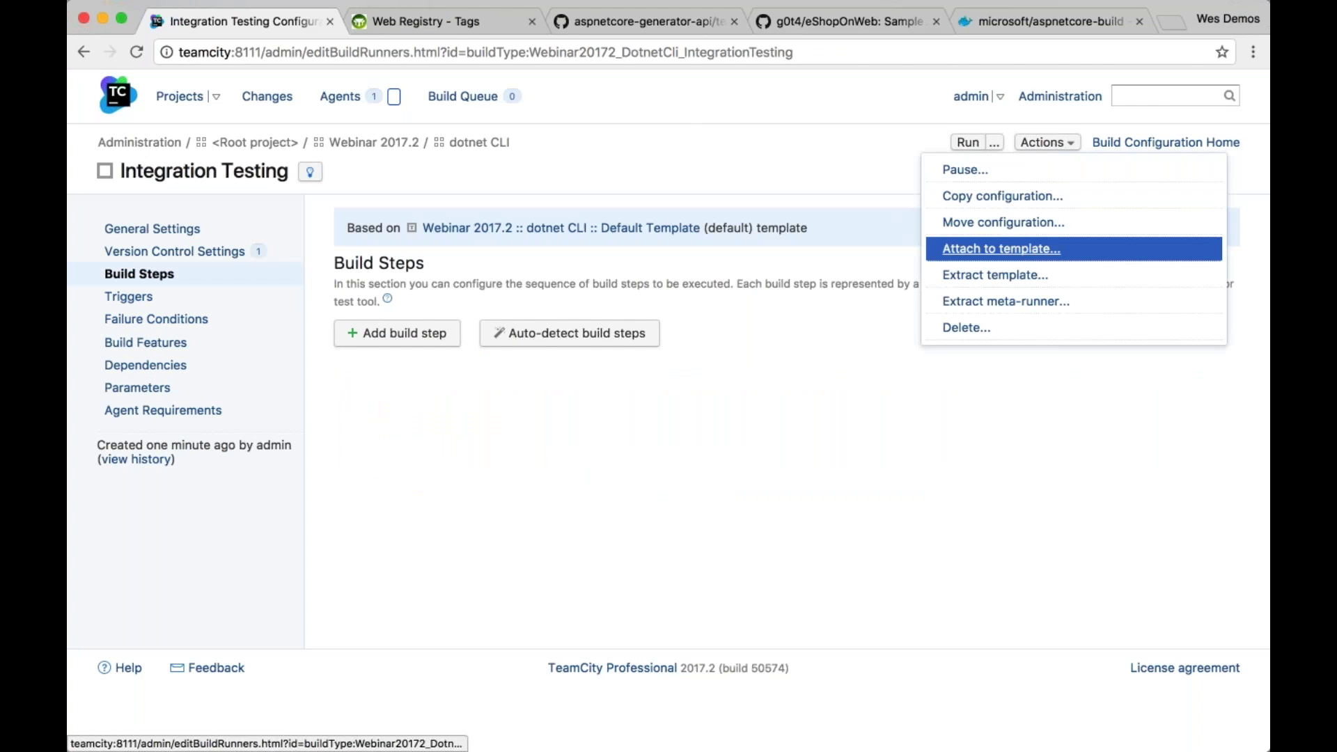
{"action": "left_click", "coordinate": [1001, 248]}
{"action": "left_click", "coordinate": [893, 402]}
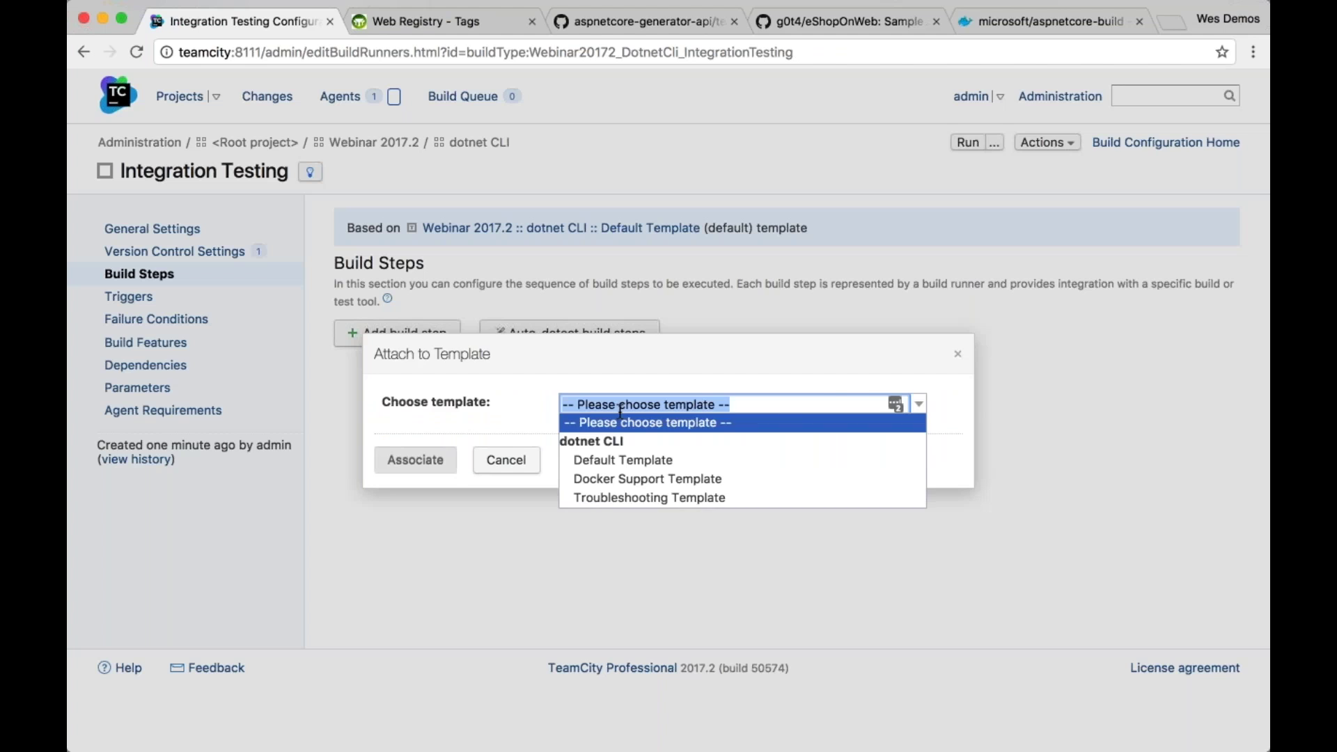
{"action": "left_click", "coordinate": [626, 497]}
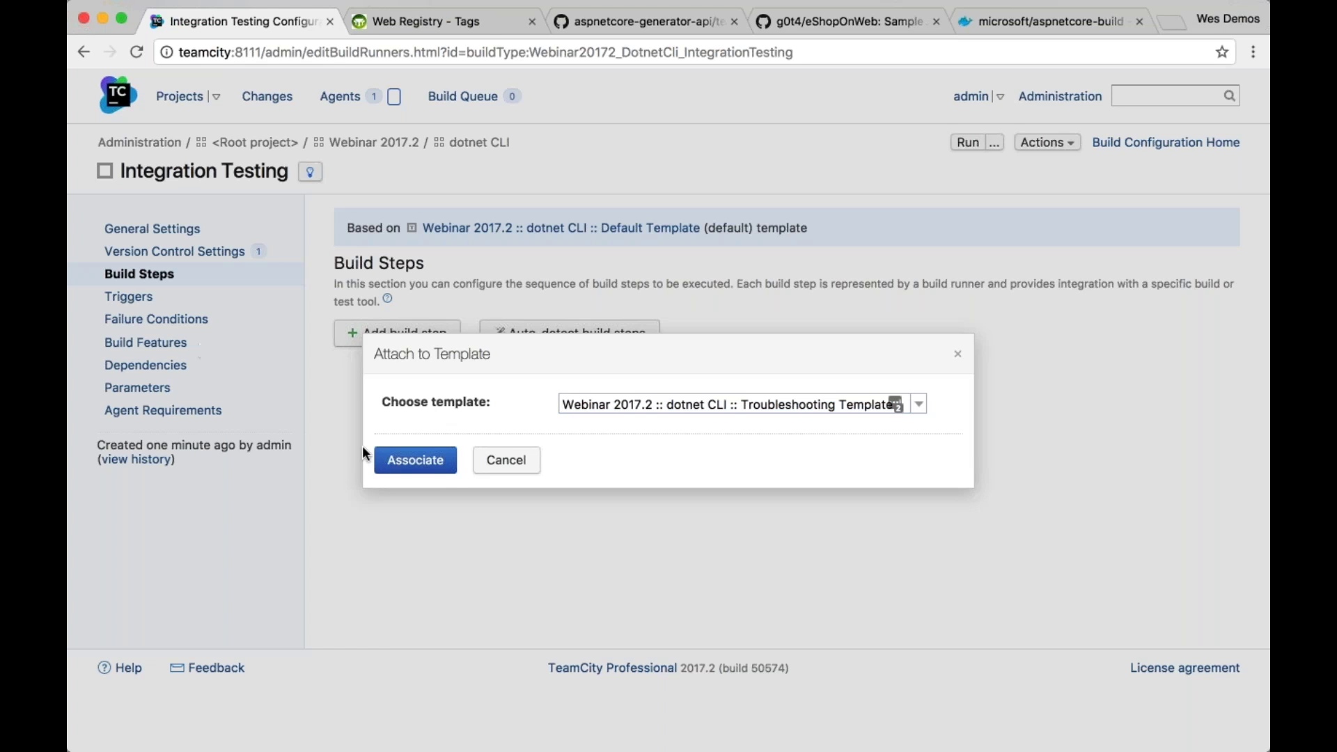
{"action": "left_click", "coordinate": [416, 462]}
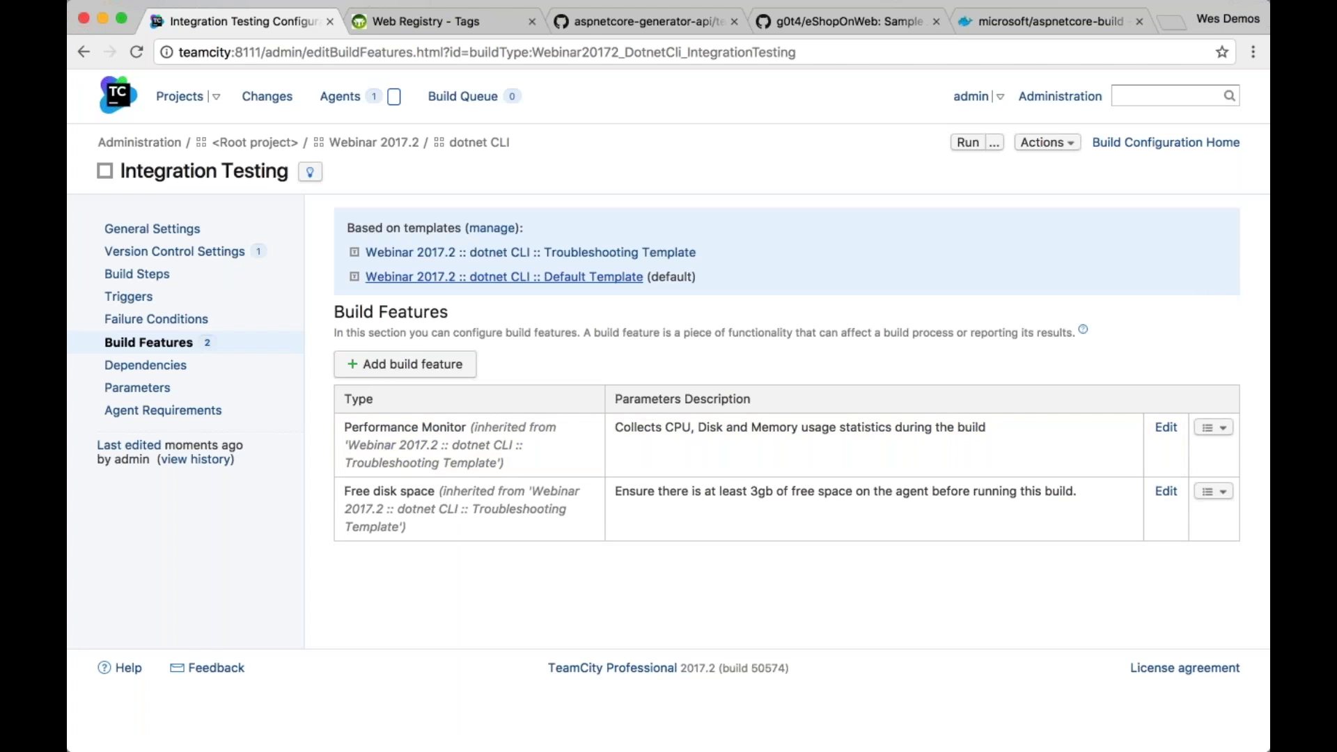
Add a Command Line build step running 'dotnet help' to the Troubleshooting Template and save it
{"action": "left_click", "coordinate": [633, 255]}
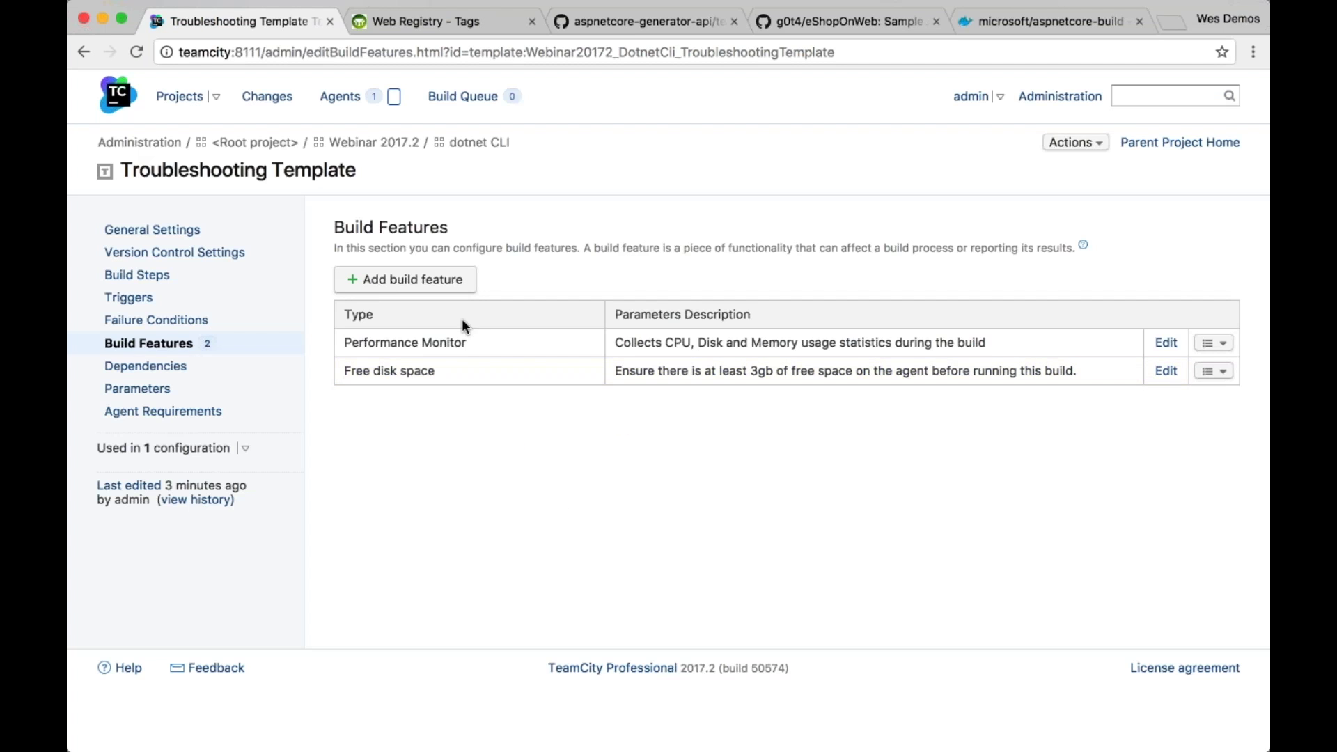
{"action": "left_click", "coordinate": [164, 276]}
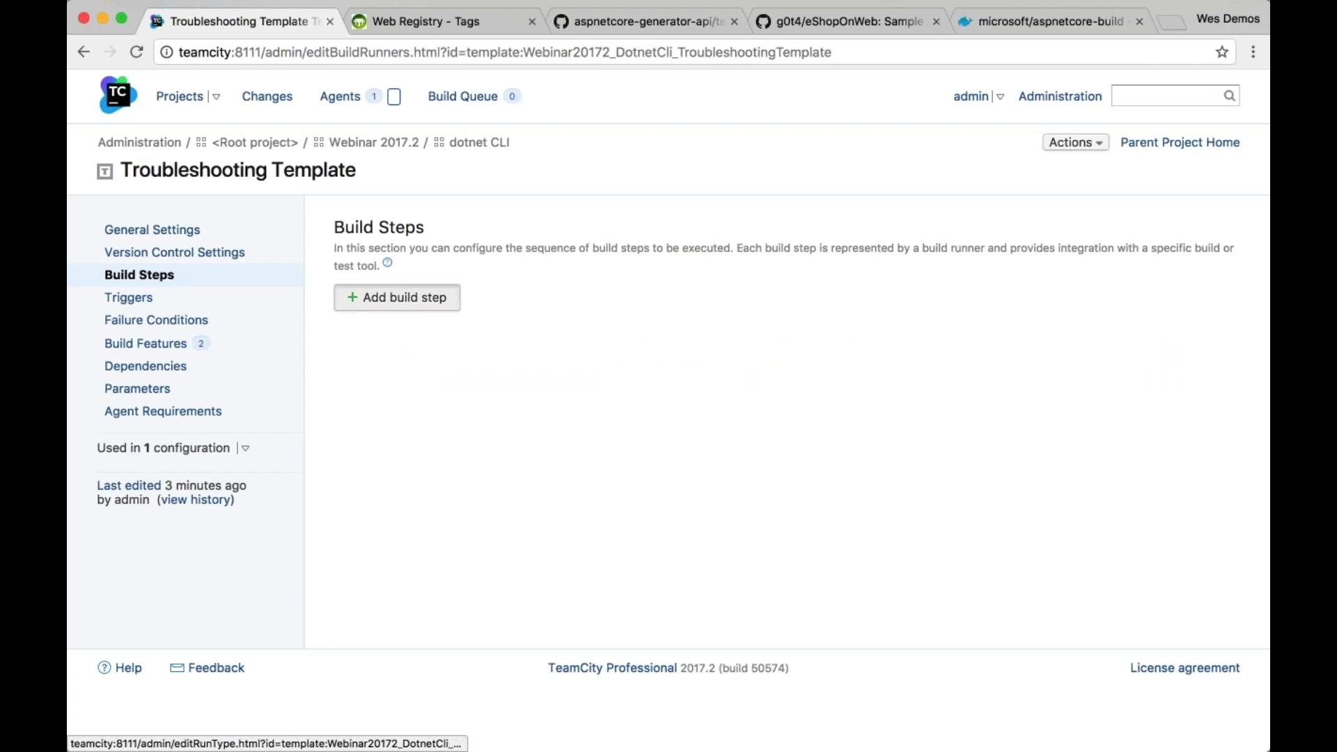
{"action": "left_click", "coordinate": [418, 297]}
{"action": "left_click", "coordinate": [683, 353]}
{"action": "type", "text": "dotnet help"}
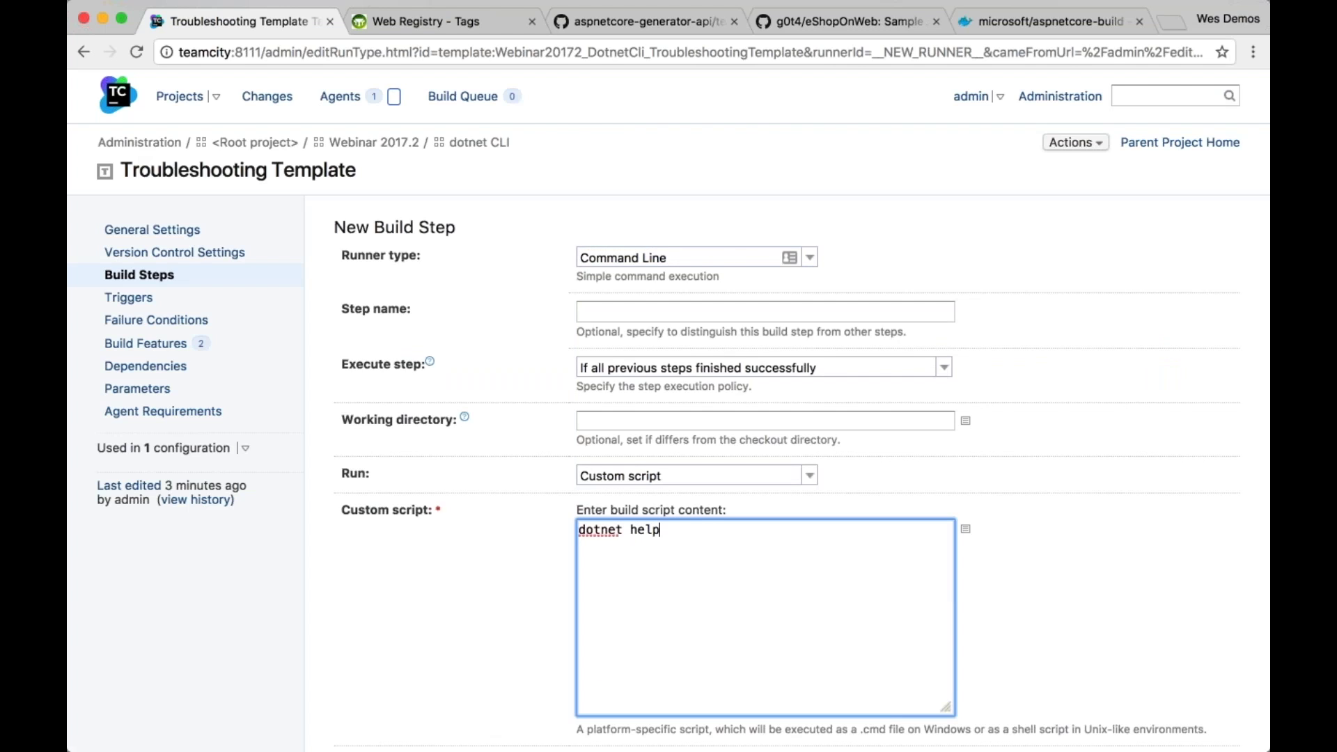
{"action": "scroll", "coordinate": [669, 410], "scroll_direction": "down", "scroll_amount": 1}
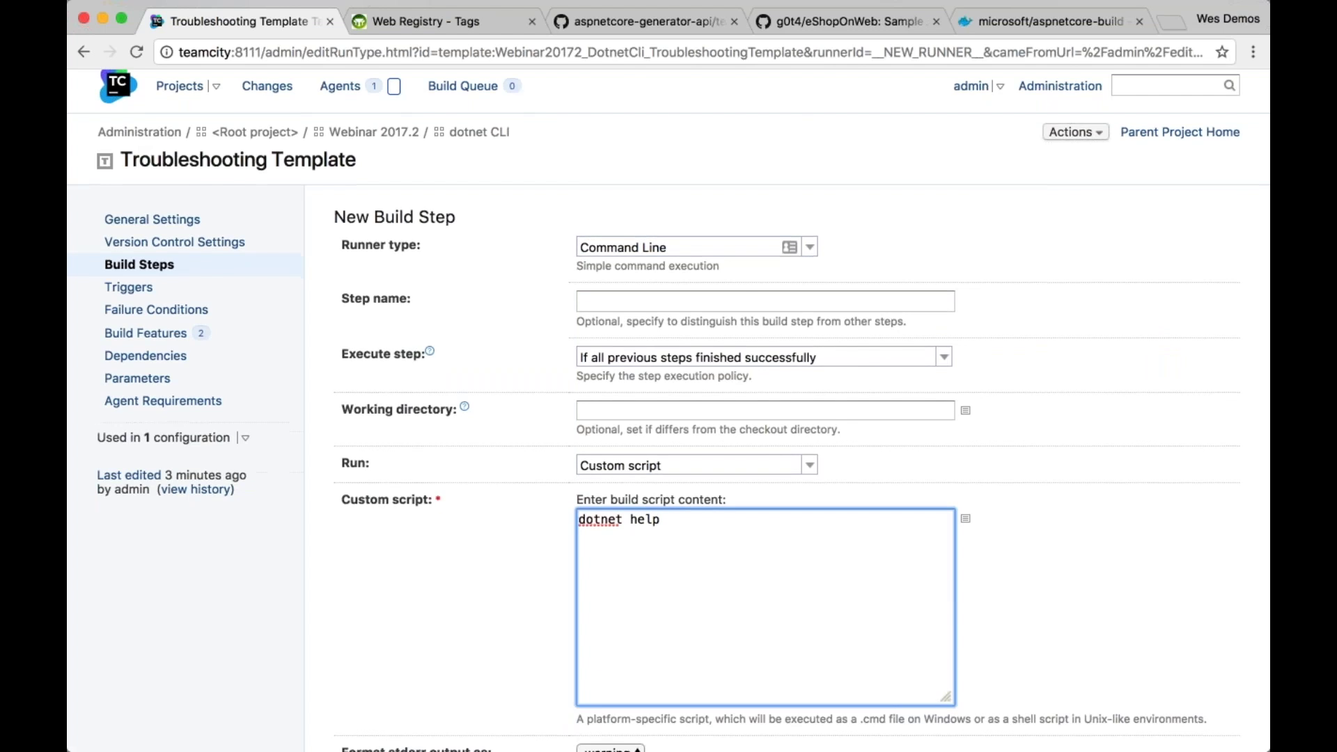
{"action": "scroll", "coordinate": [682, 529], "scroll_direction": "down", "scroll_amount": 10}
{"action": "left_click", "coordinate": [369, 597]}
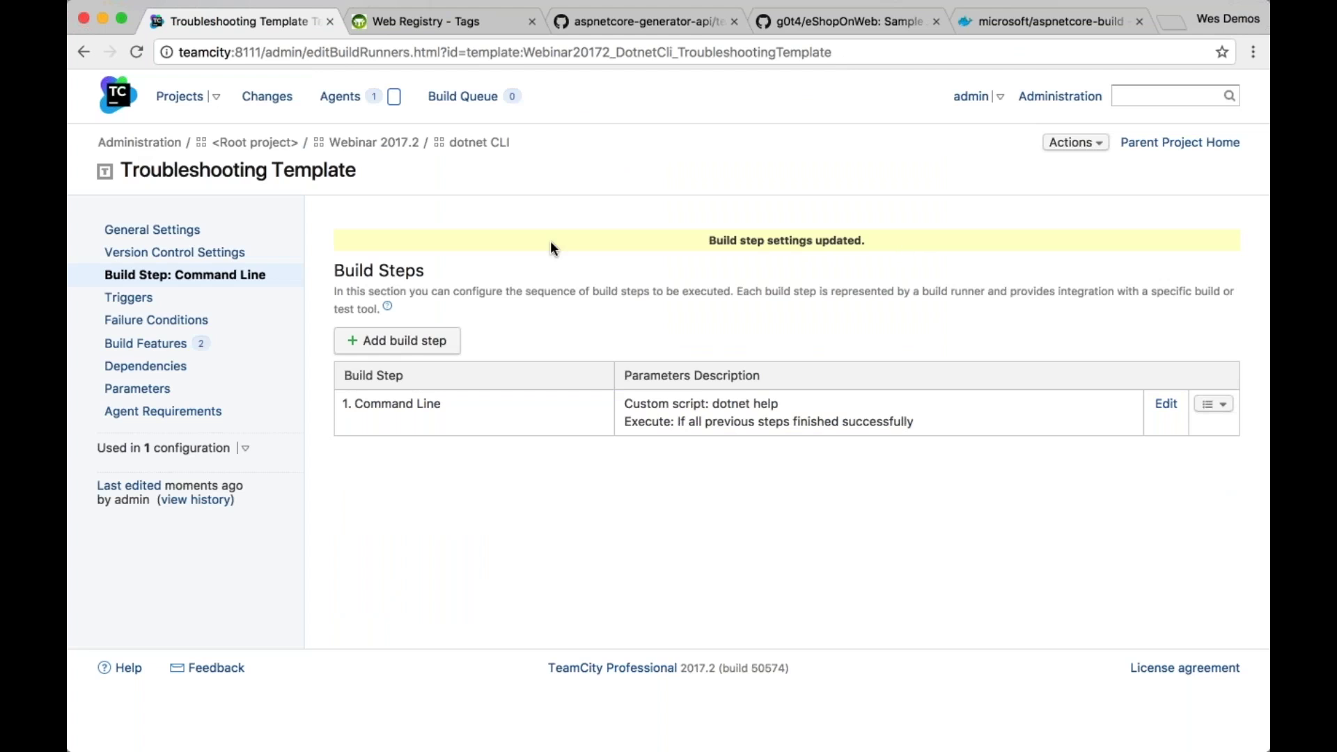
Name the template's step 'dotnet help', then return to the dotnet CLI project settings
{"action": "left_click", "coordinate": [269, 176]}
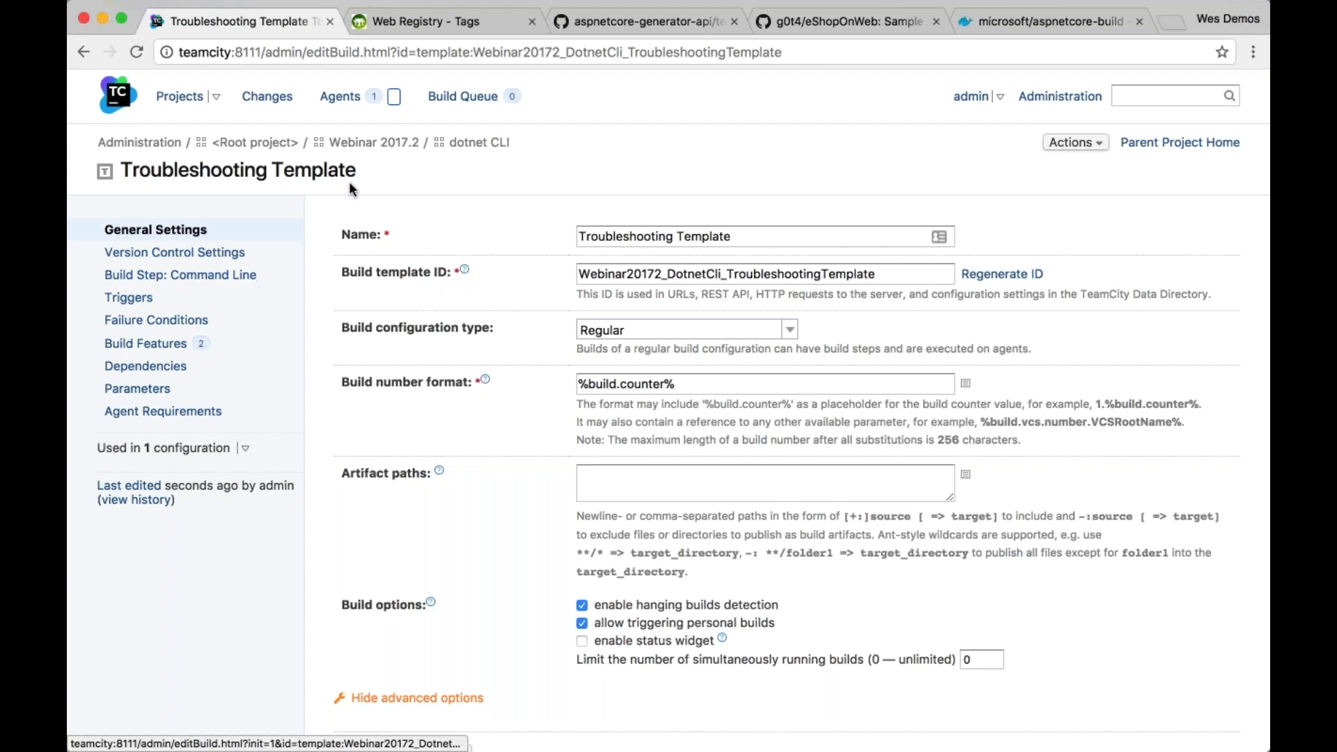
{"action": "left_click", "coordinate": [247, 276]}
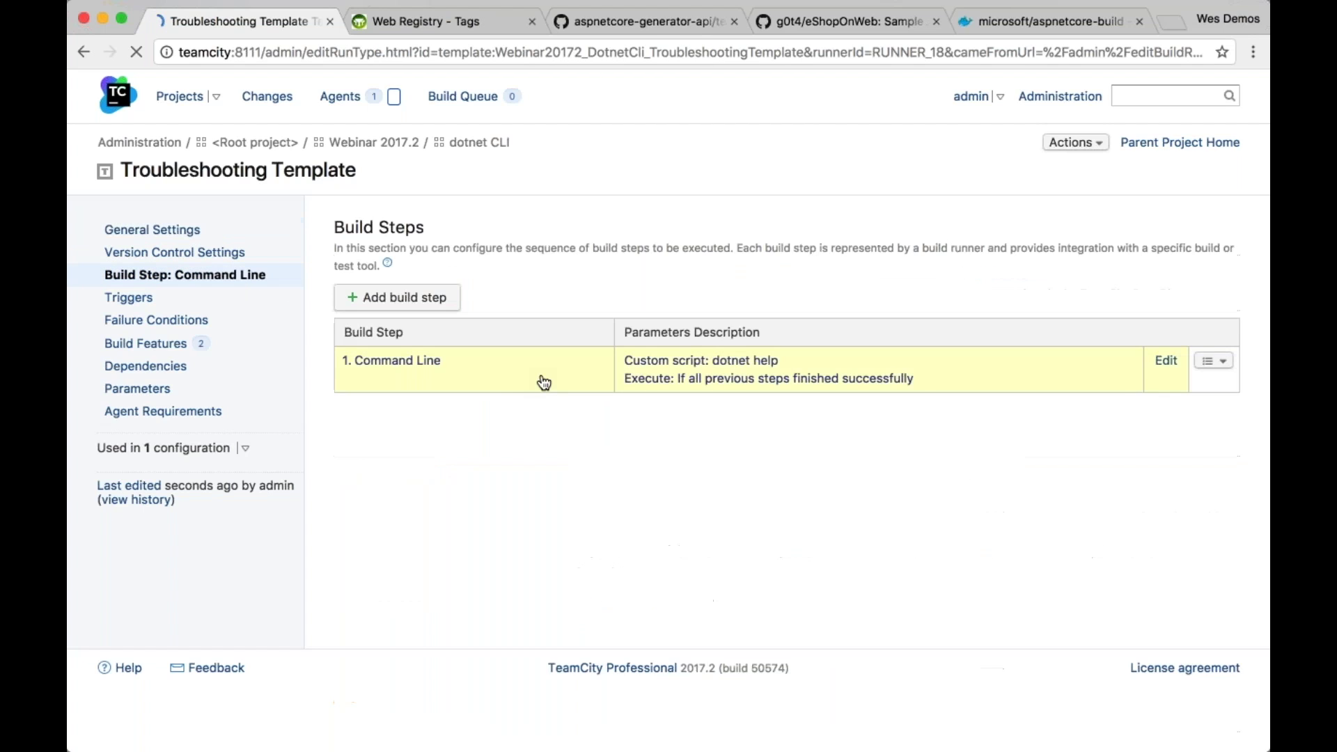
{"action": "left_click", "coordinate": [831, 319]}
{"action": "type", "text": "dotnet help"}
{"action": "key", "text": "Return"}
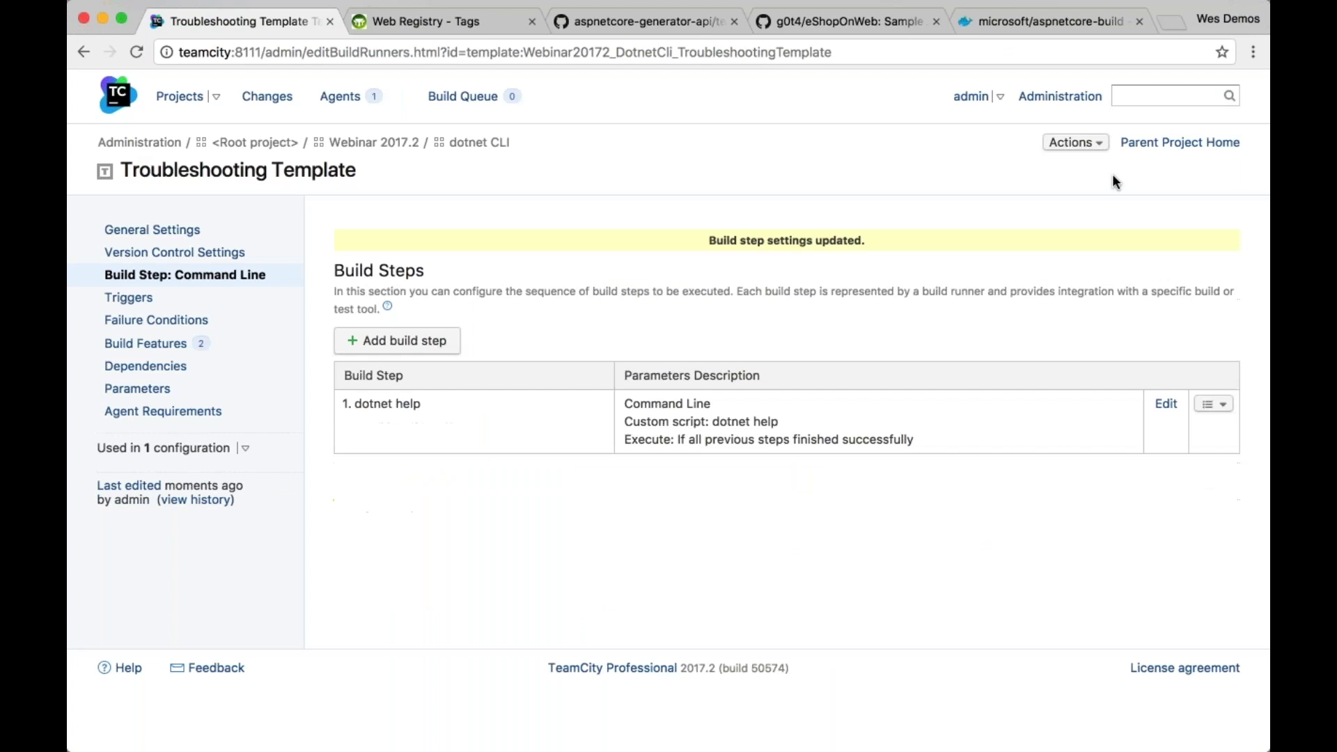
{"action": "left_click", "coordinate": [480, 143]}
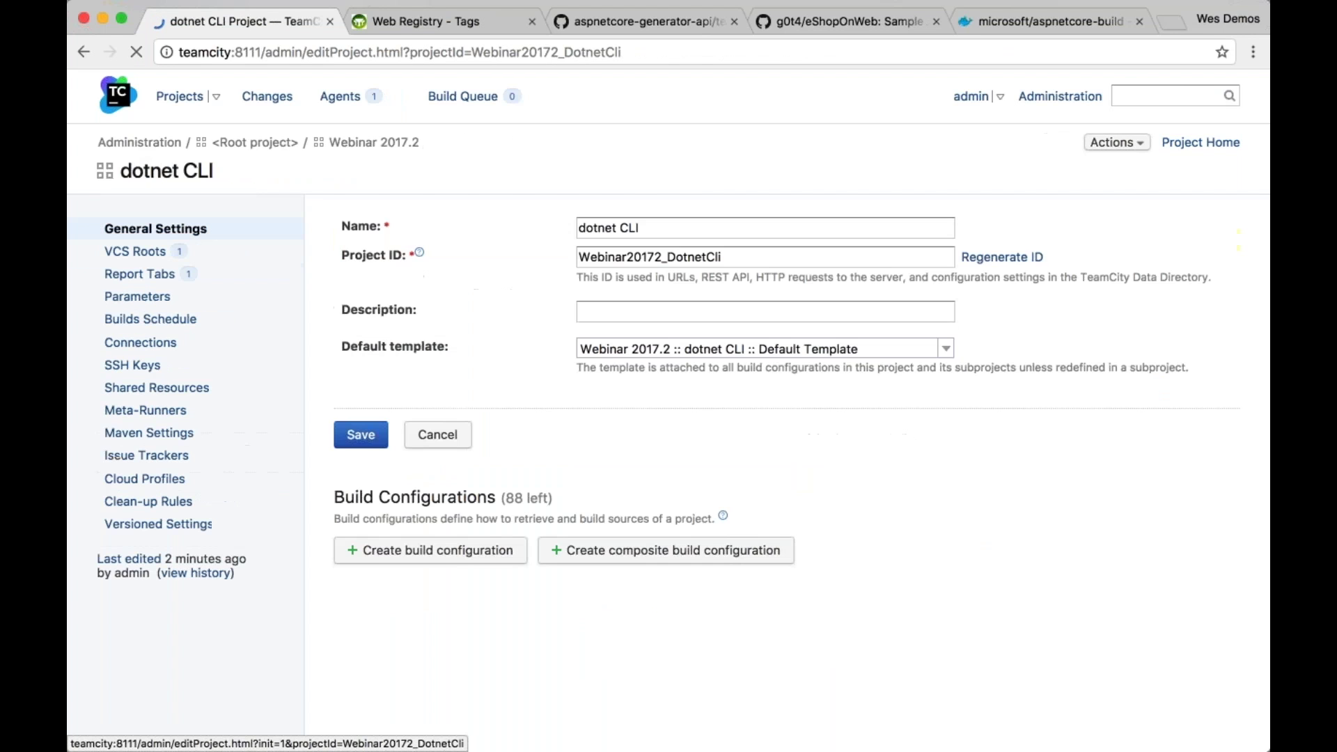
Open Integration Testing's build steps to confirm the inherited dotnet help step
{"action": "scroll", "coordinate": [579, 345], "scroll_direction": "down", "scroll_amount": 3}
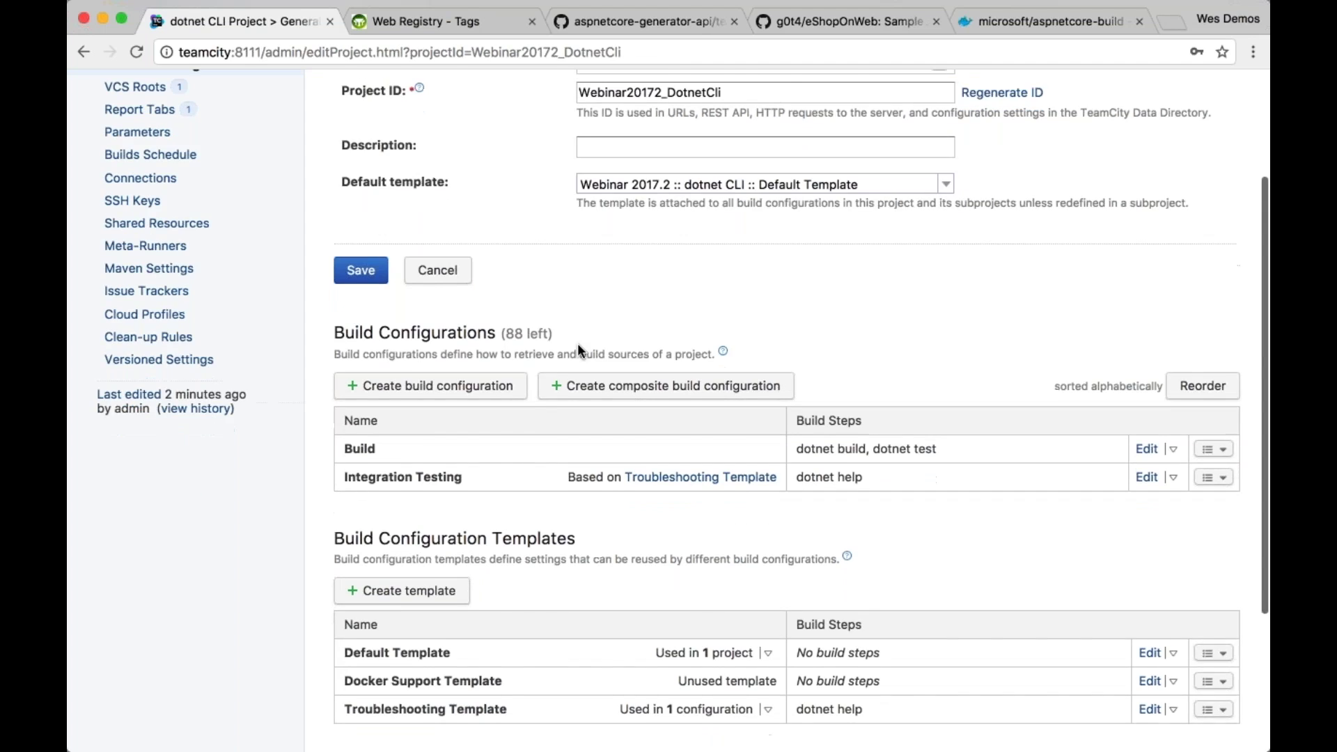
{"action": "scroll", "coordinate": [580, 348], "scroll_direction": "down", "scroll_amount": 3}
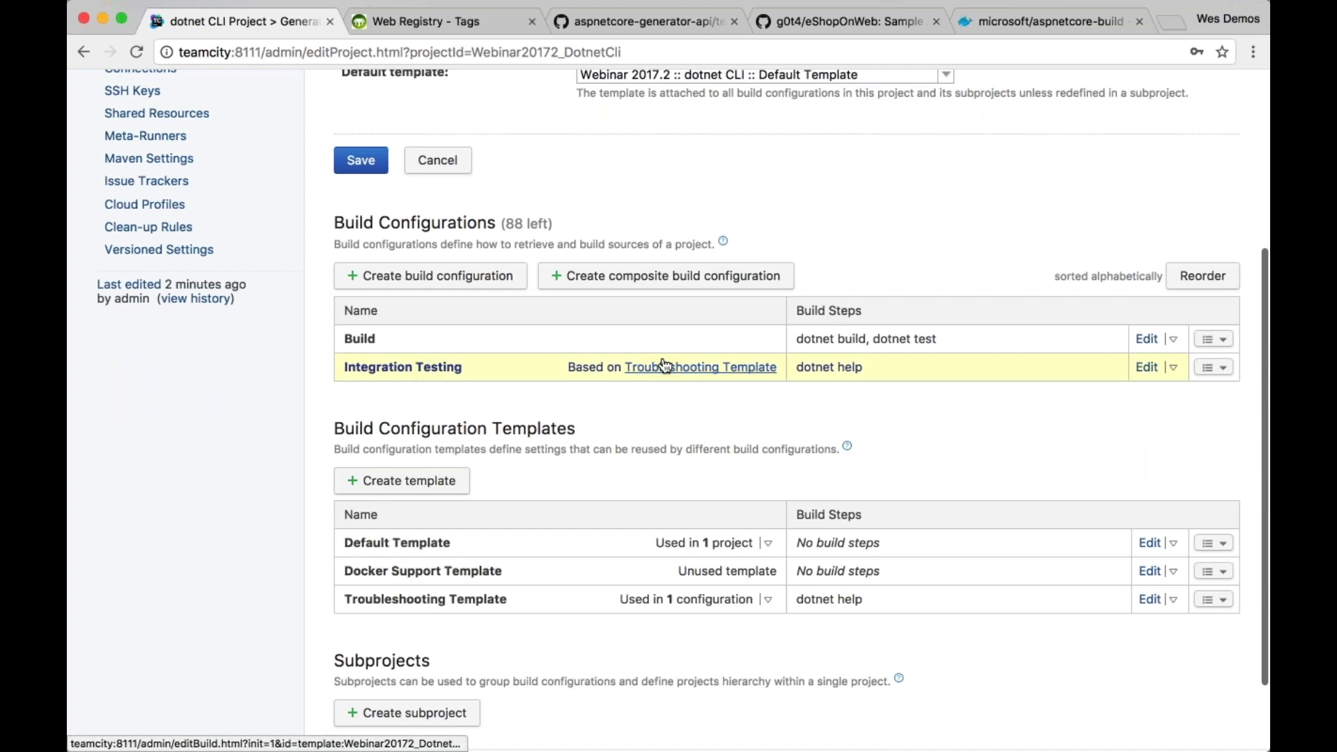
{"action": "left_click", "coordinate": [429, 373]}
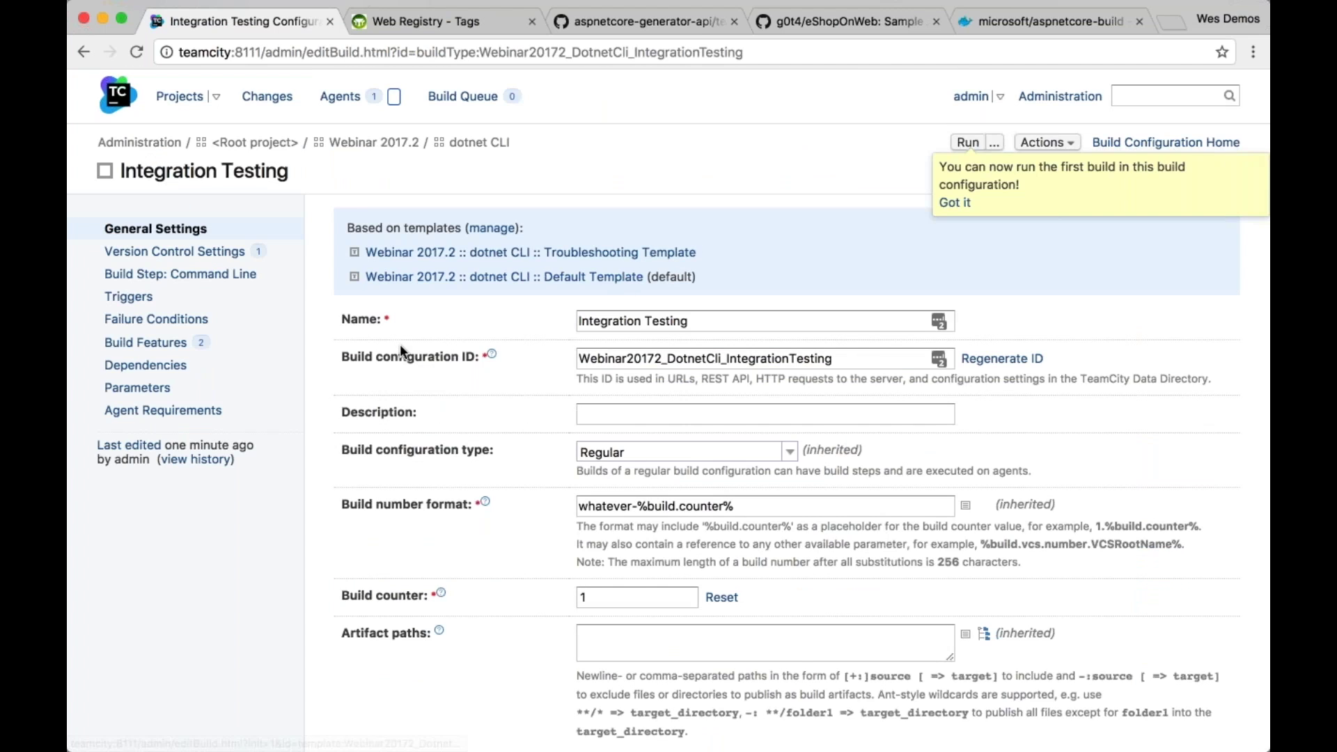
{"action": "left_click", "coordinate": [142, 278]}
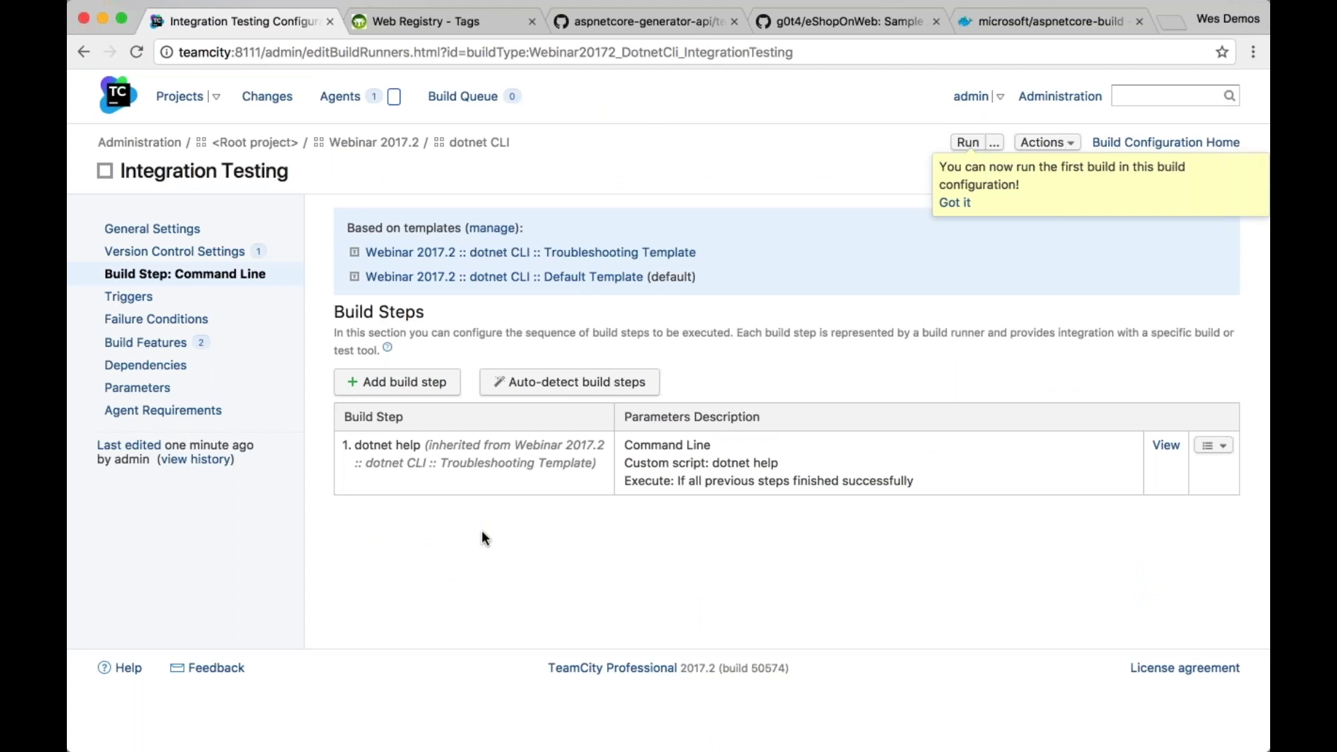
Manage Integration Testing's attached templates and mark the Troubleshooting Template for removal
{"action": "left_click", "coordinate": [1048, 142]}
{"action": "left_click", "coordinate": [500, 228]}
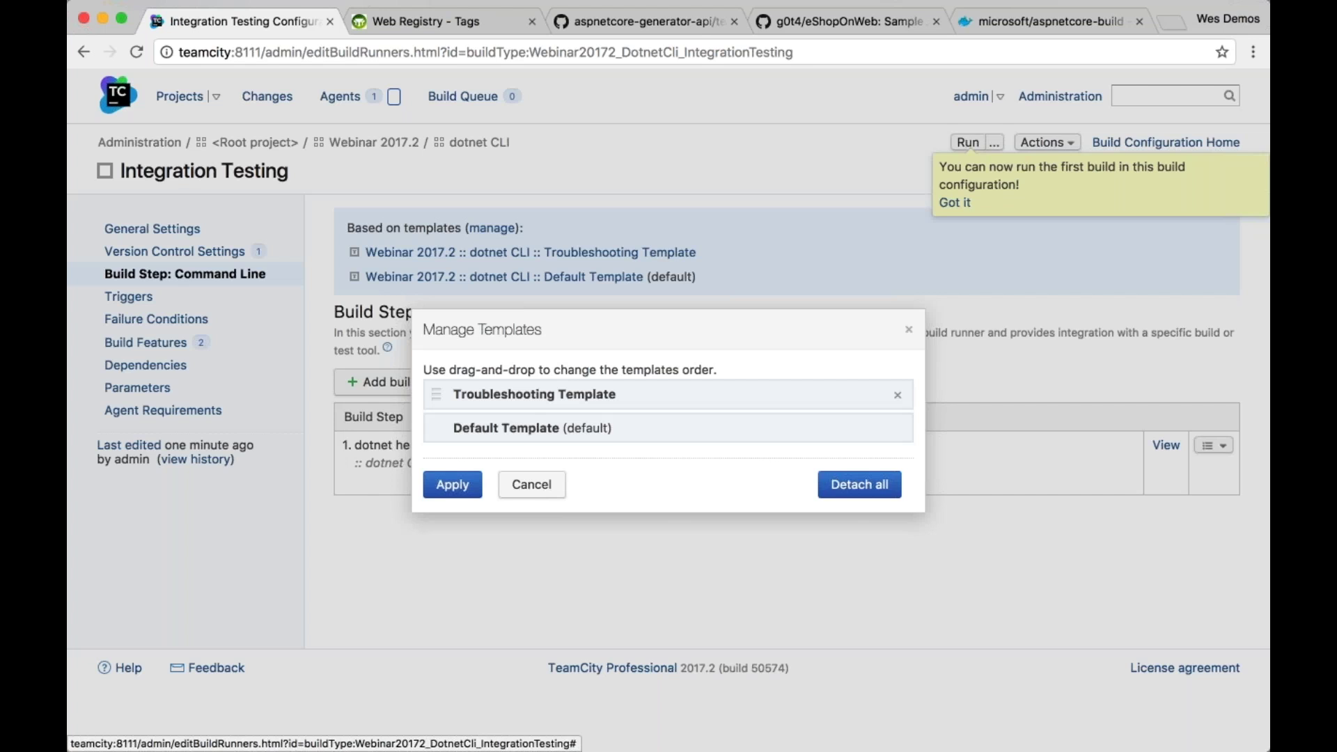
{"action": "left_click", "coordinate": [898, 396]}
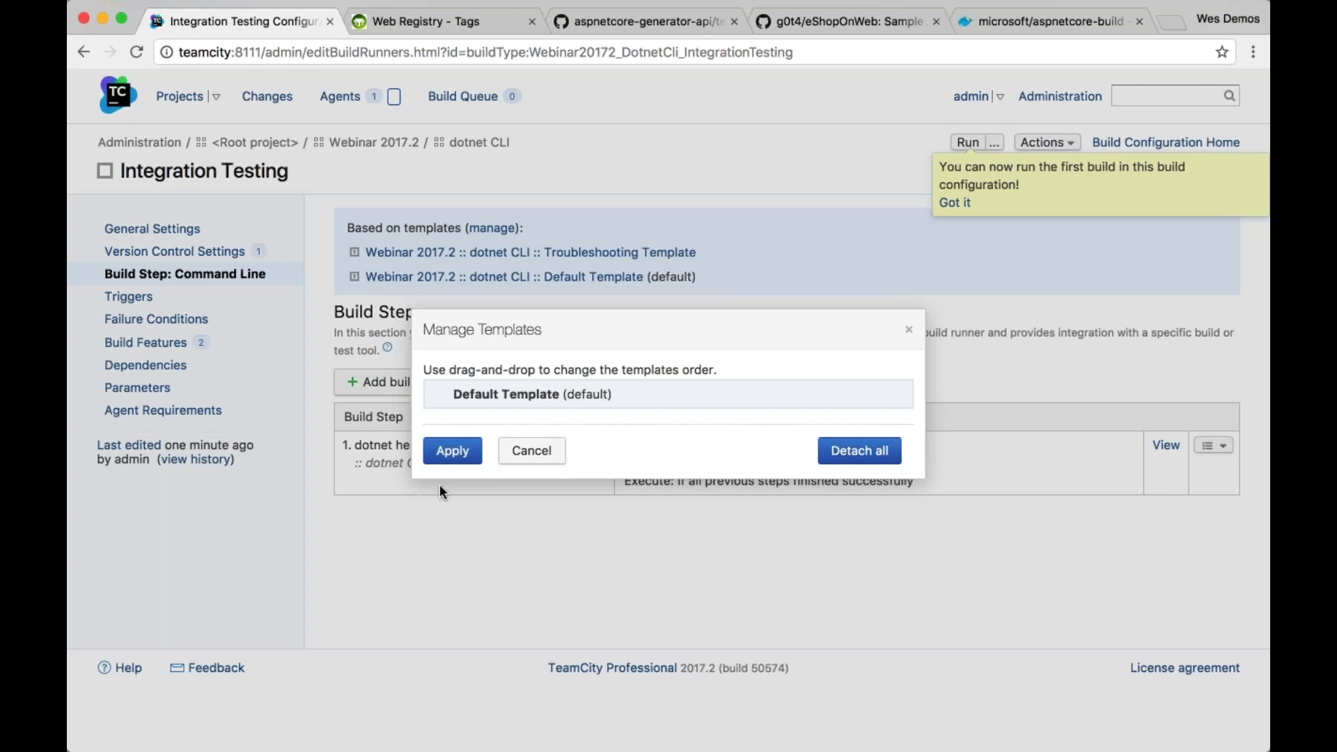
Detach Integration Testing from the Troubleshooting Template, keeping only Default Template
{"action": "left_click", "coordinate": [452, 451]}
{"action": "left_click", "coordinate": [849, 170]}
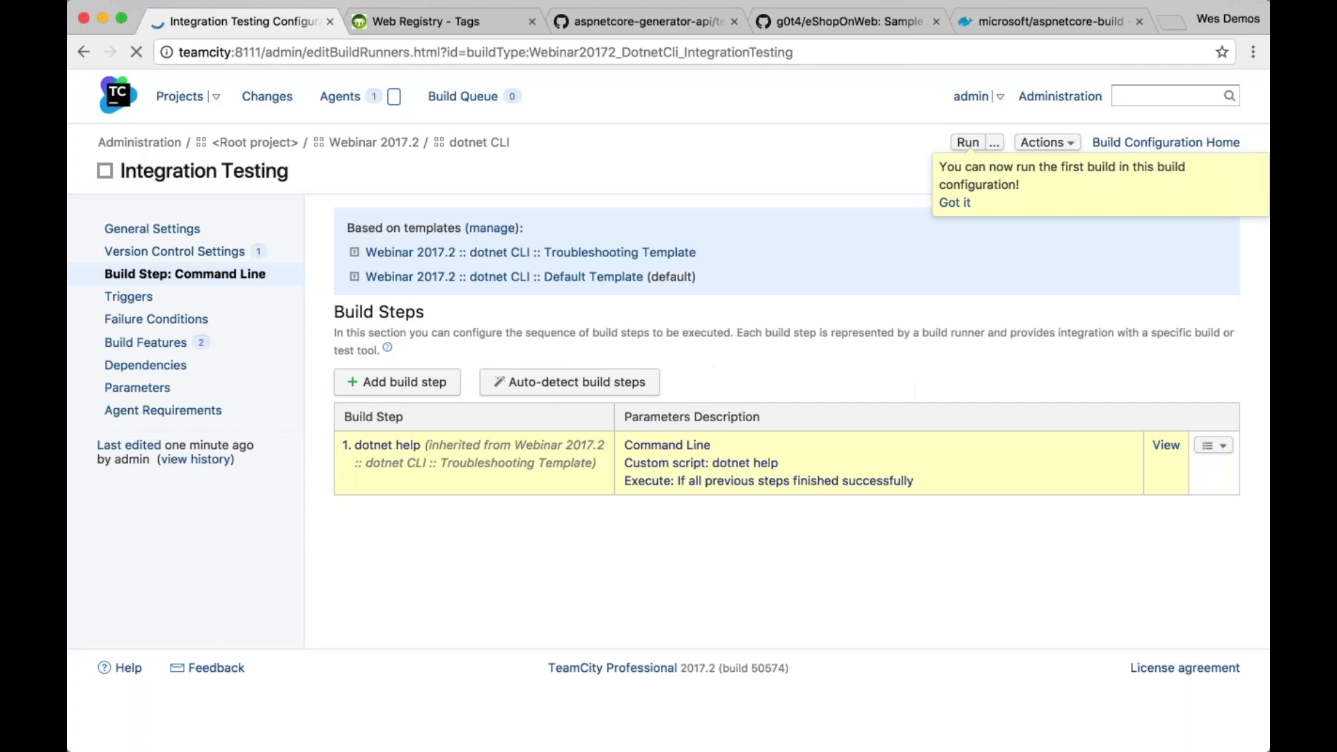
{"action": "left_click", "coordinate": [187, 295]}
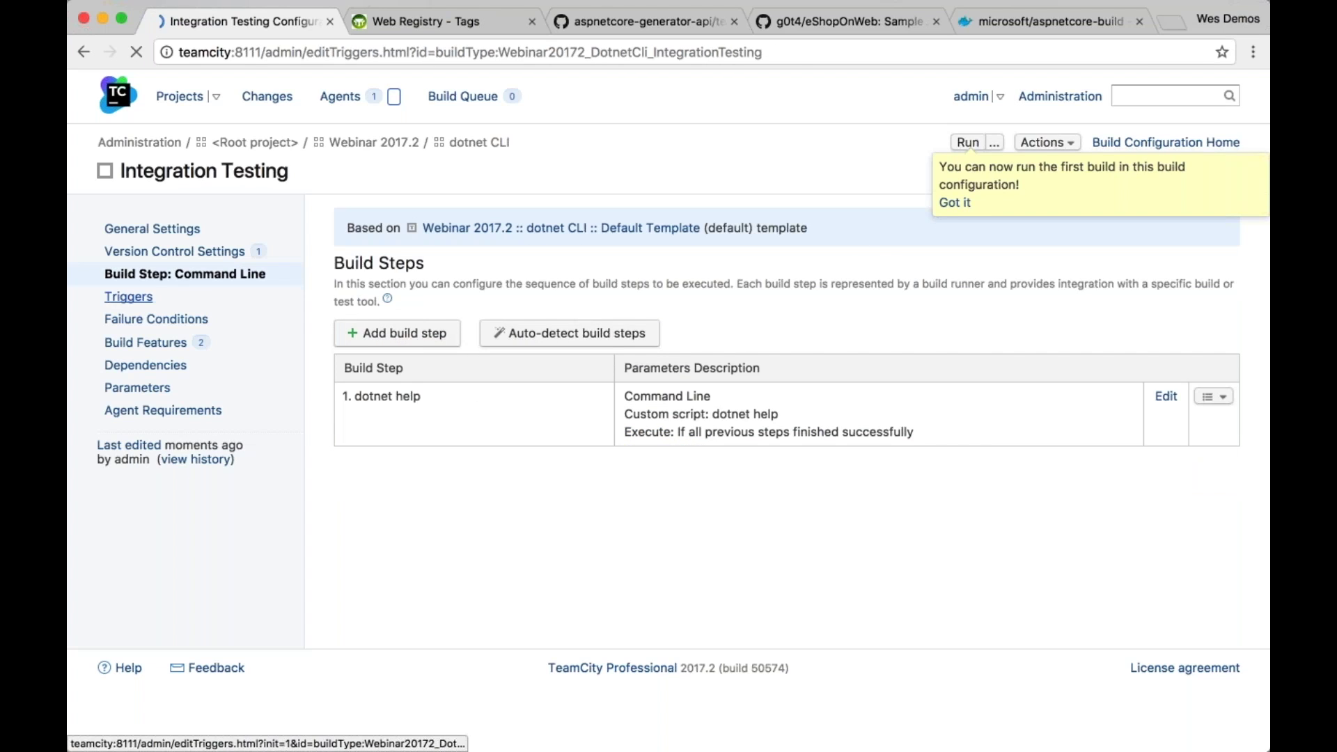
{"action": "left_click", "coordinate": [201, 277]}
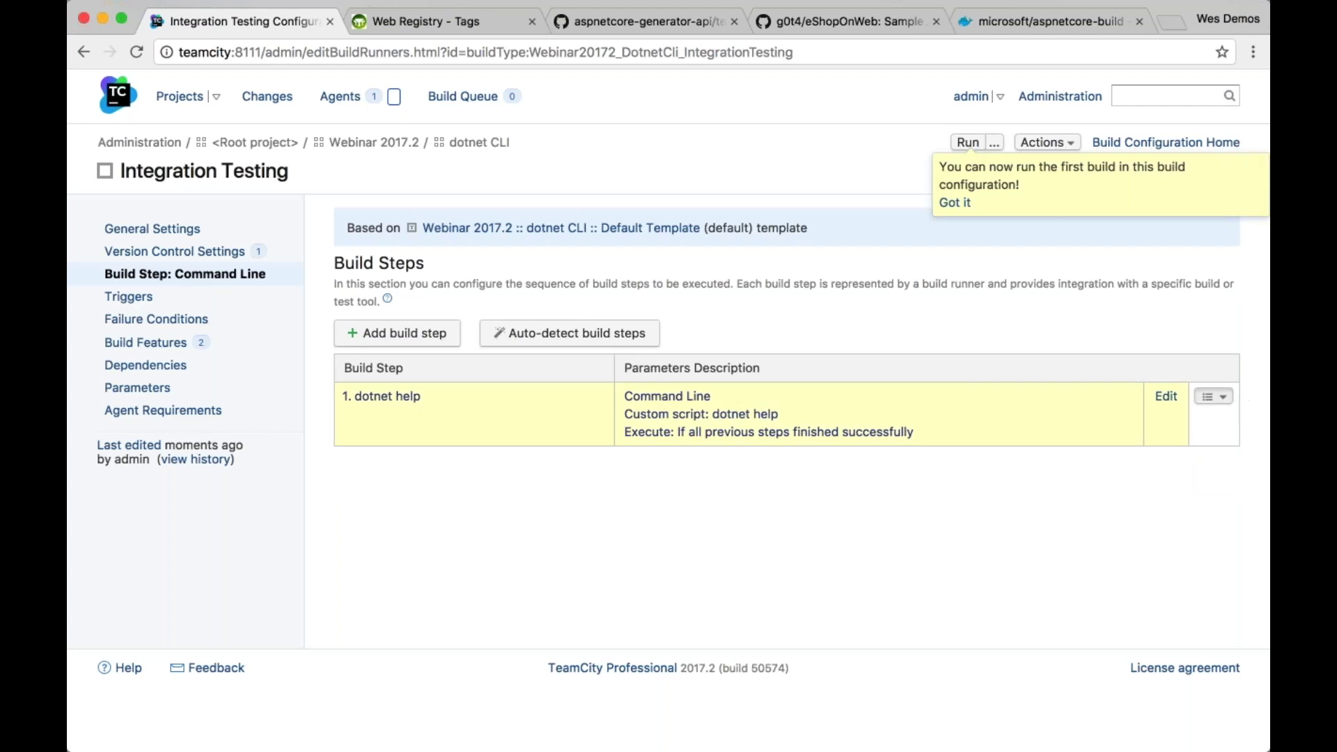
Delete the inherited dotnet help build step and review the remaining build features
{"action": "left_click", "coordinate": [1213, 396]}
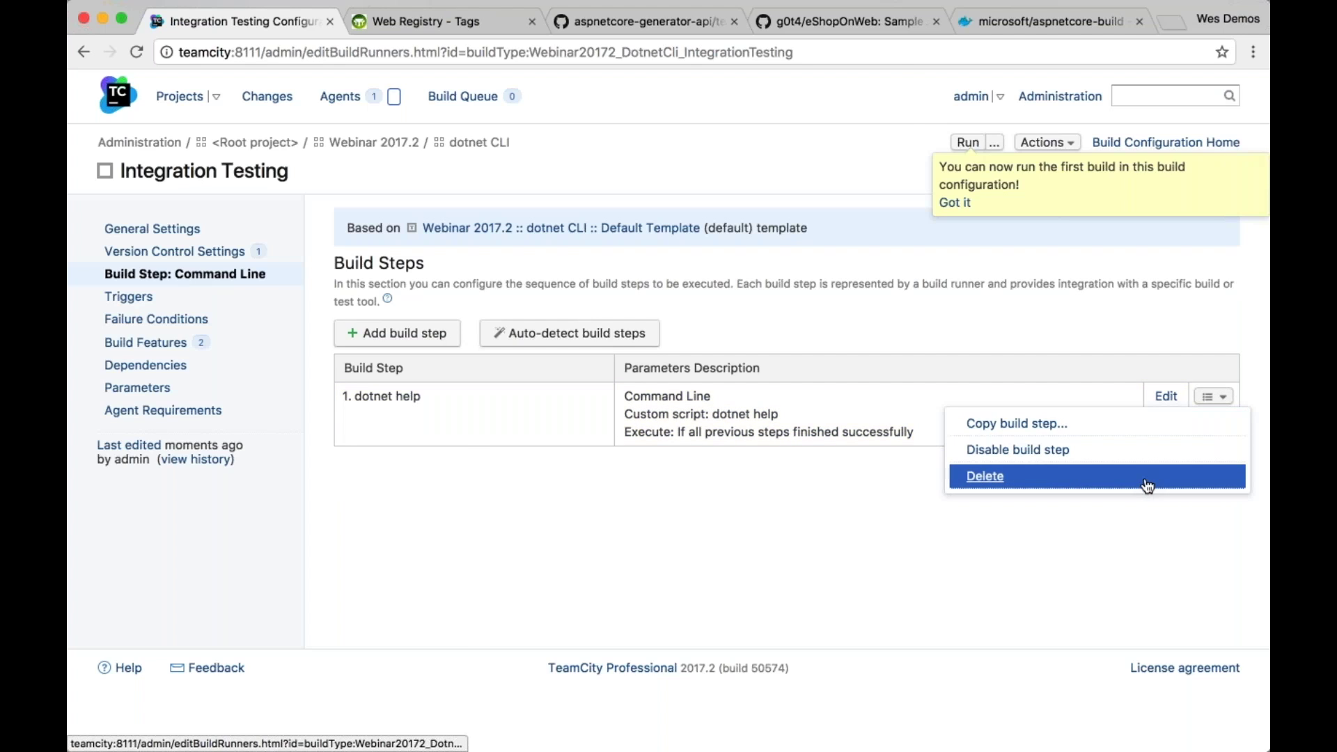
{"action": "left_click", "coordinate": [1147, 485]}
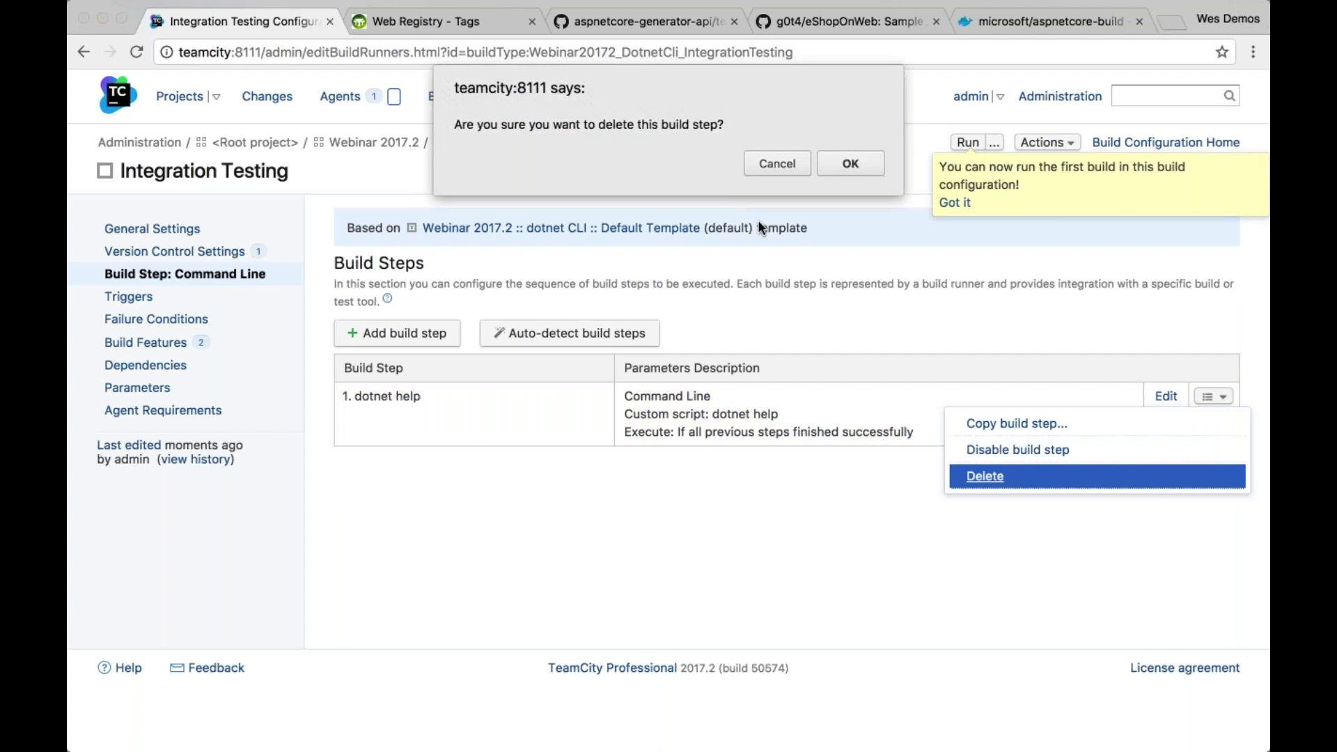
{"action": "left_click", "coordinate": [851, 164]}
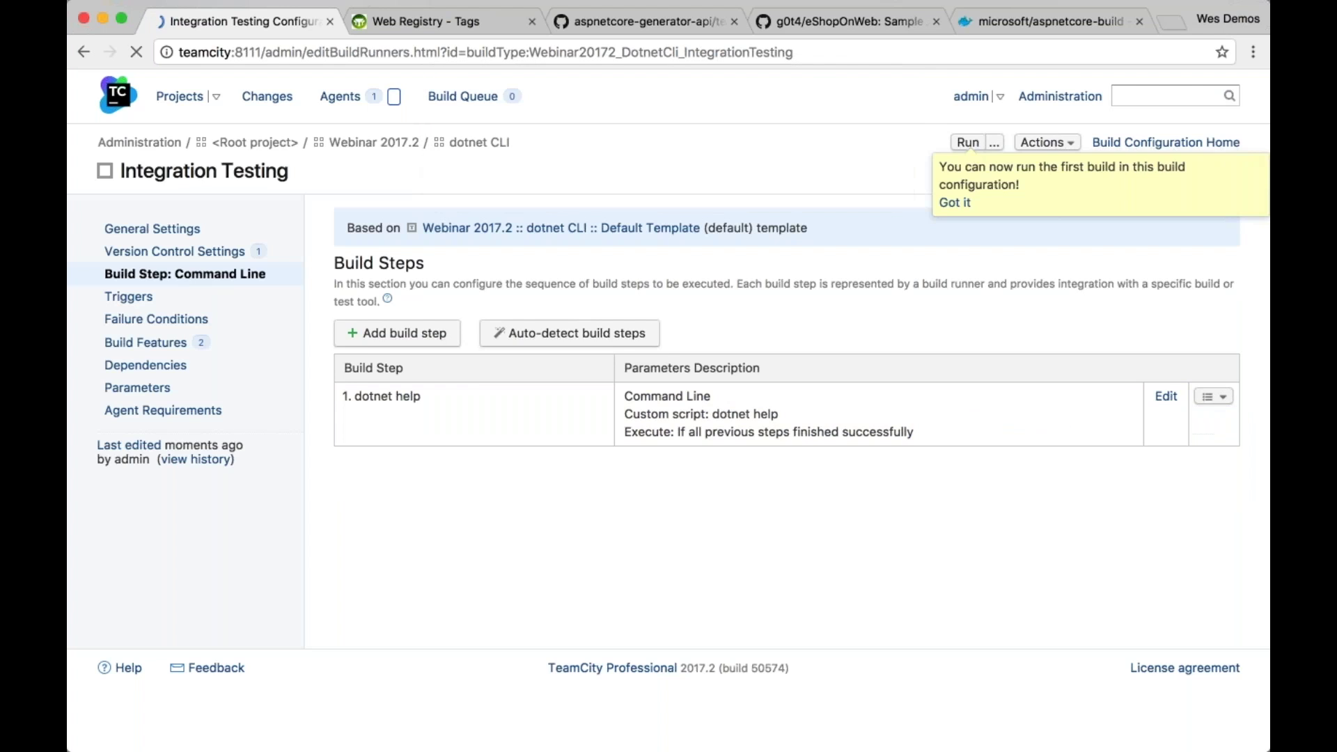
{"action": "left_click", "coordinate": [150, 342]}
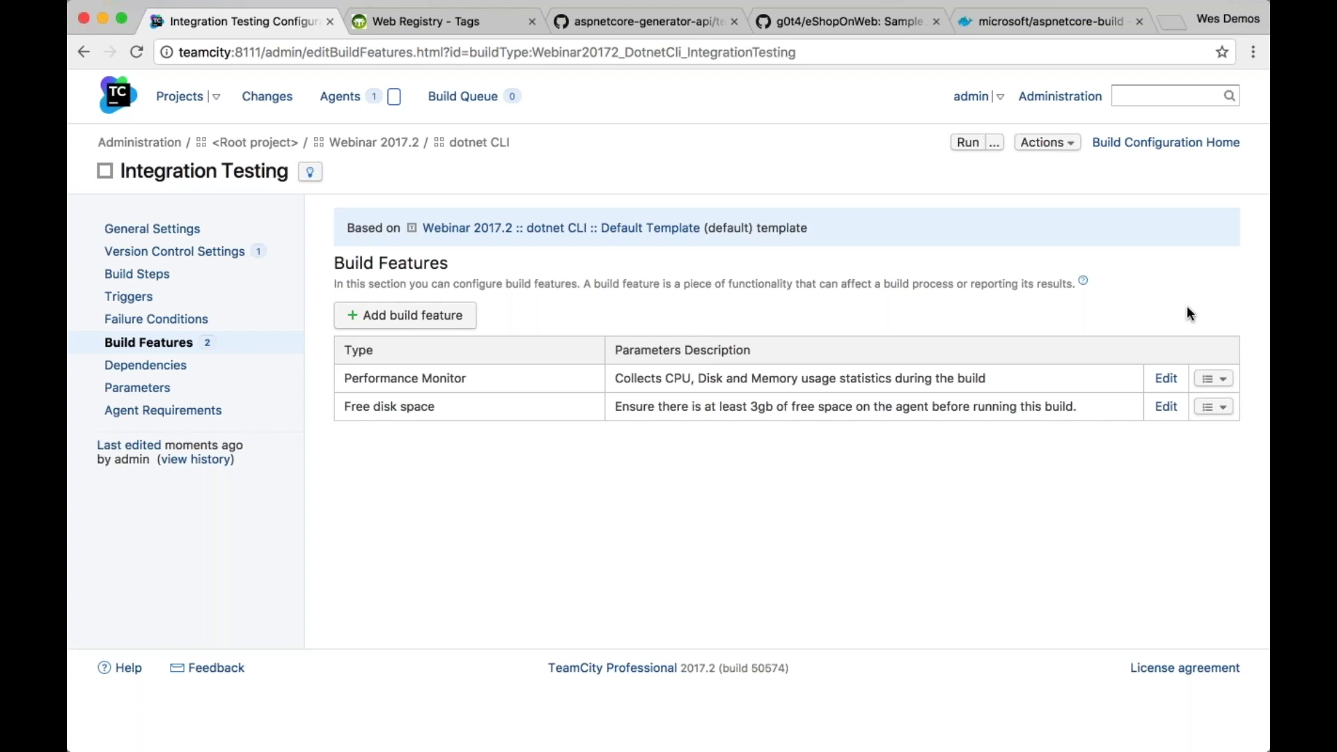
Check Integration Testing's VCS root, then start a new step in the empty build steps list
{"action": "left_click", "coordinate": [174, 251]}
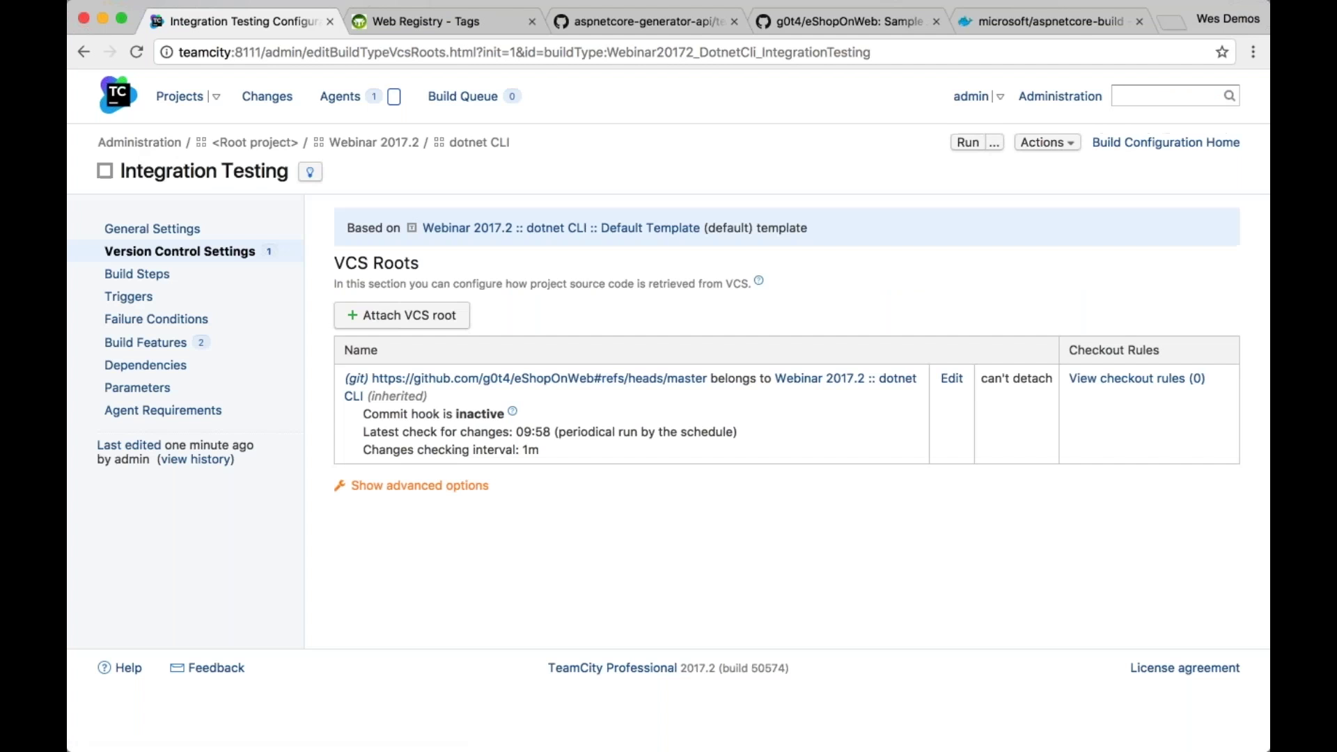
{"action": "left_click", "coordinate": [156, 280]}
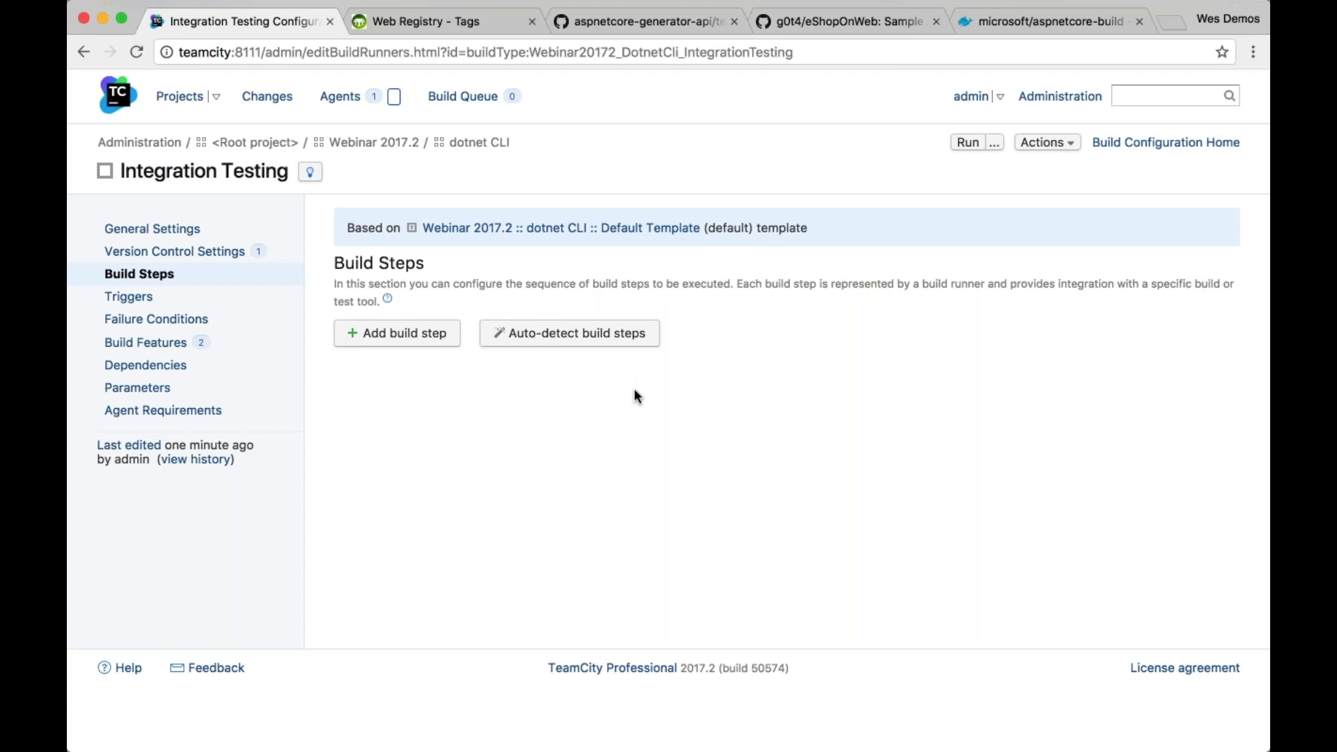
{"action": "left_click", "coordinate": [397, 333]}
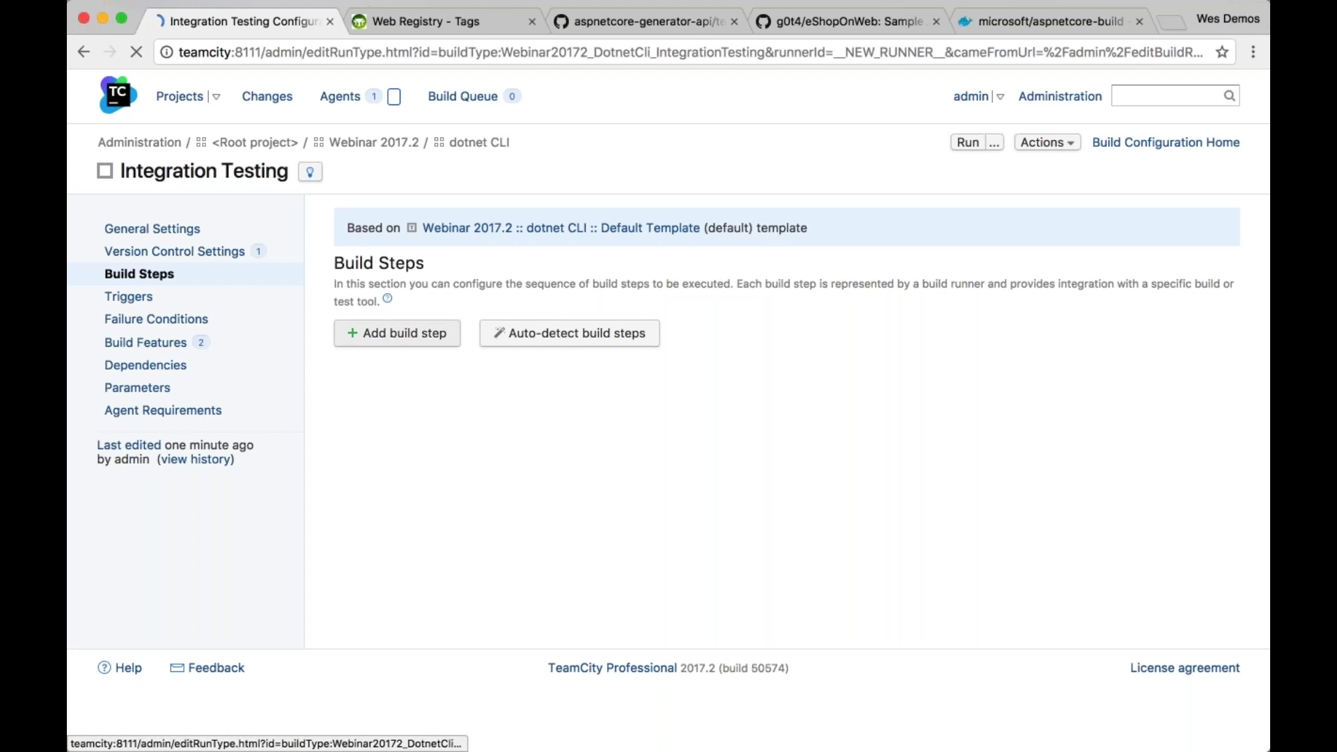
Save a .NET CLI 'test' step targeting tests/IntegrationTests/IntegrationTests.csproj
{"action": "left_click", "coordinate": [634, 333]}
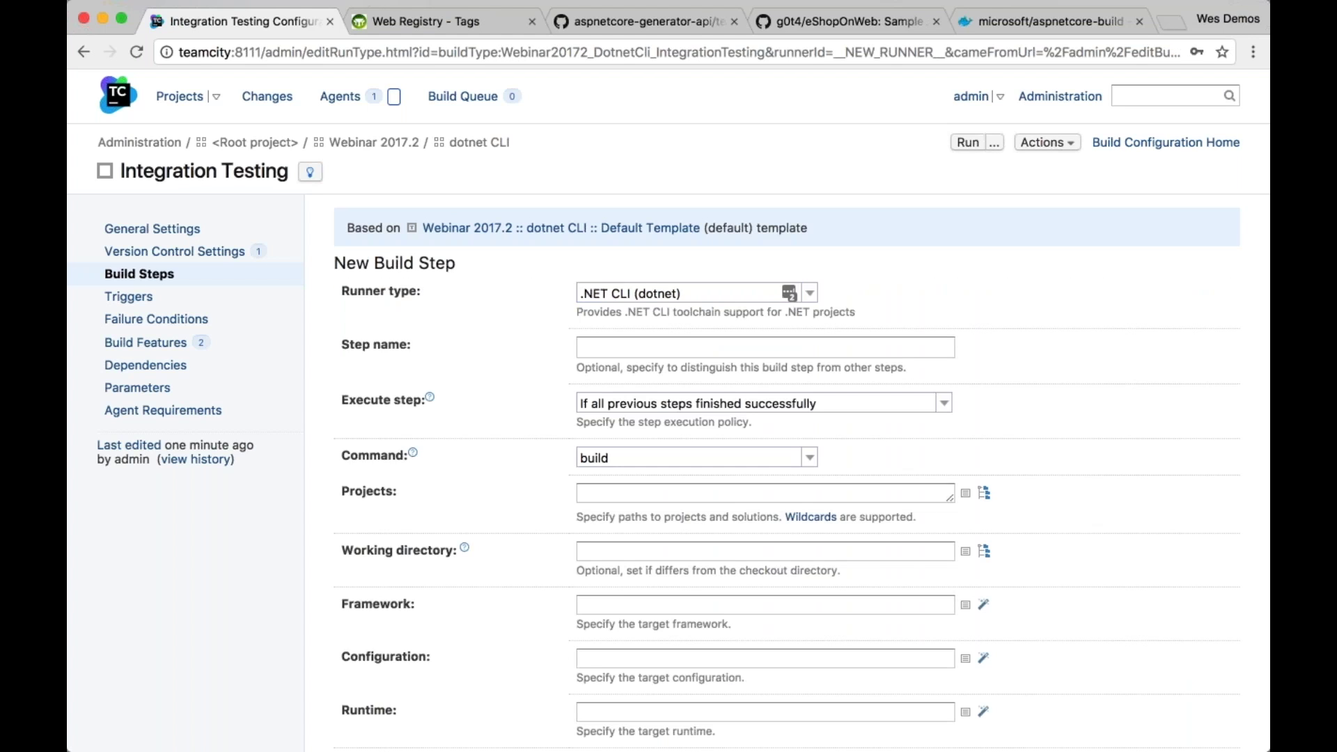
{"action": "left_click", "coordinate": [676, 458]}
{"action": "left_click", "coordinate": [613, 644]}
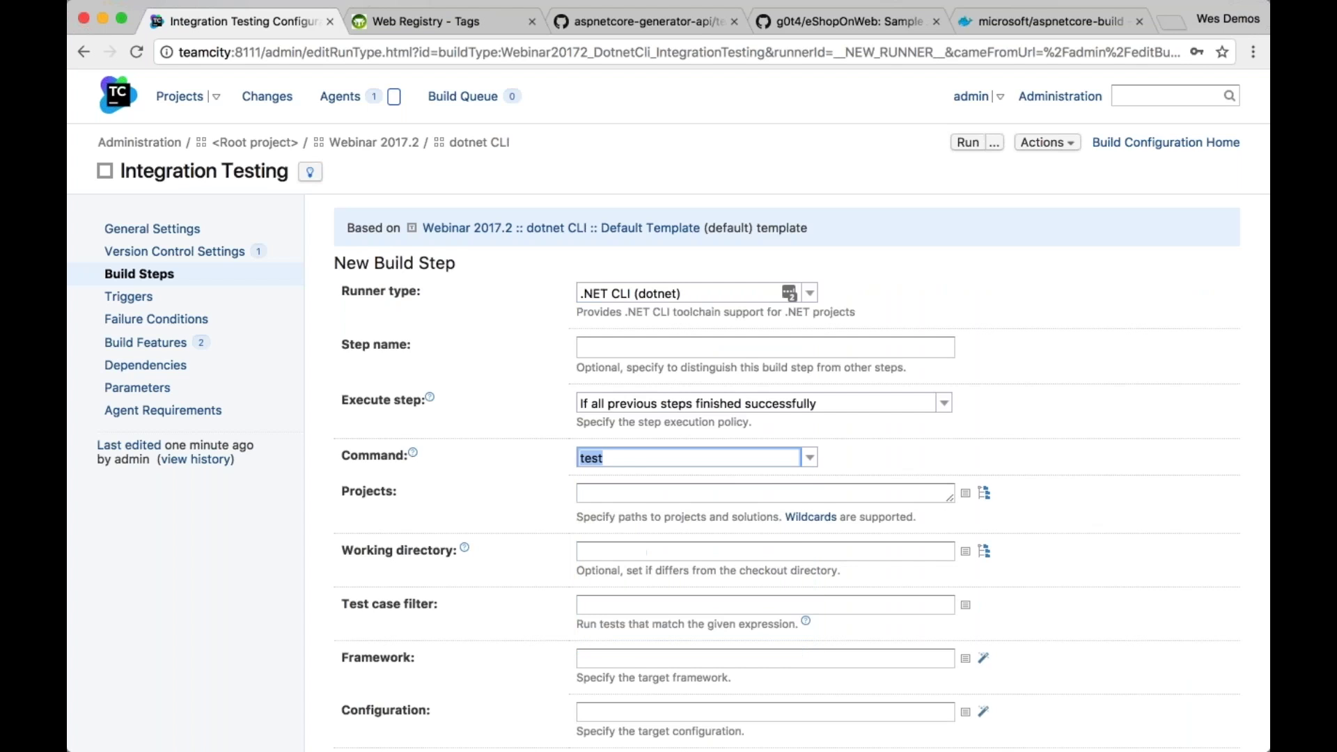
{"action": "scroll", "coordinate": [921, 450], "scroll_direction": "down", "scroll_amount": 3}
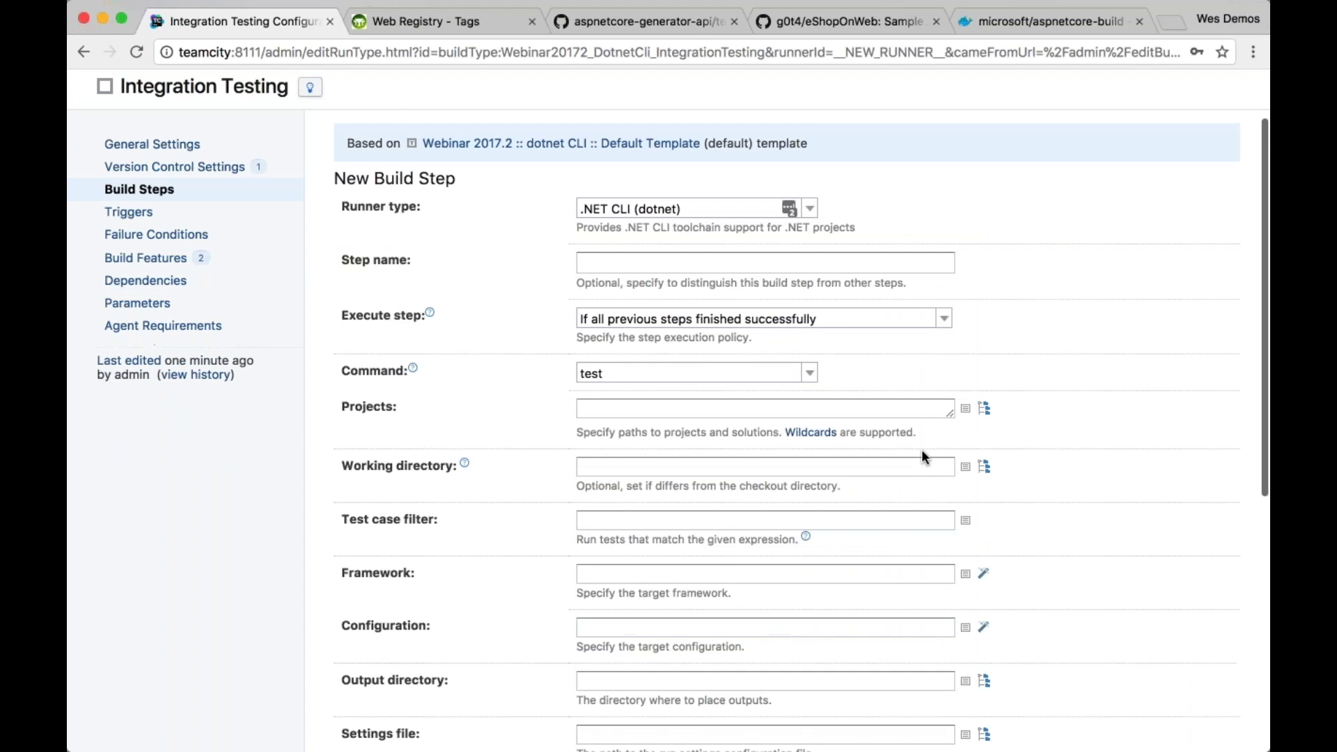
{"action": "left_click", "coordinate": [983, 389]}
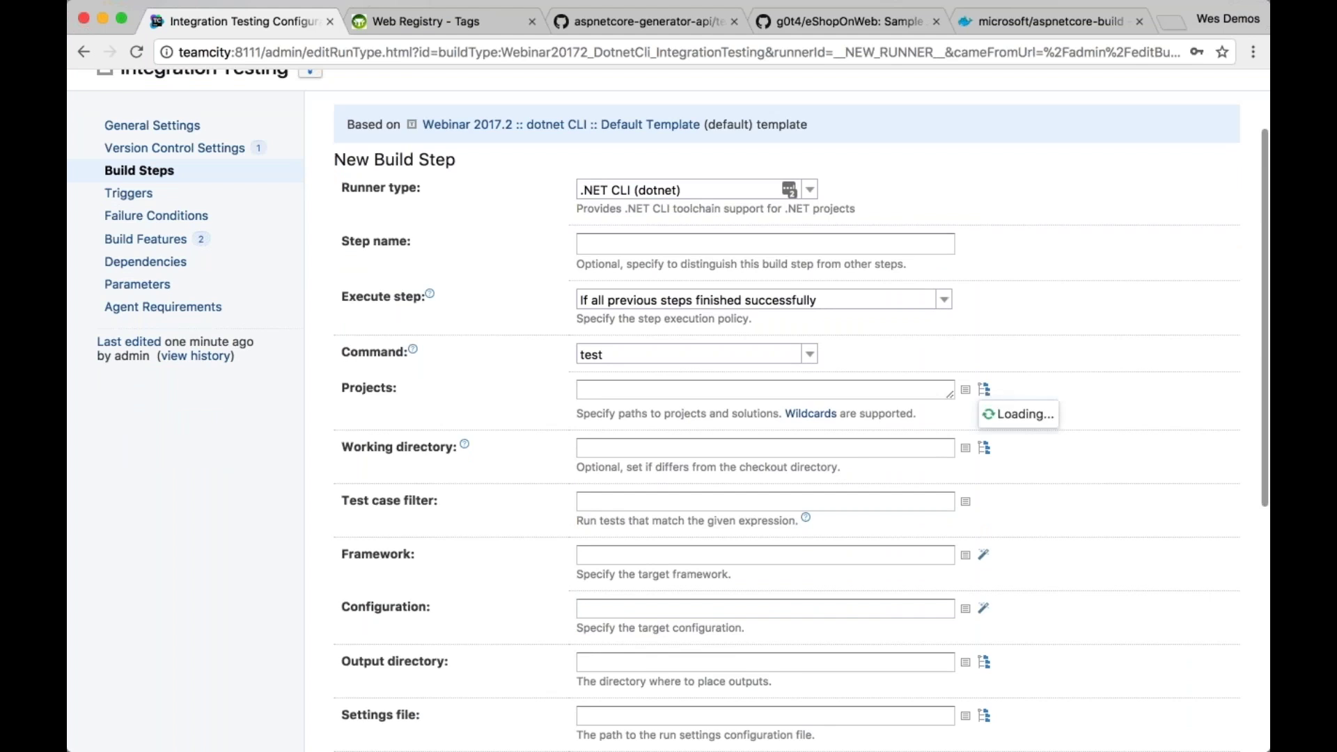
{"action": "left_click", "coordinate": [993, 450]}
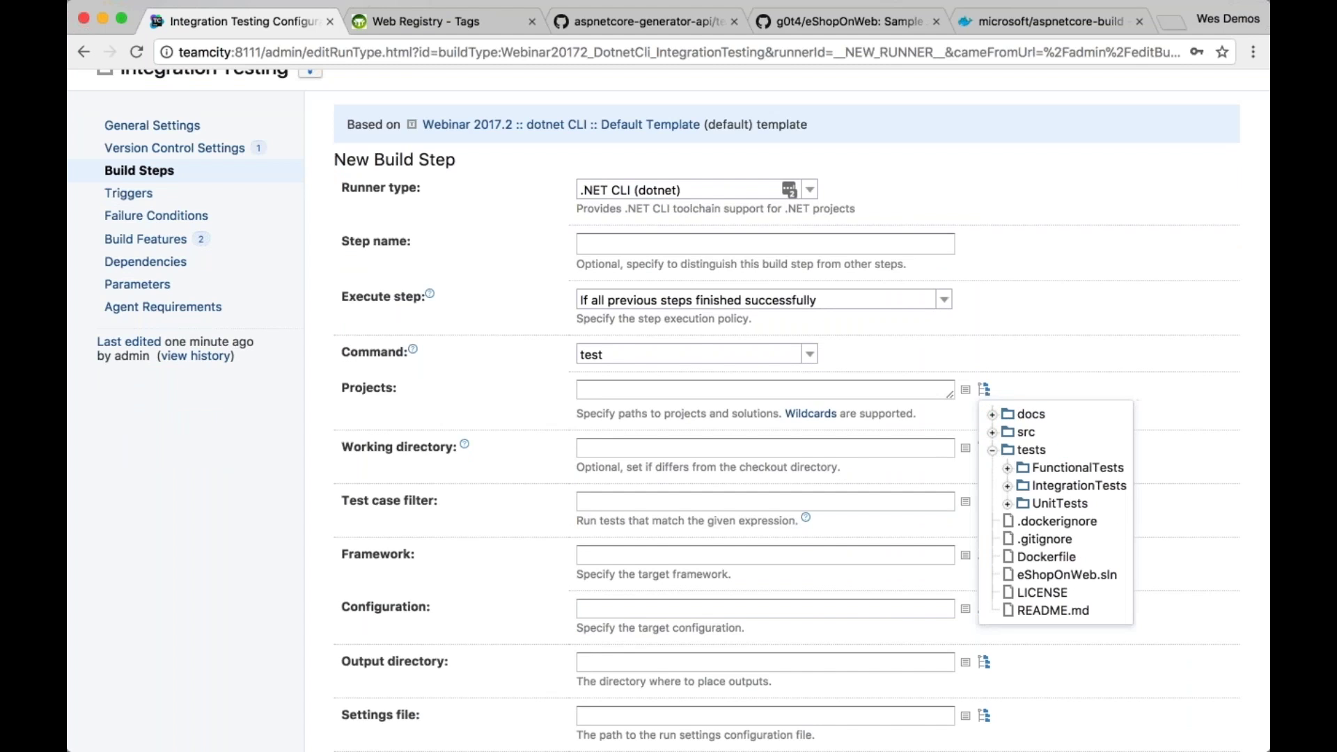
{"action": "left_click", "coordinate": [1006, 468]}
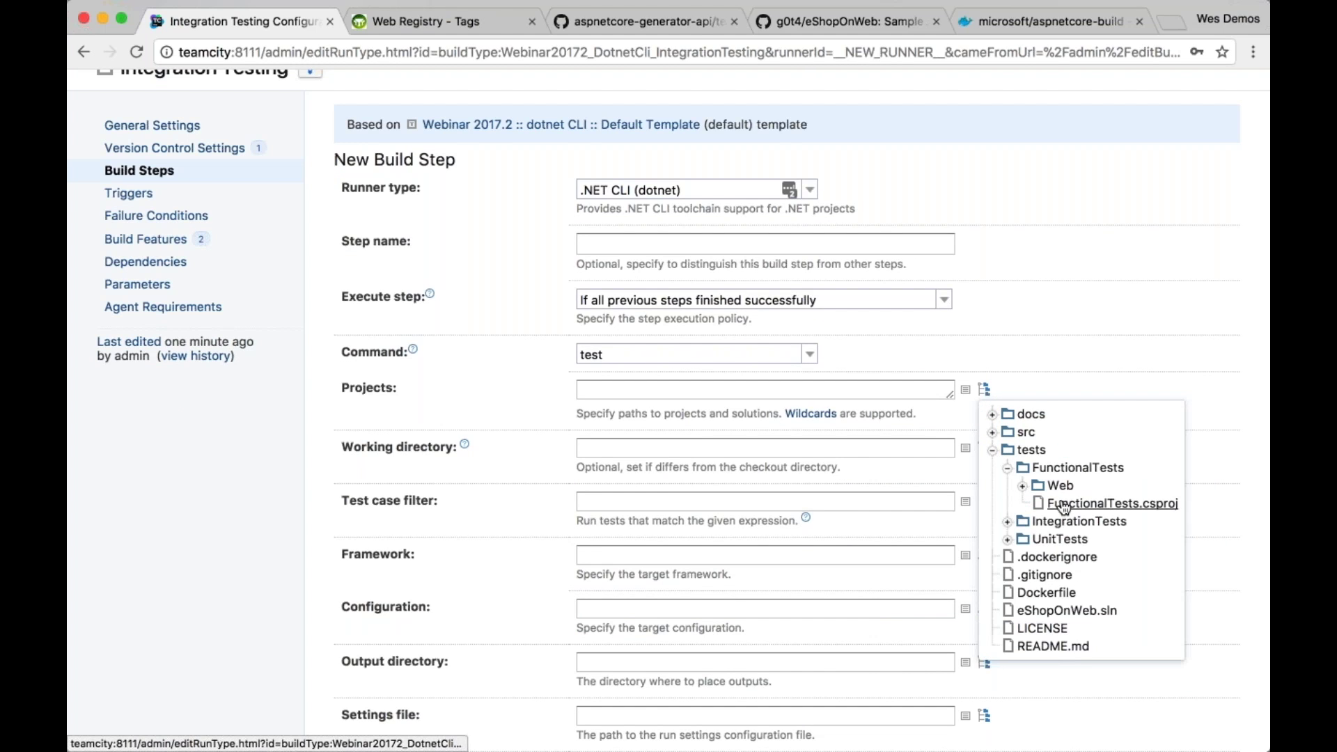
{"action": "left_click", "coordinate": [1006, 521]}
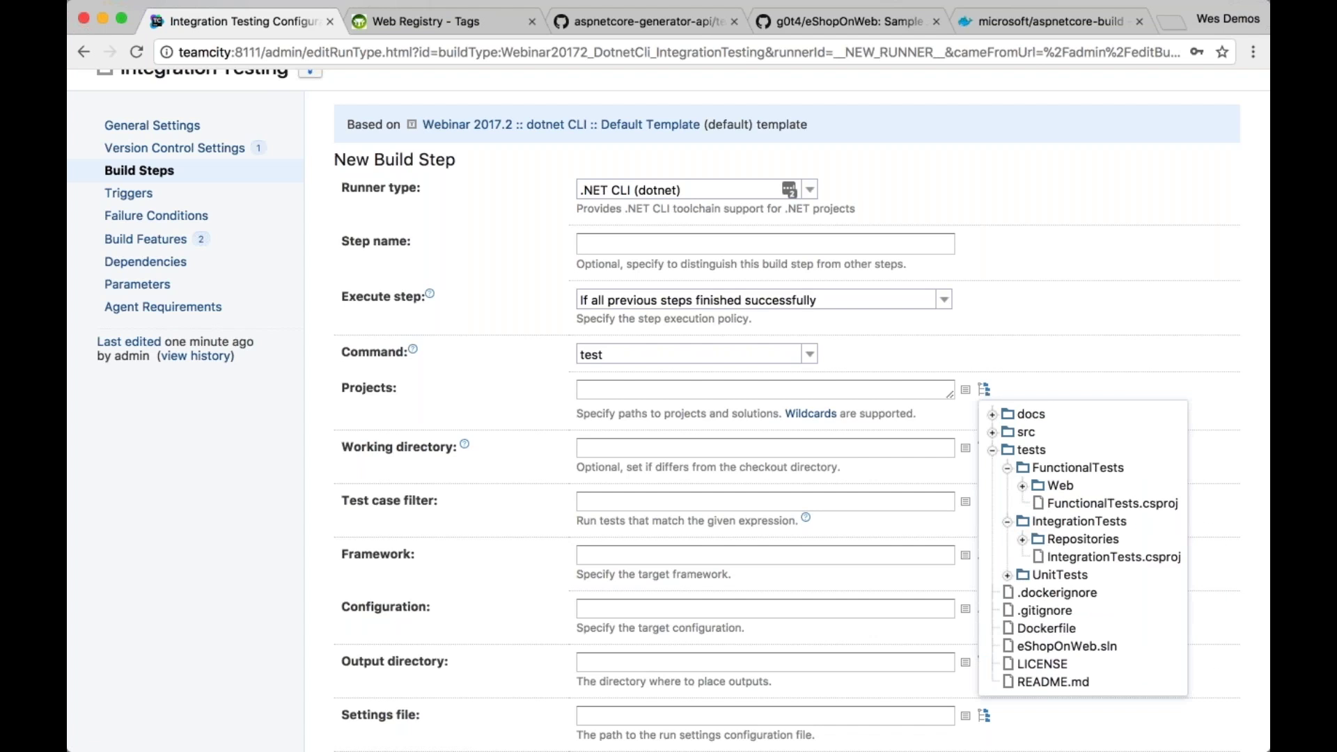
{"action": "left_click", "coordinate": [1092, 557]}
{"action": "left_click", "coordinate": [1025, 313]}
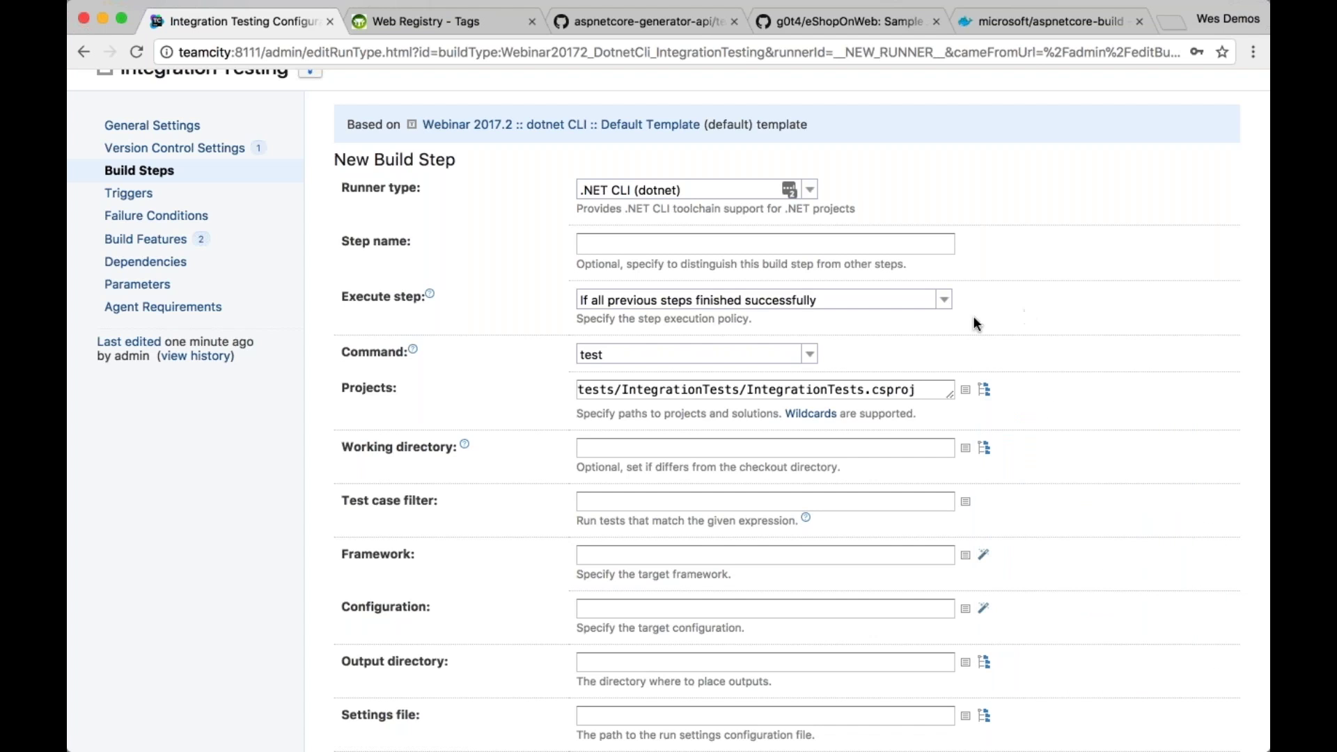
{"action": "scroll", "coordinate": [973, 321], "scroll_direction": "down", "scroll_amount": 6}
{"action": "left_click", "coordinate": [360, 597]}
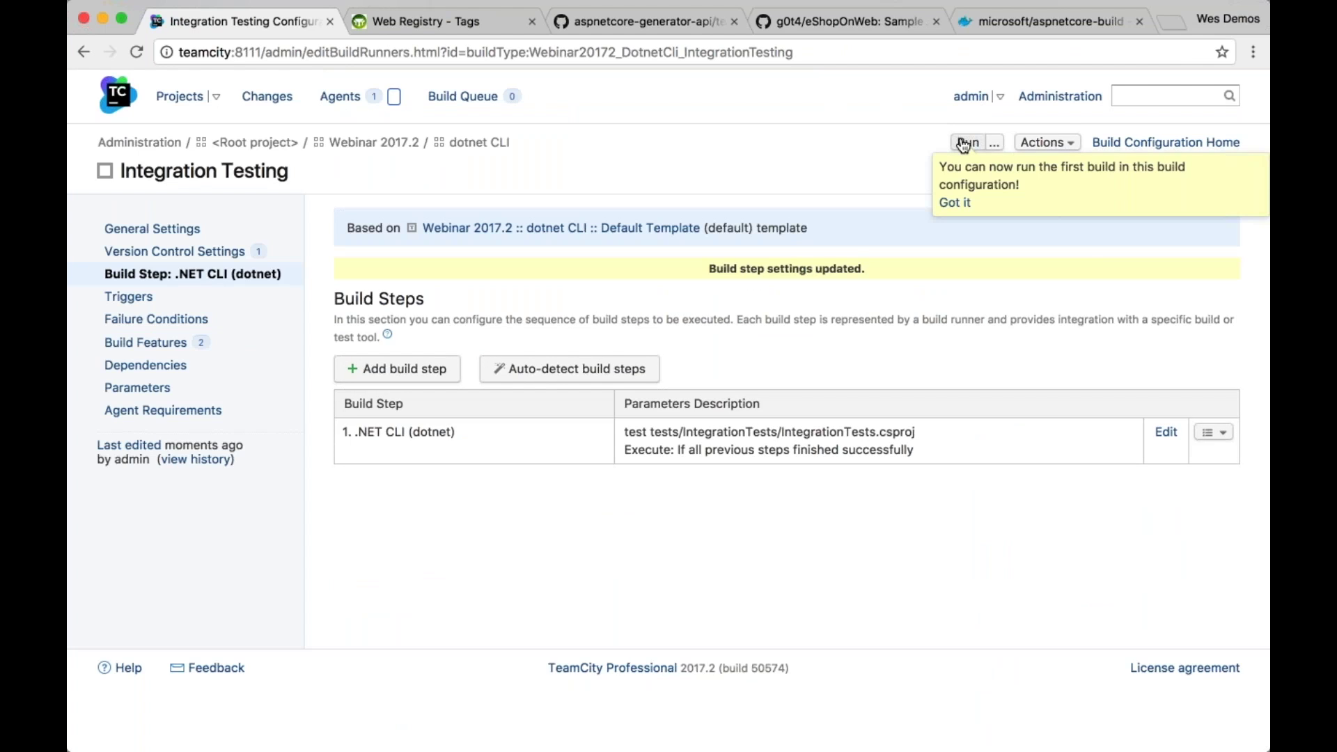
Add a snapshot dependency on the dotnet CLI Build configuration
{"action": "left_click", "coordinate": [145, 365]}
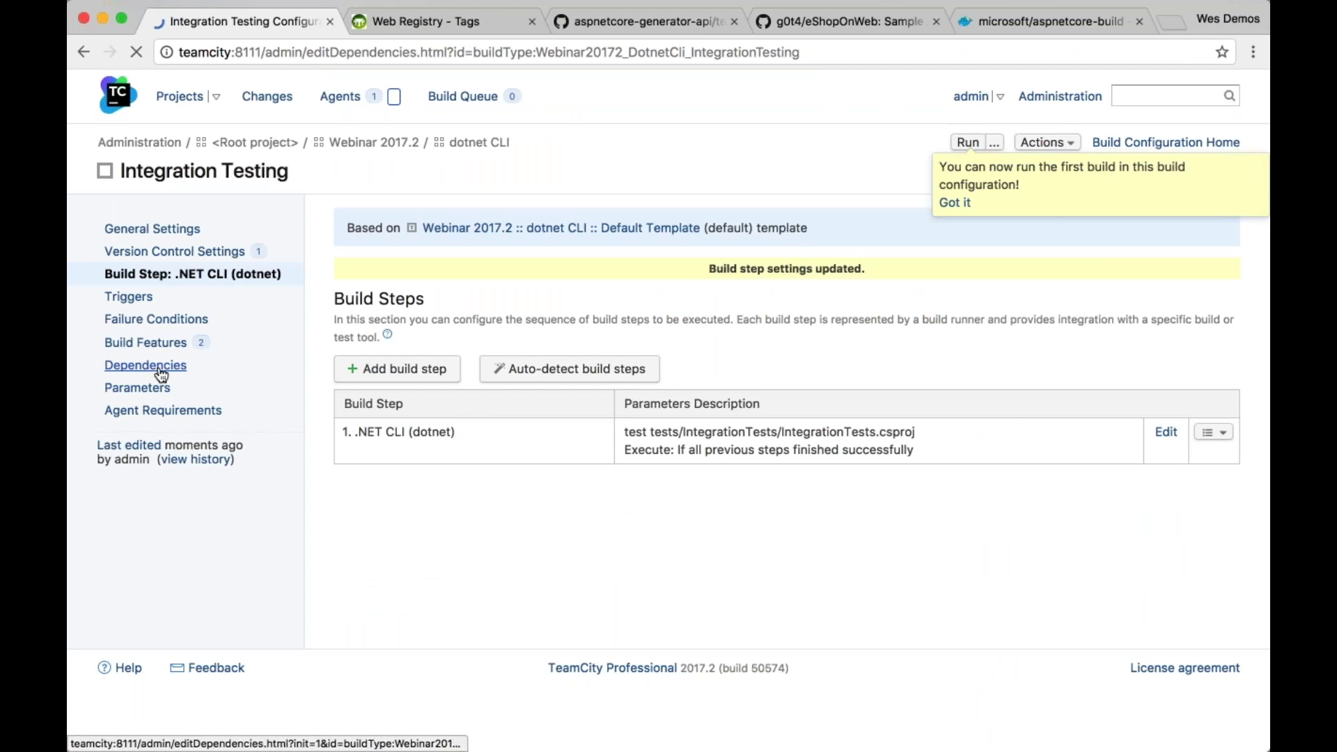
{"action": "left_click", "coordinate": [467, 341]}
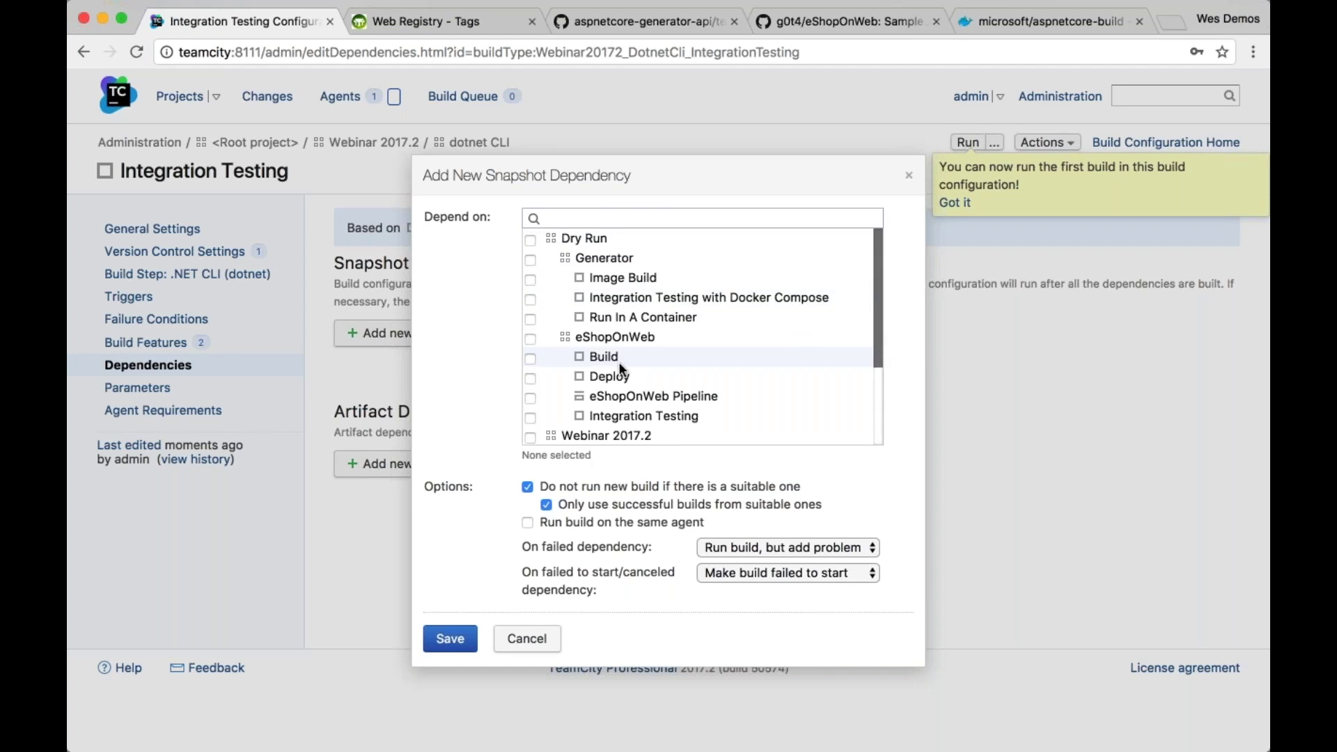
{"action": "scroll", "coordinate": [620, 362], "scroll_direction": "down", "scroll_amount": 5}
{"action": "scroll", "coordinate": [618, 362], "scroll_direction": "down", "scroll_amount": 1}
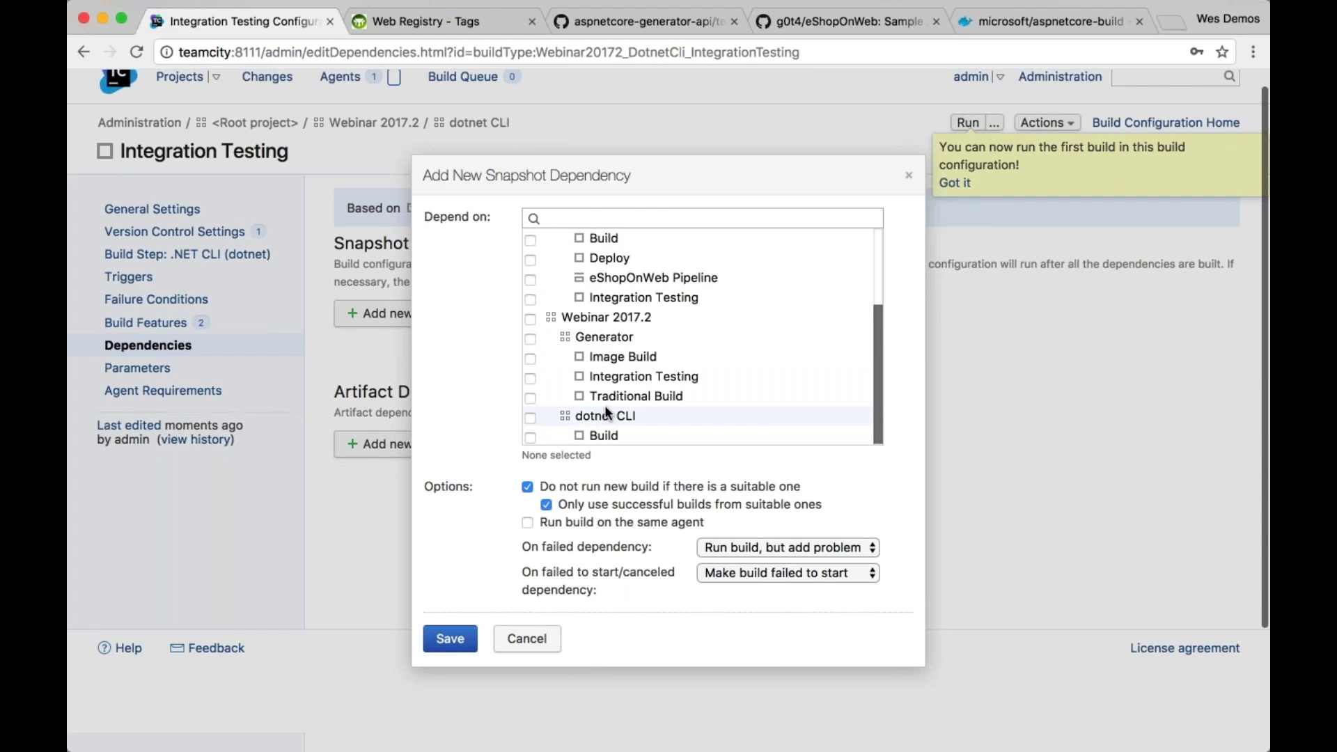
{"action": "left_click", "coordinate": [530, 436]}
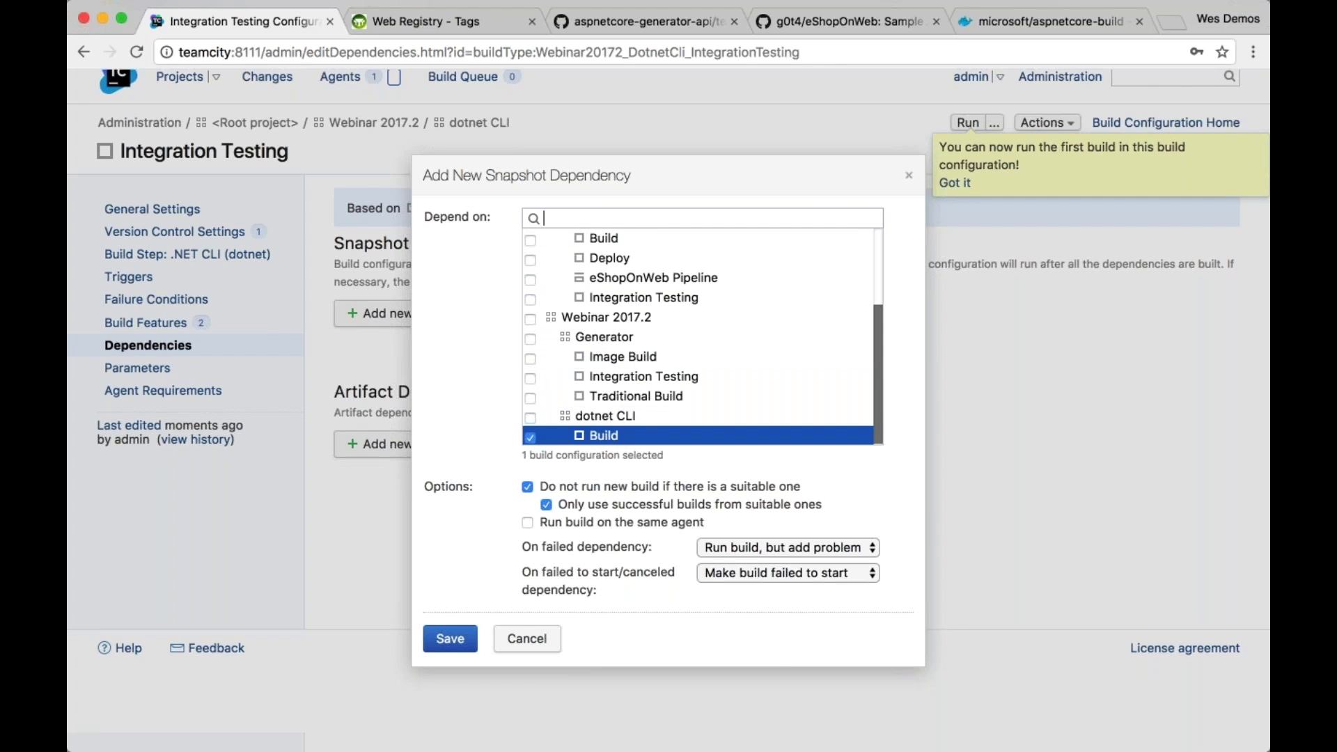
{"action": "left_click", "coordinate": [464, 647]}
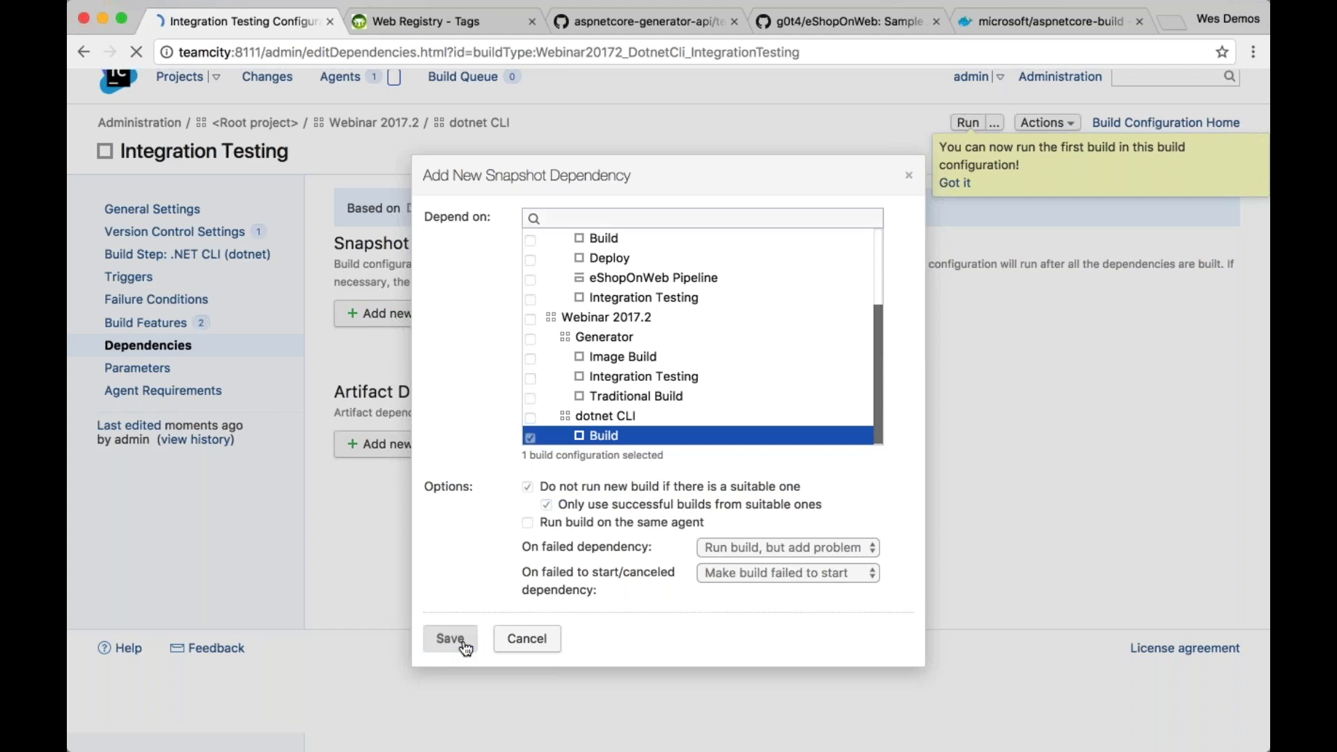
Review the resulting build chain and run Integration Testing
{"action": "left_click", "coordinate": [598, 366]}
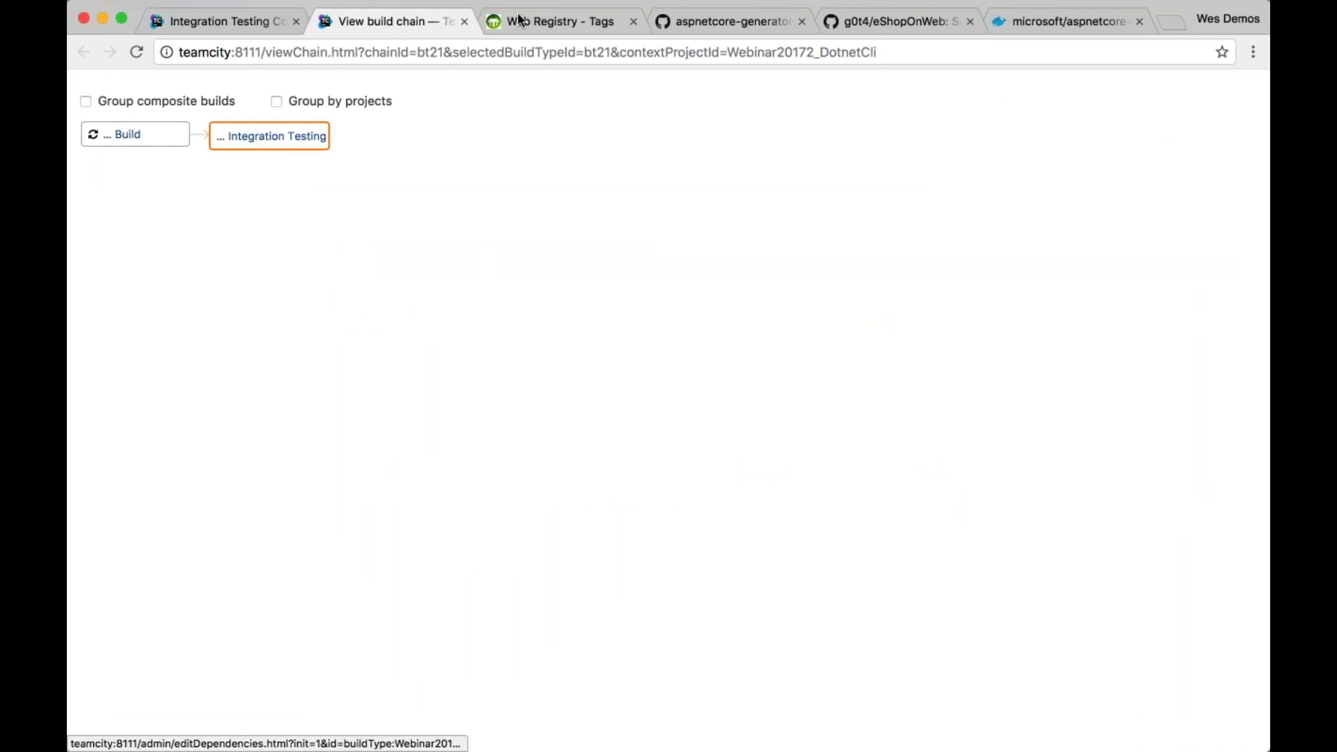
{"action": "left_click", "coordinate": [465, 22]}
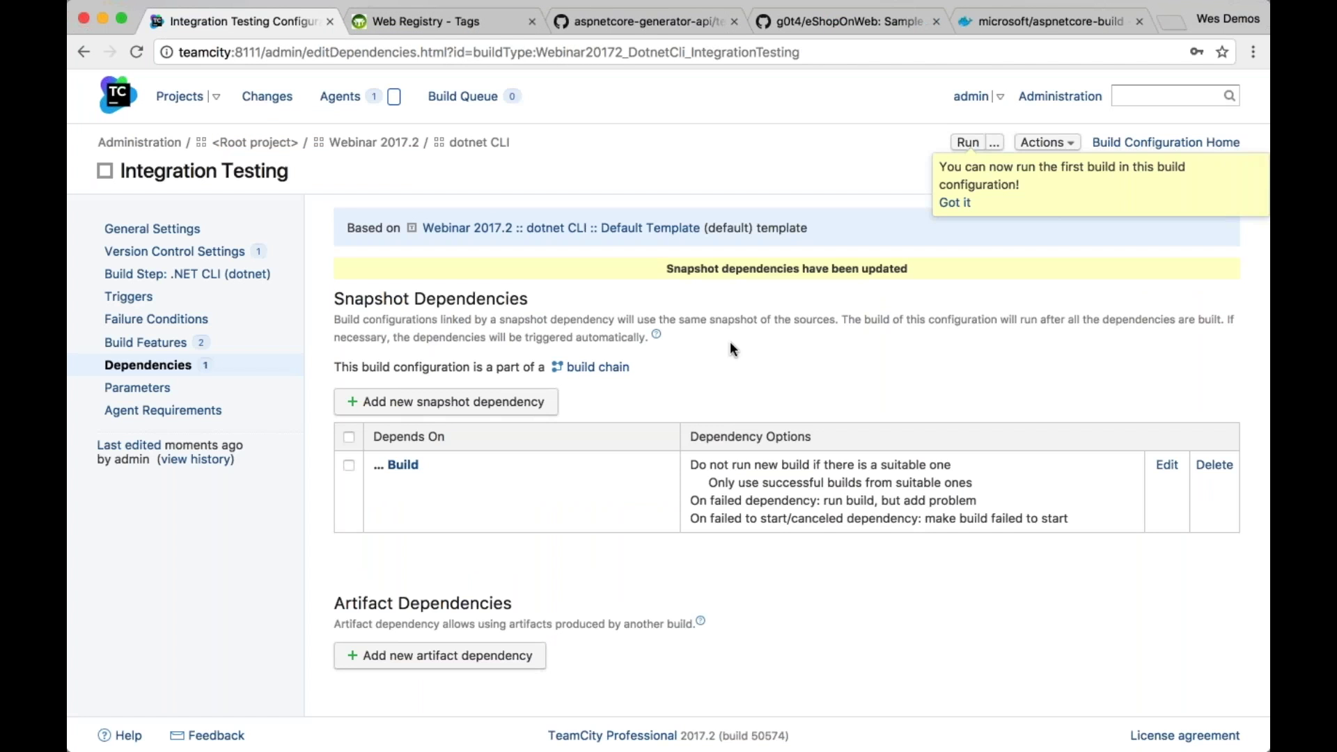
{"action": "left_click", "coordinate": [967, 142]}
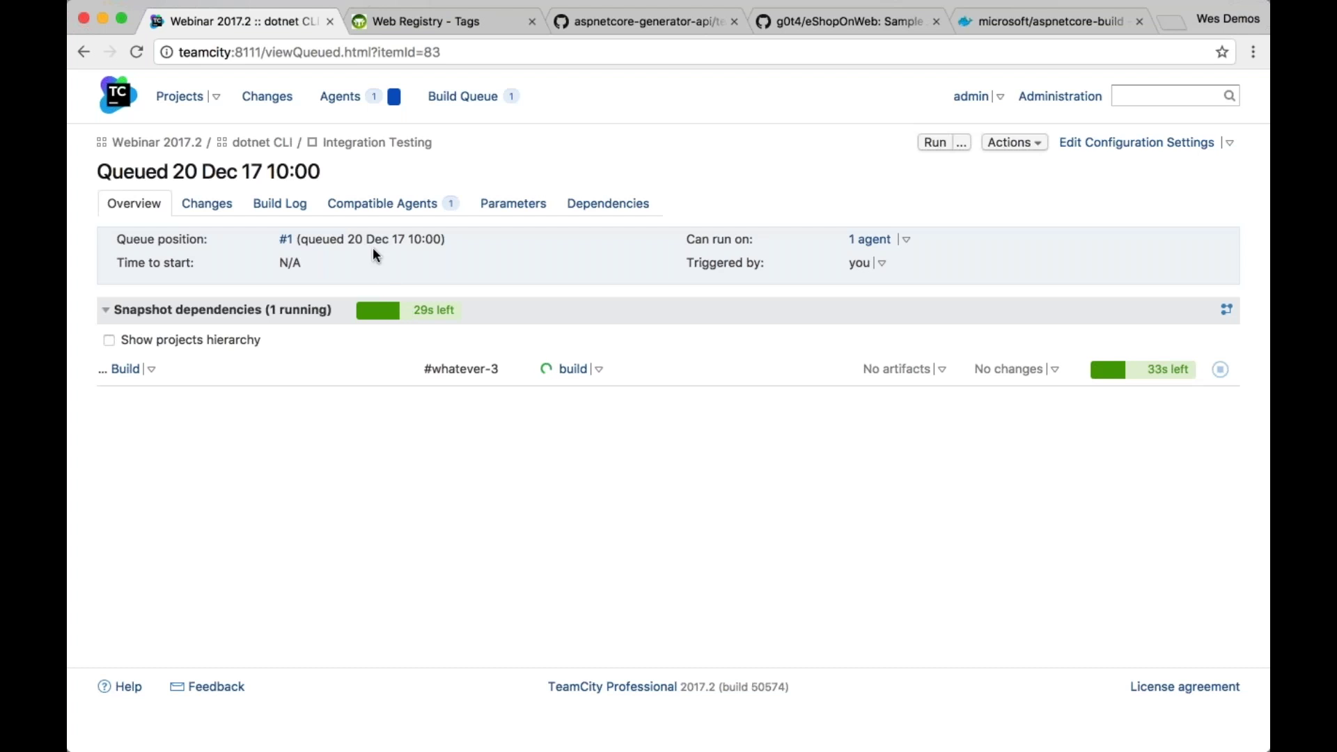
Watch the Integration Testing build chain finish green, then return to the dotnet CLI overview
{"action": "left_click", "coordinate": [425, 144]}
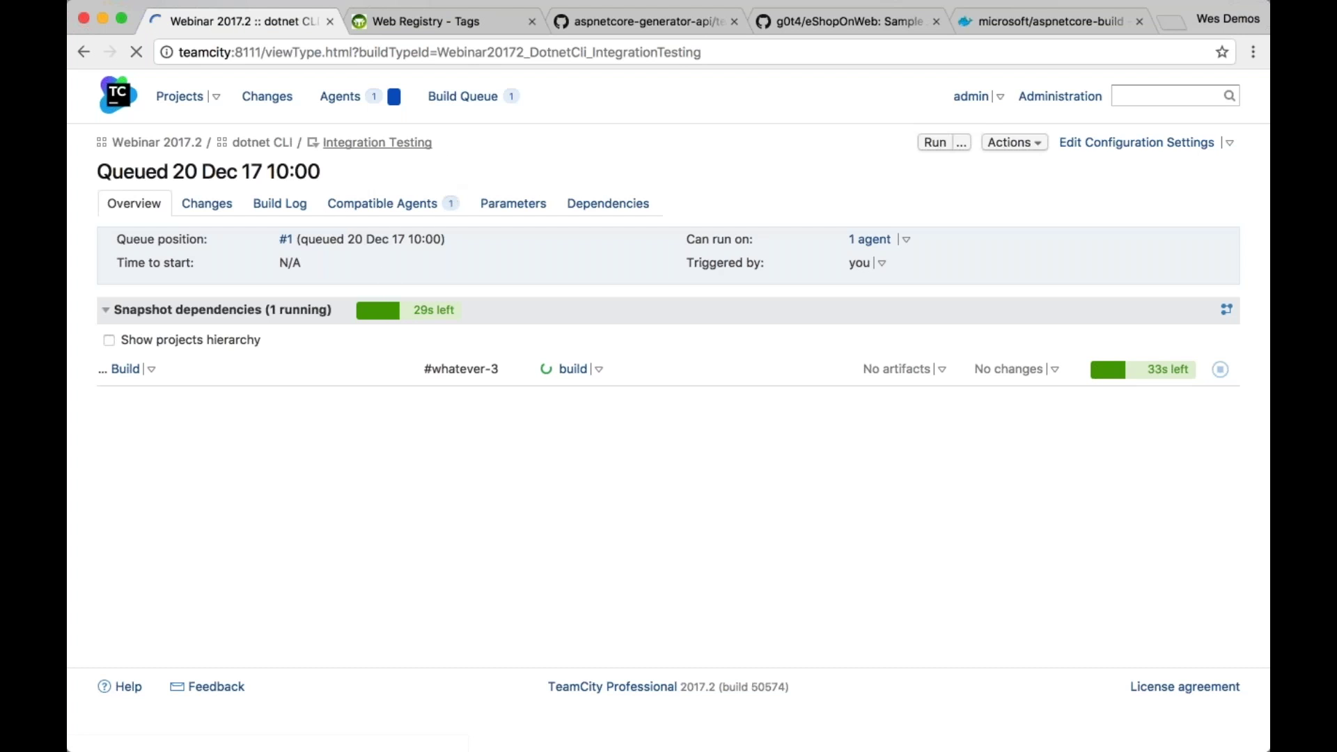
{"action": "left_click", "coordinate": [771, 206]}
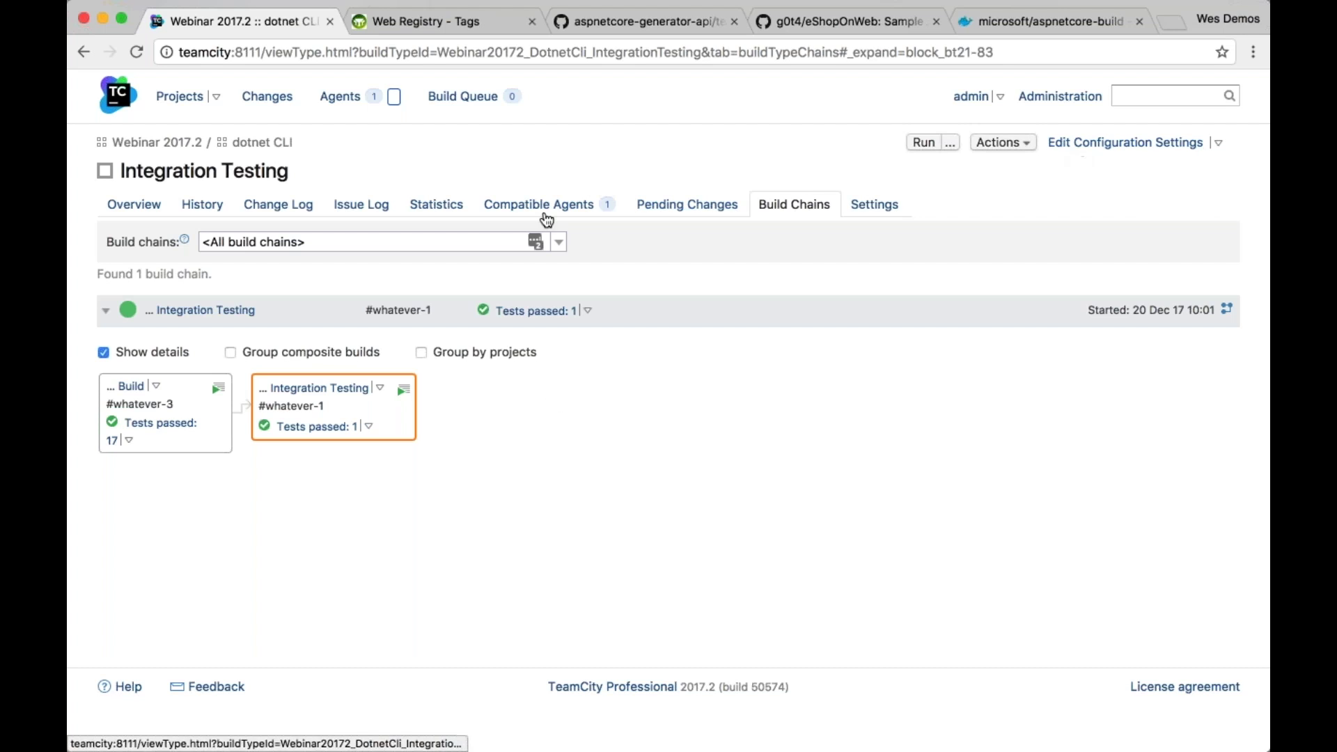
{"action": "left_click", "coordinate": [259, 143]}
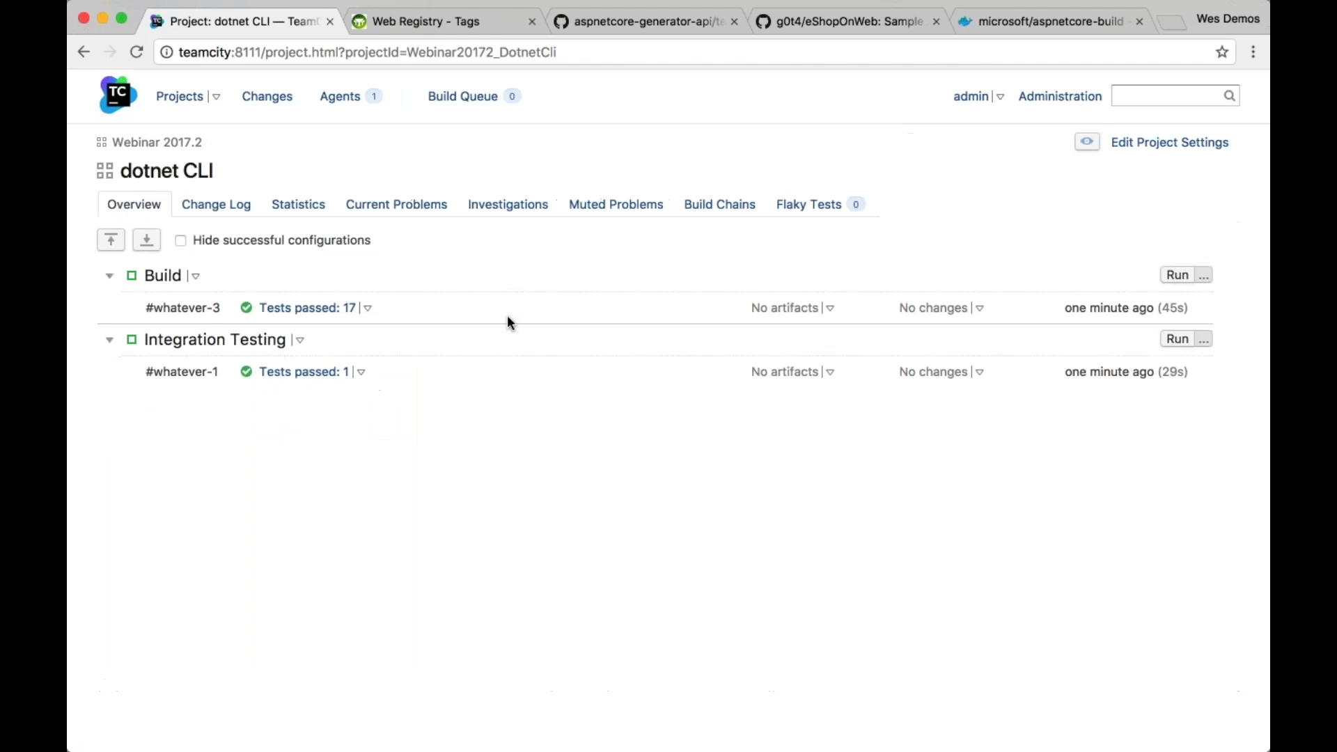
From the dotnet CLI project settings, start creating a composite build configuration
{"action": "left_click", "coordinate": [1135, 143]}
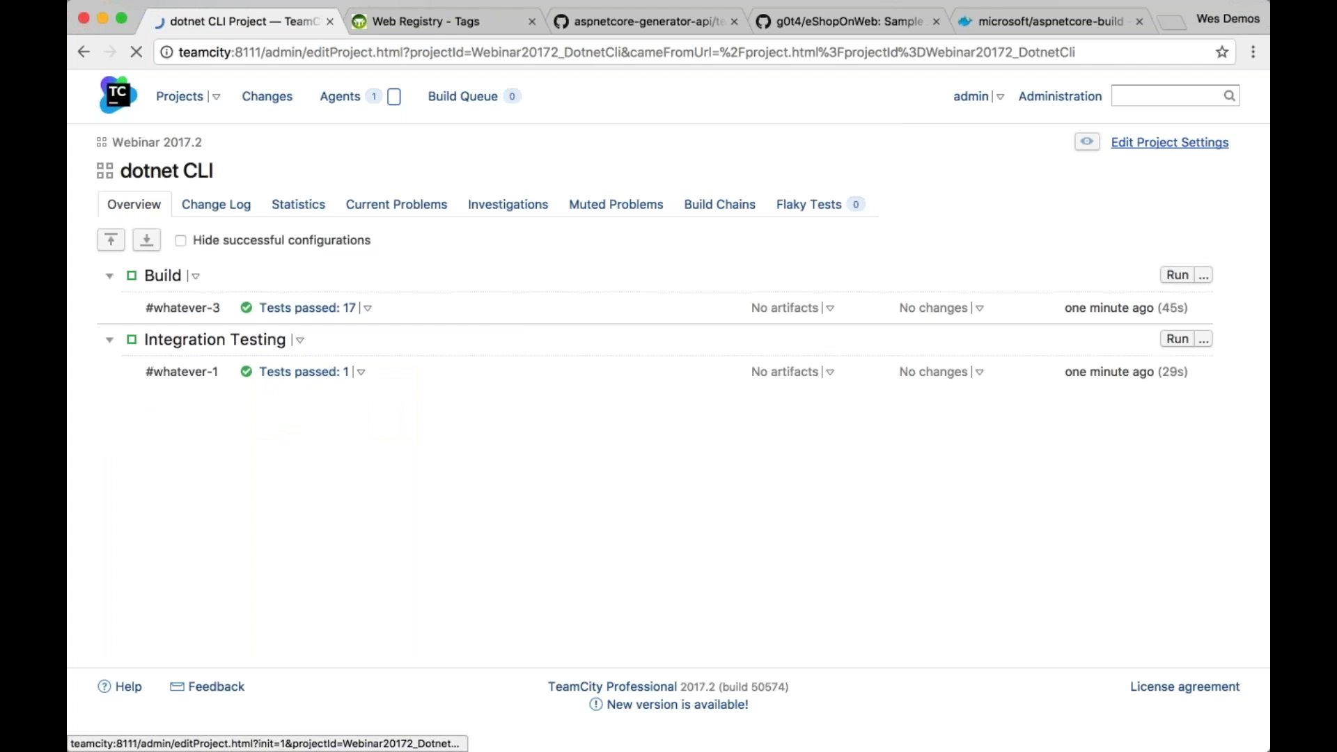
{"action": "scroll", "coordinate": [563, 481], "scroll_direction": "down", "scroll_amount": 2}
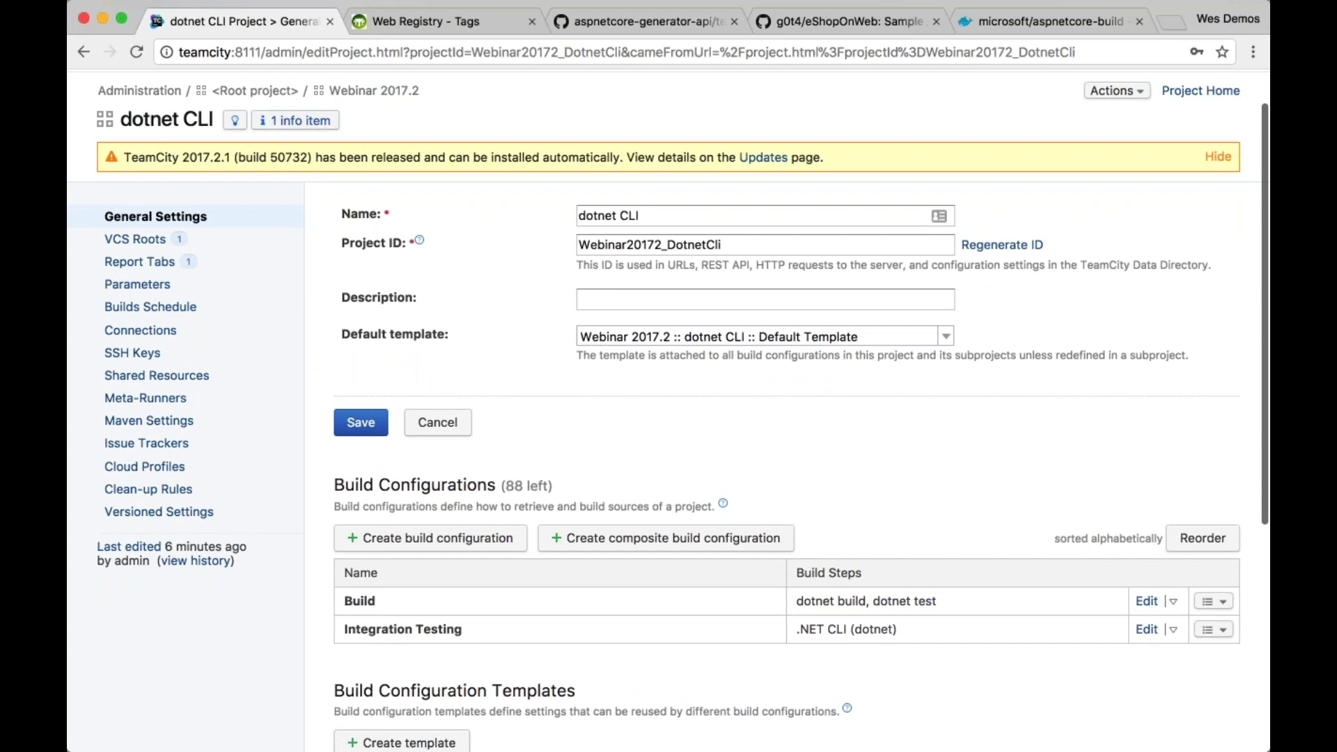
{"action": "scroll", "coordinate": [485, 226], "scroll_direction": "down", "scroll_amount": 10}
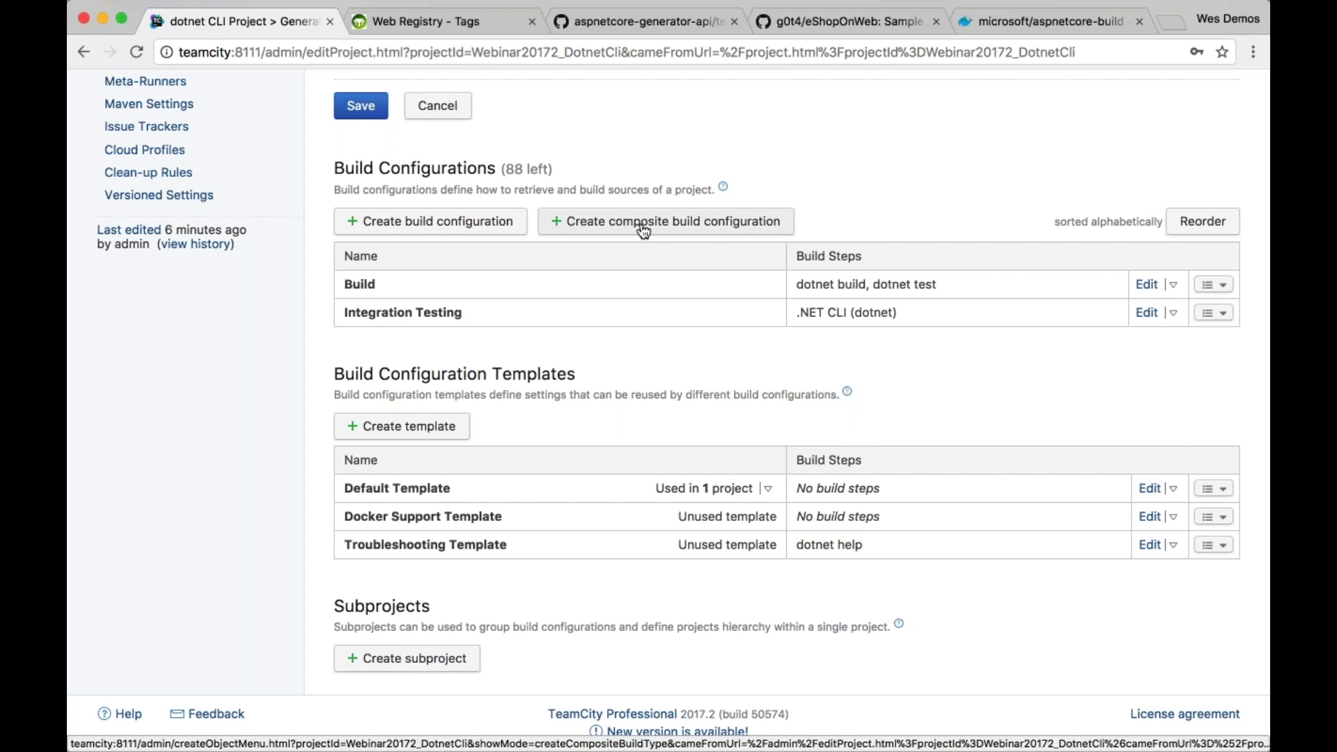
{"action": "scroll", "coordinate": [644, 231], "scroll_direction": "up", "scroll_amount": 1}
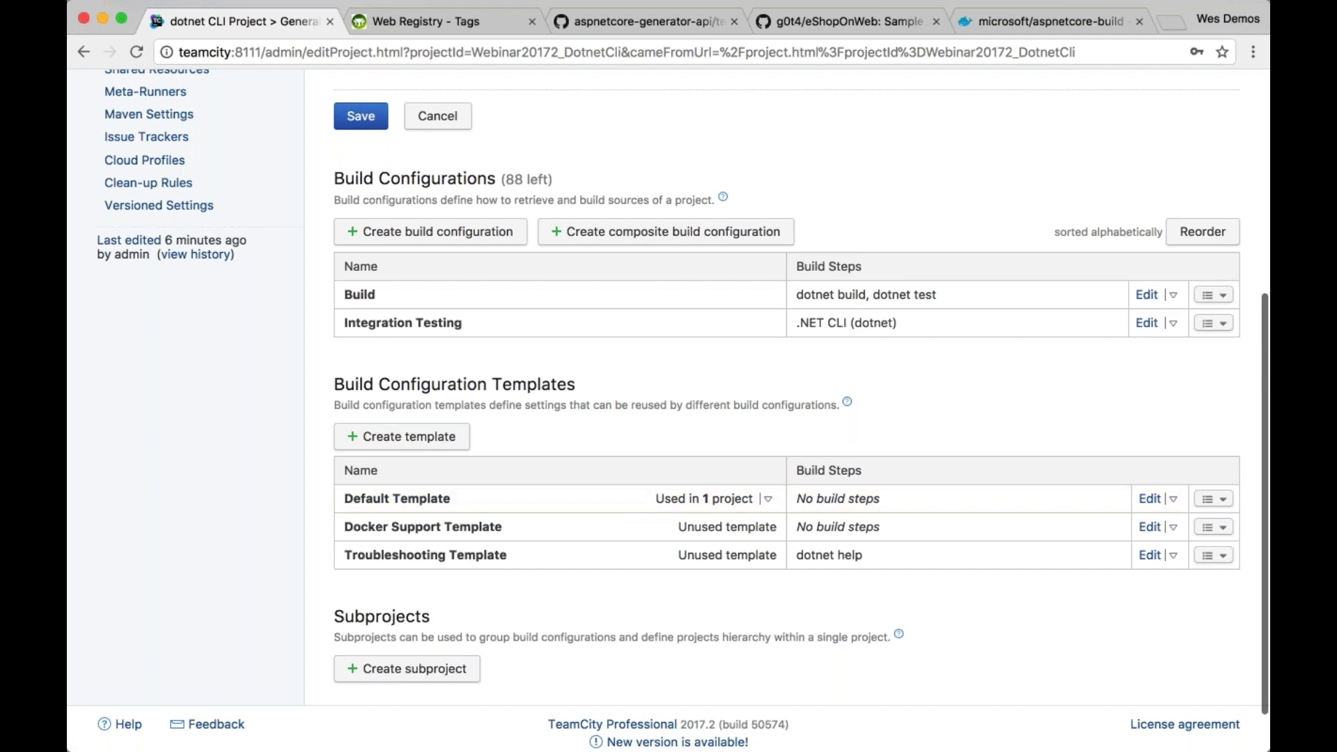
{"action": "left_click", "coordinate": [673, 231]}
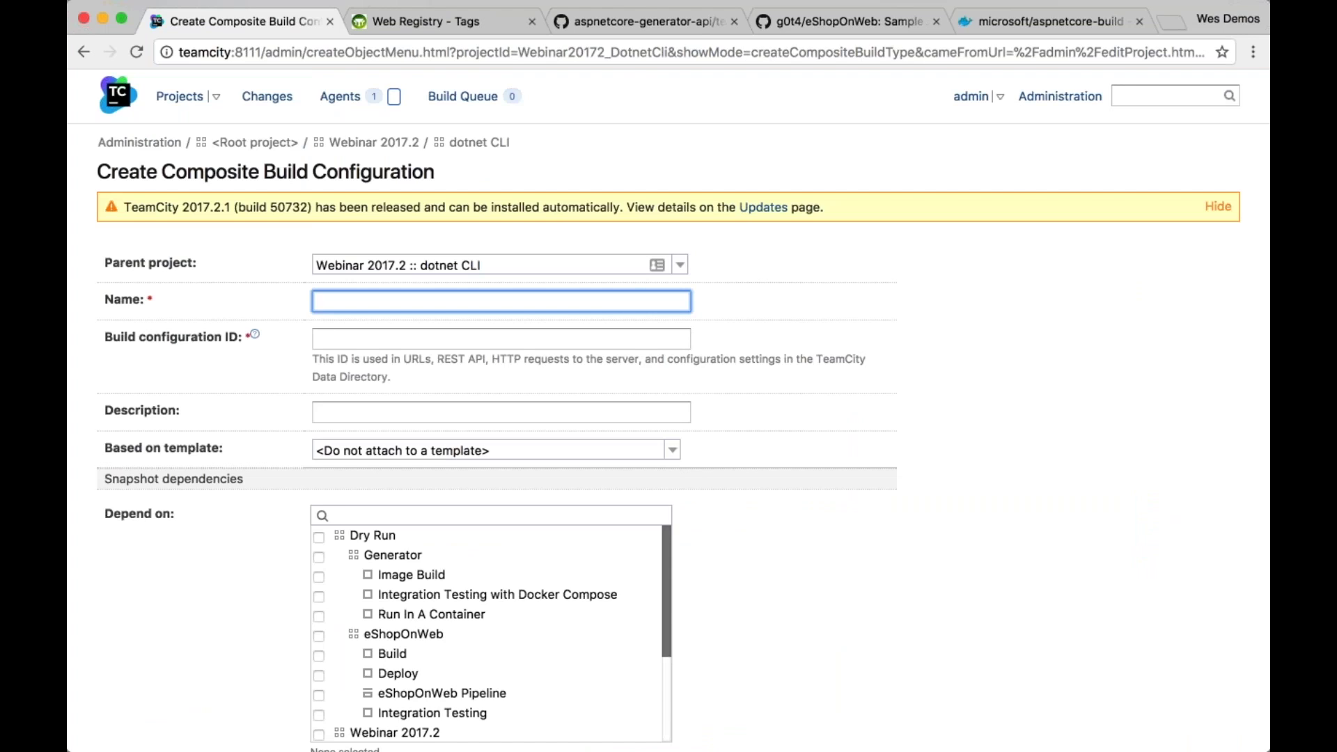
Create composite 'eShopOnWeb Pipeline Overview' depending on dotnet CLI Build and Integration Testing
{"action": "type", "text": "p"}
{"action": "key", "text": "BackSpace"}
{"action": "type", "text": "eShopOnW"}
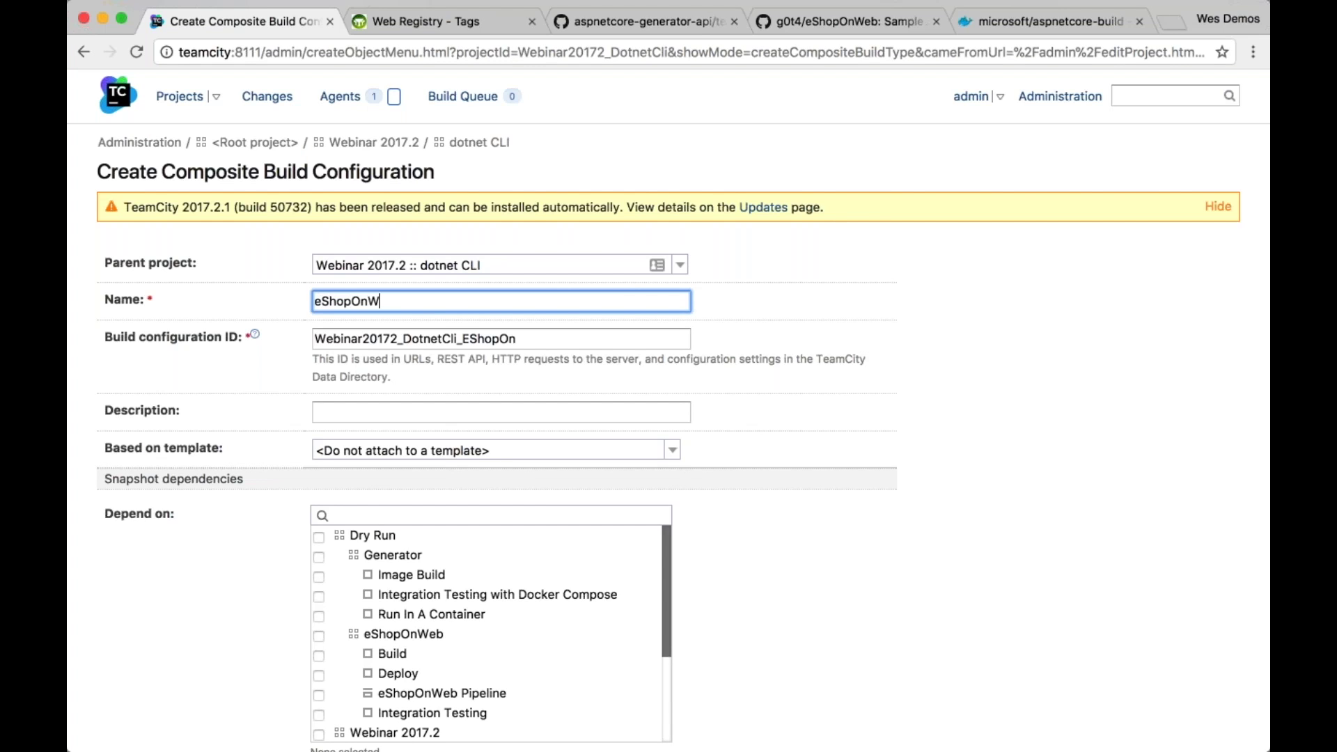
{"action": "type", "text": "eb Pipeline Overview"}
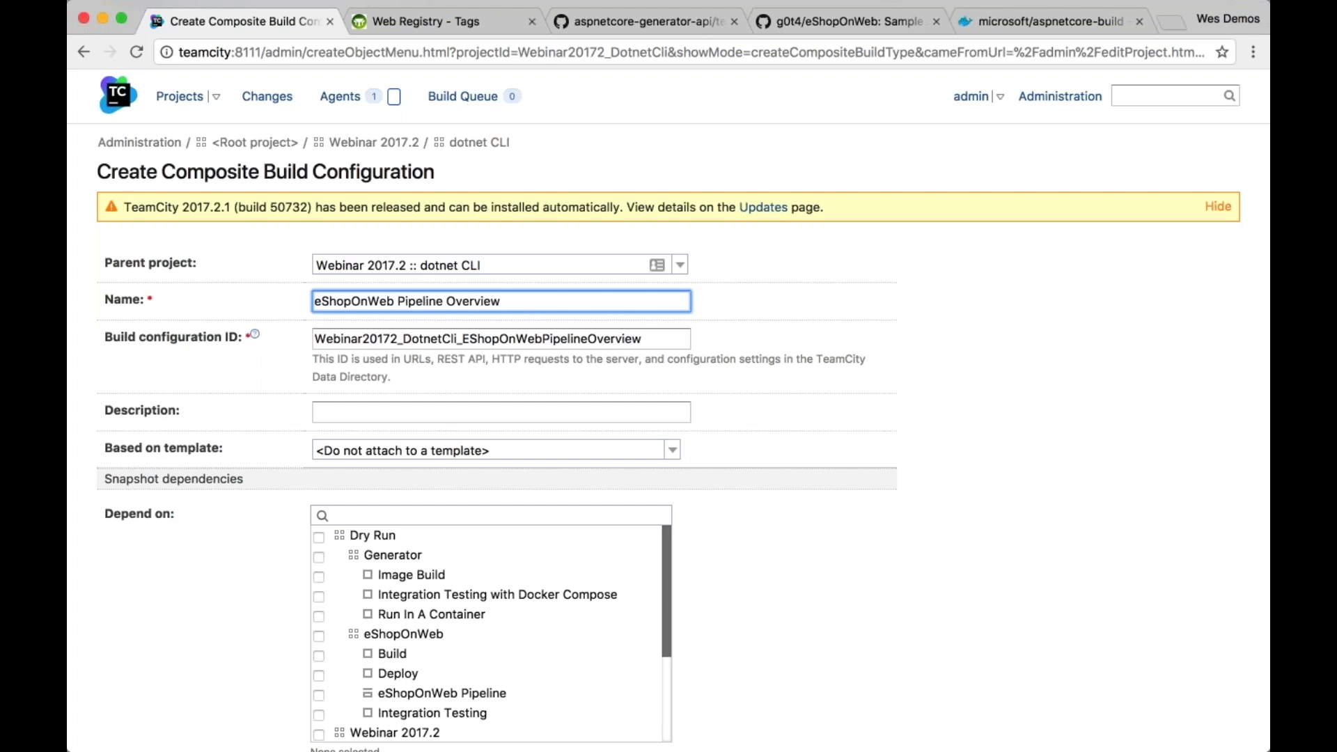
{"action": "left_click", "coordinate": [786, 309]}
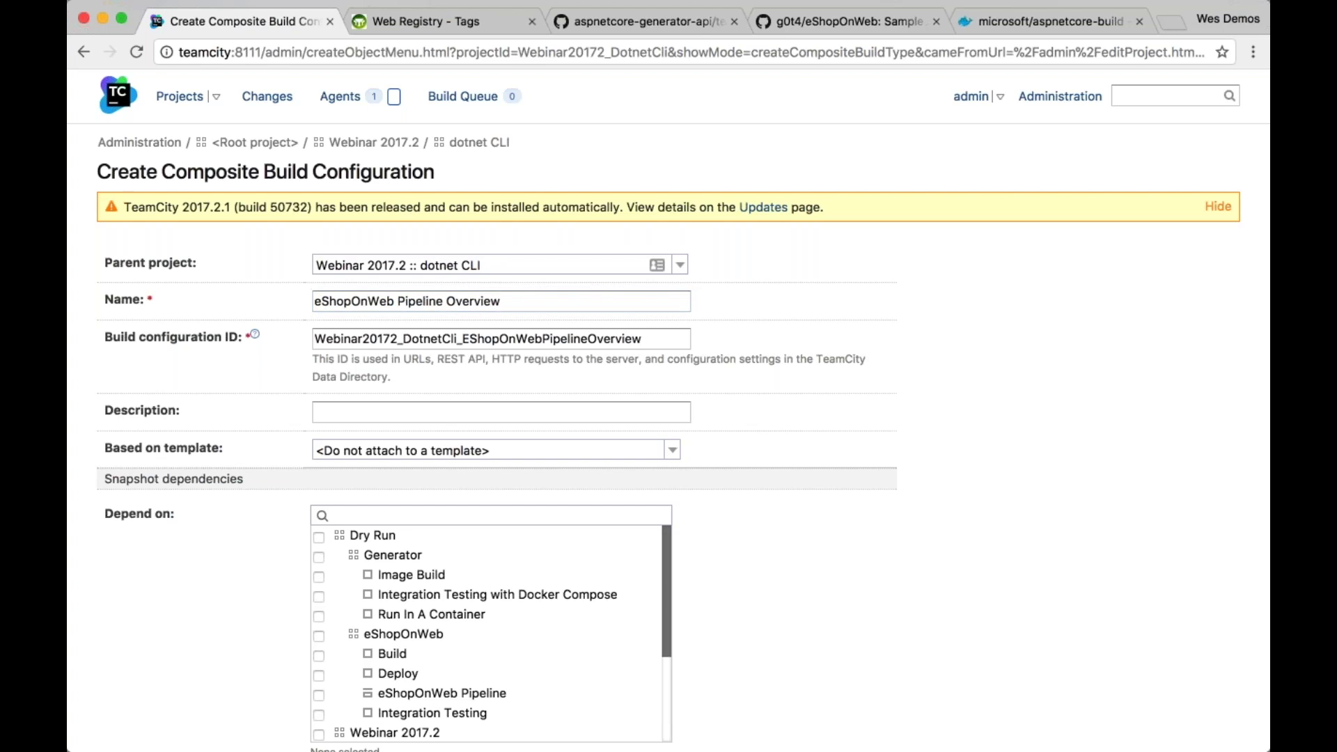
{"action": "triple_click", "coordinate": [473, 302]}
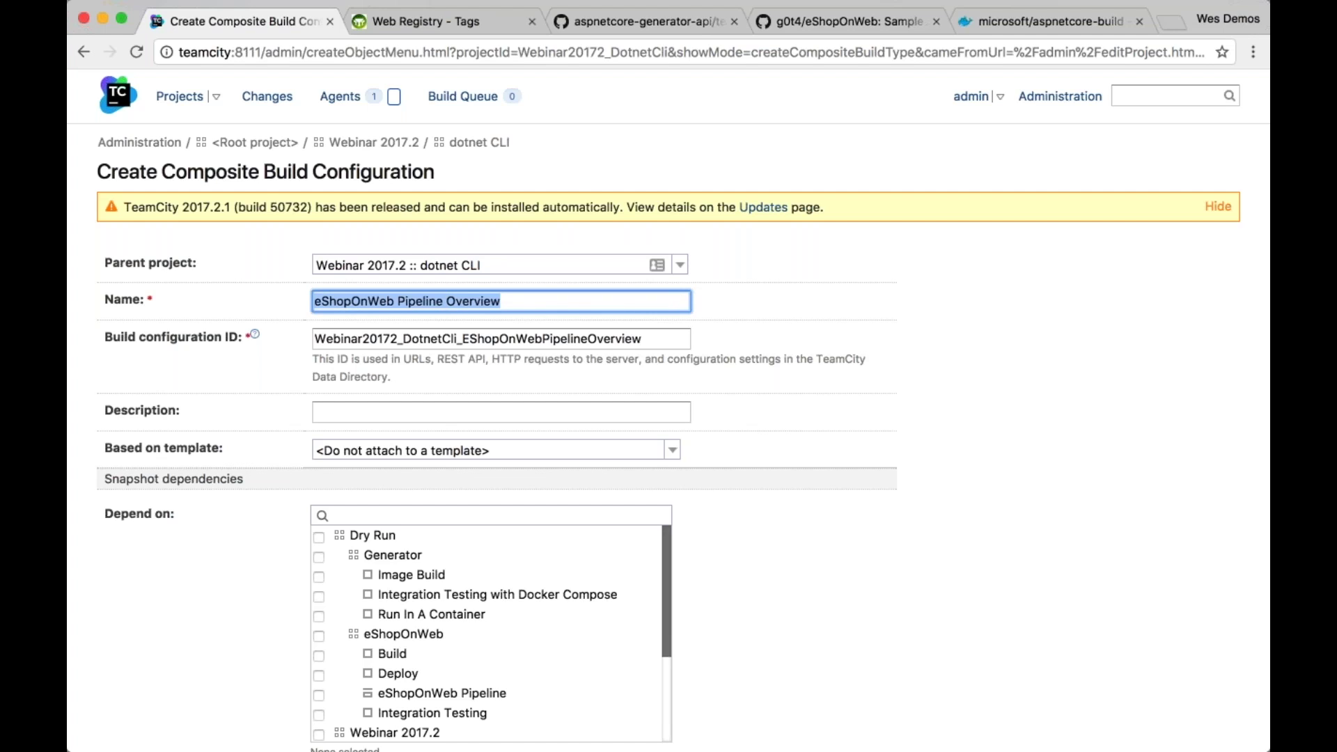
{"action": "left_click", "coordinate": [685, 312]}
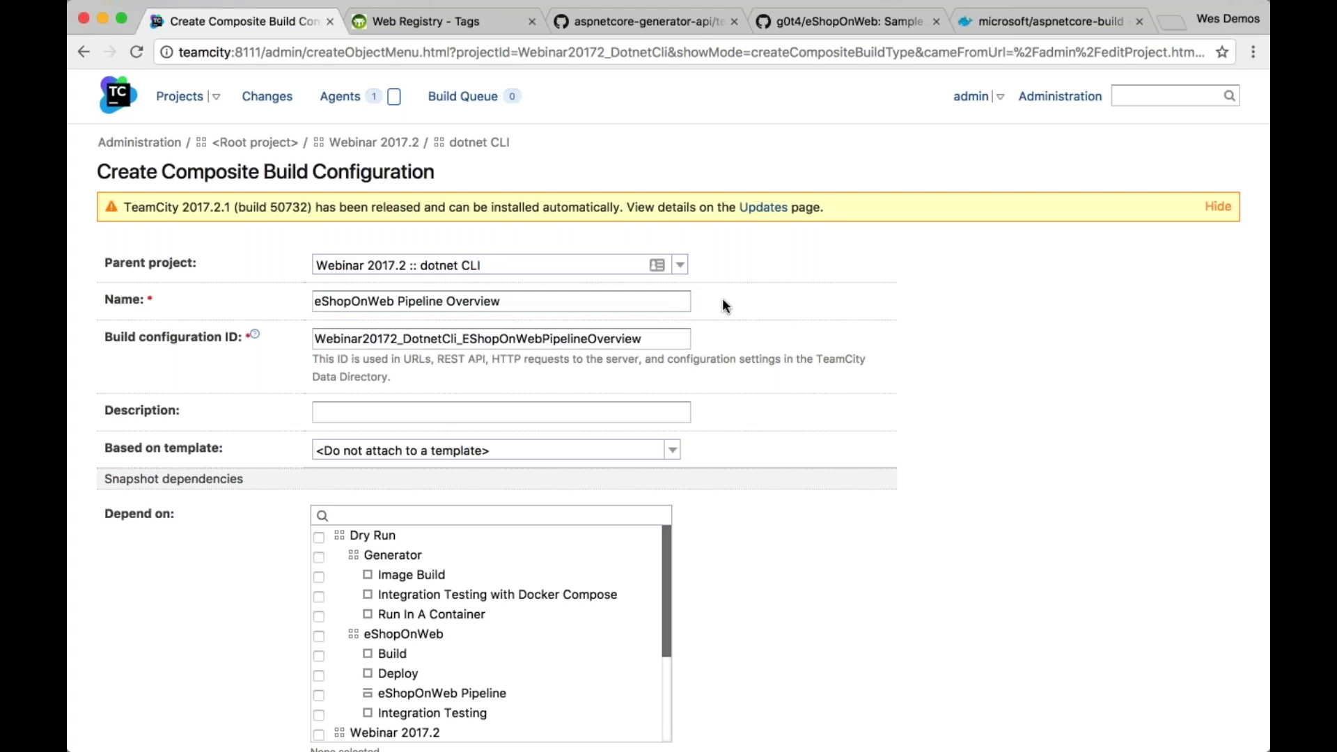
{"action": "scroll", "coordinate": [722, 299], "scroll_direction": "down", "scroll_amount": 5}
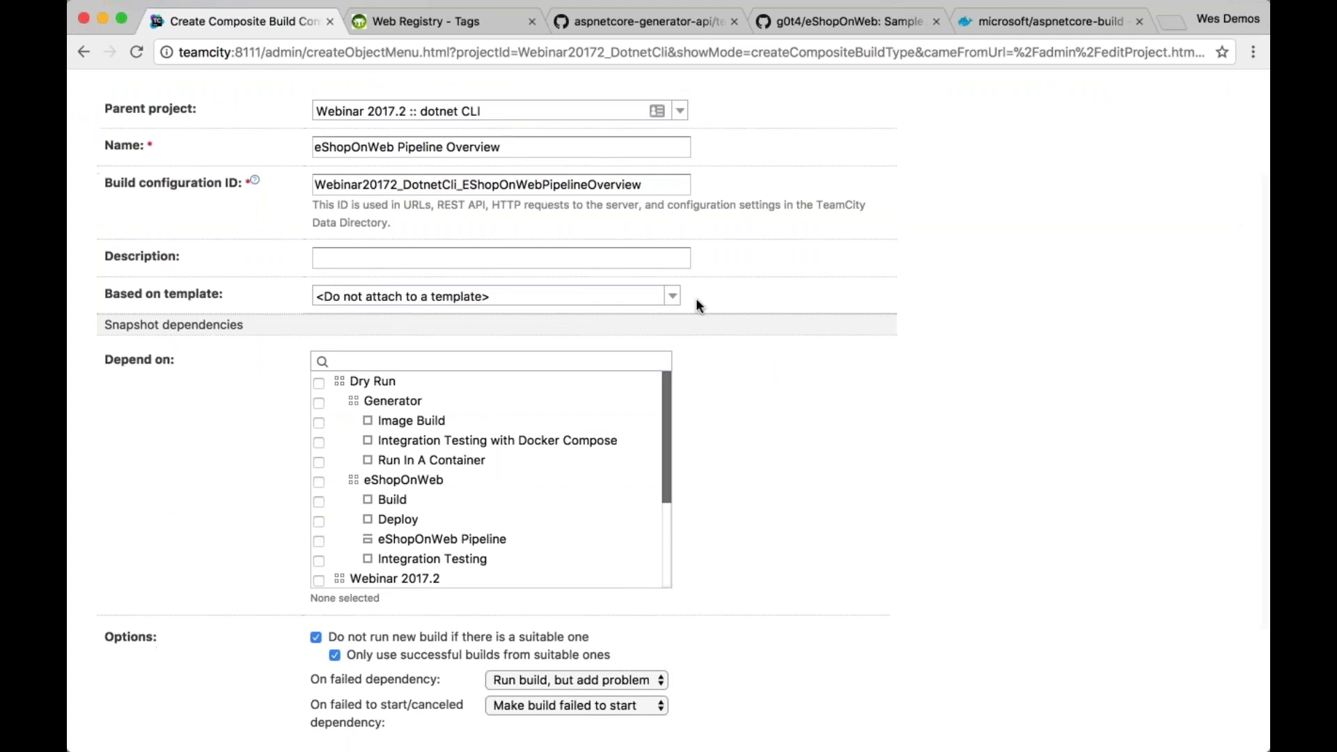
{"action": "scroll", "coordinate": [696, 298], "scroll_direction": "down", "scroll_amount": 3}
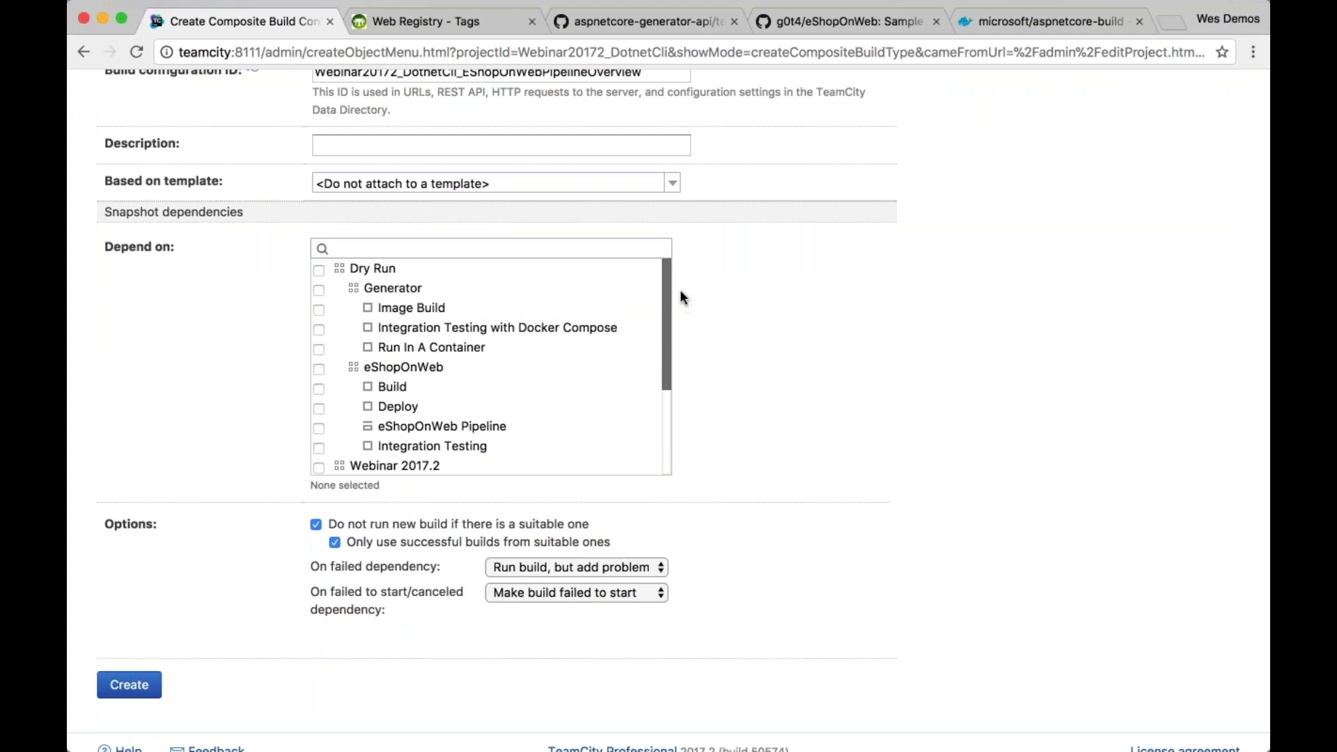
{"action": "left_click_drag", "start_coordinate": [666, 287], "coordinate": [666, 416]}
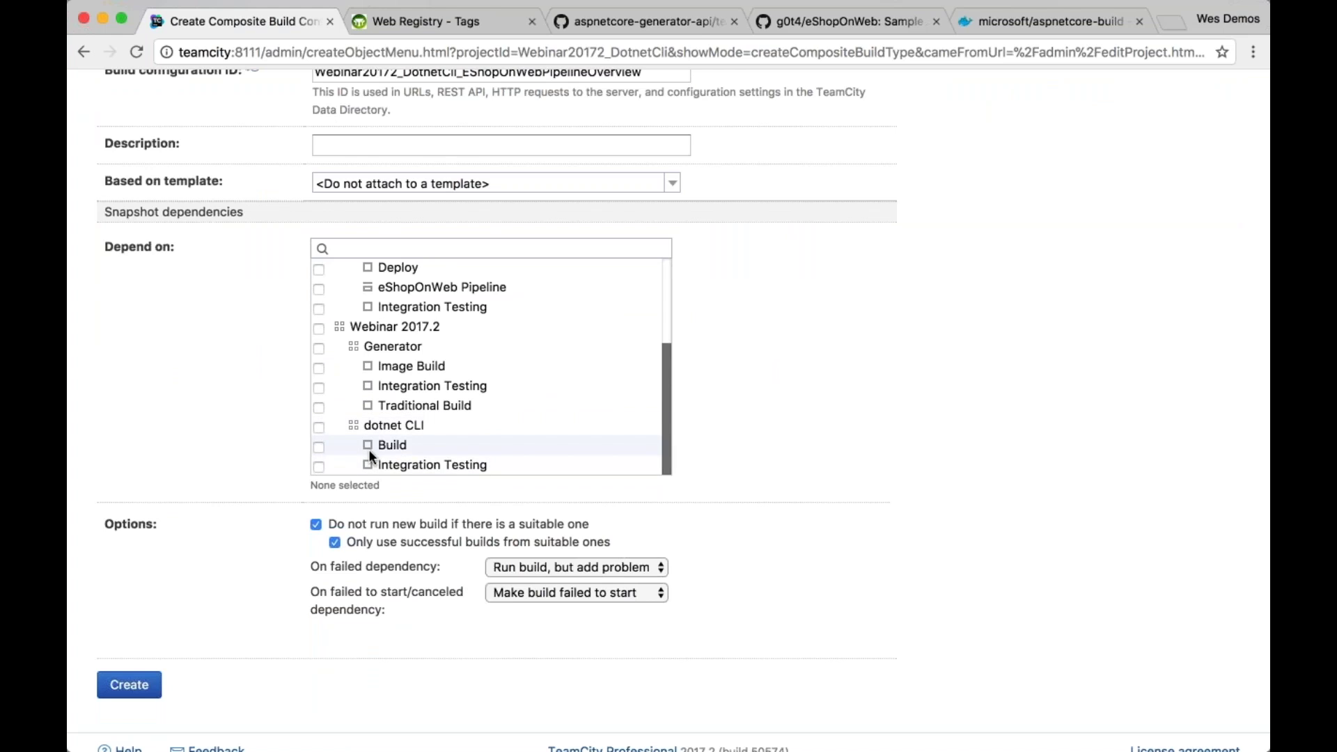
{"action": "left_click", "coordinate": [317, 425]}
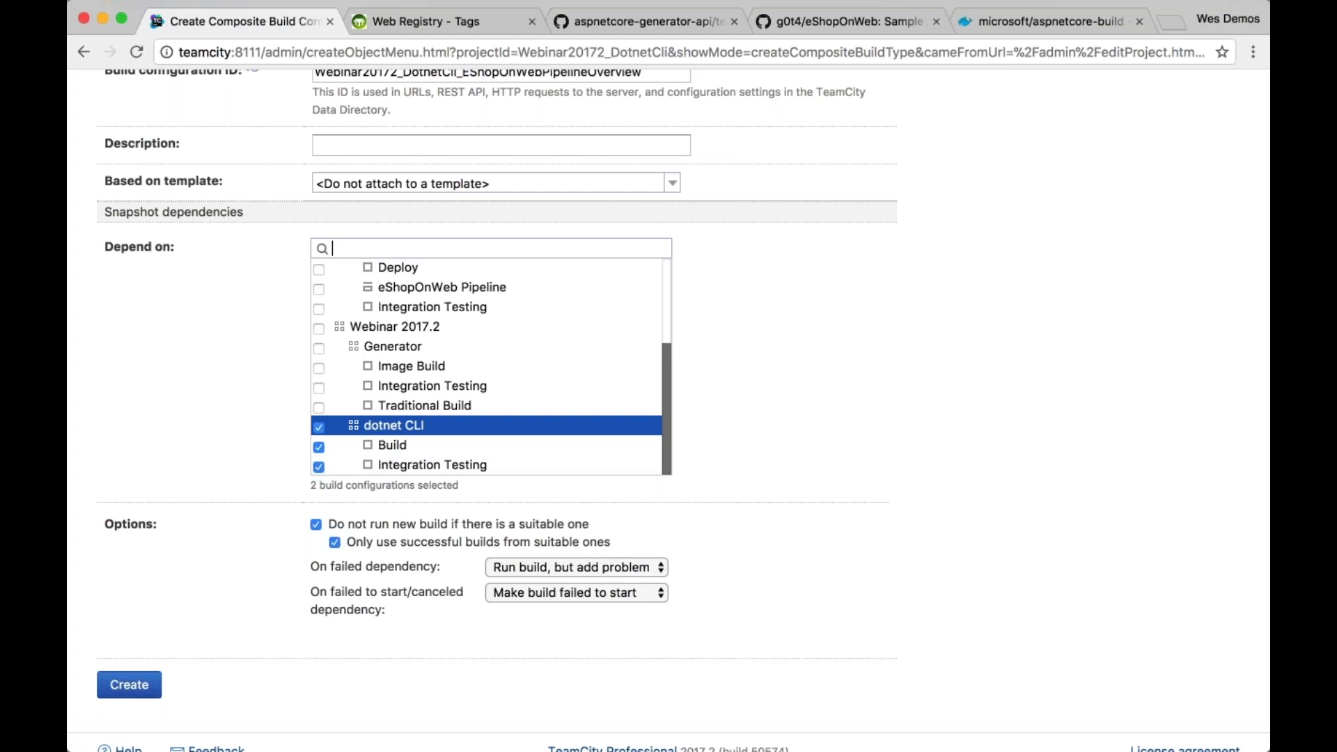
{"action": "left_click", "coordinate": [154, 688]}
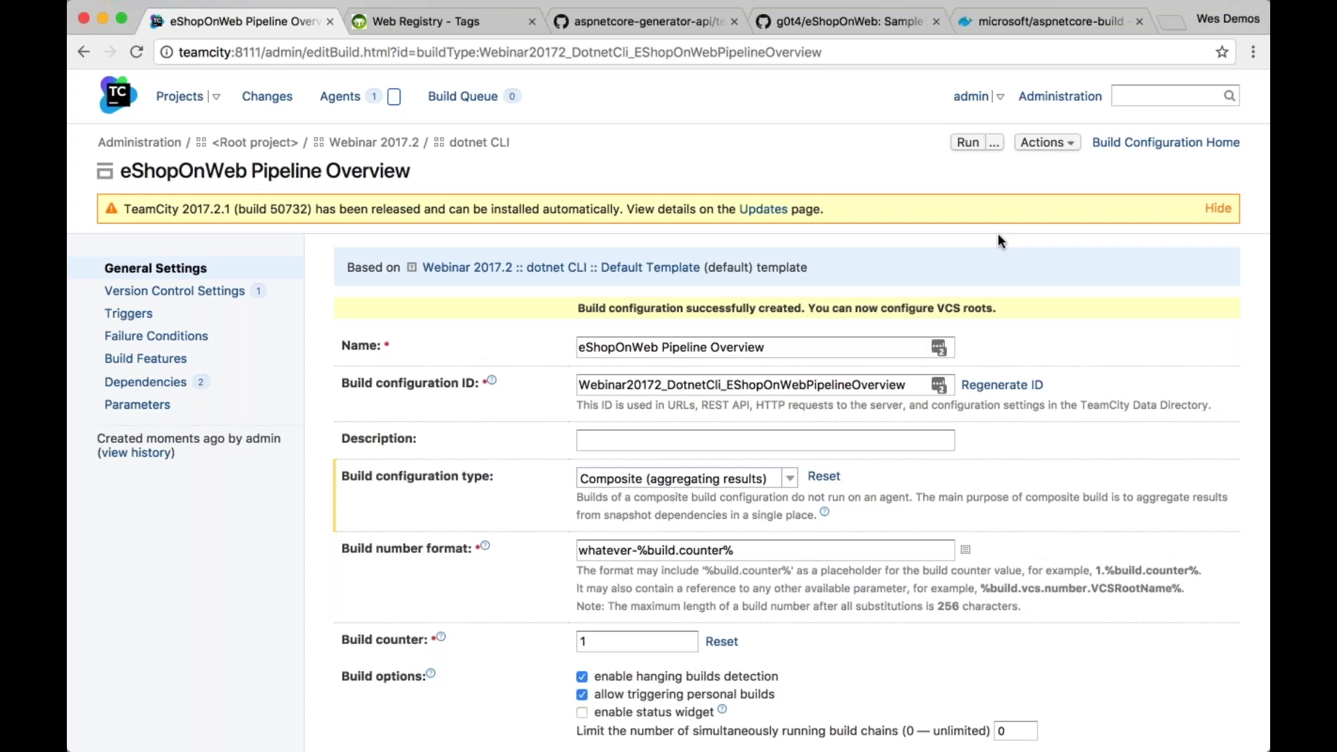
Keep the type as Composite and view the new configuration's home page and build chains
{"action": "left_click", "coordinate": [792, 478]}
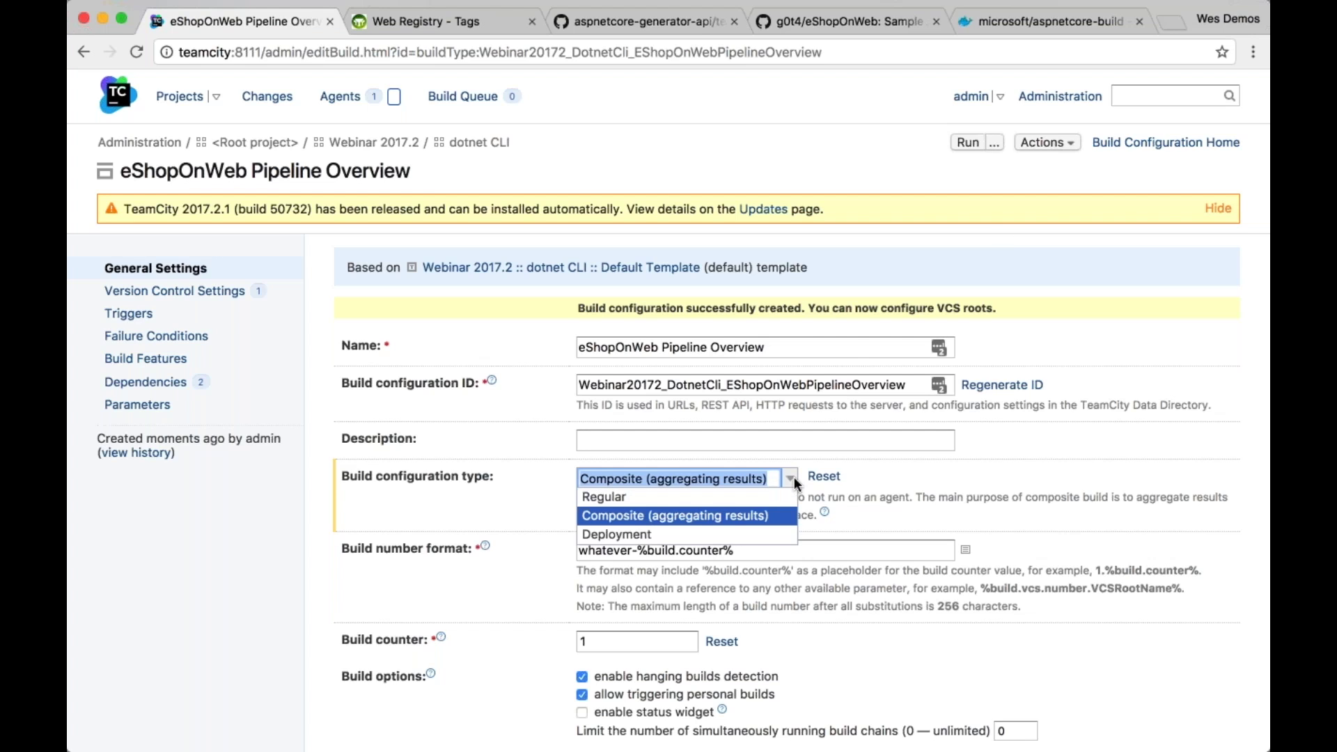
{"action": "left_click", "coordinate": [780, 517]}
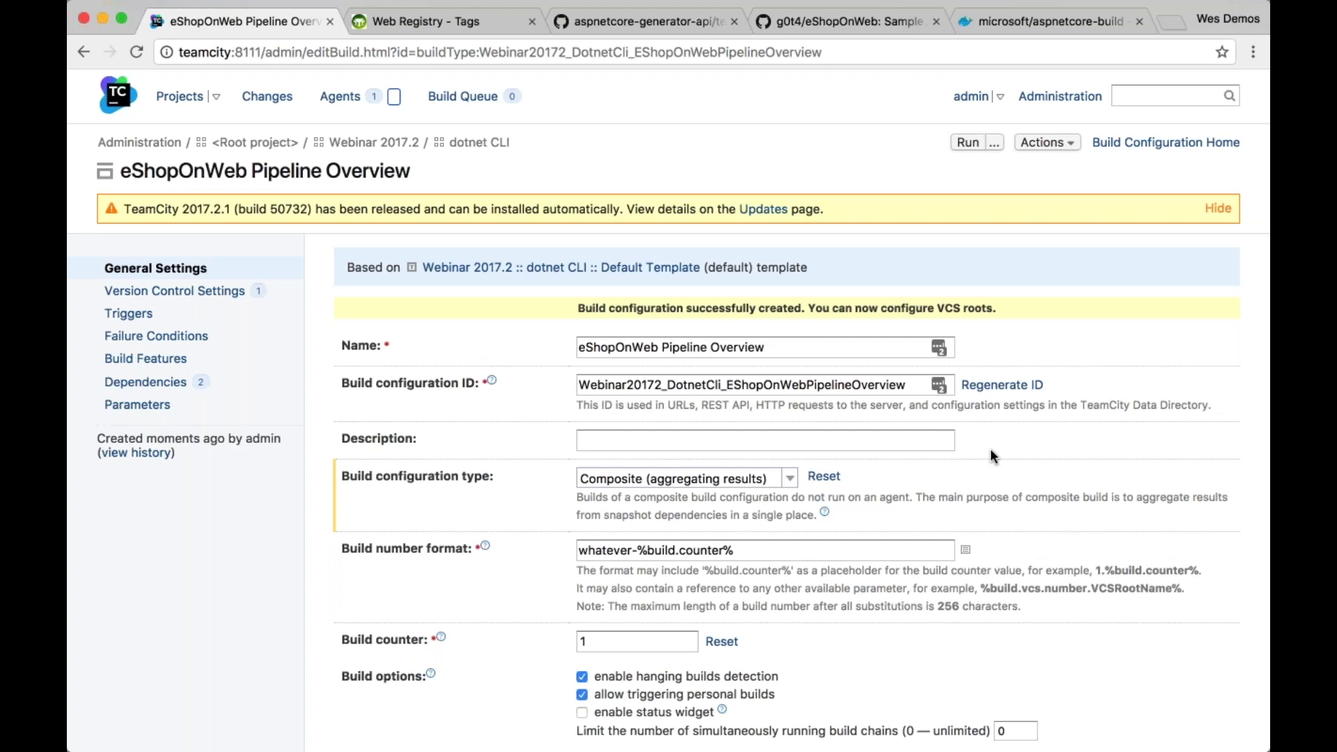
{"action": "left_click", "coordinate": [1166, 143]}
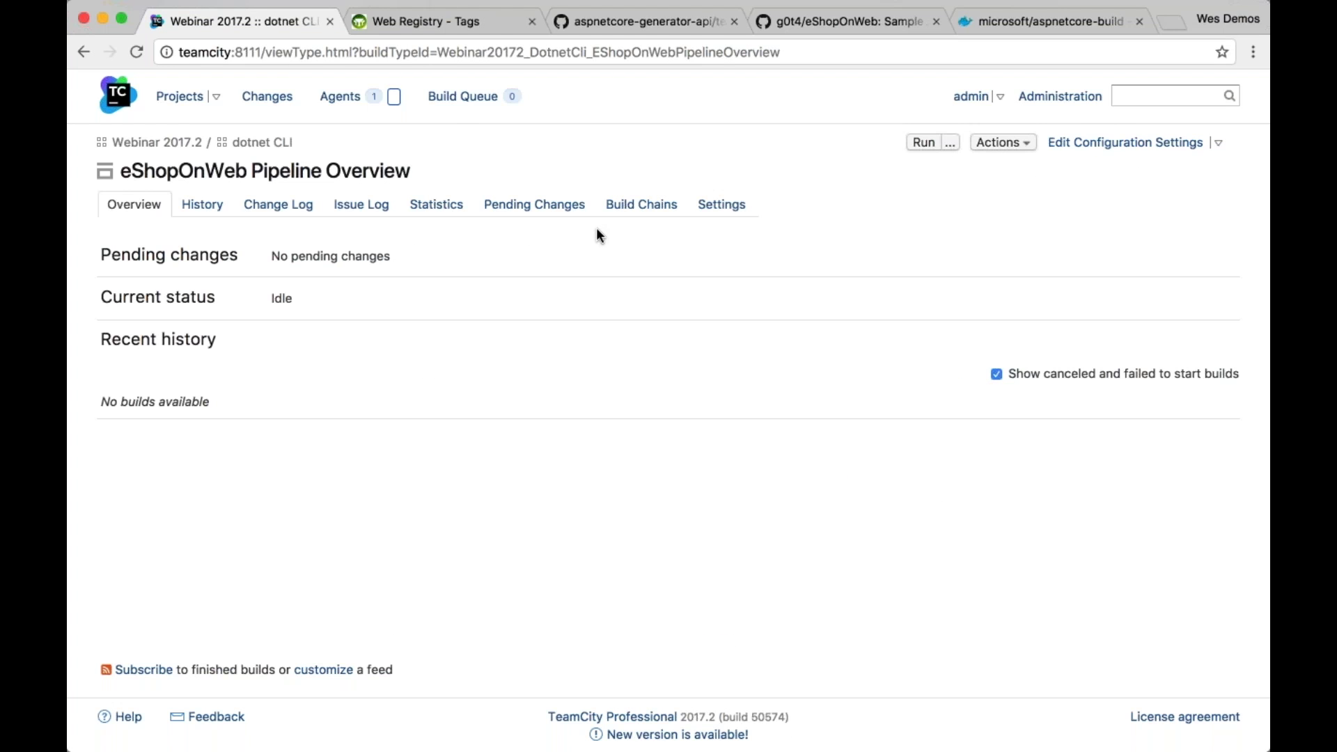
{"action": "left_click", "coordinate": [641, 204]}
Run the eShopOnWeb Pipeline Overview chain and open the running #whatever-2 build
{"action": "left_click", "coordinate": [110, 204]}
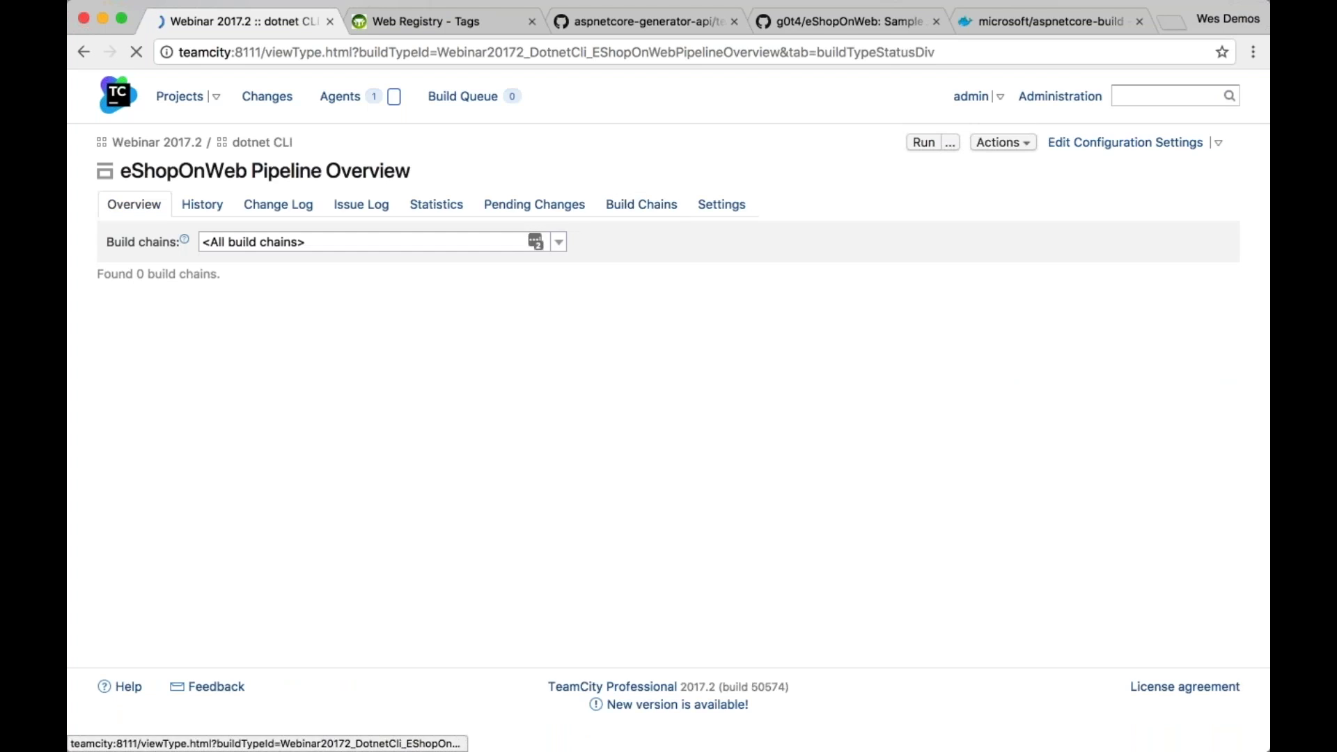
{"action": "left_click", "coordinate": [925, 144]}
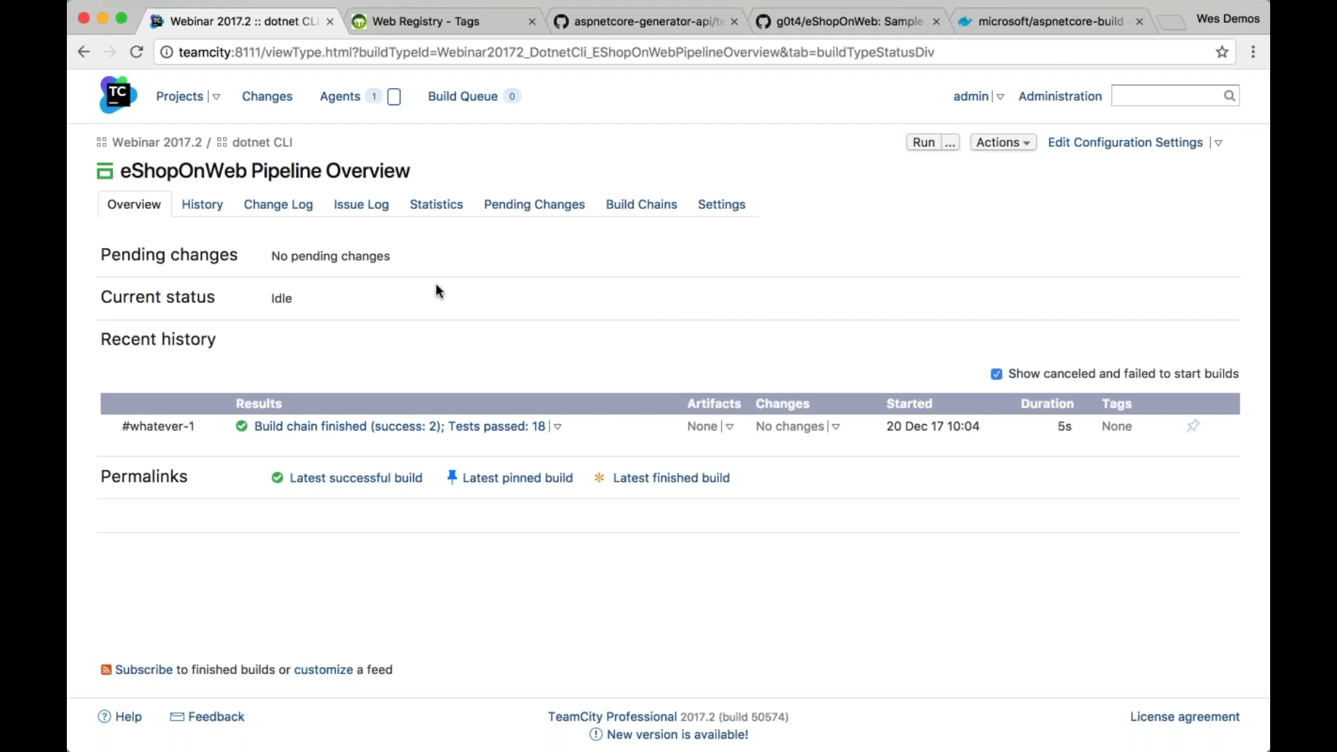
{"action": "left_click", "coordinate": [926, 142]}
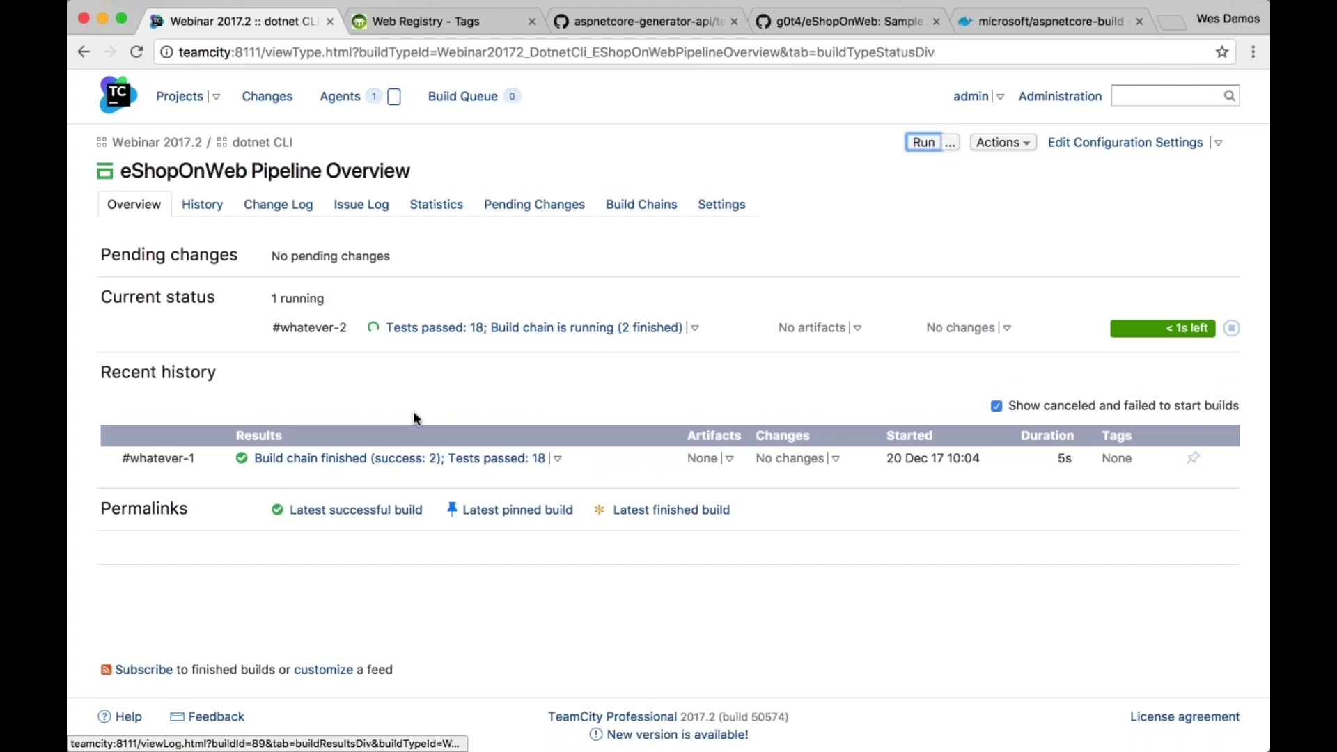
{"action": "left_click", "coordinate": [553, 329]}
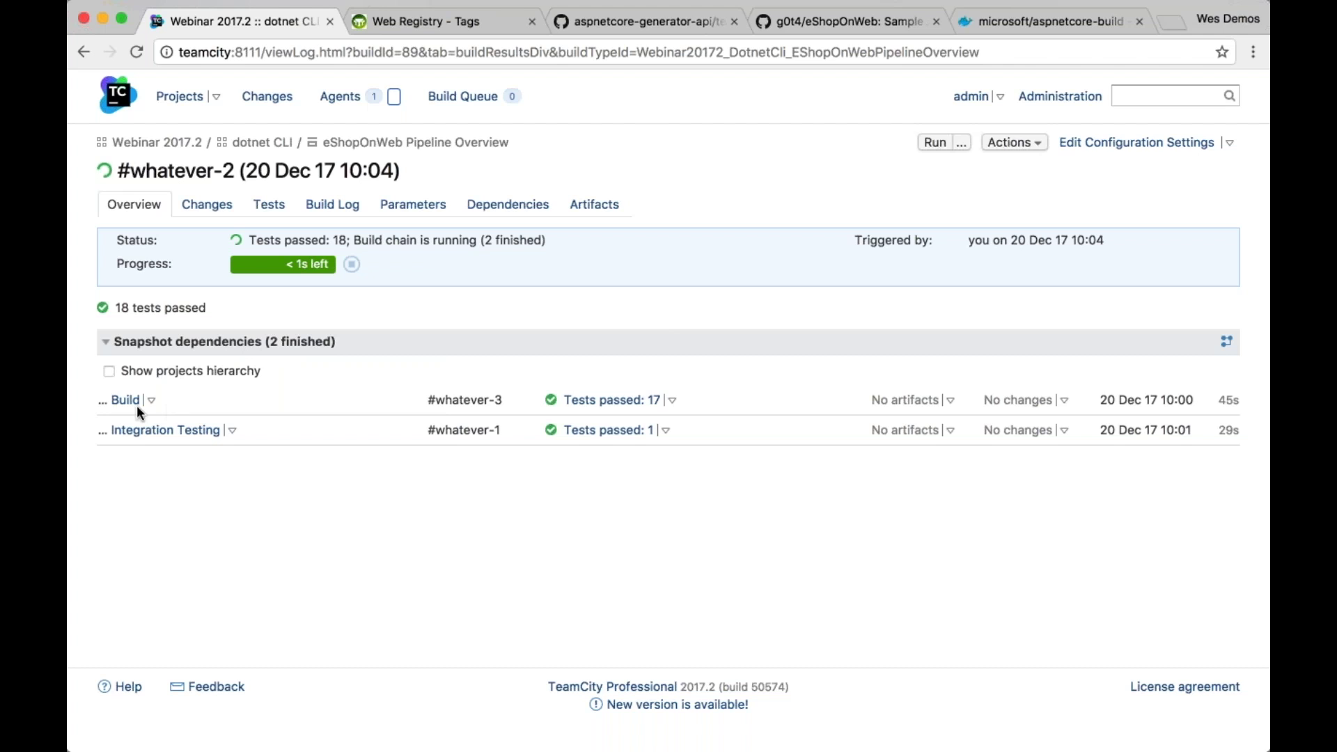
Confirm #whatever-2 shows 18 passed tests, then return to the dotnet CLI project
{"action": "left_click", "coordinate": [165, 429]}
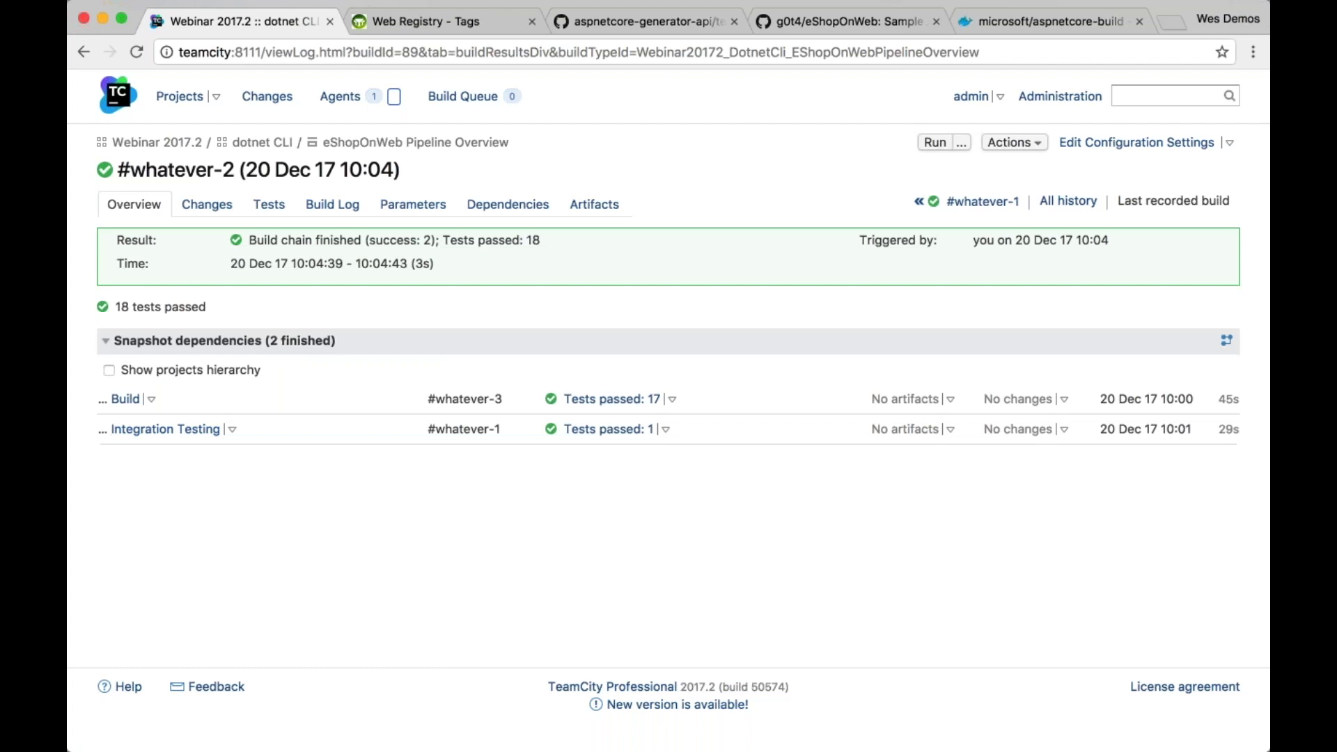
{"action": "left_click", "coordinate": [282, 208]}
{"action": "triple_click", "coordinate": [203, 249]}
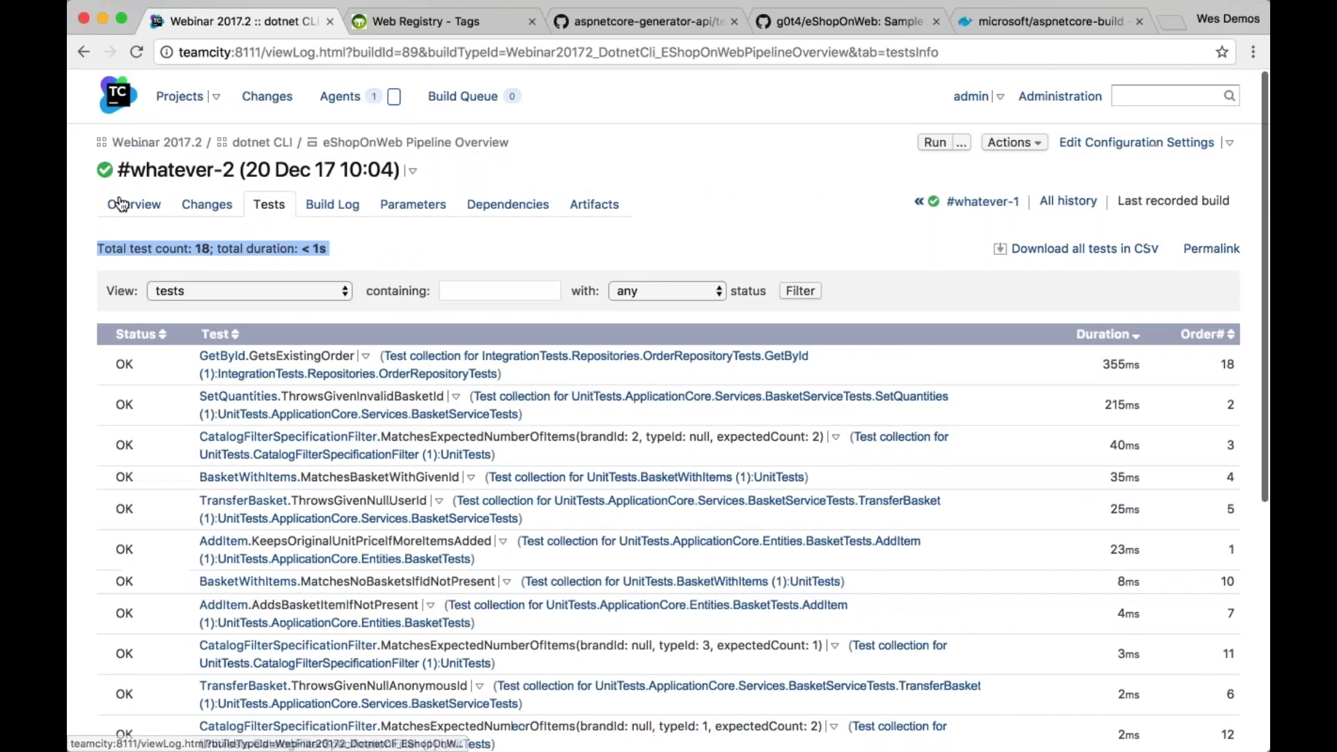
{"action": "left_click", "coordinate": [120, 204]}
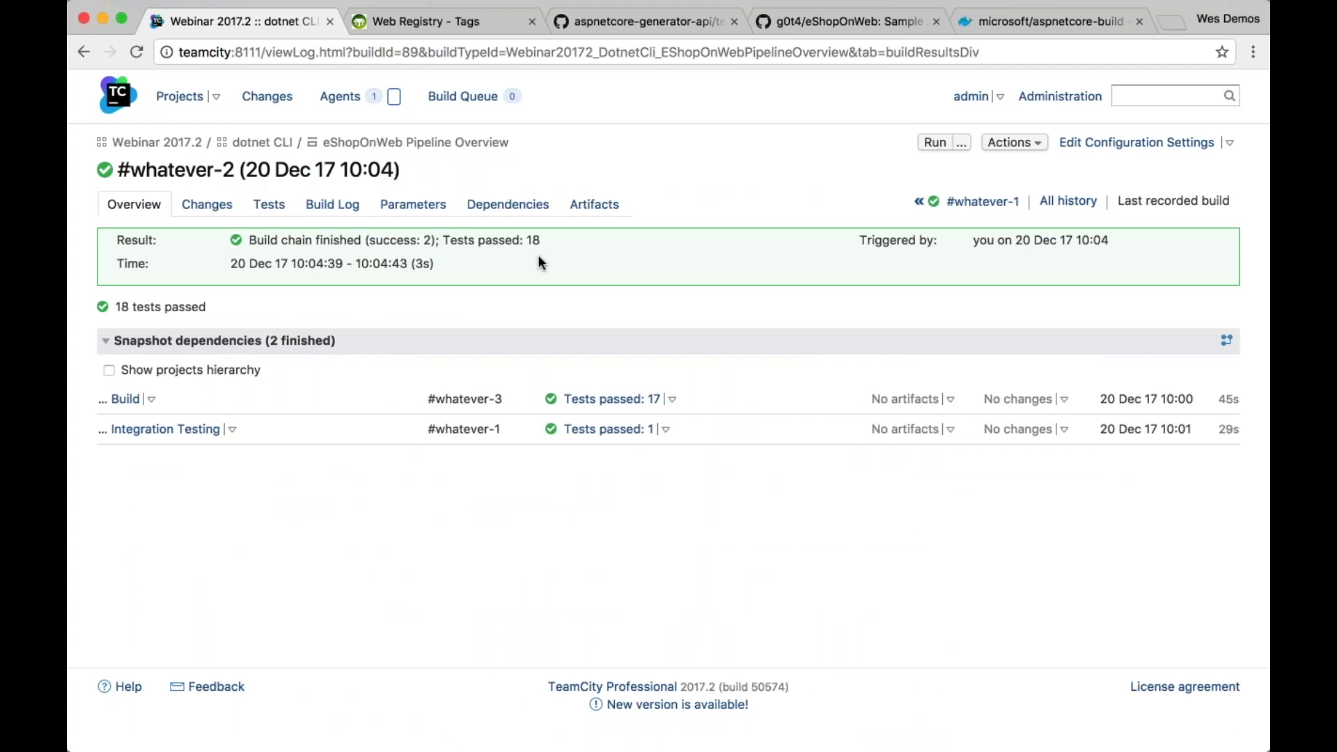
{"action": "left_click", "coordinate": [264, 142]}
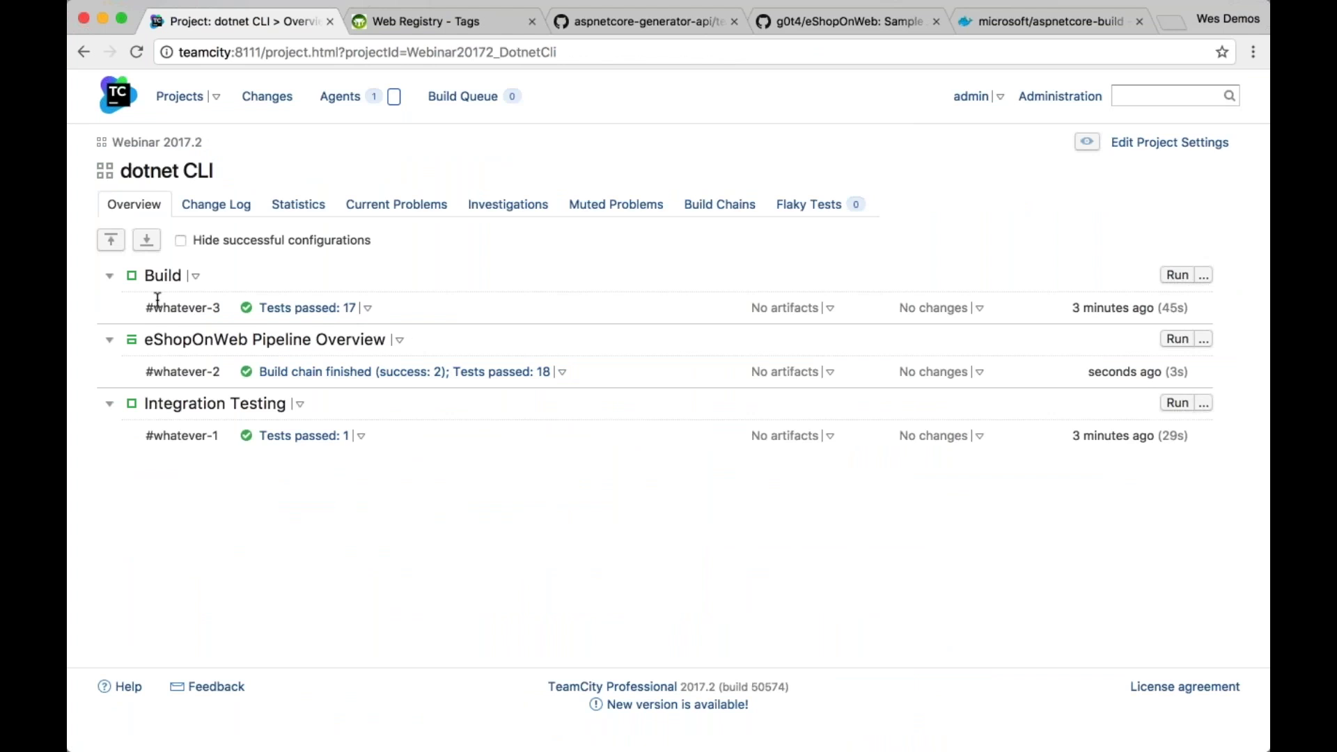
Collapse and hide Build and Integration Testing on Projects, then view the pipeline's Build Chains
{"action": "left_click", "coordinate": [109, 276]}
{"action": "left_click", "coordinate": [109, 372]}
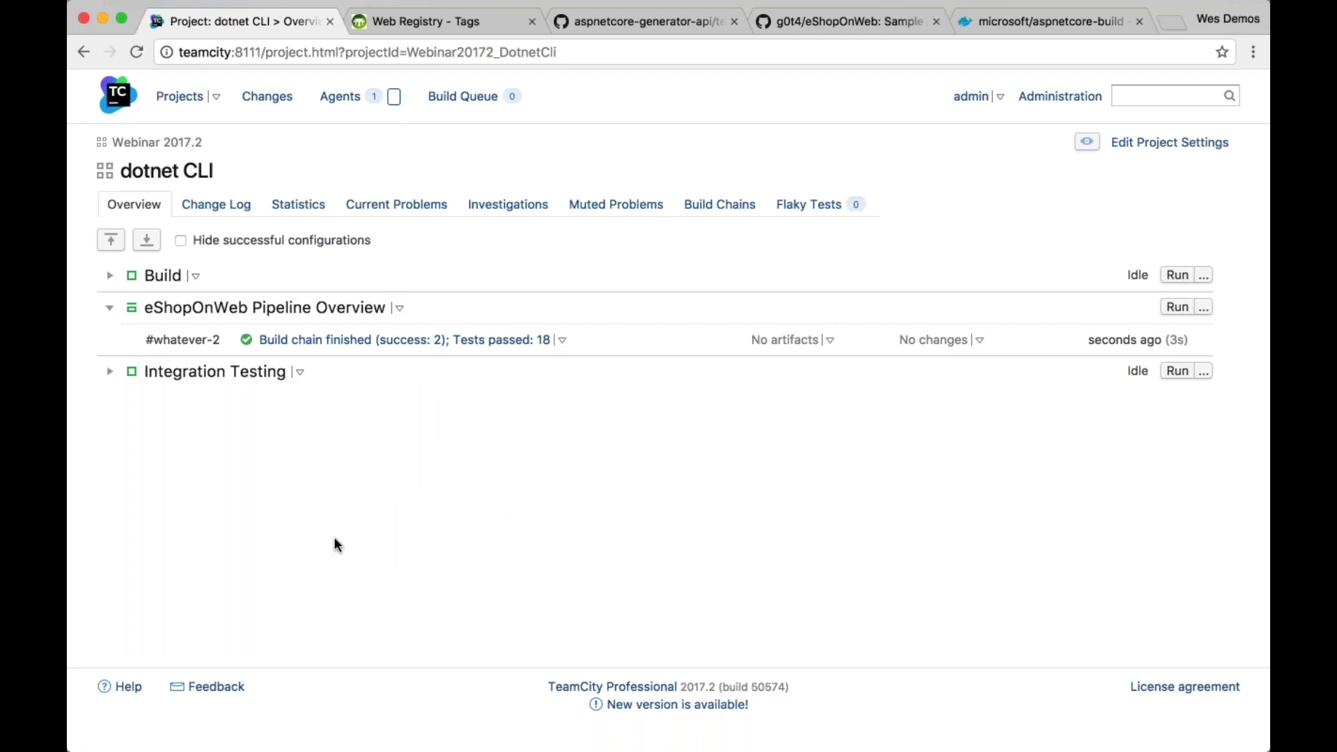
{"action": "left_click", "coordinate": [179, 96]}
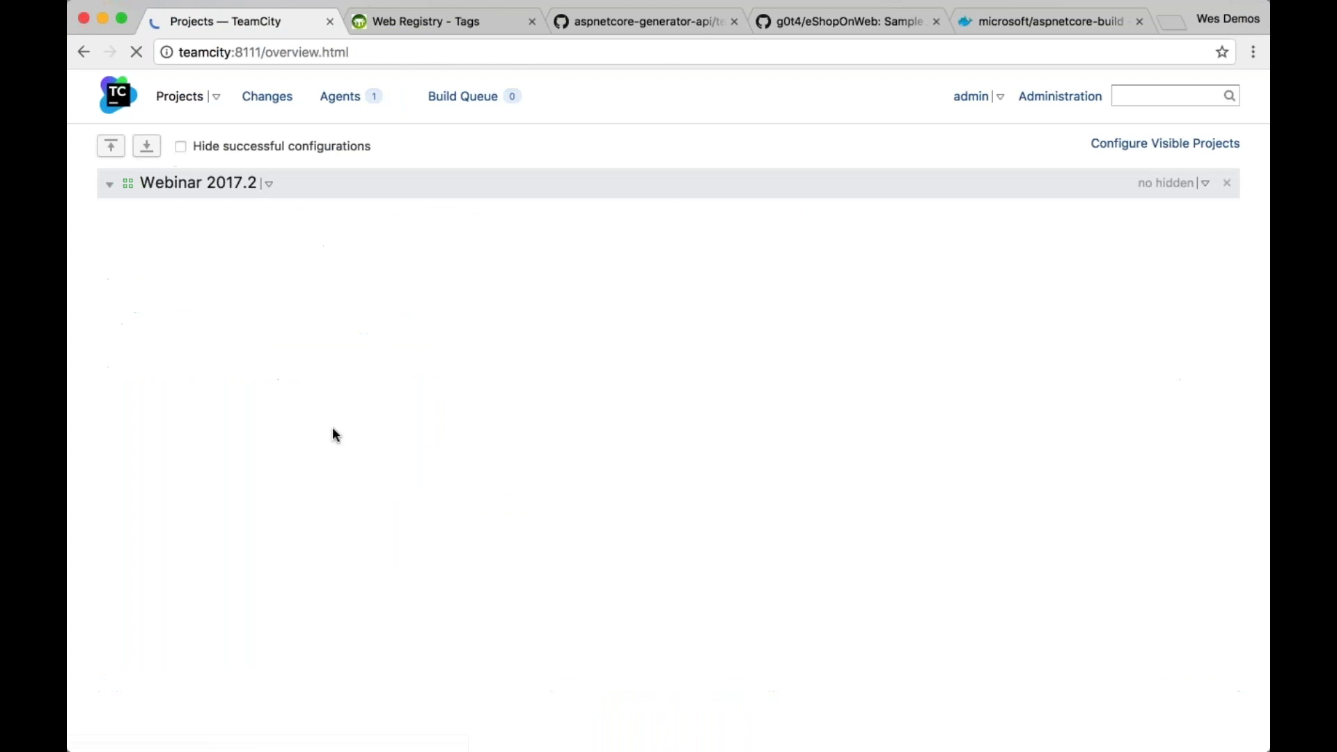
{"action": "left_click", "coordinate": [1227, 284]}
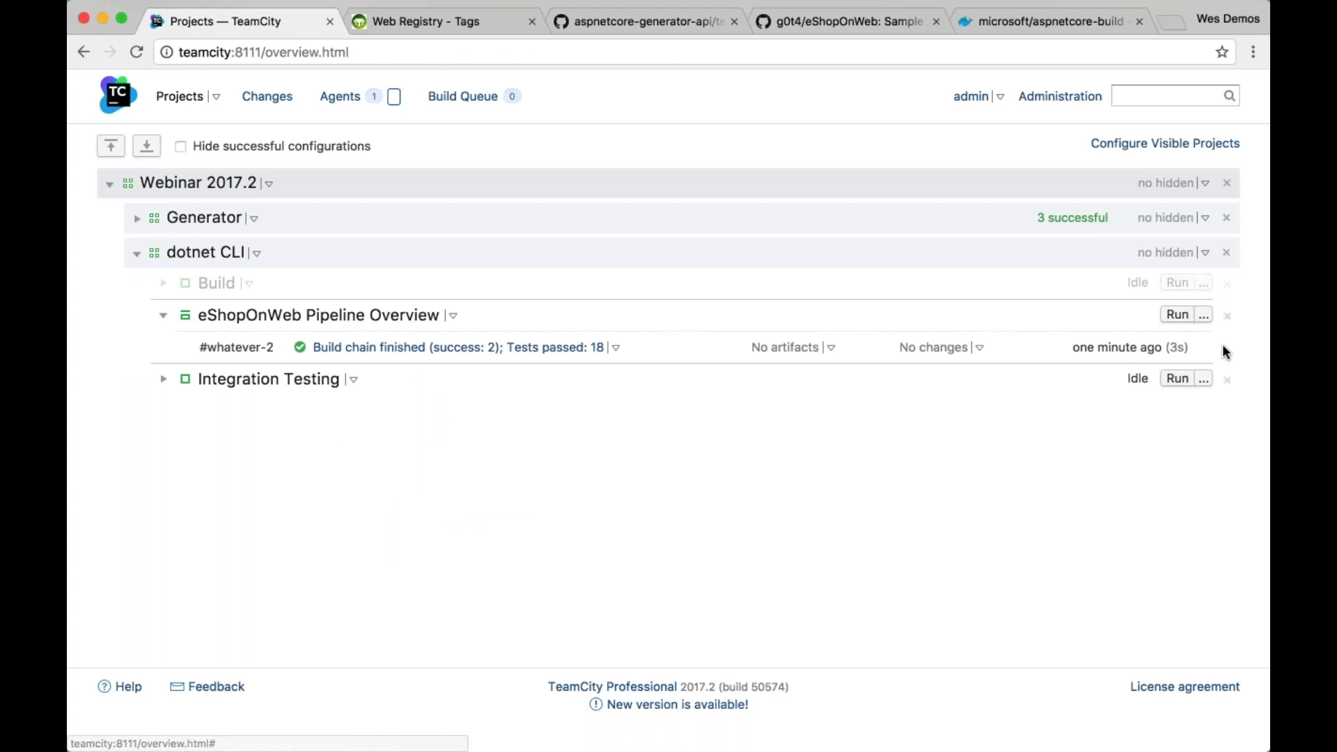
{"action": "left_click", "coordinate": [1226, 347]}
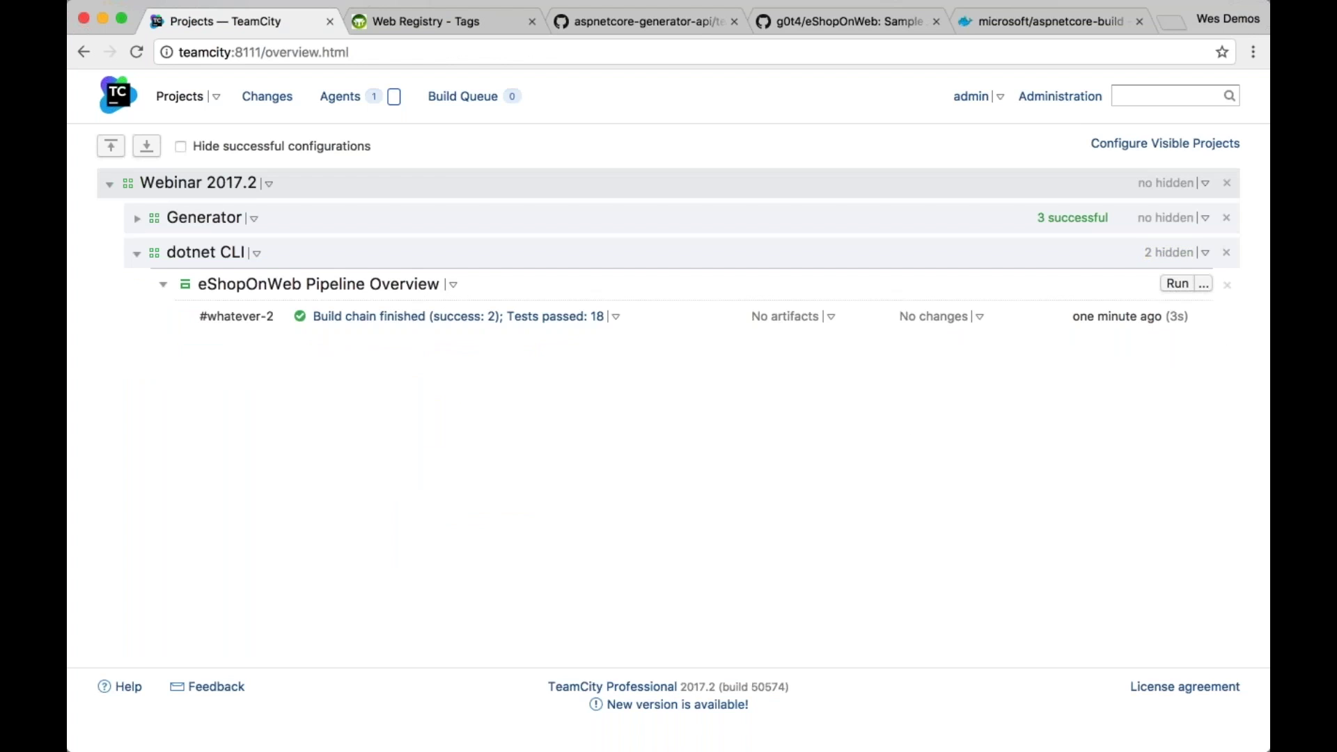
{"action": "left_click", "coordinate": [382, 287]}
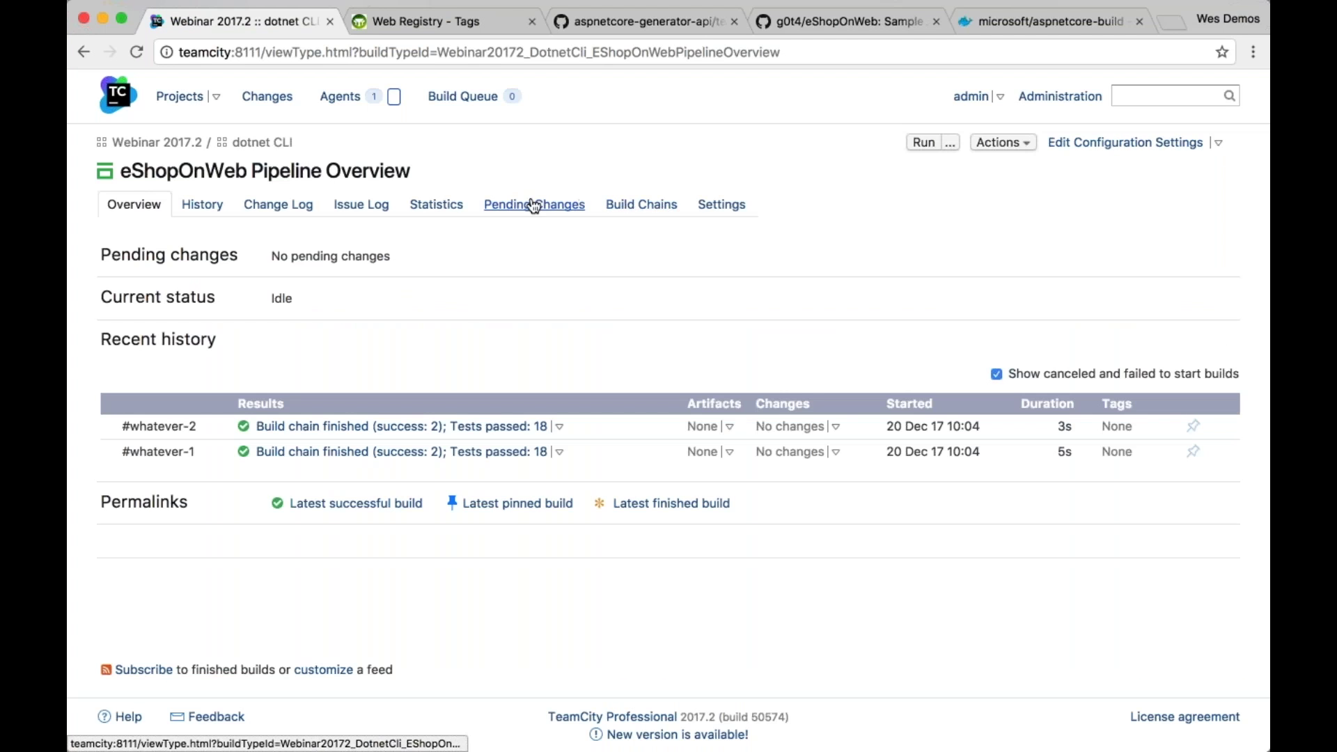
{"action": "left_click", "coordinate": [641, 202]}
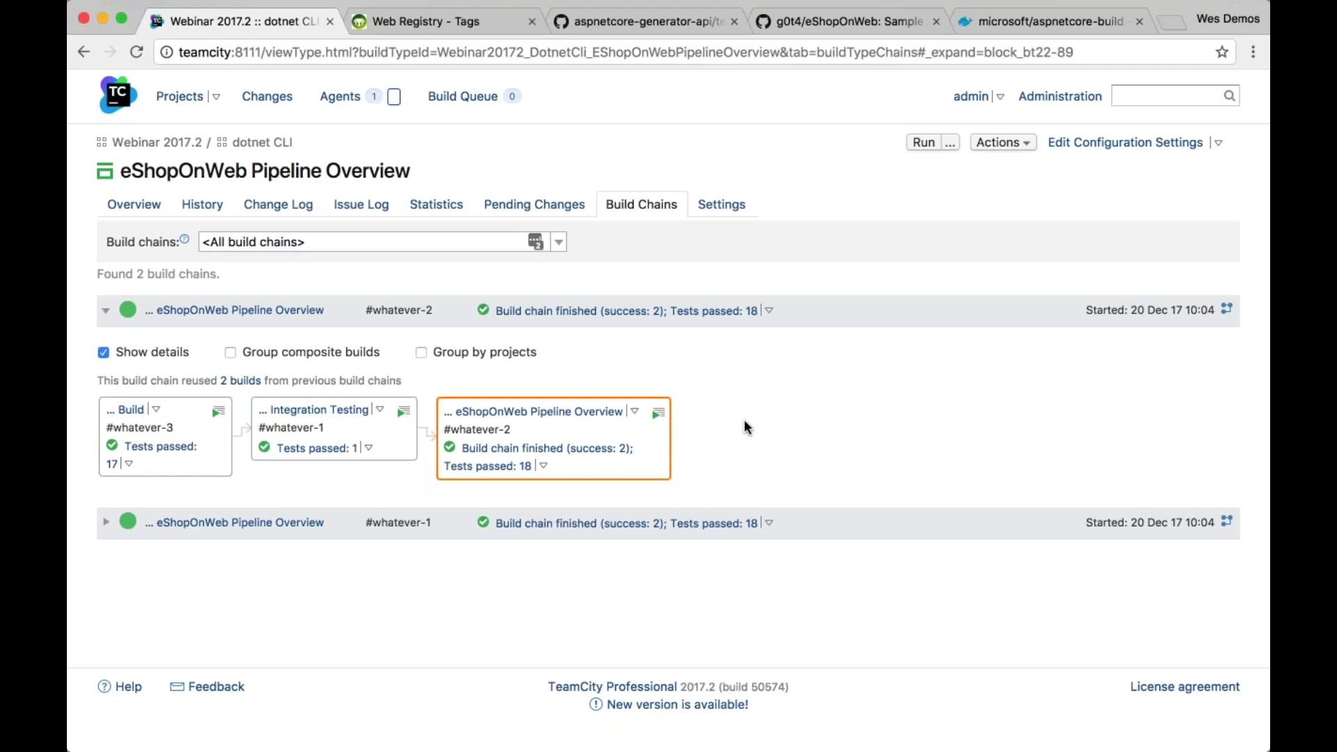
Start a custom pipeline run that rebuilds all snapshot dependencies transitively
{"action": "left_click", "coordinate": [949, 142]}
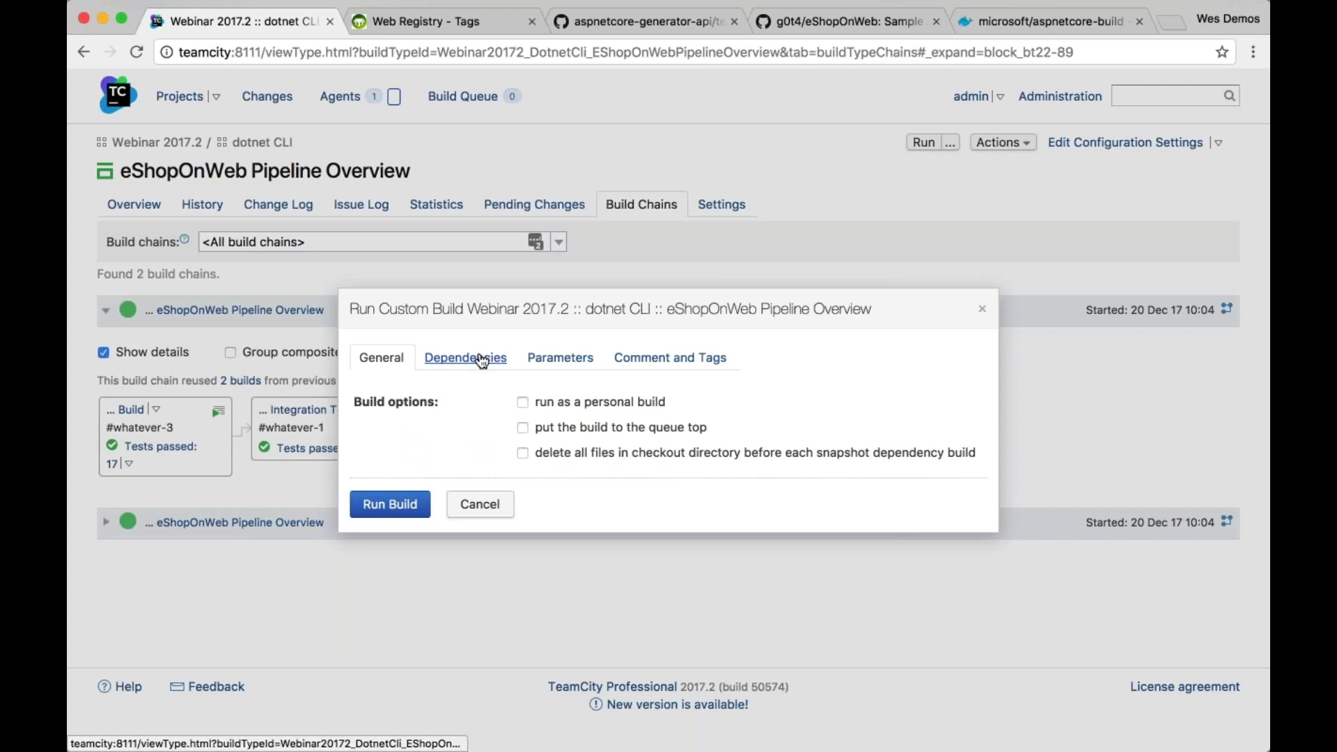
{"action": "left_click", "coordinate": [481, 359]}
{"action": "left_click", "coordinate": [508, 375]}
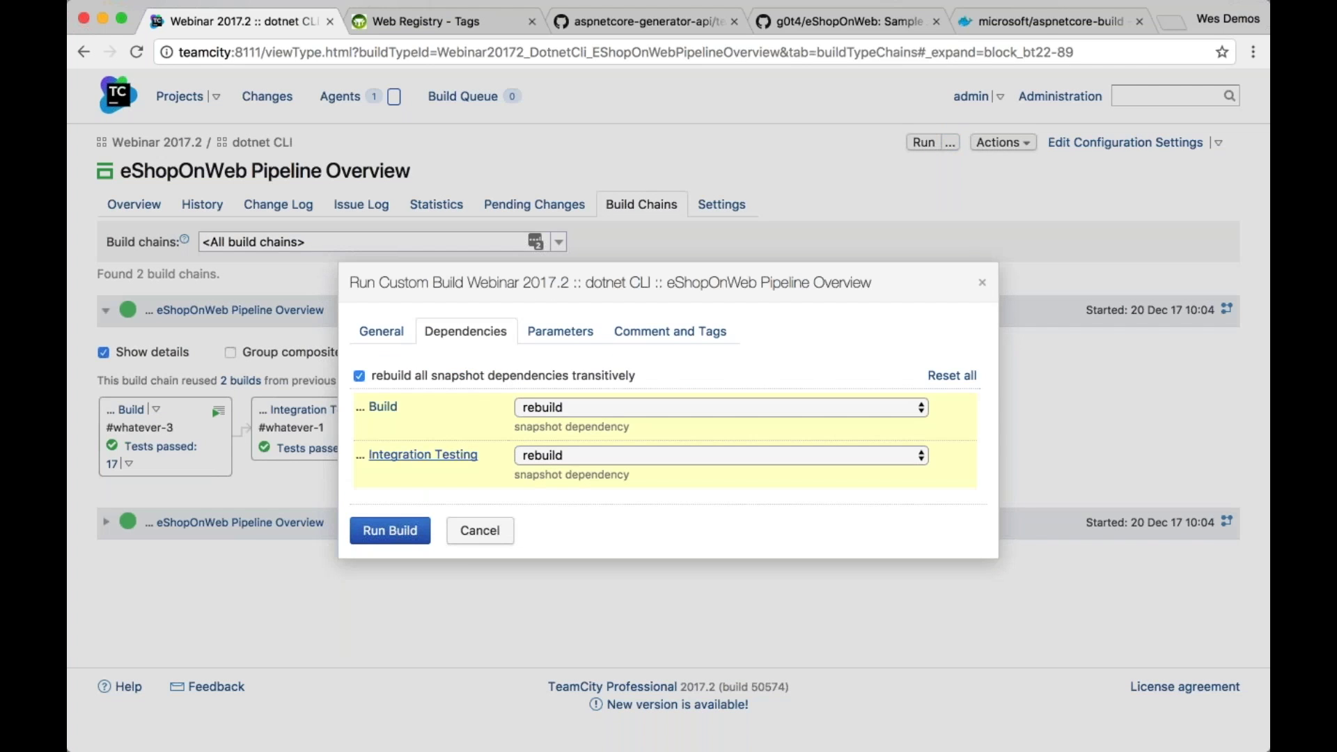
{"action": "left_click", "coordinate": [401, 535]}
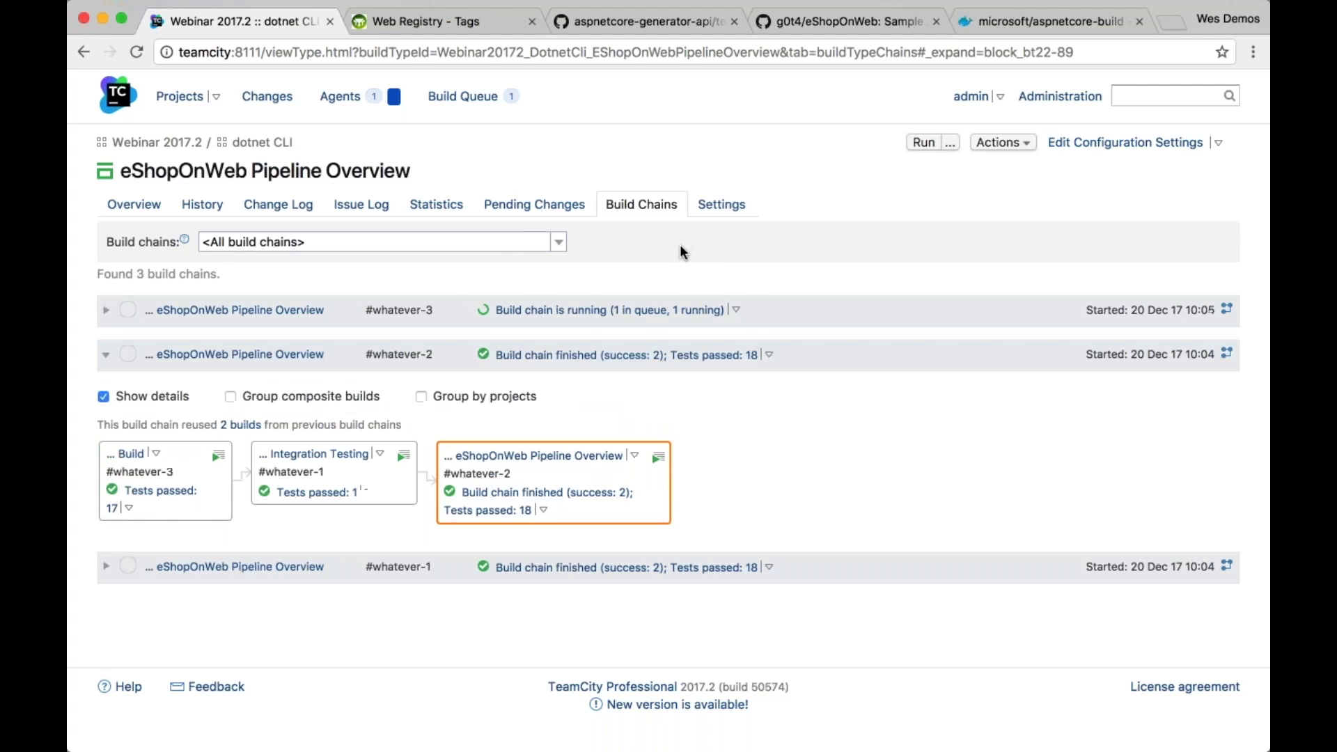
Stop the running #whatever-3 chain, then show the pipeline's build history
{"action": "left_click", "coordinate": [105, 311]}
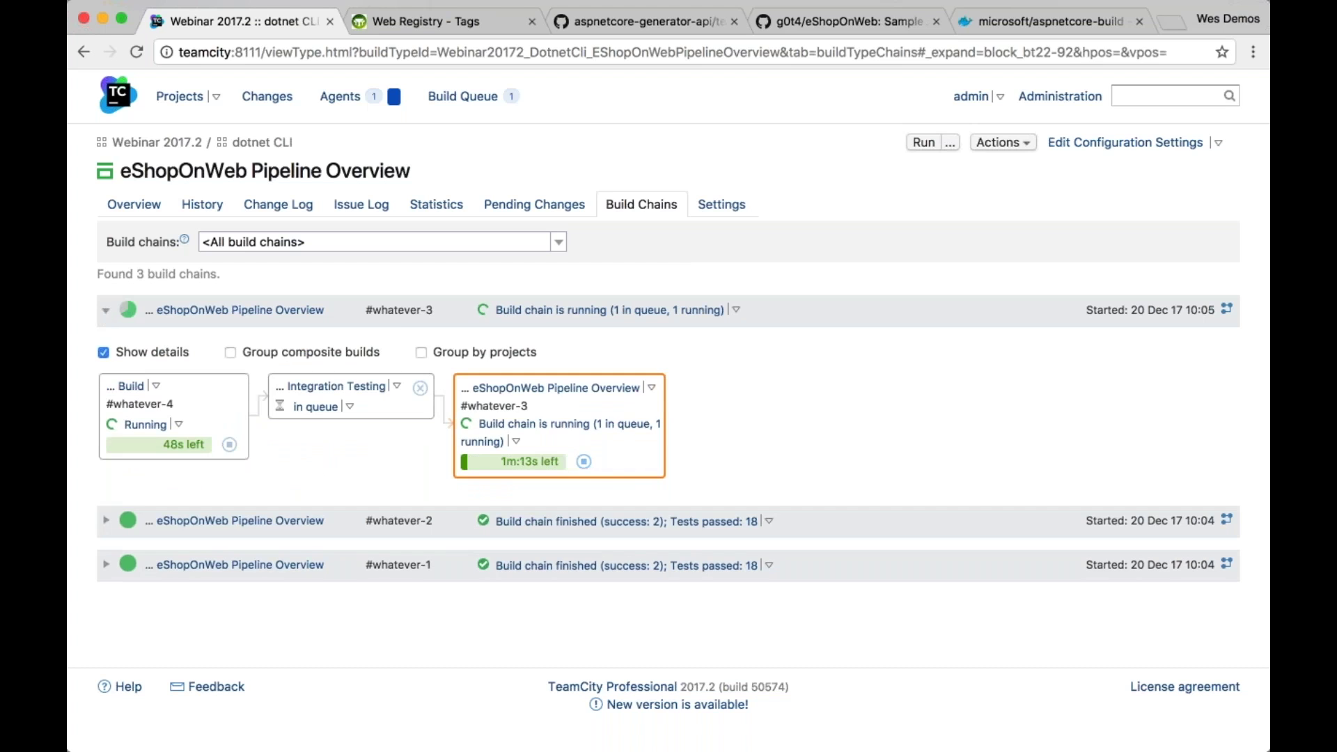
{"action": "left_click", "coordinate": [583, 462]}
{"action": "left_click", "coordinate": [448, 519]}
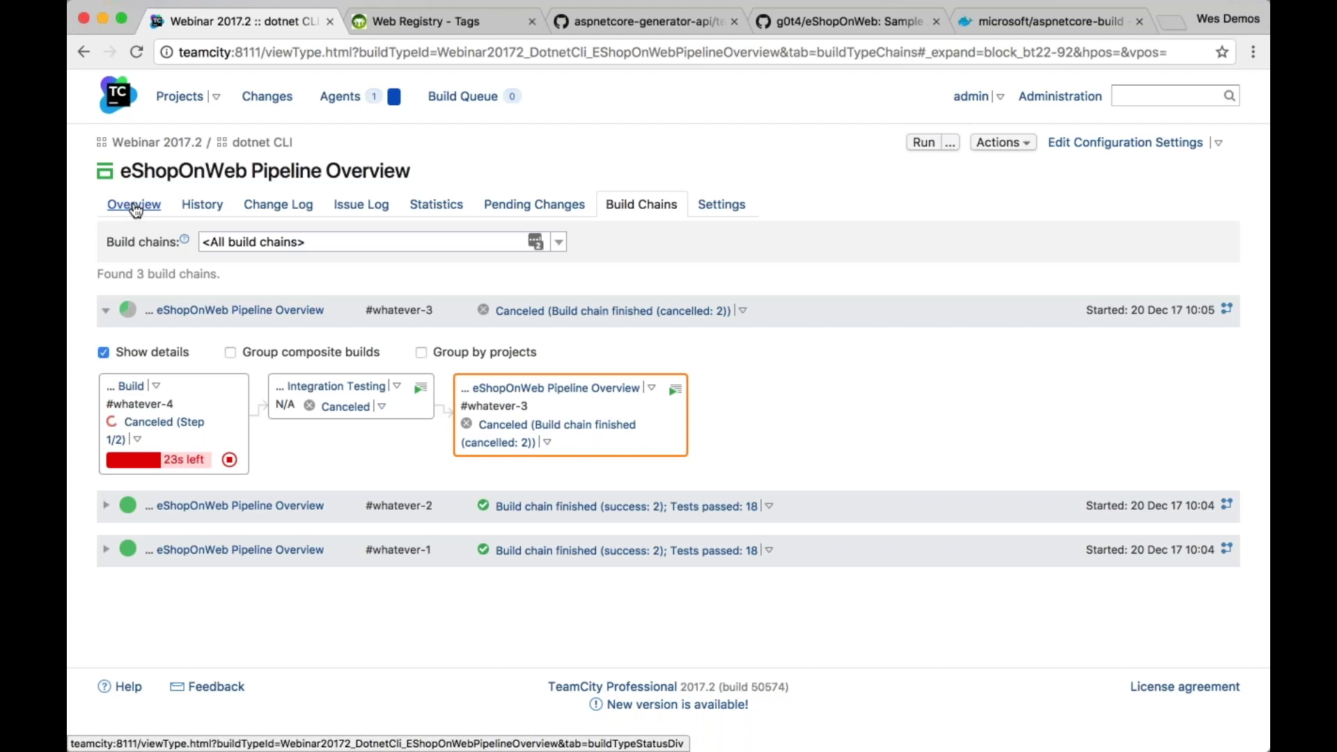
{"action": "left_click", "coordinate": [201, 206]}
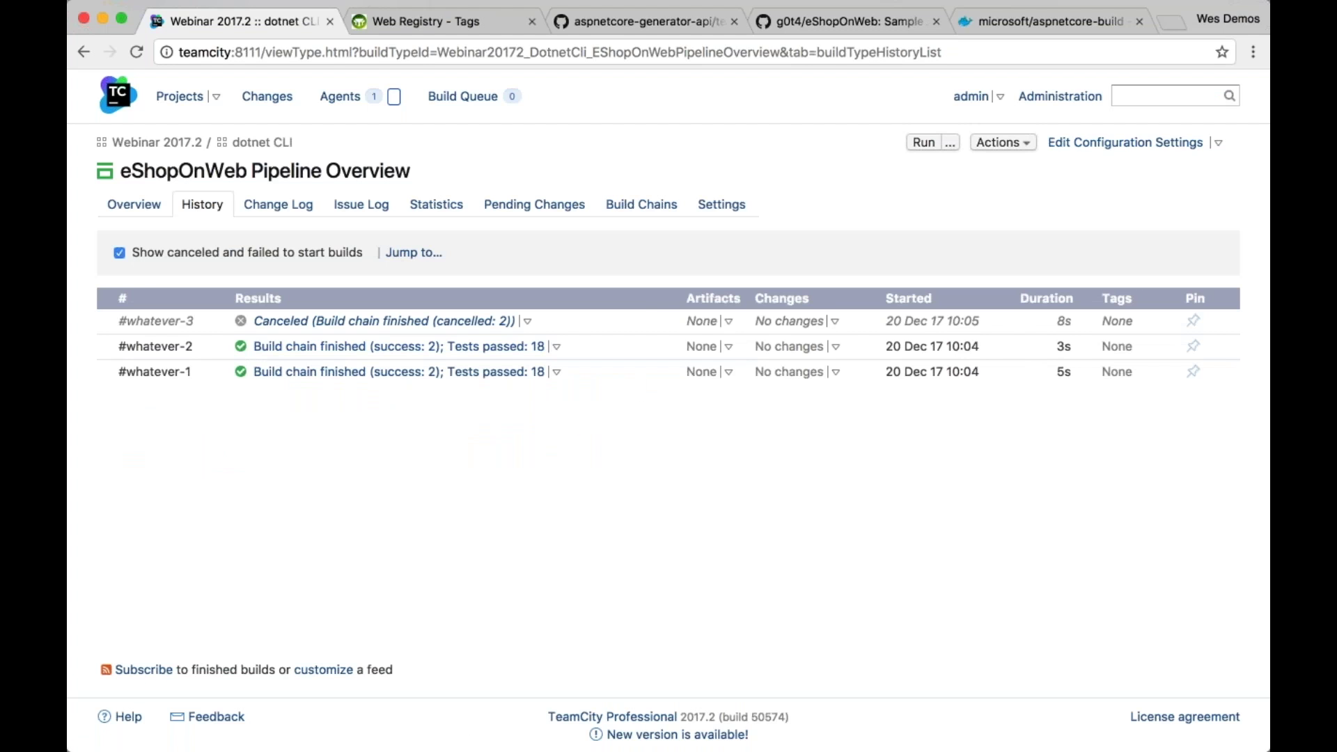
Remove the canceled build #whatever-3 via its Actions menu, then return to the dotnet CLI project
{"action": "left_click", "coordinate": [527, 321]}
{"action": "left_click", "coordinate": [383, 321]}
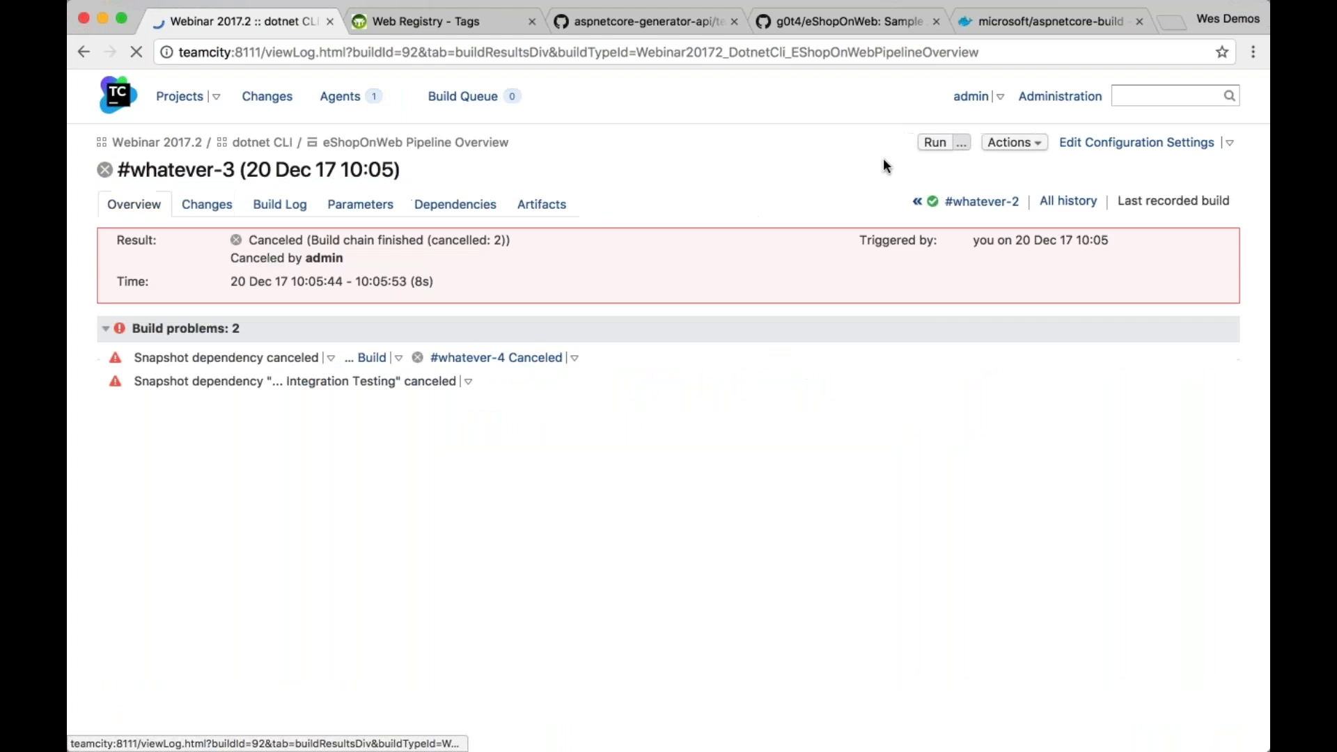
{"action": "left_click", "coordinate": [1044, 142]}
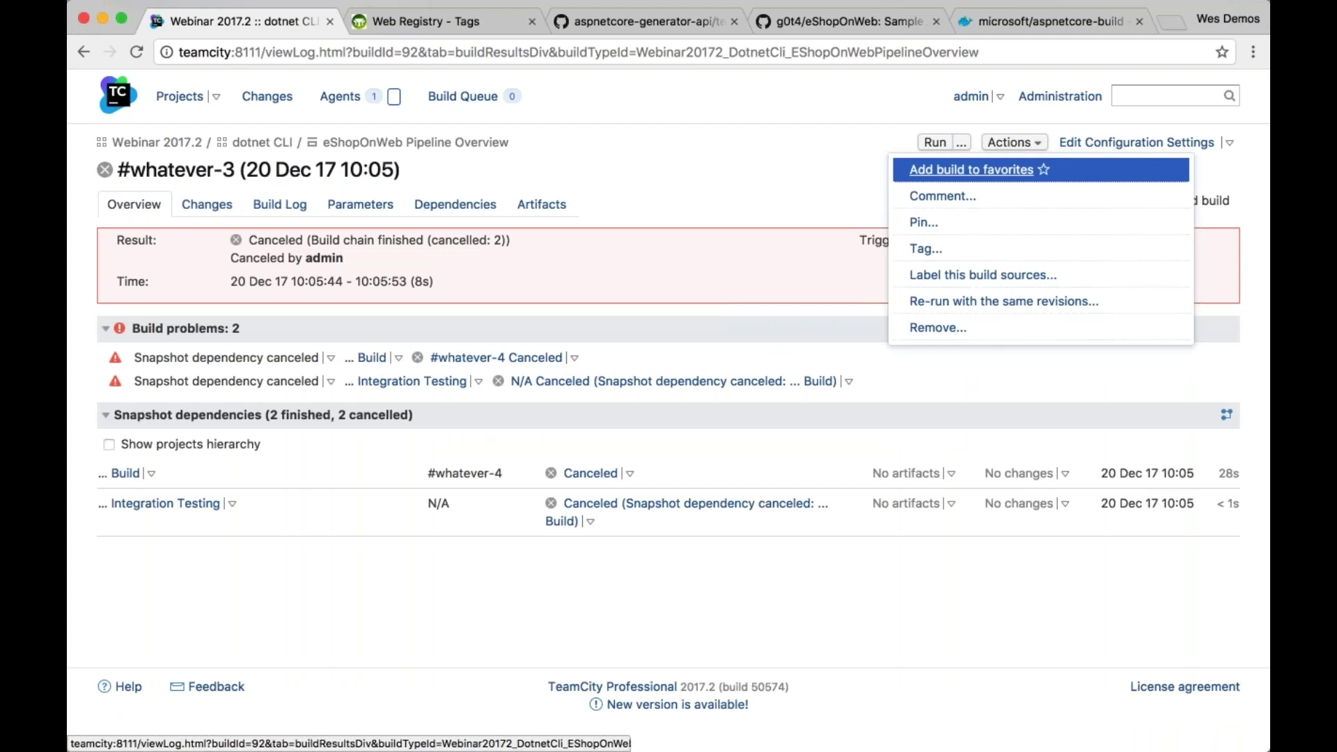
{"action": "left_click", "coordinate": [997, 144]}
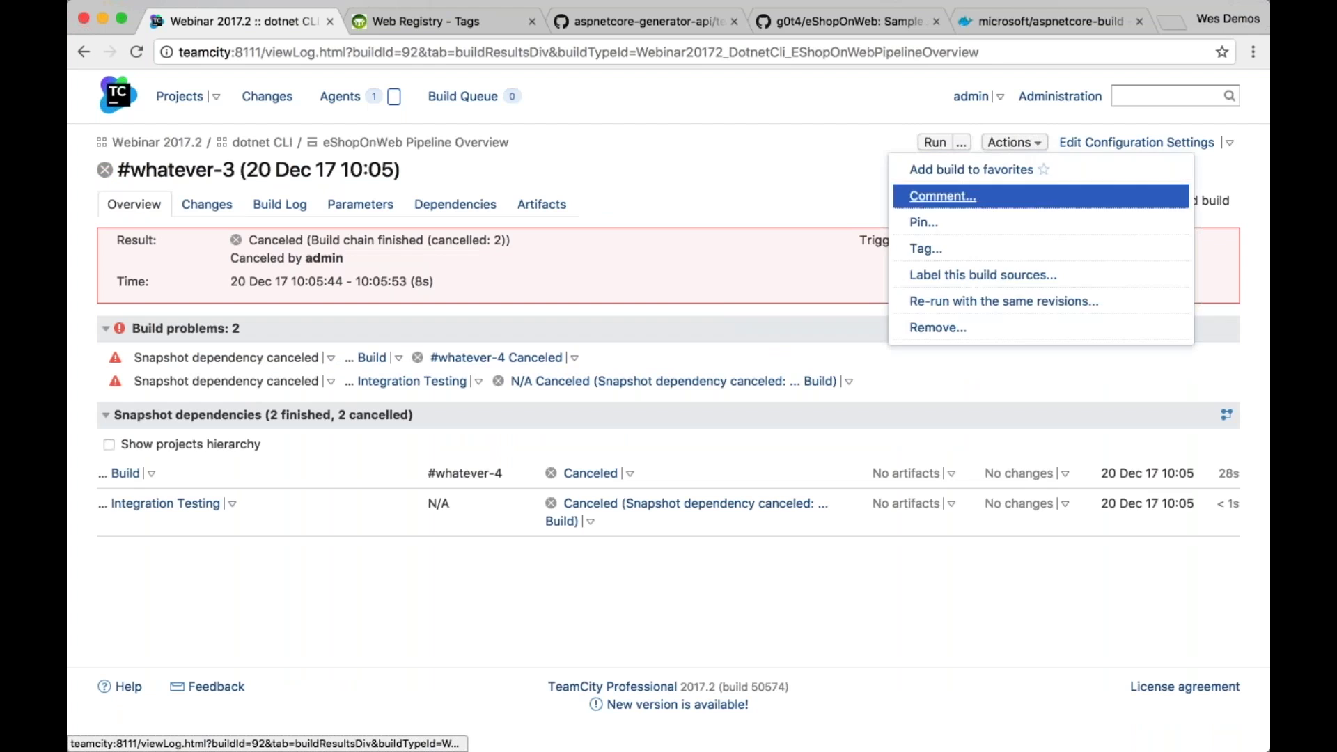
{"action": "left_click", "coordinate": [1013, 142]}
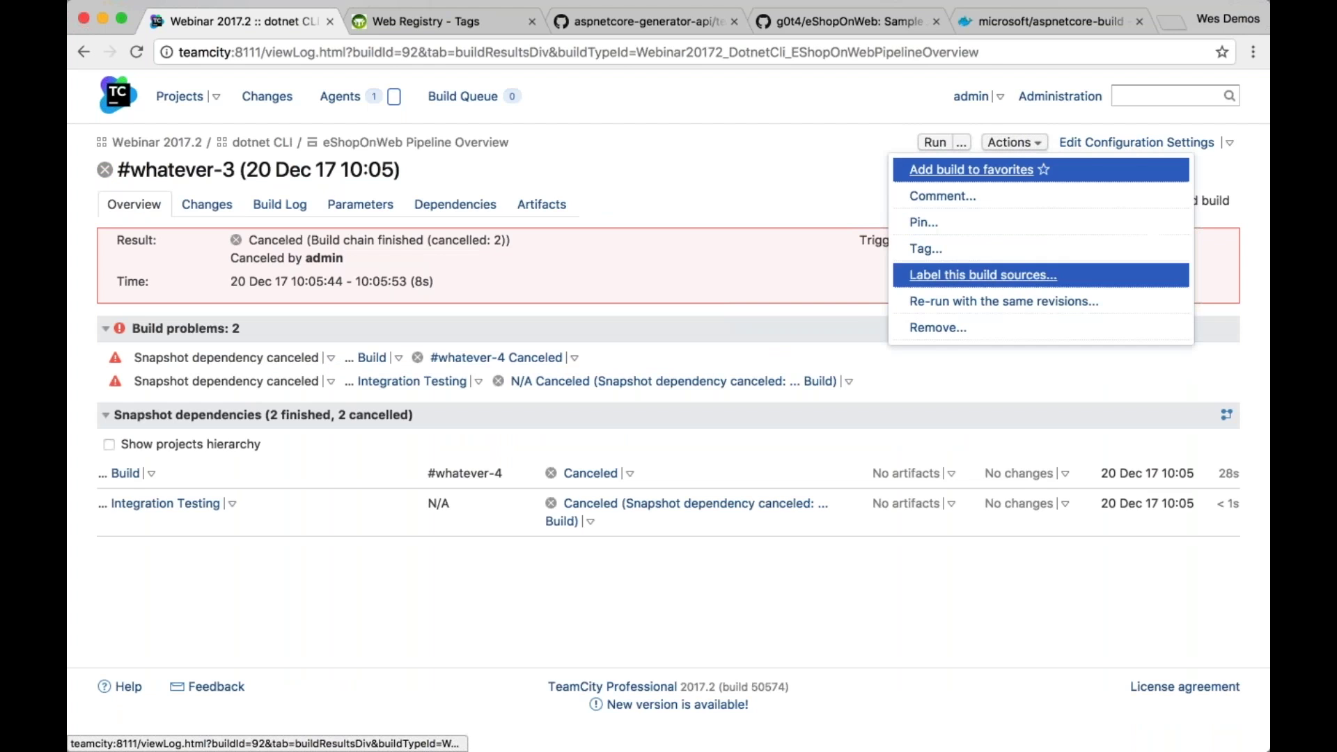
{"action": "left_click", "coordinate": [964, 328]}
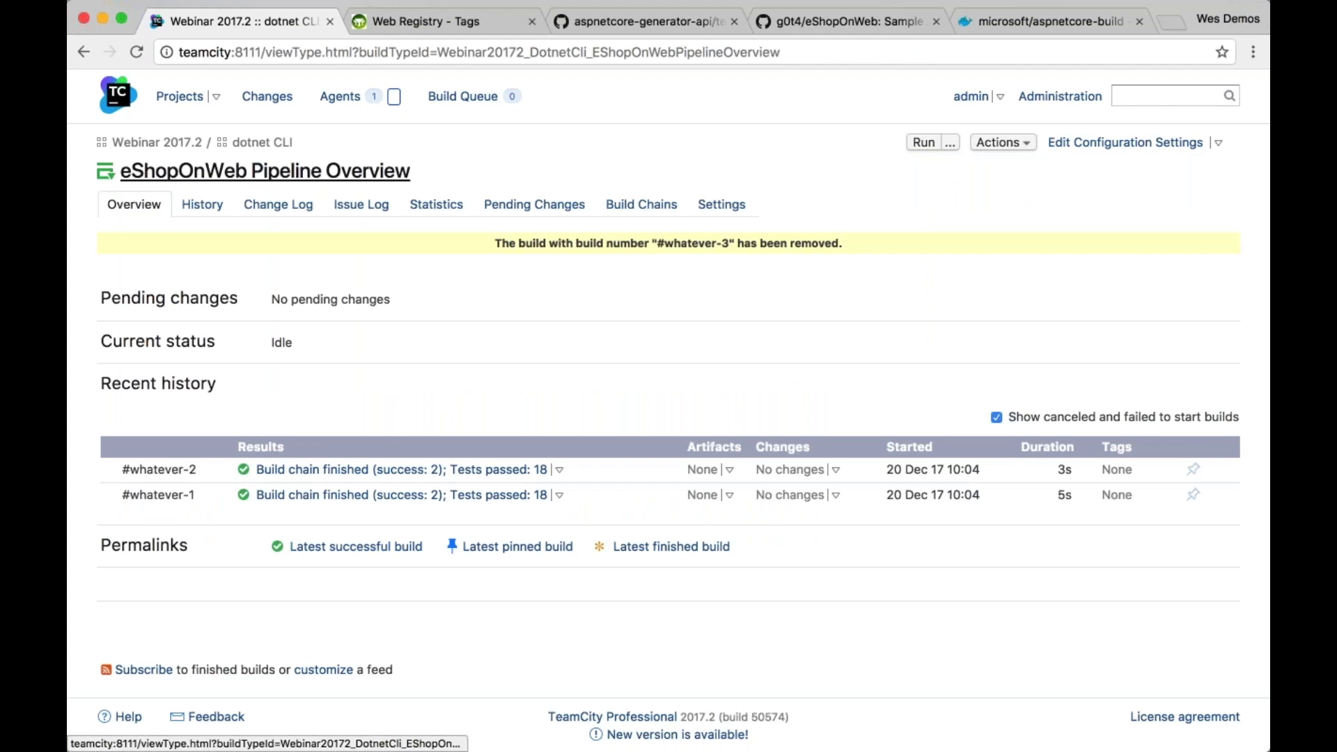
{"action": "left_click", "coordinate": [262, 142]}
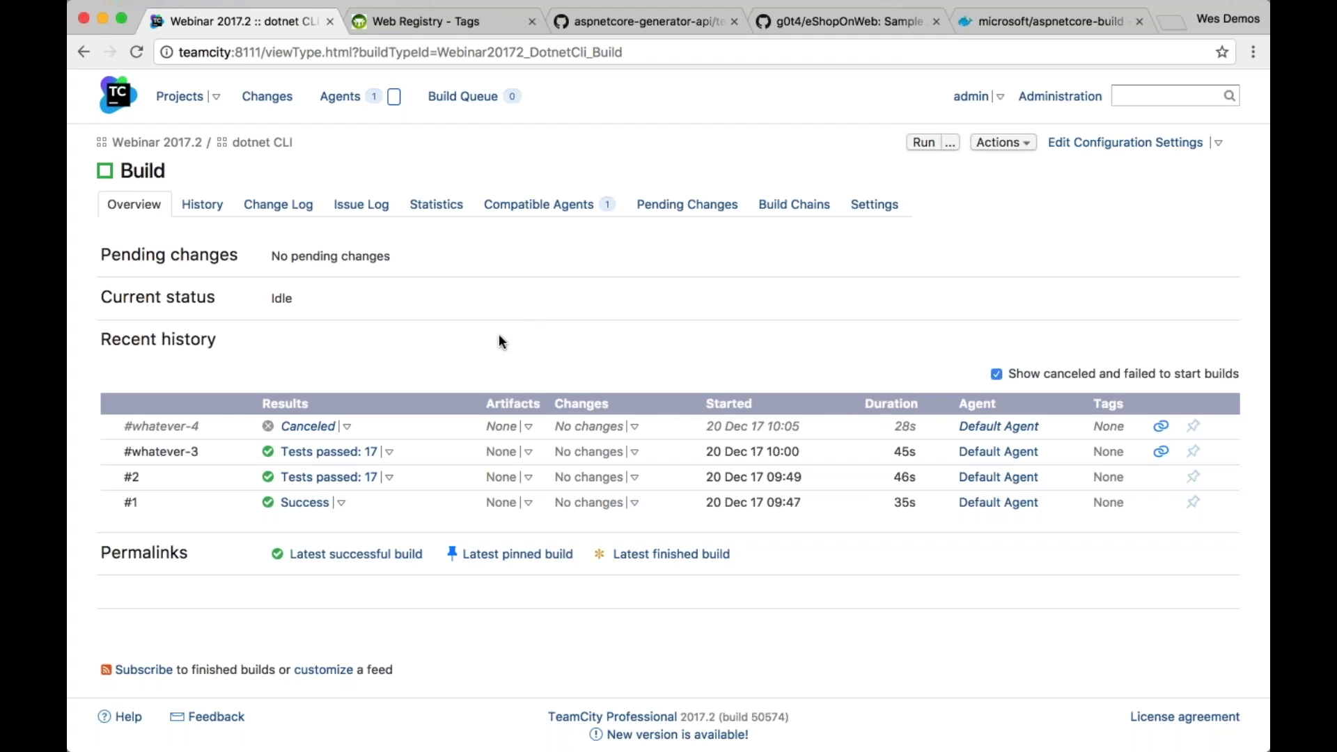
Go back to the dotnet CLI project and open eShopOnWeb Pipeline Overview, listing #whatever-1 and #whatever-2
{"action": "key", "text": "super+bracketleft"}
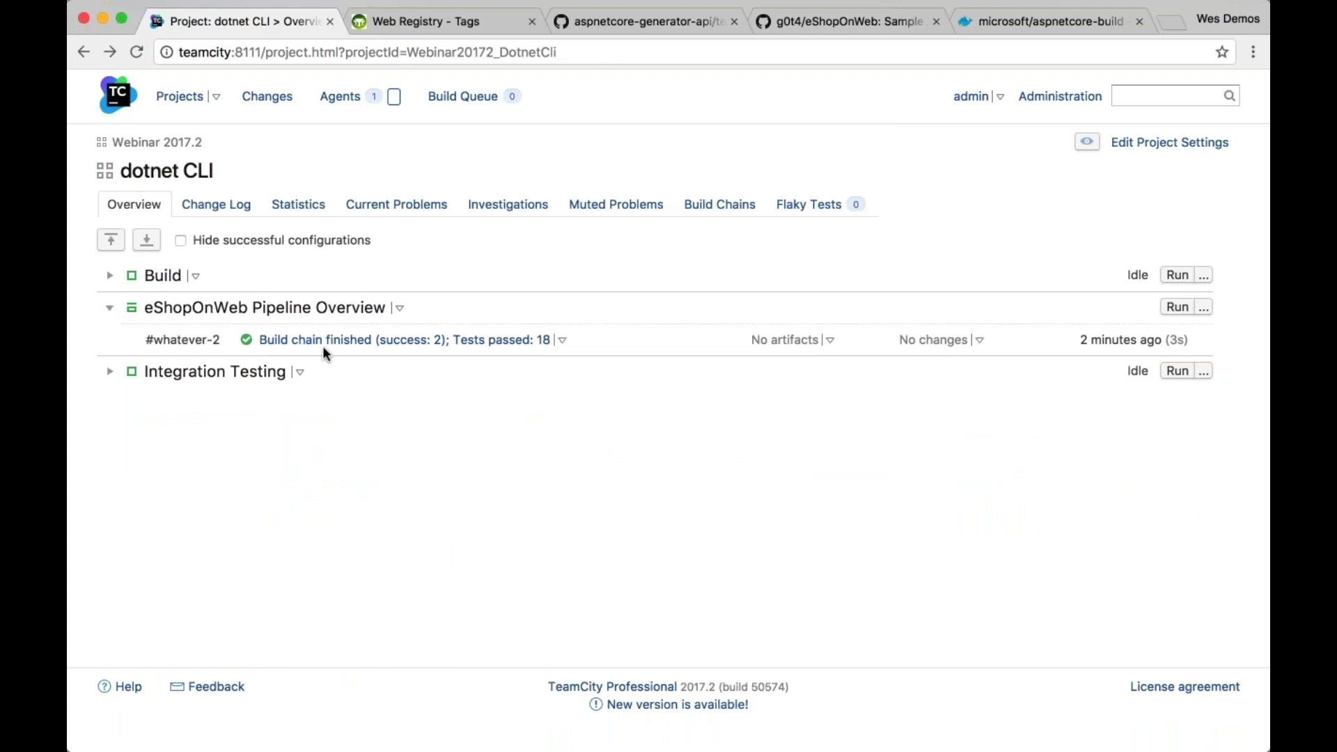
{"action": "left_click", "coordinate": [311, 308]}
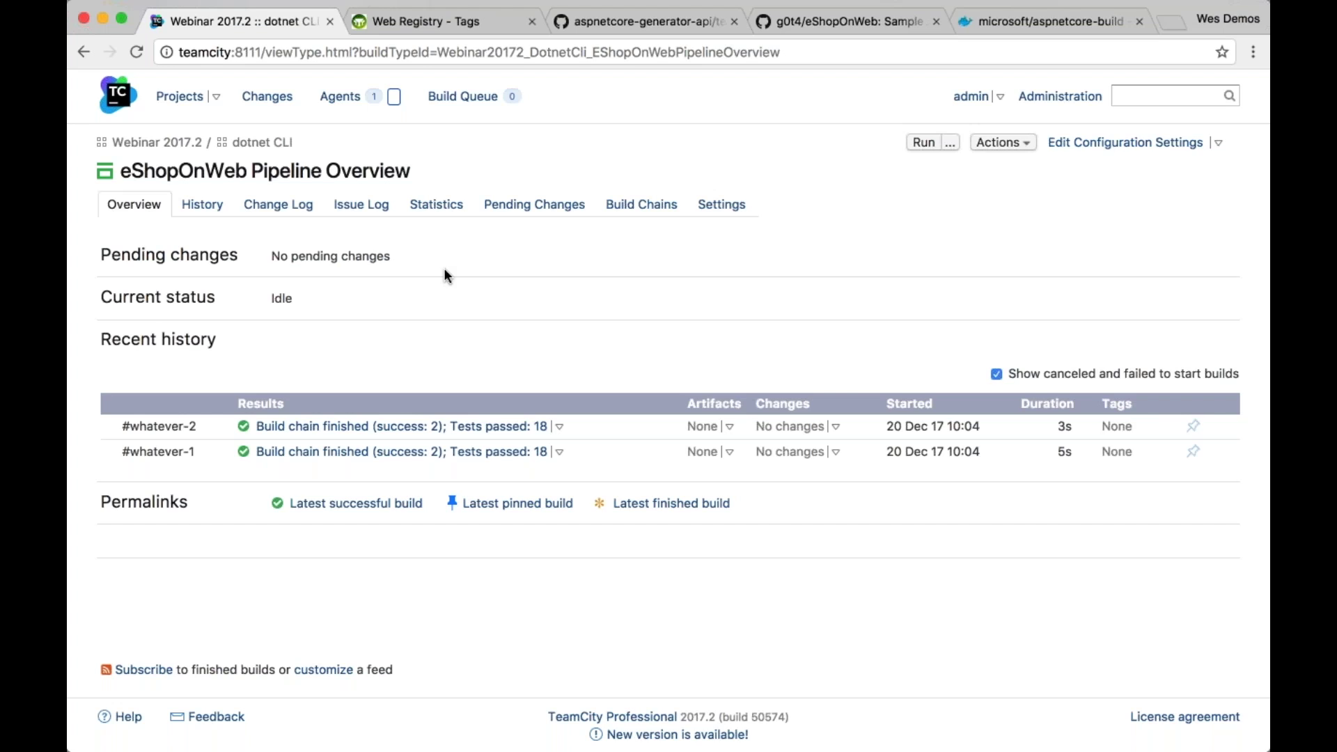
Show Administration's Plugins List: 92 plugins, Slack Integration 1.0.5 awaiting restart
{"action": "left_click", "coordinate": [1075, 98]}
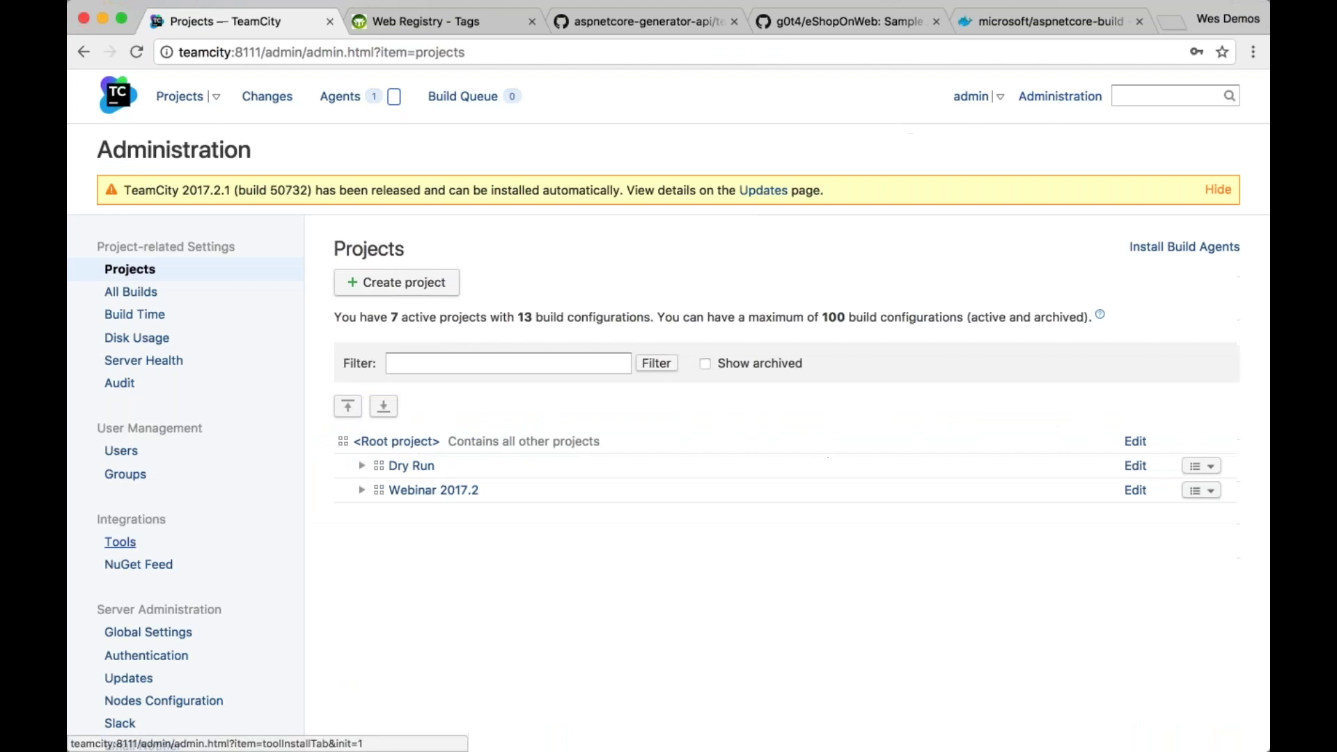
{"action": "scroll", "coordinate": [132, 577], "scroll_direction": "down", "scroll_amount": 3}
{"action": "left_click", "coordinate": [131, 574]}
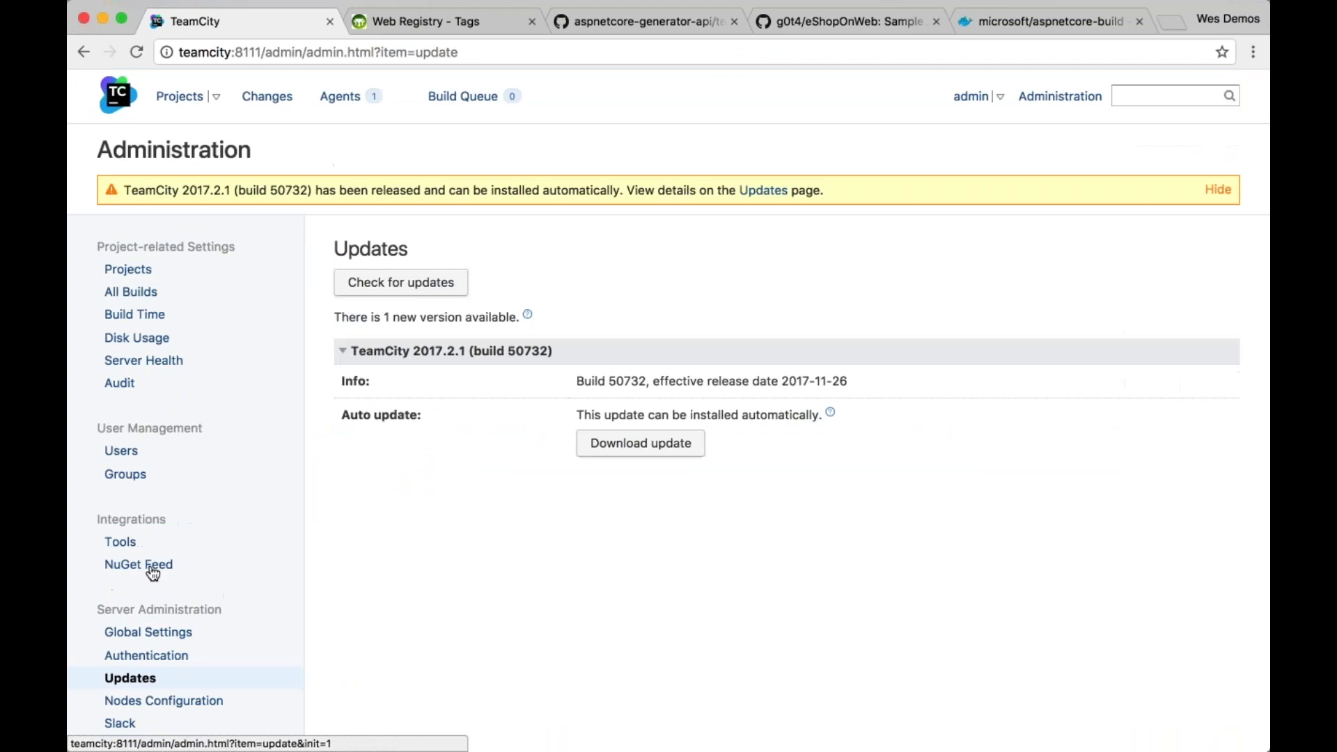
{"action": "scroll", "coordinate": [542, 273], "scroll_direction": "down", "scroll_amount": 3}
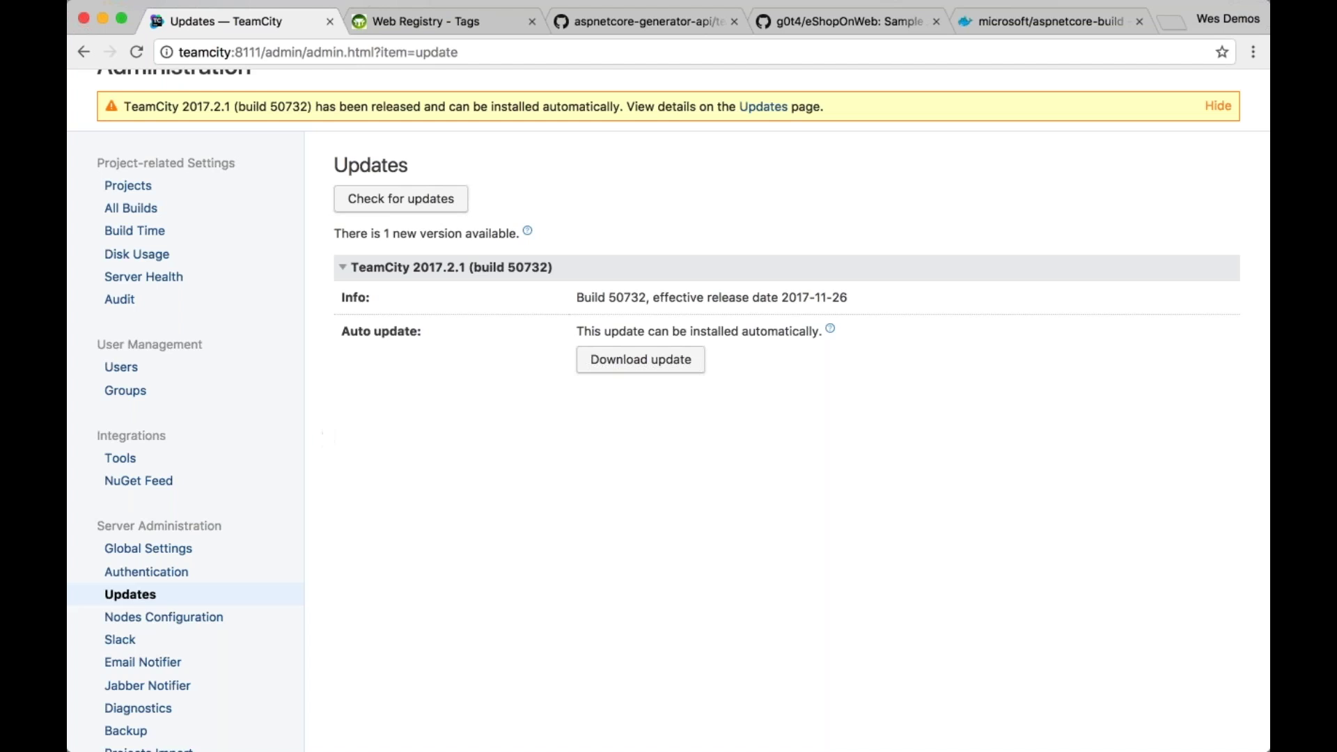
{"action": "scroll", "coordinate": [143, 662], "scroll_direction": "down", "scroll_amount": 5}
{"action": "left_click", "coordinate": [138, 674]}
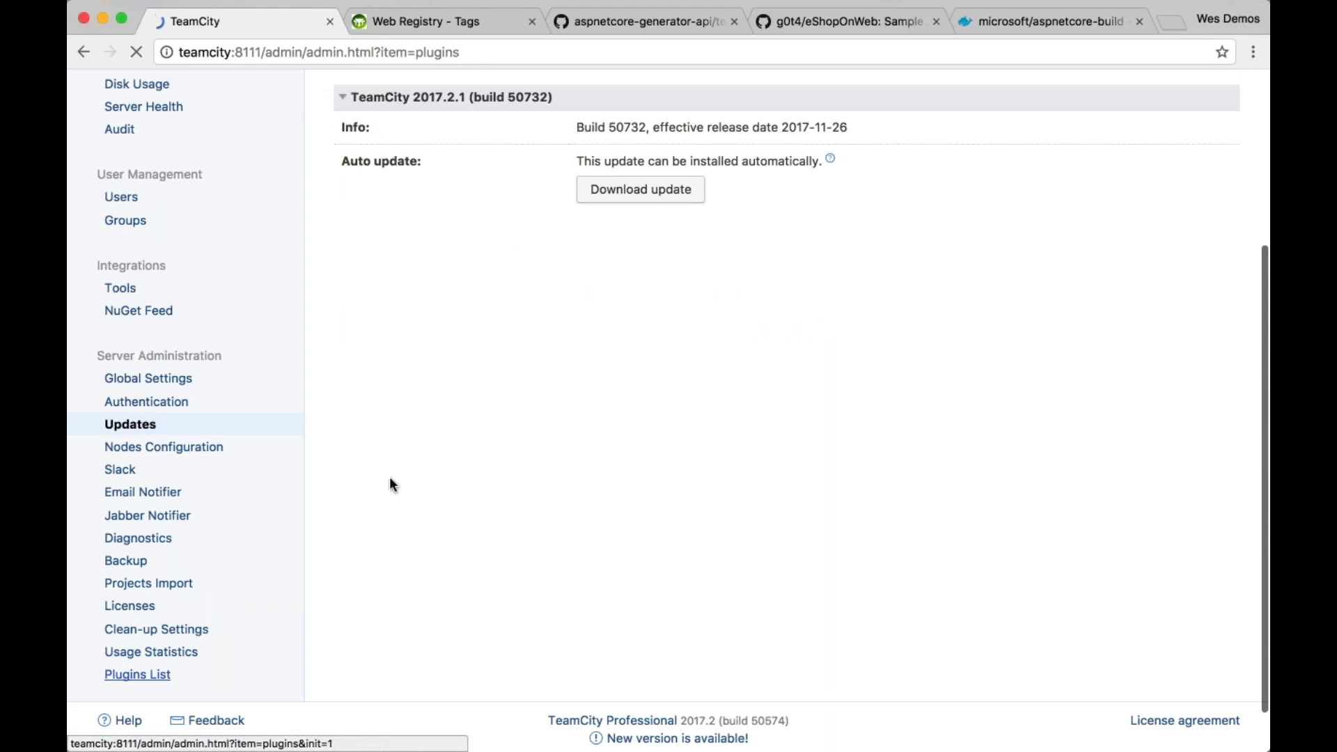
{"action": "scroll", "coordinate": [668, 411], "scroll_direction": "down", "scroll_amount": 1}
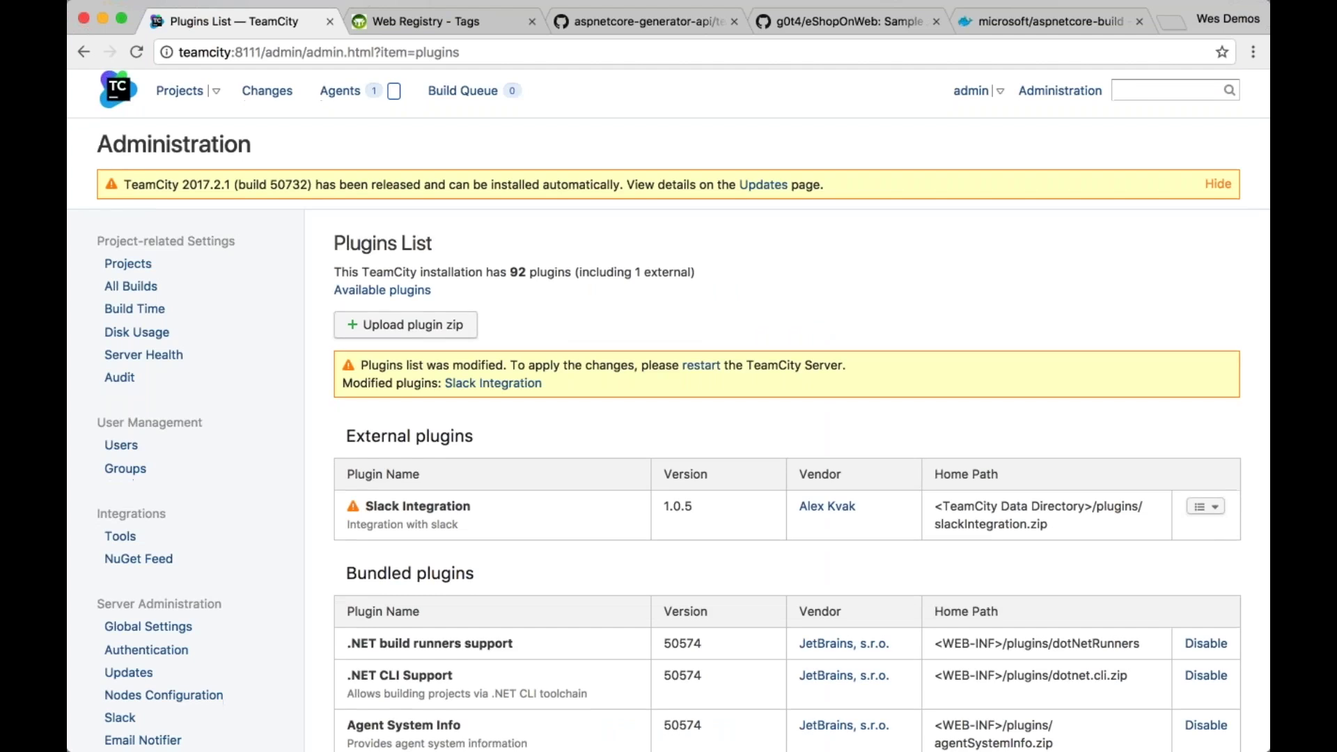
{"action": "scroll", "coordinate": [649, 253], "scroll_direction": "down", "scroll_amount": 2}
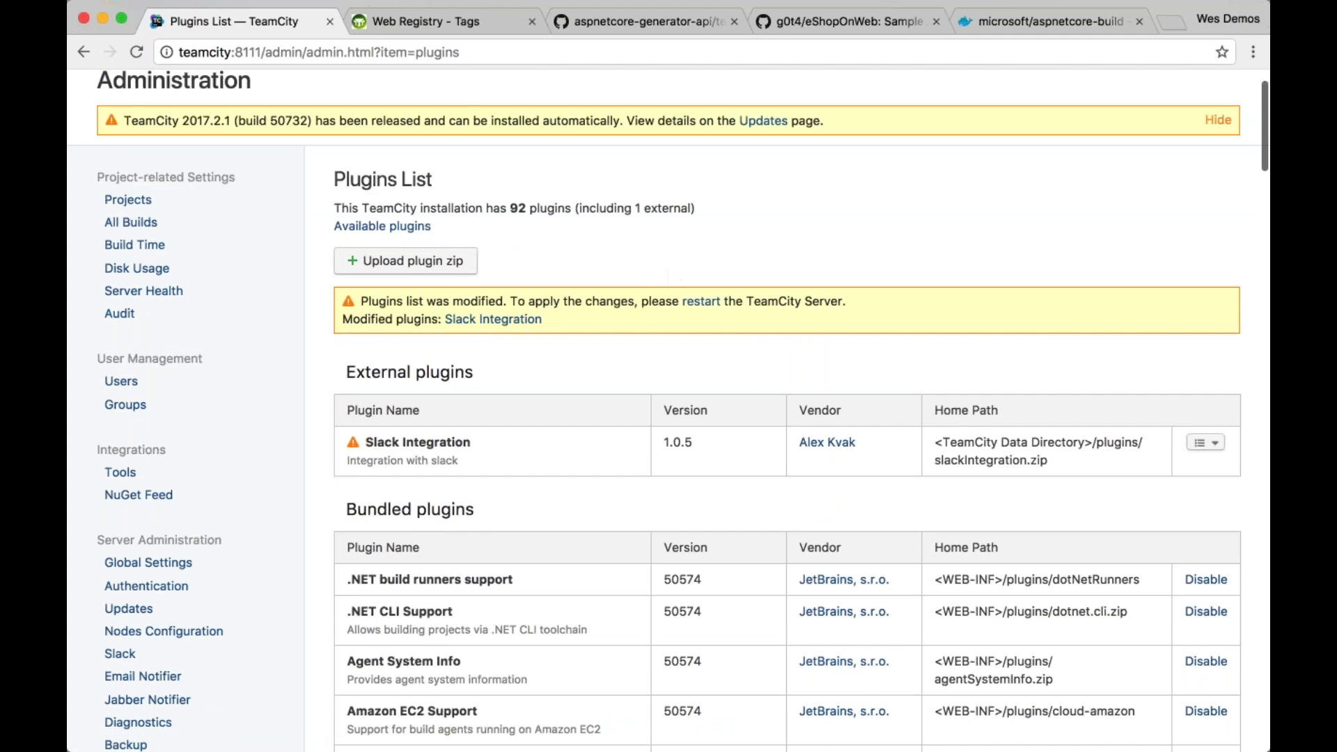